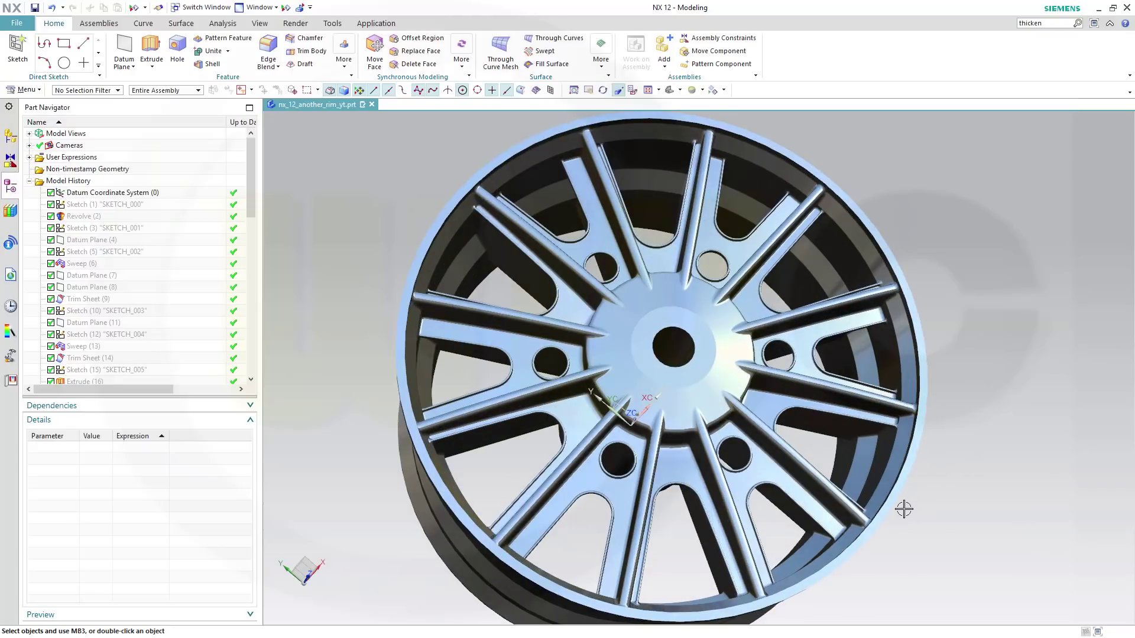
middle_drag(907, 521, 902, 500)
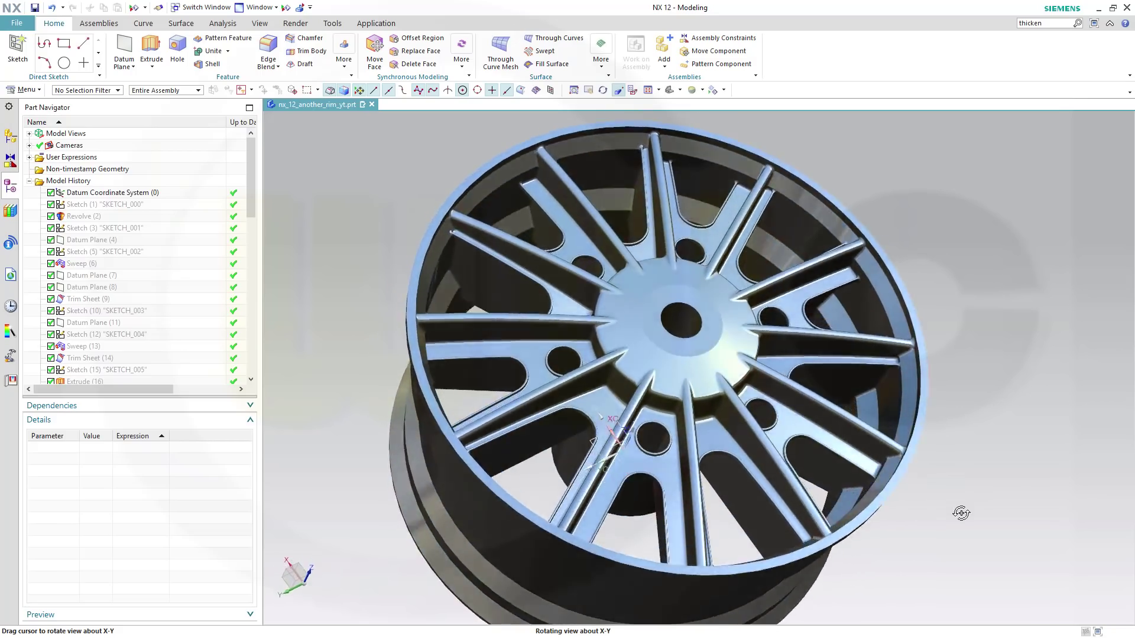
middle_drag(961, 513, 1009, 508)
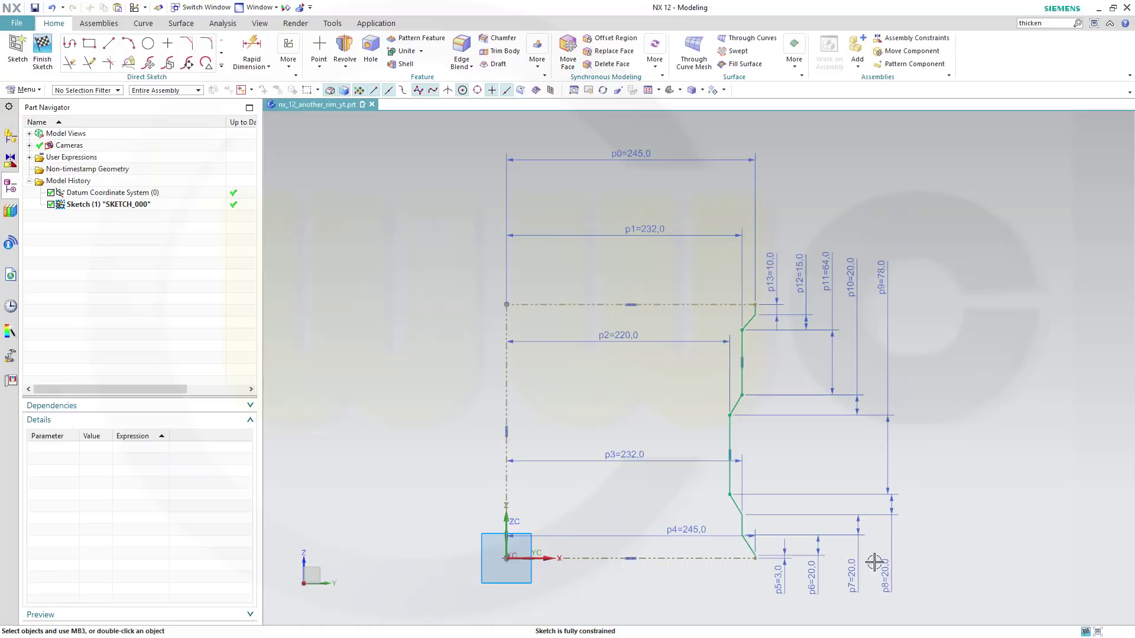
Finish the rim profile sketch and revolve it from 0 to 360° about the Z axis through the absolute origin
scroll(952, 531, up, 1)
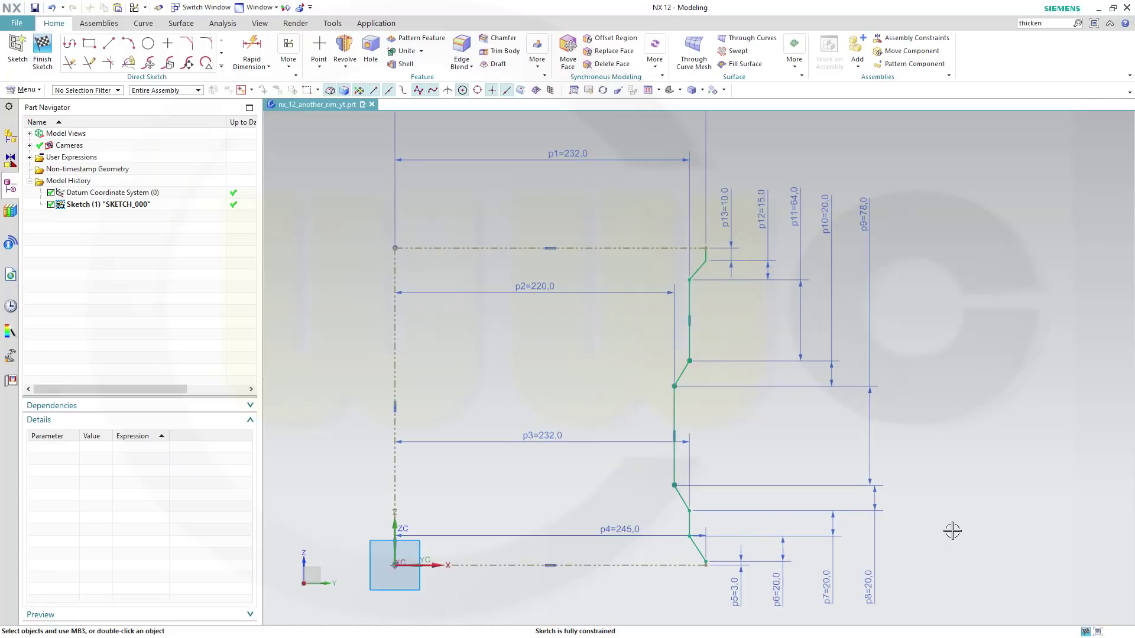
scroll(549, 212, down, 1)
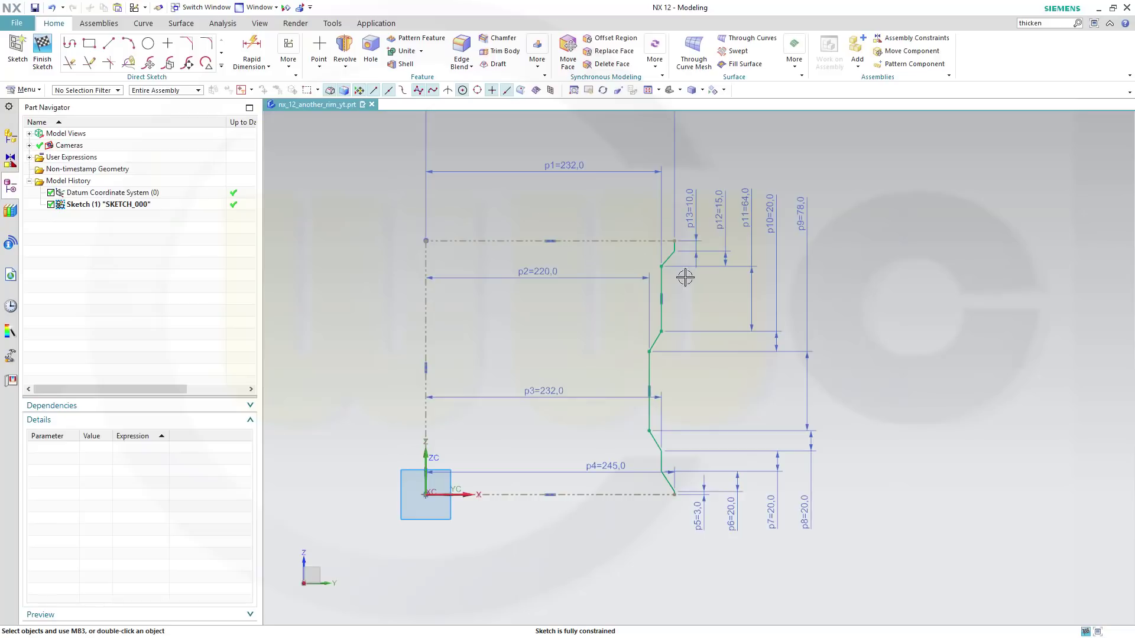
shift+middle_drag(850, 333, 884, 396)
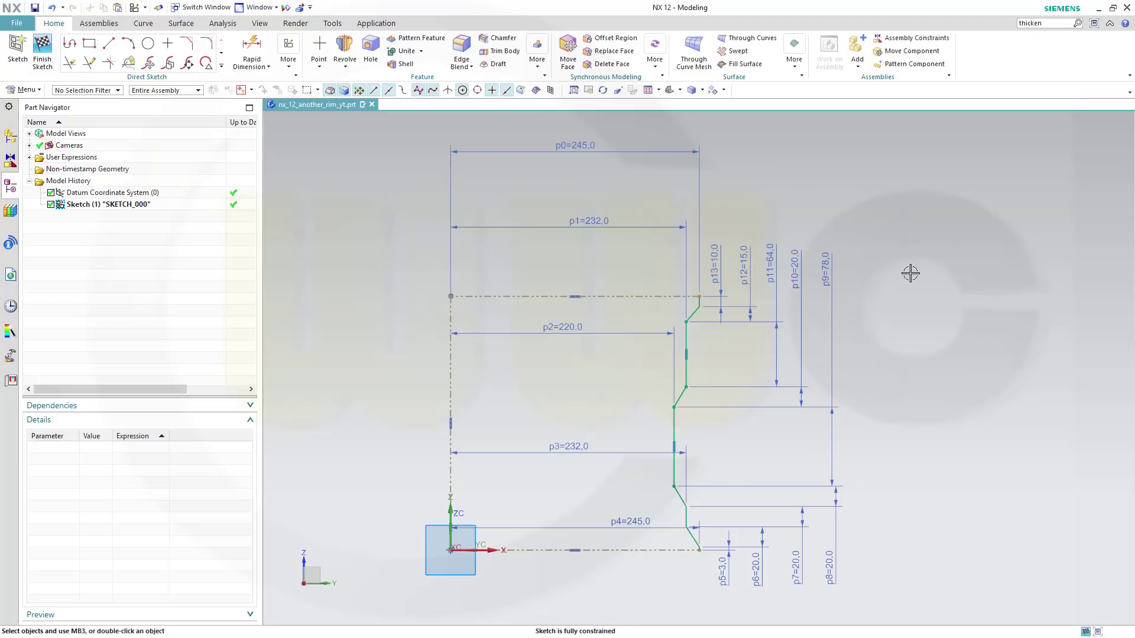
click(42, 52)
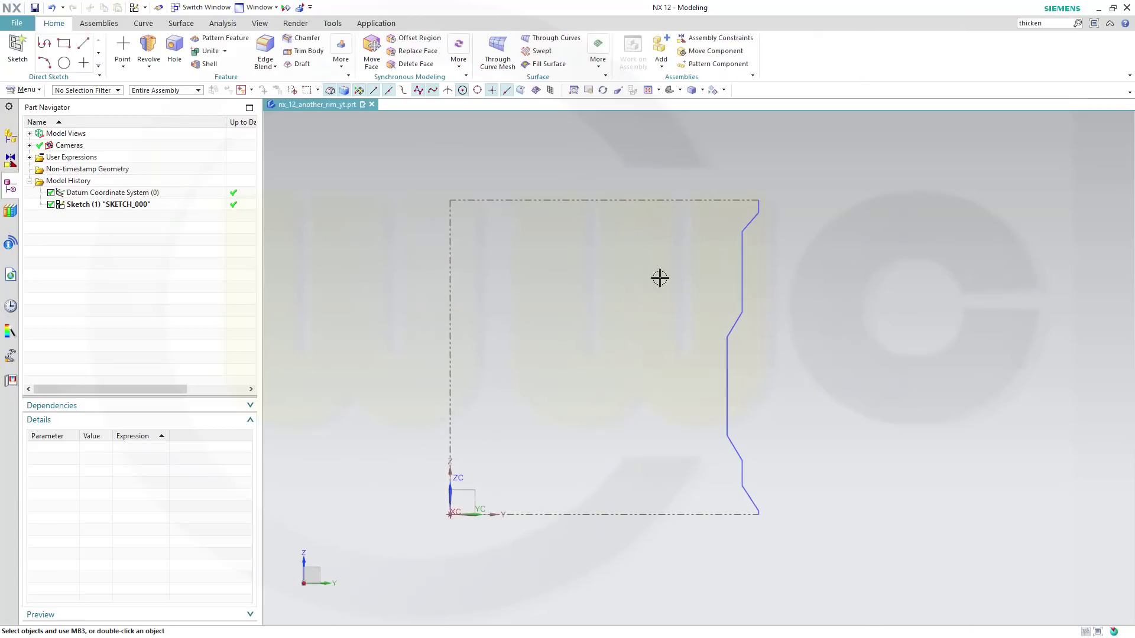
click(149, 50)
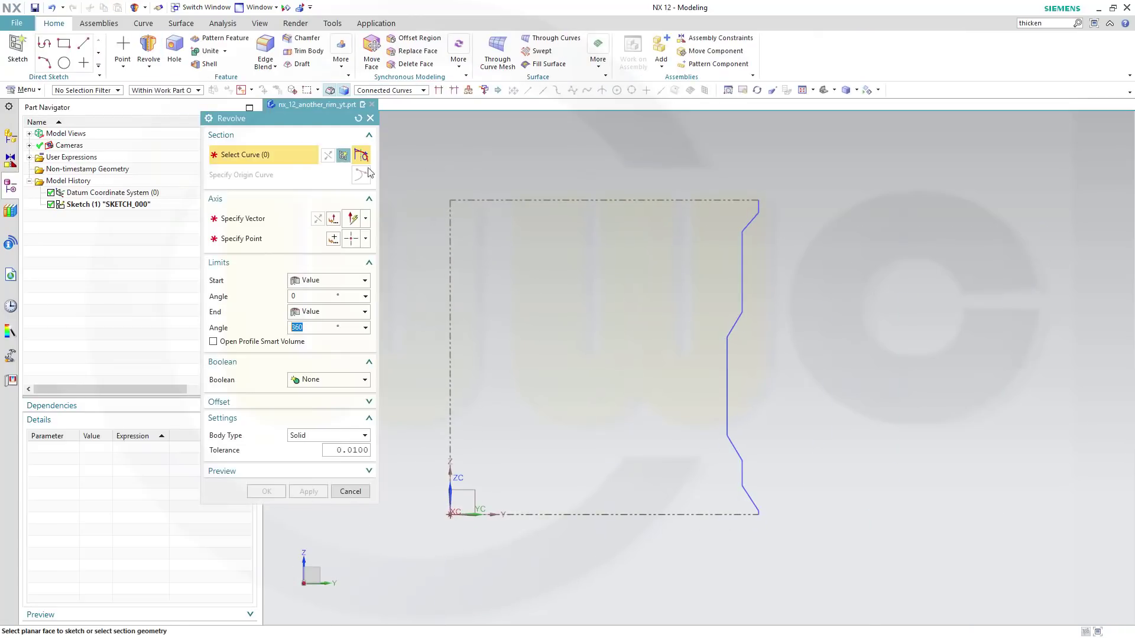
click(742, 258)
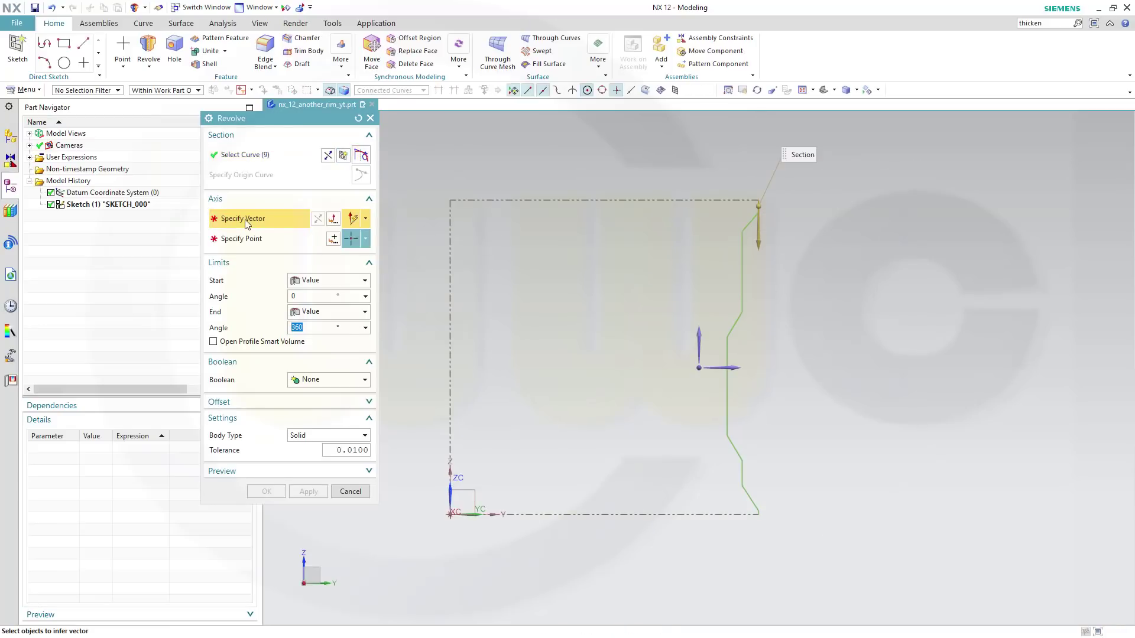
click(695, 334)
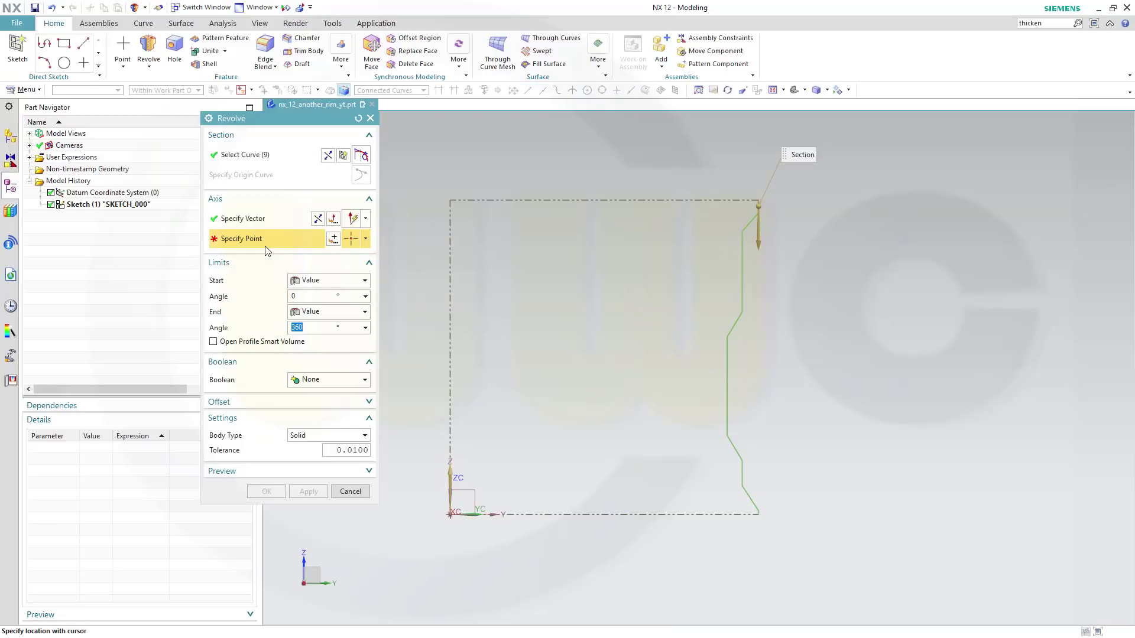
click(334, 239)
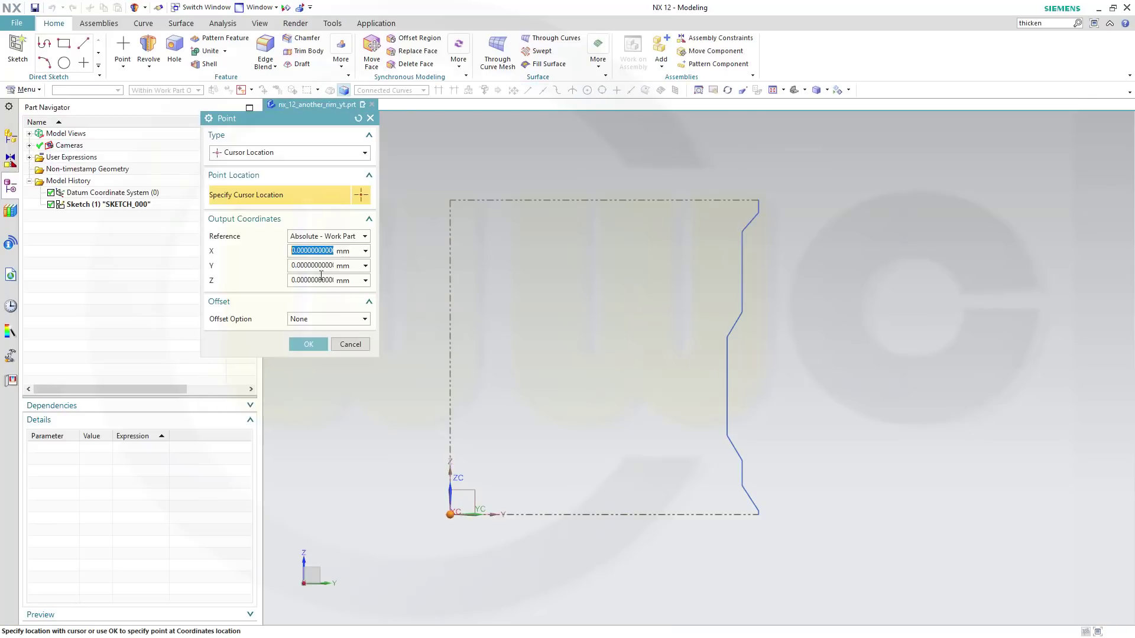
click(306, 345)
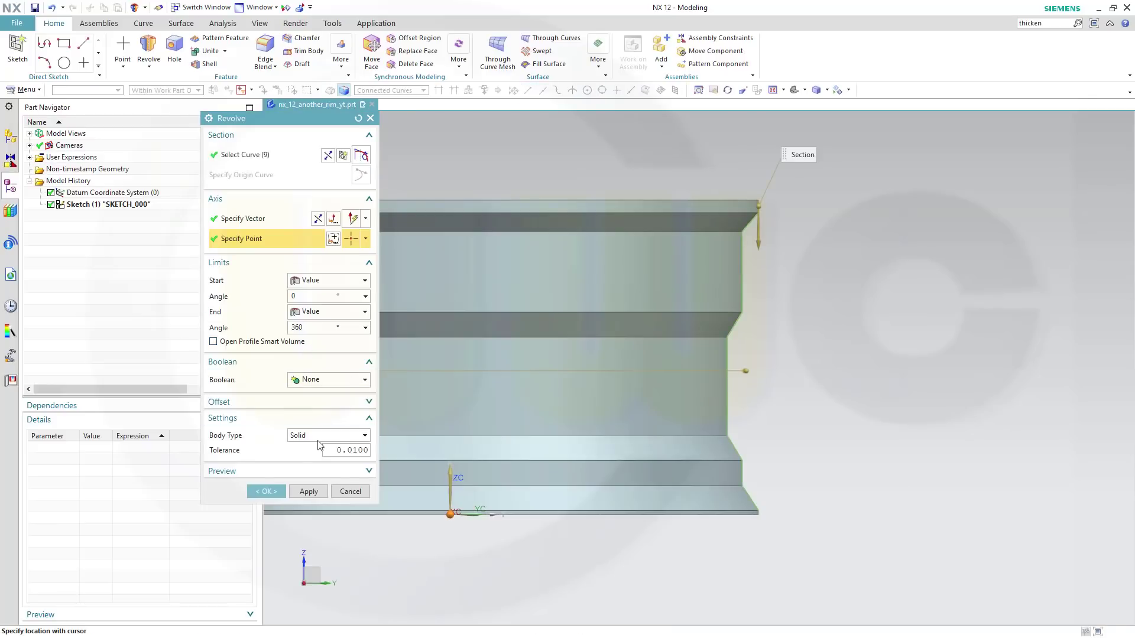
click(271, 497)
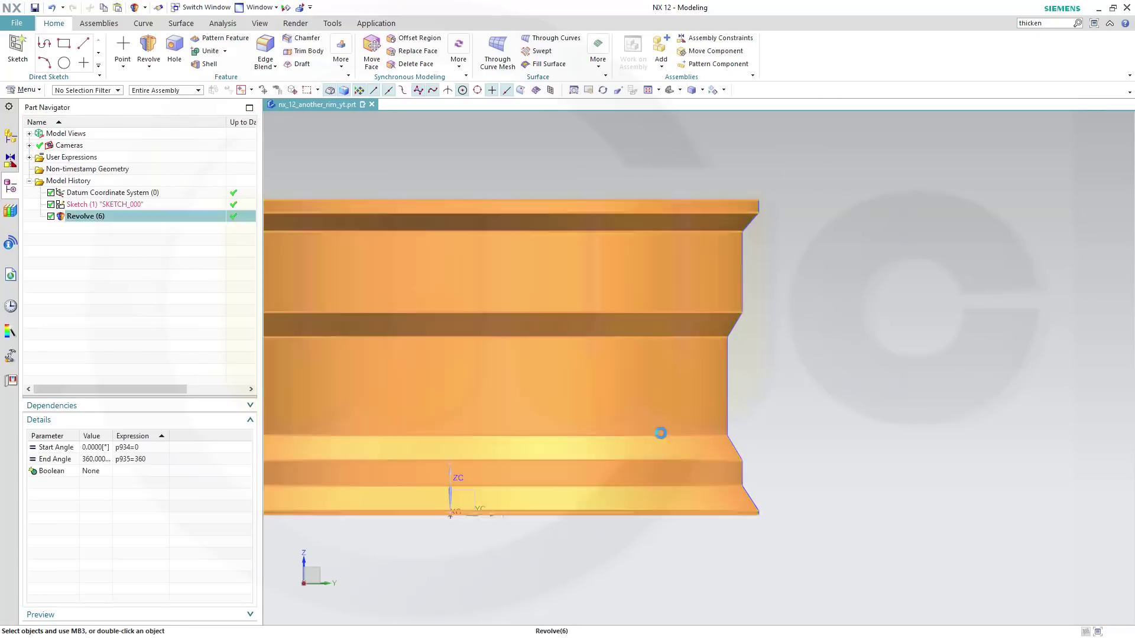
Edit the revolve feature and set its body type to Sheet
shift+middle_drag(745, 472, 885, 473)
middle_drag(810, 392, 401, 309)
double_click(88, 216)
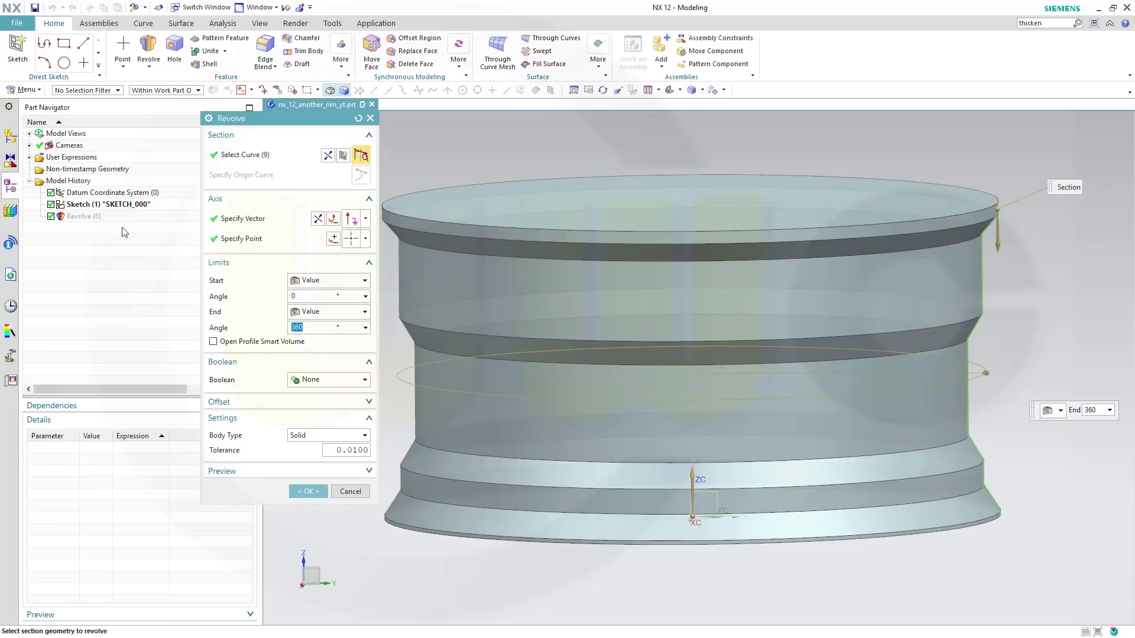
click(365, 440)
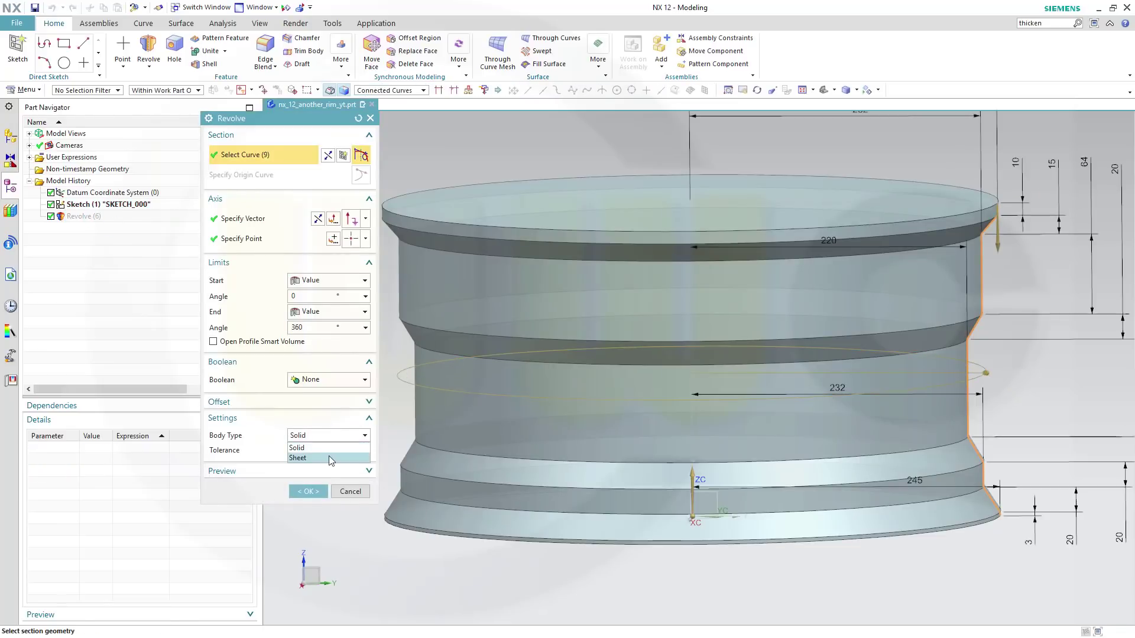
click(329, 460)
click(308, 491)
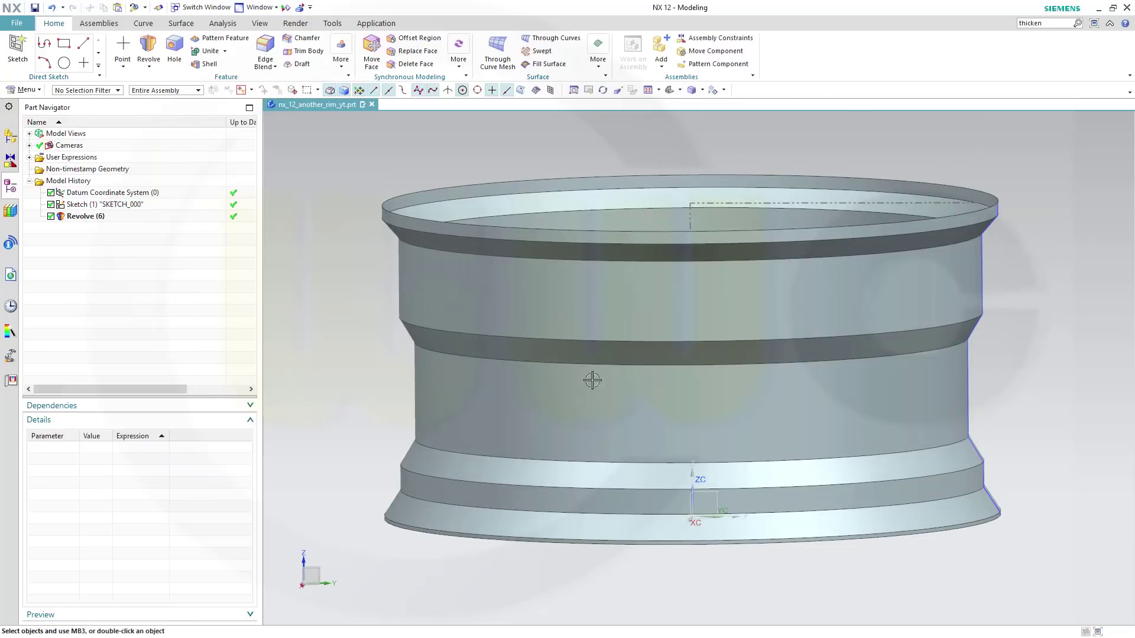
Blend the eight circular edges between the faces of the revolved rim with a 2 mm circular, tangent edge blend
middle_drag(1009, 389, 1008, 345)
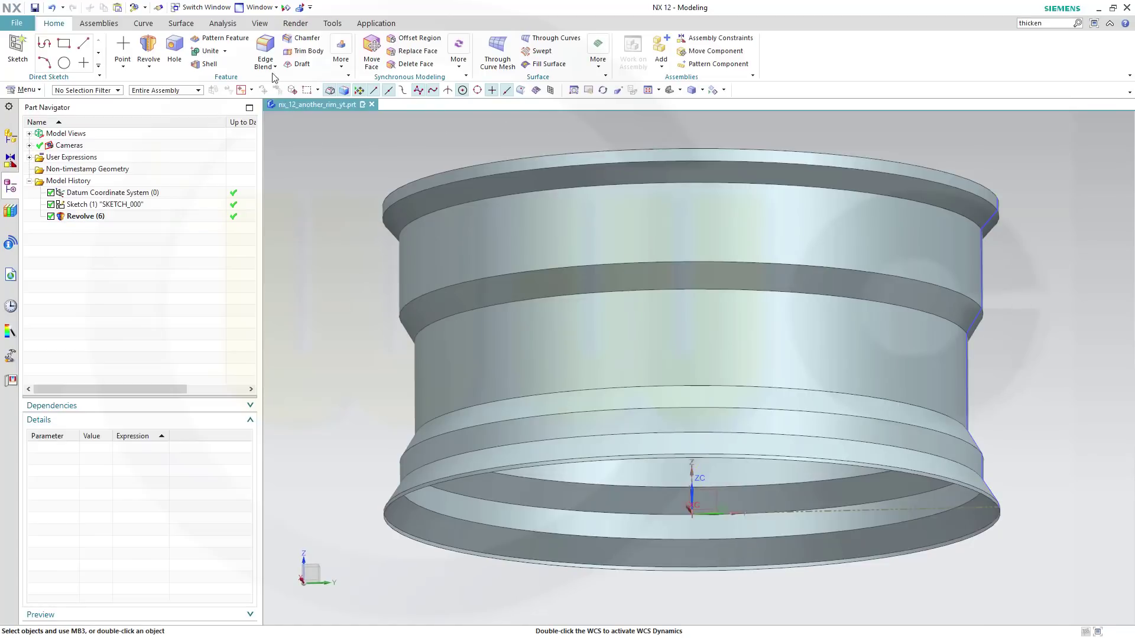
click(263, 52)
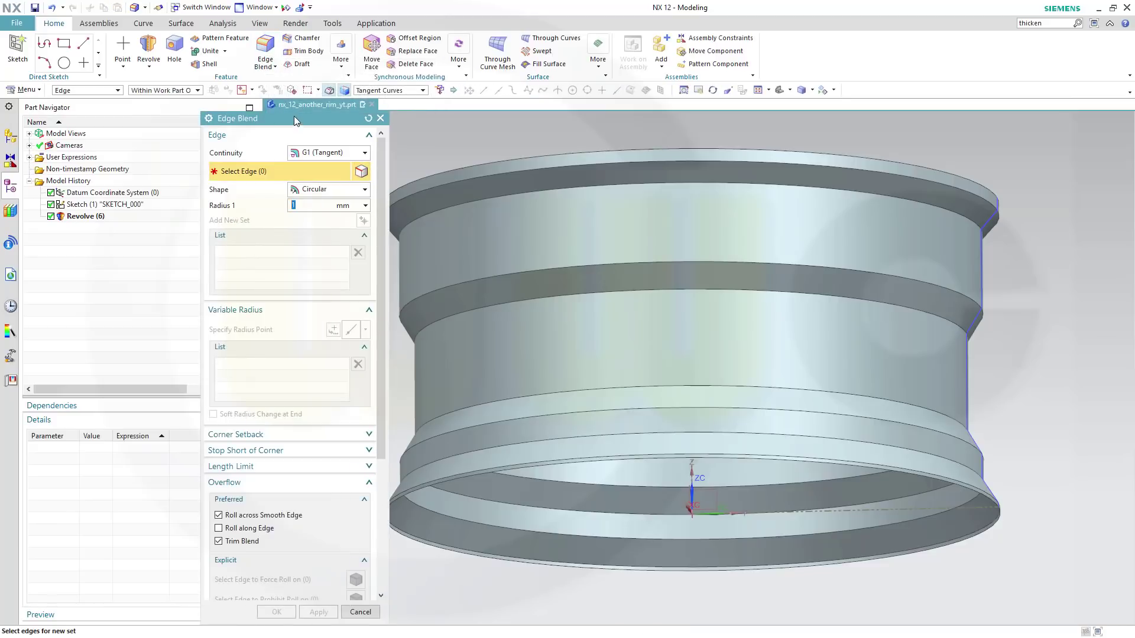
text(2)
click(535, 171)
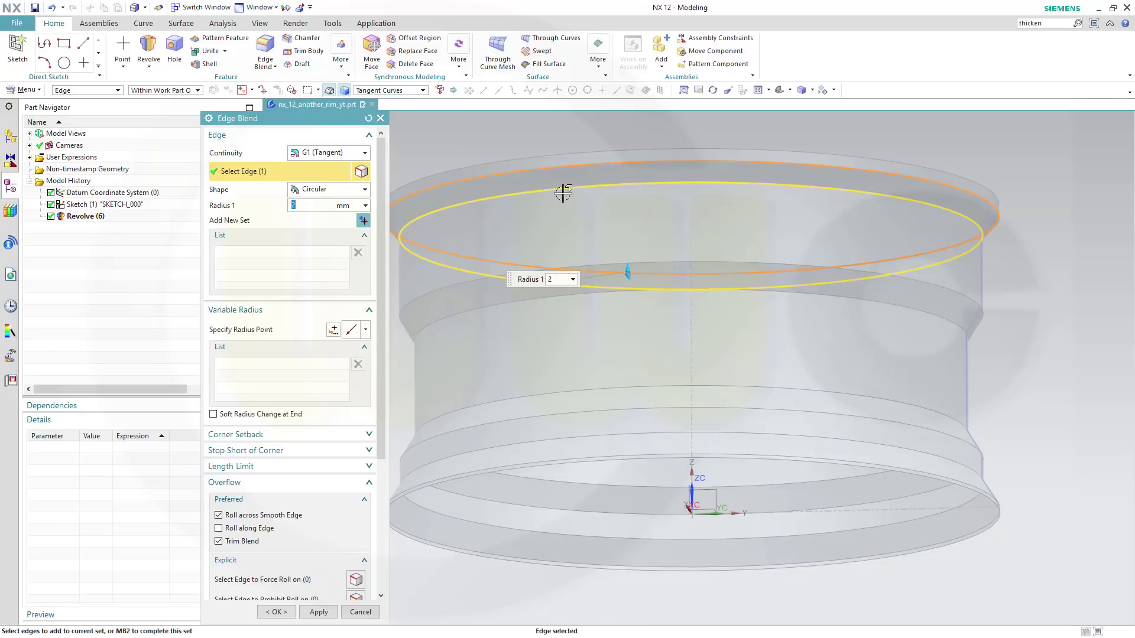
click(680, 260)
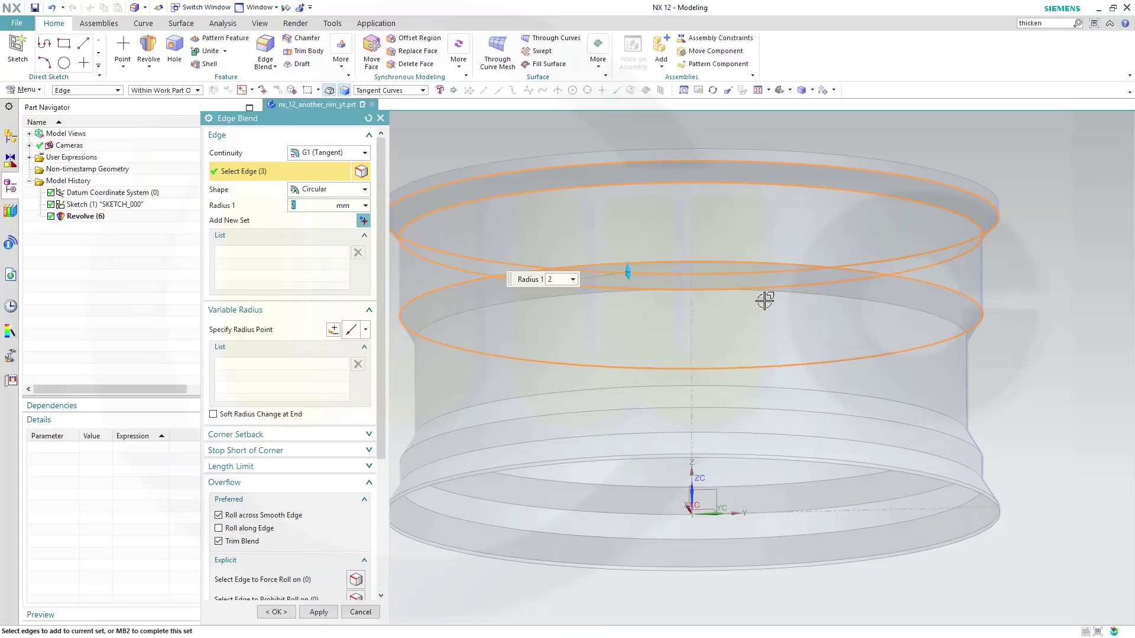
click(863, 300)
click(919, 412)
click(896, 424)
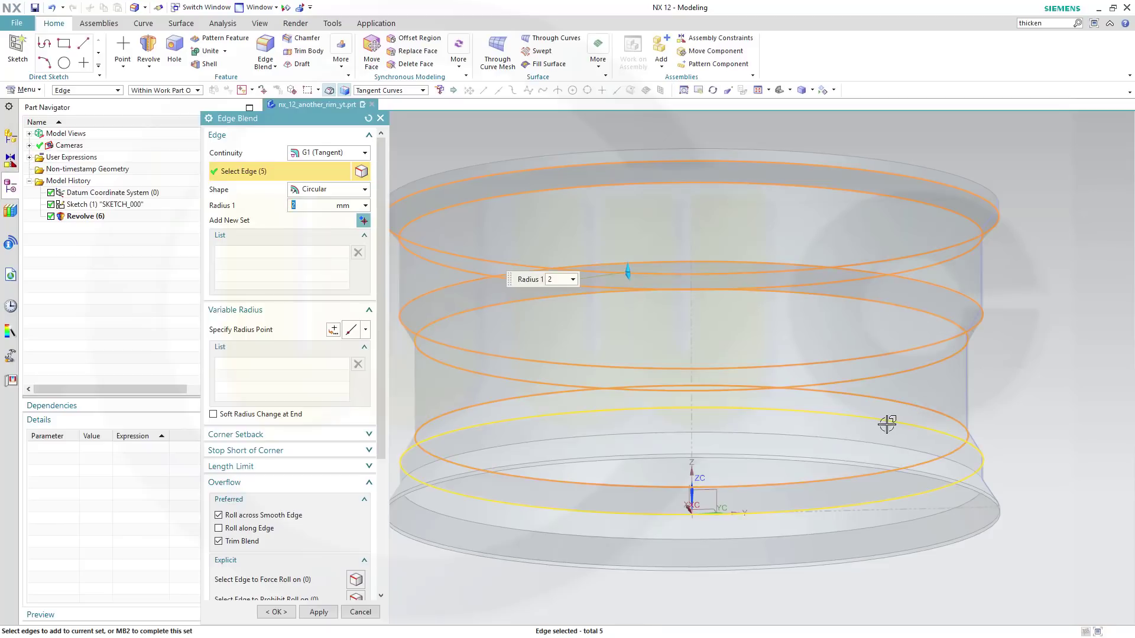
click(873, 442)
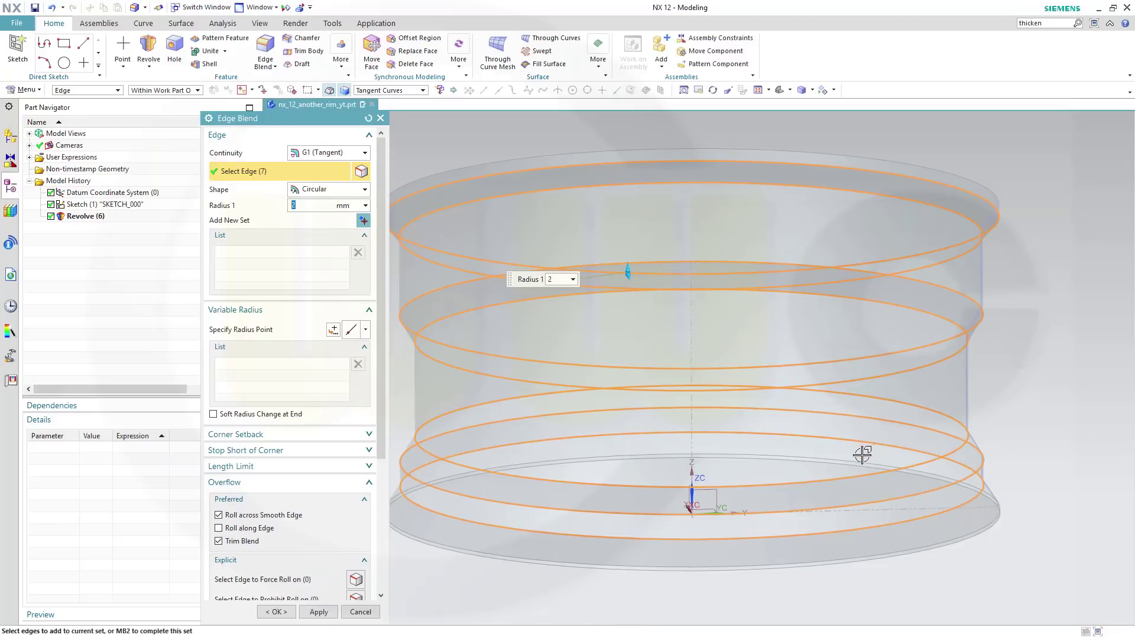
click(851, 467)
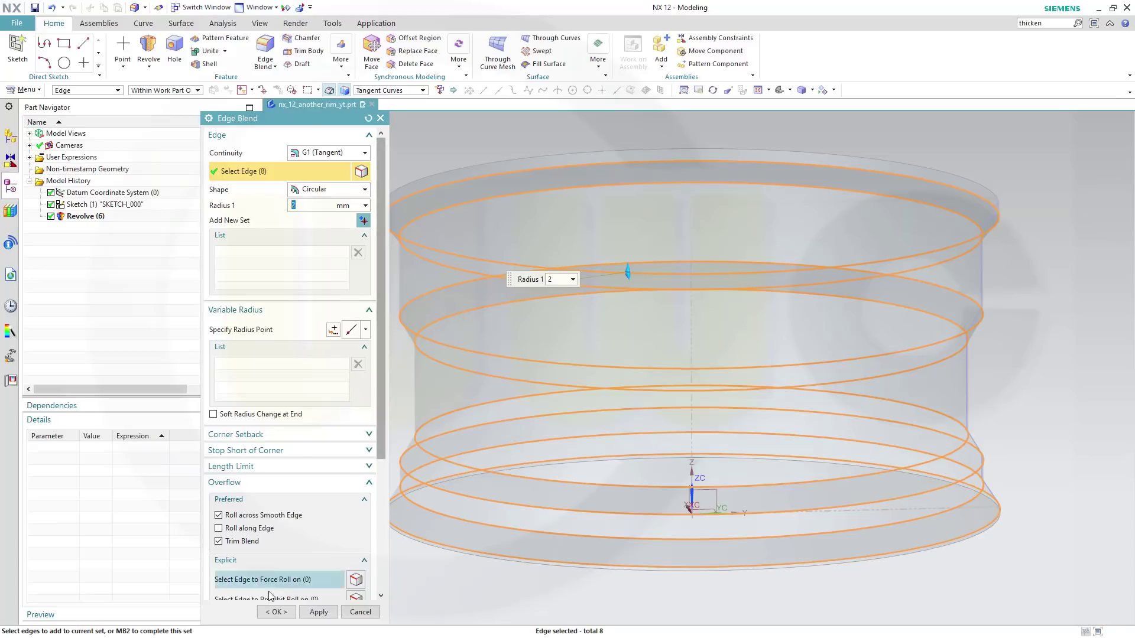
click(276, 612)
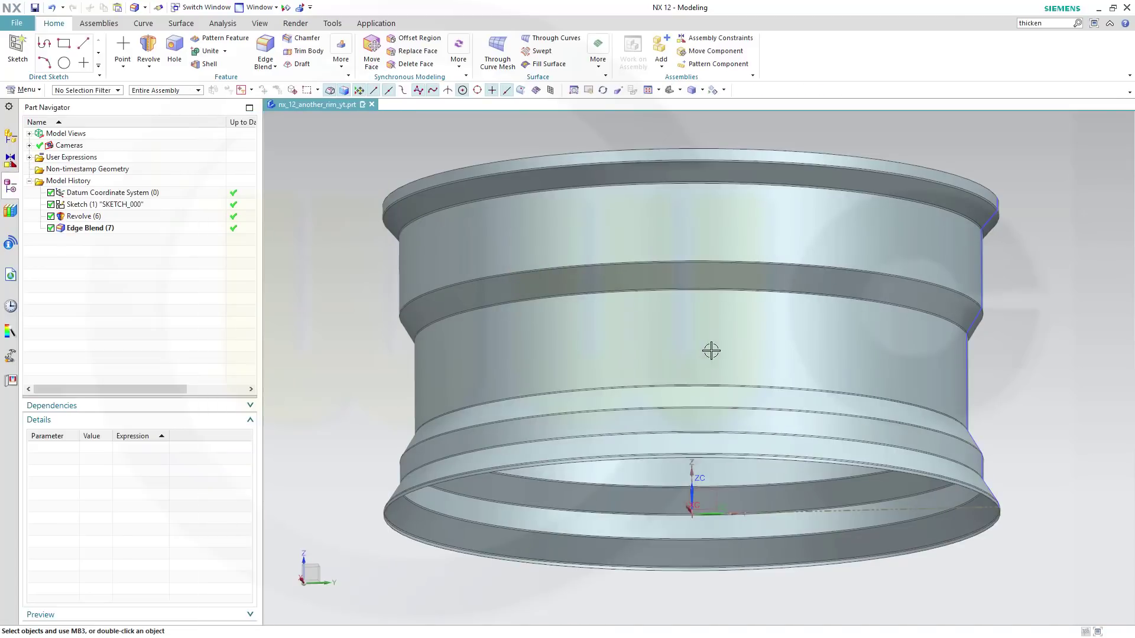
Hide the revolved rim body
middle_drag(712, 349, 789, 300)
scroll(790, 301, down, 2)
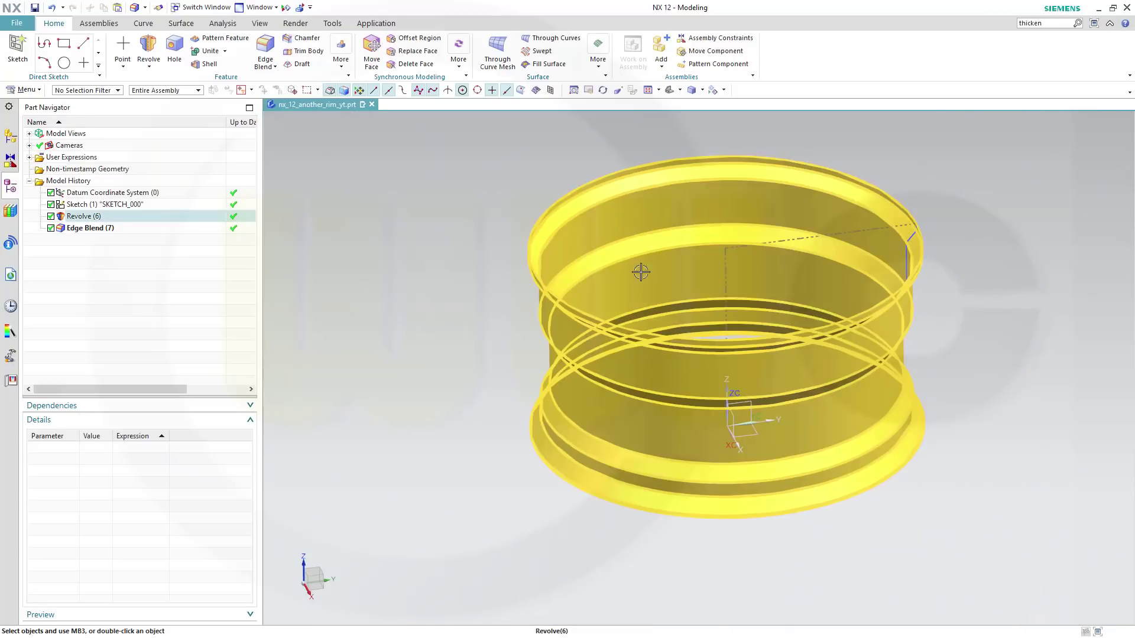
right_click(112, 216)
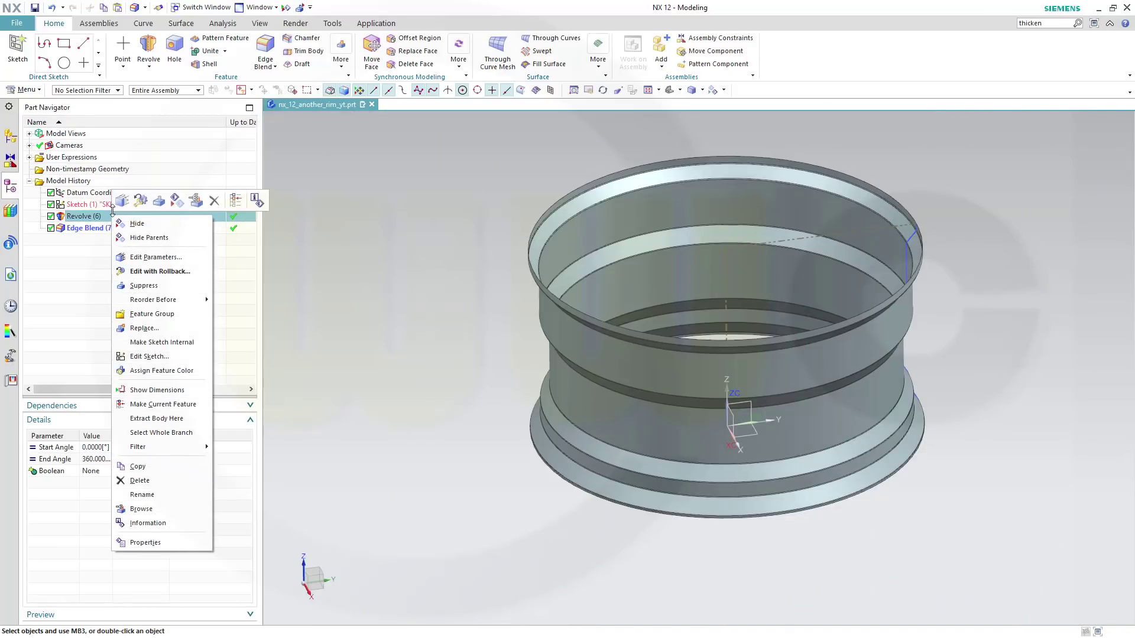
click(124, 224)
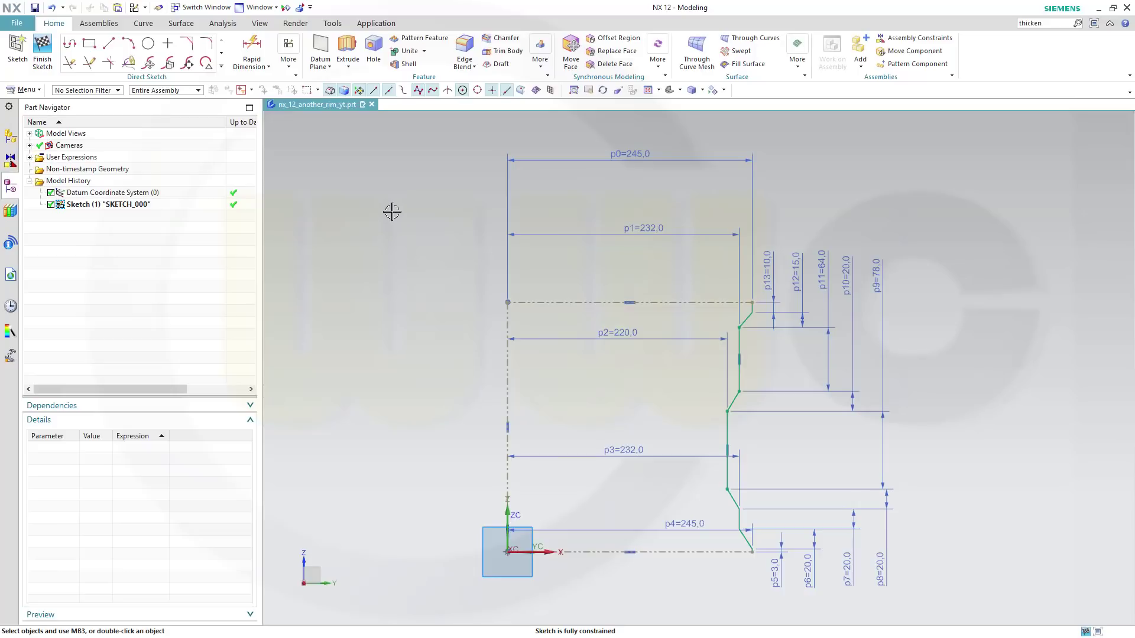
Finish the rim profile sketch and revolve it from 0 to 330° about the Z axis through the absolute origin as a sheet body
click(42, 59)
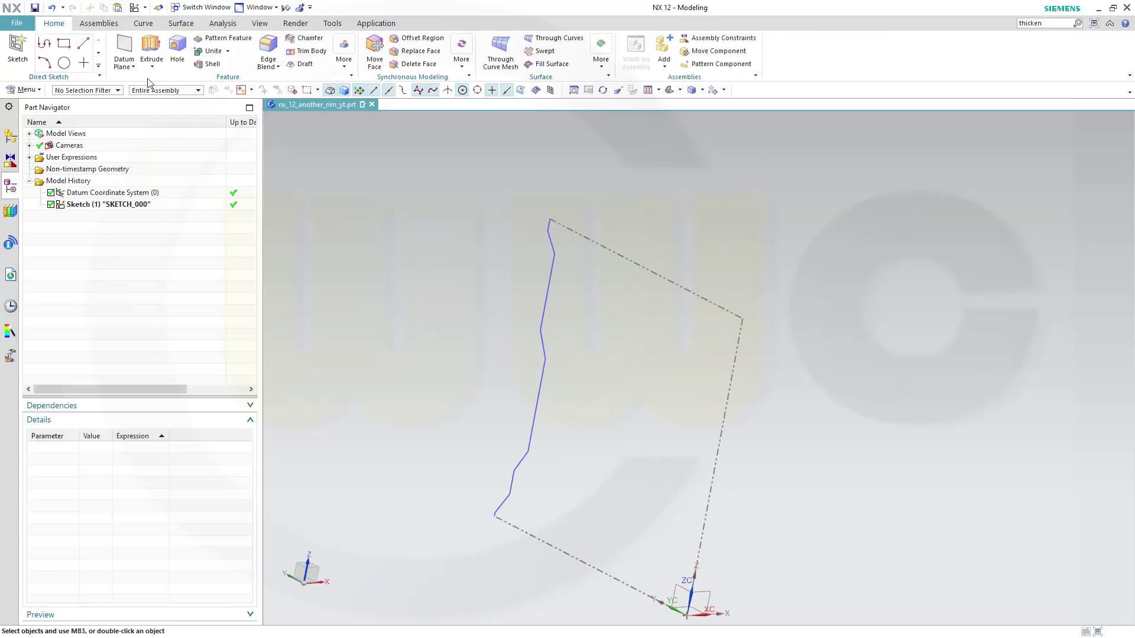
click(151, 66)
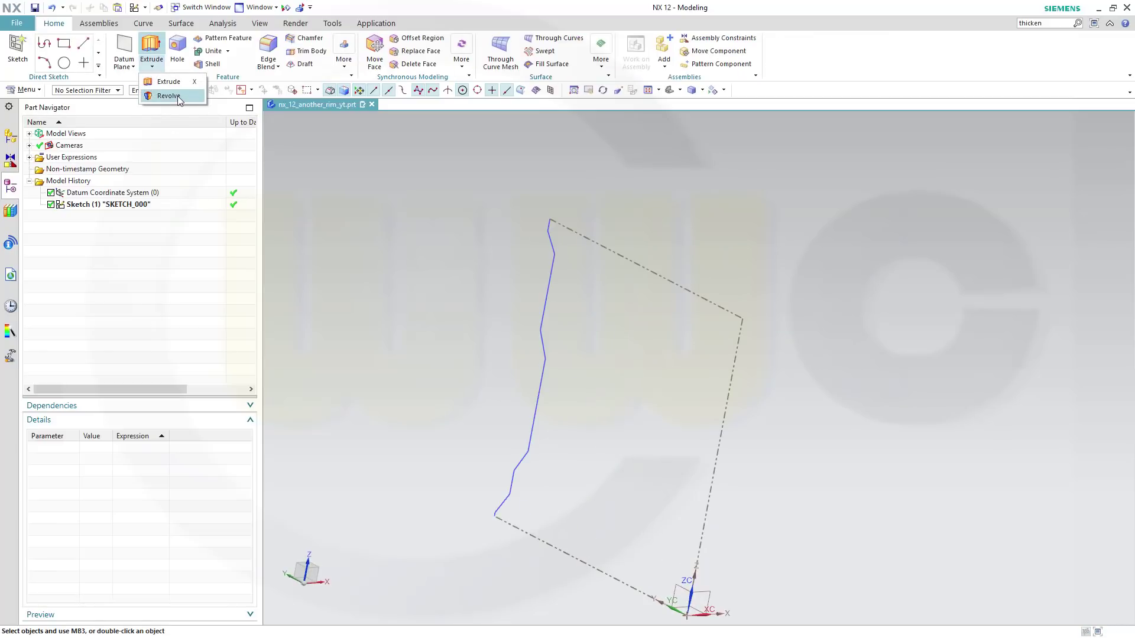
click(178, 96)
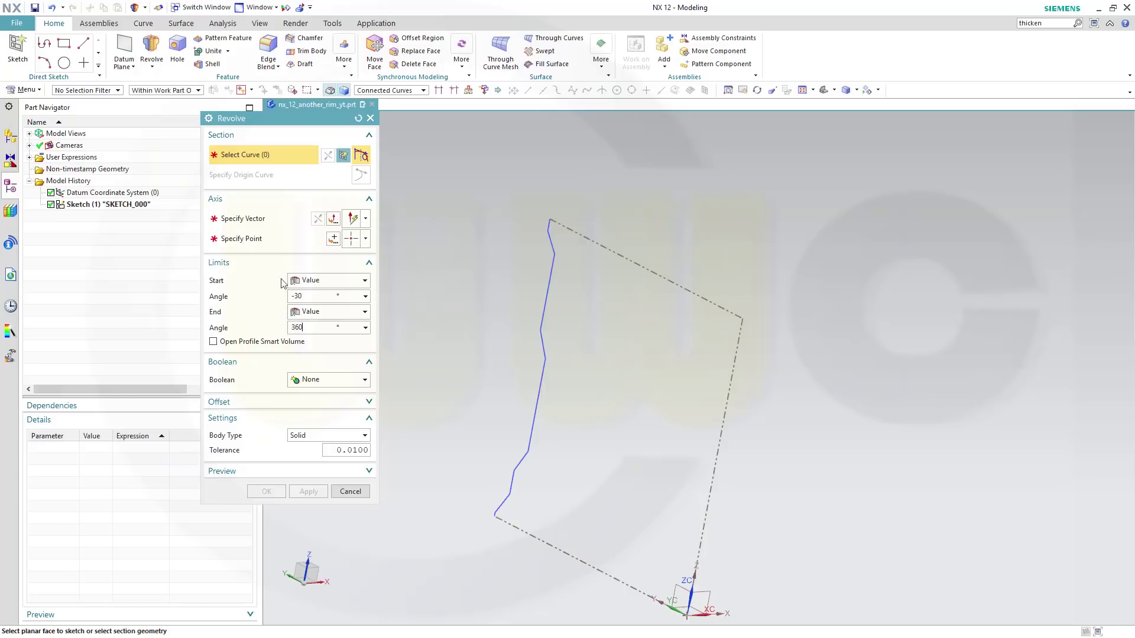
click(249, 221)
click(704, 337)
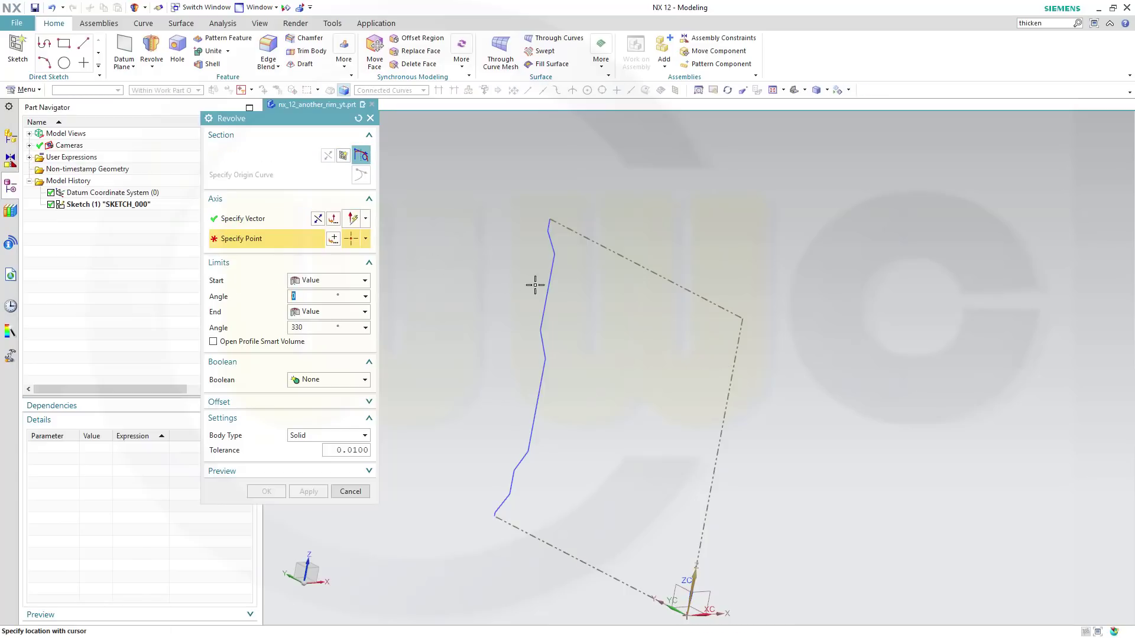
click(333, 238)
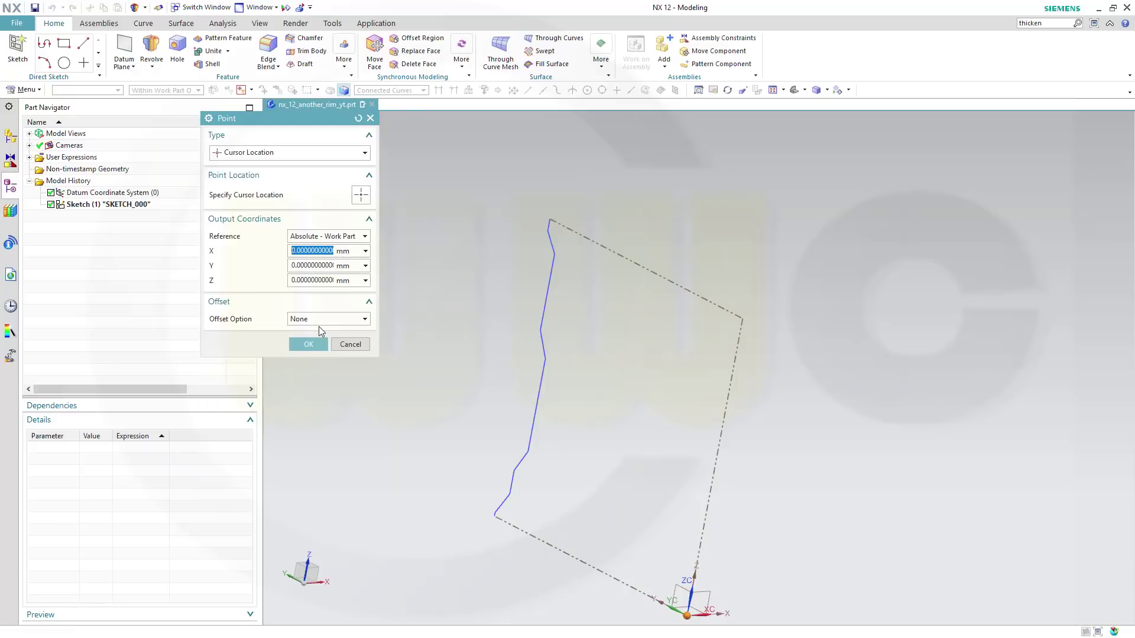
click(307, 344)
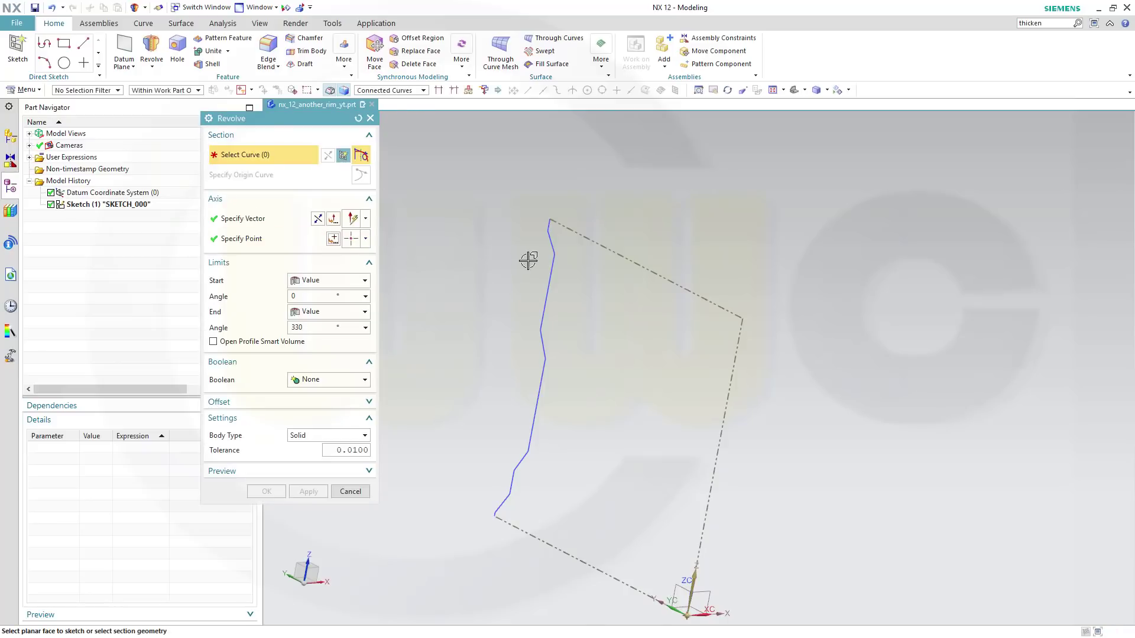
click(549, 257)
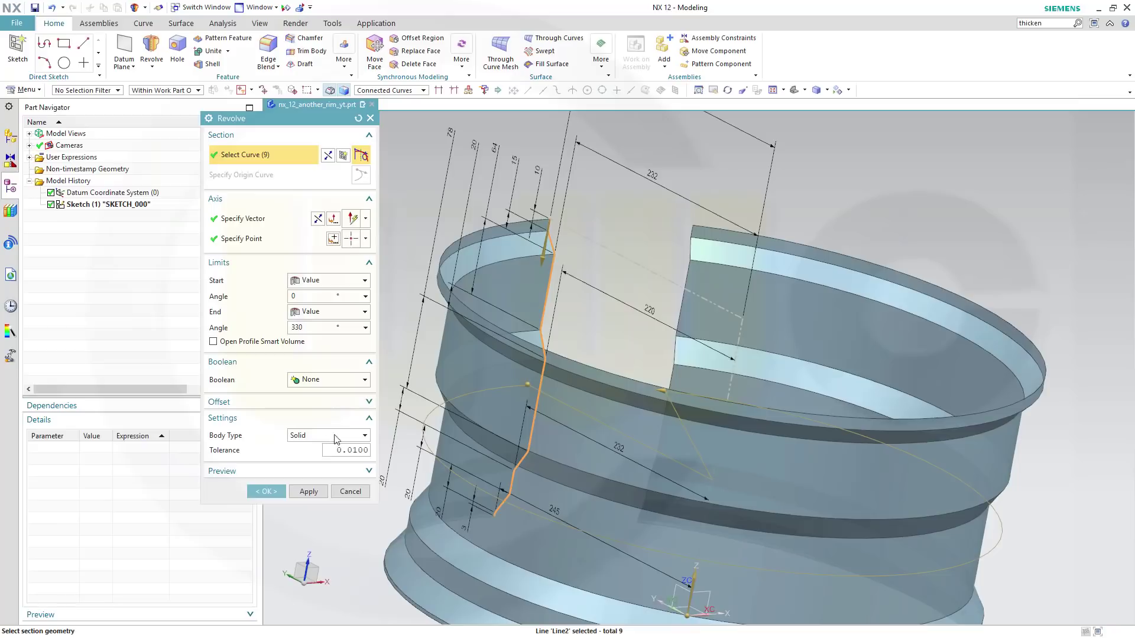
click(266, 491)
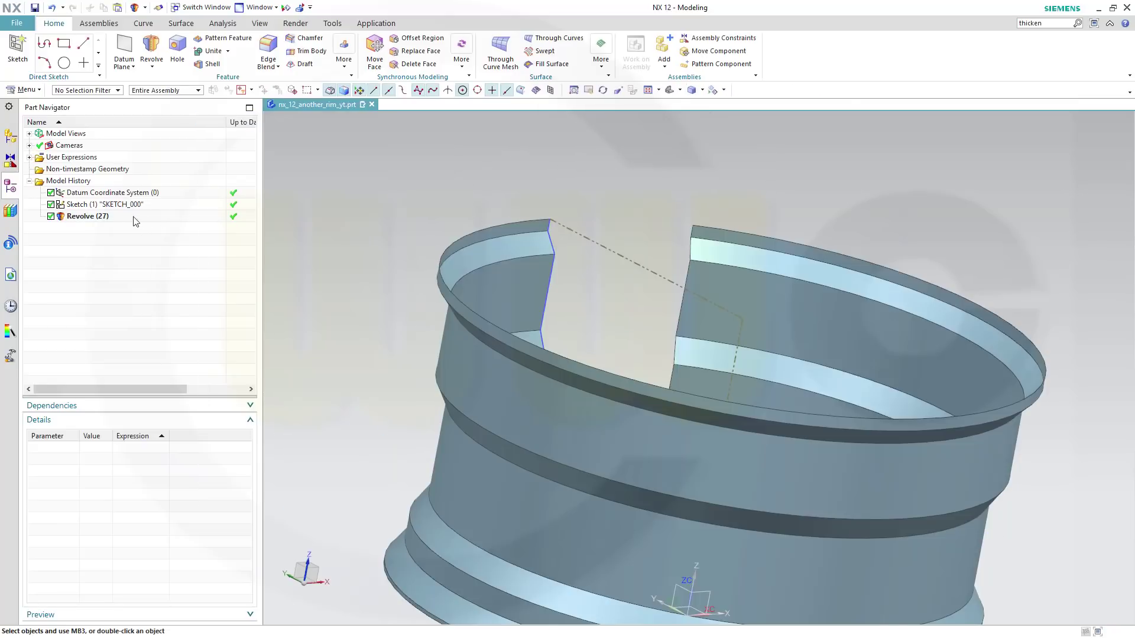
Edit the rim's revolve feature and set its end angle to 360°
double_click(134, 218)
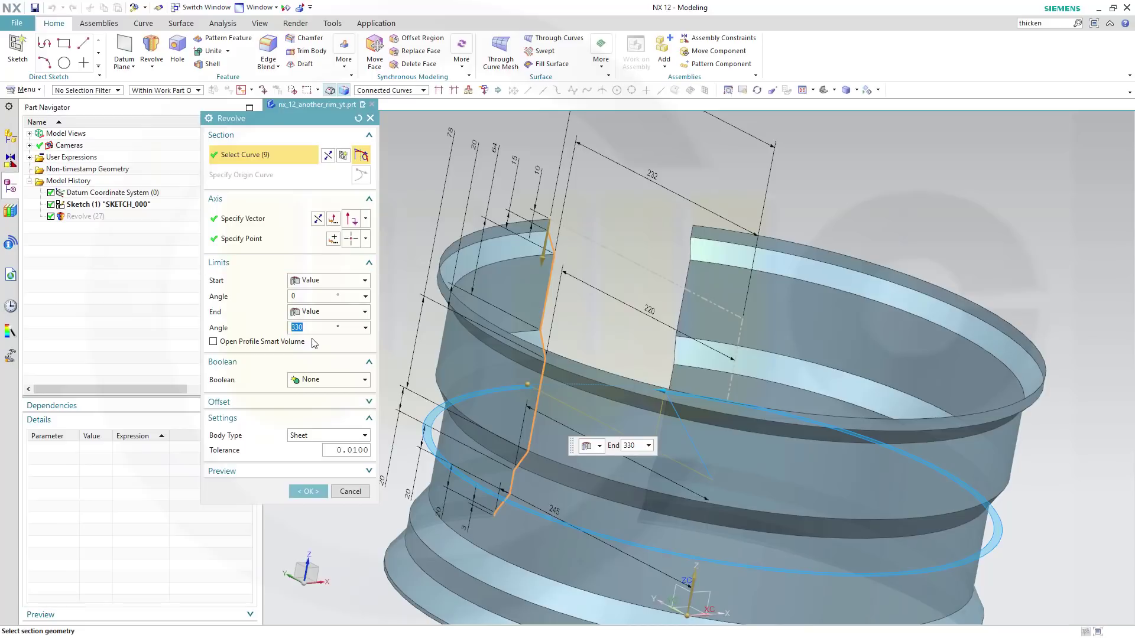
text(360)
key(Return)
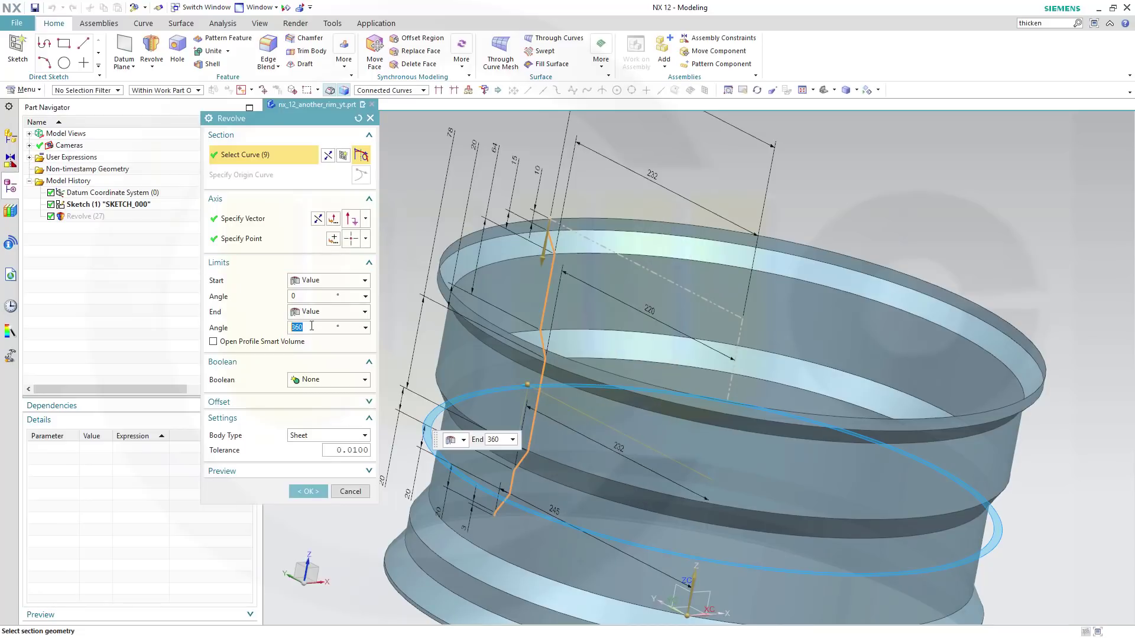
click(364, 280)
click(364, 281)
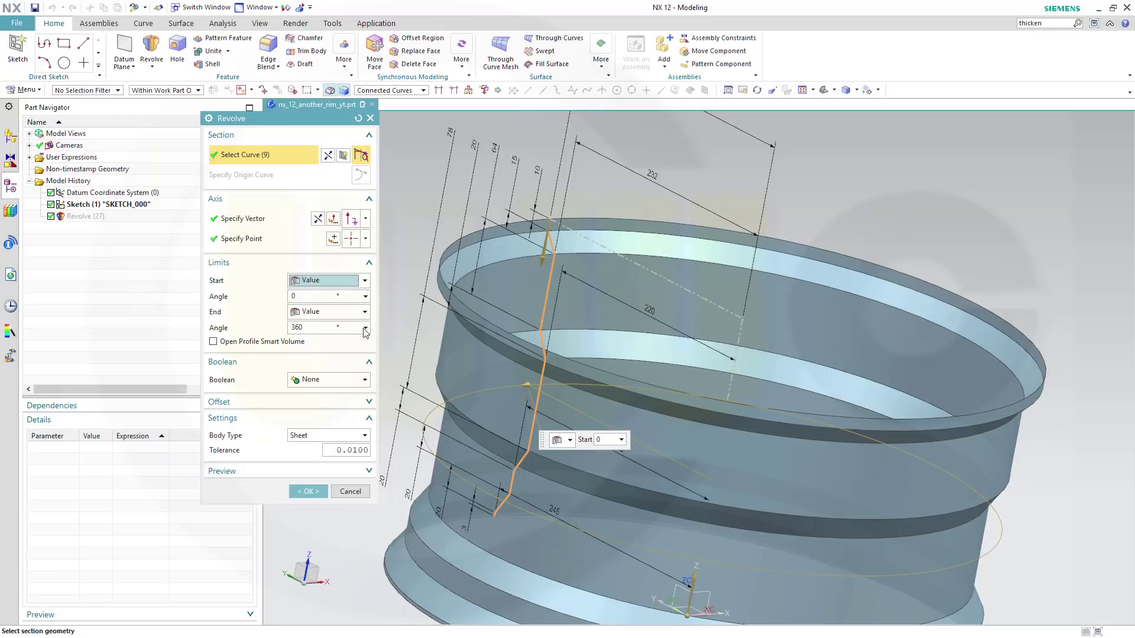
click(365, 328)
click(365, 329)
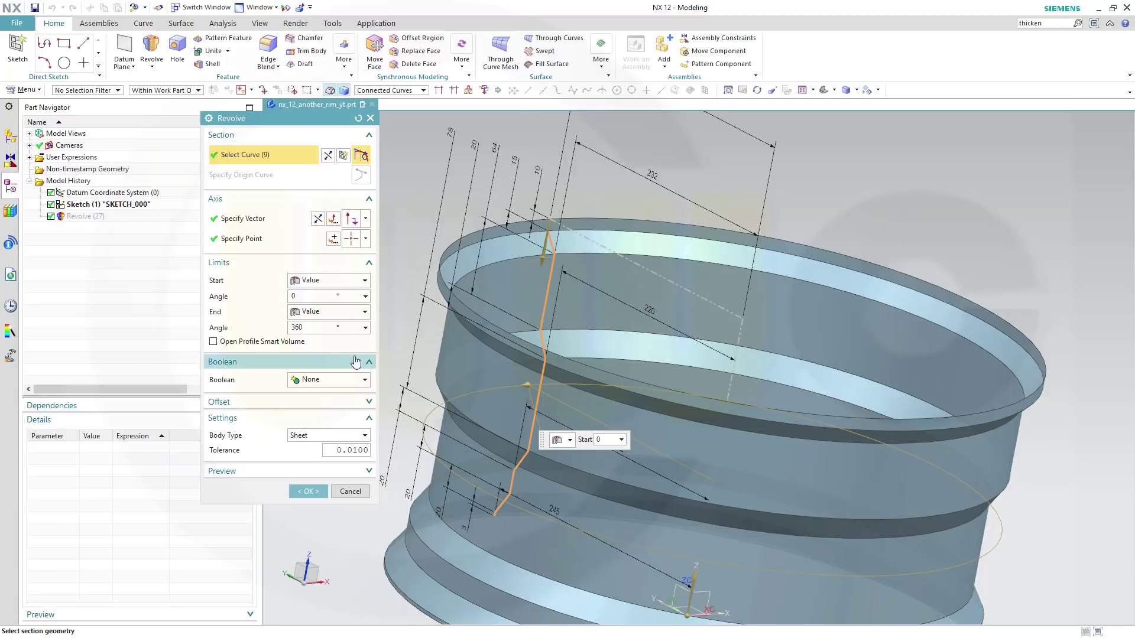
click(359, 312)
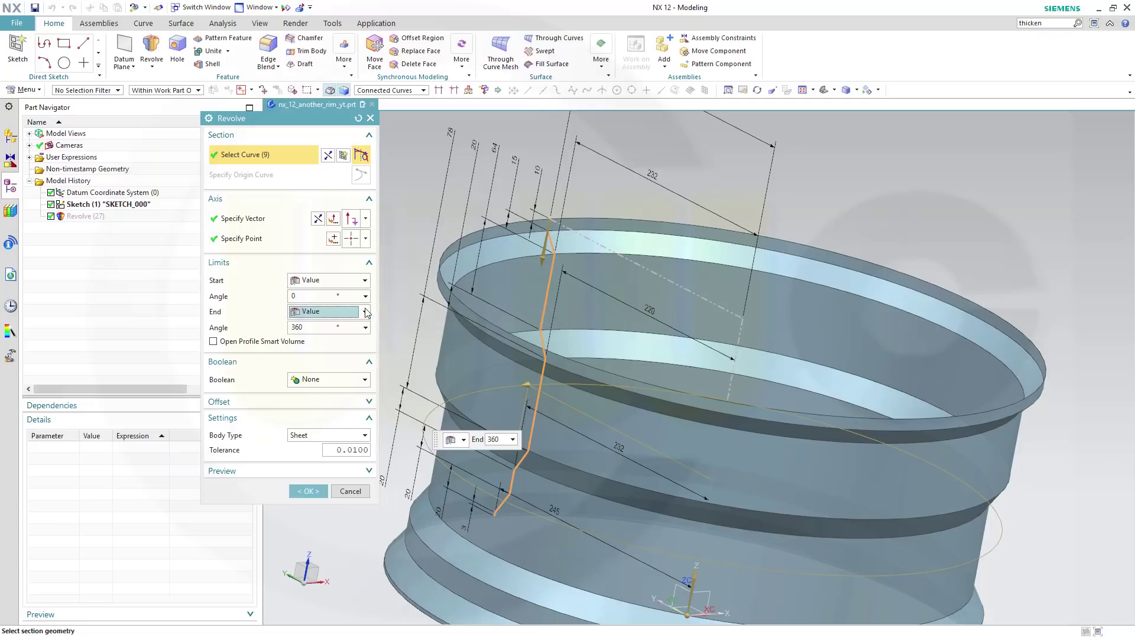
click(306, 490)
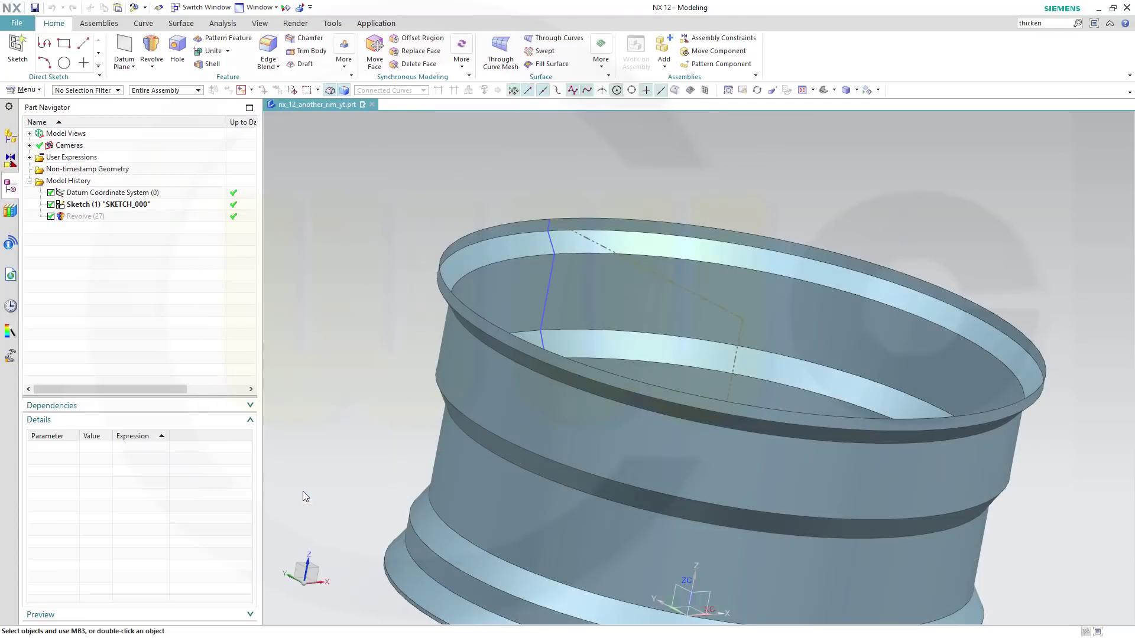
Hide the revolved rim body so only the profile sketch is shown
middle_drag(768, 331, 787, 398)
scroll(781, 393, up, 2)
scroll(781, 393, down, 3)
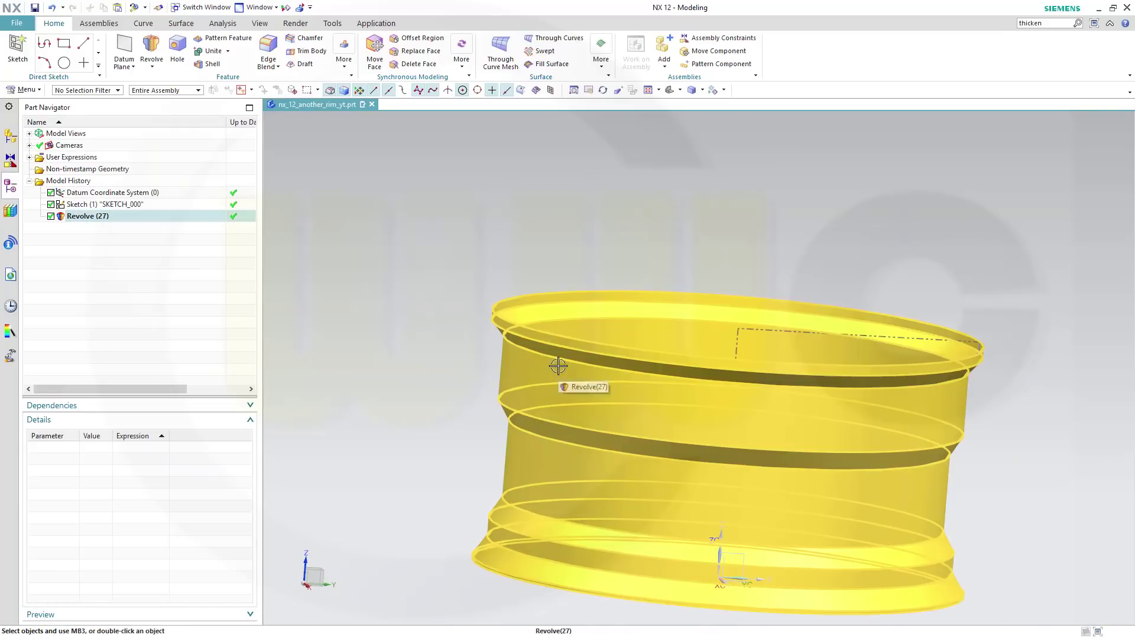
right_click(552, 348)
click(585, 393)
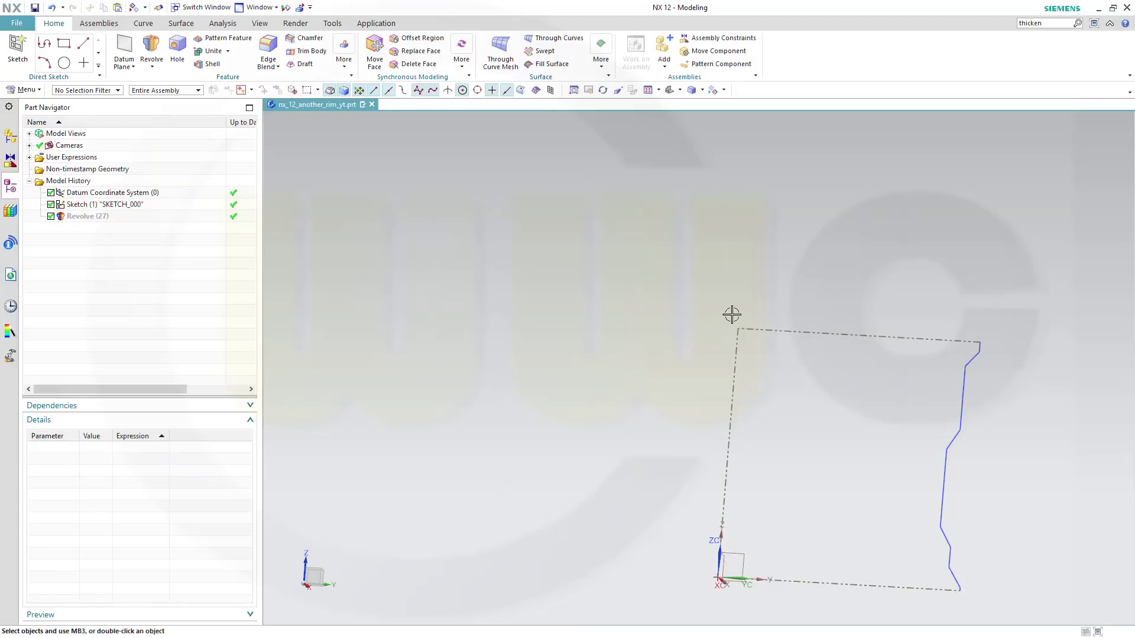
Create a new sketch on the YZ plane of the datum coordinate system
click(18, 51)
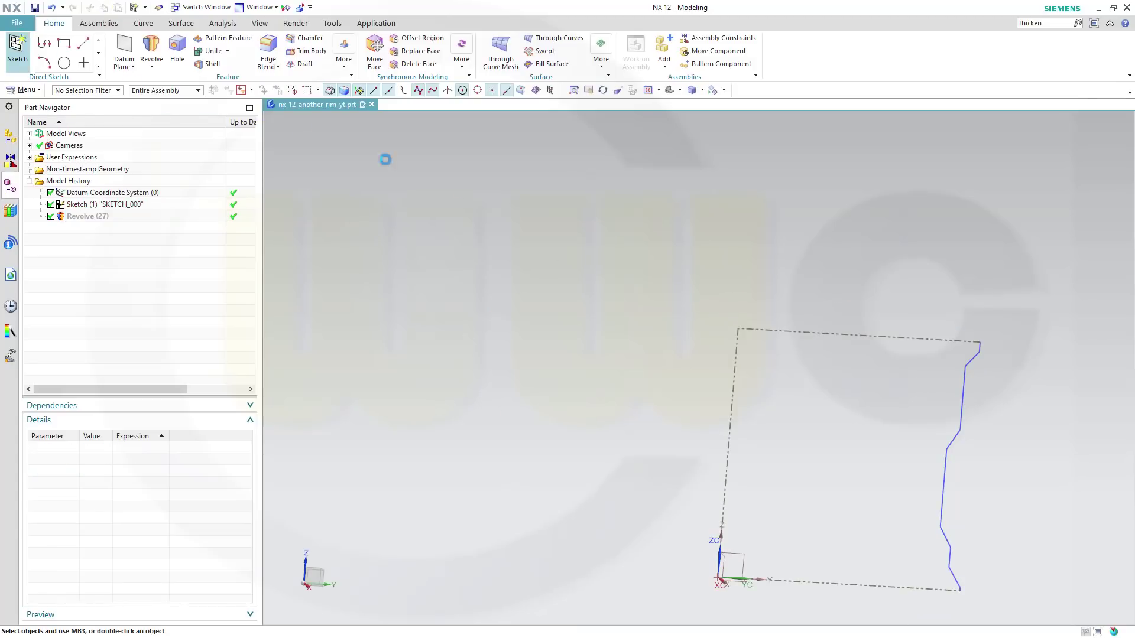
click(757, 541)
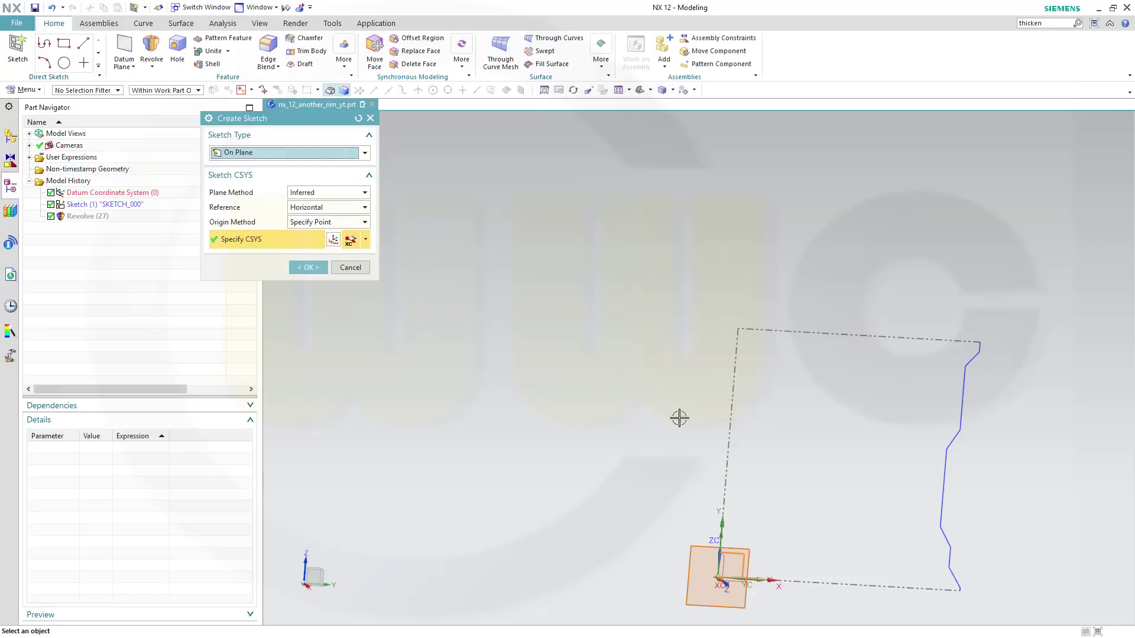
click(307, 268)
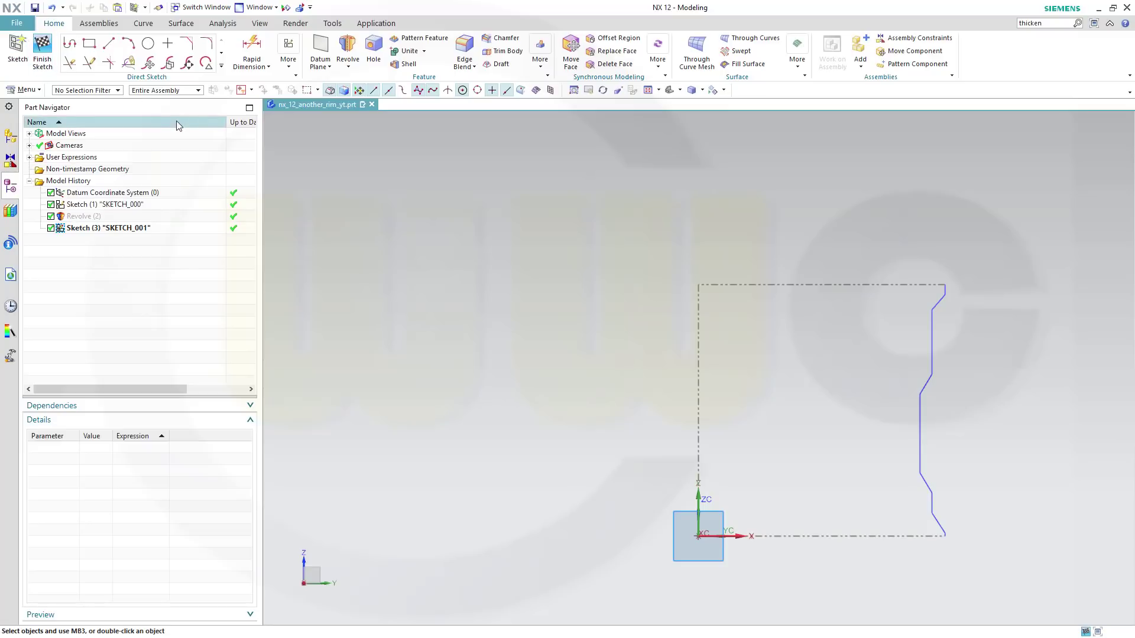
Sketch a horizontal line crossing the upper rim profile, continued inward by a tangent arc of about 475 mm radius and 24° sweep
click(71, 45)
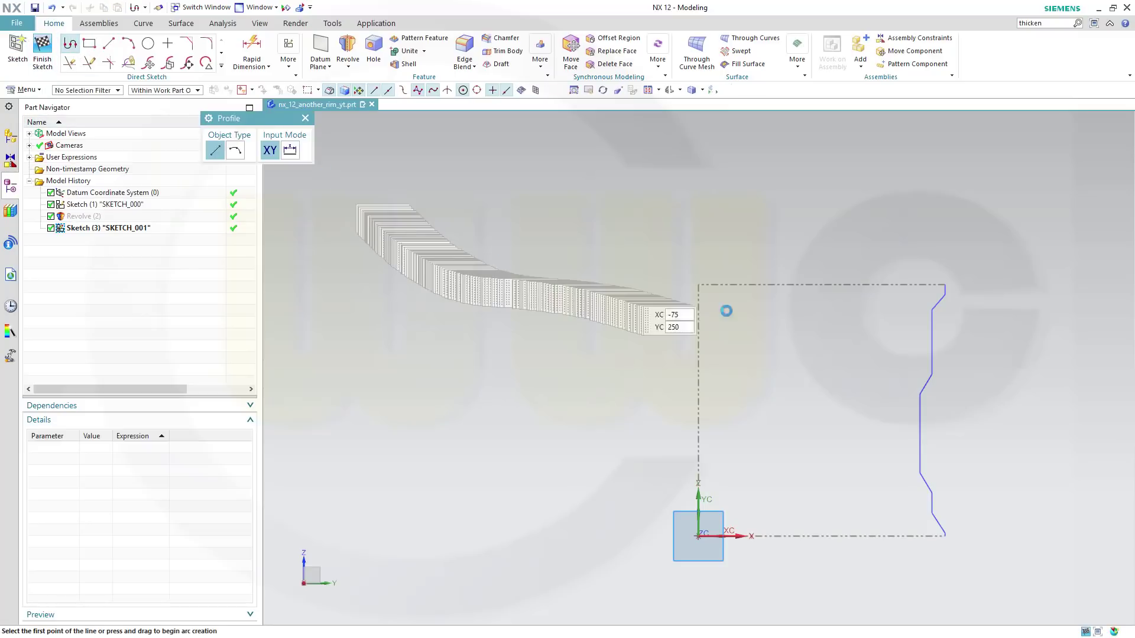
click(998, 315)
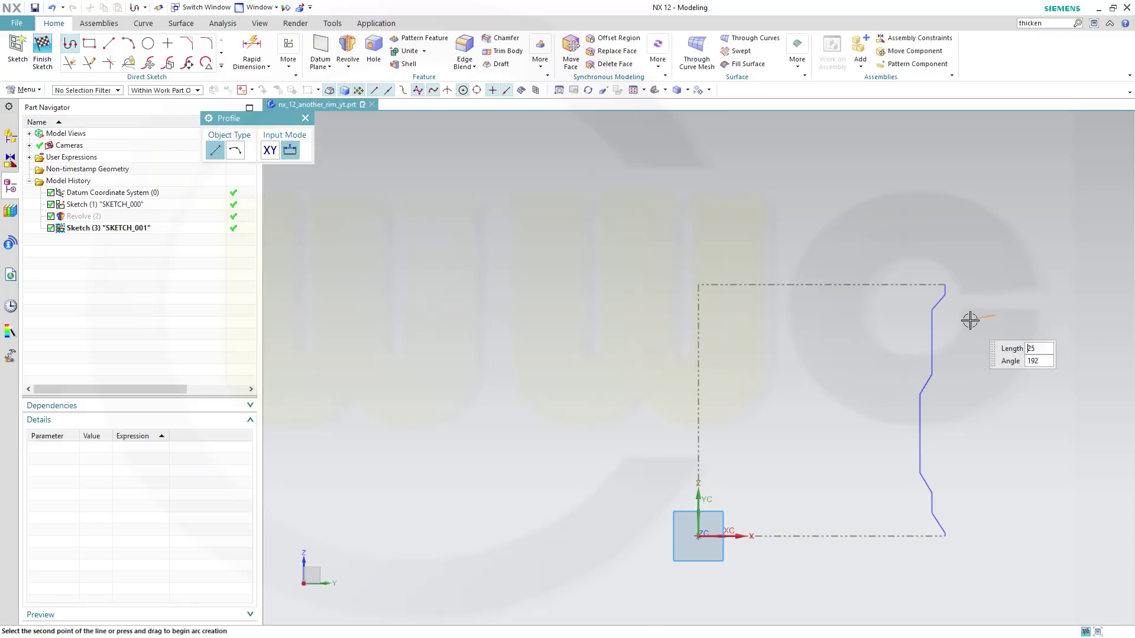
click(885, 314)
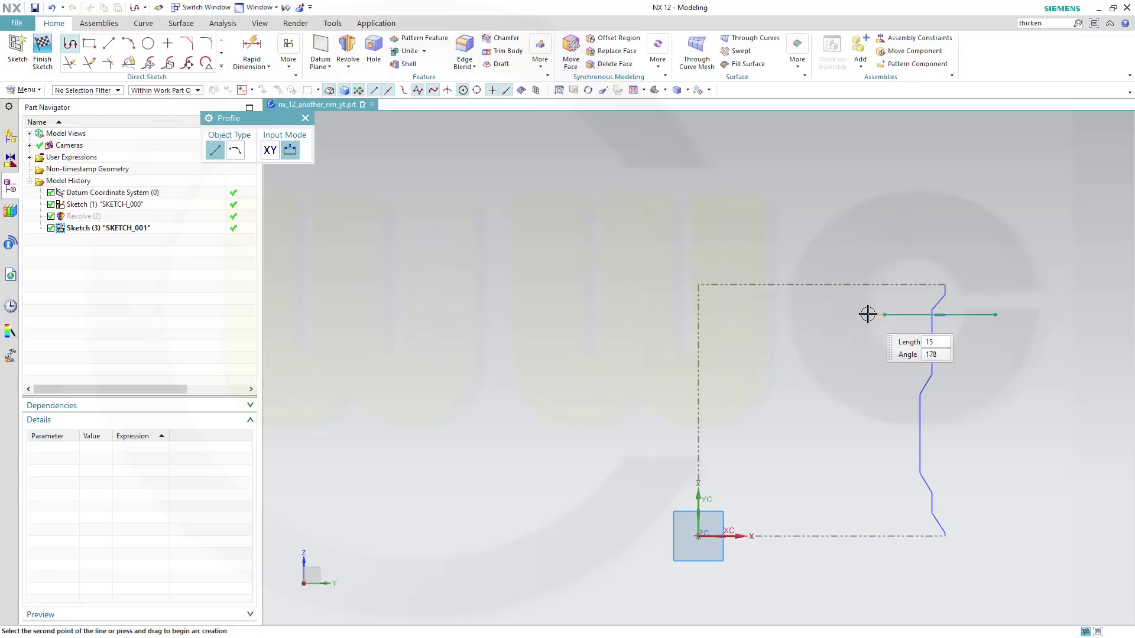
drag(883, 315, 699, 347)
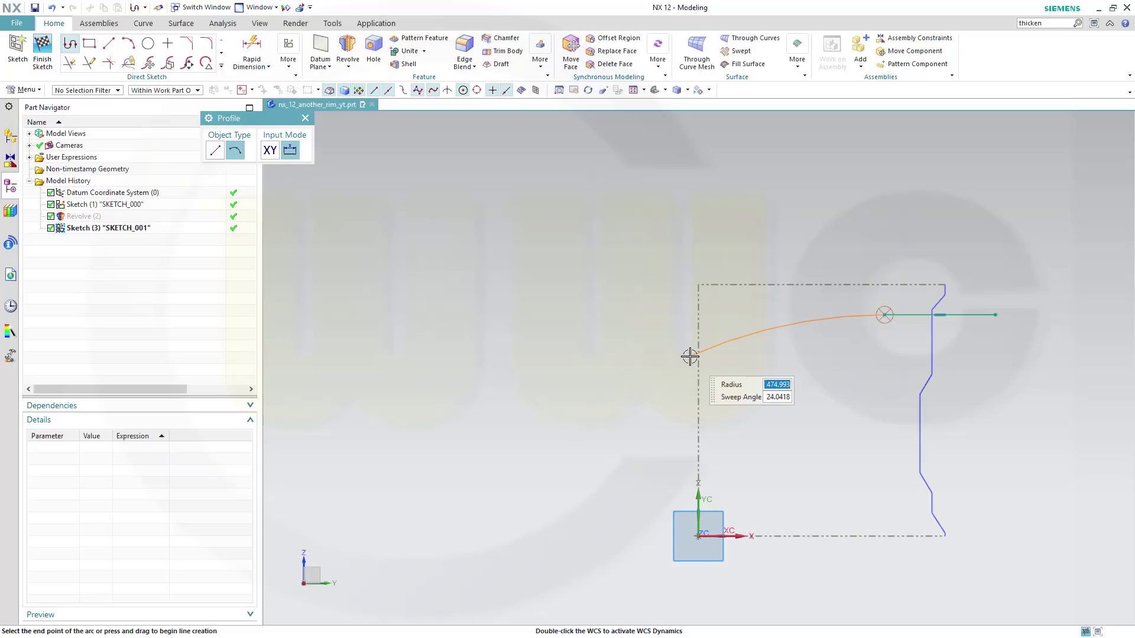
click(689, 356)
key(Escape)
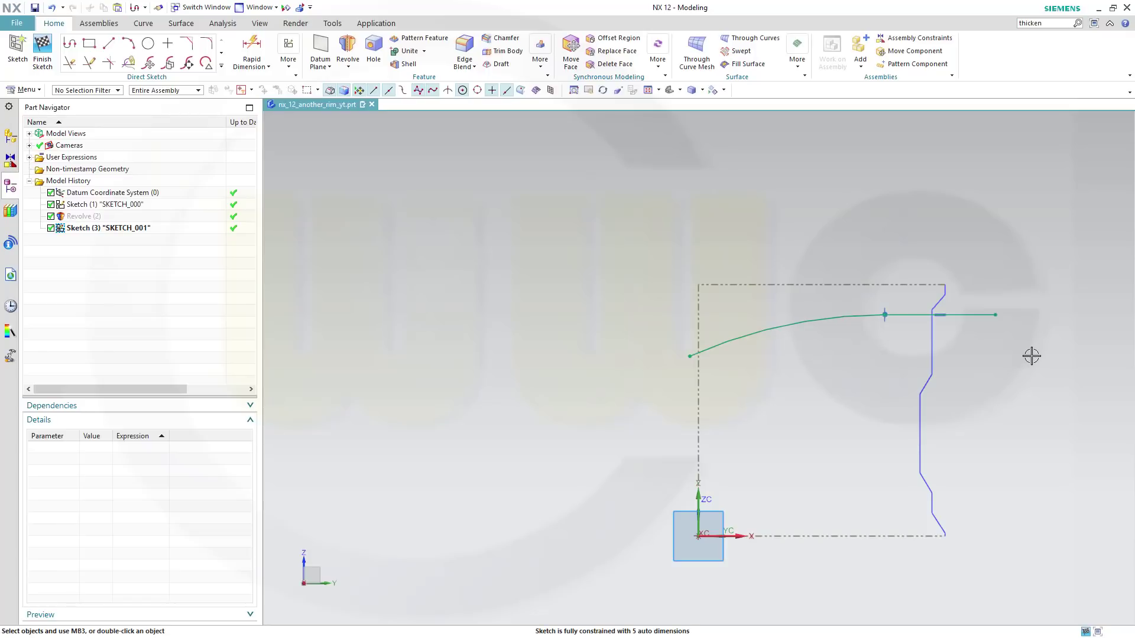
Move the line and arc outward to the rim profile, raise the arc's inner end to flatten it, and finish the sketch
drag(1031, 355, 656, 312)
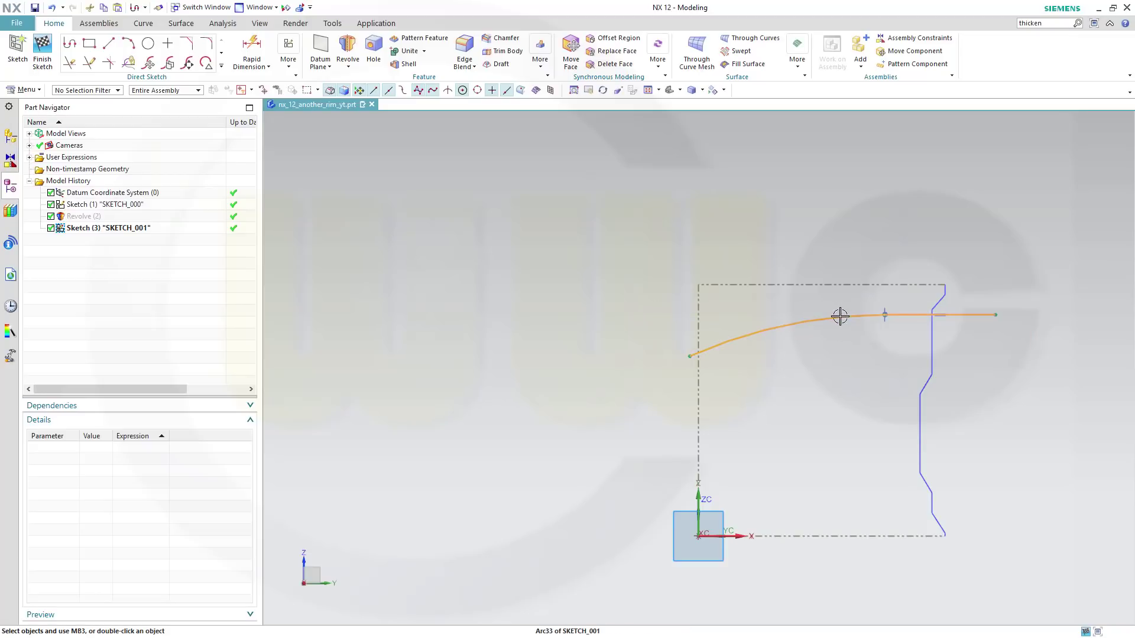
drag(838, 314, 895, 312)
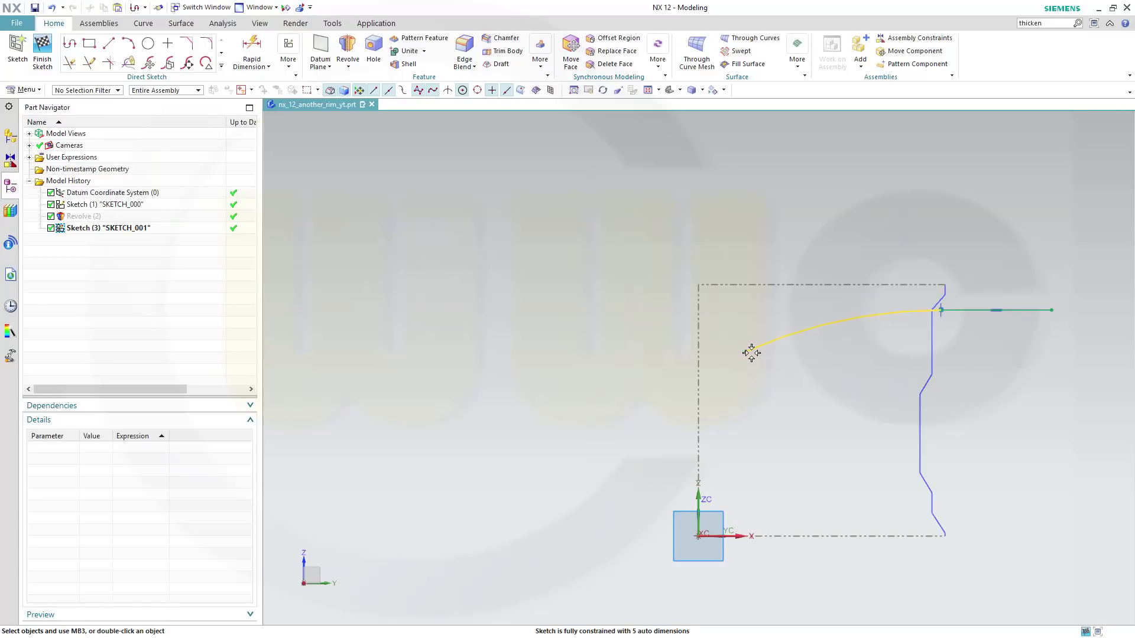
drag(747, 352, 744, 335)
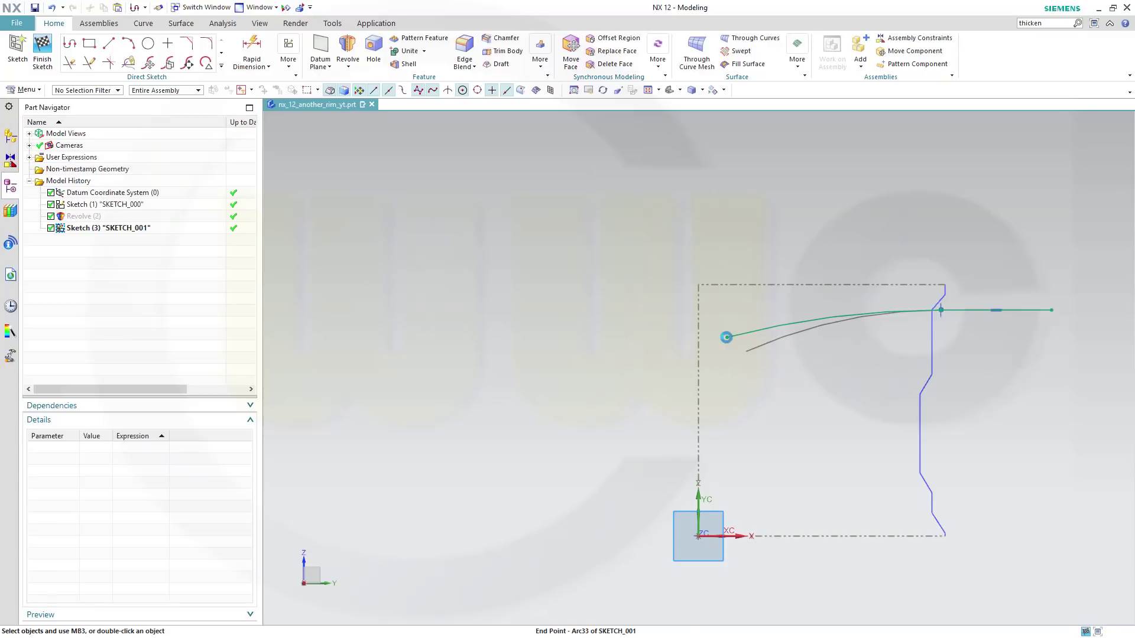
drag(726, 337, 727, 337)
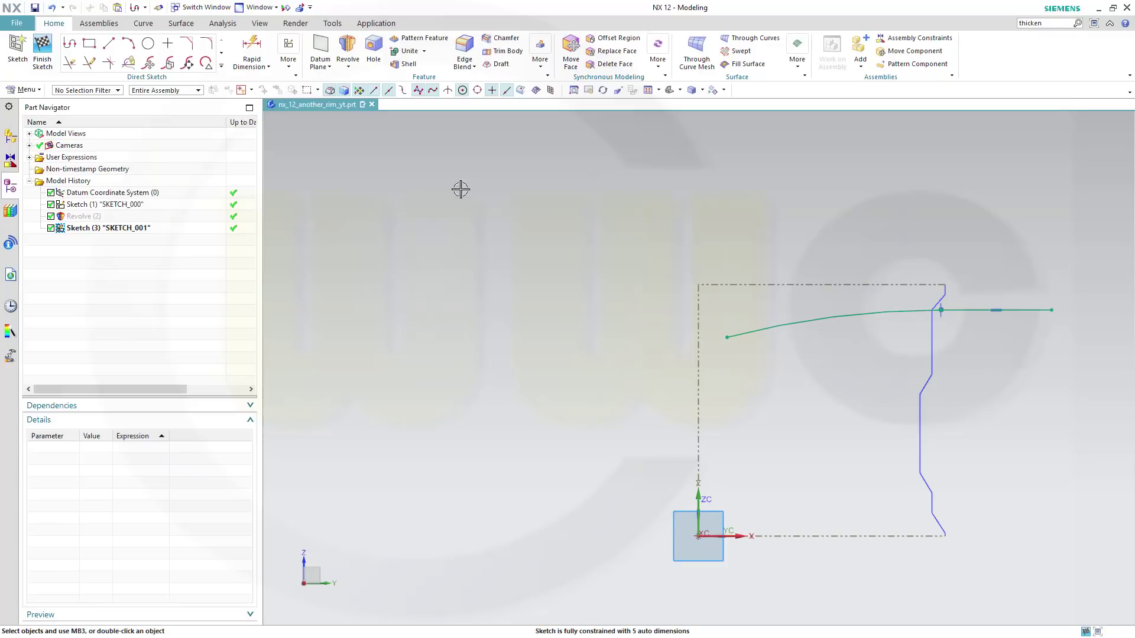
click(42, 48)
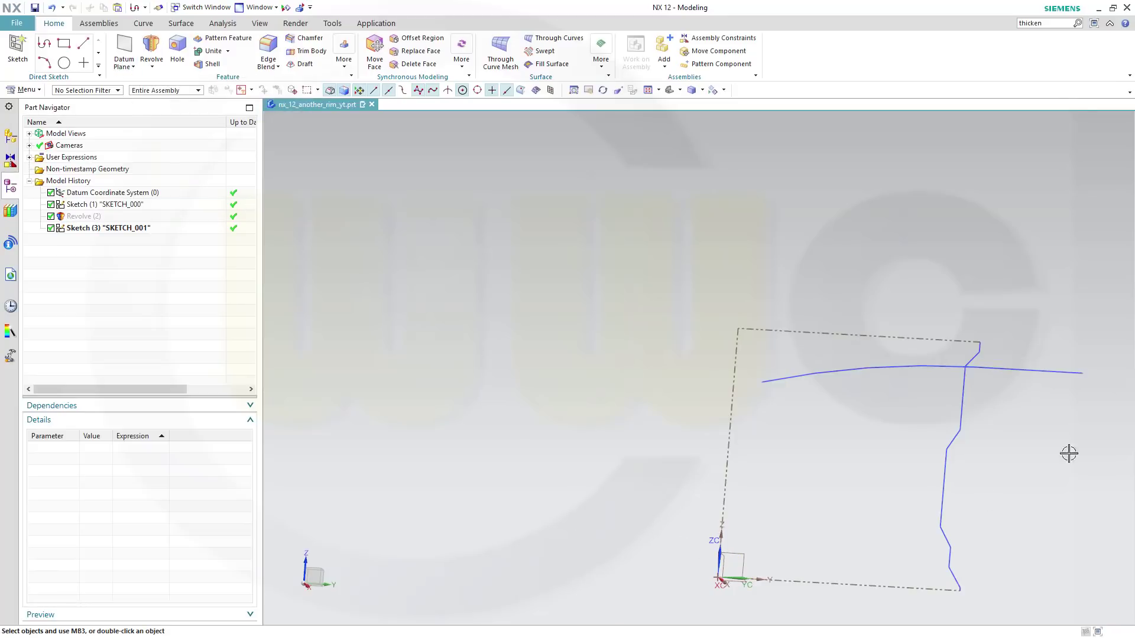
Create a datum plane on the line-and-arc curve at 0% arc length, oriented normal to the path
click(134, 67)
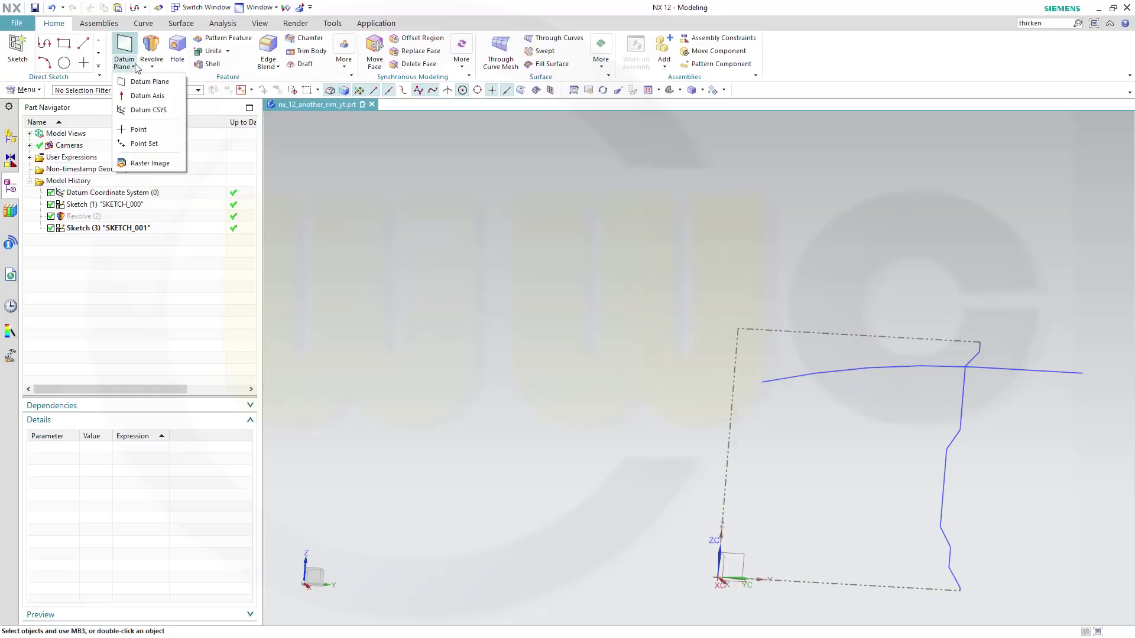
click(135, 67)
click(133, 68)
click(131, 53)
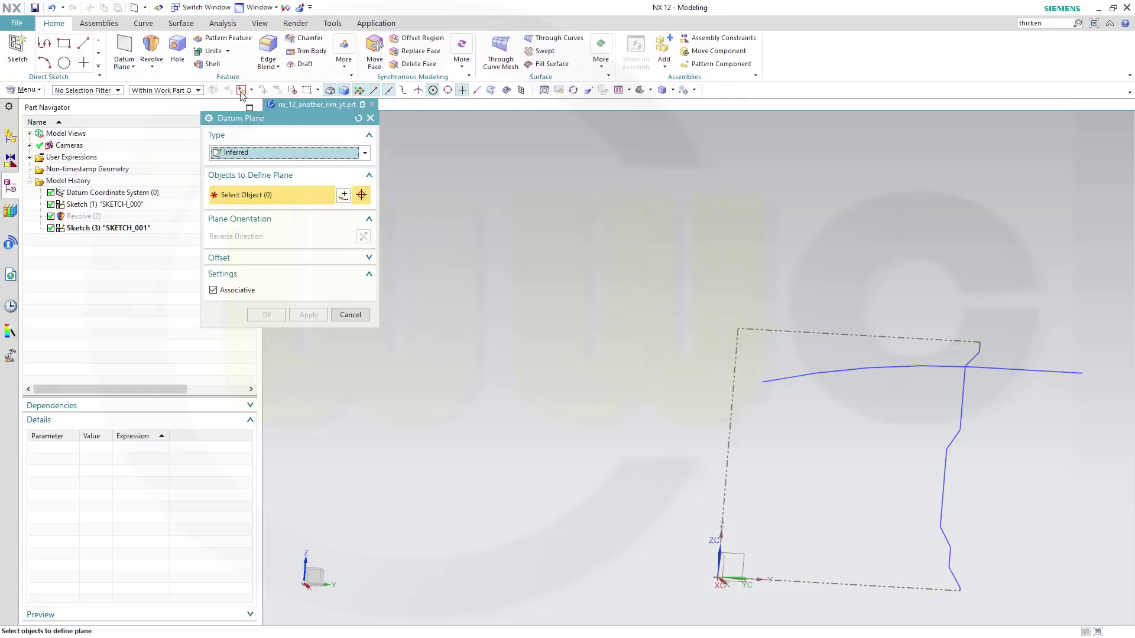
click(364, 153)
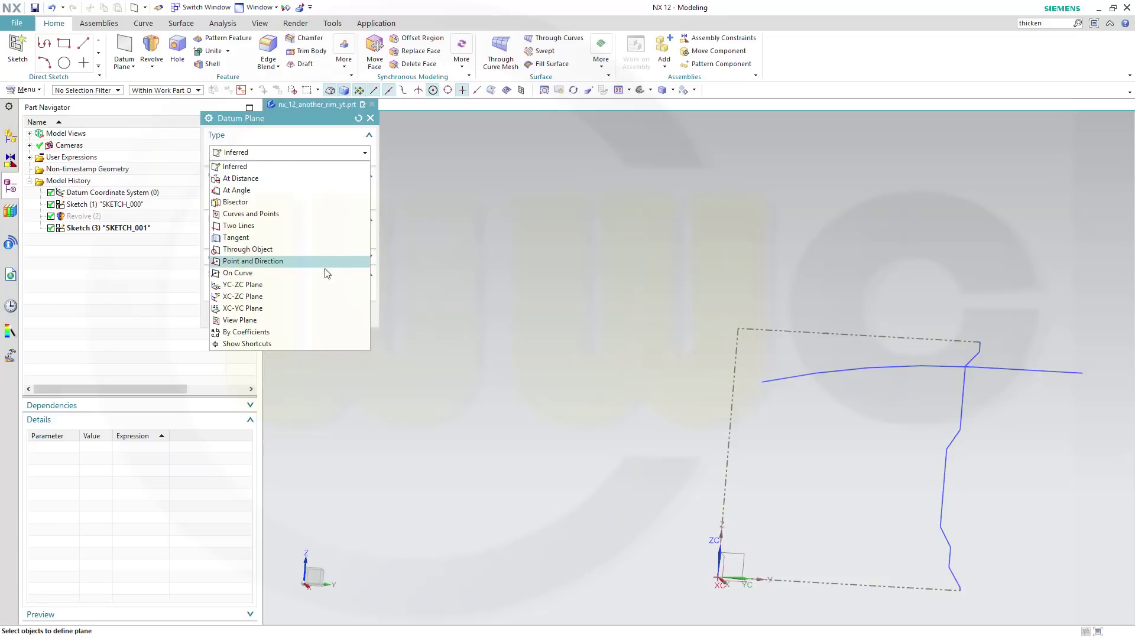
click(242, 273)
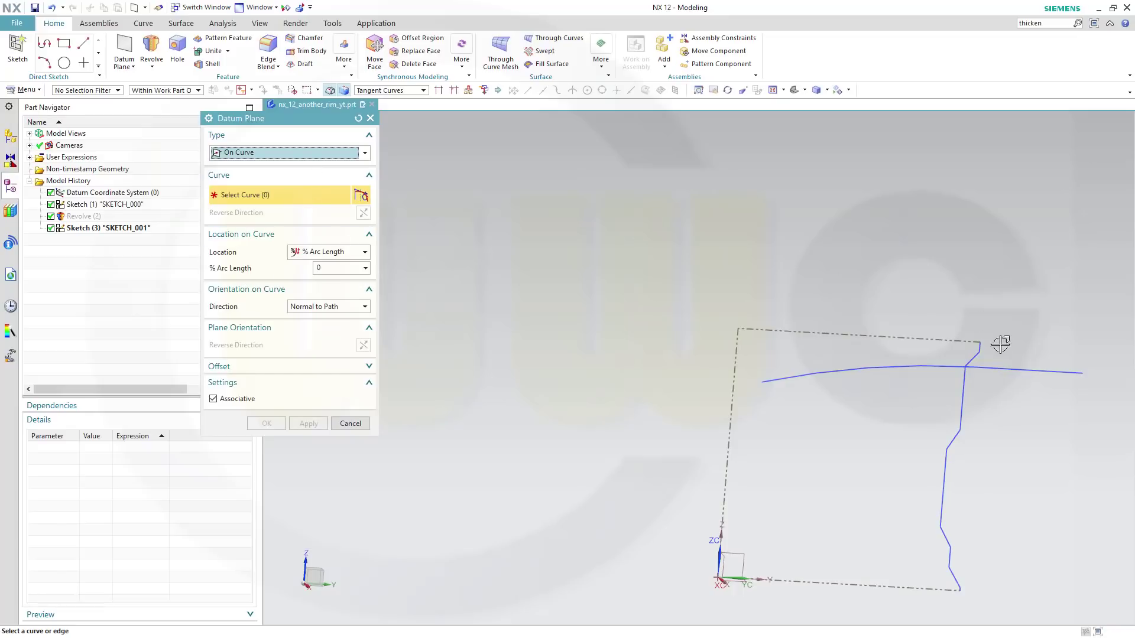
drag(299, 118, 283, 172)
click(1031, 370)
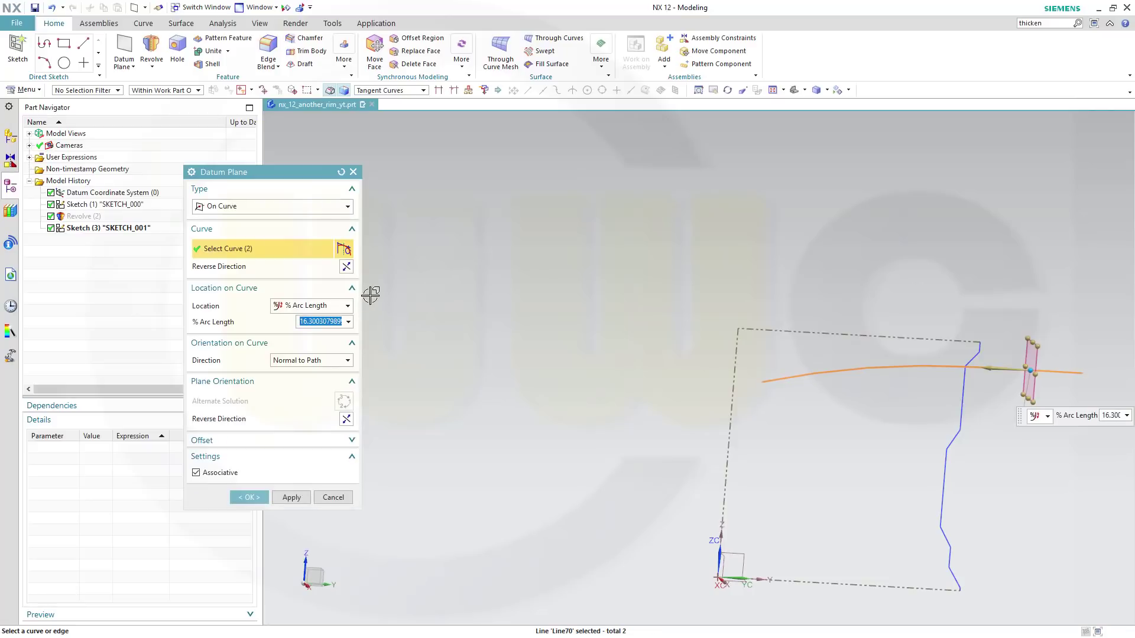
key(Tab)
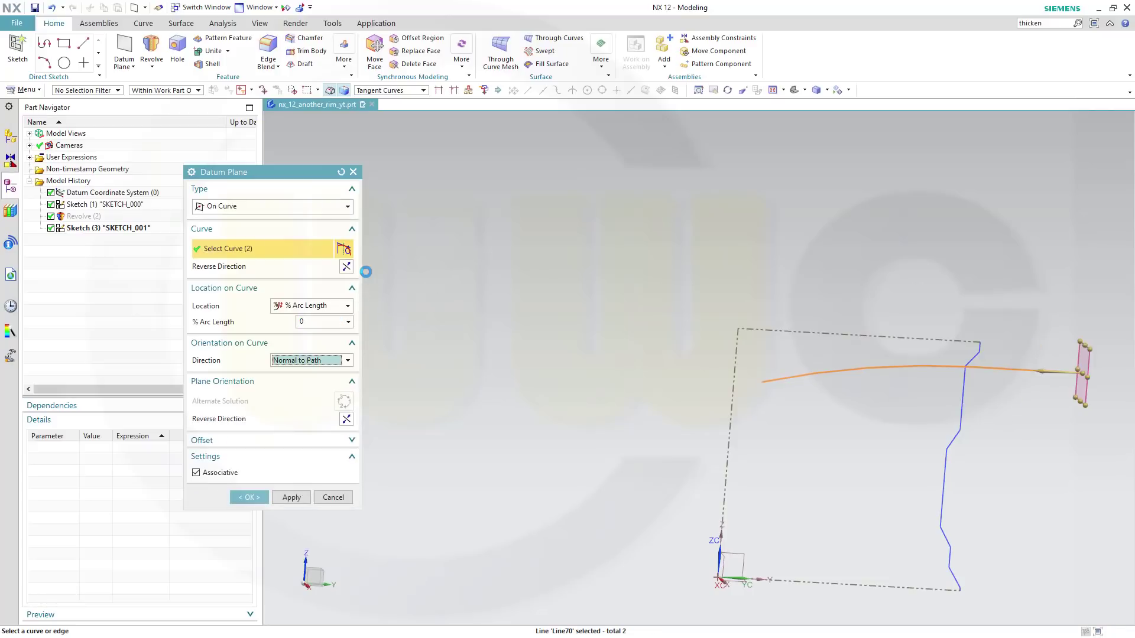
click(248, 498)
Create a new sketch on the datum plane at the outer end of the line-and-arc curve
mouse_move(926, 461)
middle_down()
mouse_move(821, 441)
mouse_move(826, 449)
middle_up()
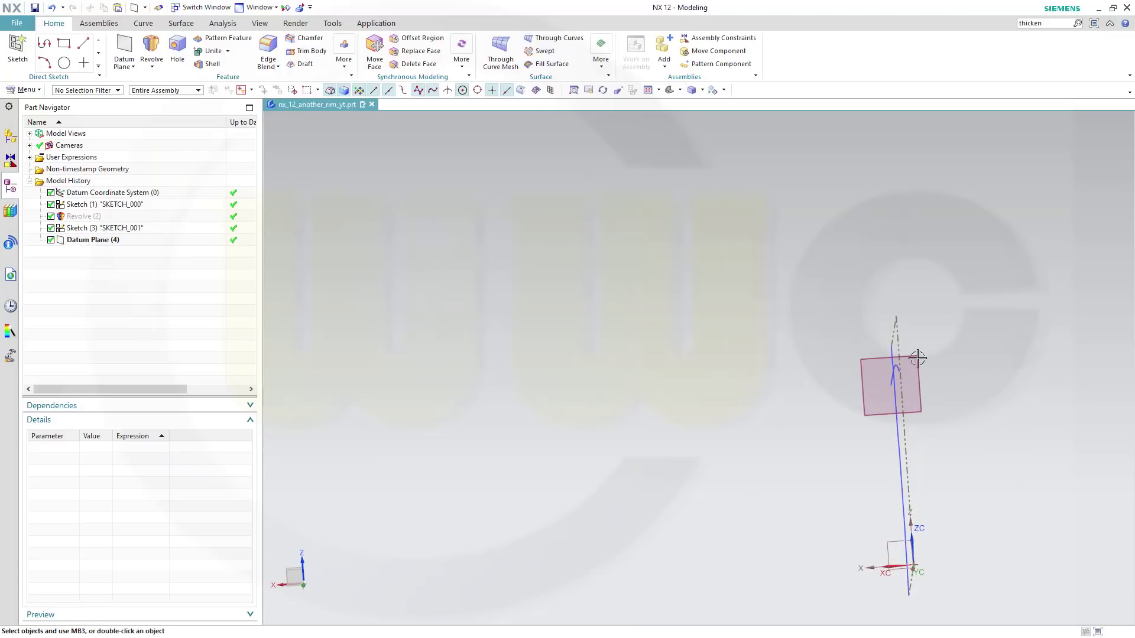
mouse_move(643, 381)
middle_down()
mouse_move(653, 367)
mouse_move(640, 362)
mouse_move(650, 376)
mouse_move(619, 352)
middle_up()
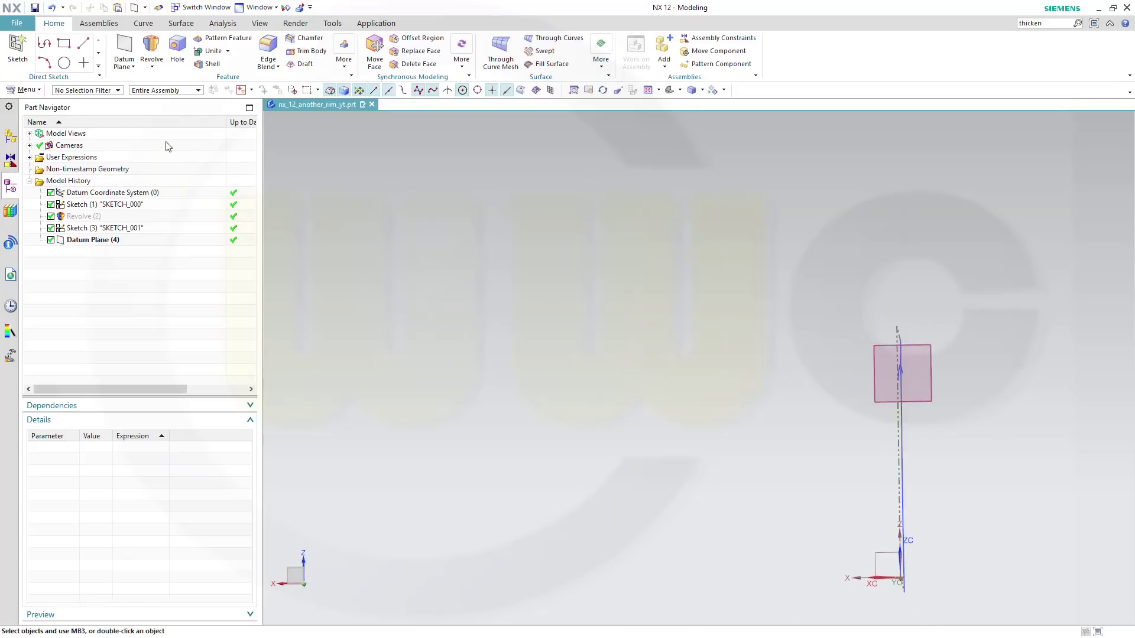
click(17, 47)
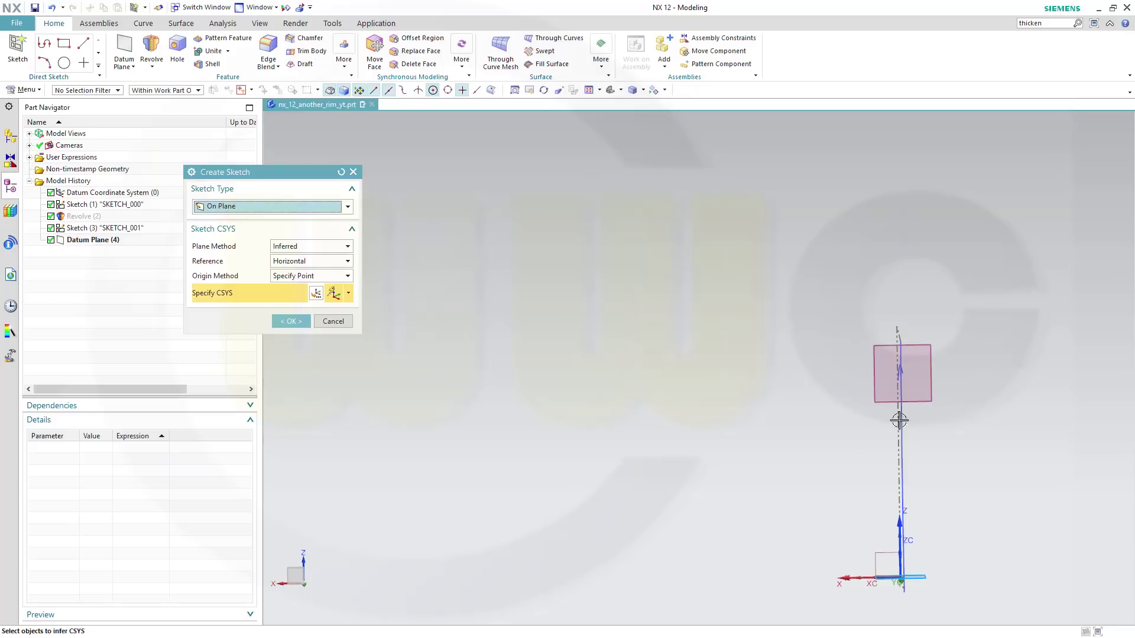
click(934, 390)
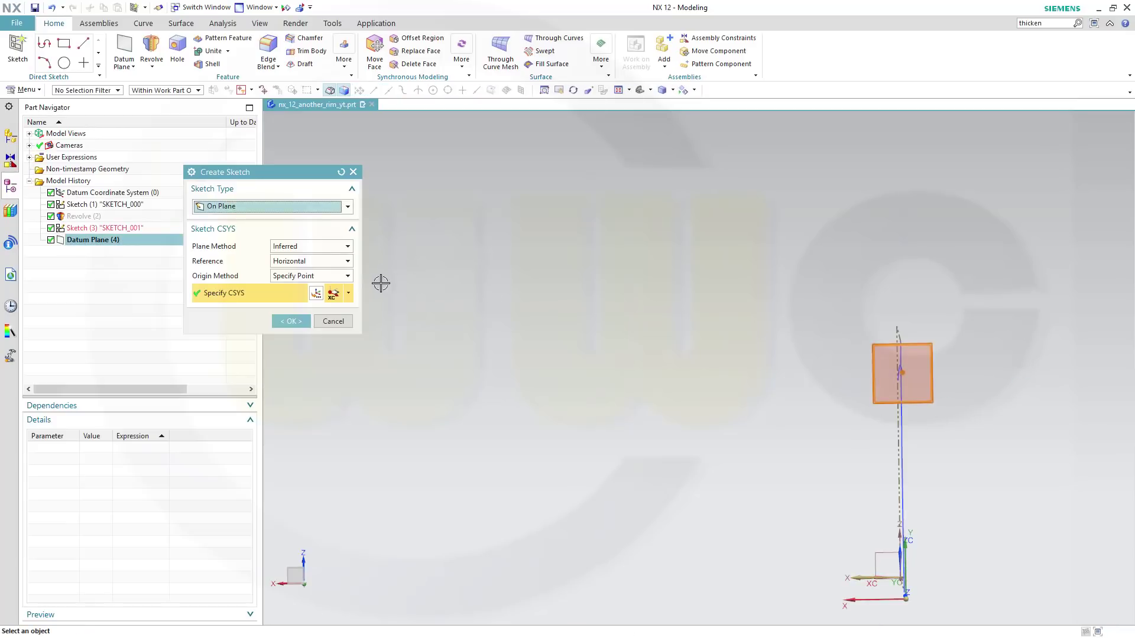
click(299, 322)
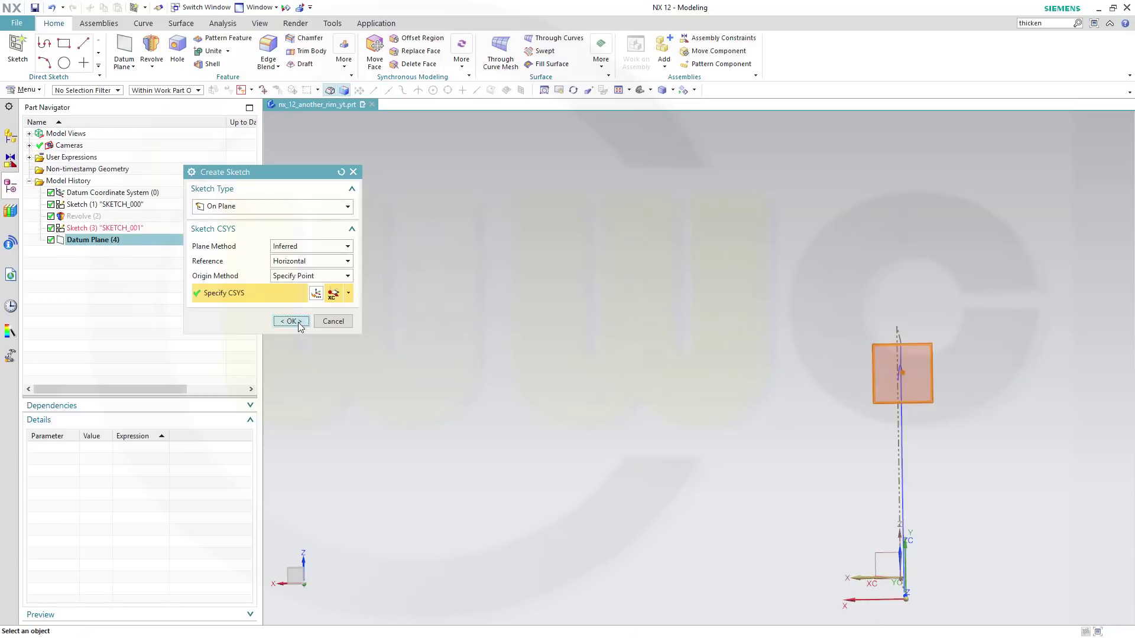
Create an intersection point where the line-and-arc curve meets the sketch plane
mouse_move(788, 252)
shift+middle_down()
mouse_move(760, 532)
mouse_move(760, 496)
mouse_move(930, 501)
mouse_move(925, 511)
shift+middle_up()
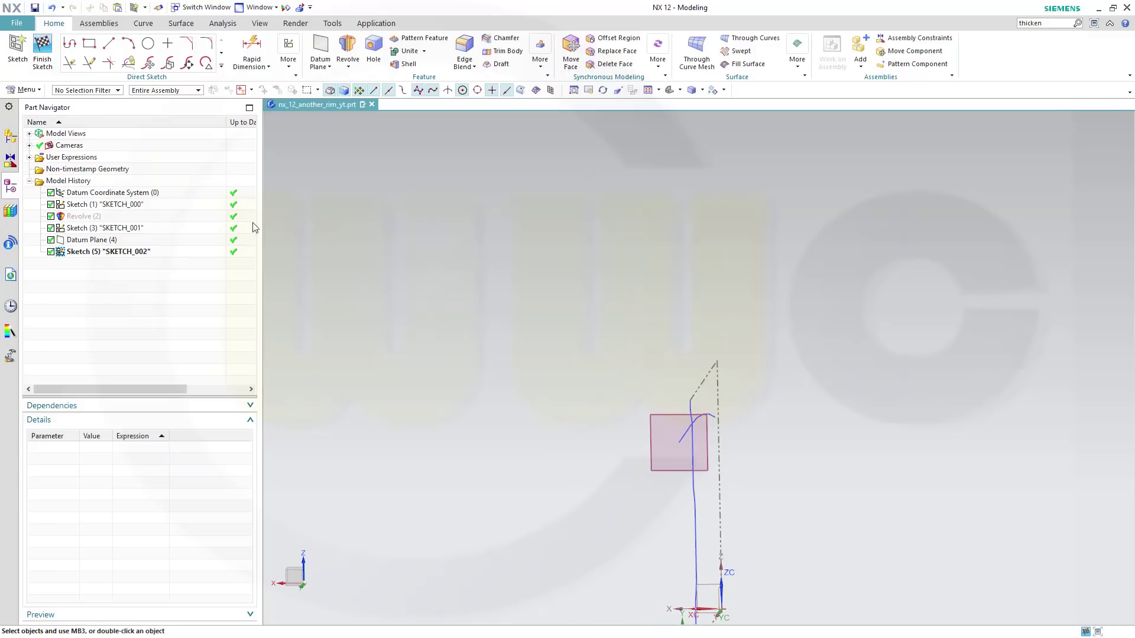
click(221, 66)
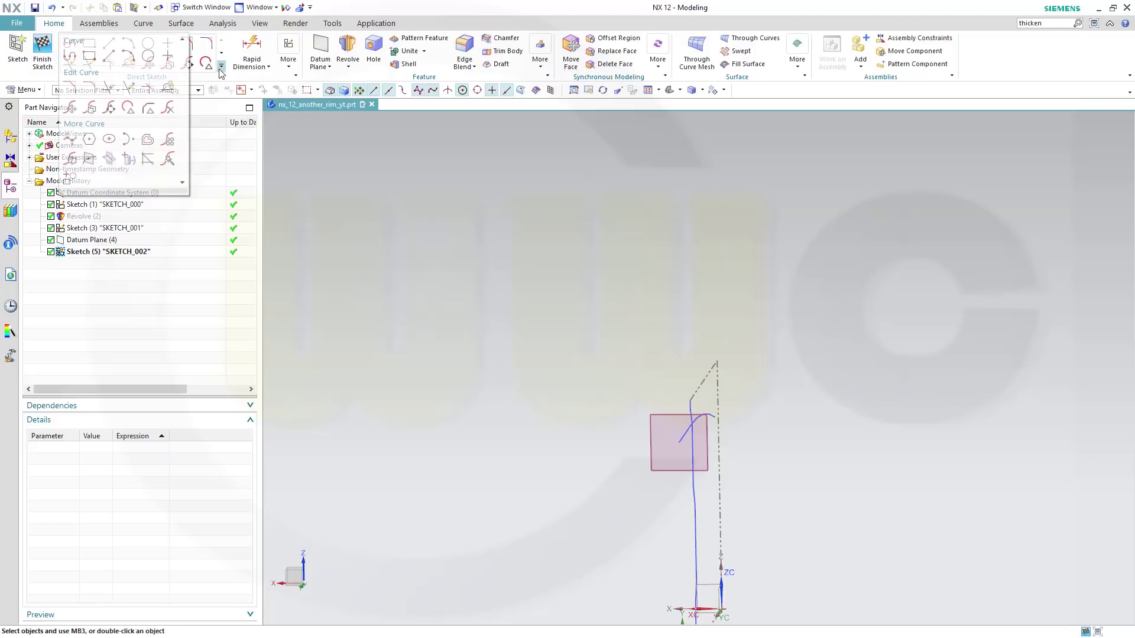
click(88, 159)
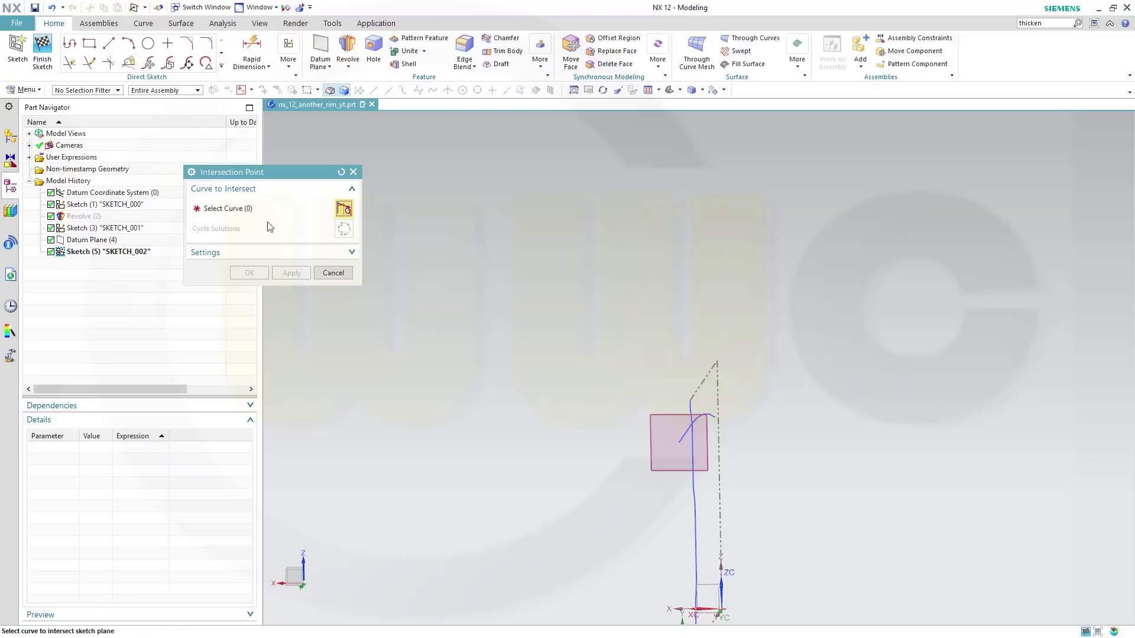
click(688, 438)
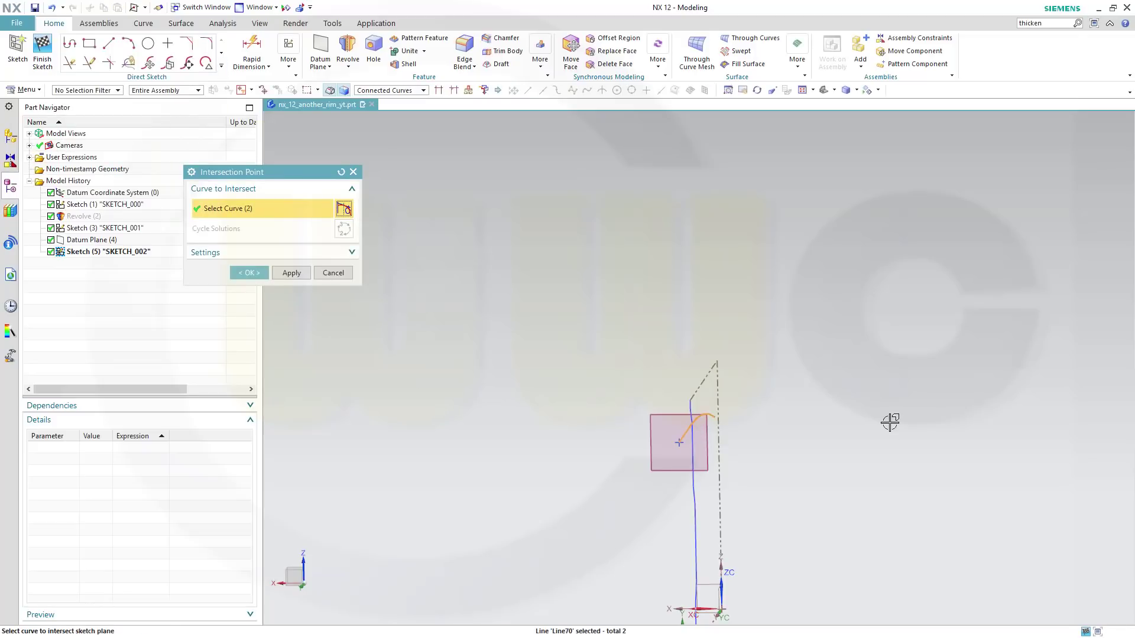
click(245, 278)
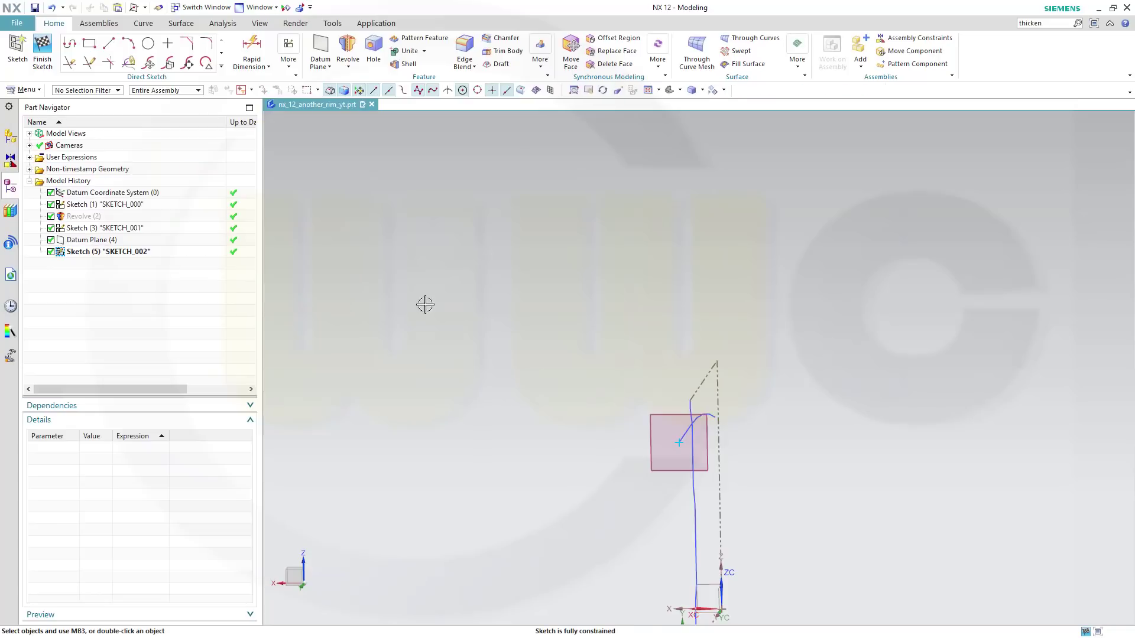
Sketch a wide three-point arc of about 197 mm radius, level at both ends, with its crest on the intersection point
click(128, 43)
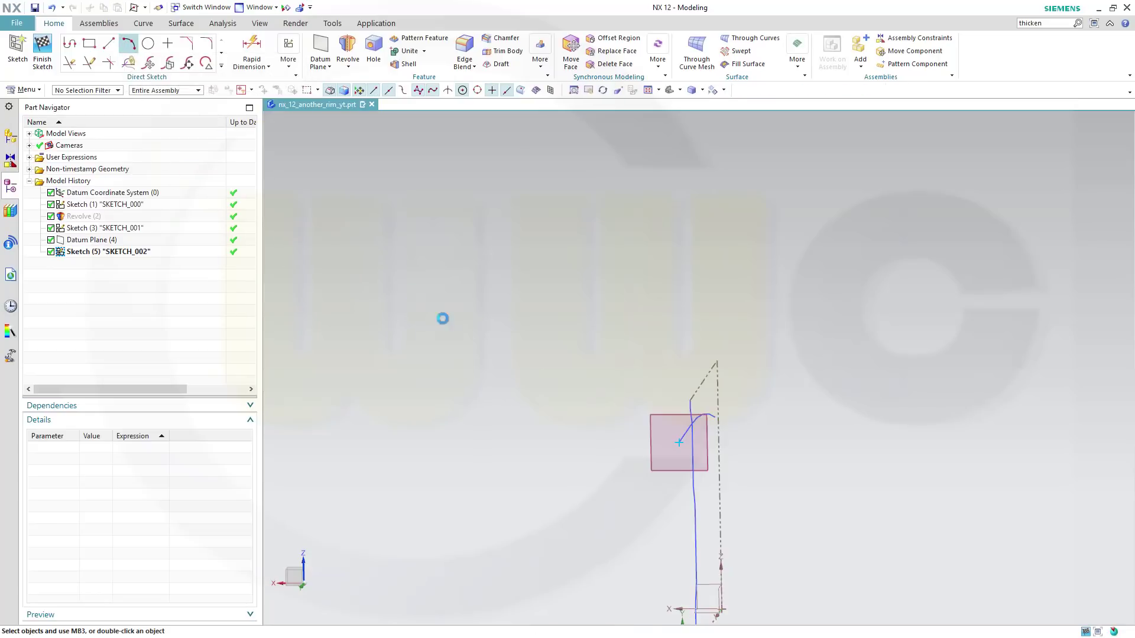
click(556, 484)
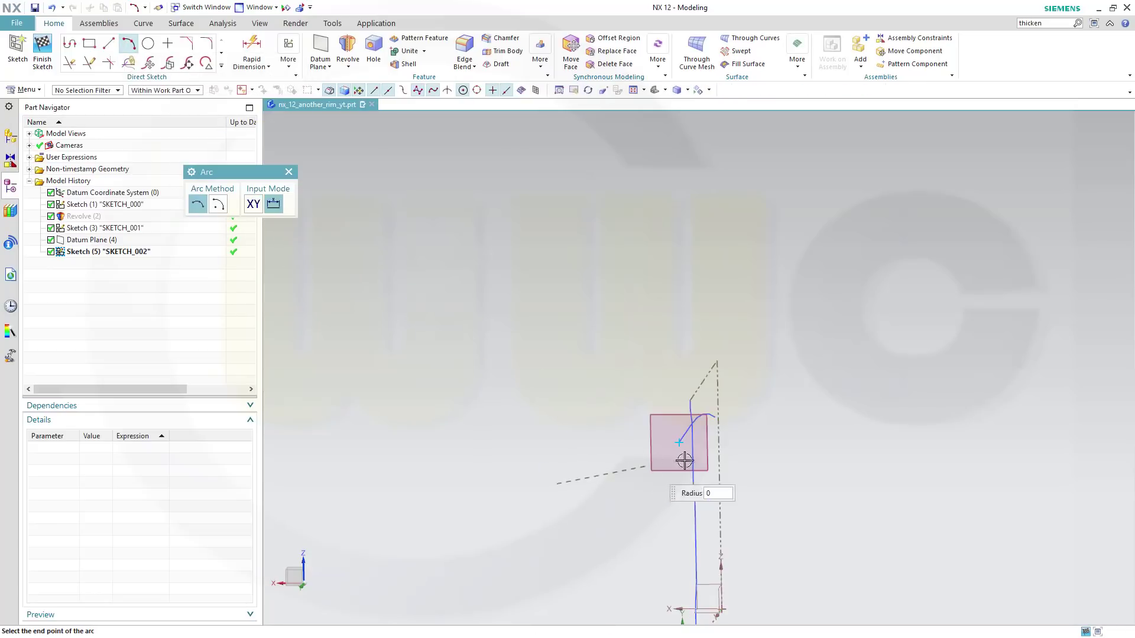
click(797, 483)
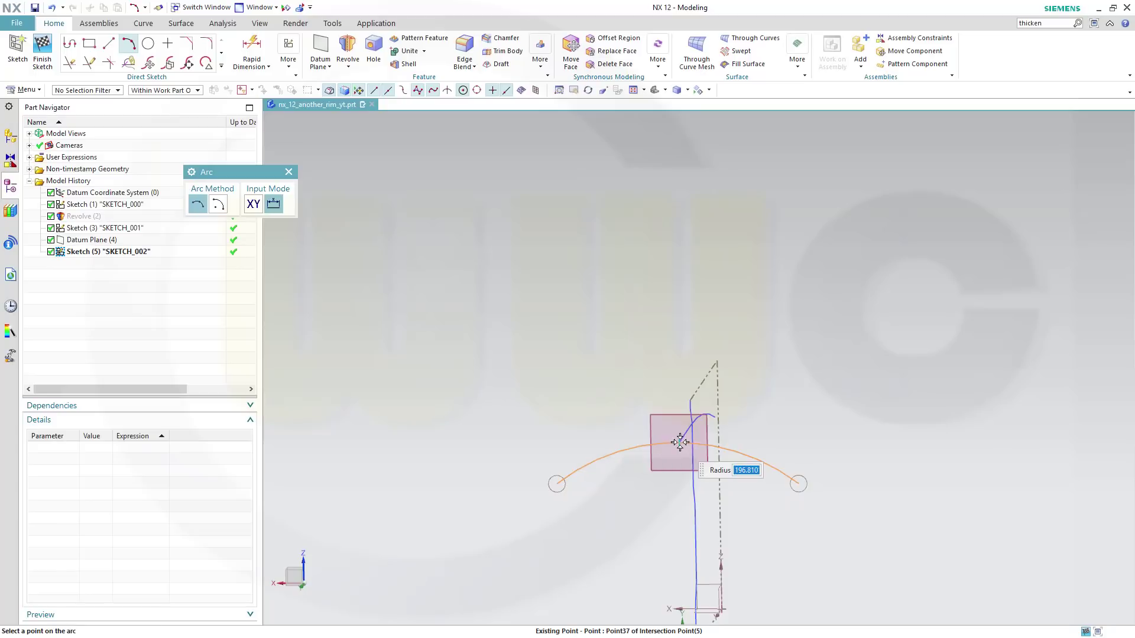
click(678, 442)
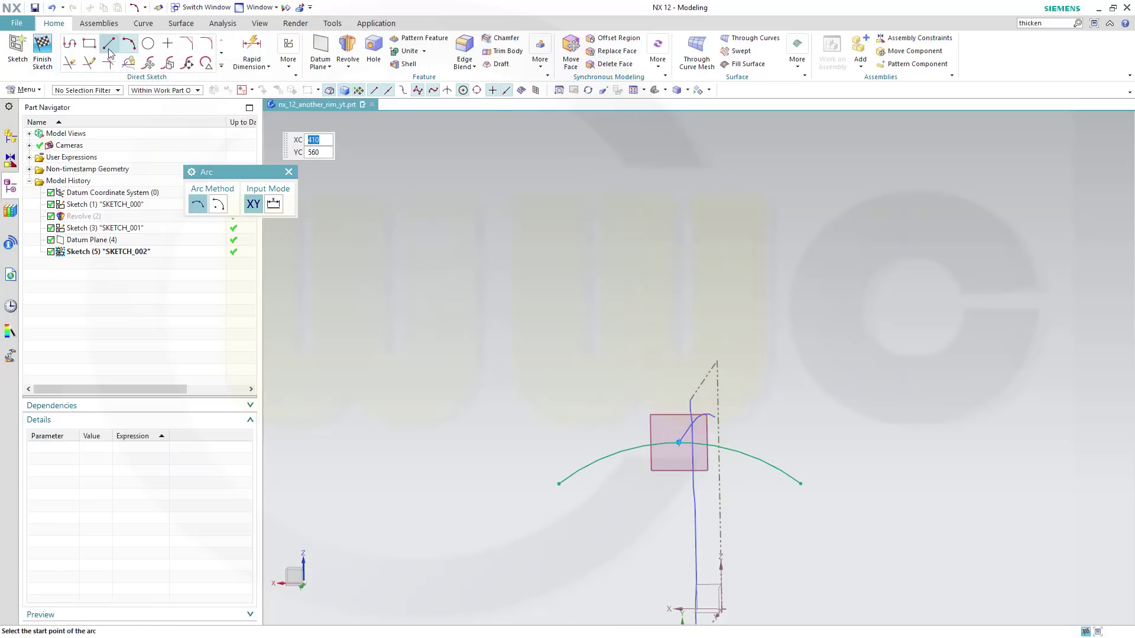
Join the arc's two endpoints with a horizontal line and convert the line to reference
click(109, 43)
click(558, 483)
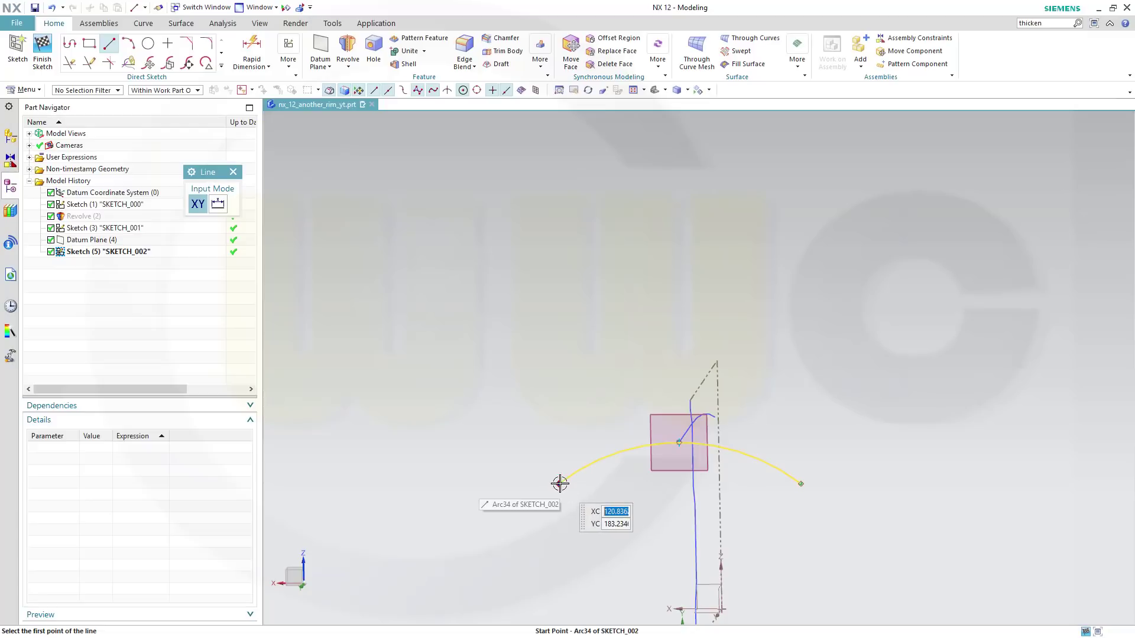
click(805, 484)
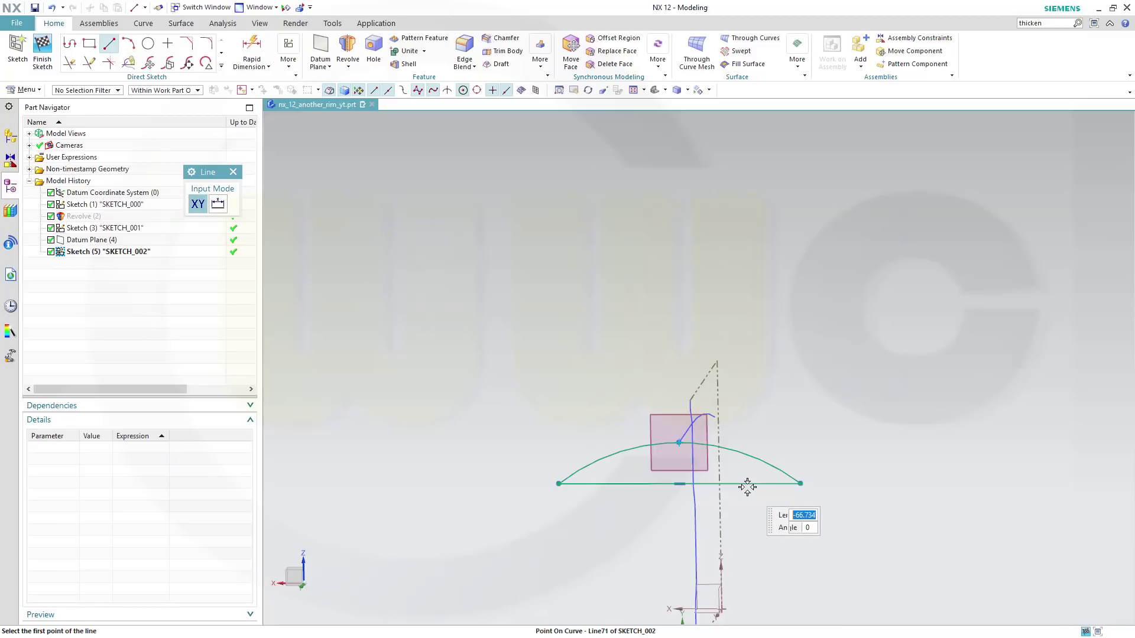
key(Escape)
click(760, 485)
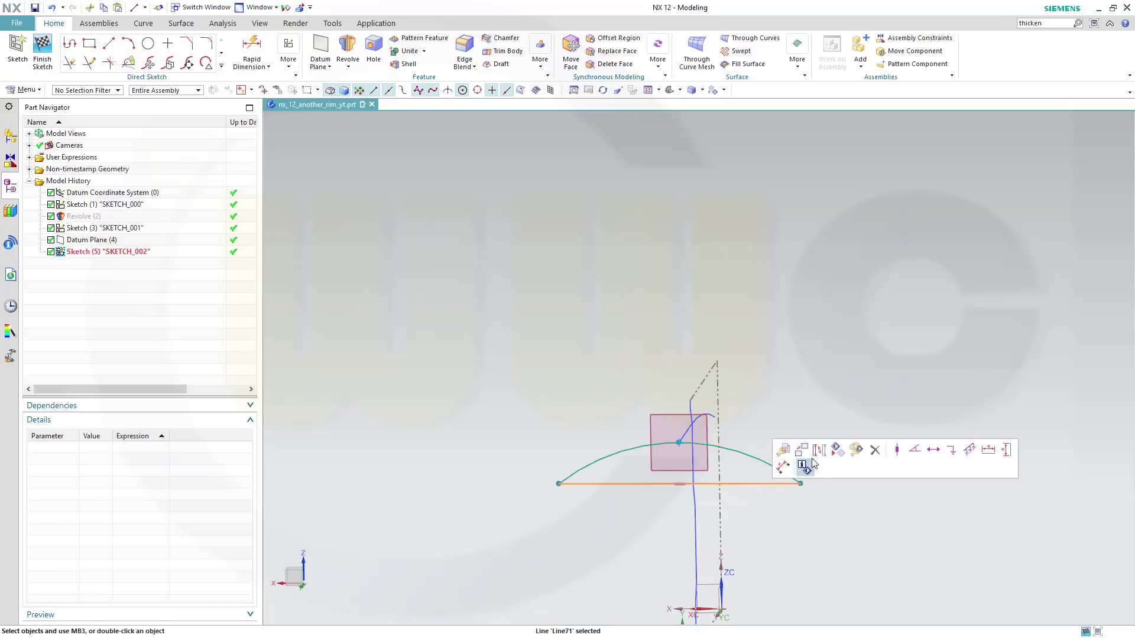
click(805, 466)
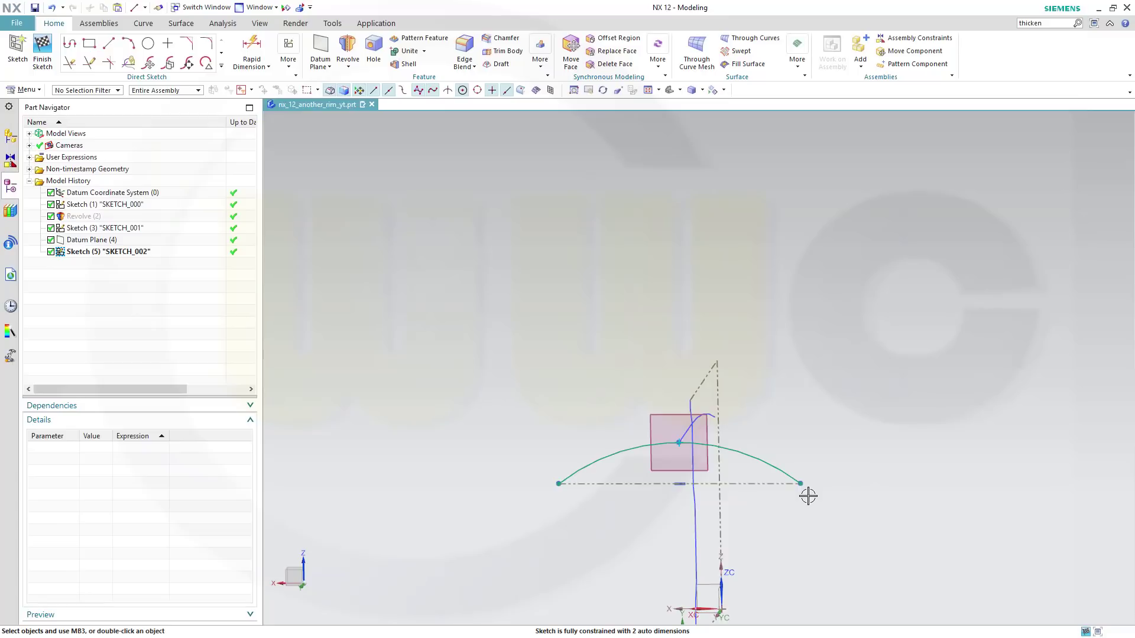
Stretch the arc outward and raise its ends to make it wider and flatter, and finish the sketch
mouse_move(800, 484)
mouse_down()
mouse_move(864, 480)
mouse_move(881, 460)
mouse_up()
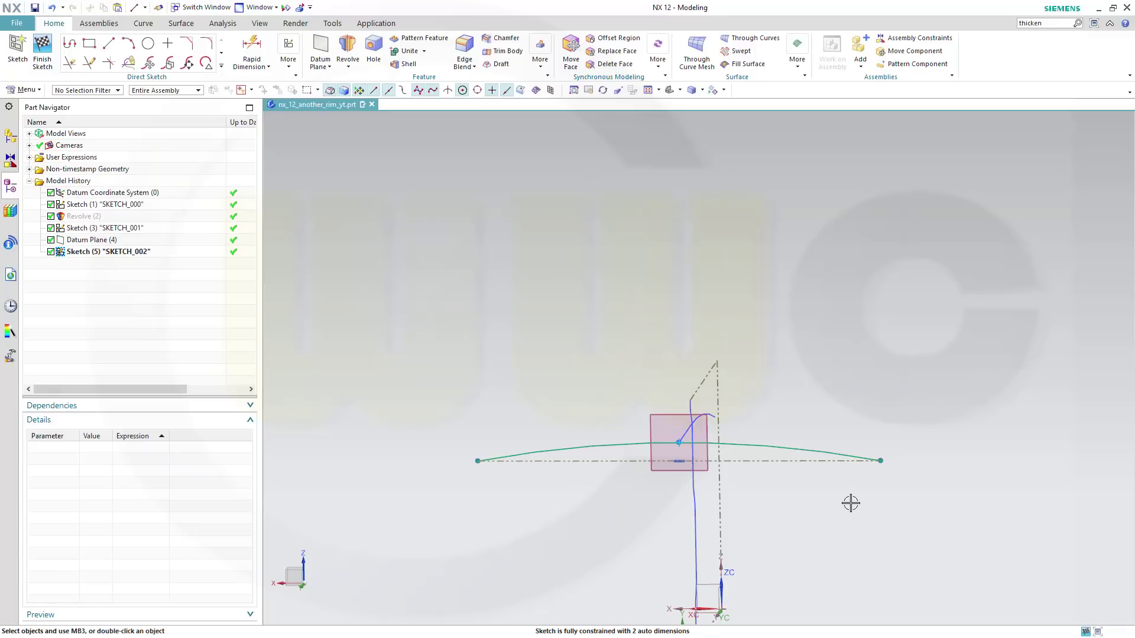
click(44, 53)
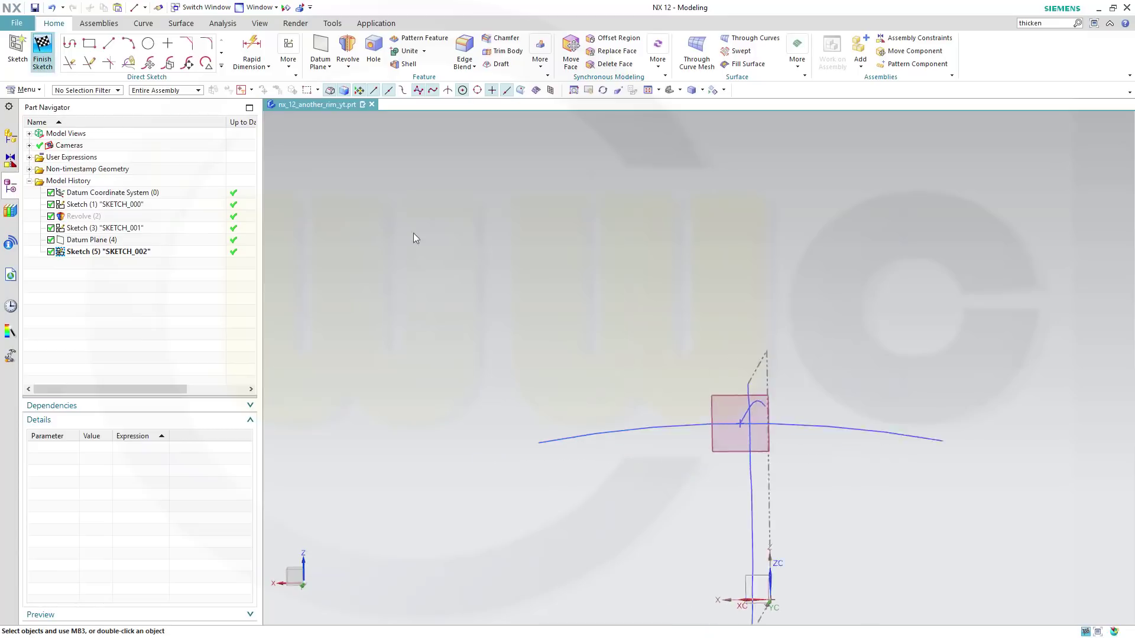
Sweep the wide arc along the line-and-arc guide with zero offsets and no Boolean, using Sheet as the body type
mouse_move(977, 463)
middle_down()
mouse_move(914, 506)
mouse_move(803, 514)
mouse_move(739, 477)
mouse_move(772, 458)
mouse_move(790, 466)
mouse_move(790, 486)
mouse_move(770, 466)
mouse_move(795, 468)
middle_up()
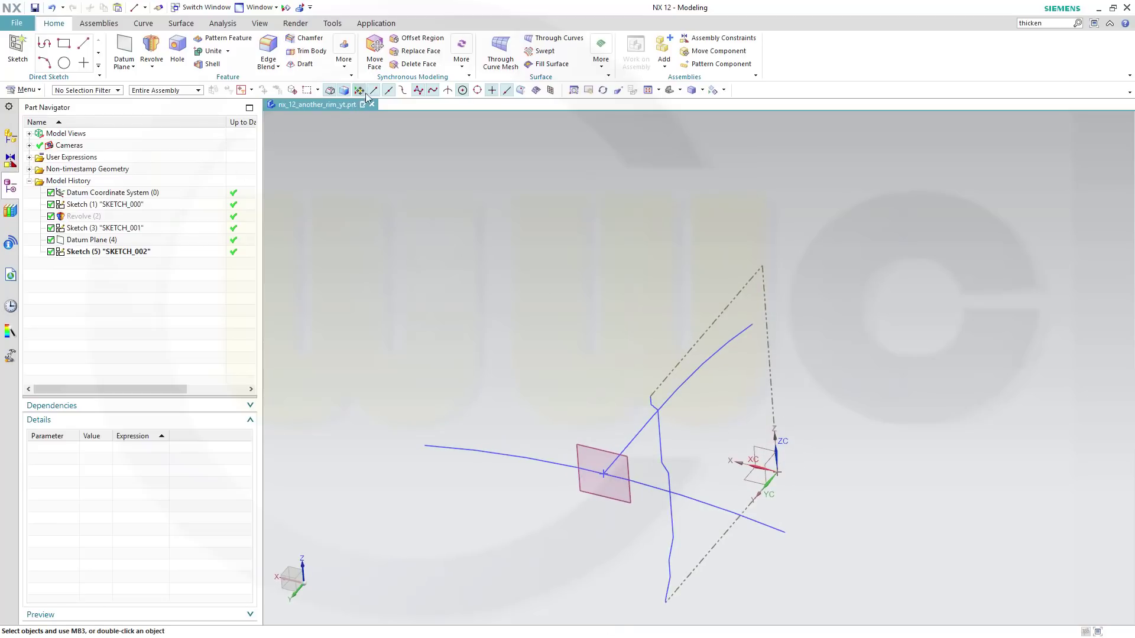
click(344, 52)
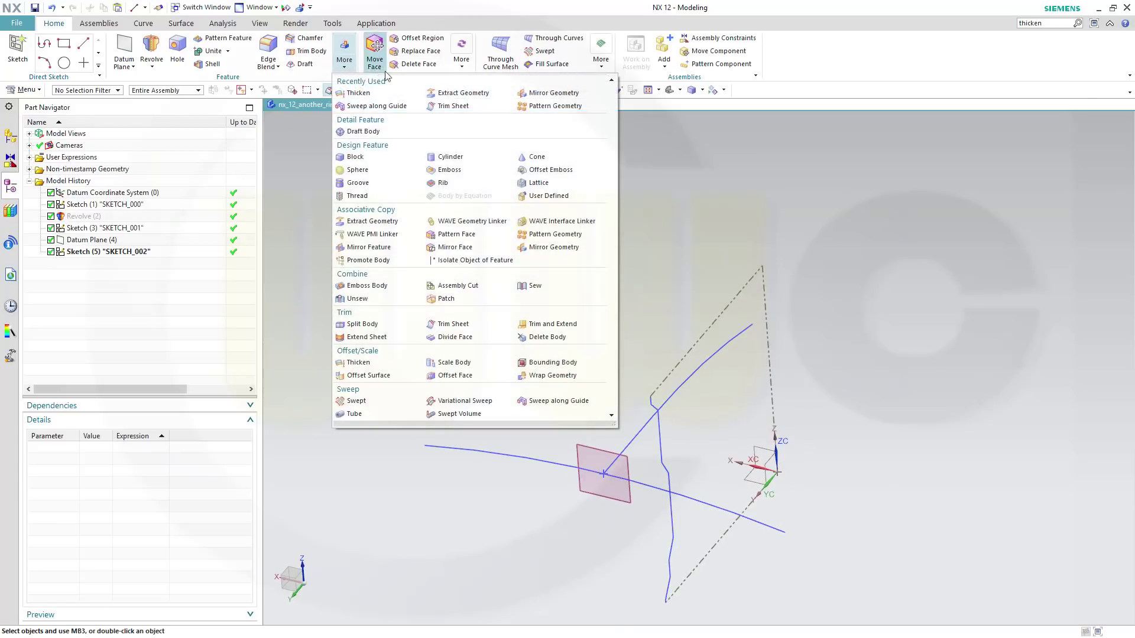
click(565, 400)
click(656, 486)
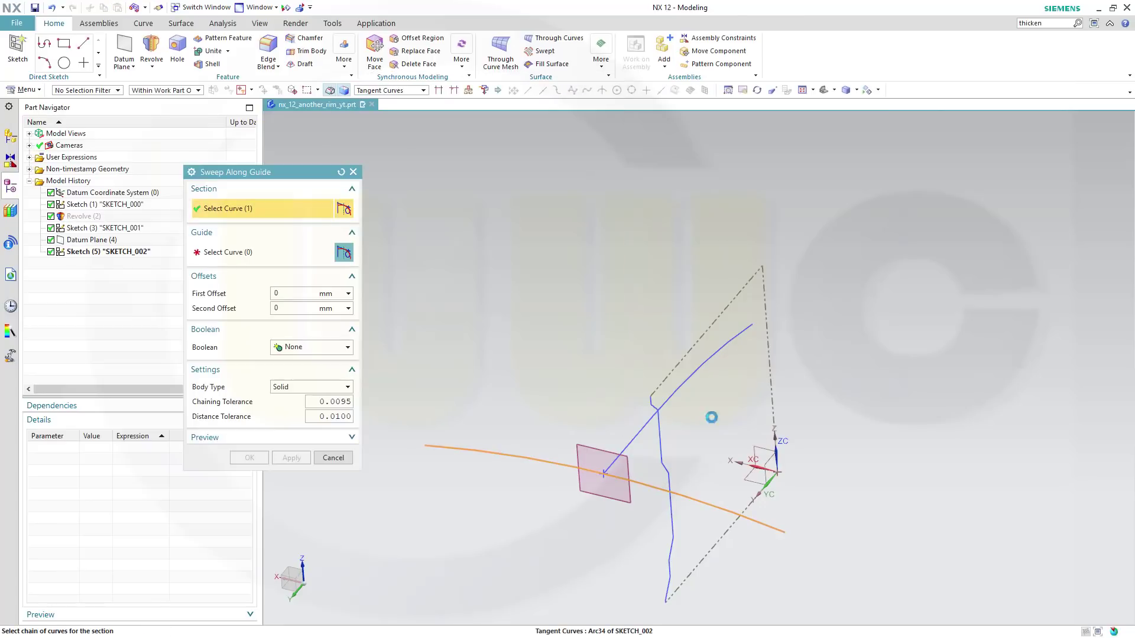
click(218, 257)
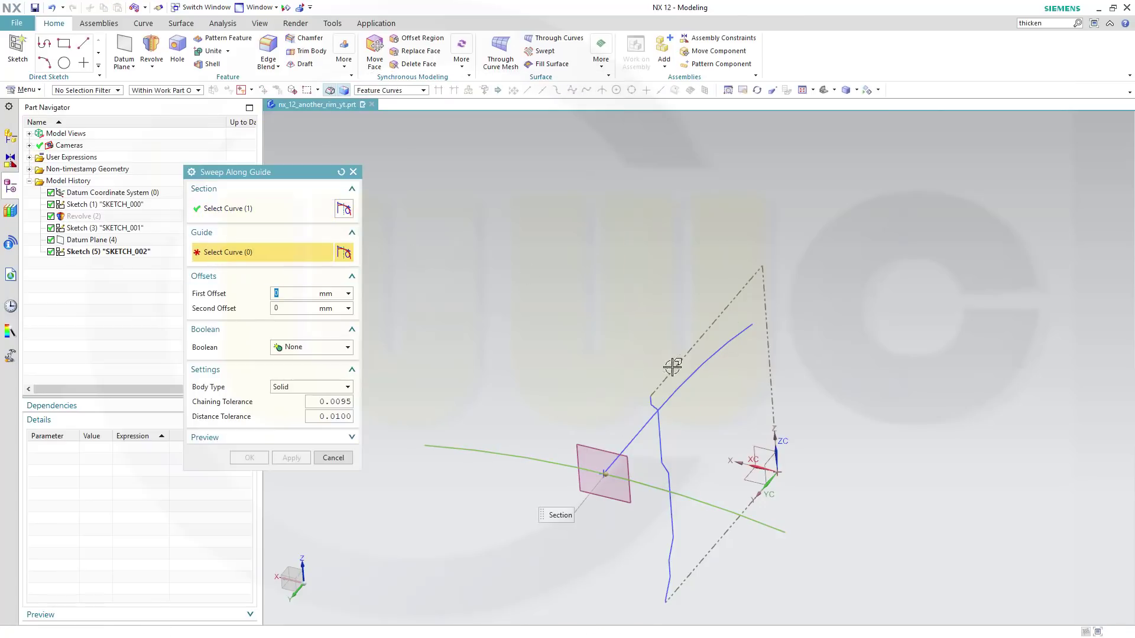
click(679, 384)
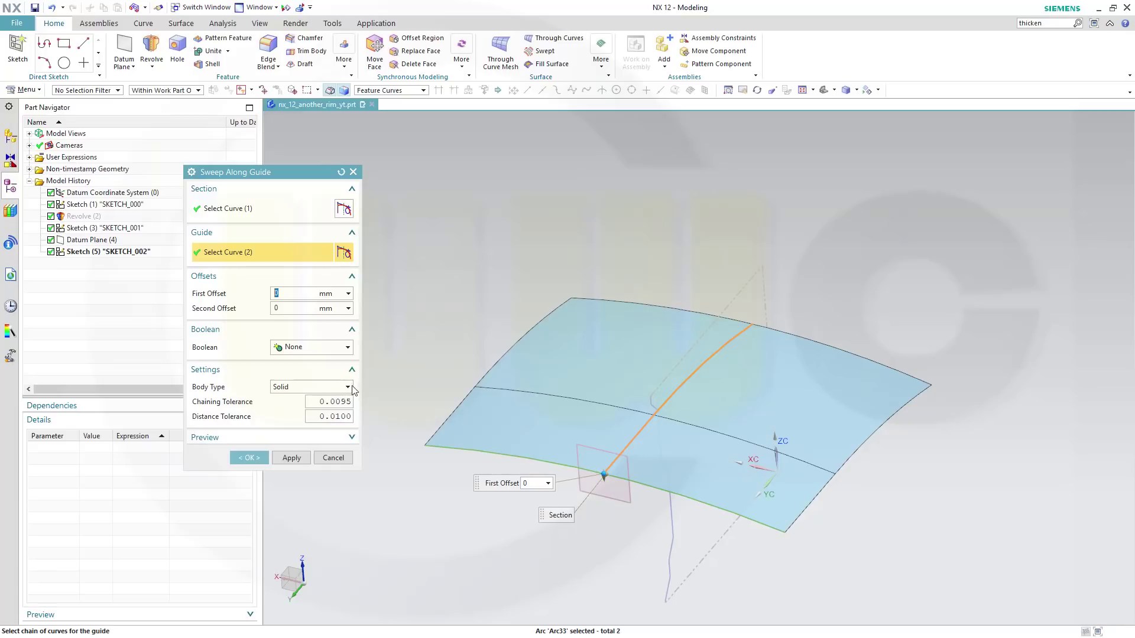
click(349, 387)
click(307, 411)
click(252, 461)
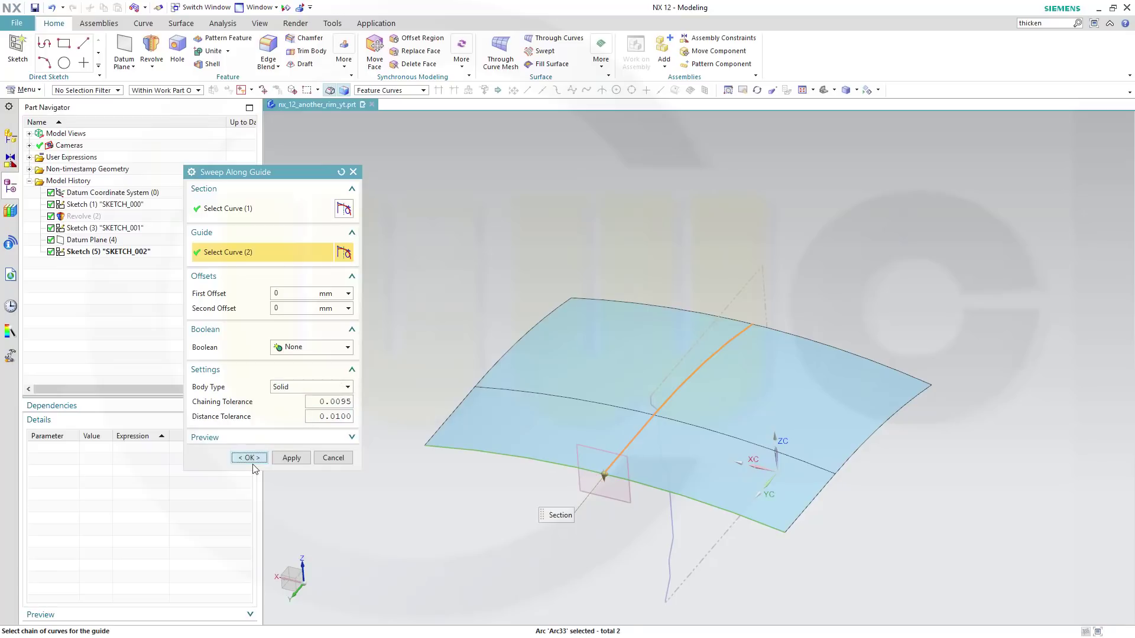
double_click(90, 266)
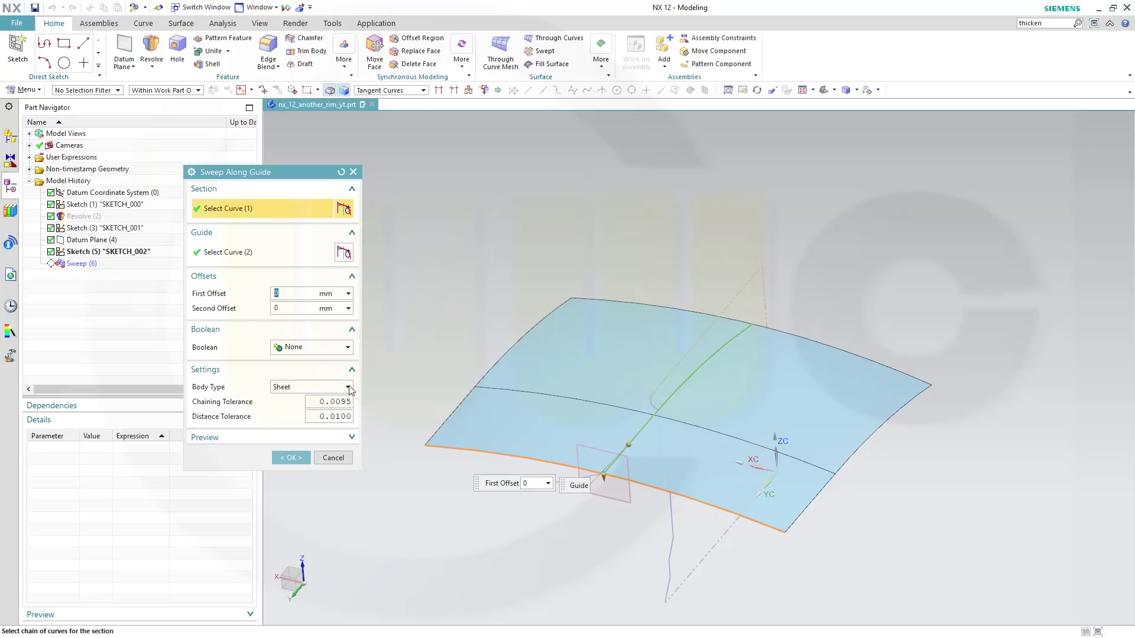
click(290, 458)
Create an inferred, associative datum plane through the Z axis at -30° to the YZ plane
mouse_move(625, 496)
middle_down()
mouse_move(628, 442)
mouse_move(585, 461)
mouse_move(587, 471)
mouse_move(629, 468)
mouse_move(629, 489)
mouse_move(615, 489)
mouse_move(634, 481)
mouse_move(634, 491)
middle_up()
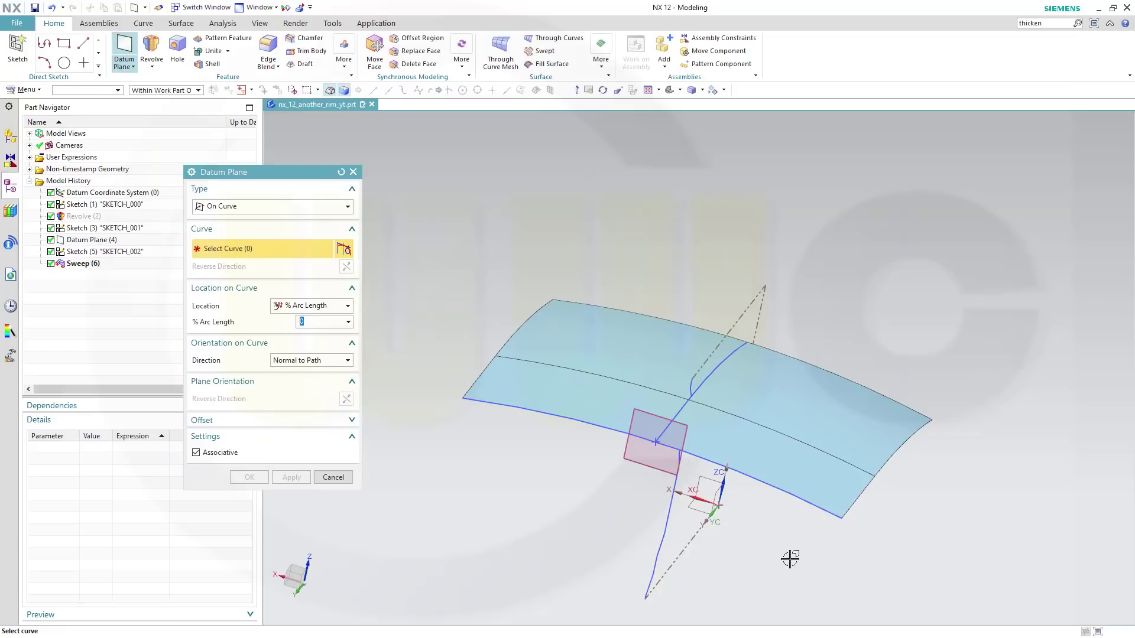
middle_drag(790, 552, 772, 541)
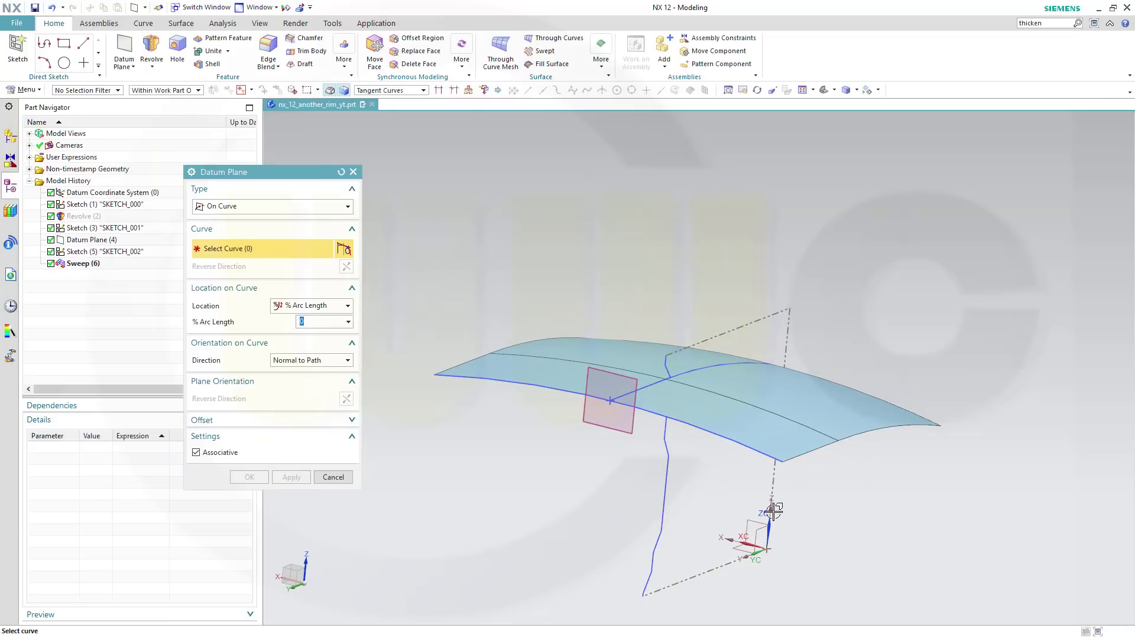
click(347, 206)
click(286, 225)
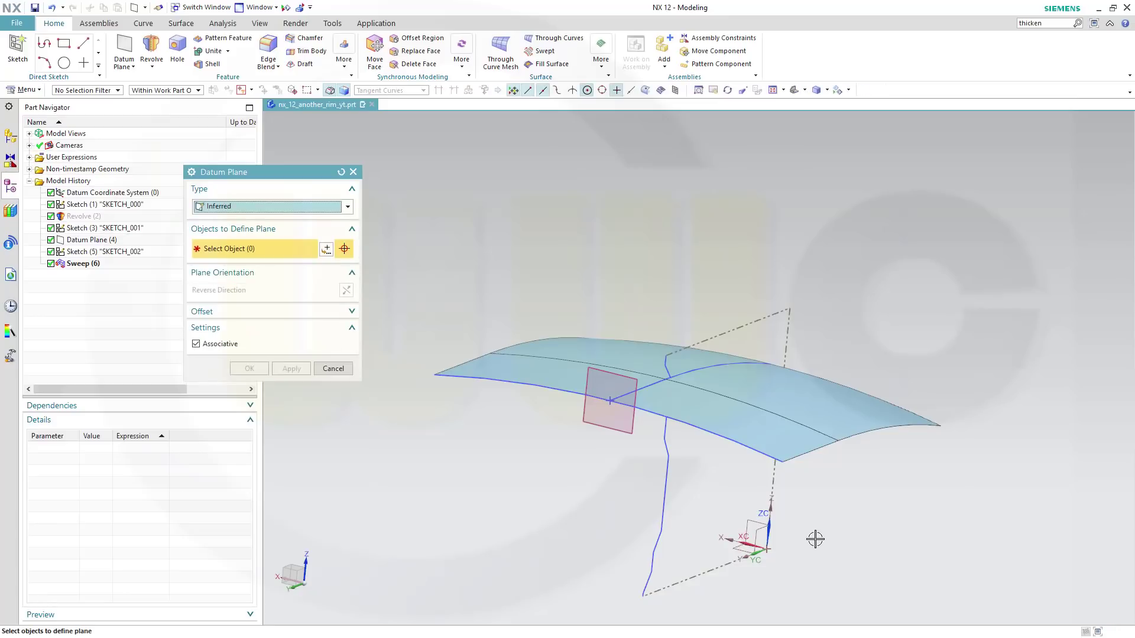
click(768, 527)
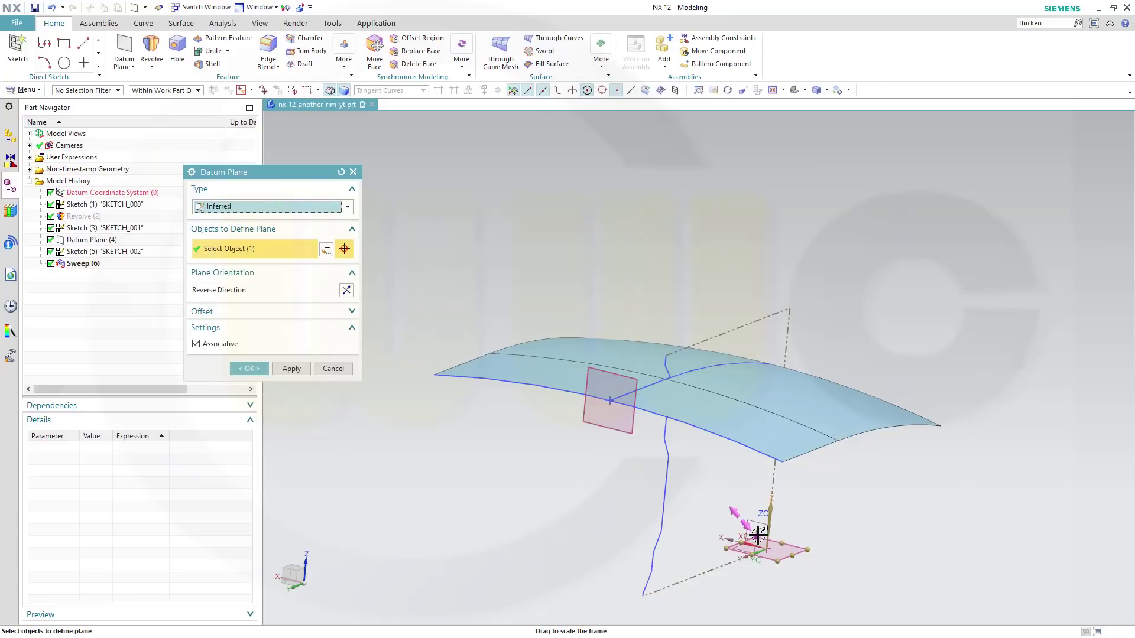
scroll(793, 556, up, 2)
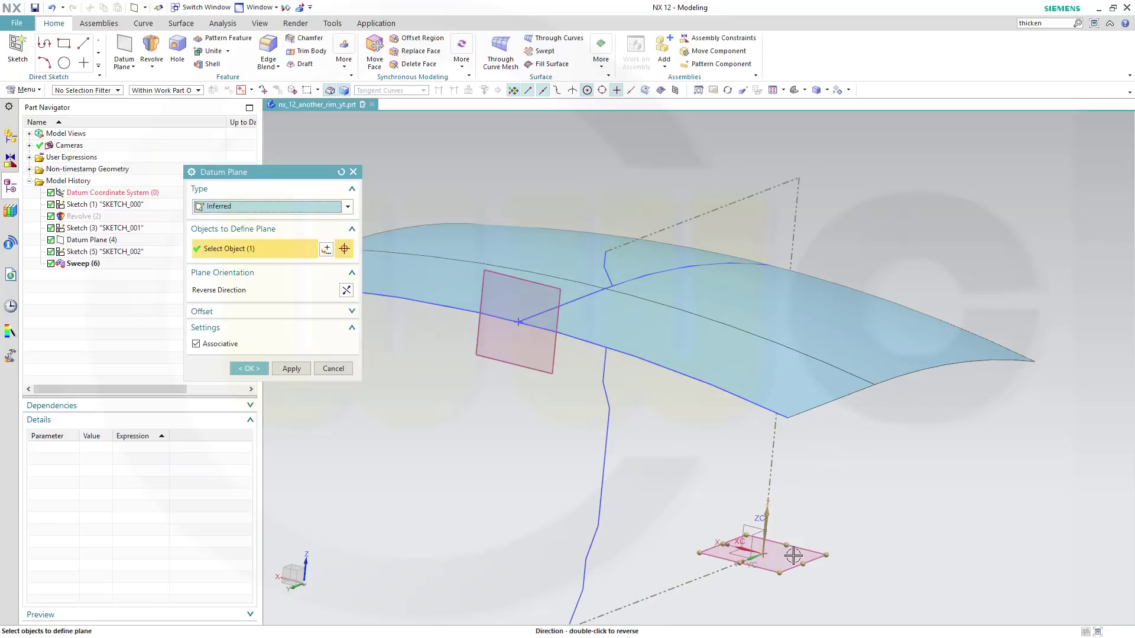
scroll(793, 556, up, 1)
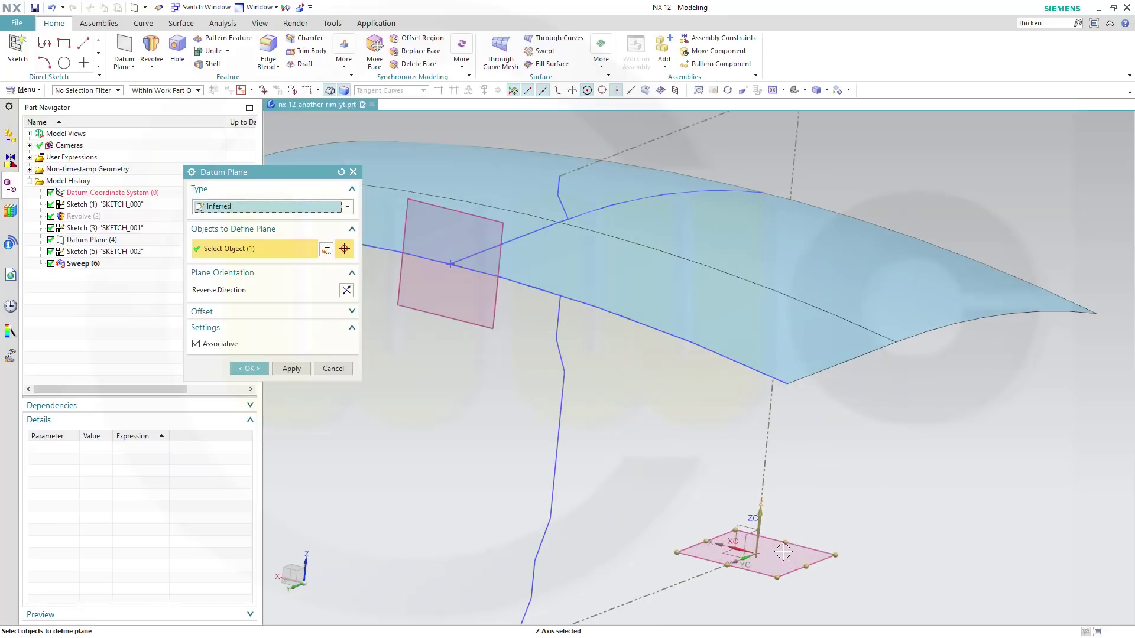
click(743, 534)
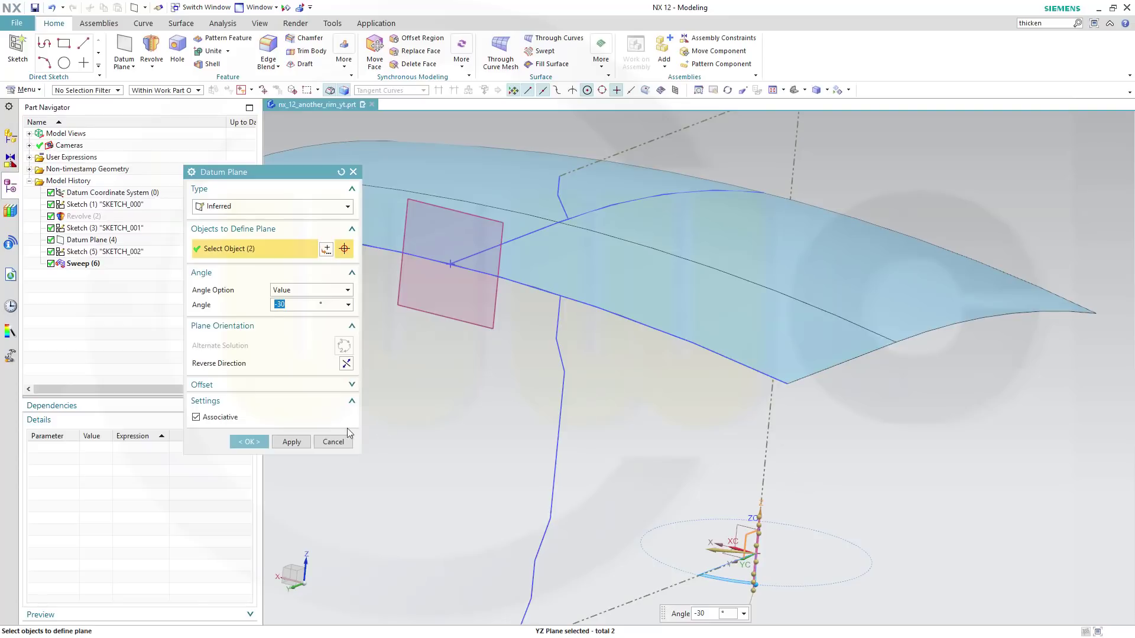
click(251, 442)
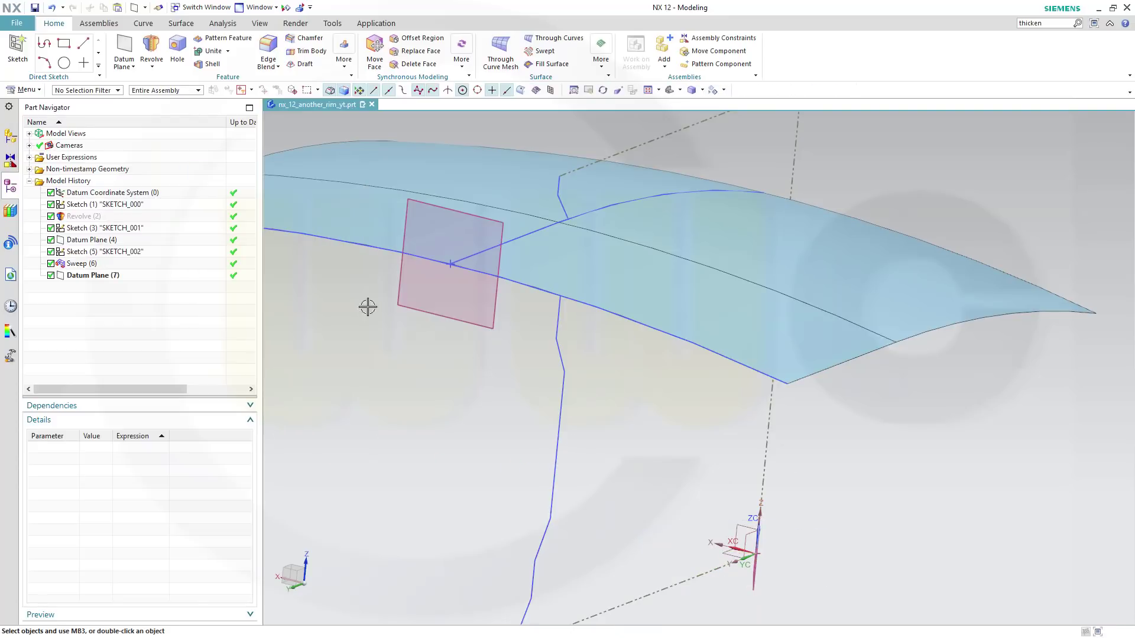
Create an inferred, associative datum plane through the Z axis at 30° to the YZ plane
click(124, 50)
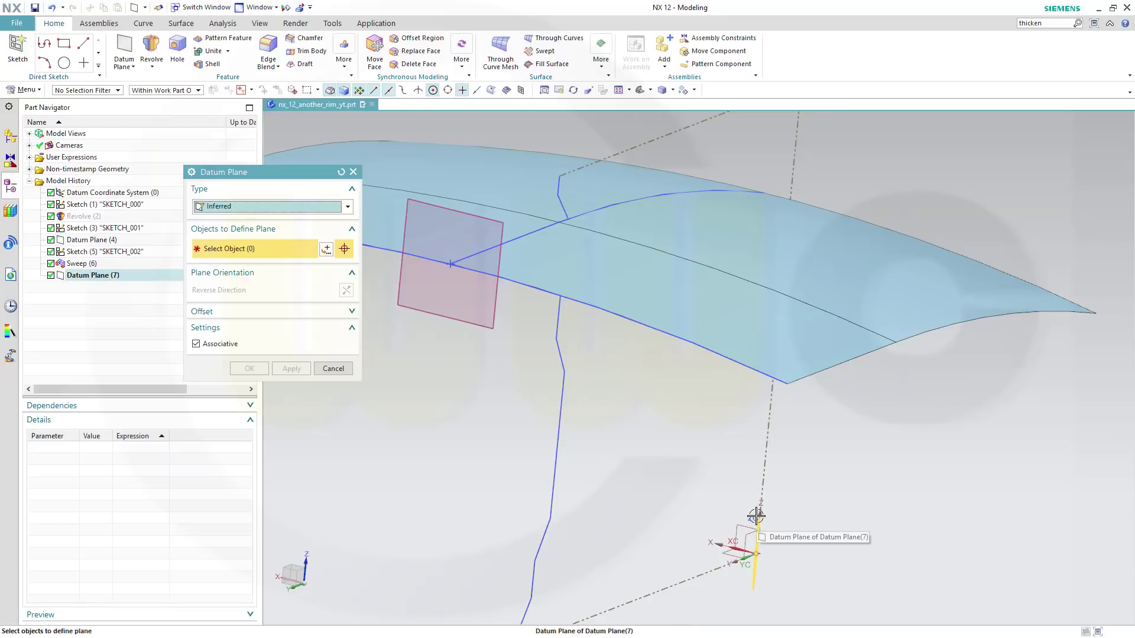
click(757, 517)
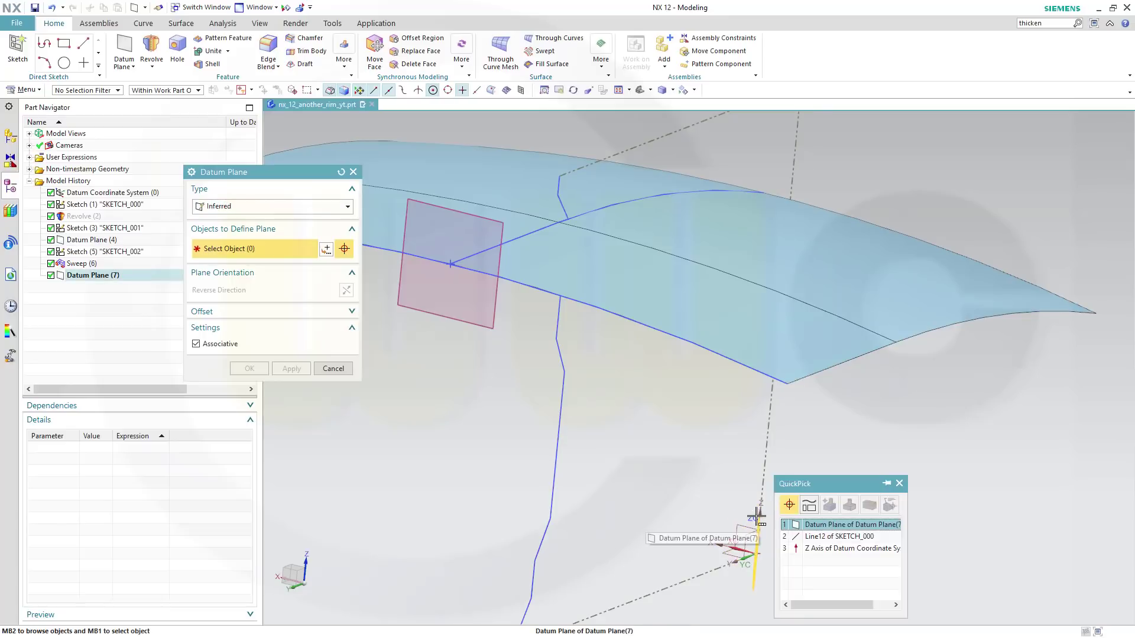
click(806, 542)
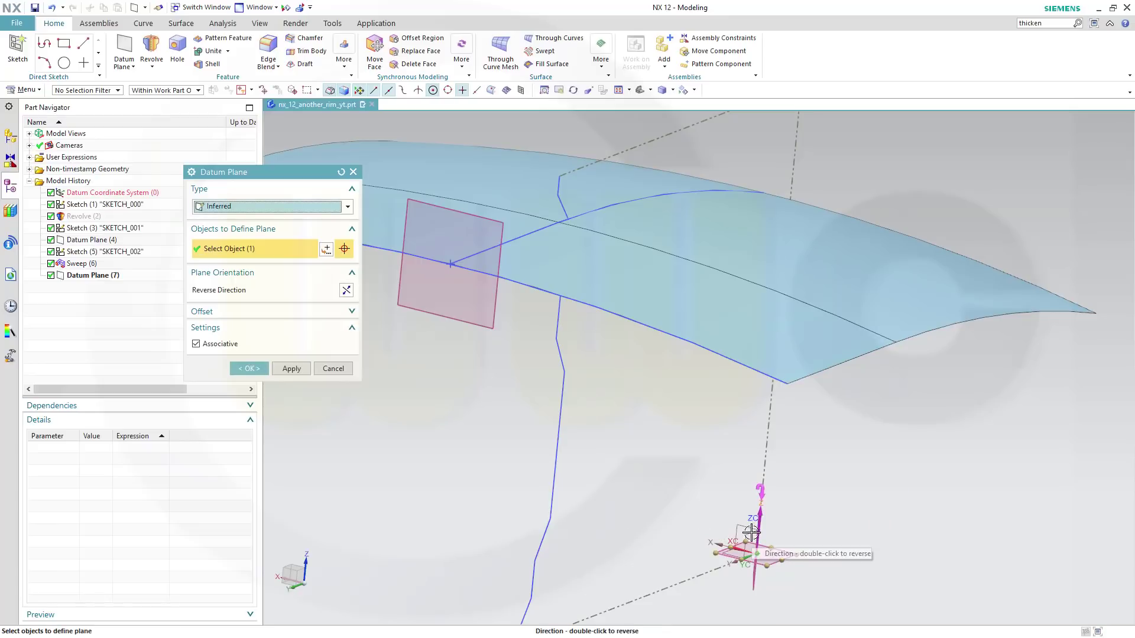
scroll(750, 534, down, 2)
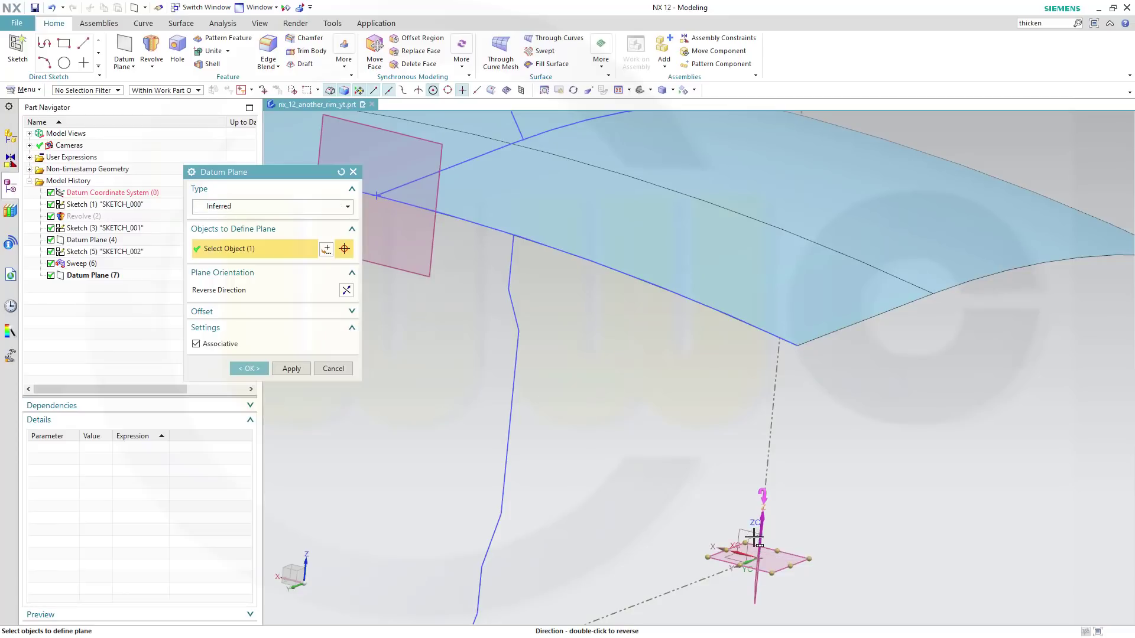
click(753, 536)
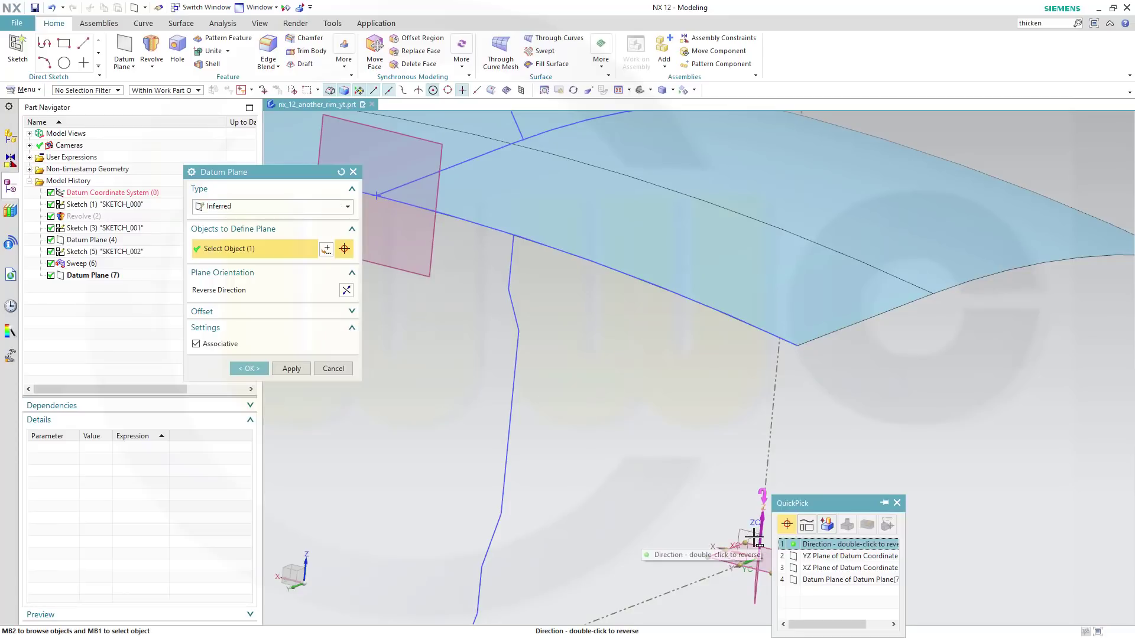
click(823, 556)
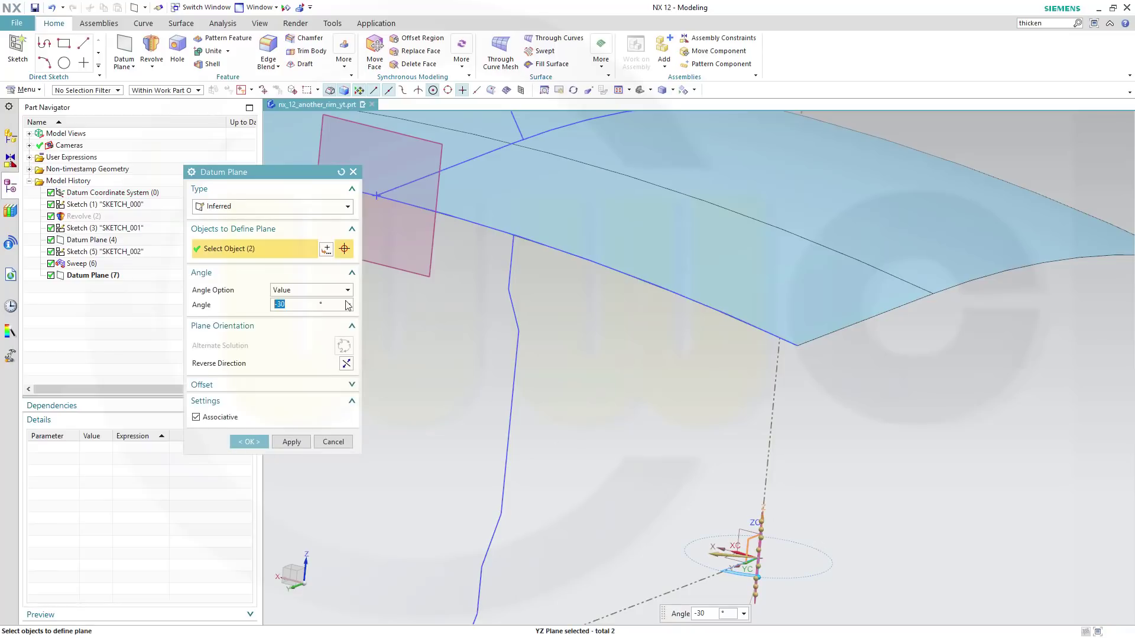
key(Return)
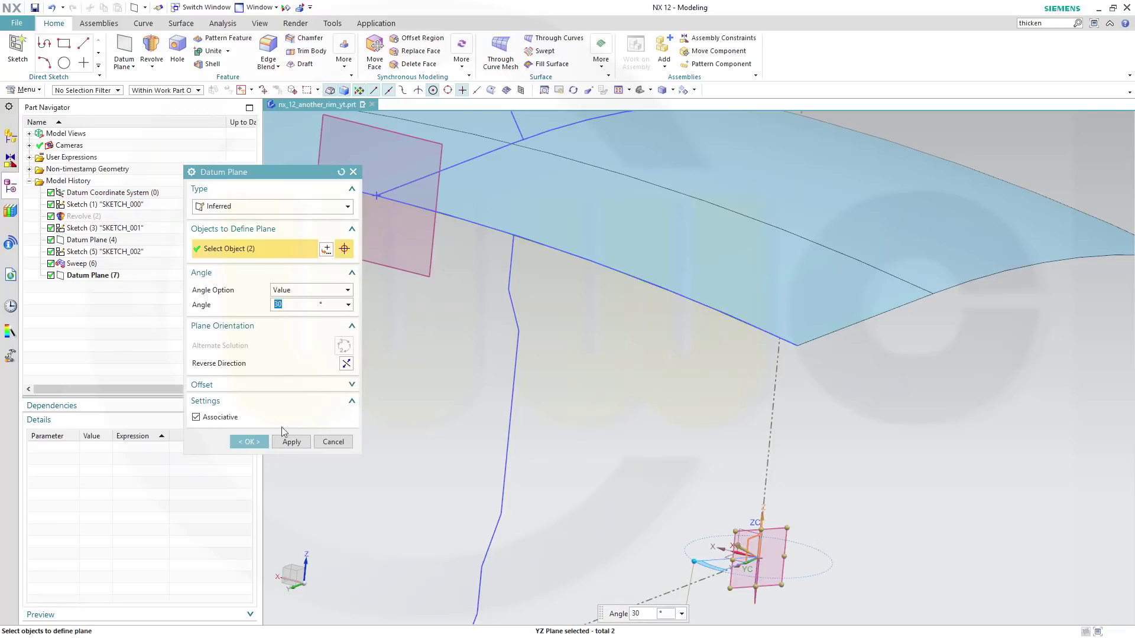
click(249, 442)
Trim the swept sheet with the YZ plane and the -30° datum plane as boundaries, projected normal to face and discarding the selected region
middle_drag(499, 456, 482, 397)
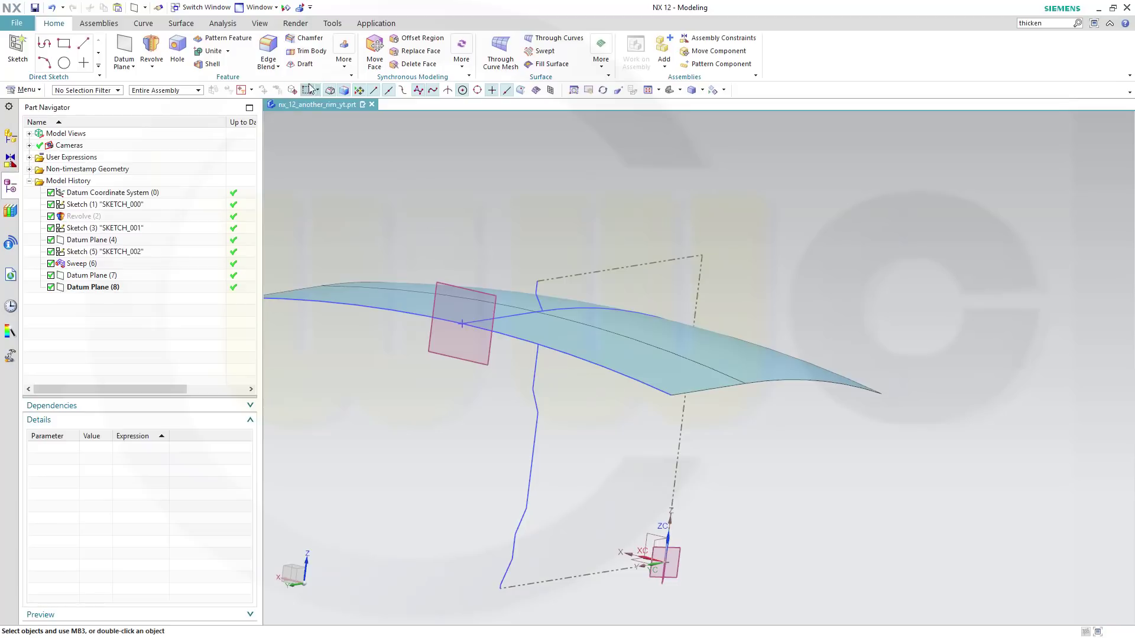
click(344, 66)
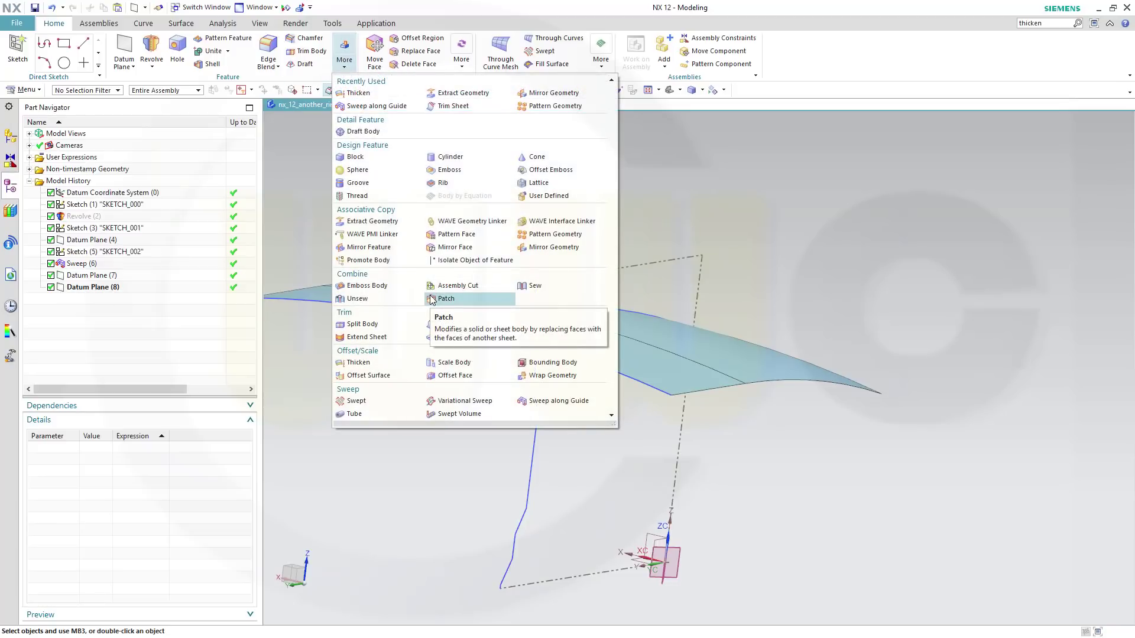
click(269, 67)
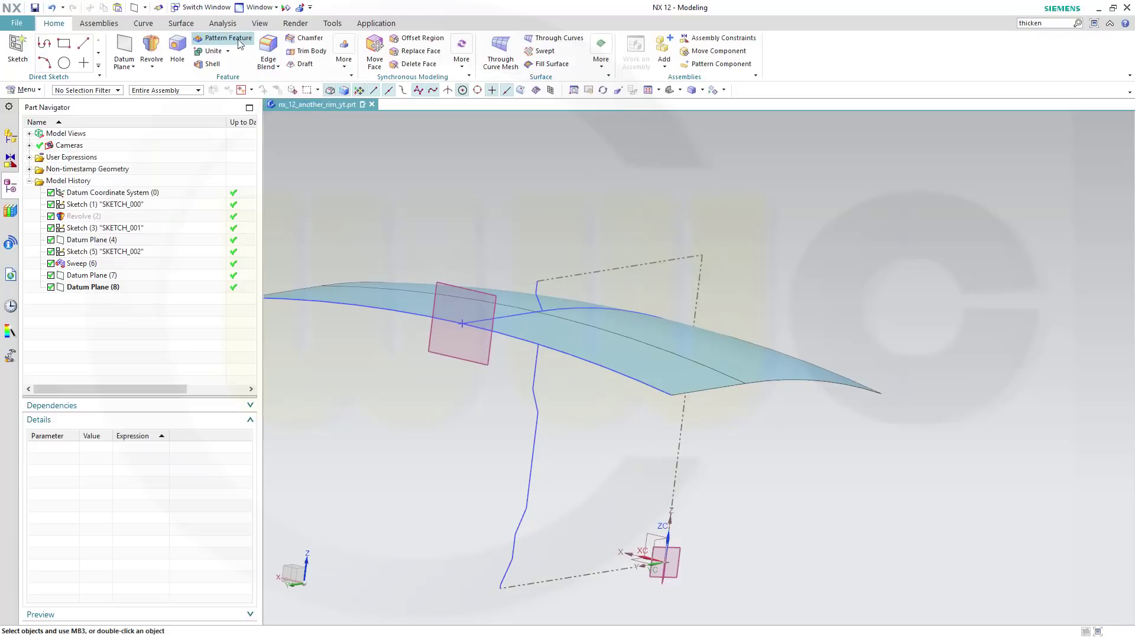
click(278, 69)
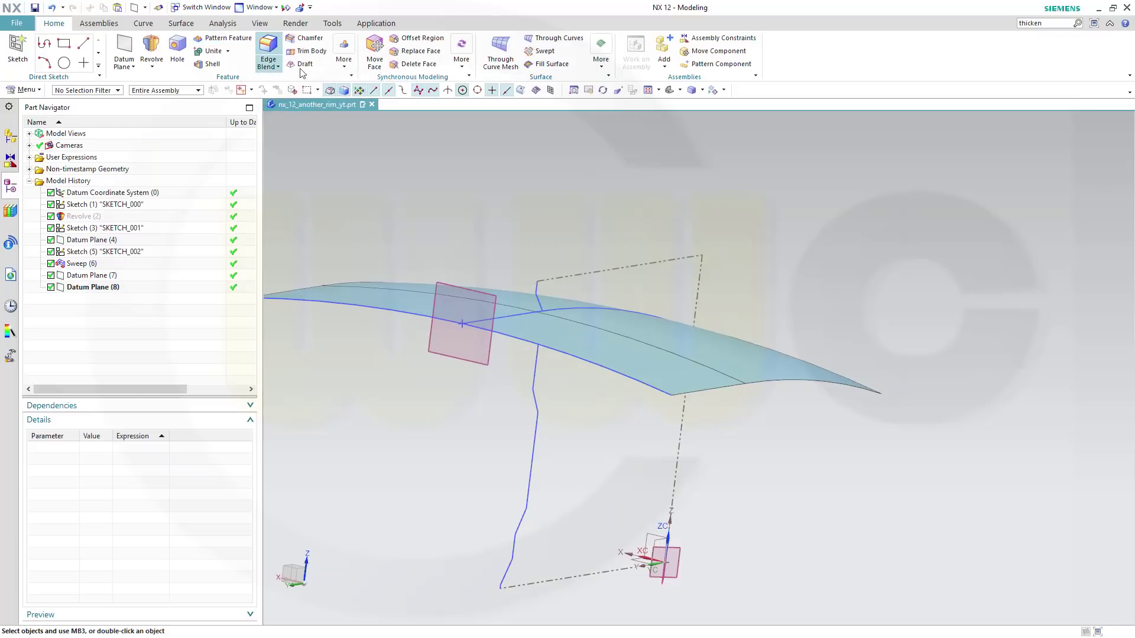
click(344, 57)
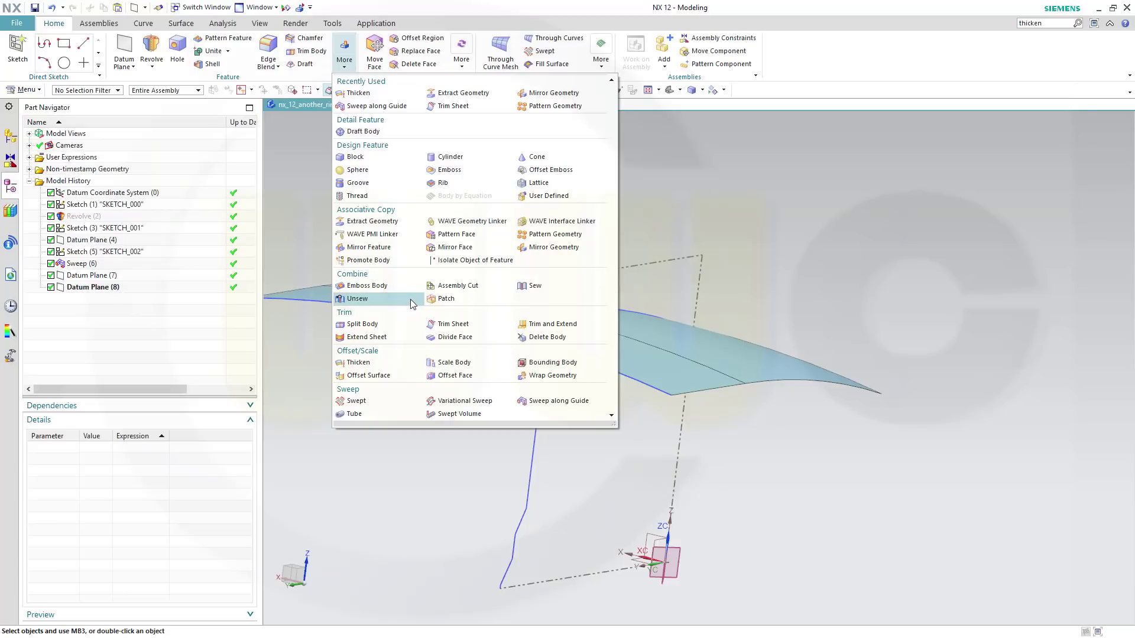
click(452, 324)
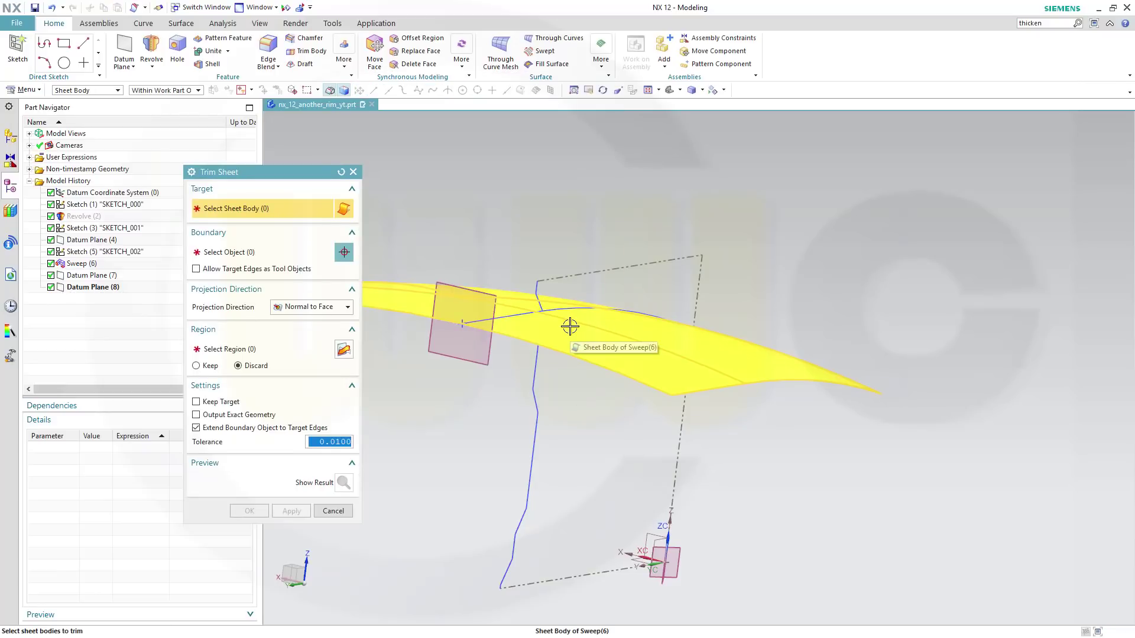
click(570, 326)
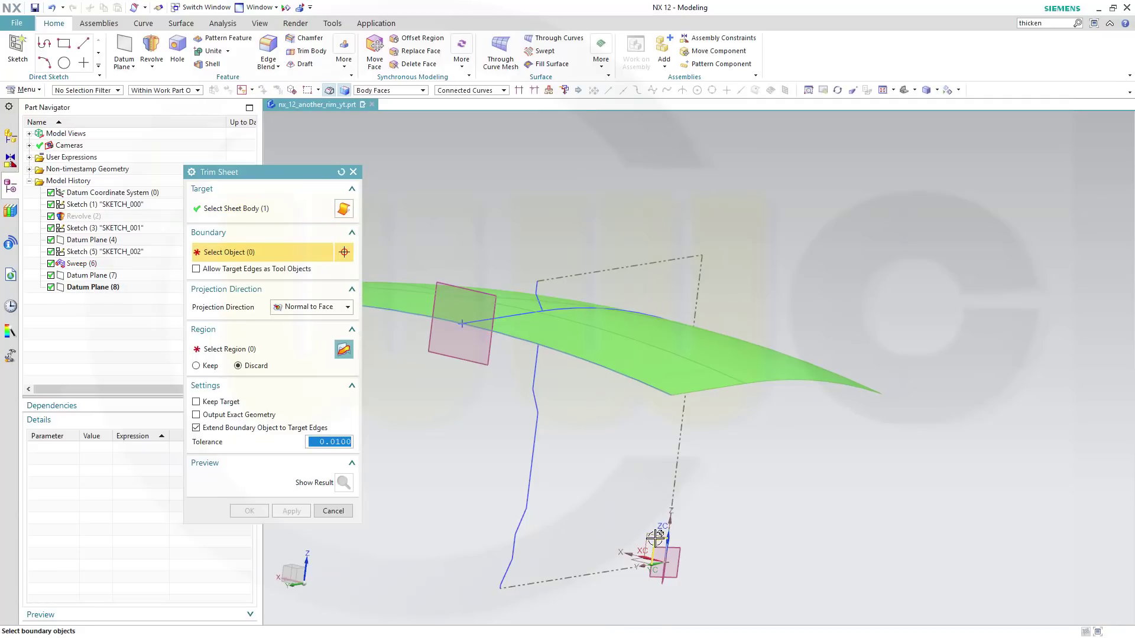
click(656, 537)
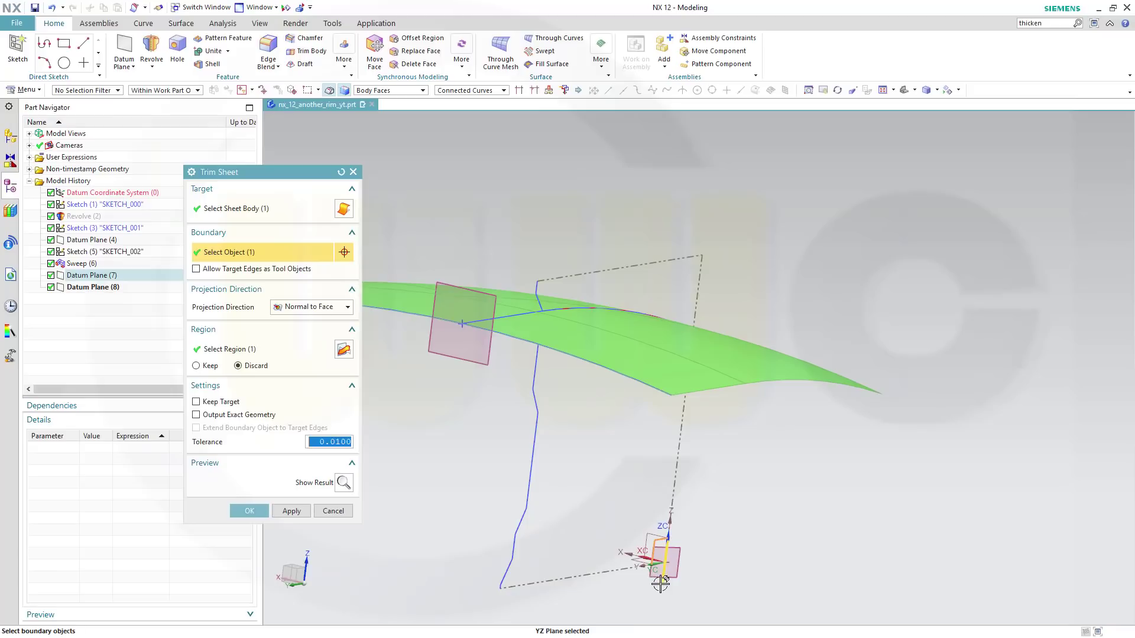
click(665, 555)
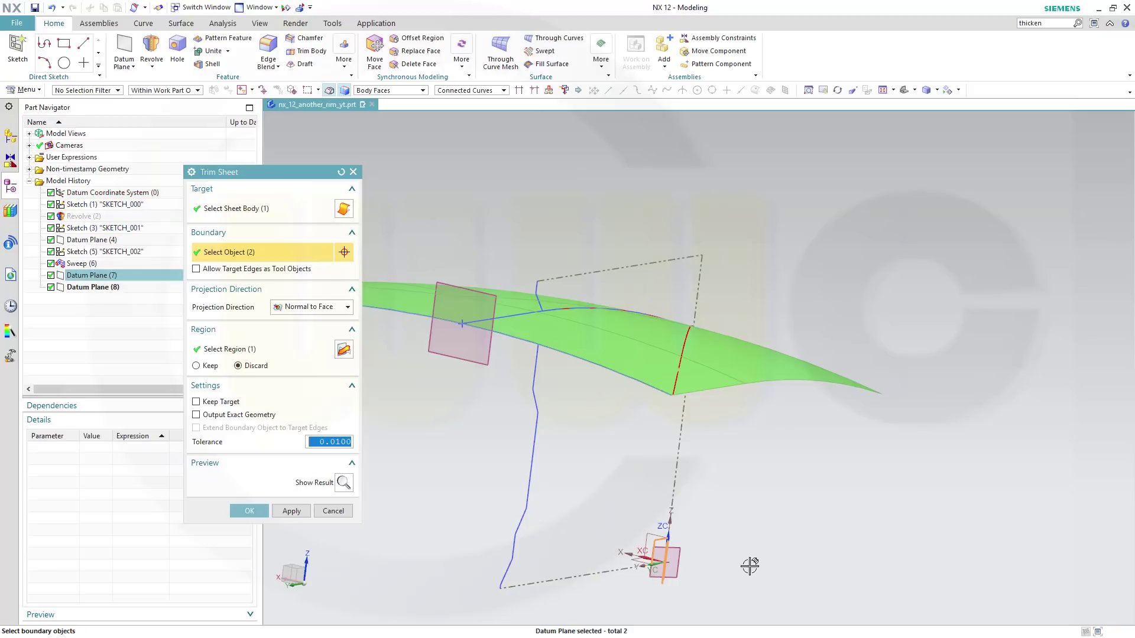
click(252, 513)
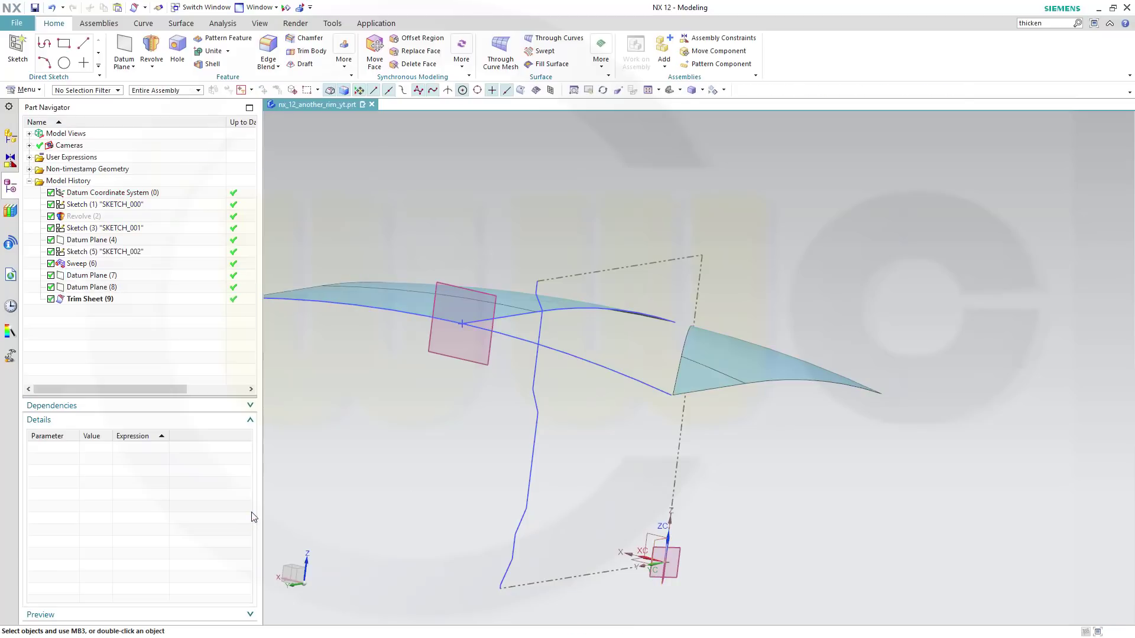
Edit the sheet trim so that the selected region is kept instead of discarded
double_click(88, 302)
click(197, 365)
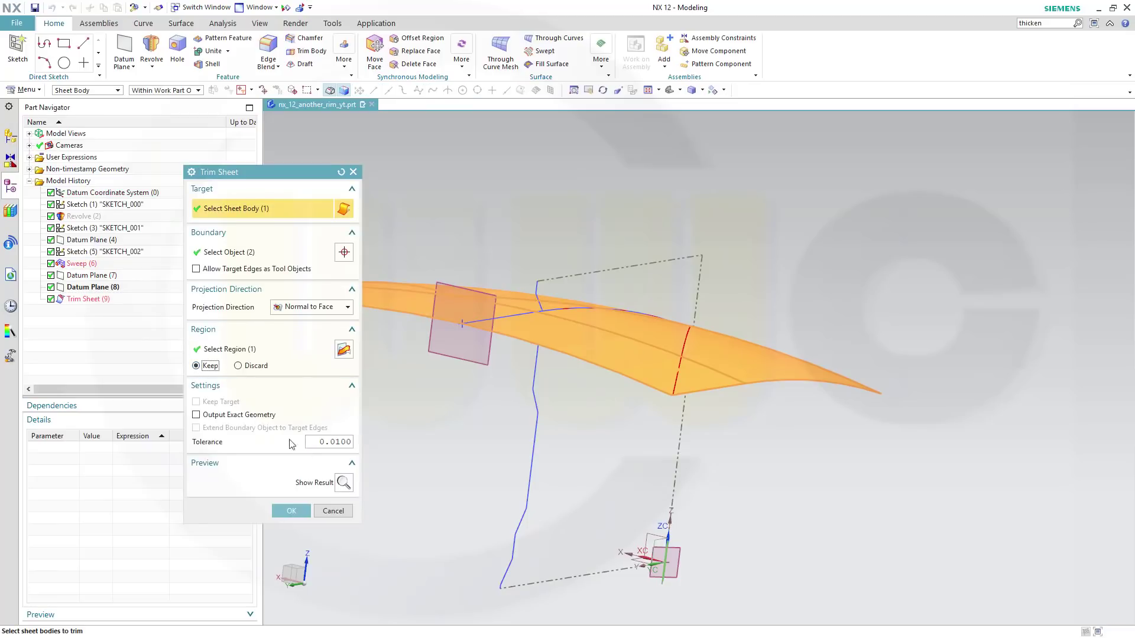
click(293, 510)
Start a new sketch on the YZ plane and hide the trimmed spoke sheet
middle_drag(342, 519, 403, 435)
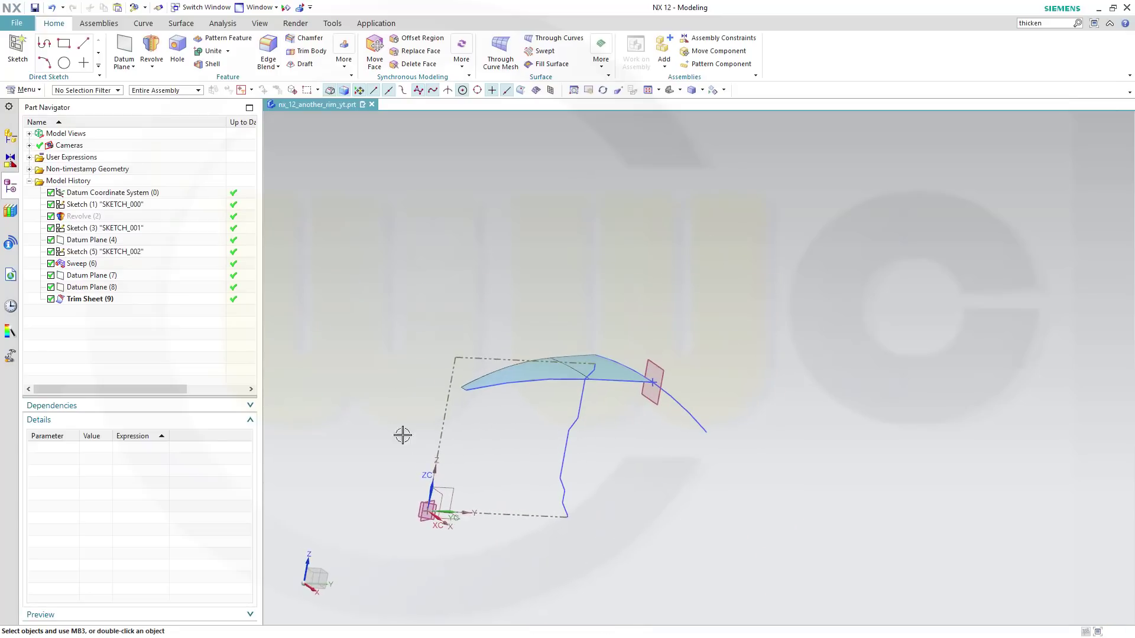
middle_drag(469, 333, 408, 319)
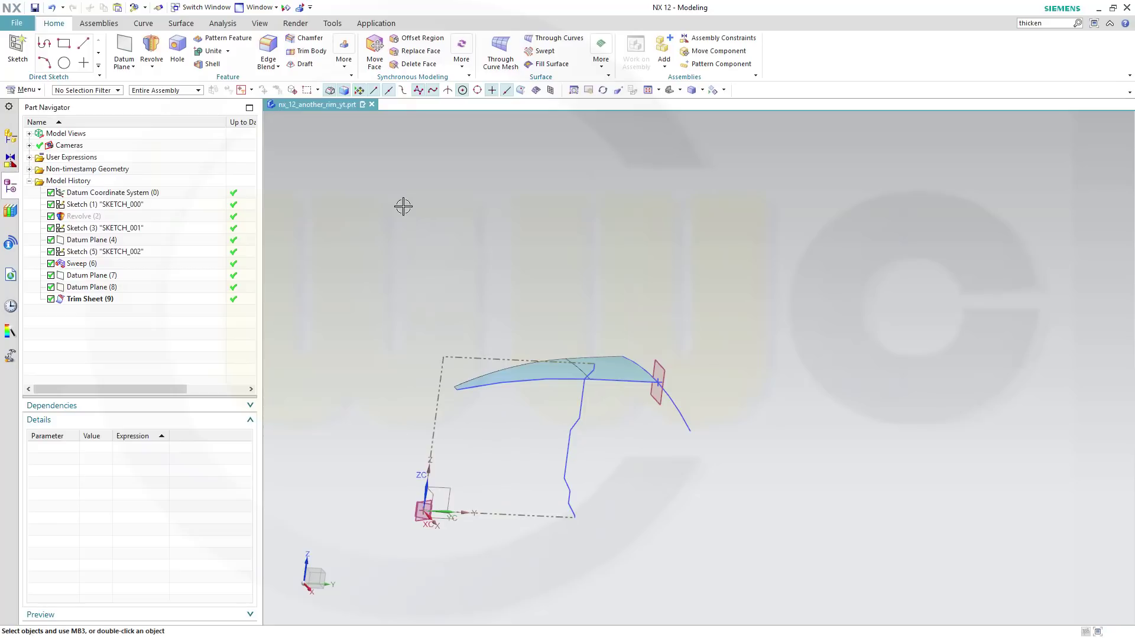
click(17, 50)
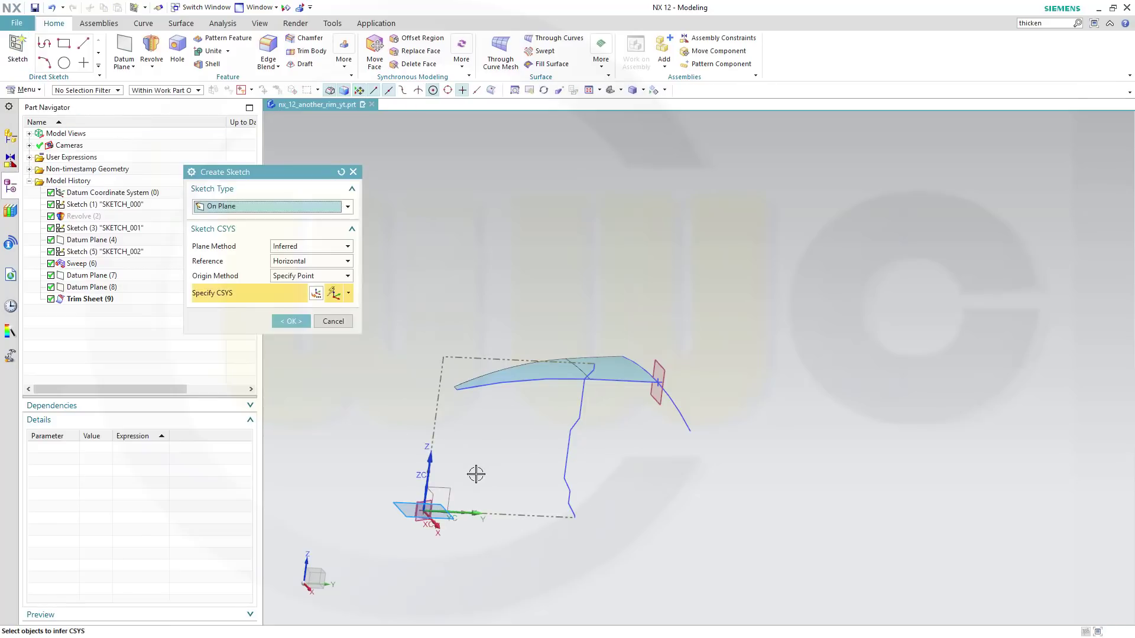
click(449, 486)
click(291, 321)
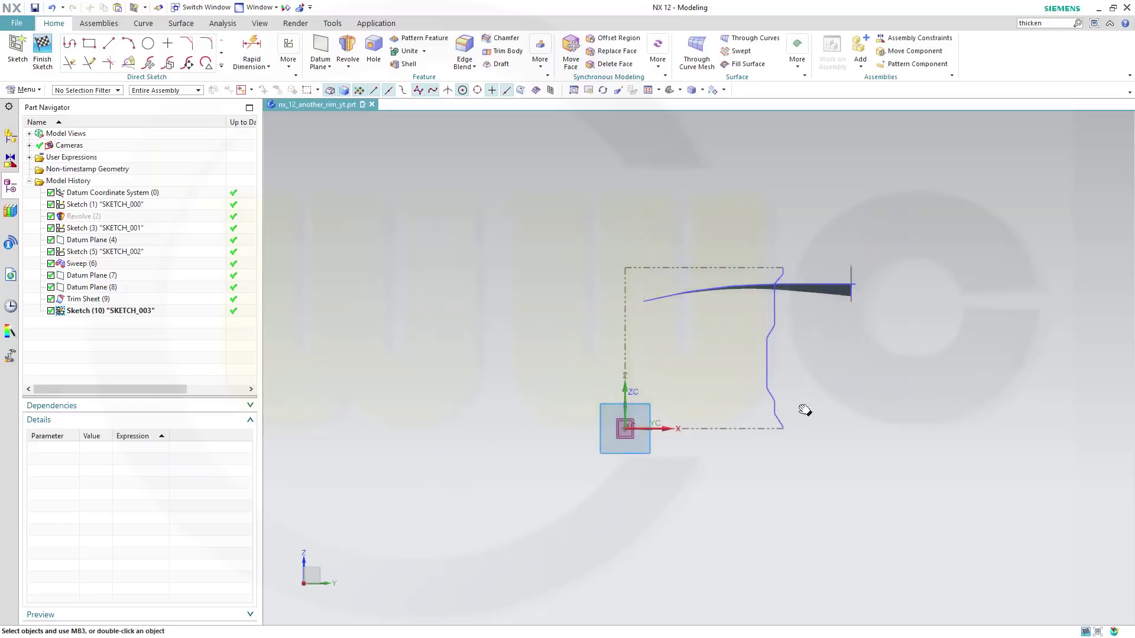
scroll(746, 407, up, 2)
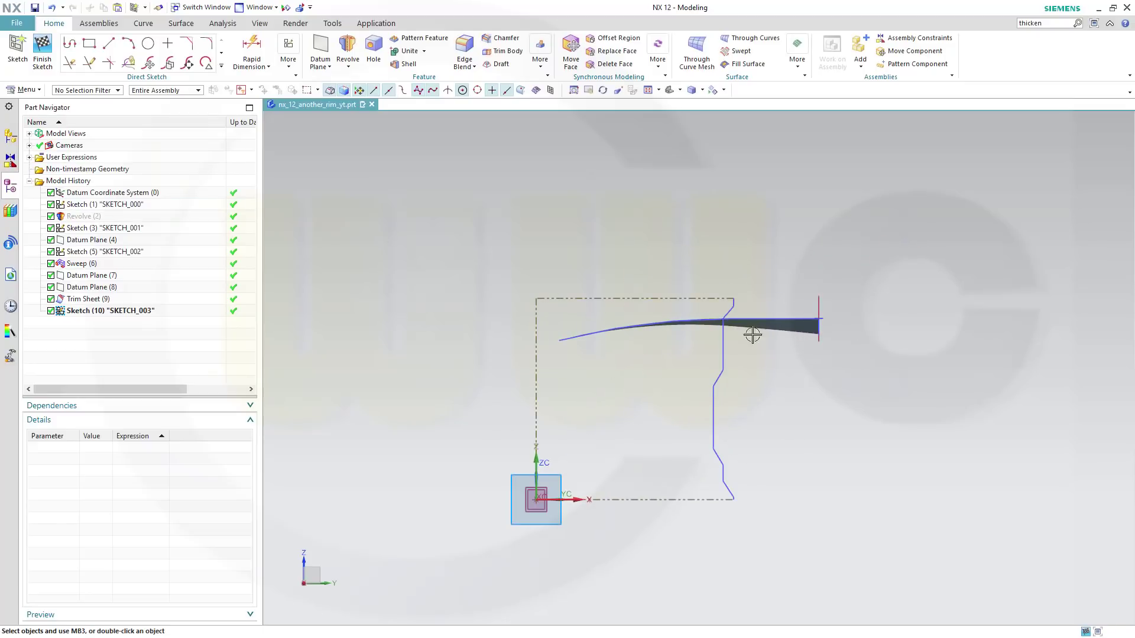
right_click(792, 327)
click(816, 355)
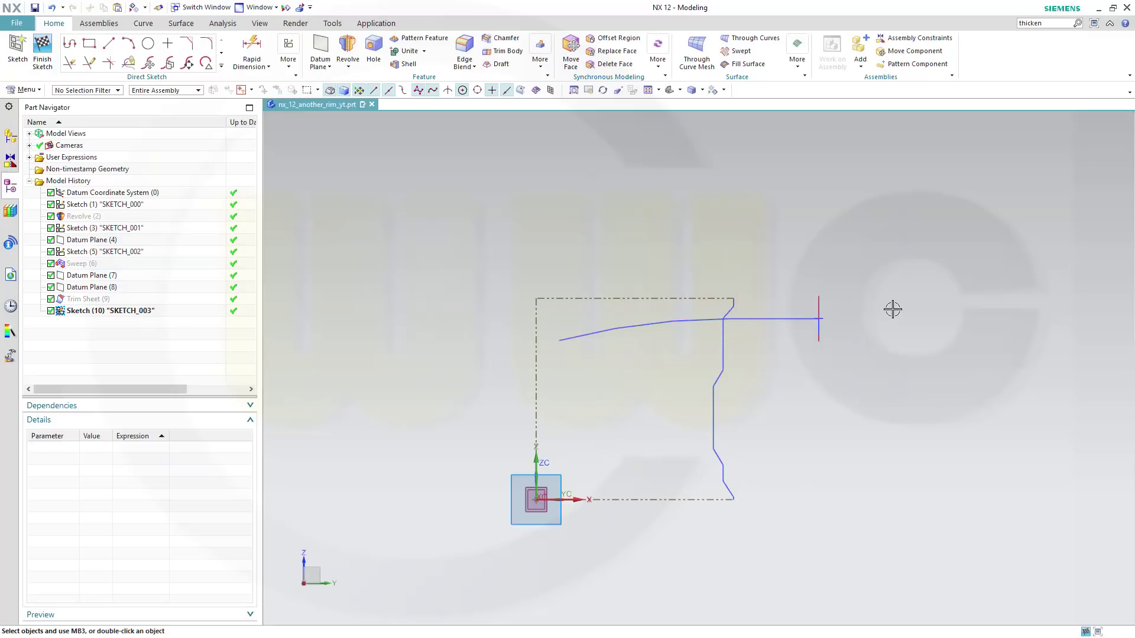
Sketch a short horizontal line above the spoke guide curve, continued by a tangent arc curving gently down beyond the rim profile
click(69, 43)
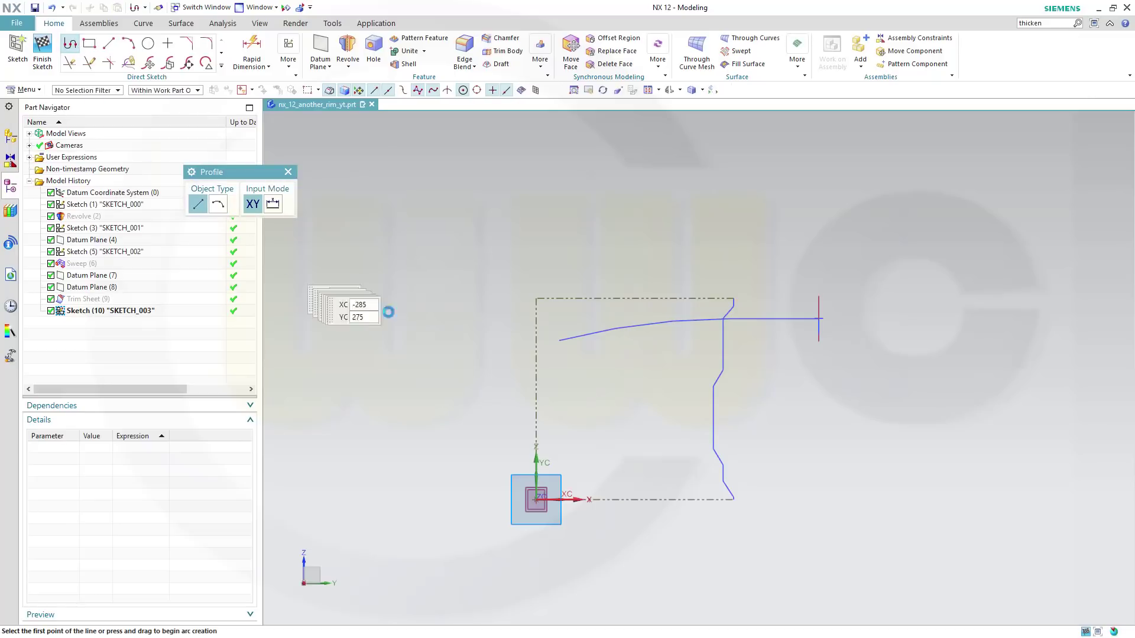
click(505, 237)
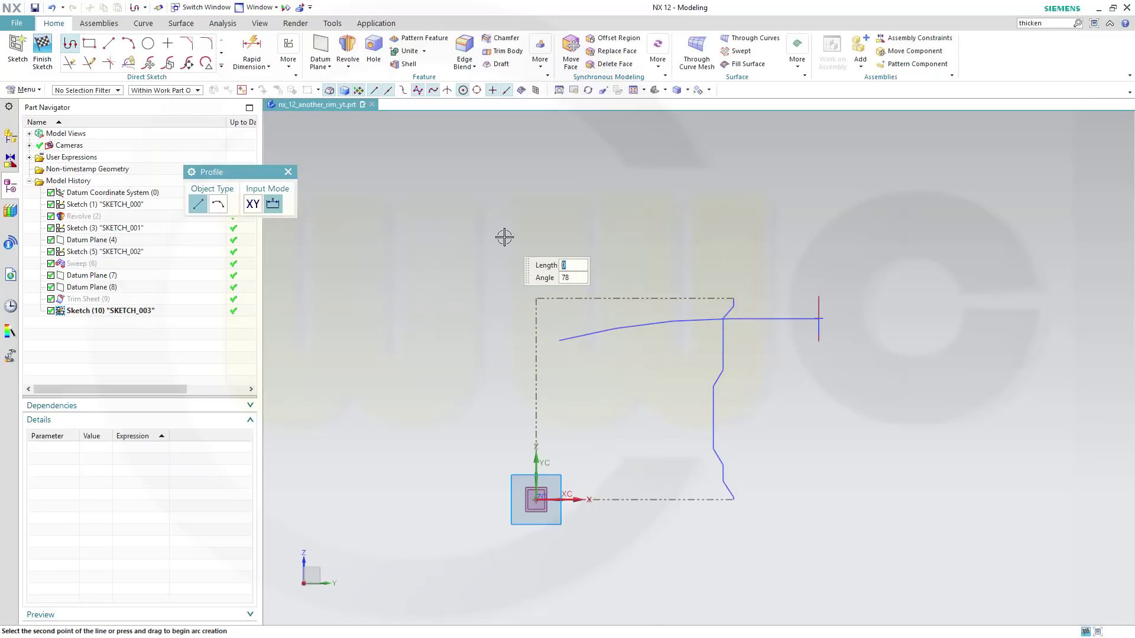
click(551, 237)
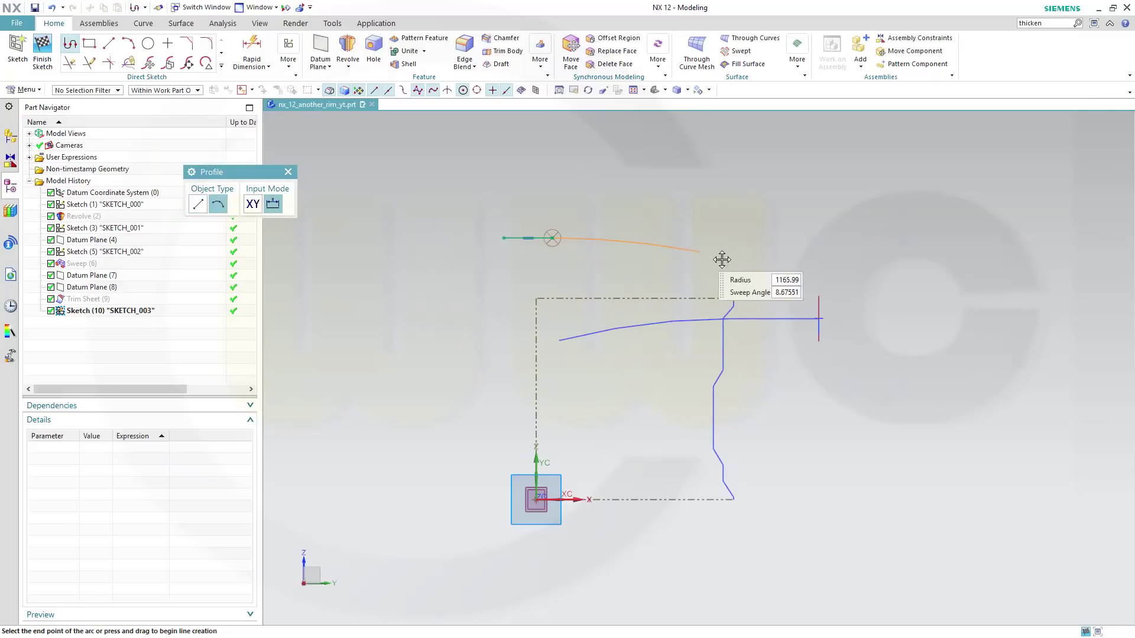
click(826, 271)
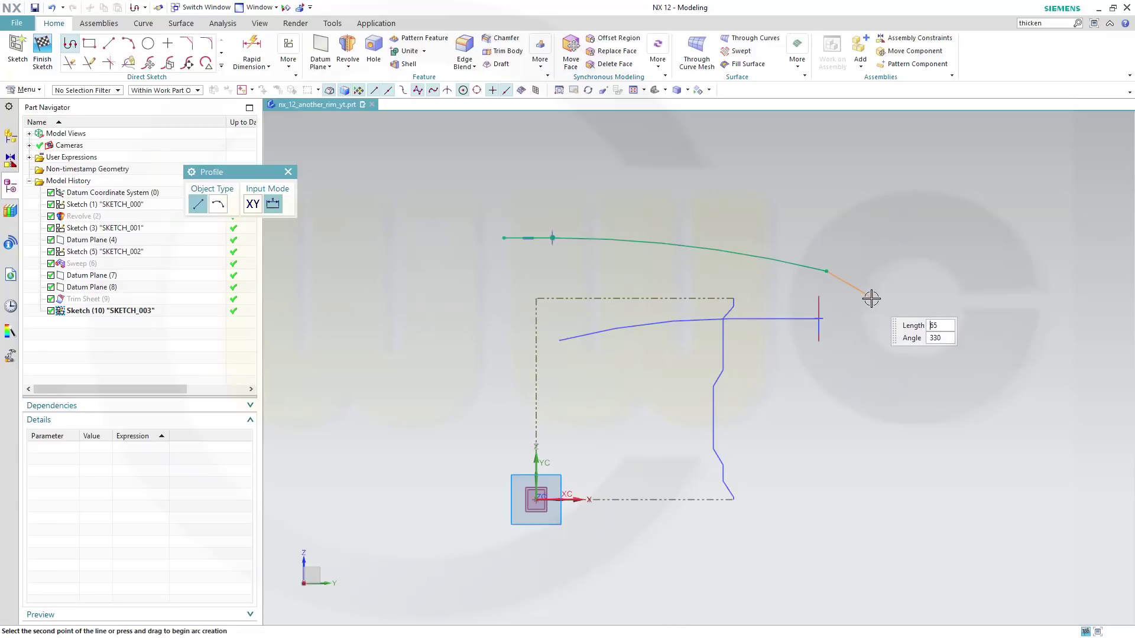
key(Escape)
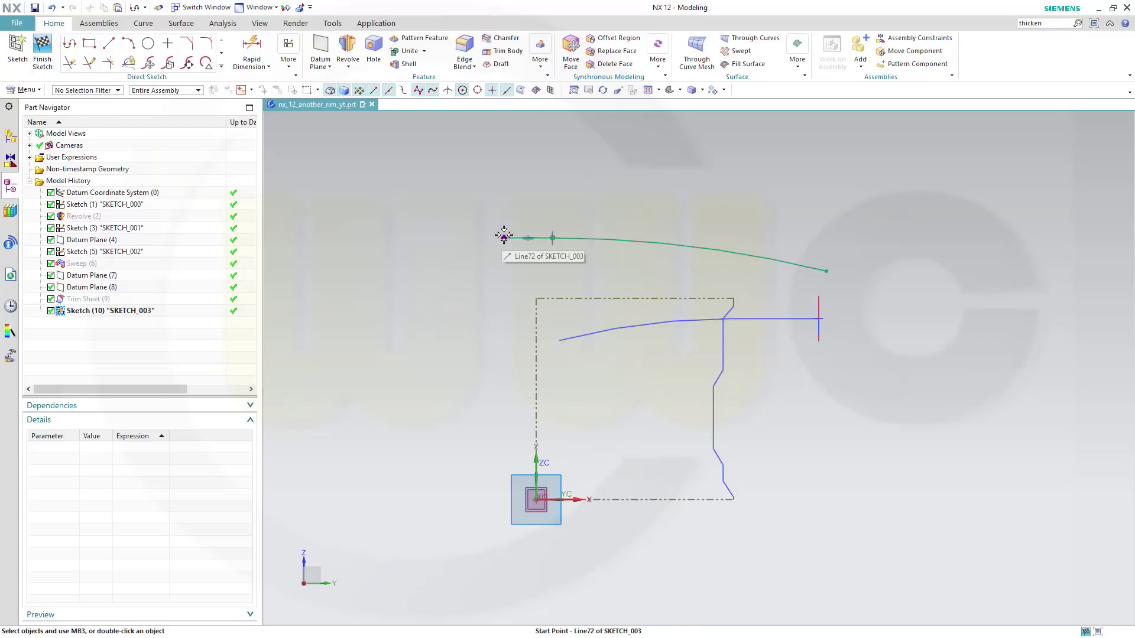
Adjust the short horizontal line's endpoints to lengthen it slightly, and convert the line to reference
drag(504, 238, 565, 238)
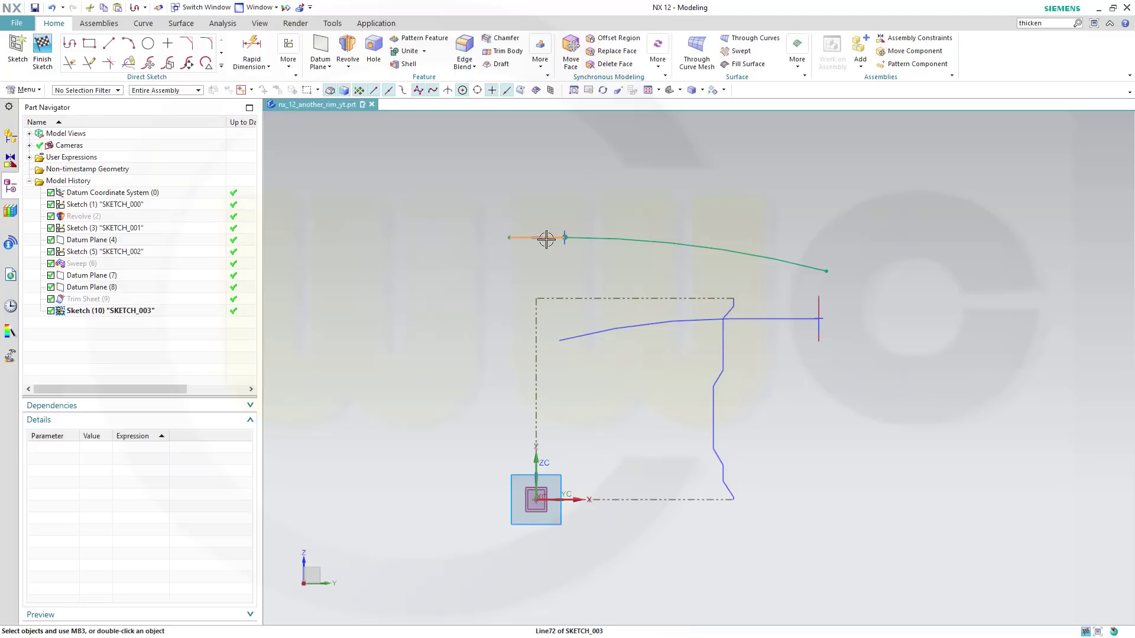
click(546, 238)
click(606, 204)
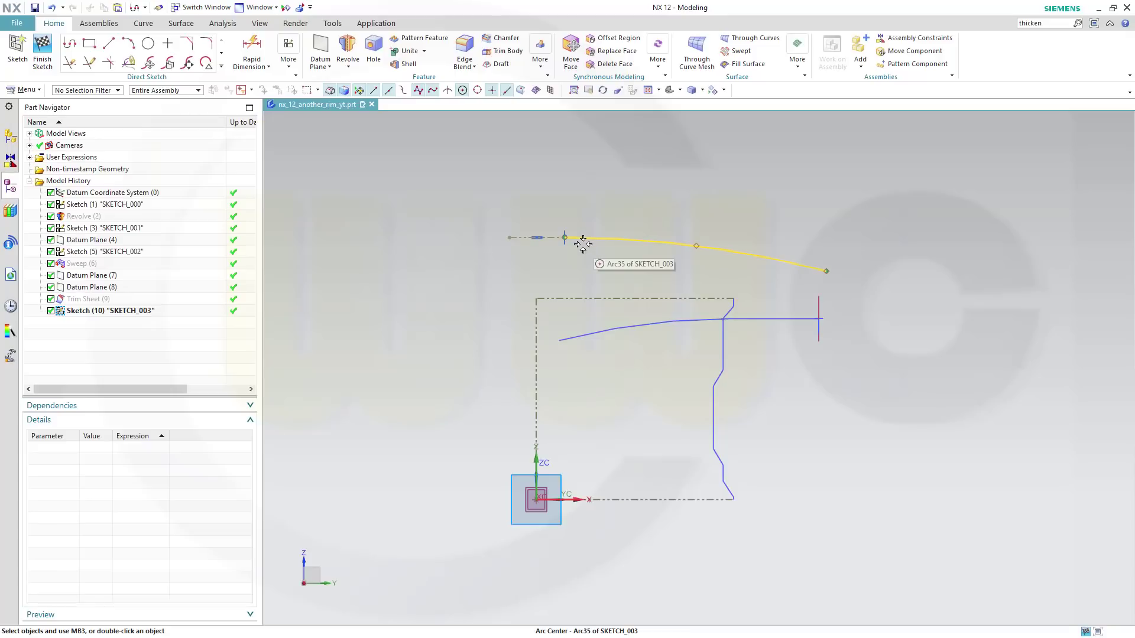
Move the line and arc down together to the height of the spoke guide's straight segment, and convert the reference line back to active
drag(478, 213, 846, 281)
drag(622, 236, 623, 313)
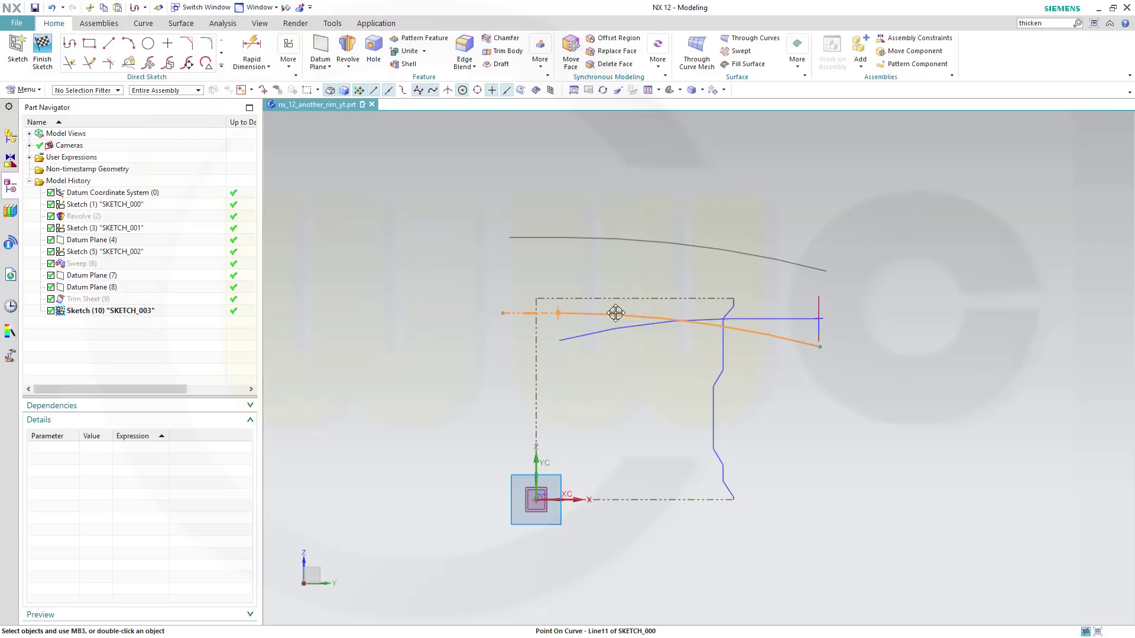
drag(615, 313, 617, 319)
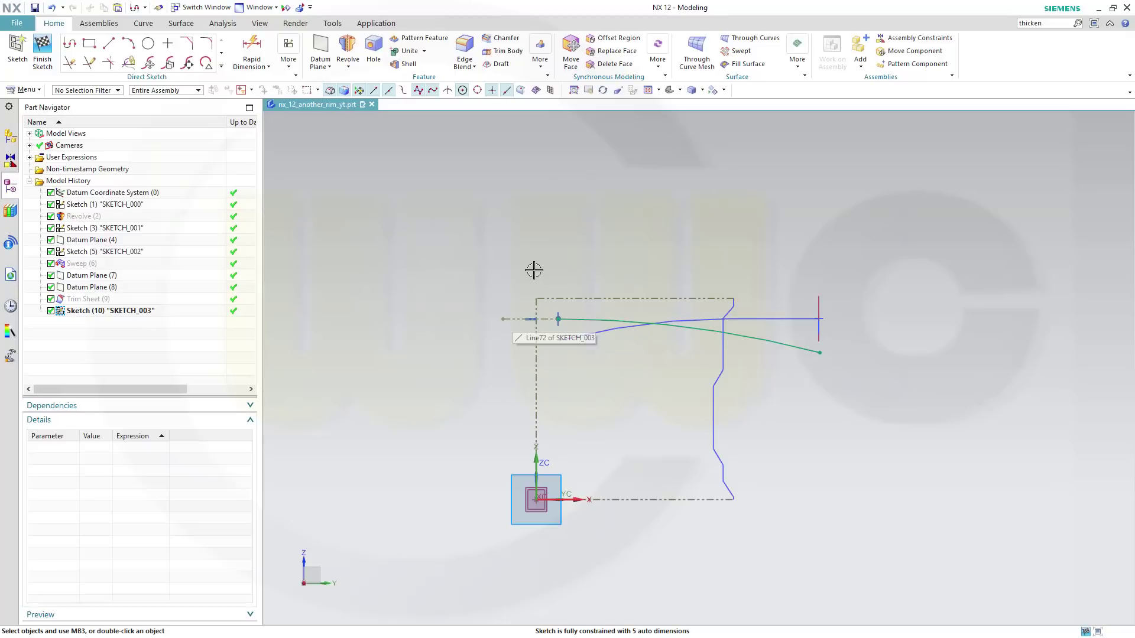
click(521, 319)
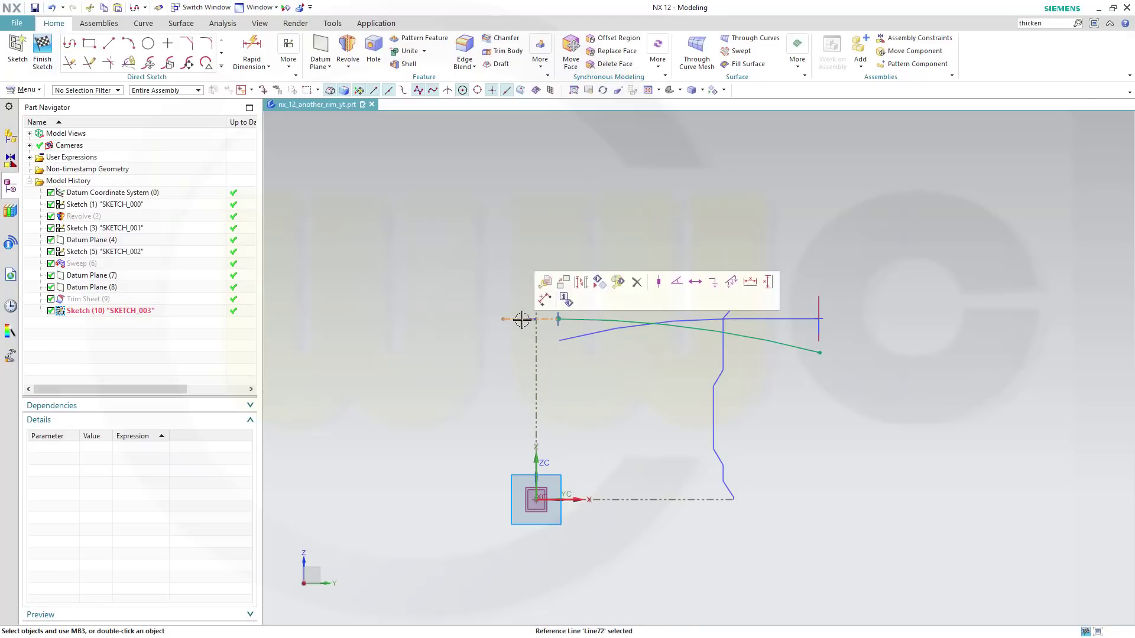
click(585, 286)
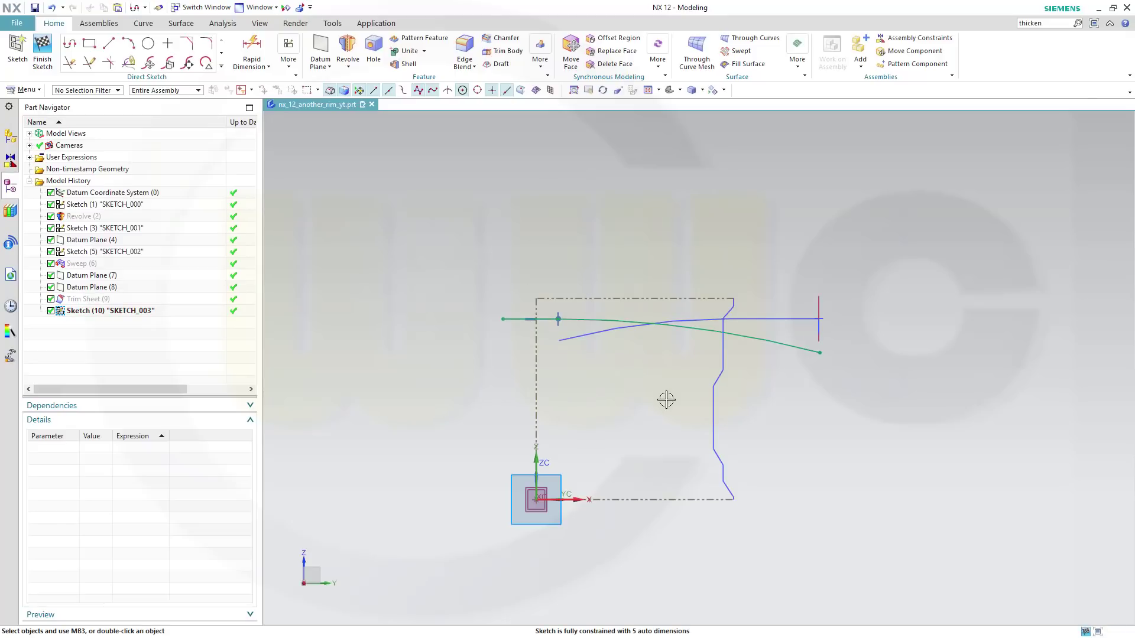
Finish the sketch and create an On Curve datum plane normal to the new line-and-arc guide at 0% arc length
mouse_move(666, 400)
middle_down()
mouse_move(668, 428)
mouse_move(696, 446)
mouse_move(693, 413)
middle_up()
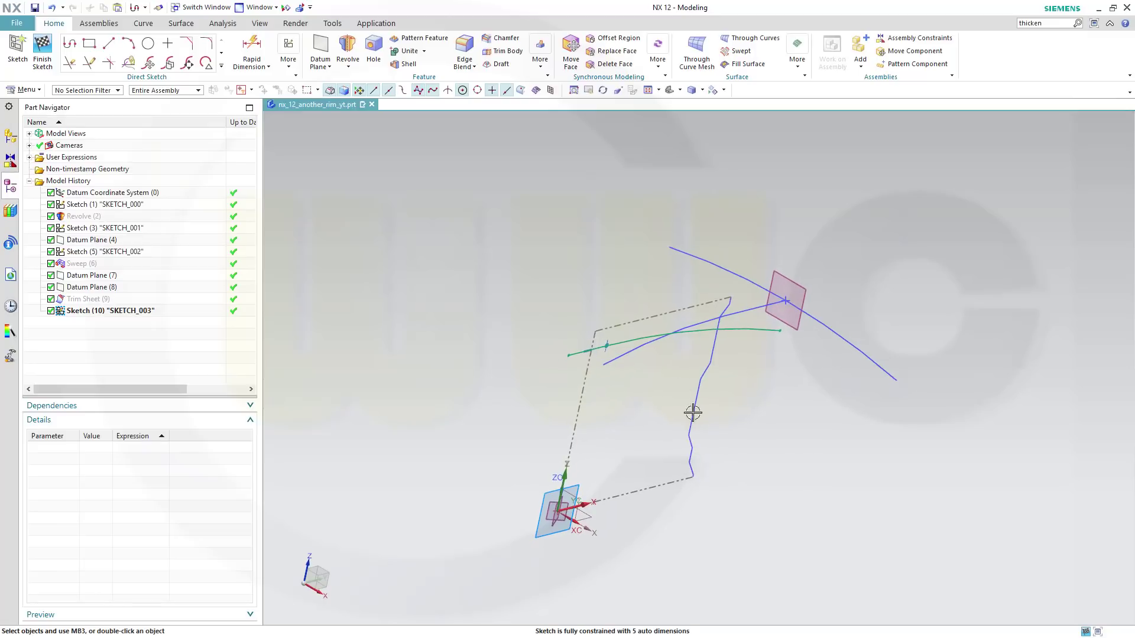
click(42, 50)
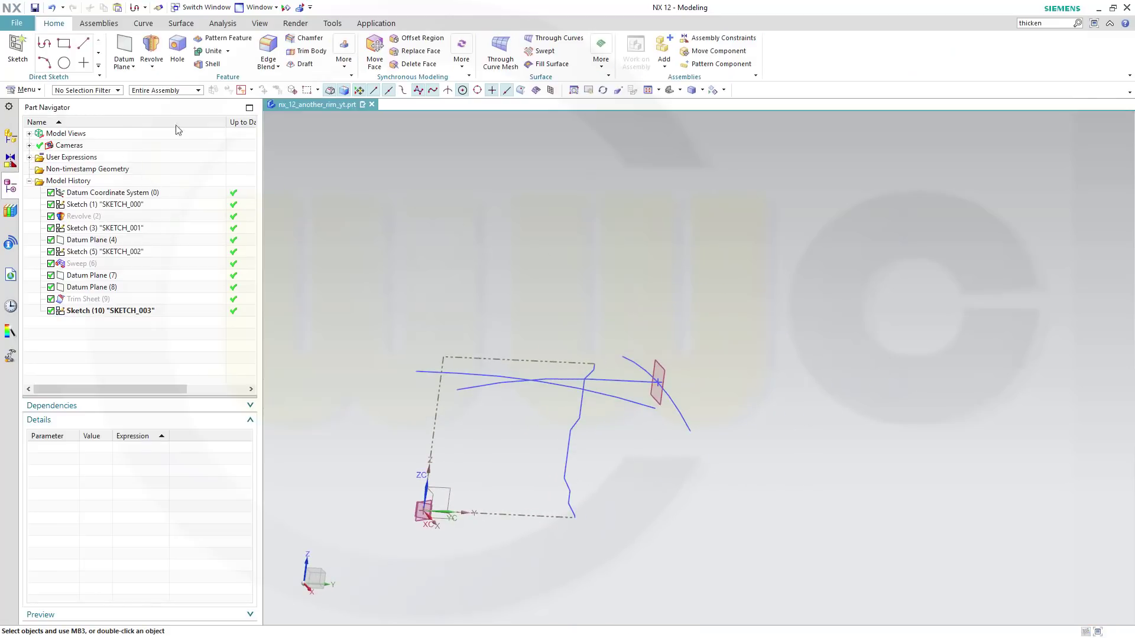
click(124, 48)
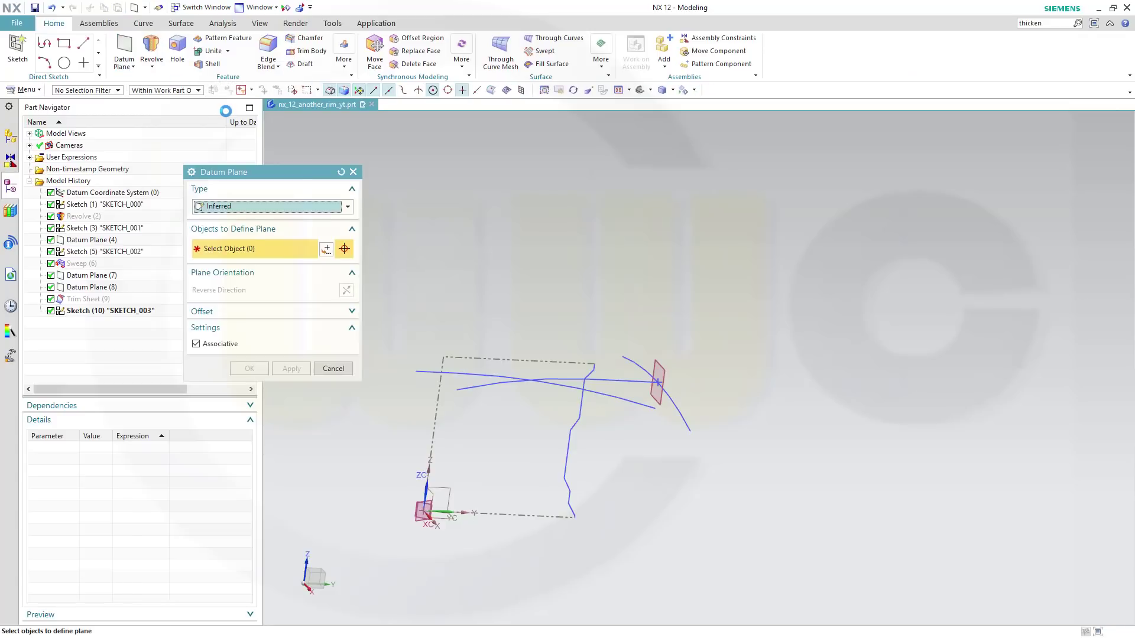
click(348, 207)
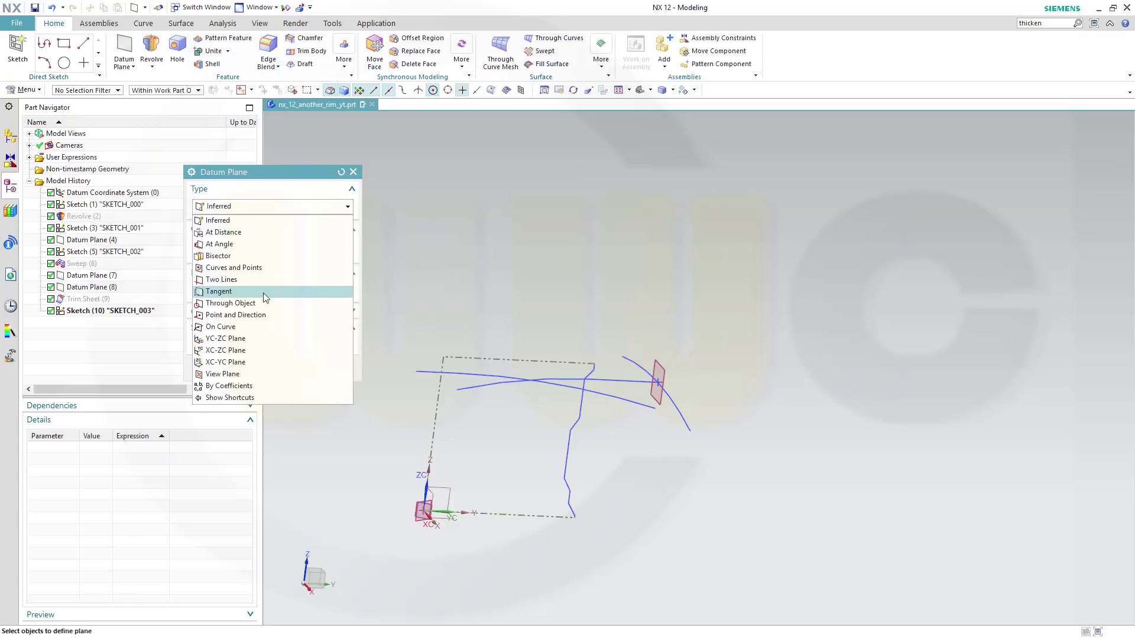
click(240, 326)
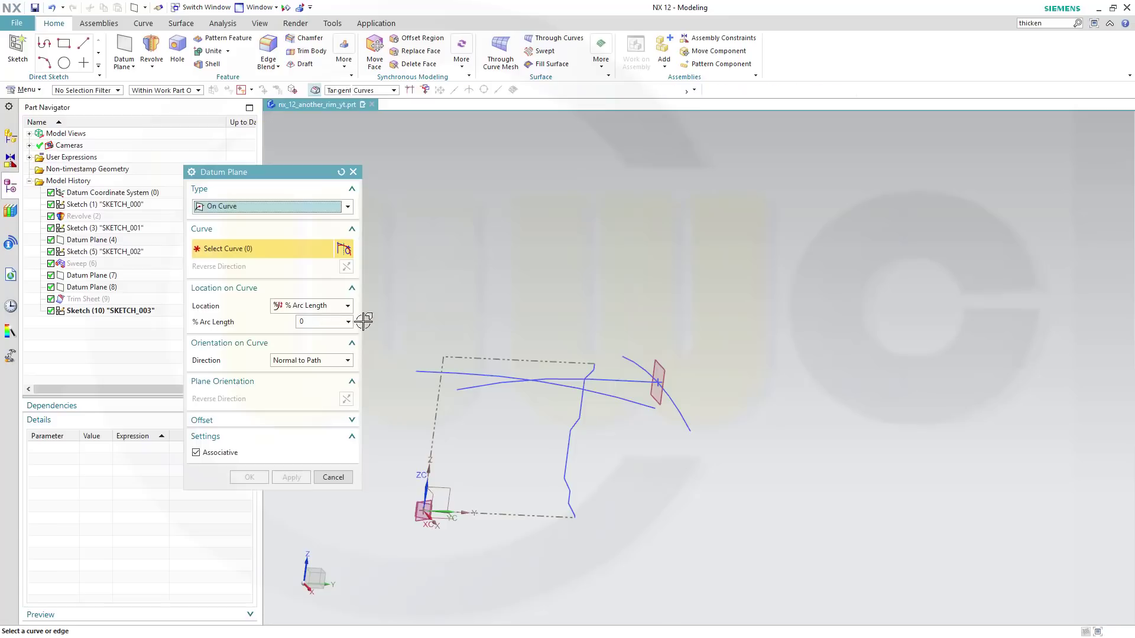
click(425, 370)
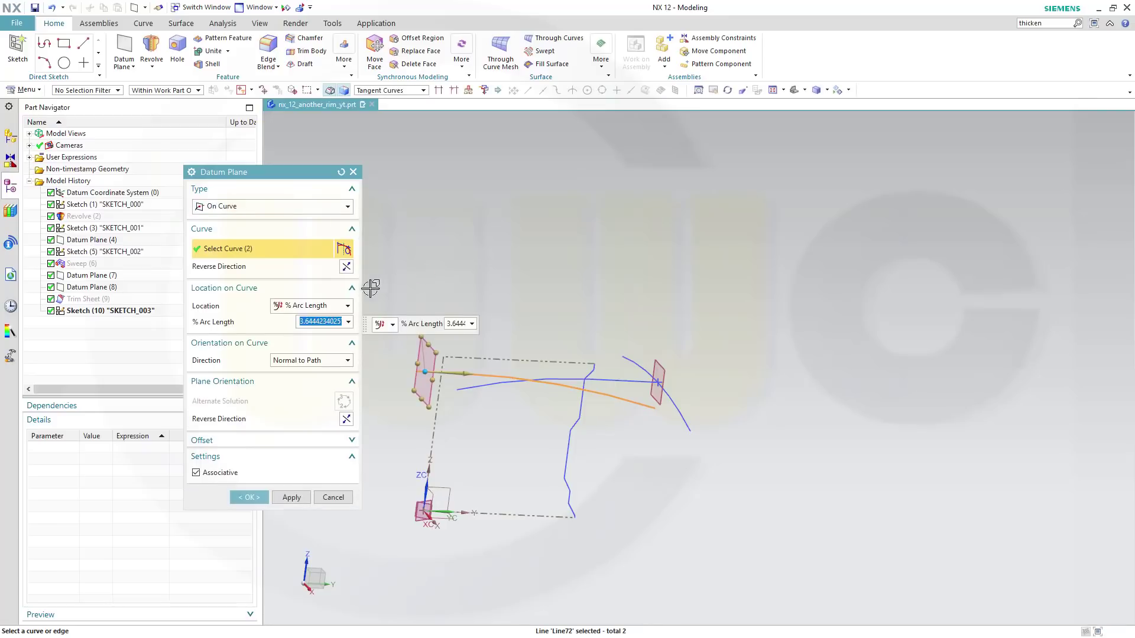
text(0)
key(Return)
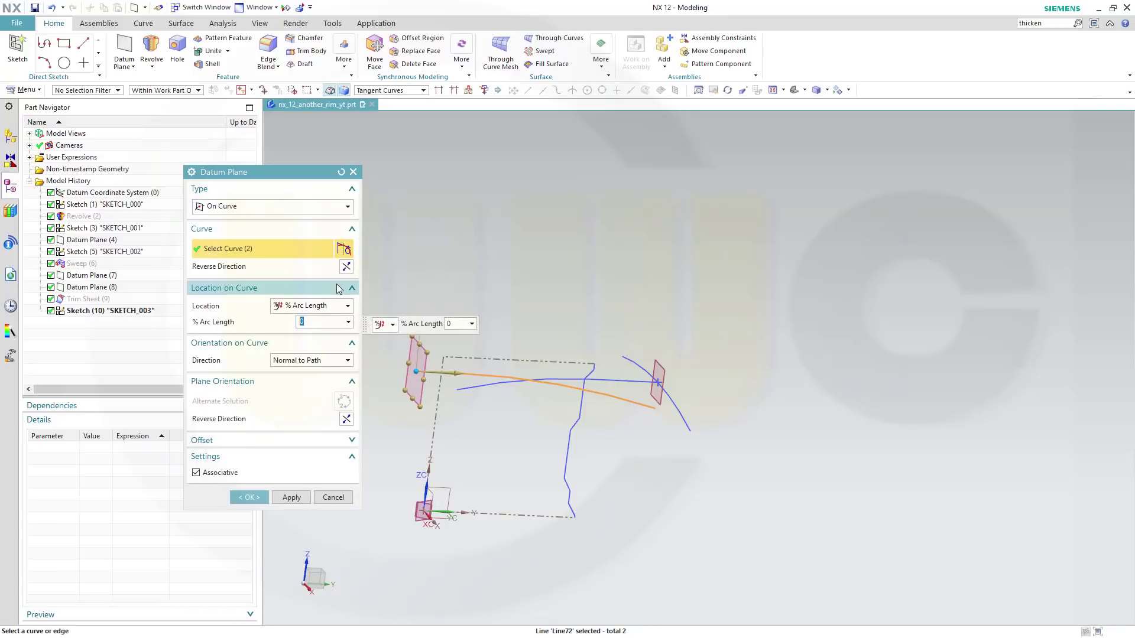
click(249, 498)
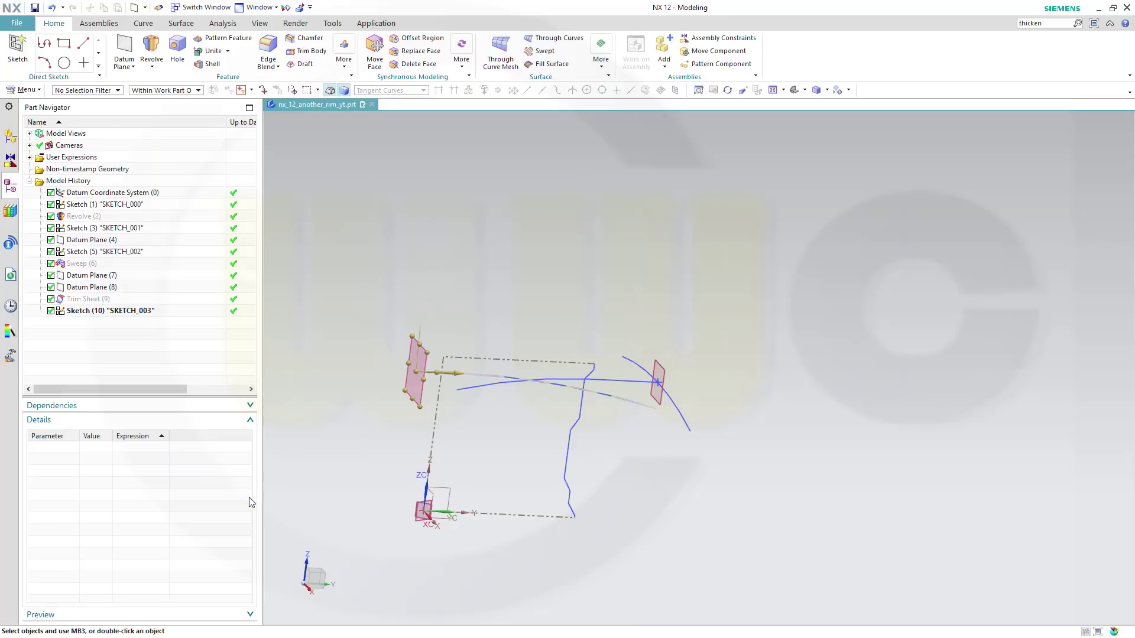
Start a new sketch on the datum plane at the start of the new guide curve
click(28, 53)
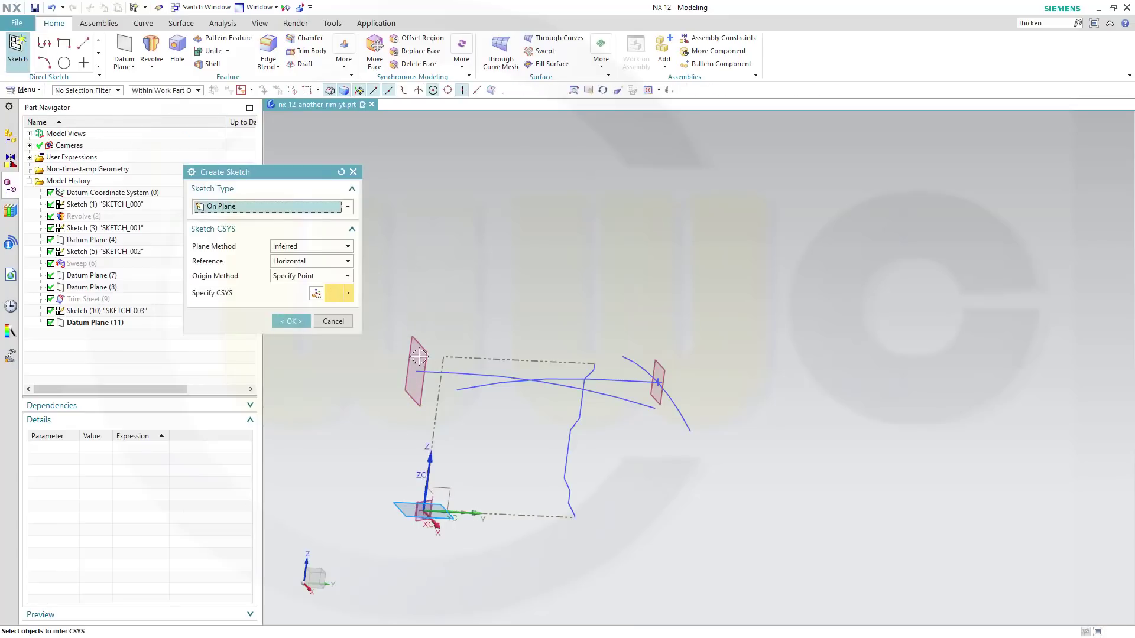
click(421, 367)
click(290, 321)
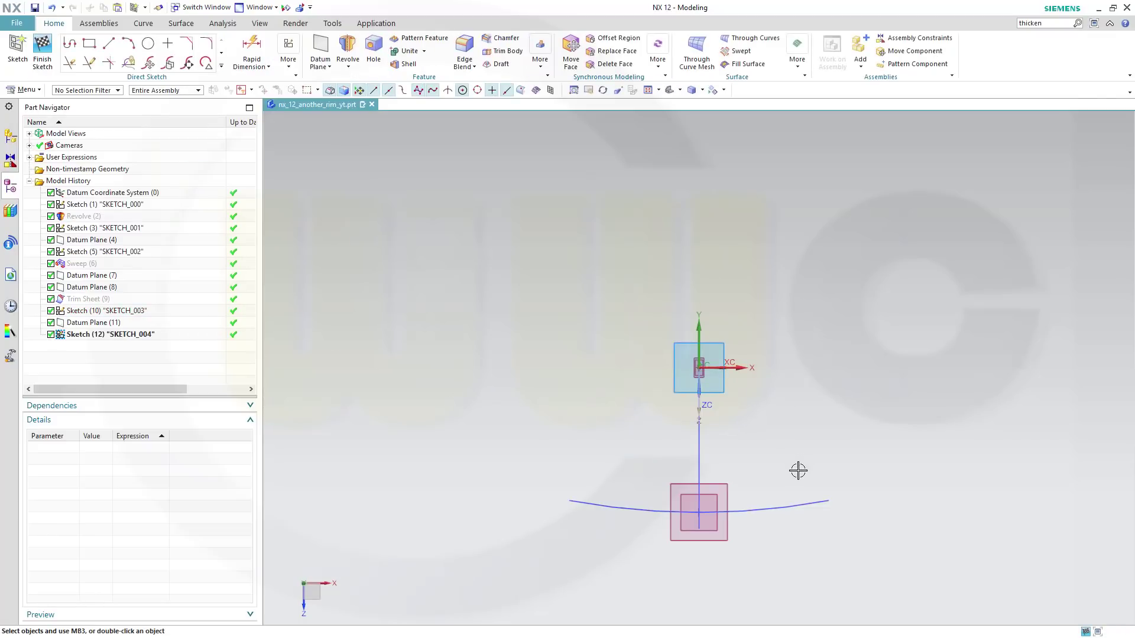
Add an intersection point where the new line-and-arc guide curve meets the sketch plane
middle_drag(786, 481, 735, 498)
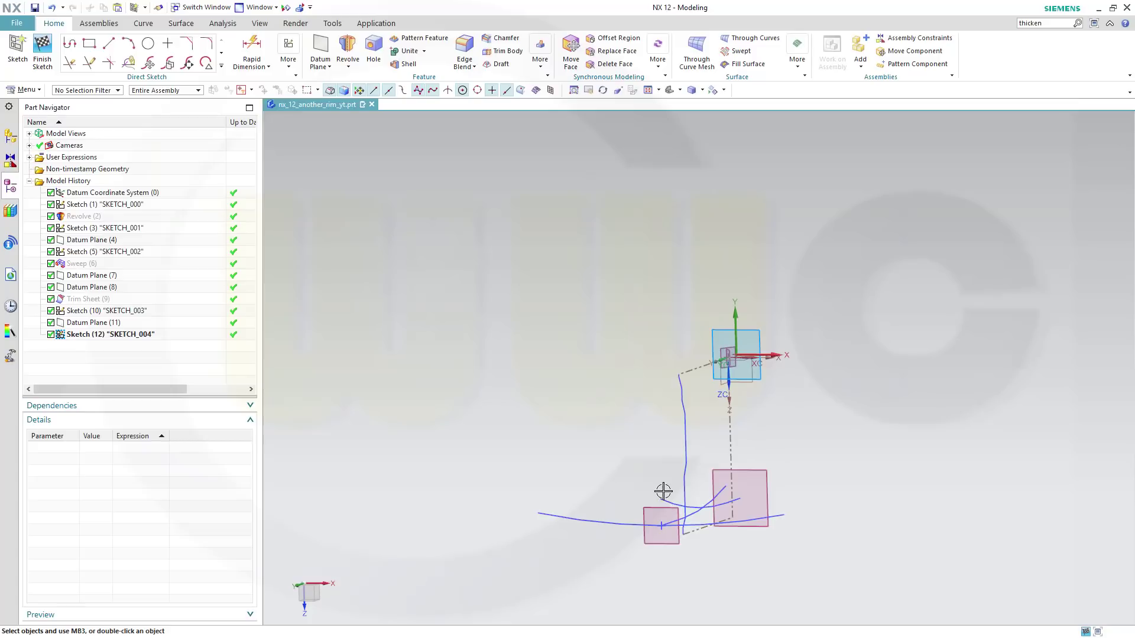
click(223, 67)
click(88, 158)
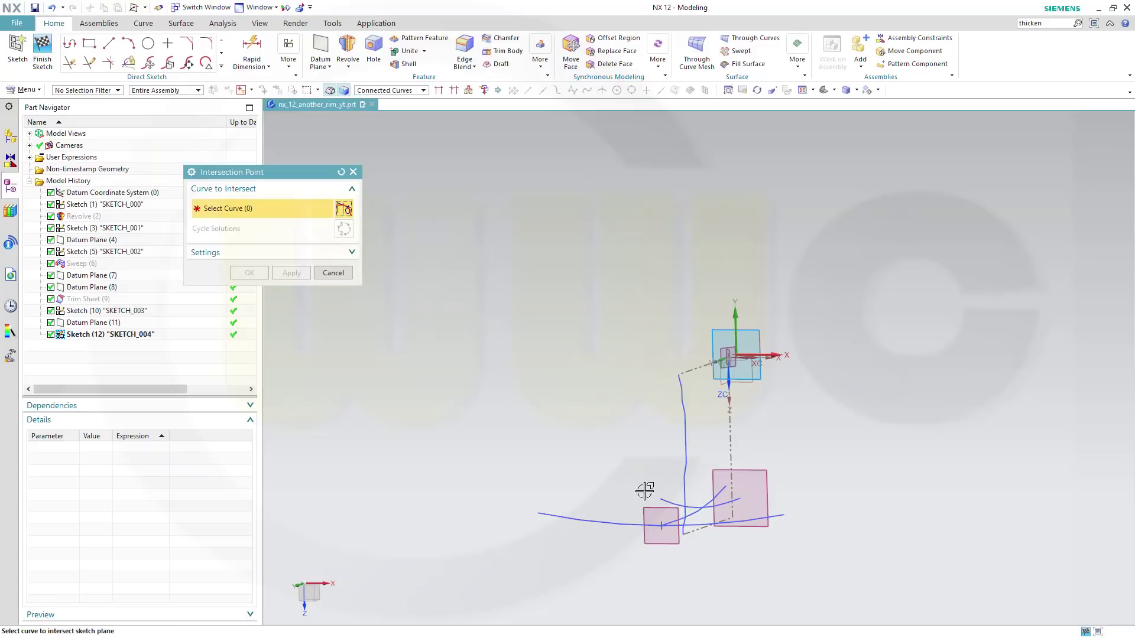
click(680, 505)
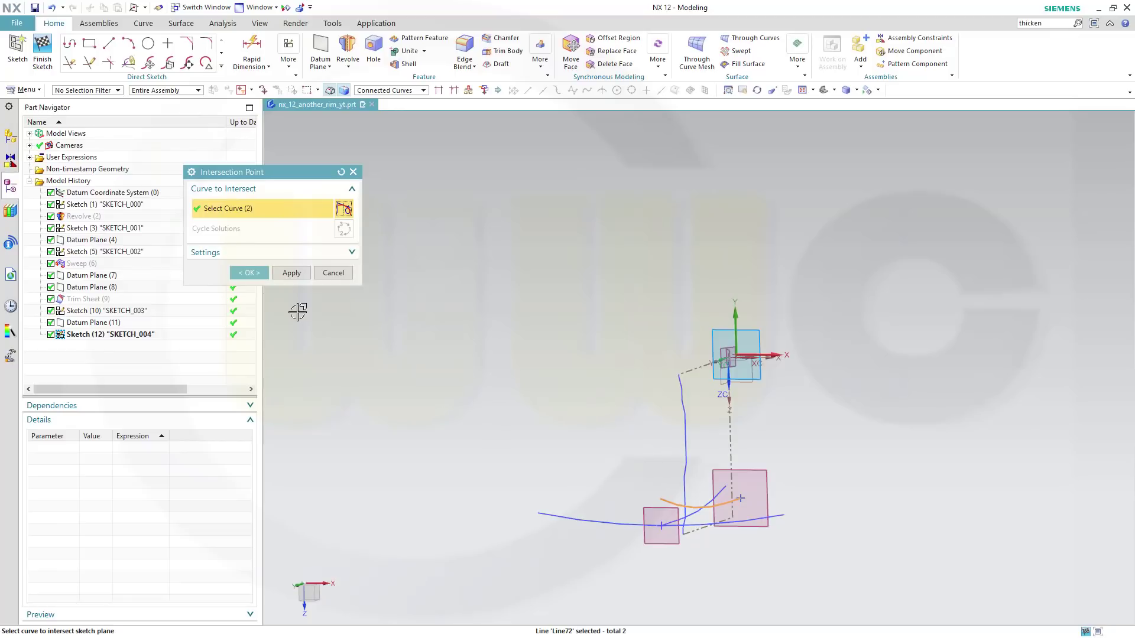
click(249, 272)
Sketch a wide arc bulging away from the wheel centre, with endpoints at equal height and passing through the intersection point
mouse_move(742, 453)
middle_down()
mouse_move(809, 503)
mouse_move(702, 496)
mouse_move(671, 506)
middle_up()
click(128, 43)
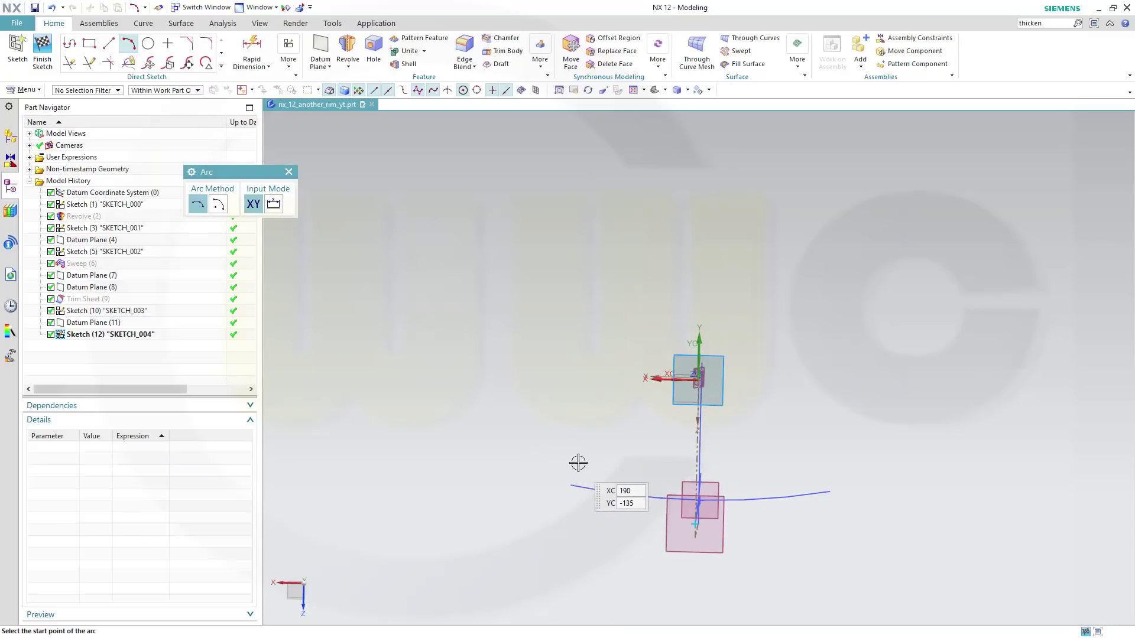
key(Escape)
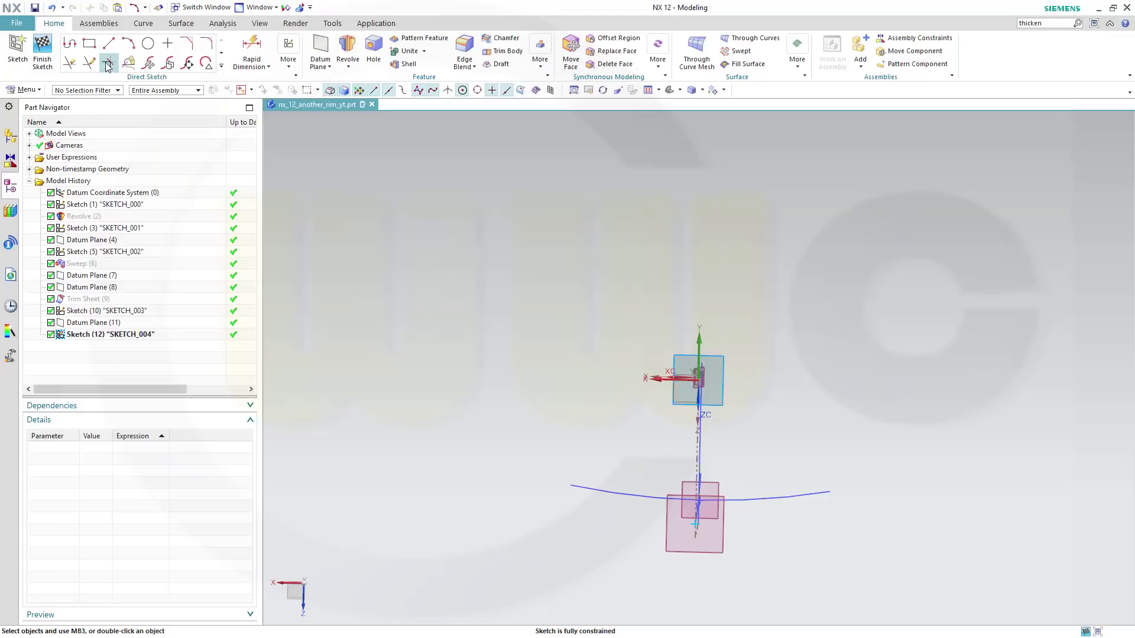
click(128, 43)
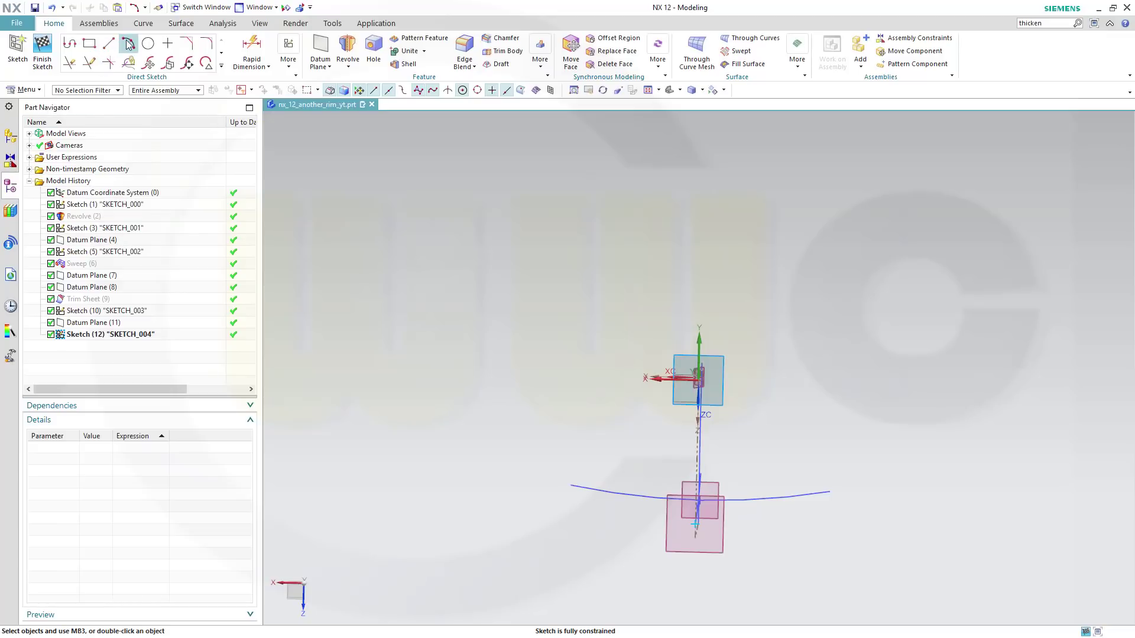
click(575, 462)
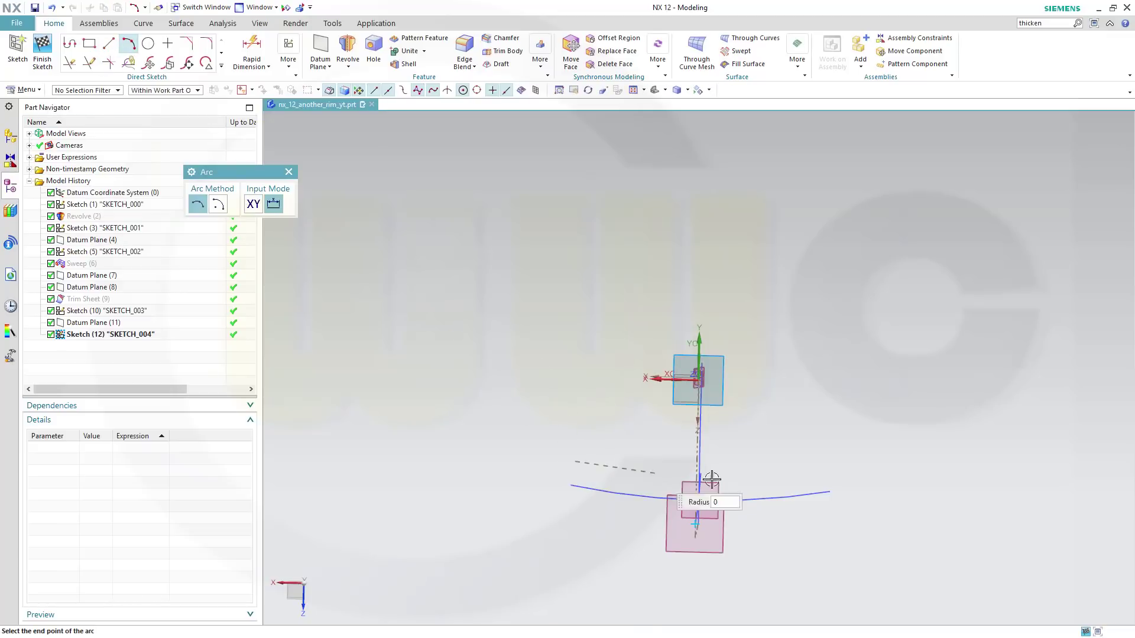
click(841, 470)
scroll(716, 519, up, 1)
middle_drag(699, 540, 658, 527)
click(660, 527)
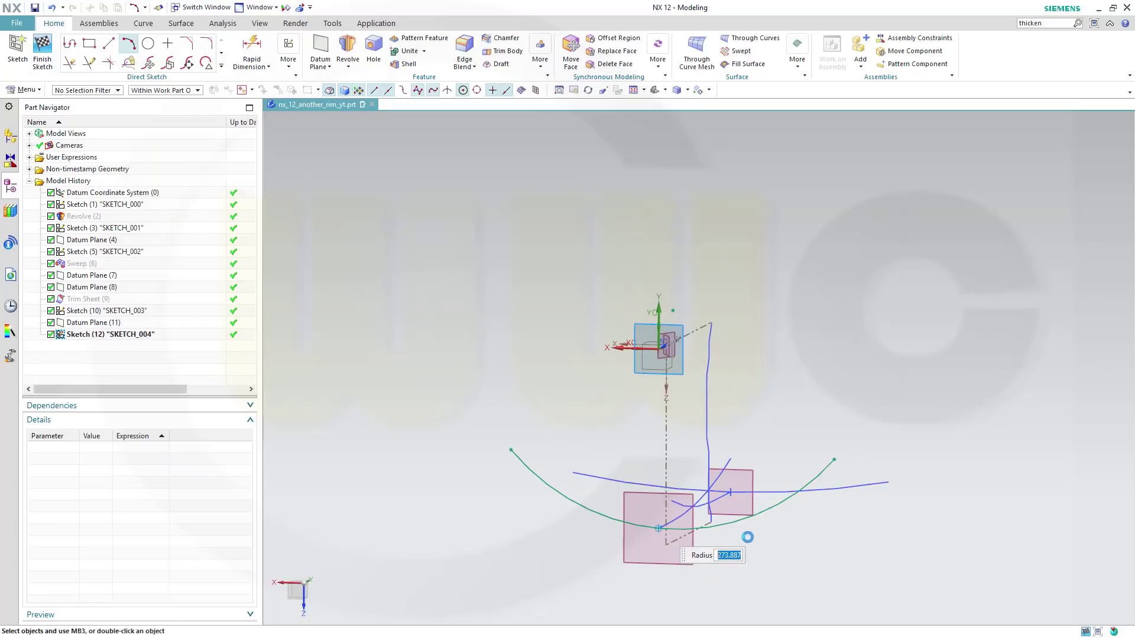
Draw a horizontal line joining the arc's two endpoints and convert it to reference
click(109, 44)
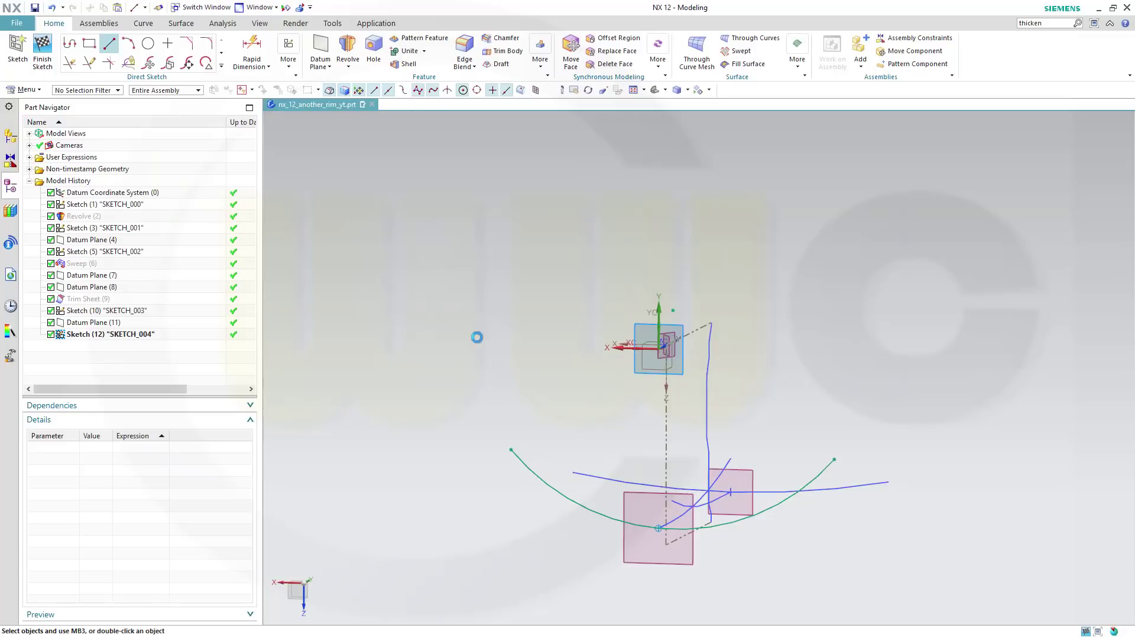
click(510, 450)
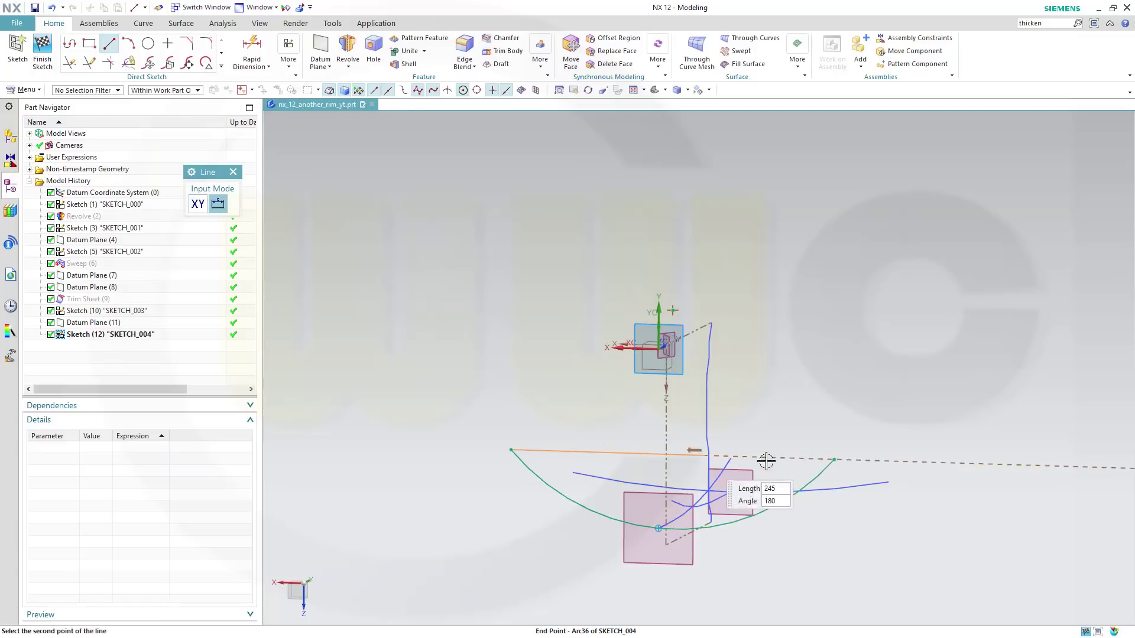
click(833, 459)
key(Escape)
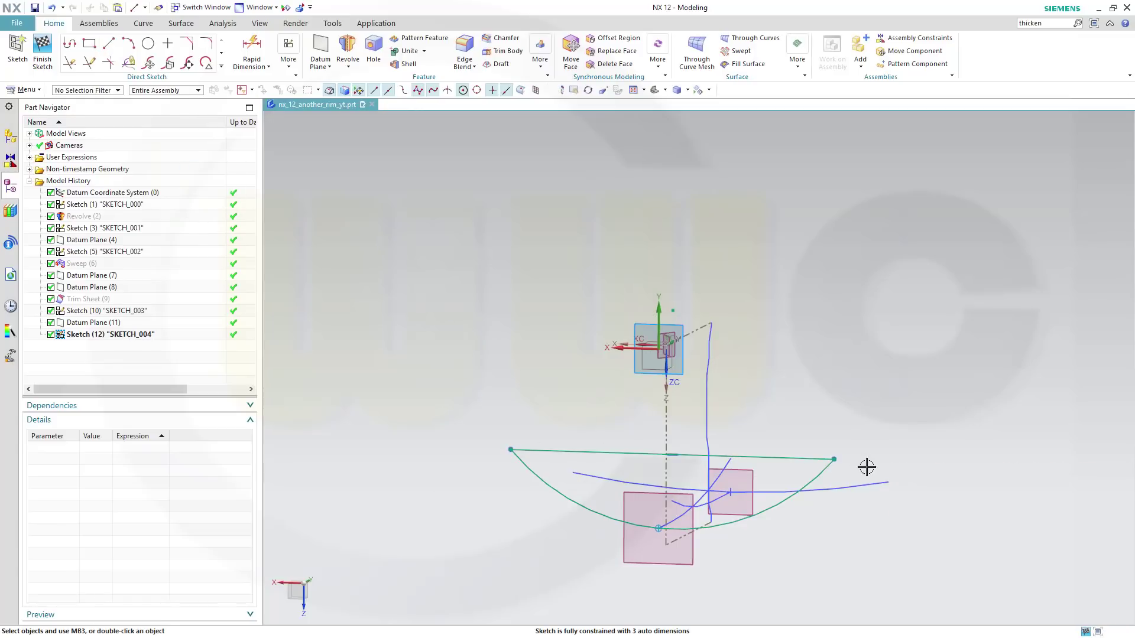
click(780, 453)
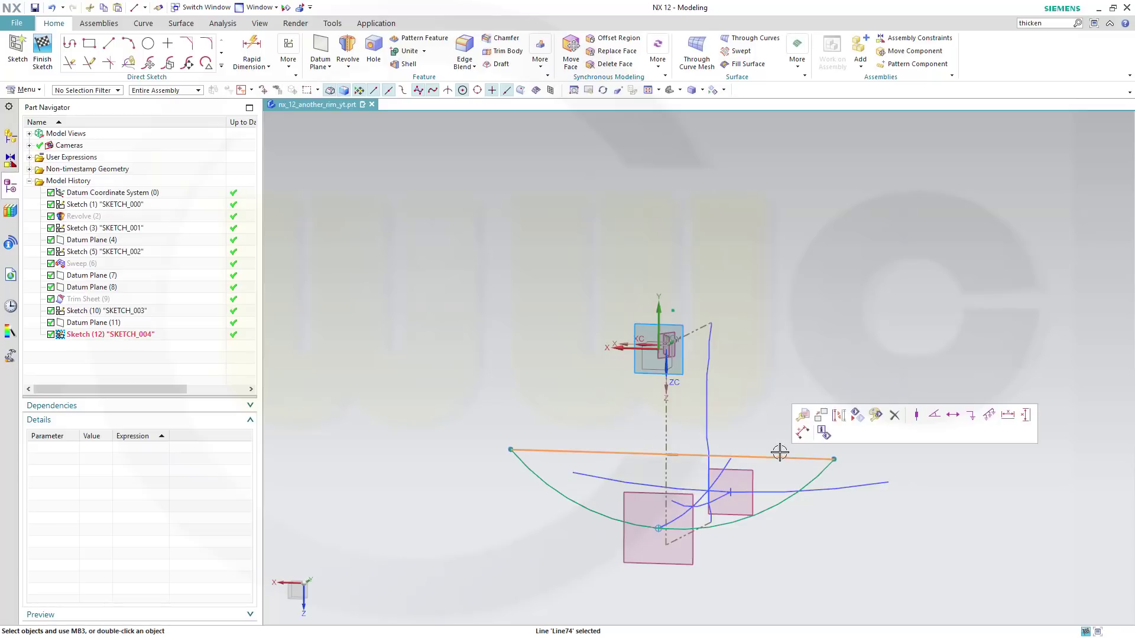
click(822, 416)
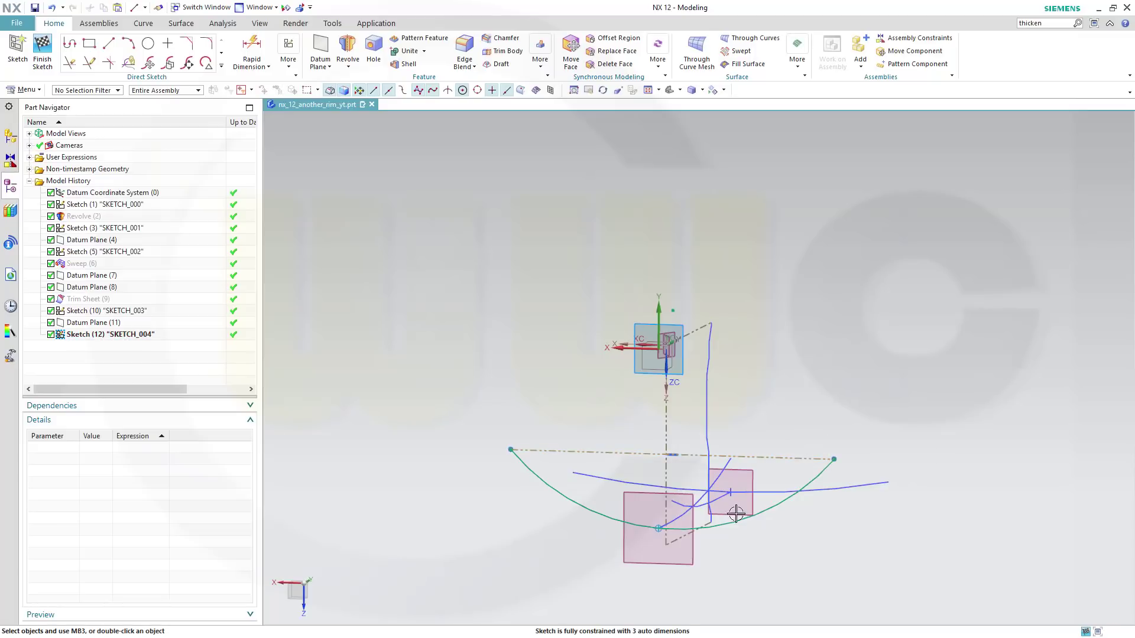
Align the reference line's midpoint vertically with the guide's start point, flatten the arc by moving the line toward that point, and finish the sketch
middle_drag(733, 508, 767, 501)
mouse_move(761, 492)
middle_down()
mouse_move(732, 479)
mouse_move(717, 486)
middle_up()
click(675, 503)
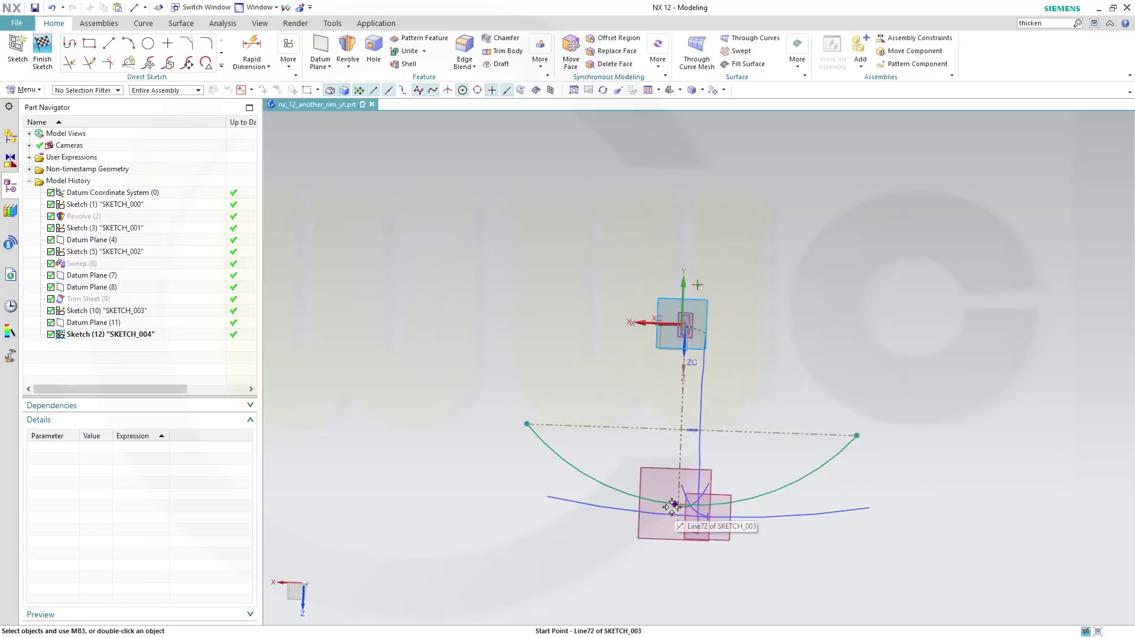
click(692, 431)
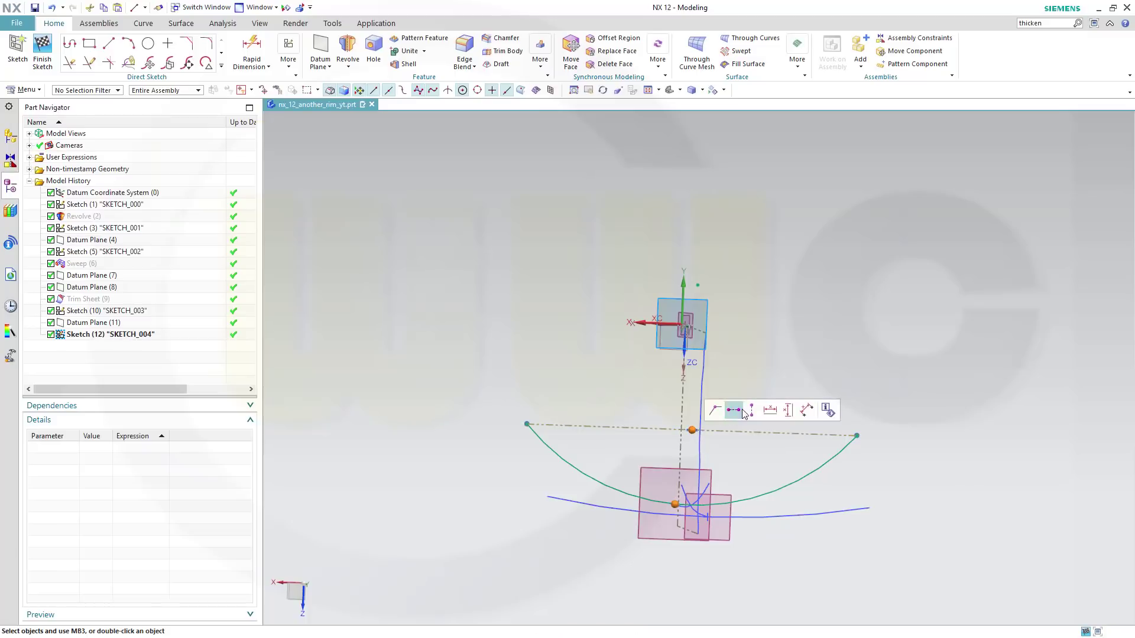
click(737, 410)
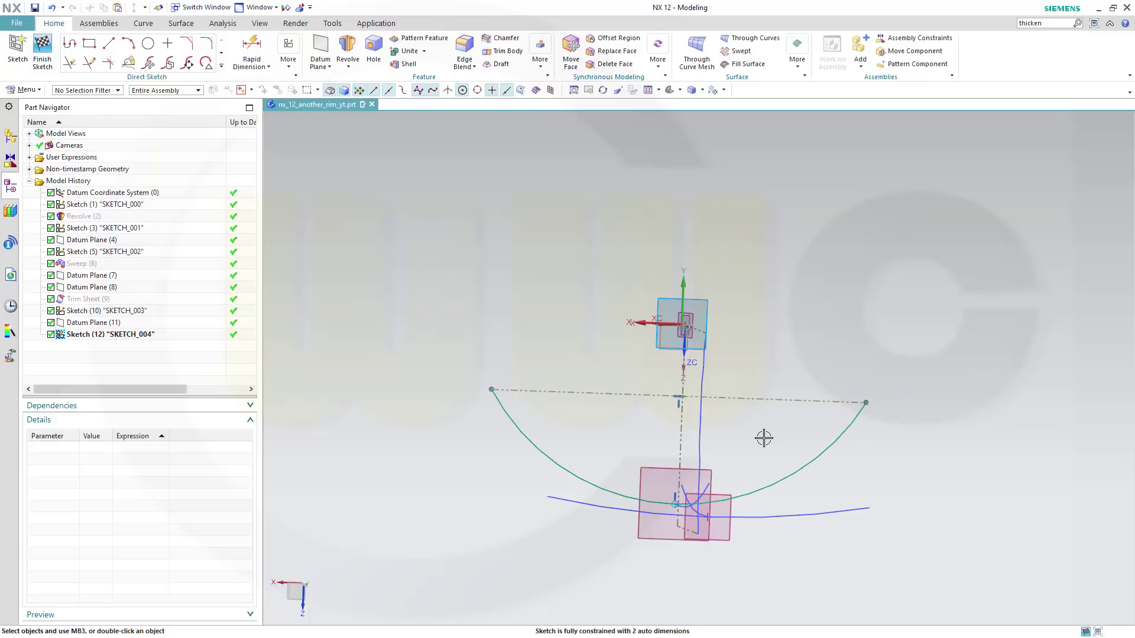
drag(718, 400, 710, 480)
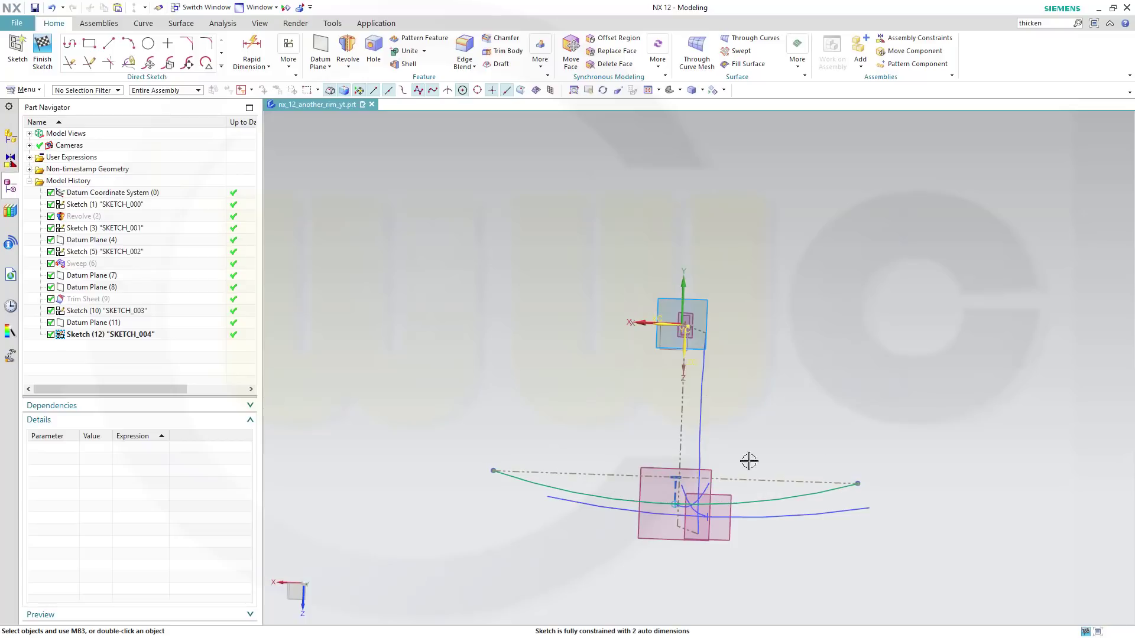
click(43, 52)
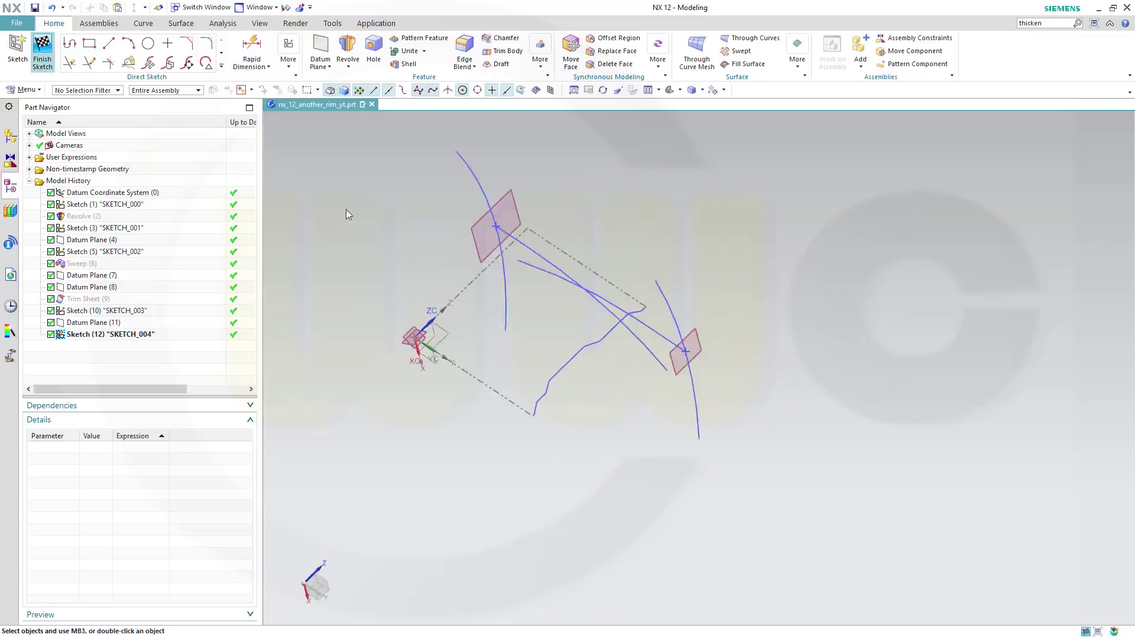
Edit the first spoke section sketch to vertically align its reference line's midpoint with the guide's endpoint, and finish the sketch
double_click(681, 412)
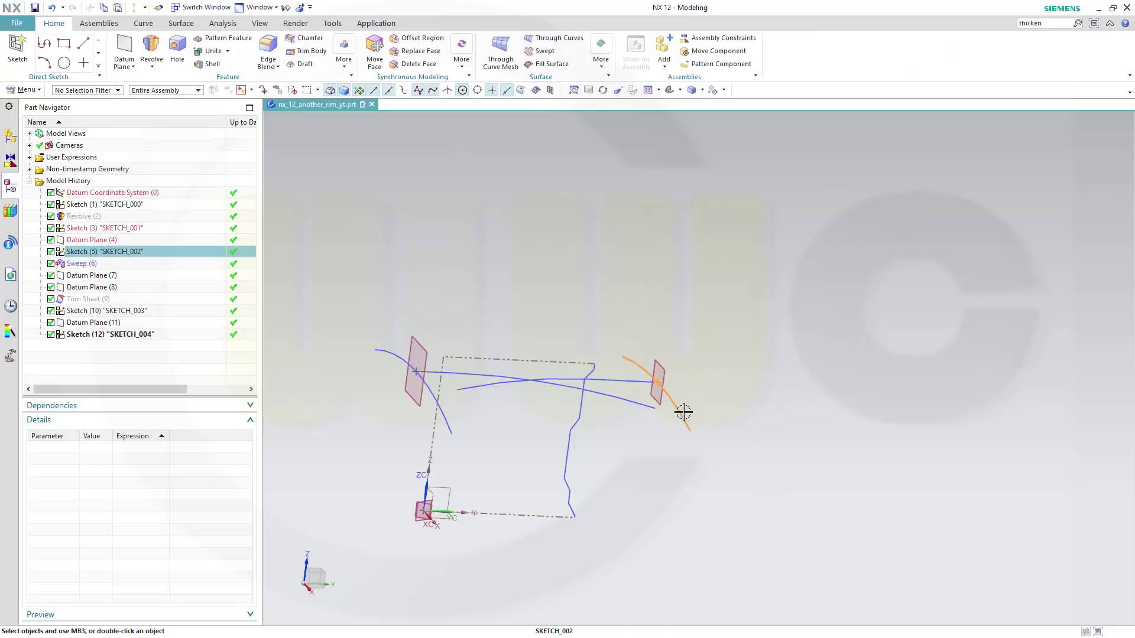
middle_drag(792, 453, 783, 494)
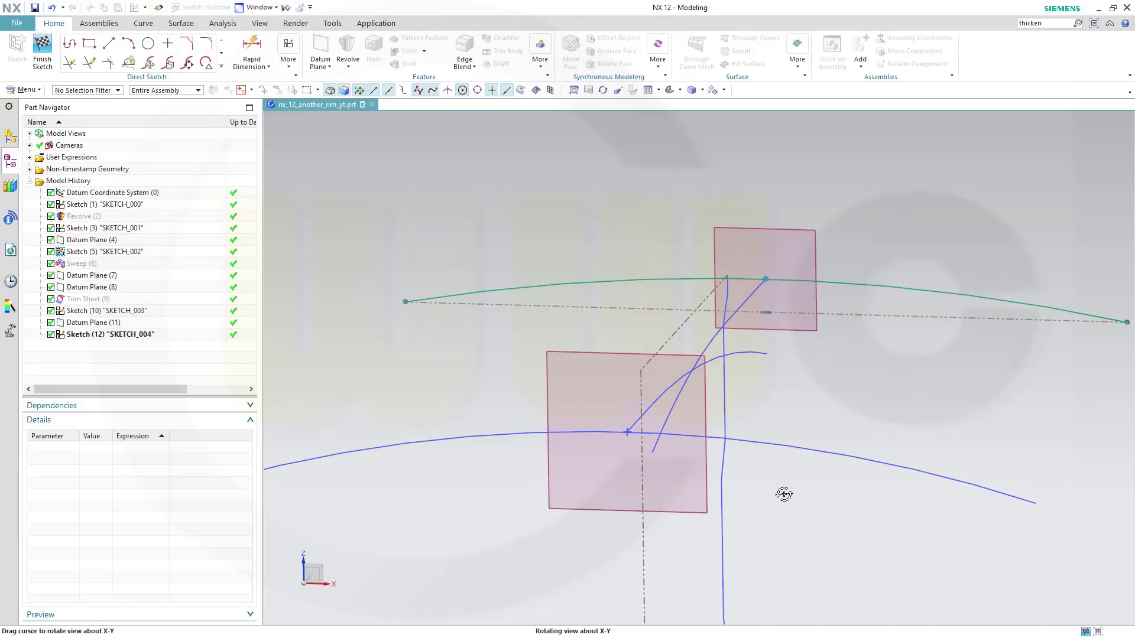
click(765, 279)
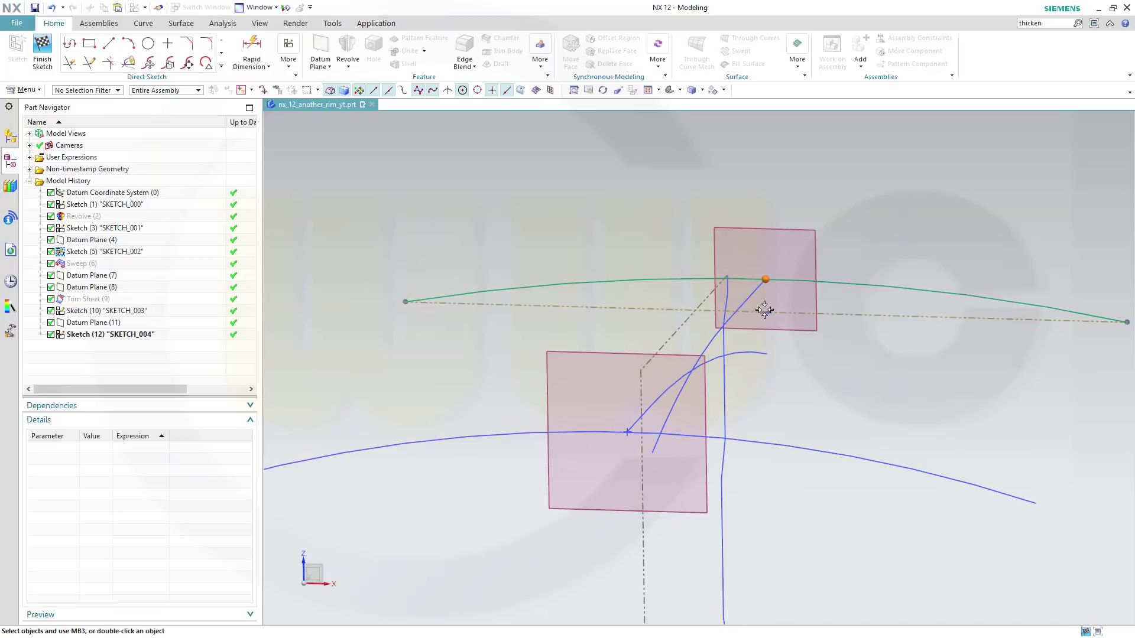
click(824, 289)
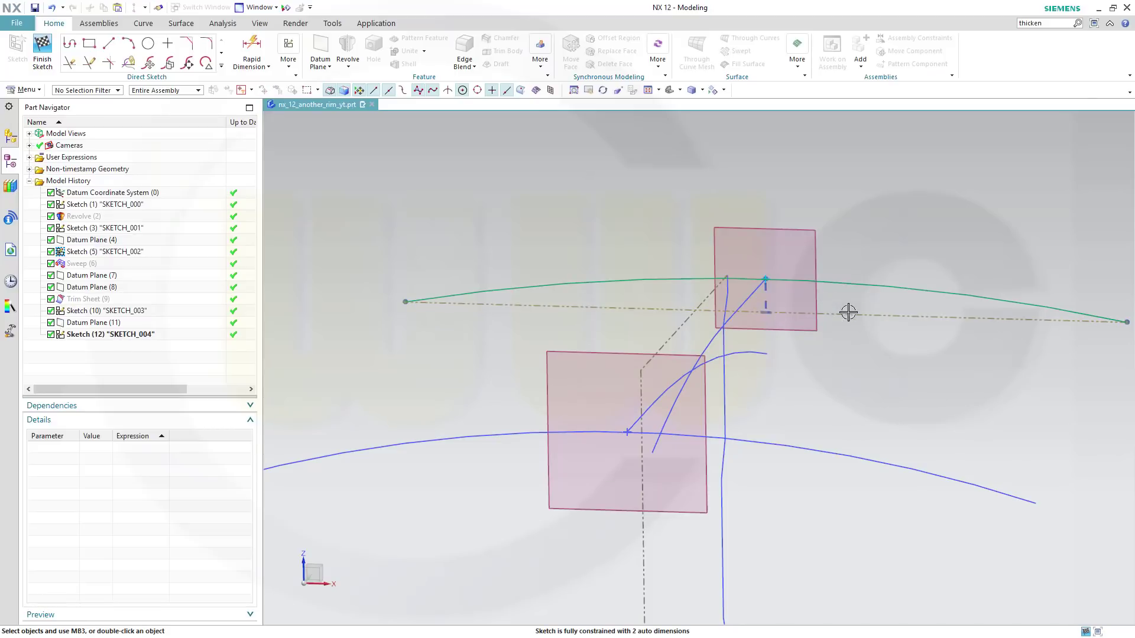
click(42, 50)
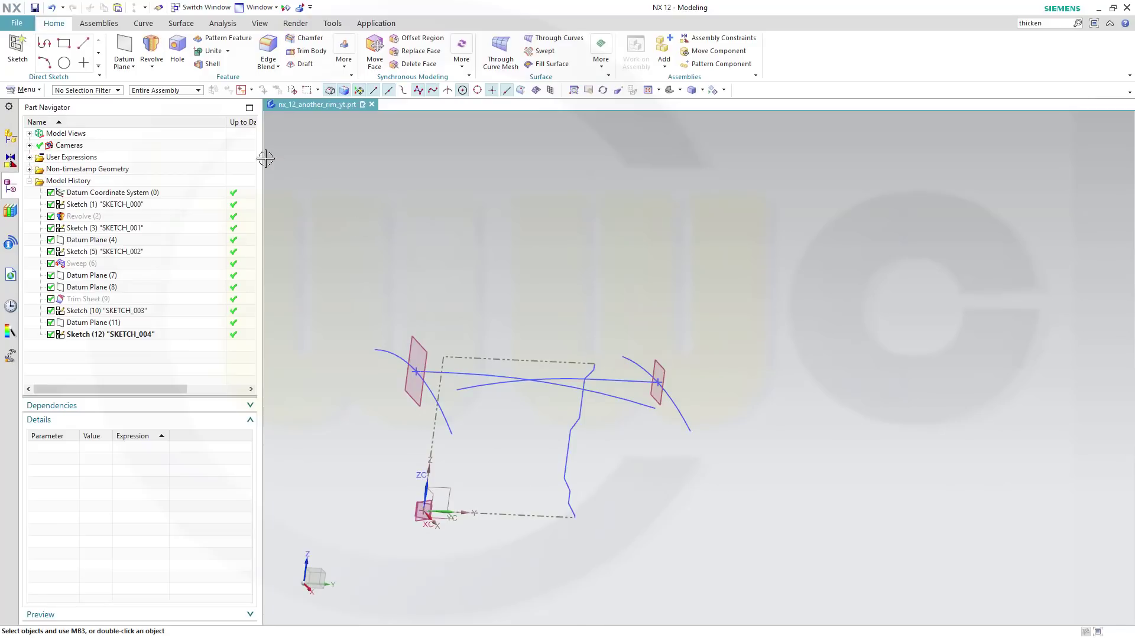
Sweep the wide arc section along the new curved guide, with no offsets, to create the second spoke surface
click(344, 59)
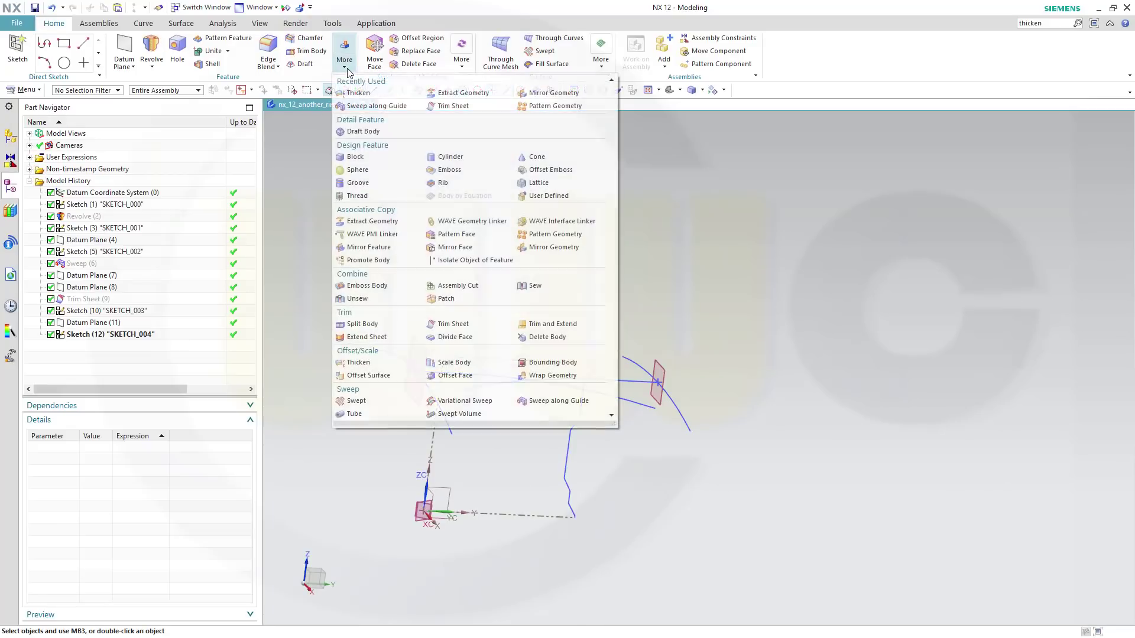
click(556, 401)
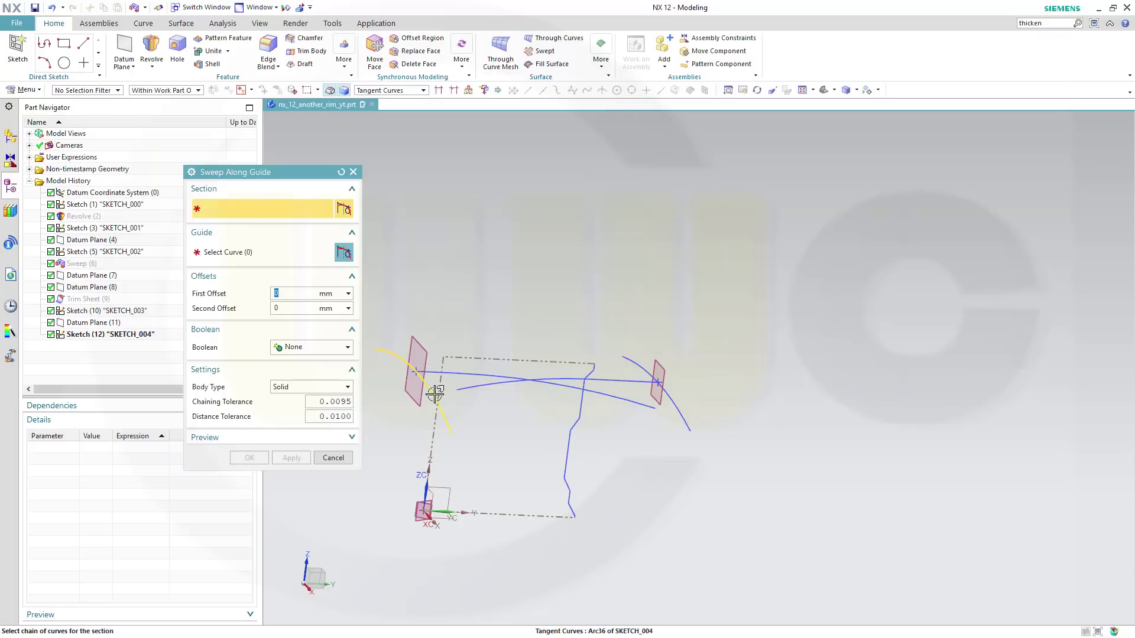
click(435, 393)
click(192, 251)
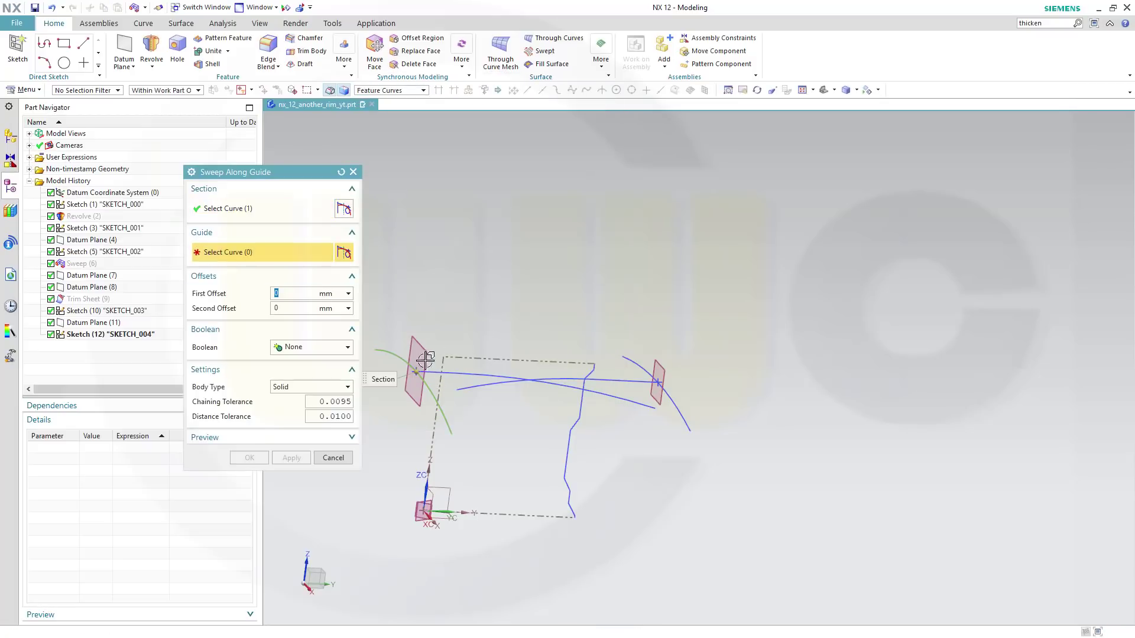
click(464, 375)
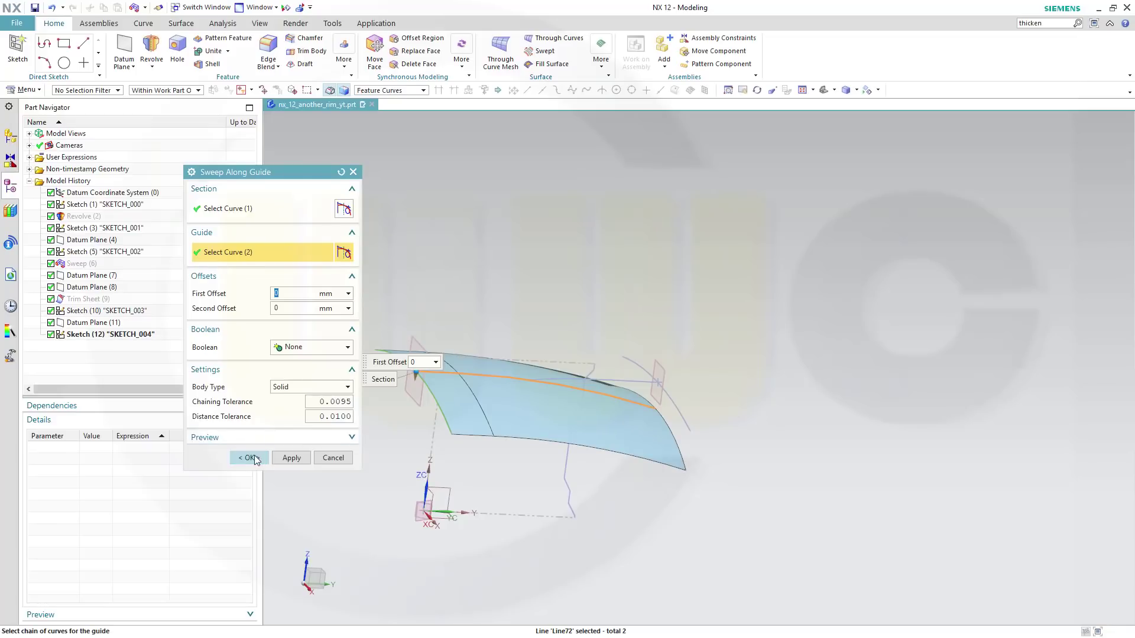
click(249, 457)
middle_drag(616, 471, 615, 476)
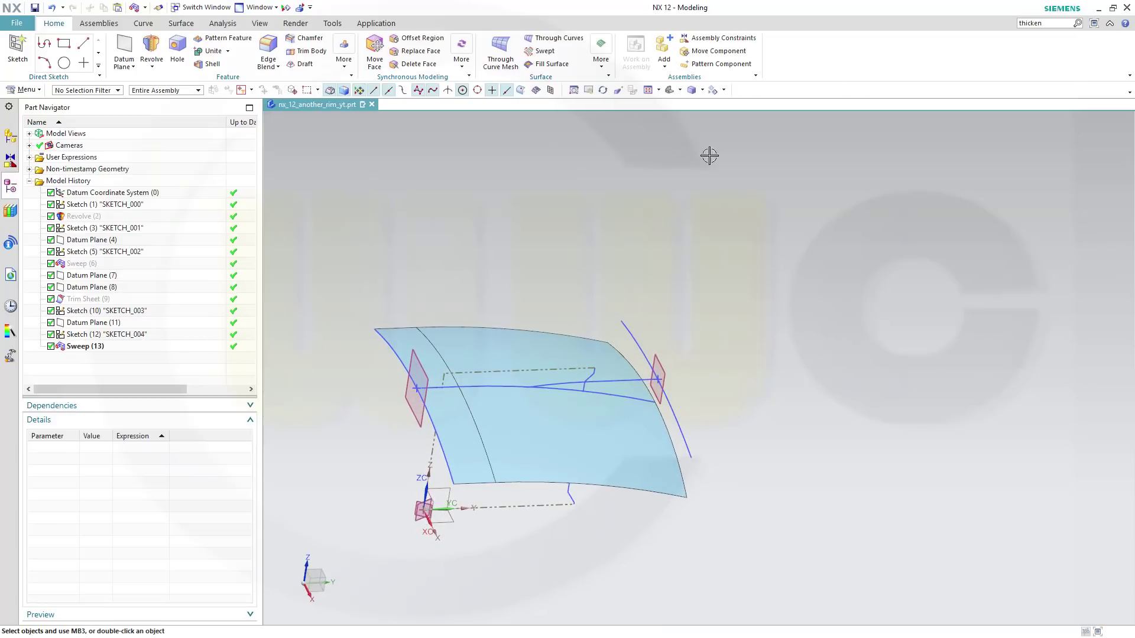
Show the hidden trimmed sheet body of the first spoke alongside the new swept surface
click(713, 95)
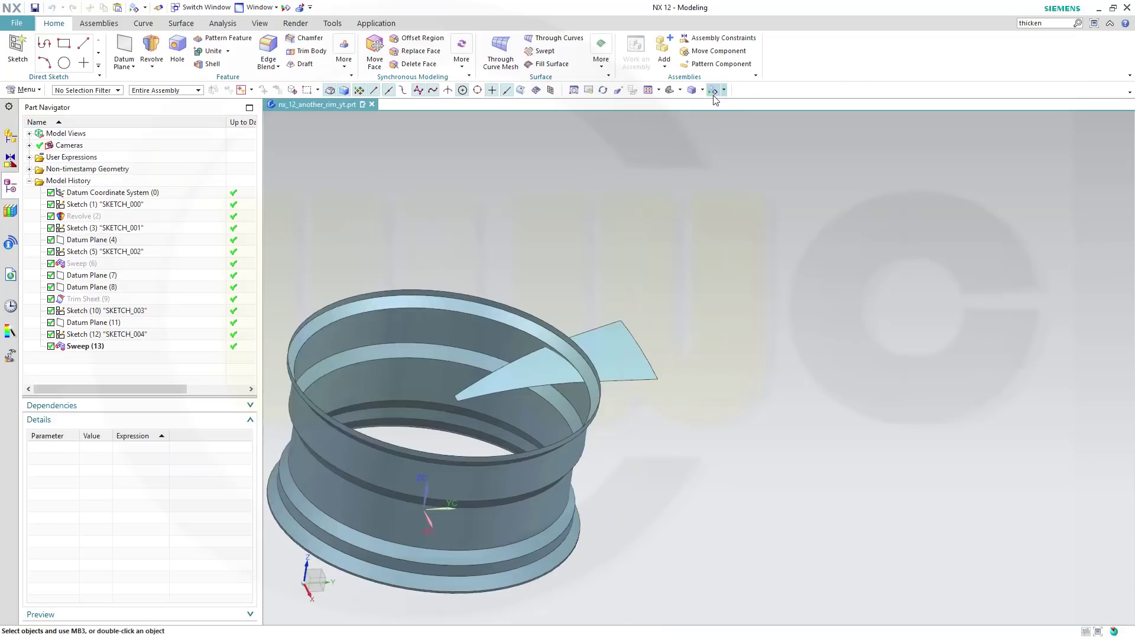
click(618, 358)
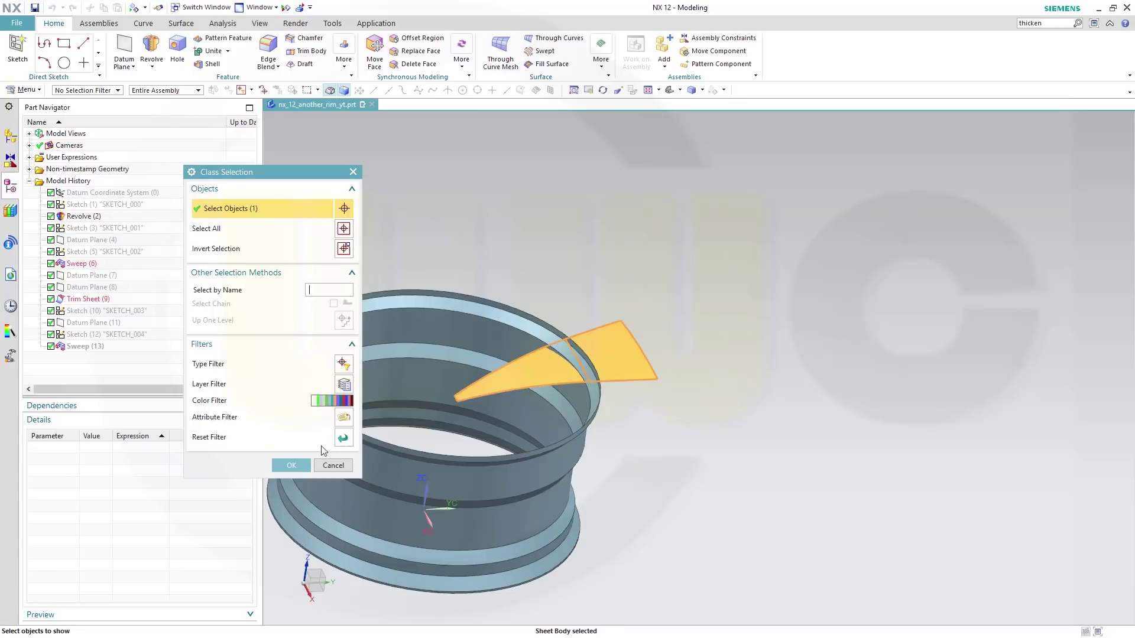
click(293, 464)
middle_drag(659, 542, 668, 502)
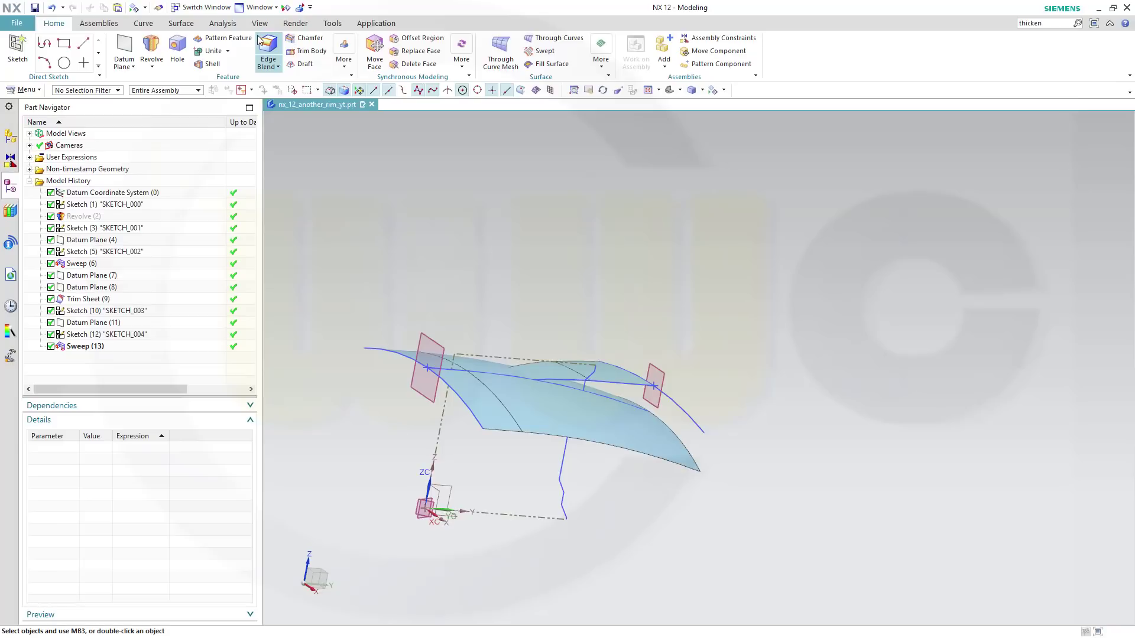
Trim the new swept sheet with the angled datum plane and the YZ plane, keeping the selected wedge-shaped region between them
click(344, 64)
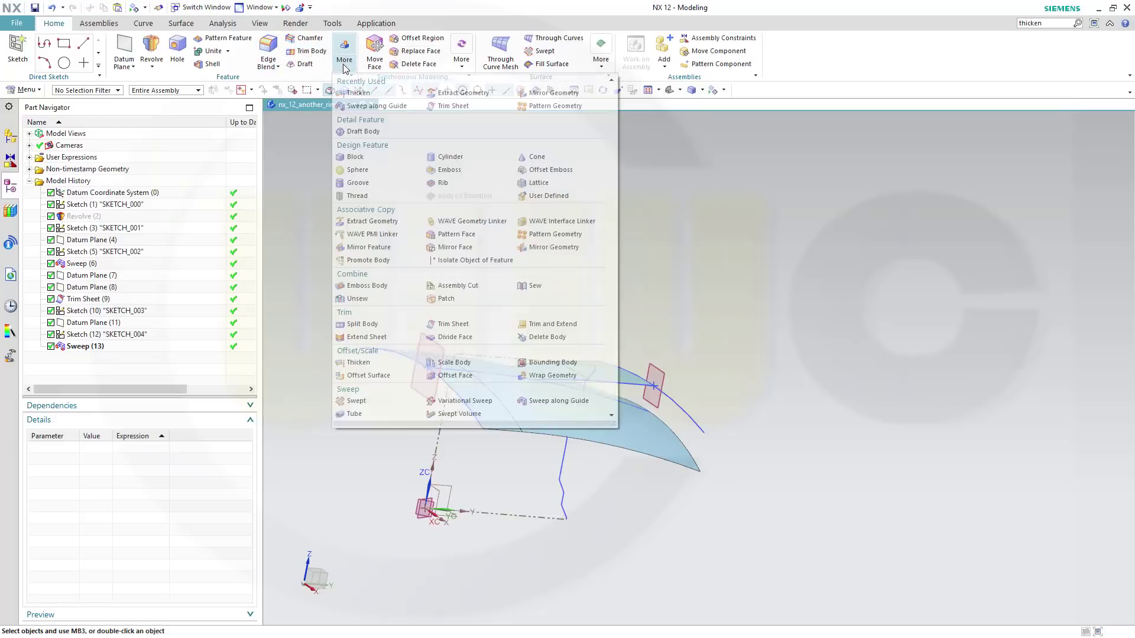
click(438, 325)
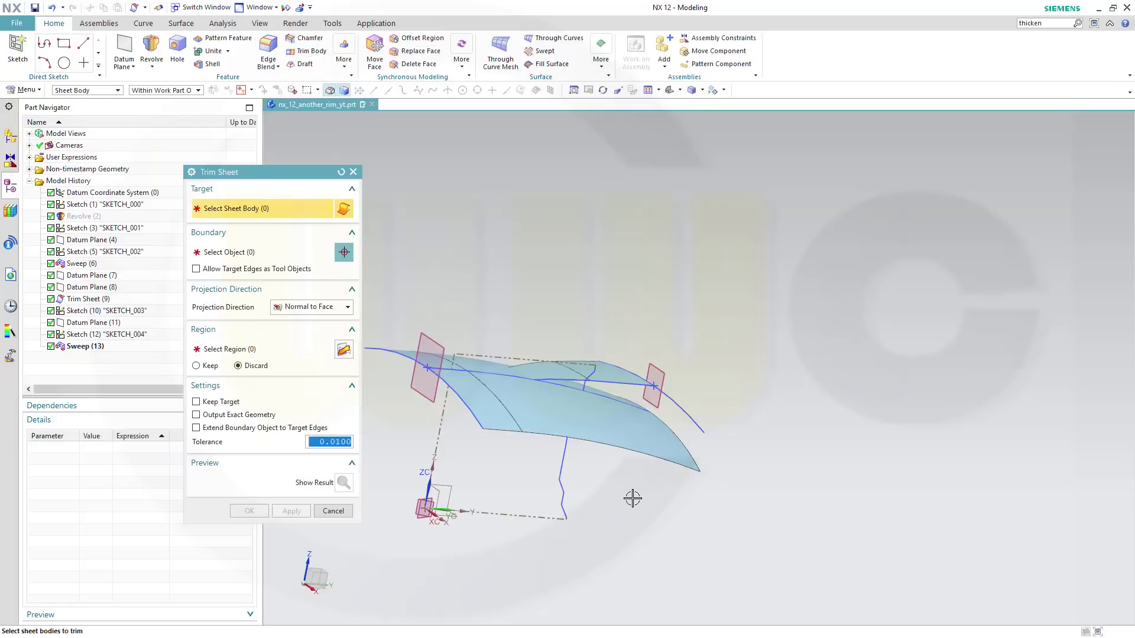
middle_drag(626, 527, 622, 545)
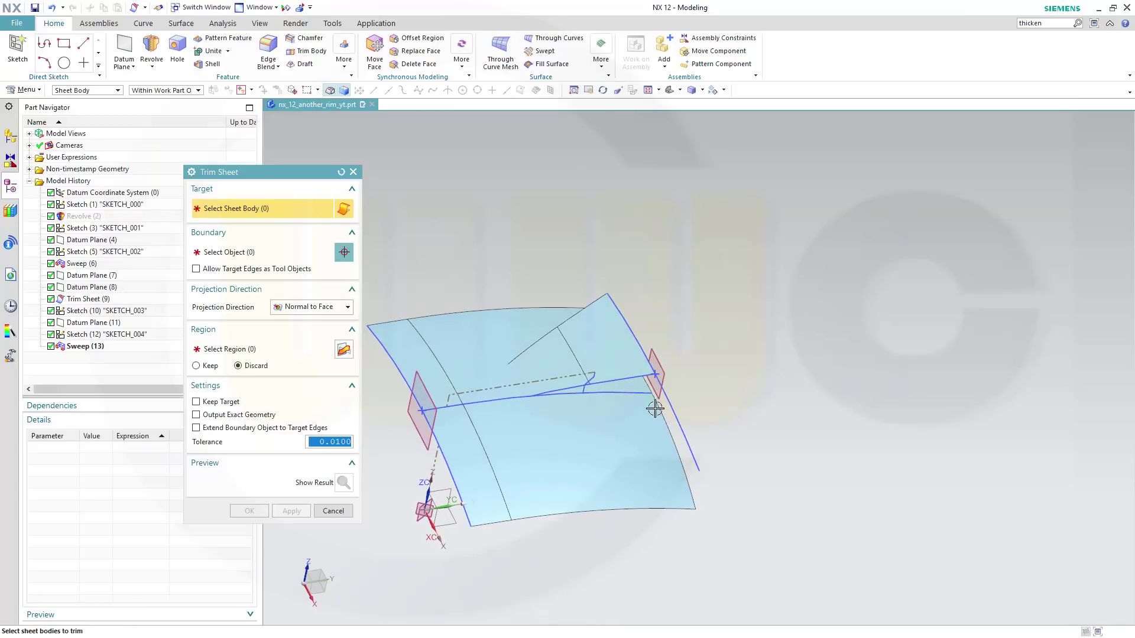
click(630, 406)
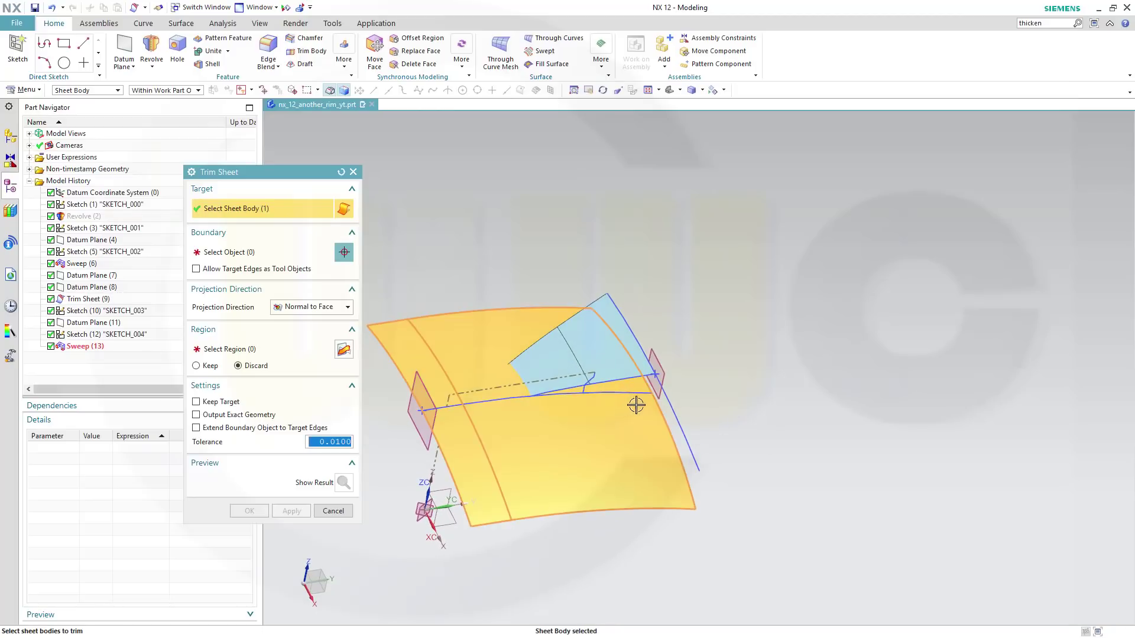
click(228, 253)
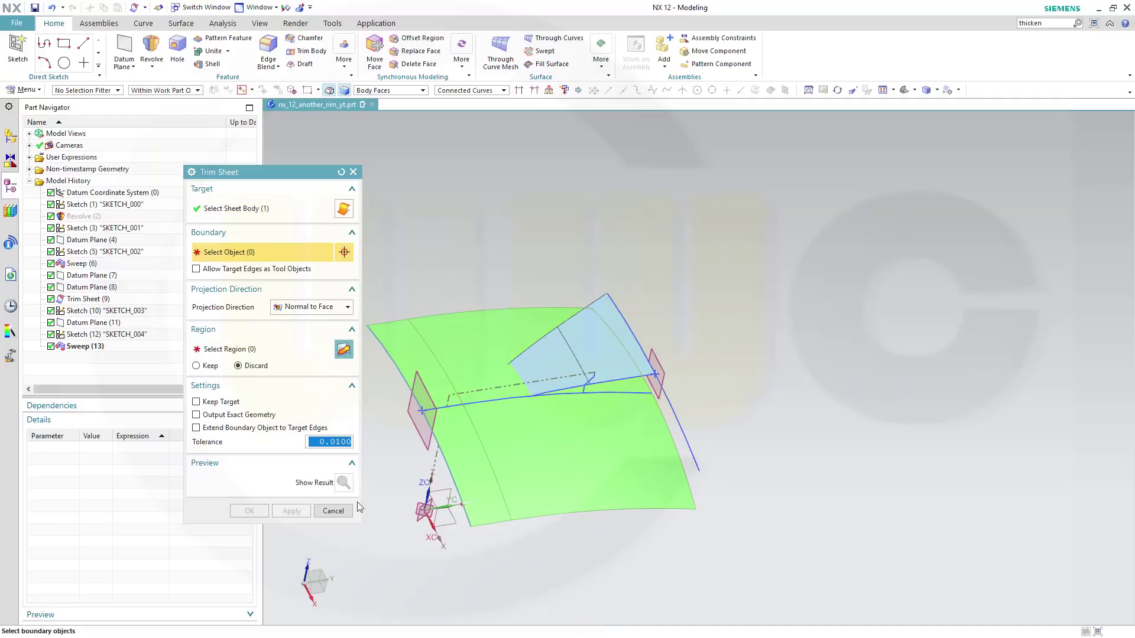
scroll(406, 520, down, 2)
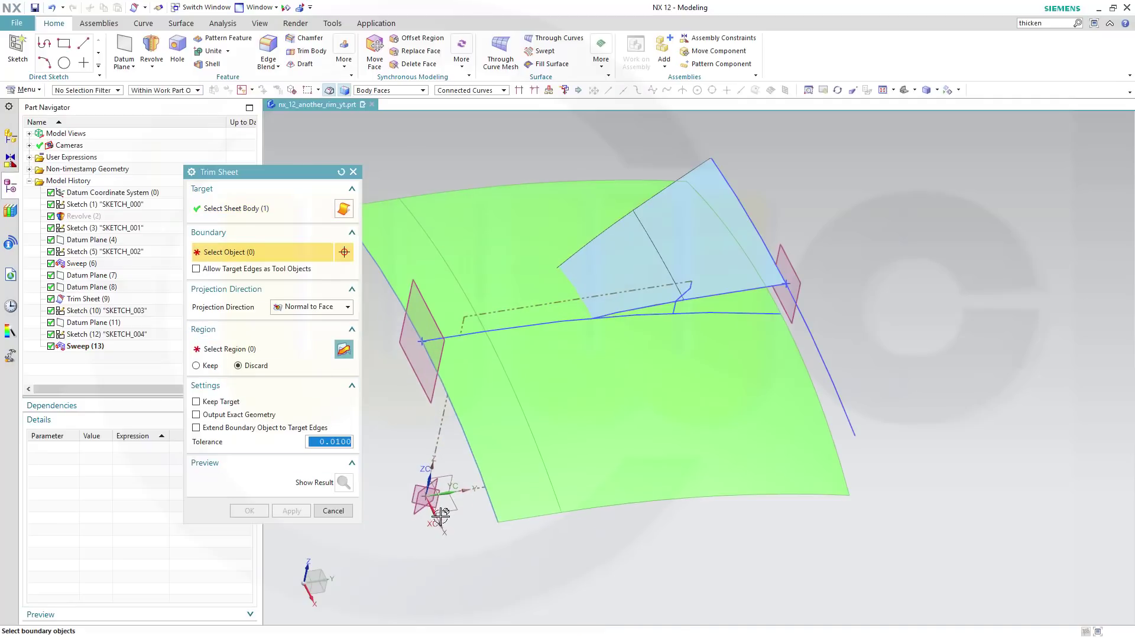
click(467, 481)
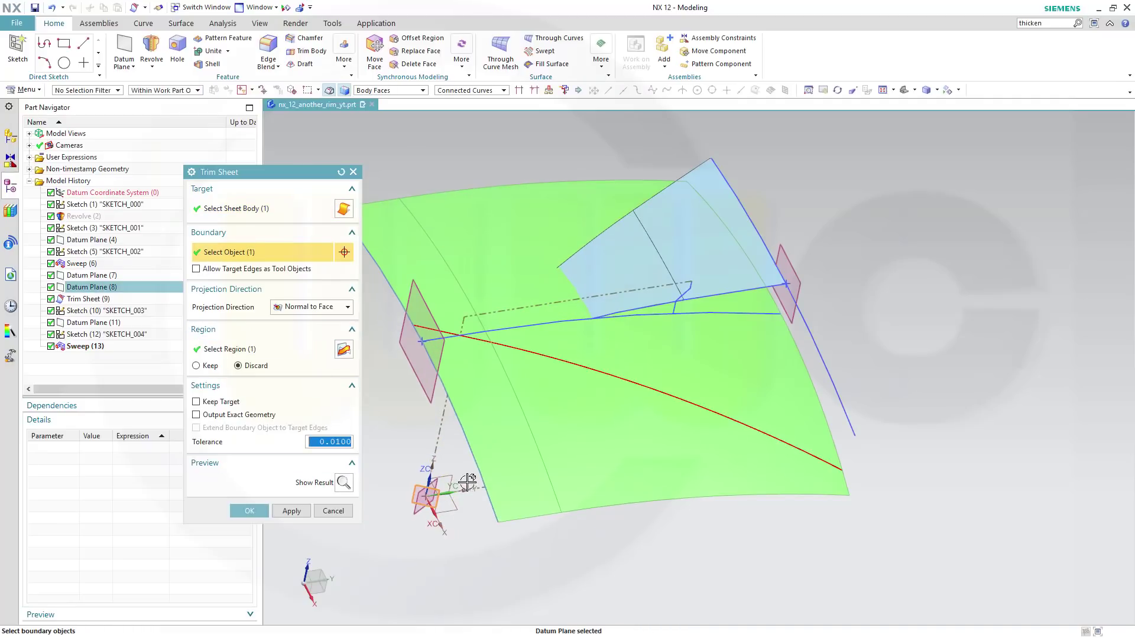
click(413, 346)
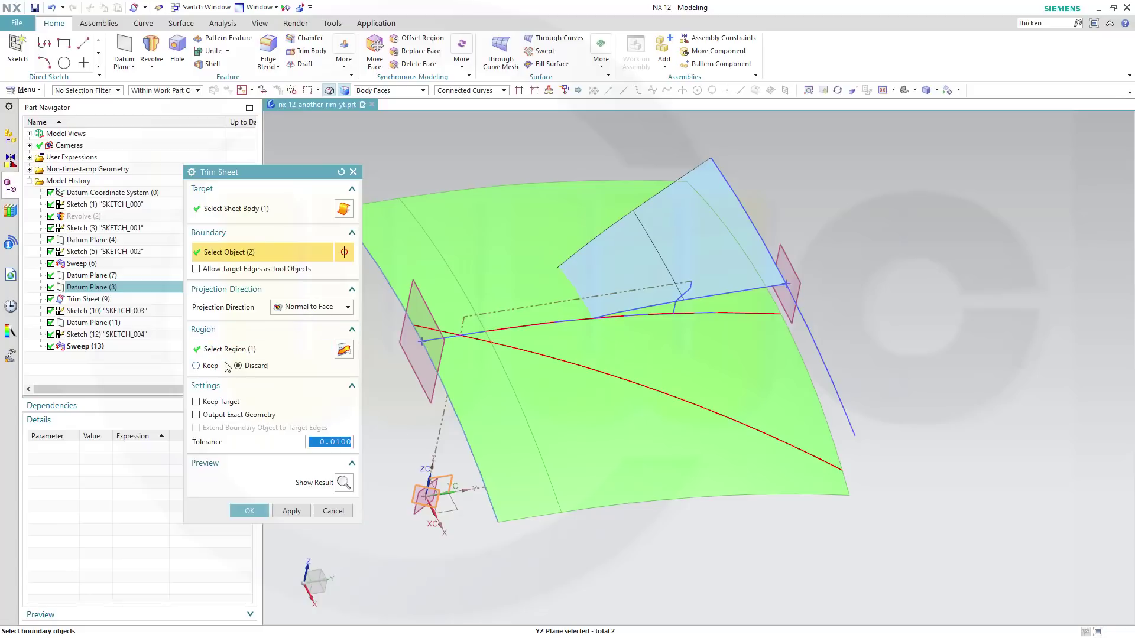
click(196, 366)
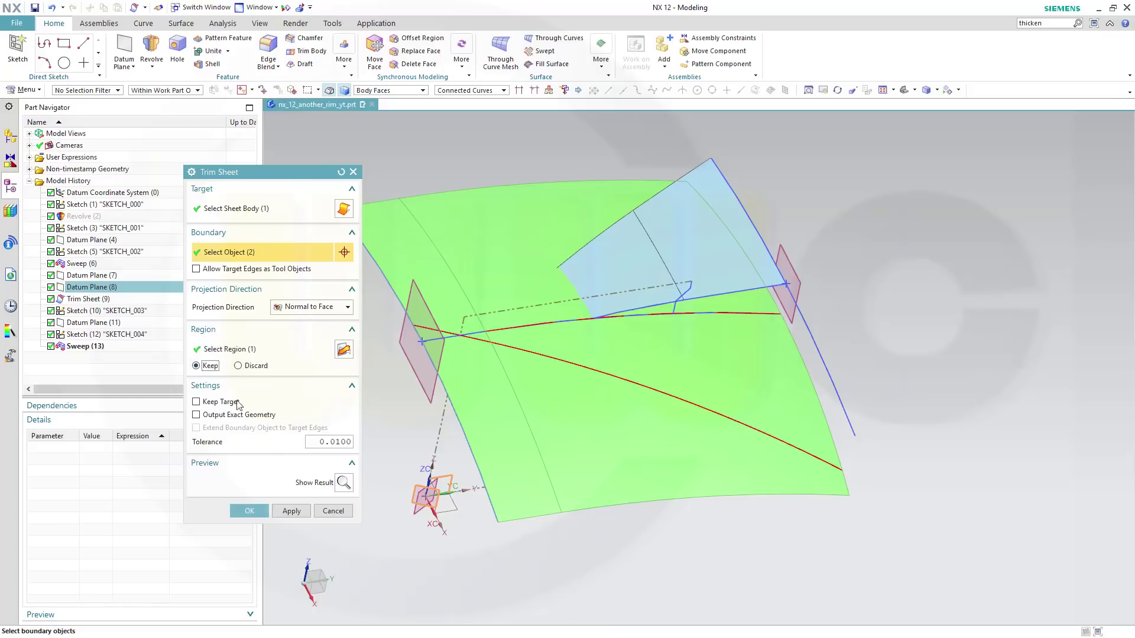
click(250, 511)
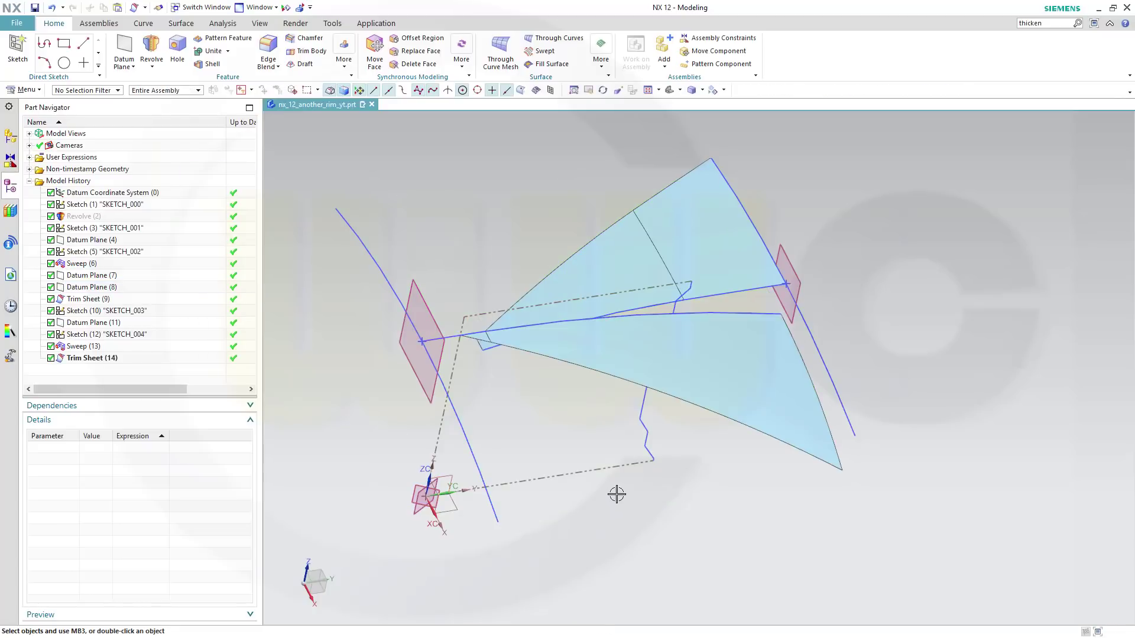
Sketch a horizontal line about 360 mm long on the YZ plane, just below the first spoke surface, and finish the sketch
middle_drag(616, 494, 575, 522)
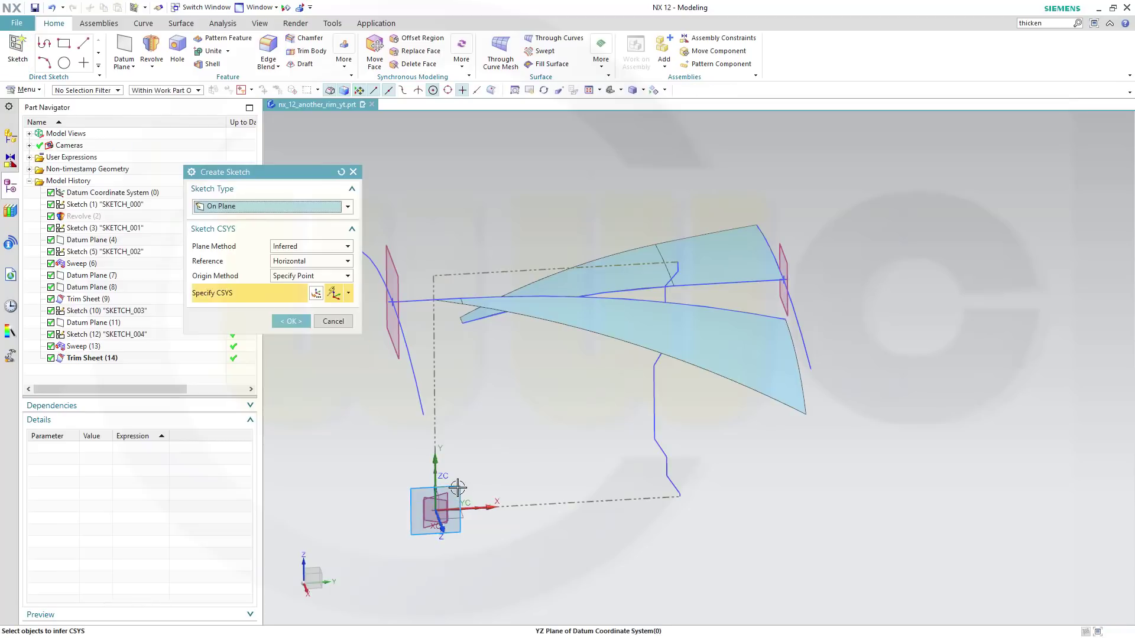
click(446, 499)
click(291, 323)
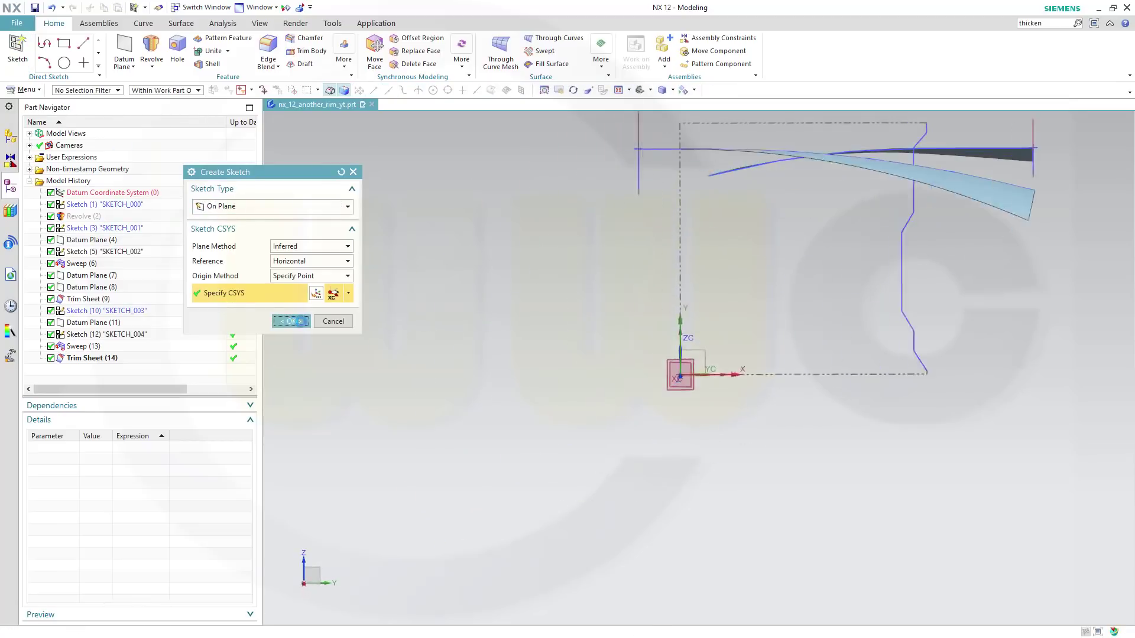
shift+middle_drag(788, 341, 710, 437)
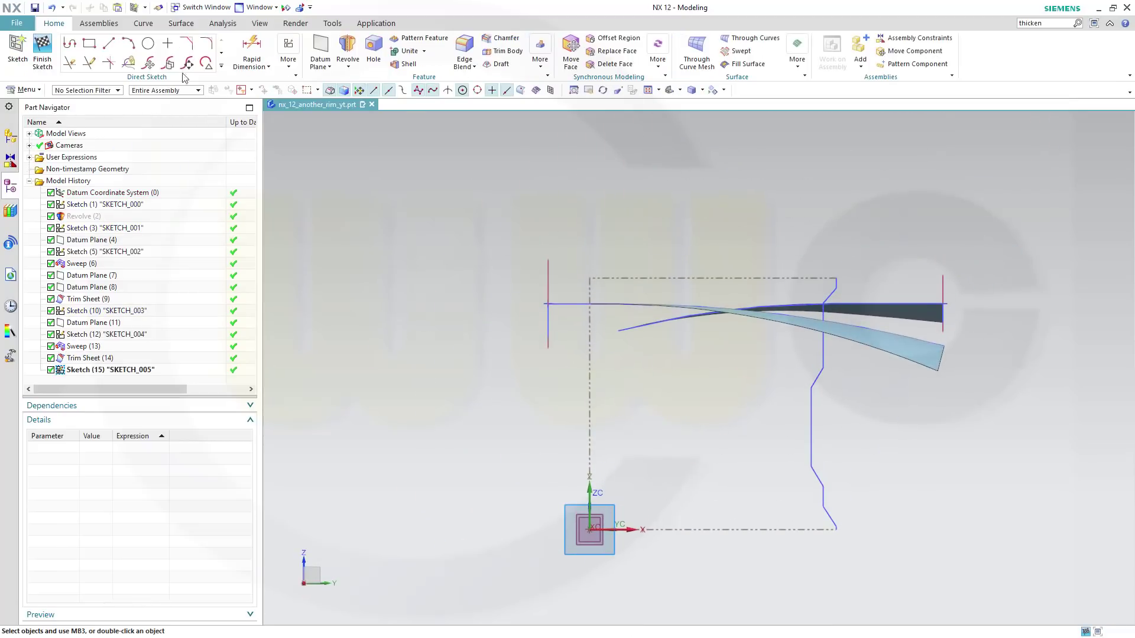
click(108, 42)
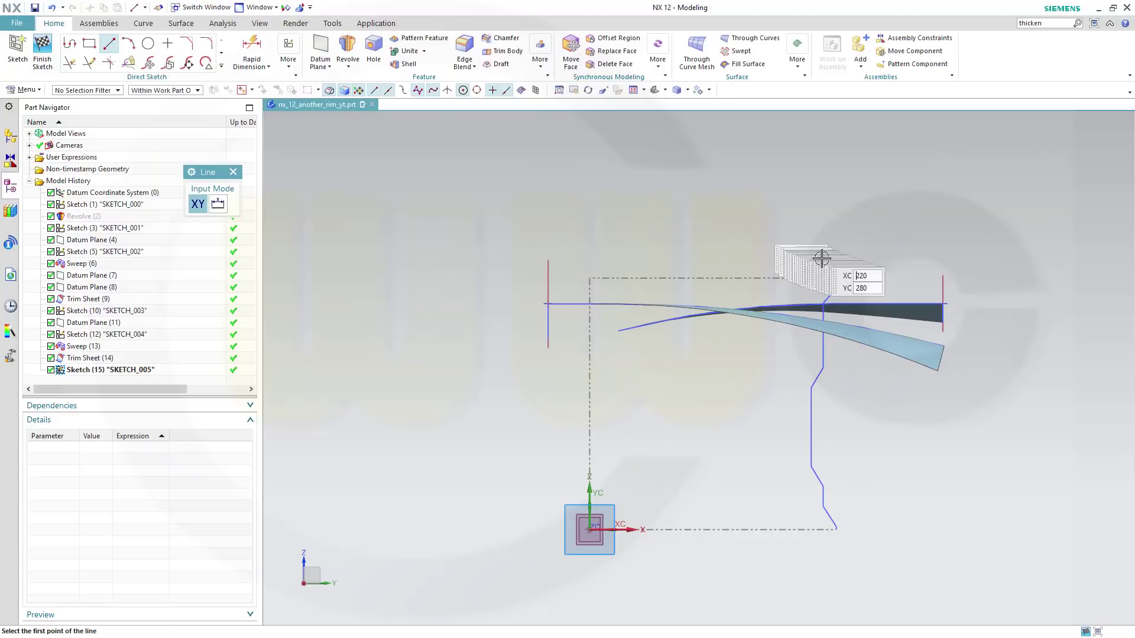
click(604, 346)
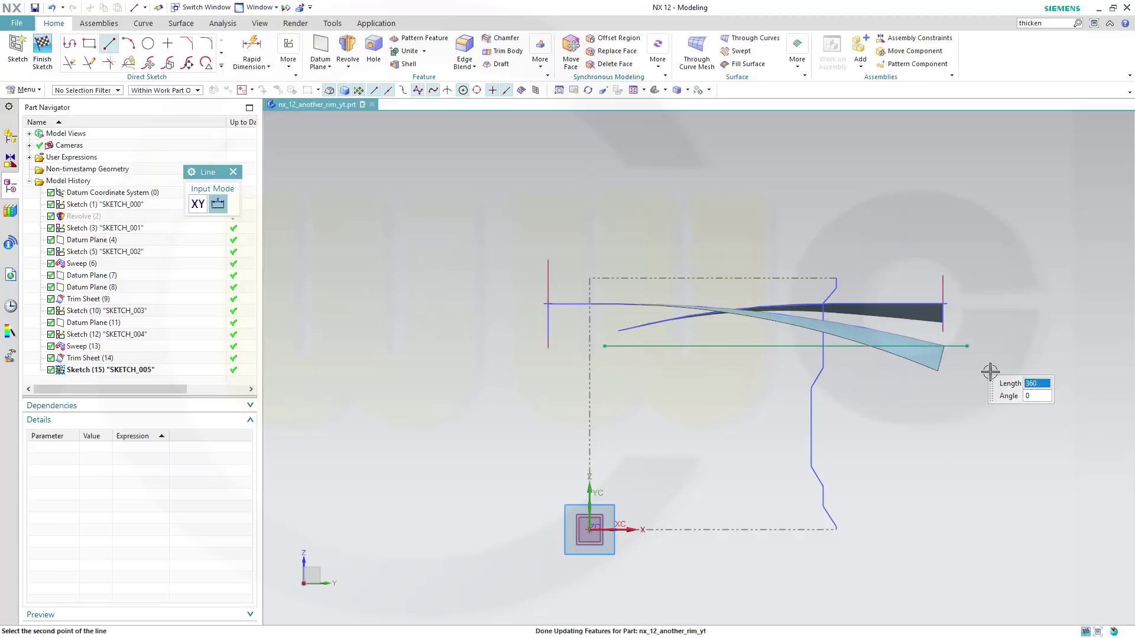
click(985, 395)
key(Escape)
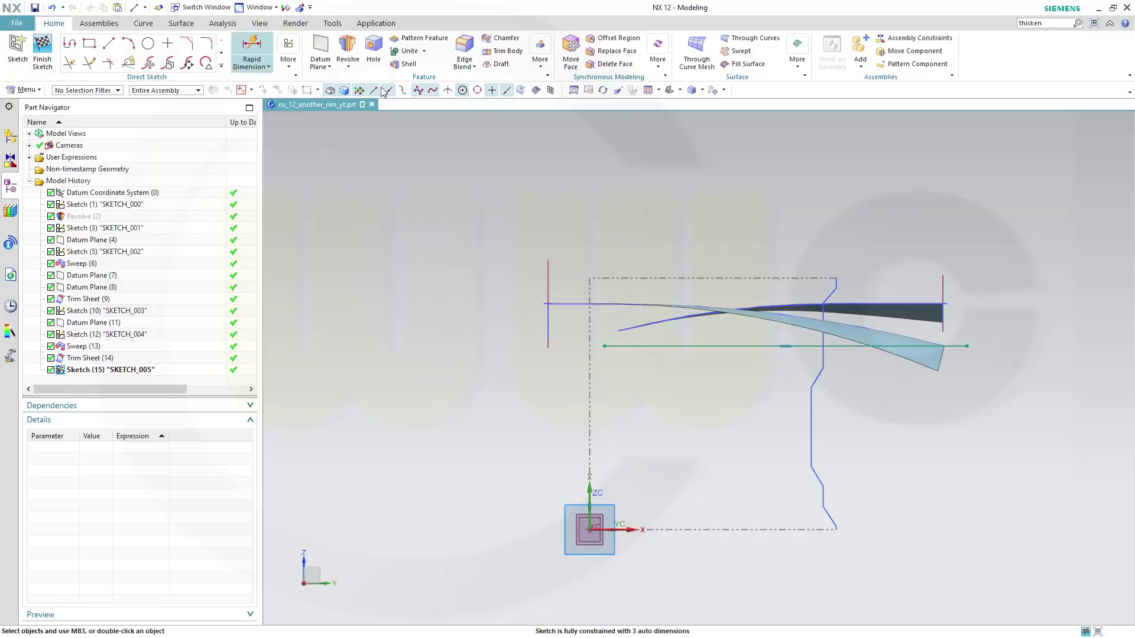
click(42, 52)
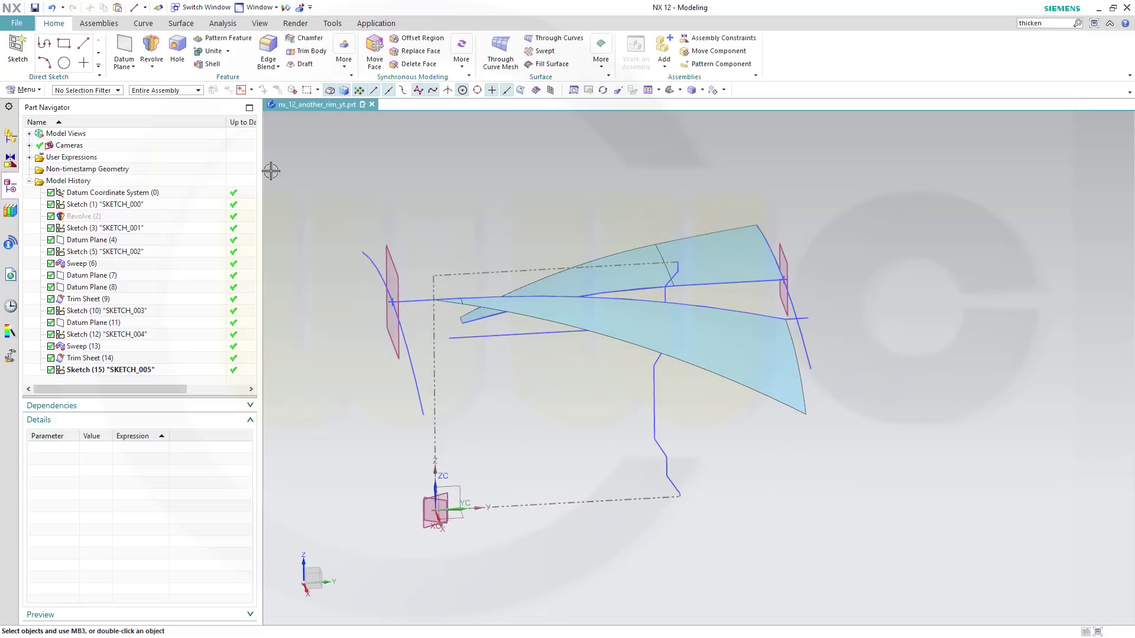
Extrude the horizontal sketch line along ZC from -60 mm to 75 mm, with no boolean
click(152, 67)
click(167, 79)
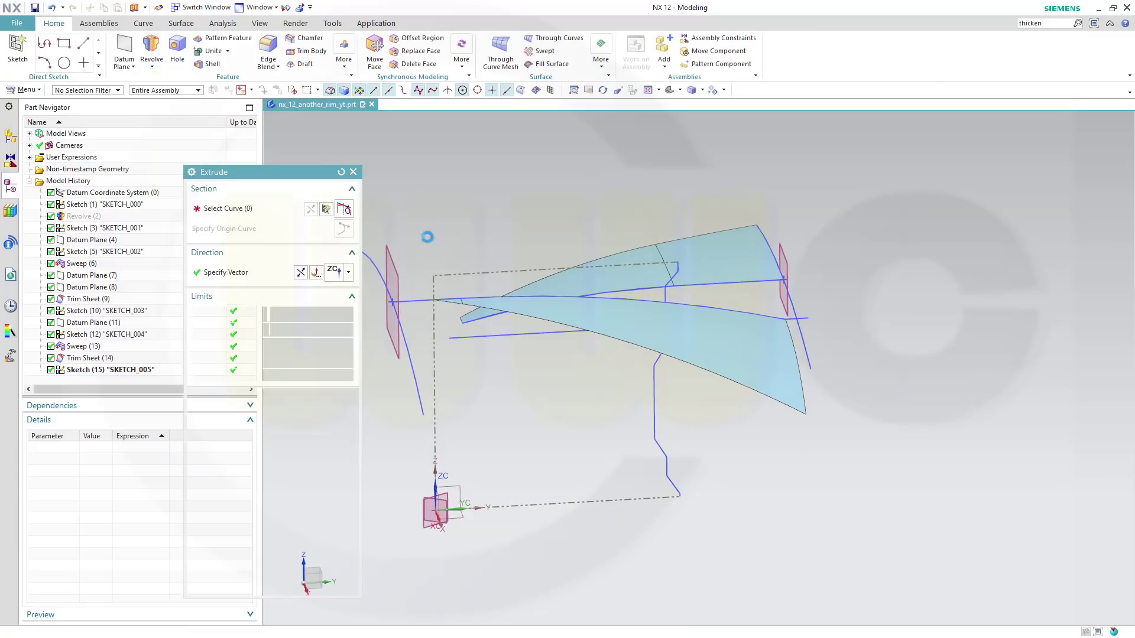
click(503, 336)
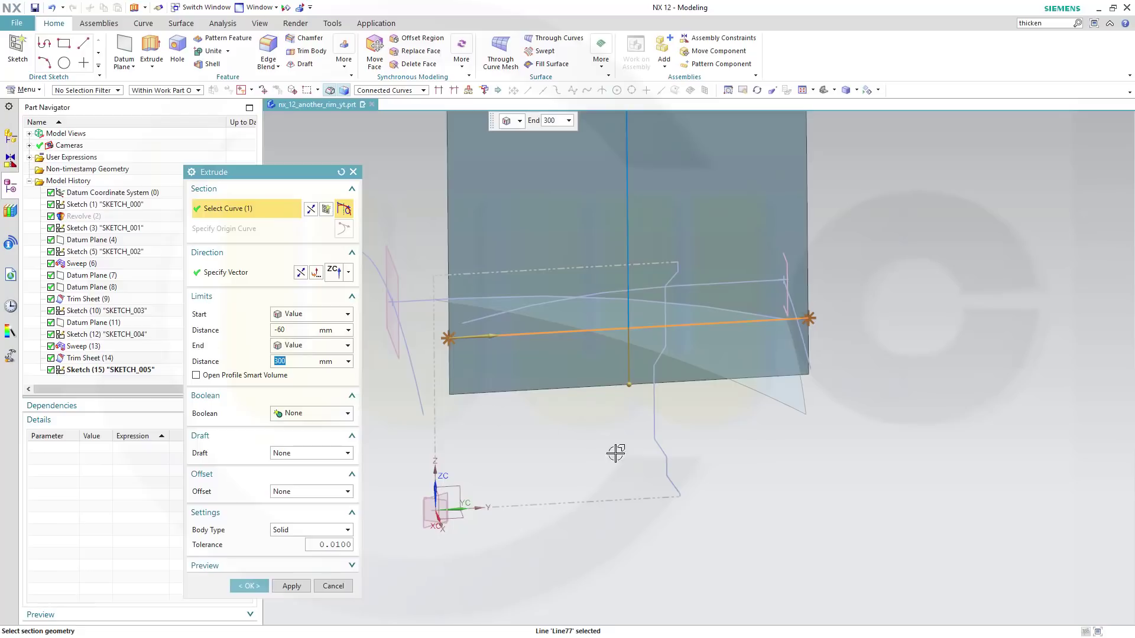
shift+middle_drag(736, 509, 731, 621)
scroll(711, 536, down, 2)
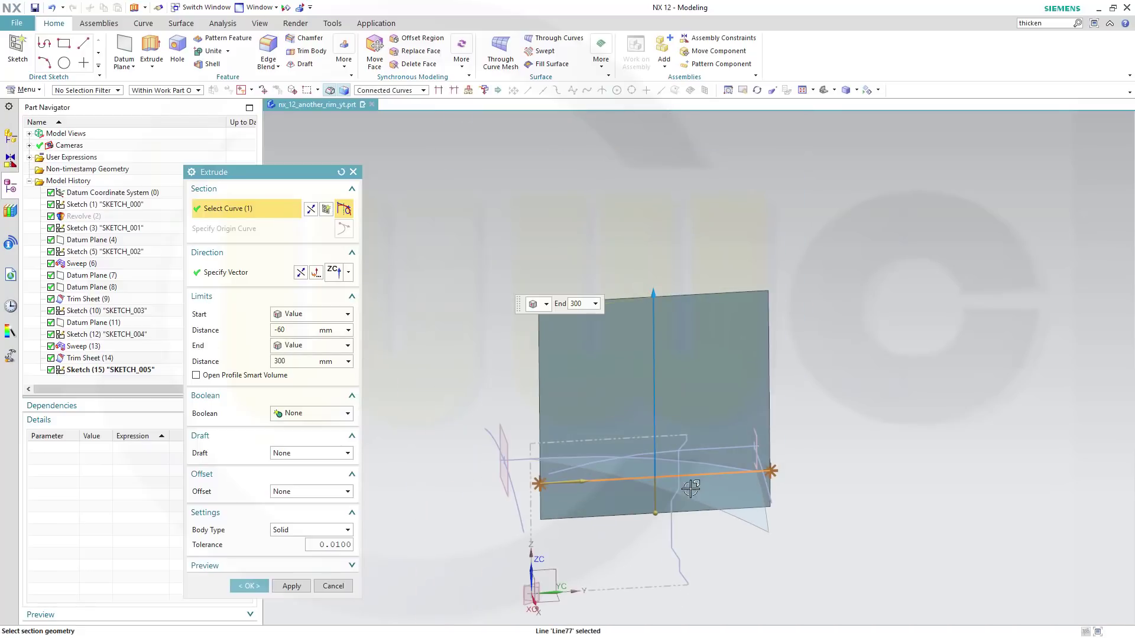
middle_drag(690, 488, 667, 325)
drag(650, 278, 642, 425)
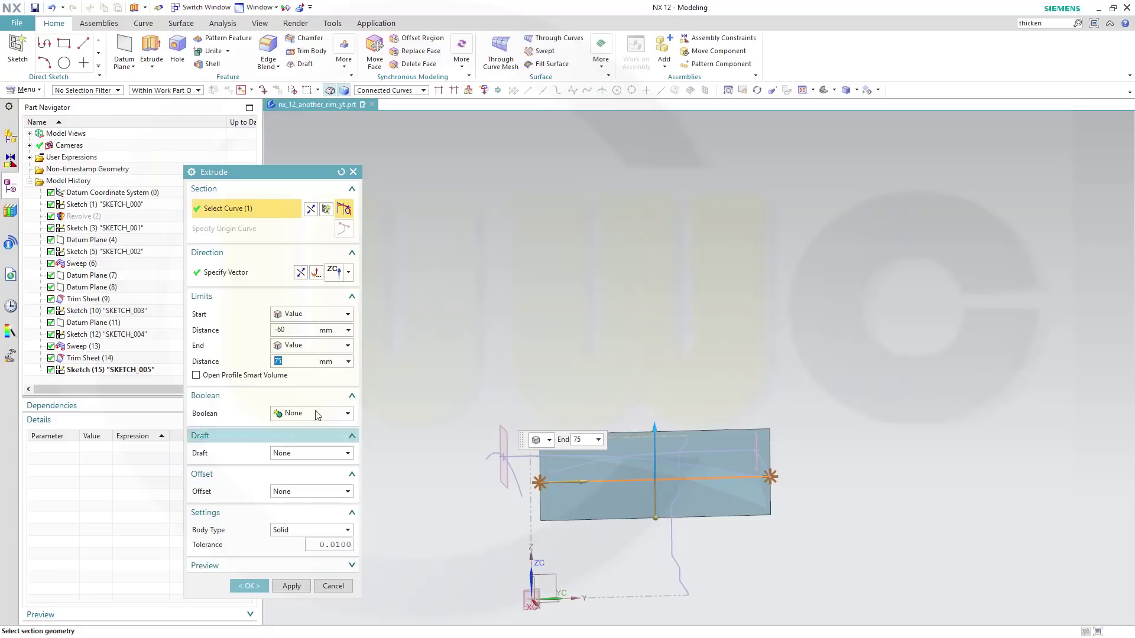
click(249, 586)
middle_drag(766, 554, 783, 532)
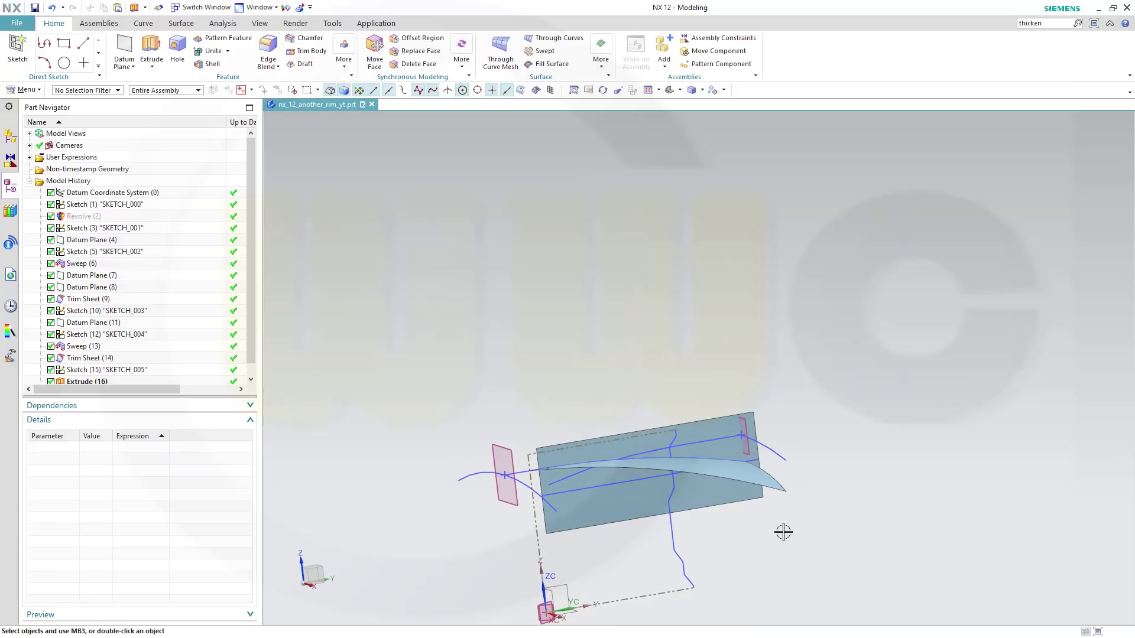
middle_drag(589, 386, 497, 456)
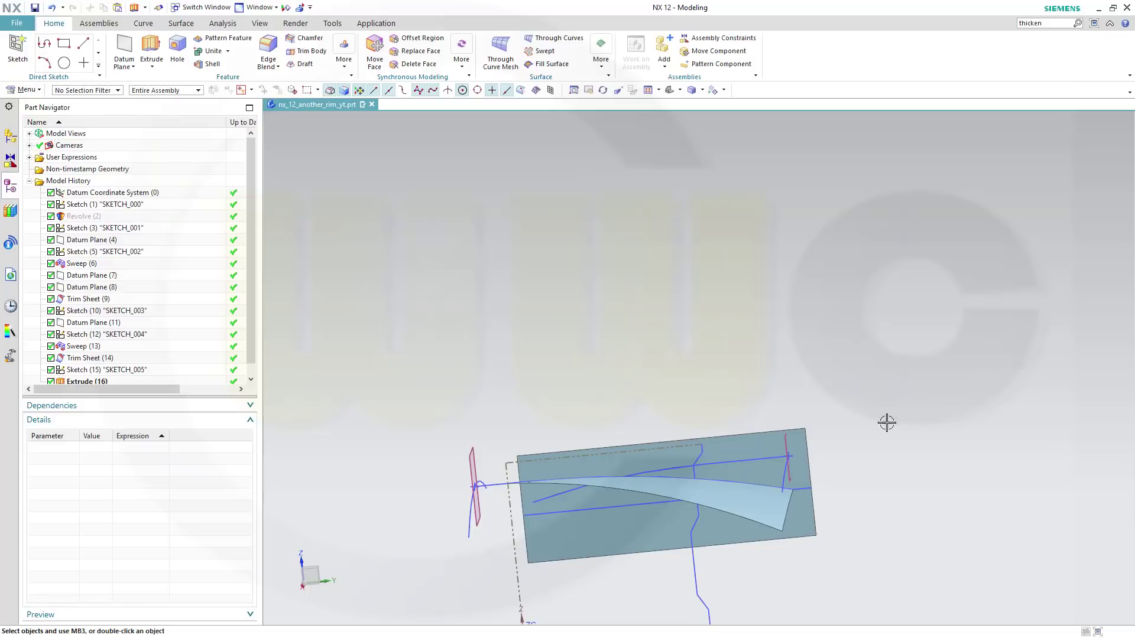
Create a new sketch on the YZ plane of the datum coordinate system
click(18, 50)
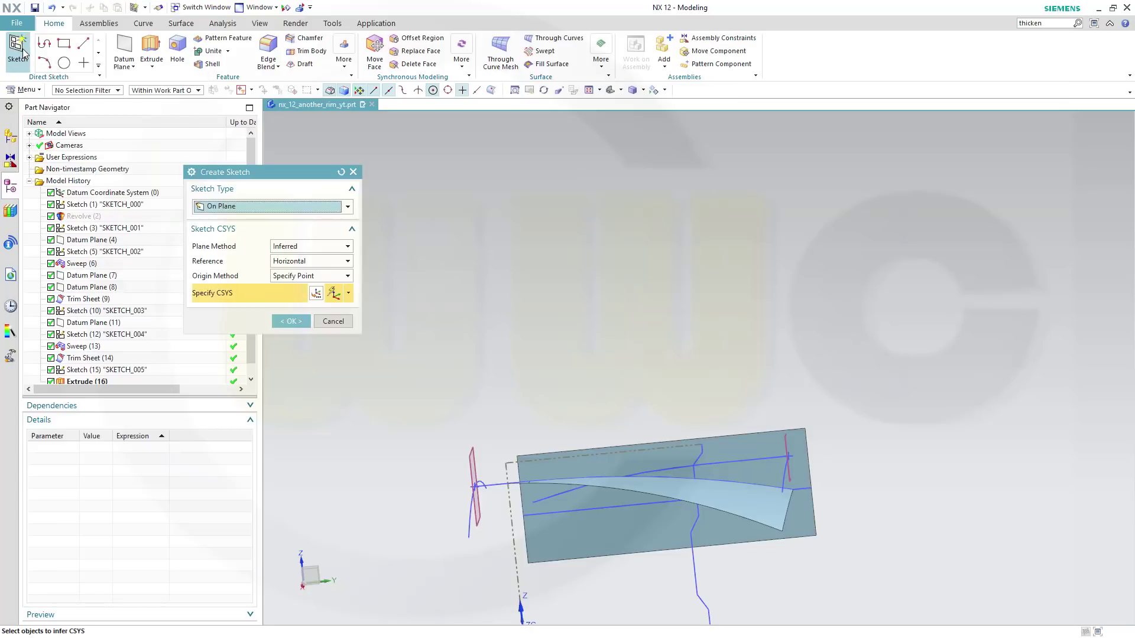
click(333, 322)
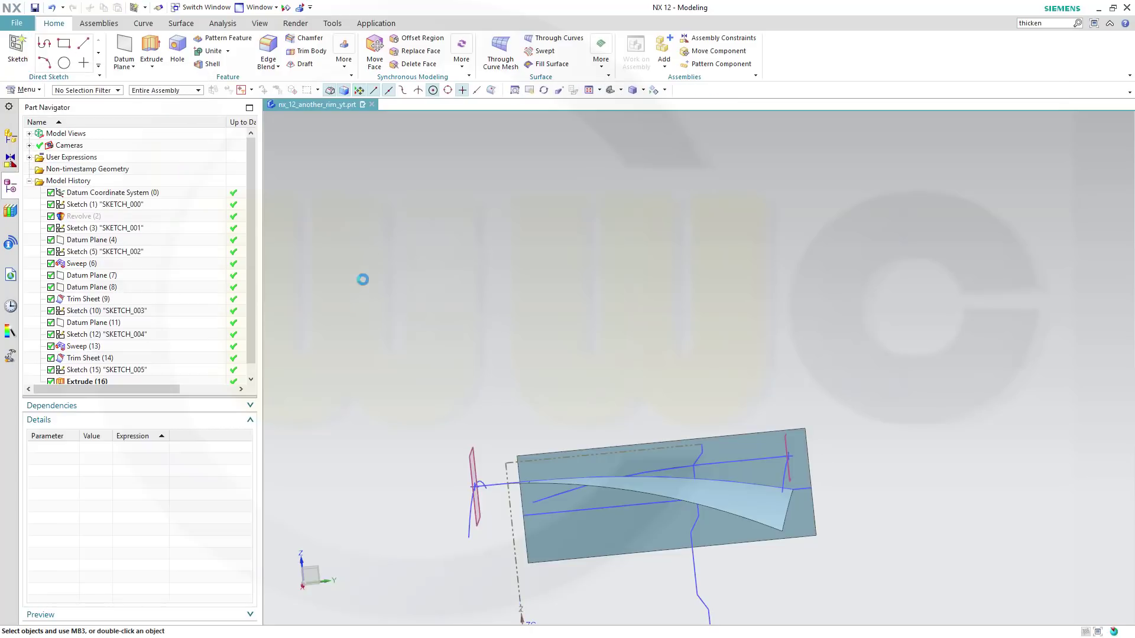
click(44, 60)
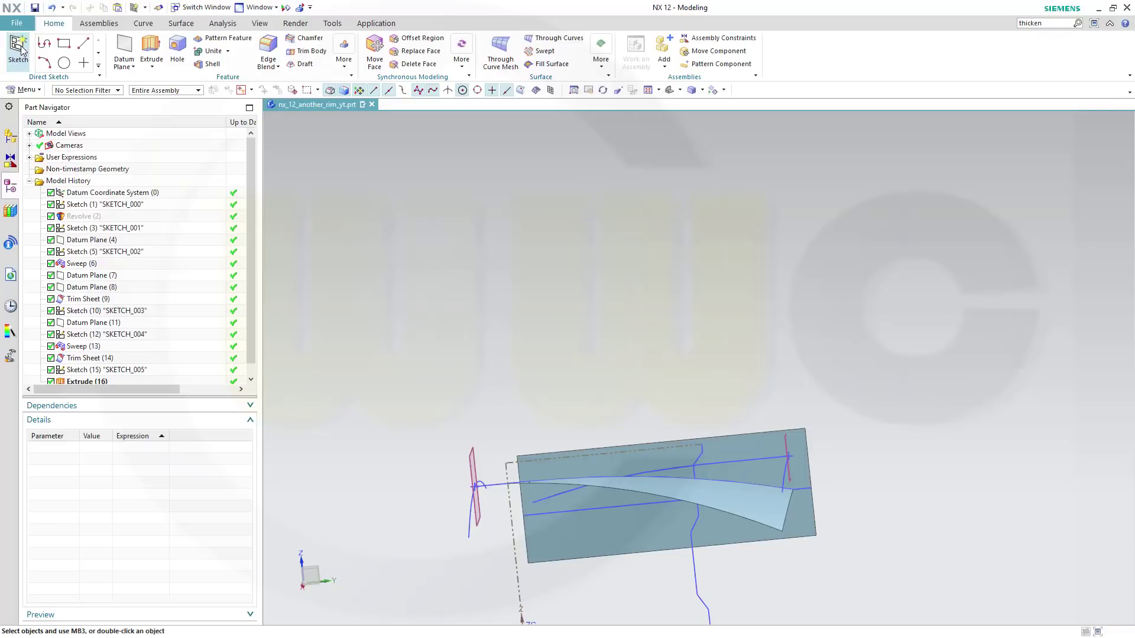
shift+middle_drag(734, 570, 725, 451)
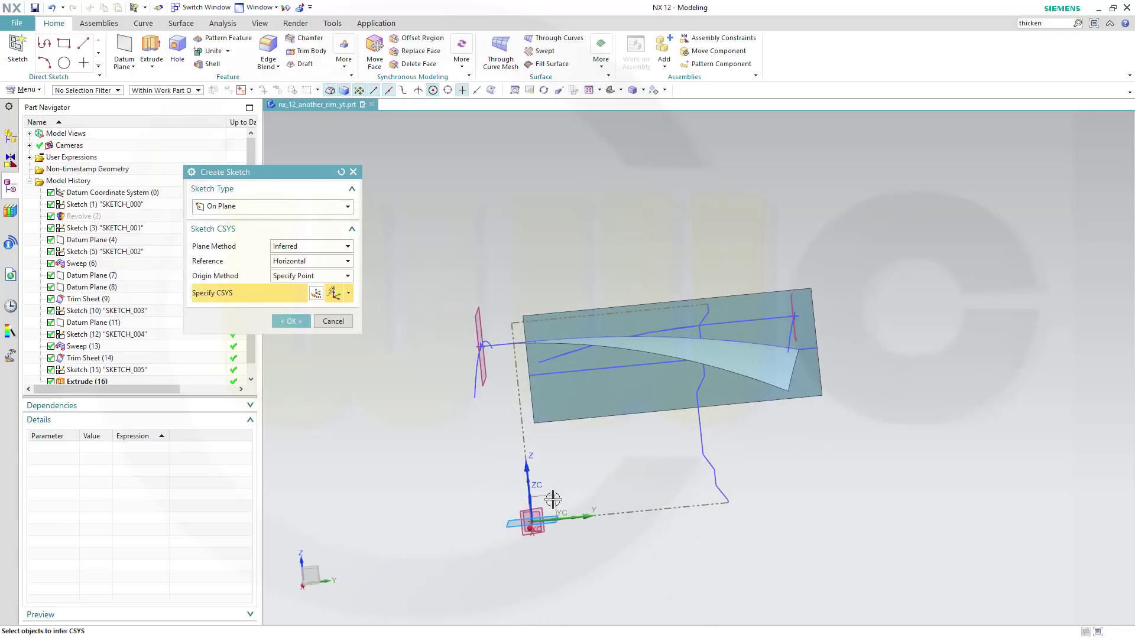
click(536, 520)
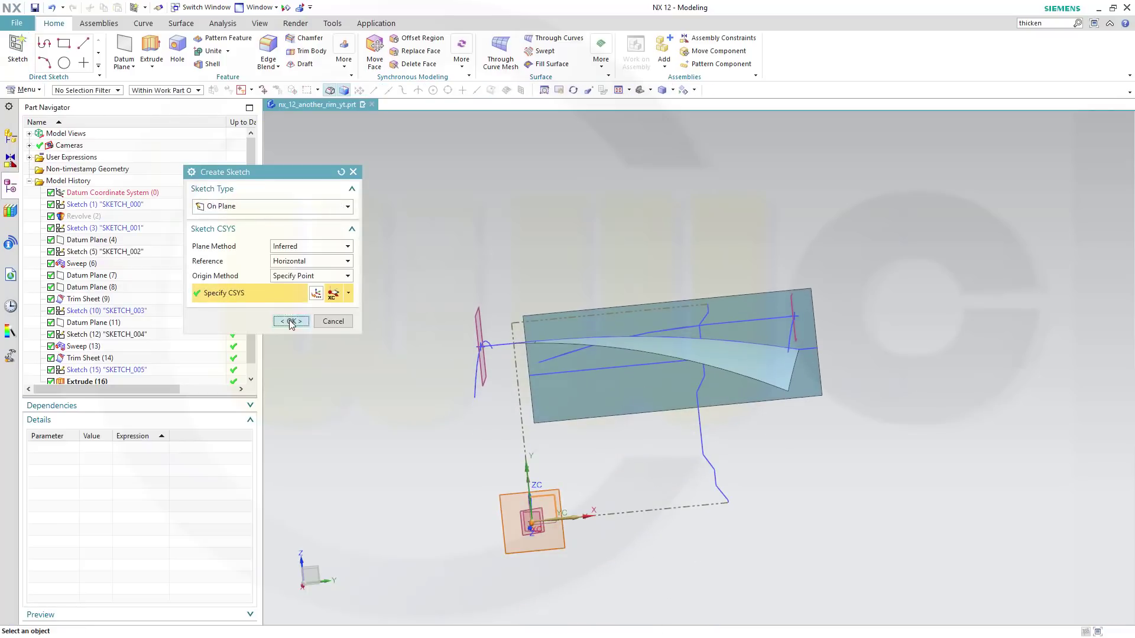
click(291, 321)
shift+middle_drag(603, 342, 506, 451)
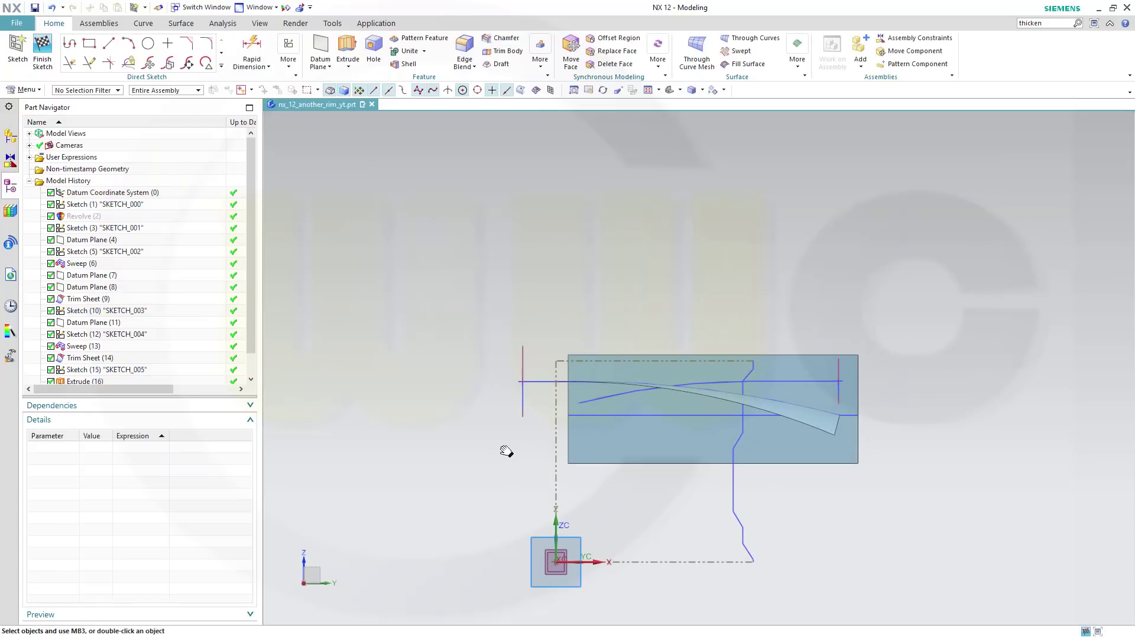
Sketch a 75 mm horizontal line above the extruded sheet, continued by a downward-curving tangent arc of about 1010 mm radius
click(69, 43)
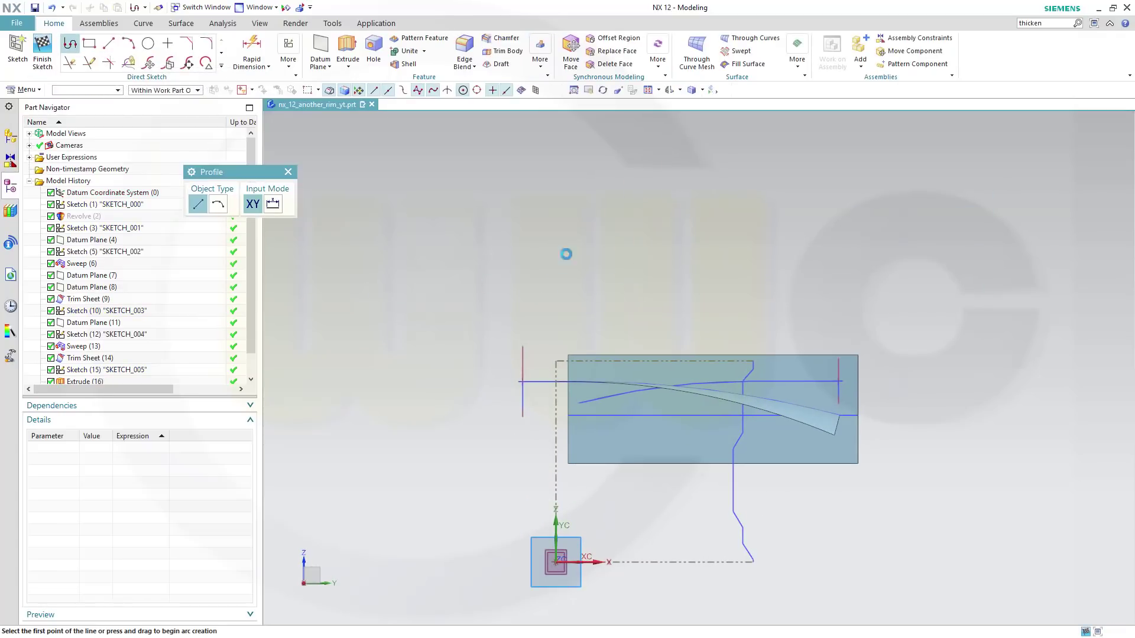
click(565, 324)
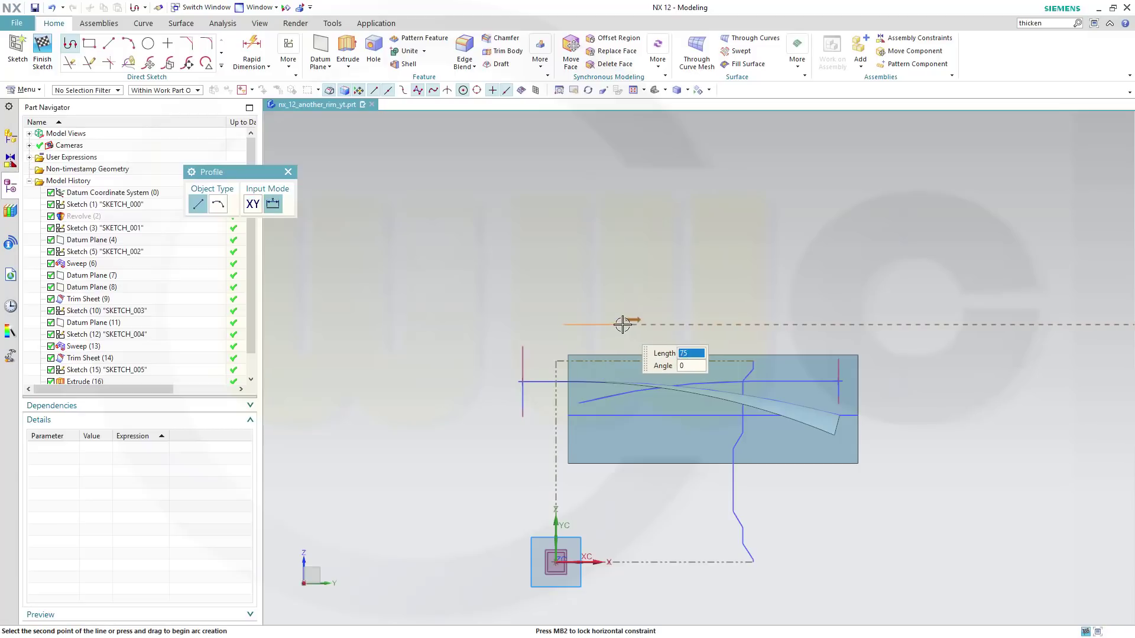
click(623, 324)
drag(623, 324, 644, 325)
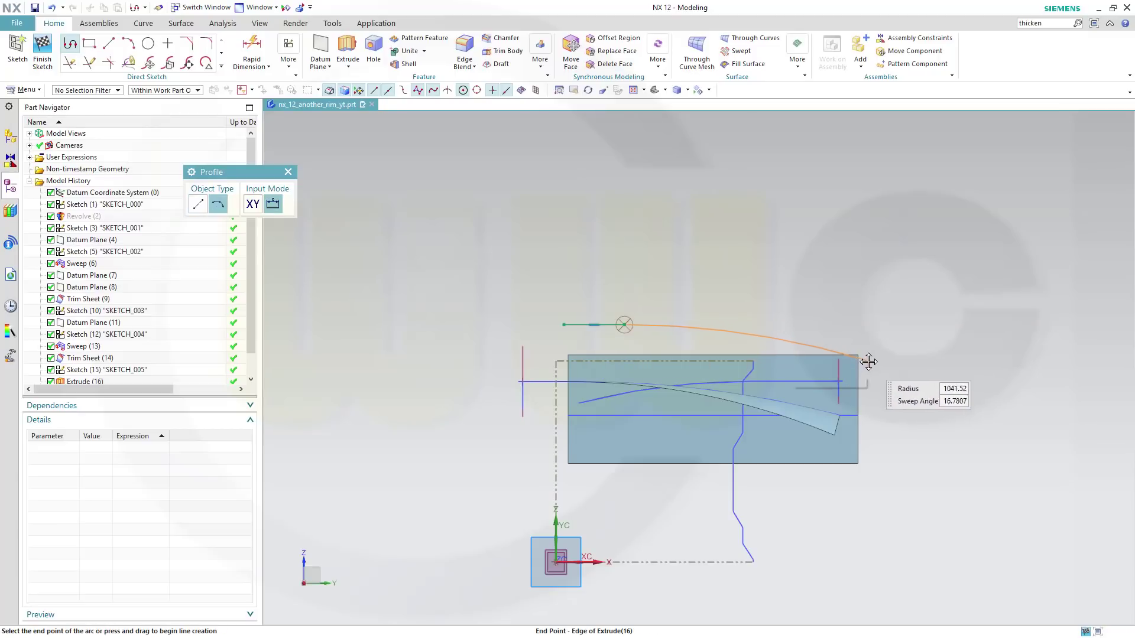
click(881, 367)
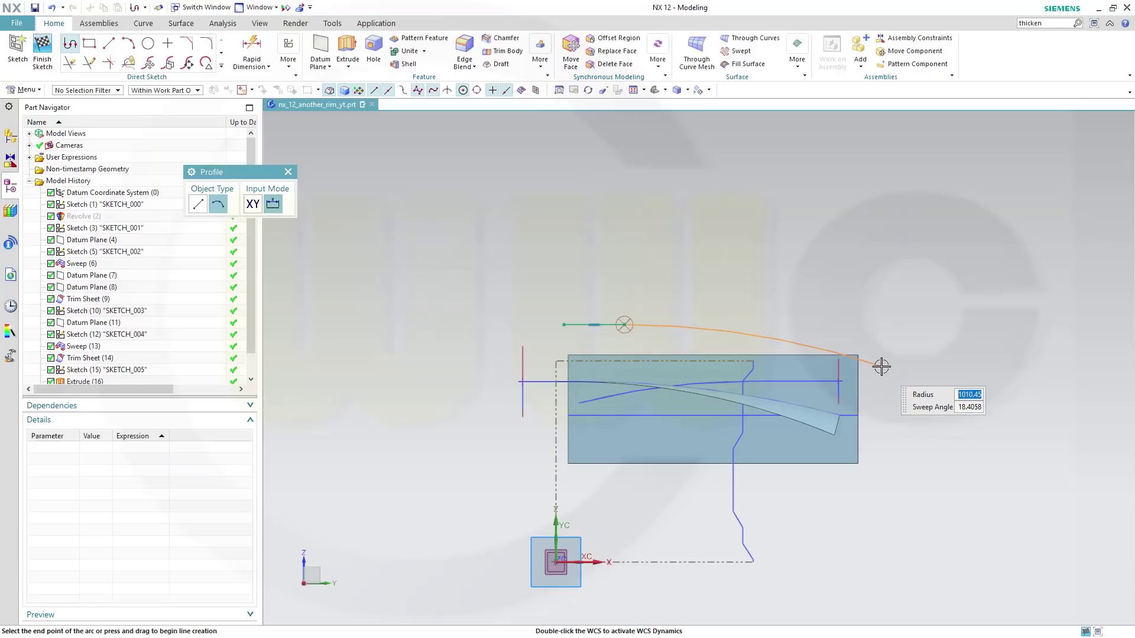
key(Escape)
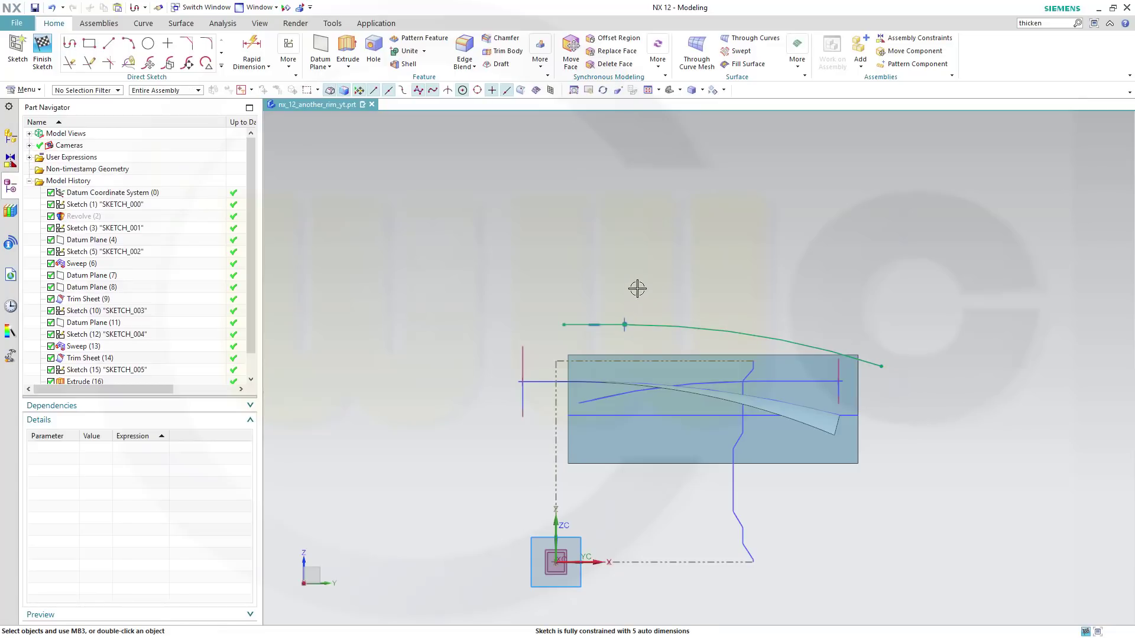
Move the line and arc together down onto the upper part of the extruded sheet, and finish the sketch
drag(518, 296, 898, 378)
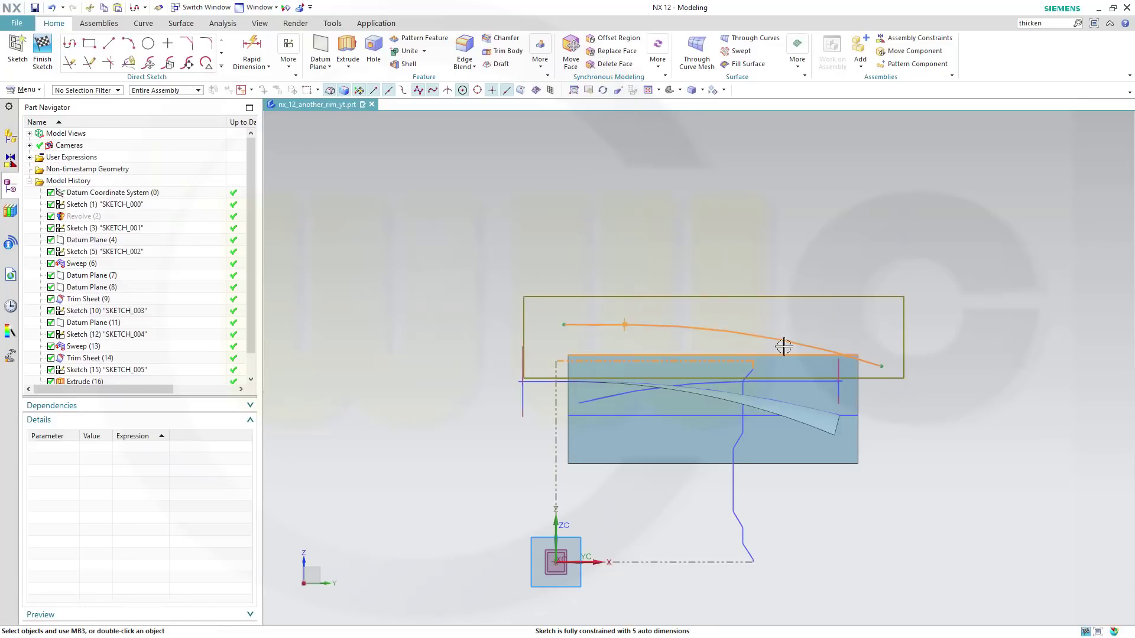
key(Escape)
mouse_move(527, 294)
mouse_down()
mouse_move(751, 337)
mouse_move(746, 345)
mouse_up()
click(794, 342)
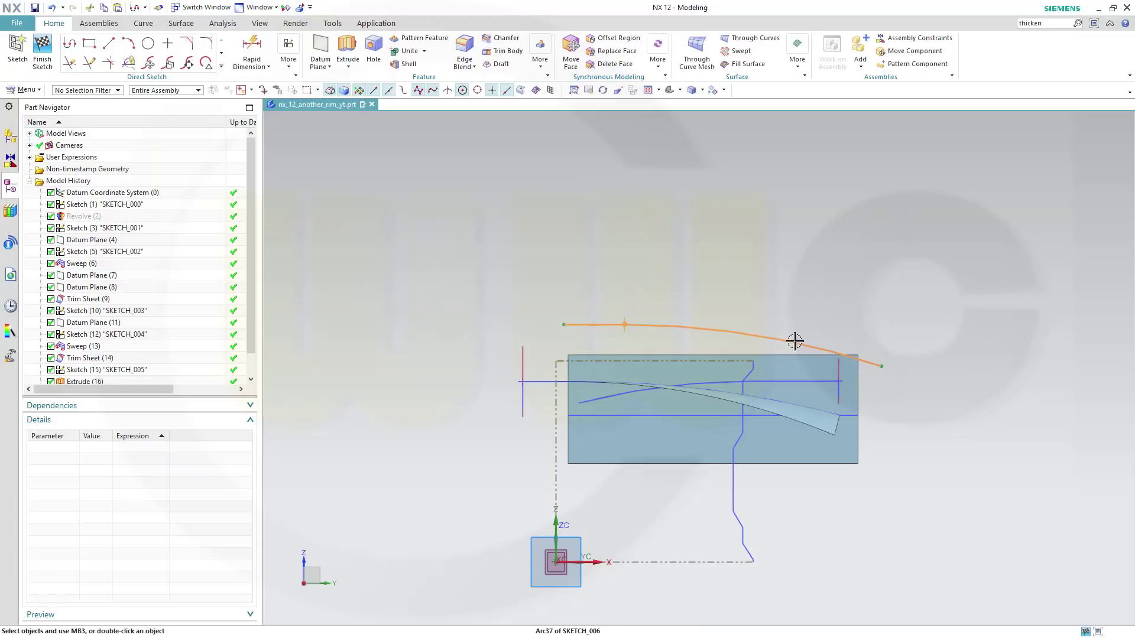
scroll(615, 343, up, 2)
mouse_move(616, 319)
mouse_down()
mouse_move(607, 367)
mouse_move(618, 358)
mouse_up()
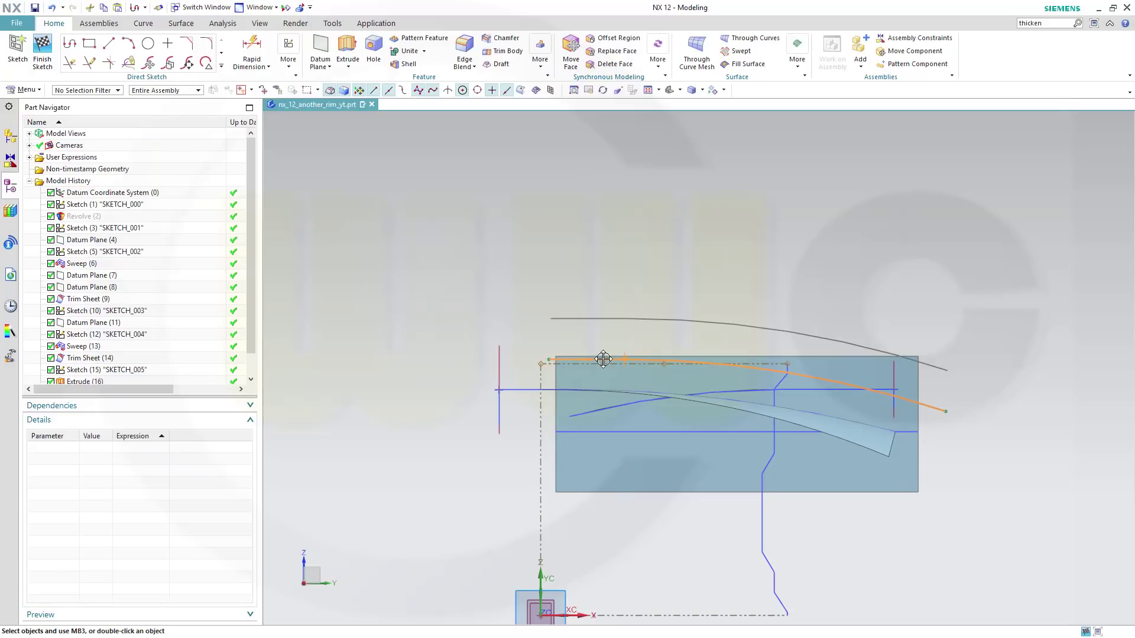
double_click(604, 359)
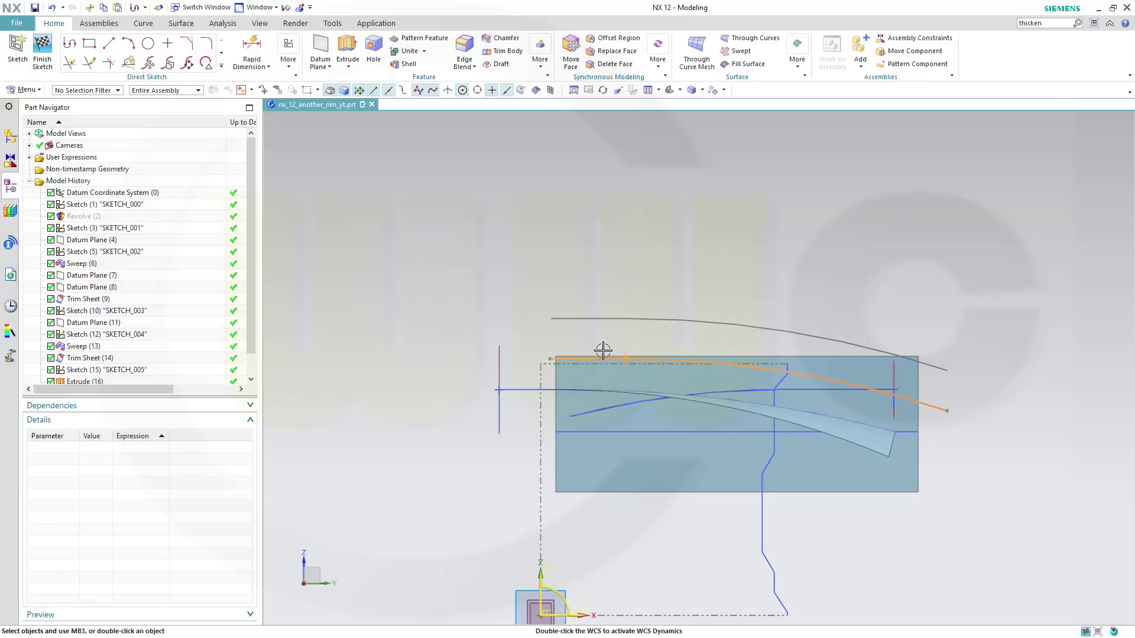
click(42, 50)
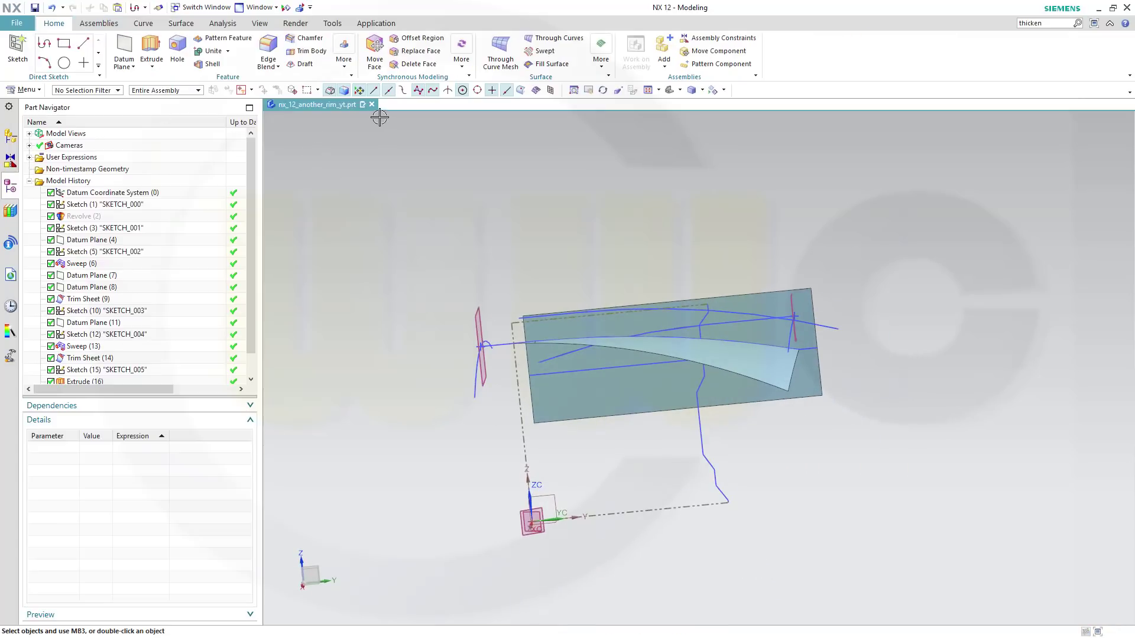
Trim the extruded sheet with the sketched line and arc, keeping the region below the curve
click(344, 53)
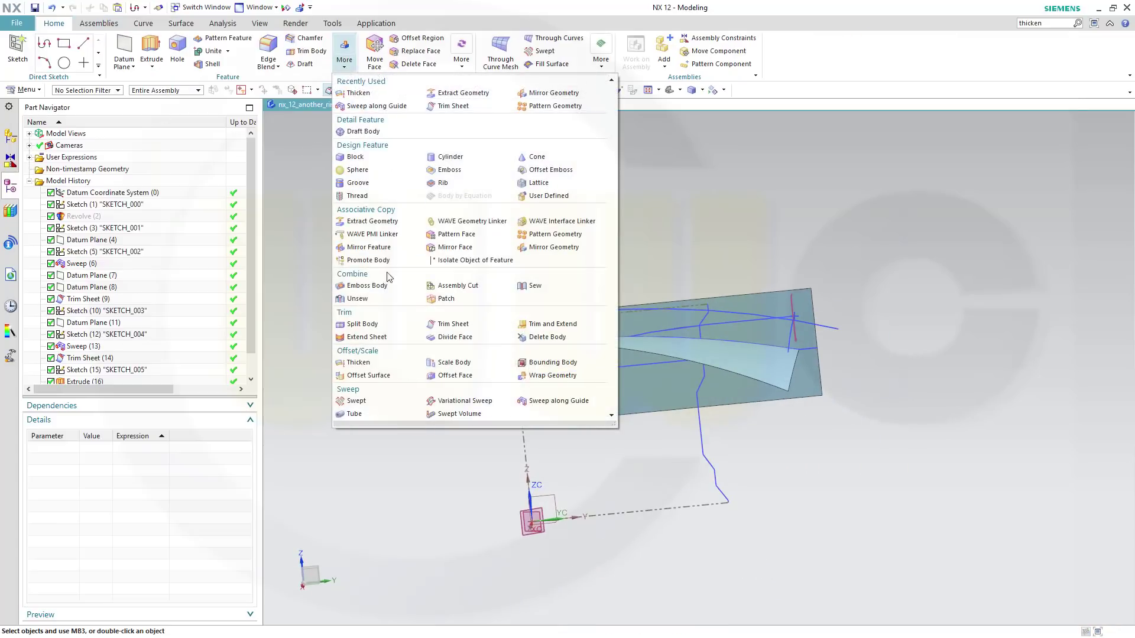
click(449, 324)
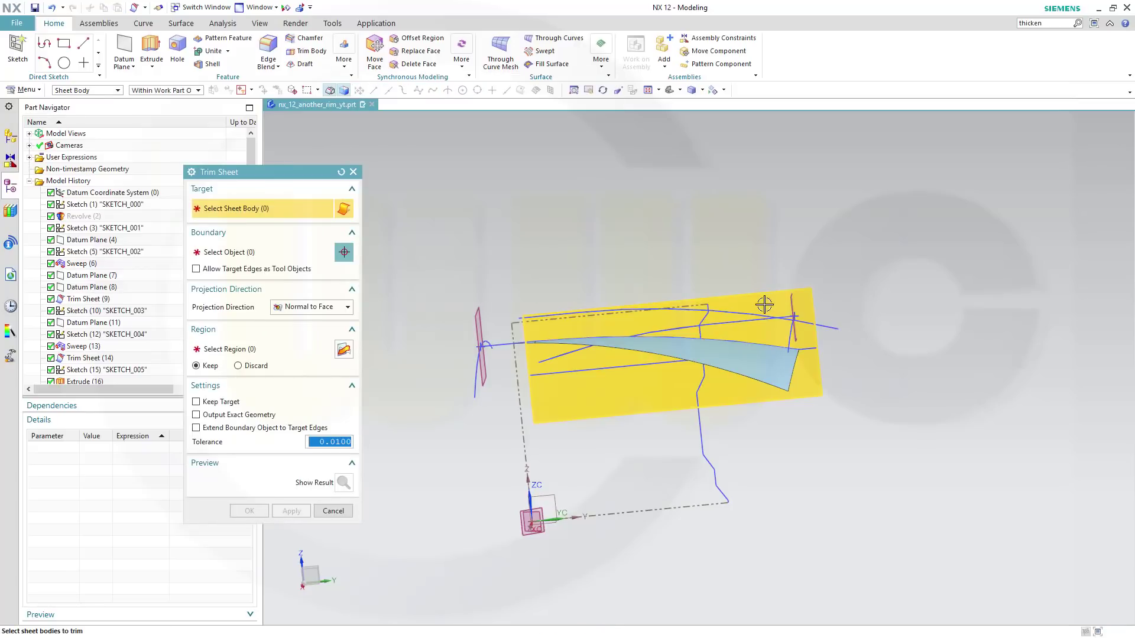
click(628, 383)
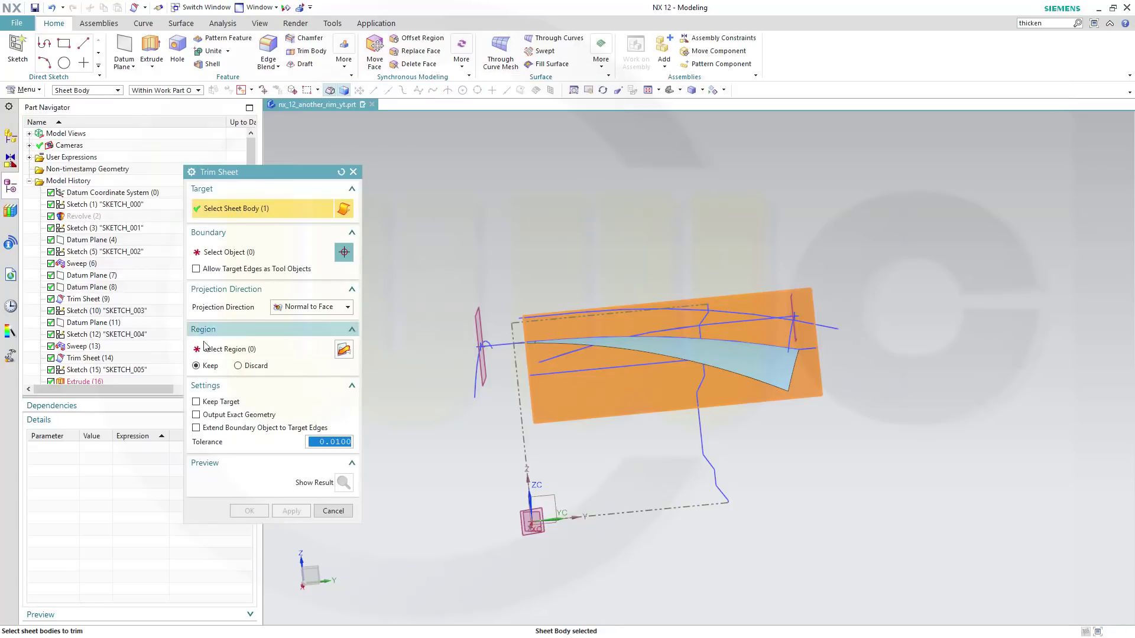
click(235, 253)
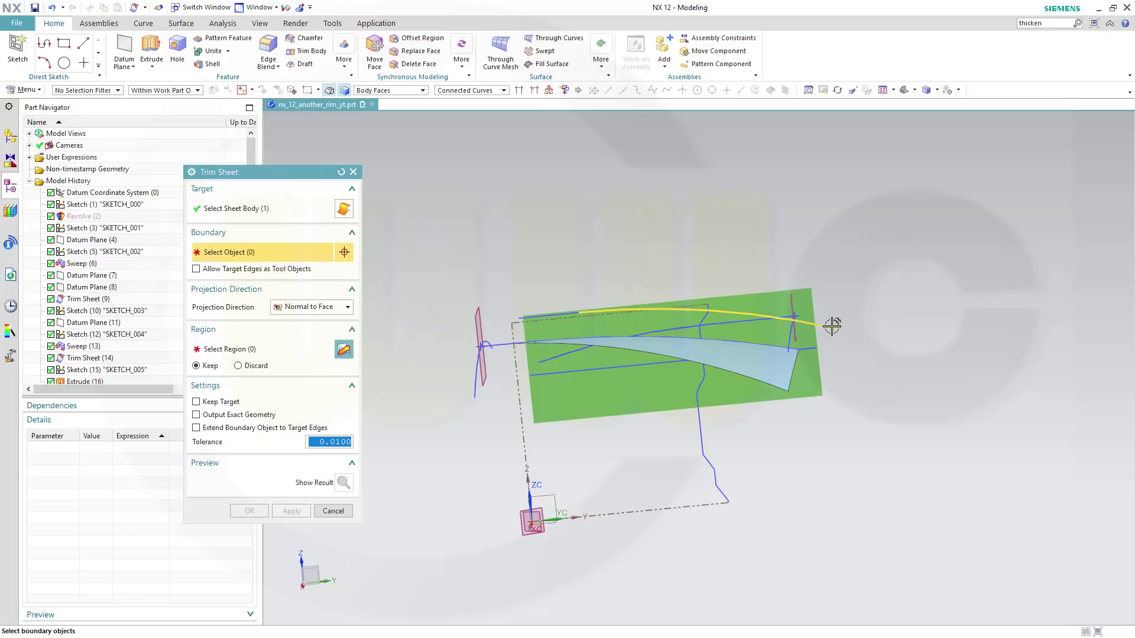
click(831, 326)
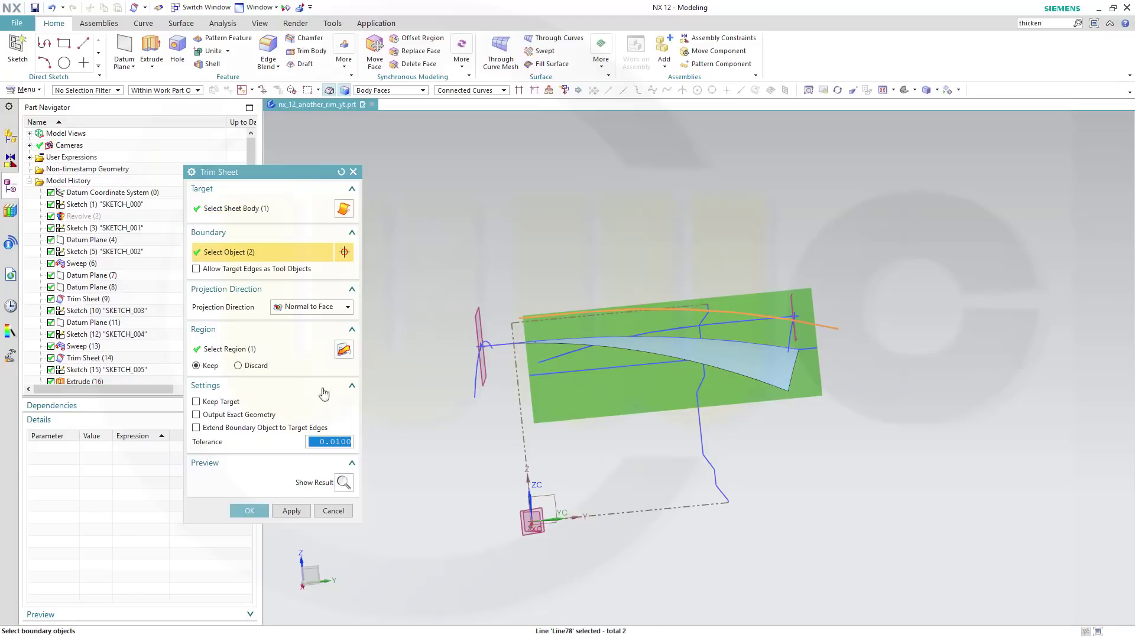
click(249, 510)
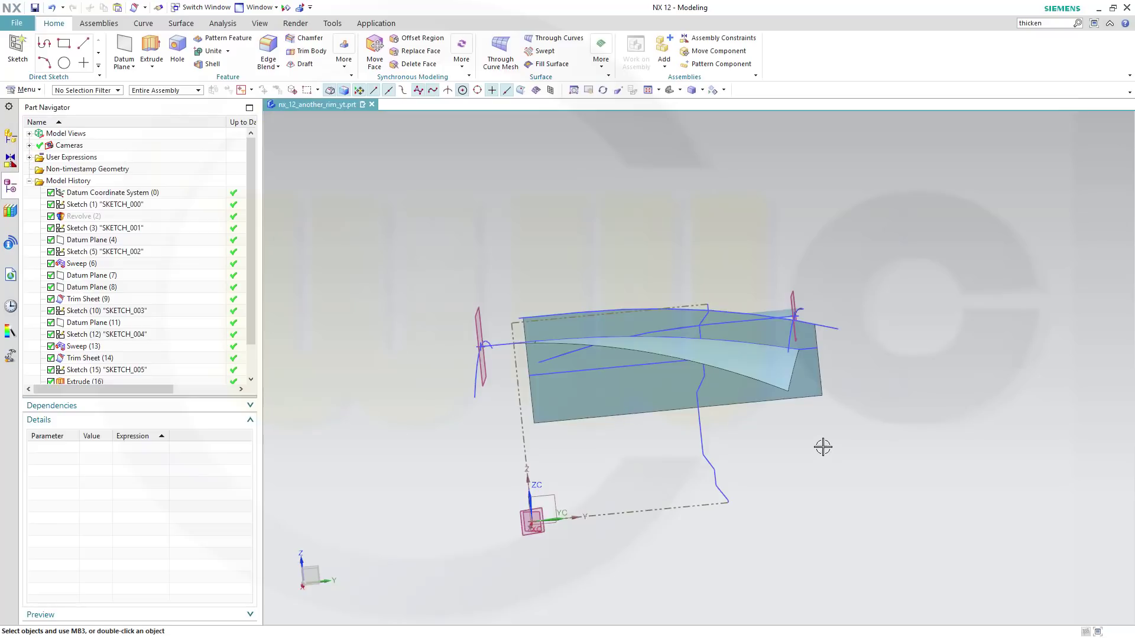
Sketch a 300 mm diameter circle on the XY plane, centred on the origin
middle_drag(780, 447, 806, 496)
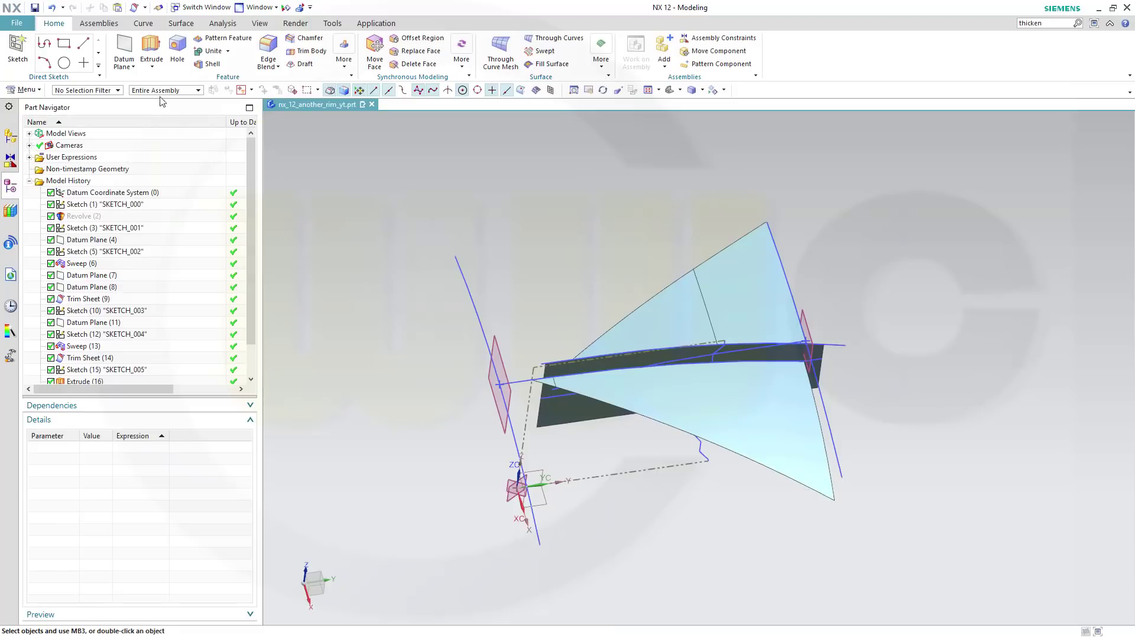
click(17, 48)
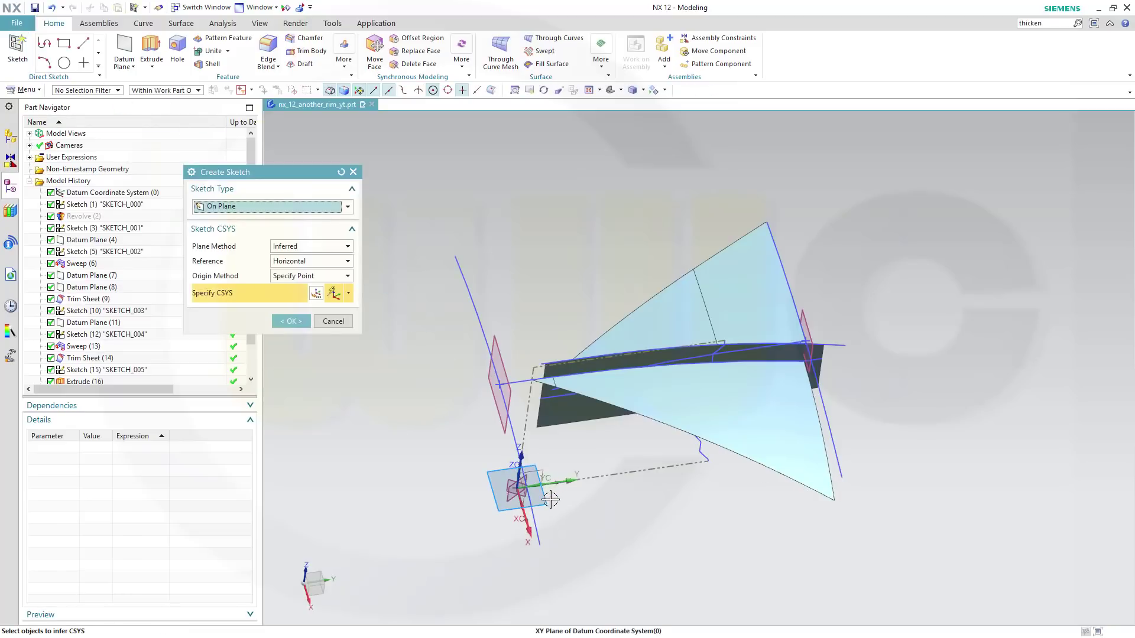
click(550, 499)
click(289, 323)
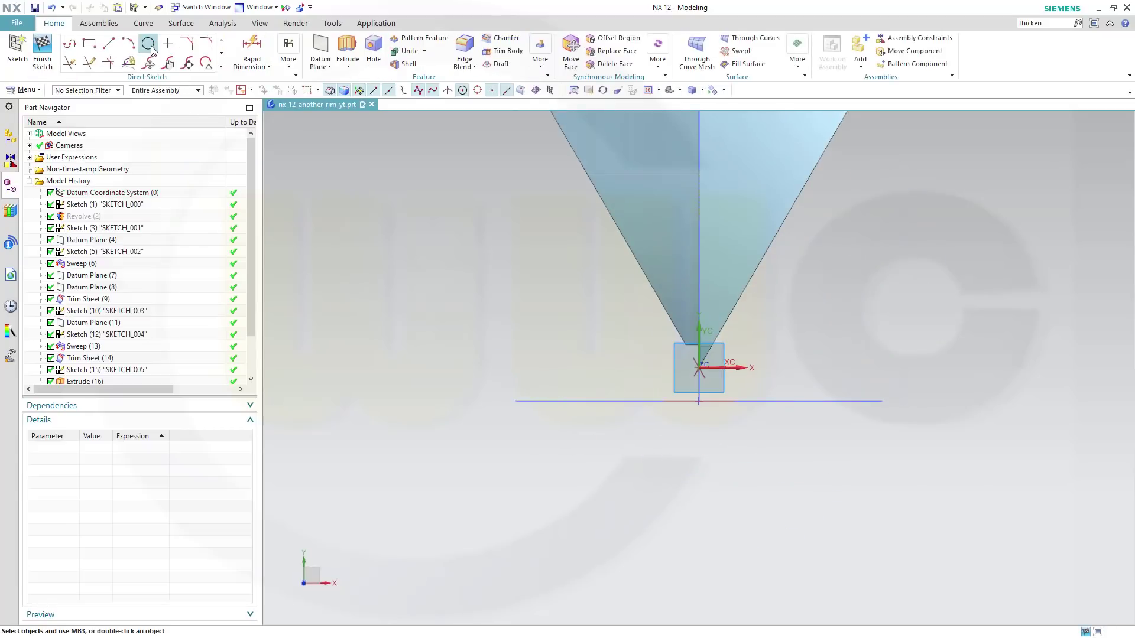
click(150, 48)
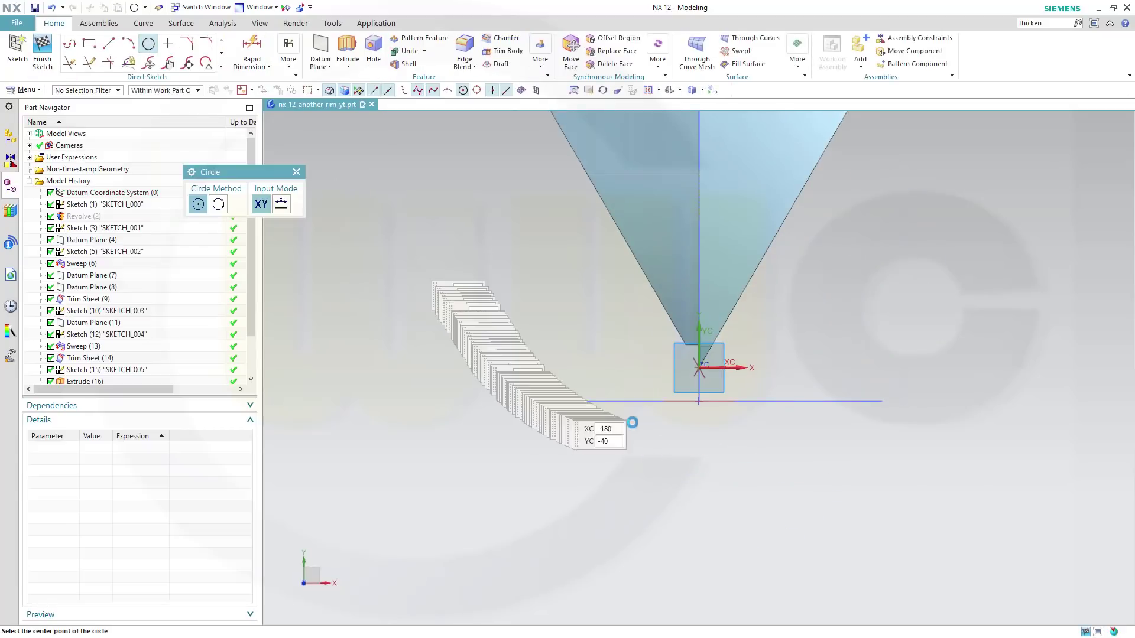
click(754, 364)
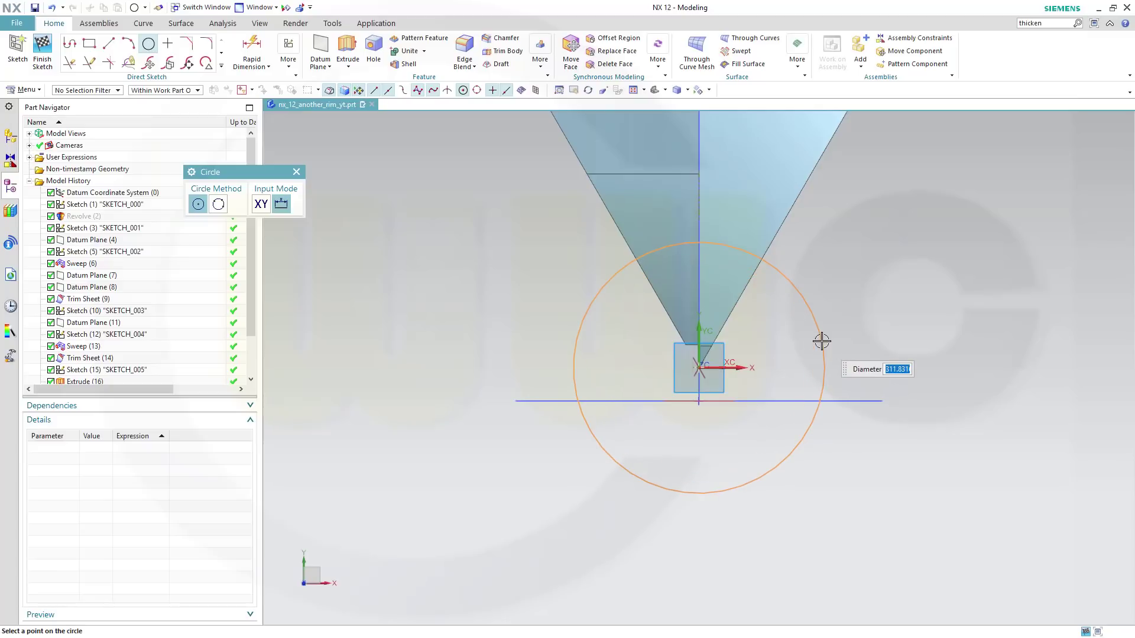
key(Return)
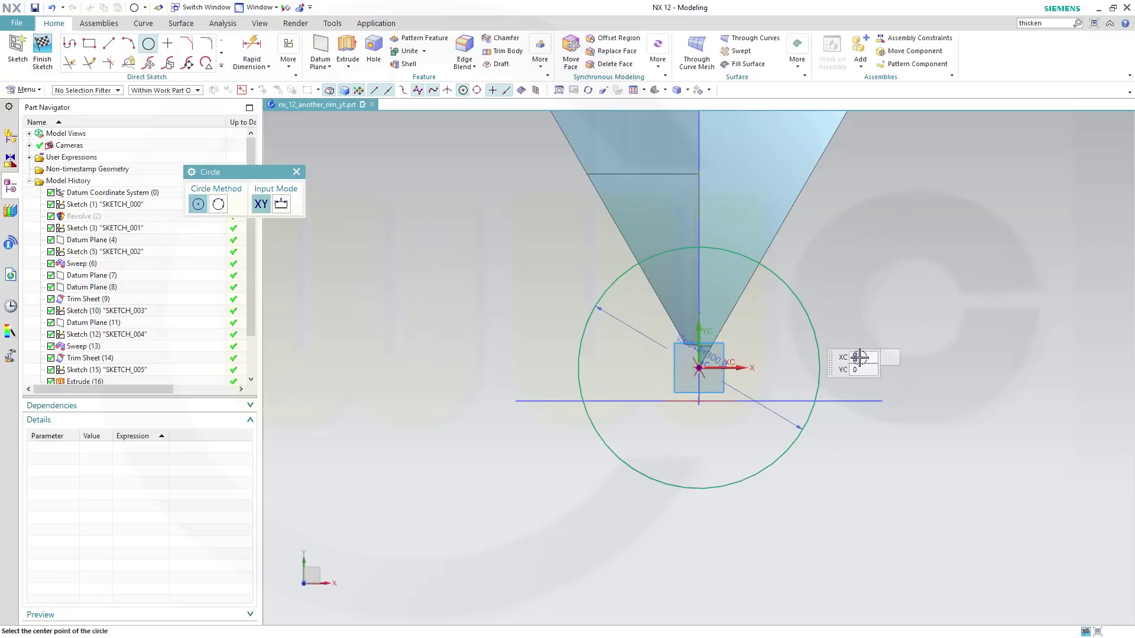
Set the circle's diameter to 250 mm and finish the sketch
mouse_move(910, 399)
middle_down()
mouse_move(866, 388)
mouse_move(843, 337)
mouse_move(861, 355)
mouse_move(828, 325)
mouse_move(795, 328)
mouse_move(786, 377)
middle_up()
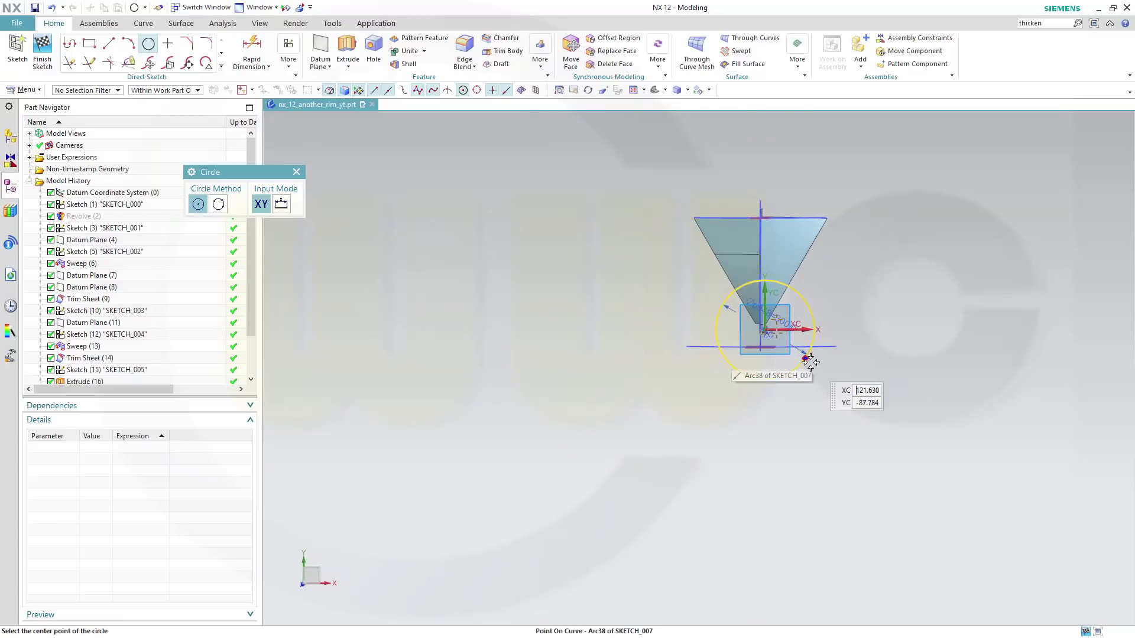
key(Escape)
scroll(808, 360, up, 2)
scroll(800, 364, up, 2)
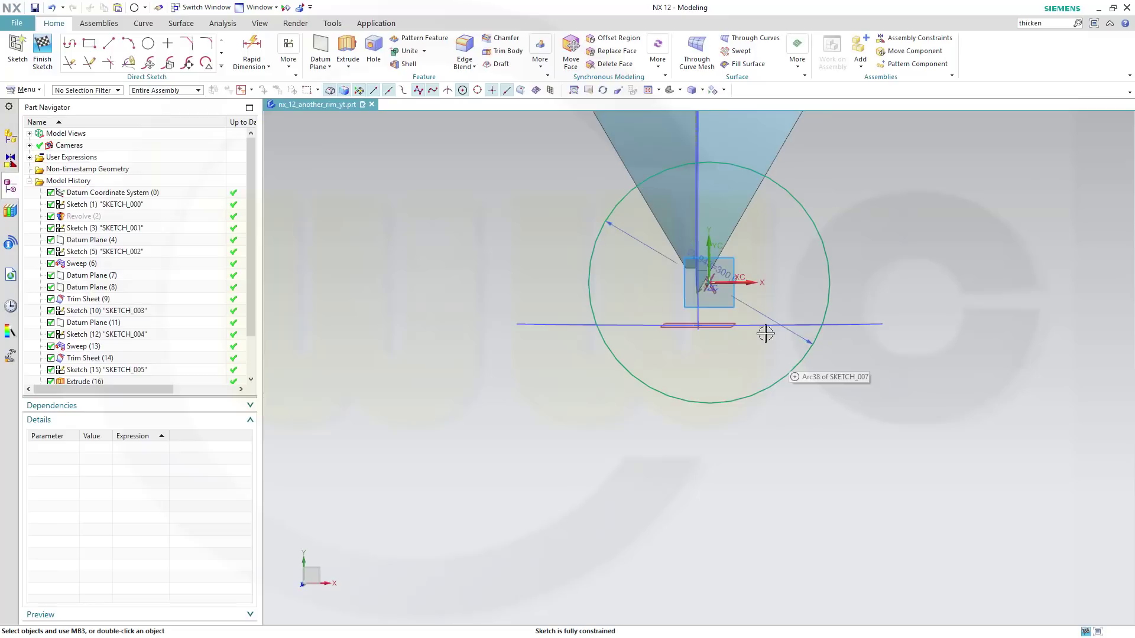
double_click(724, 275)
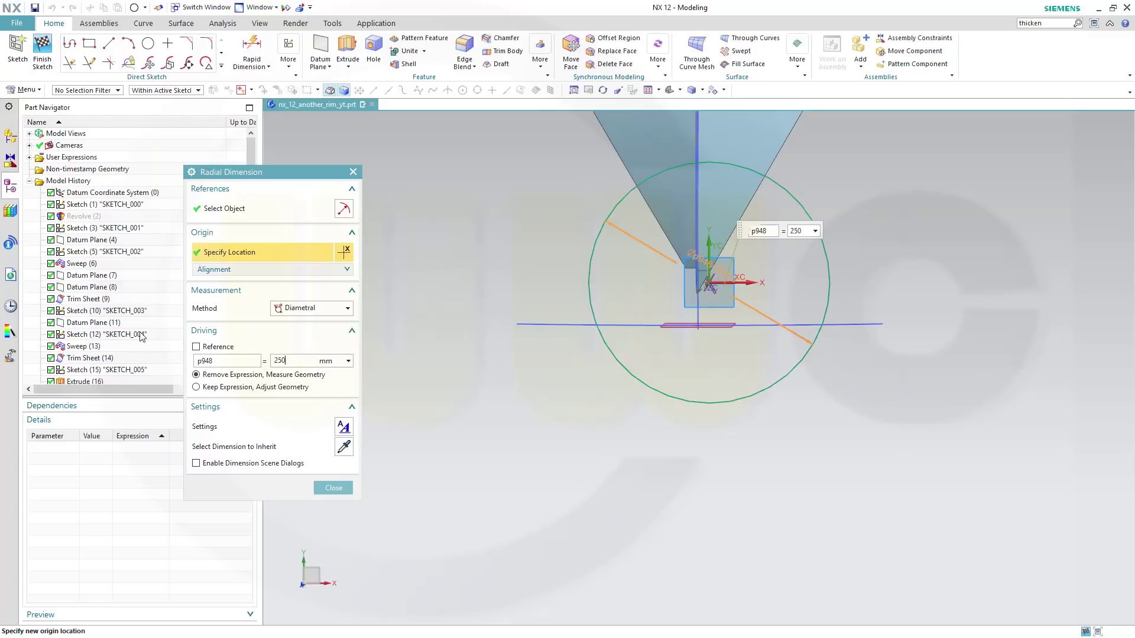
text(250)
key(Return)
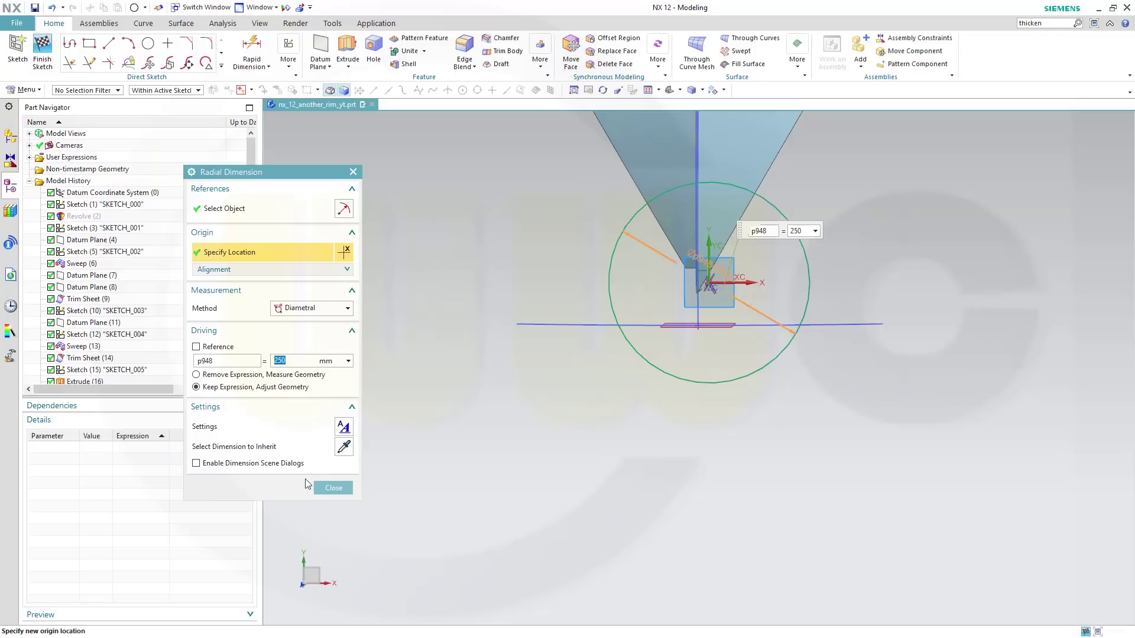
click(333, 489)
mouse_move(623, 398)
middle_down()
mouse_move(588, 336)
mouse_move(792, 293)
mouse_move(715, 346)
mouse_move(658, 360)
mouse_move(652, 349)
mouse_move(656, 413)
middle_up()
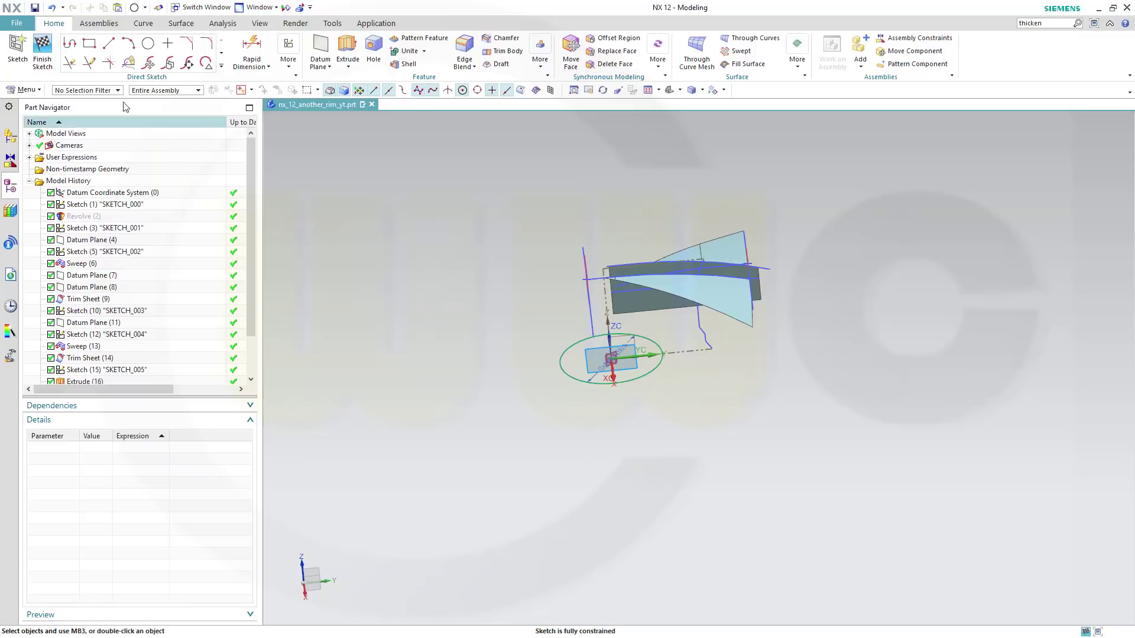
click(50, 53)
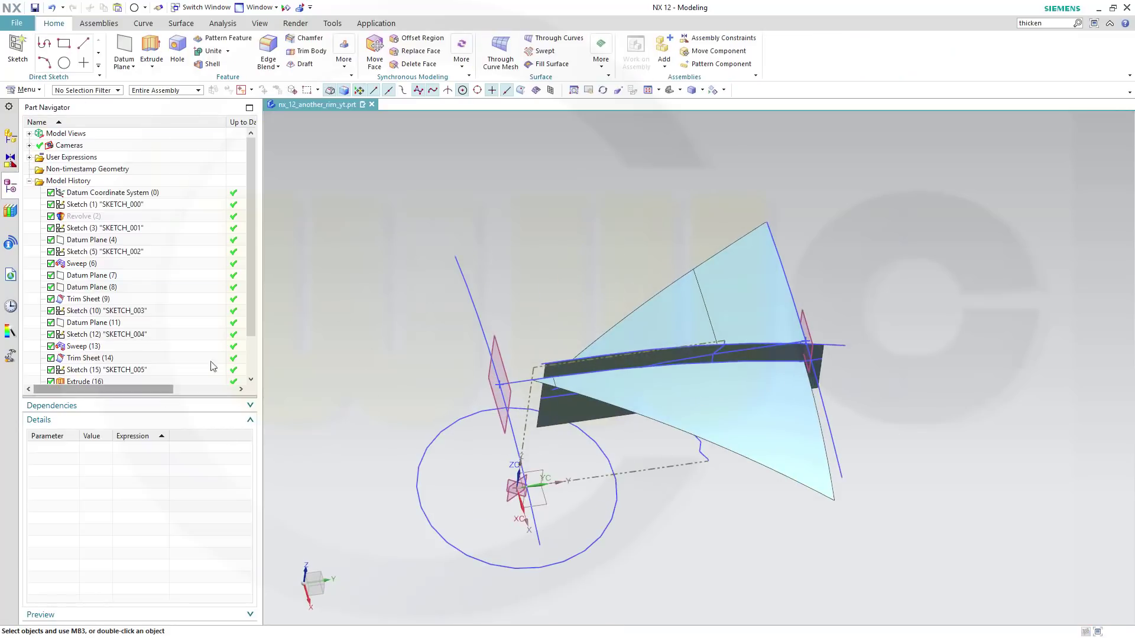
Set the diameter of the central circle sketch to 200 mm
scroll(251, 322, down, 2)
click(178, 369)
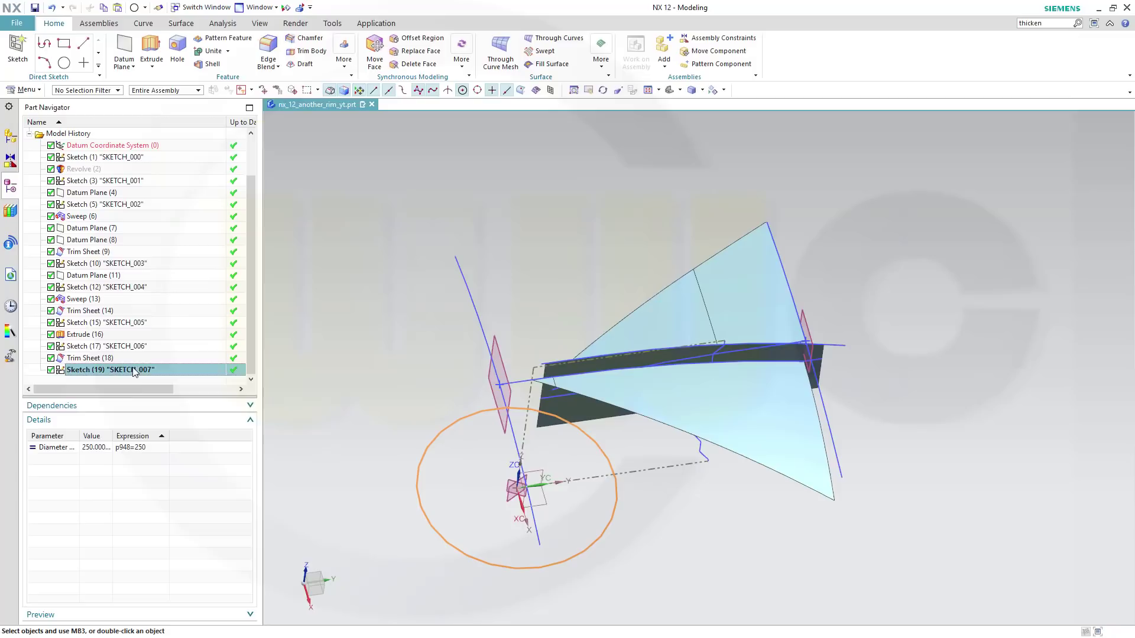
click(131, 446)
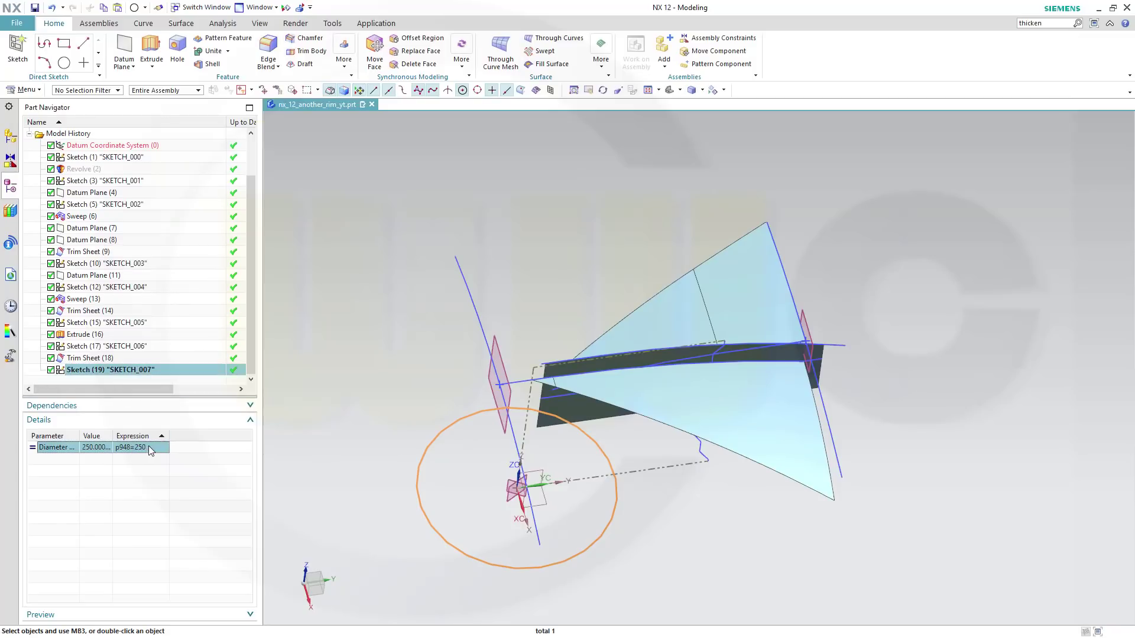
click(147, 447)
text(200)
key(Return)
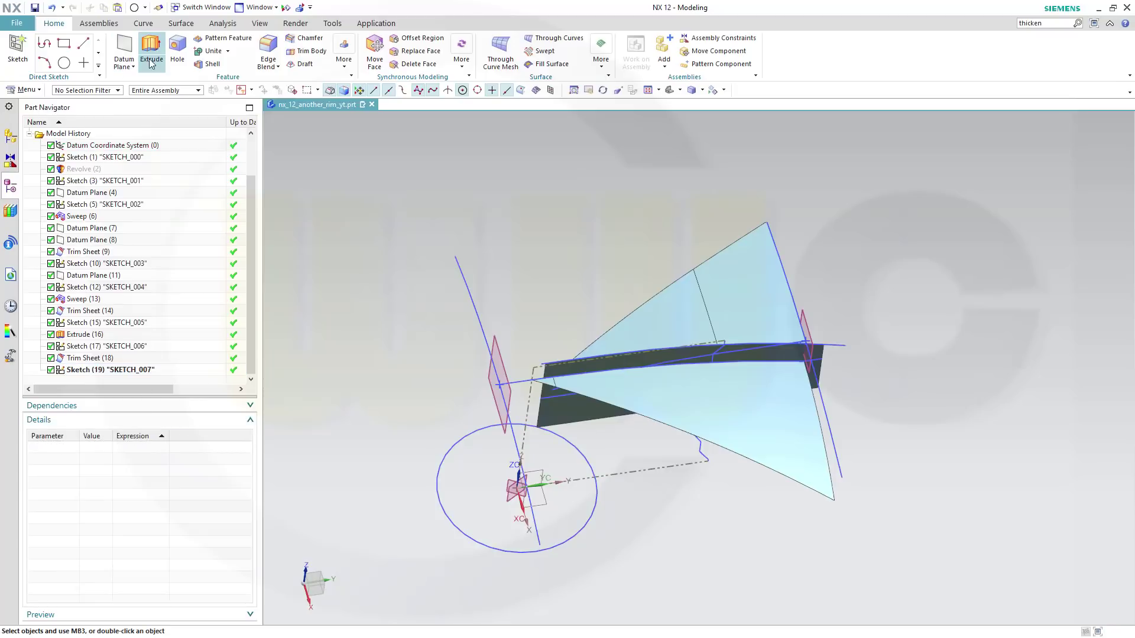
Start an extrusion of the central circle along Z as a sheet body, with a start distance of 0 mm
click(442, 464)
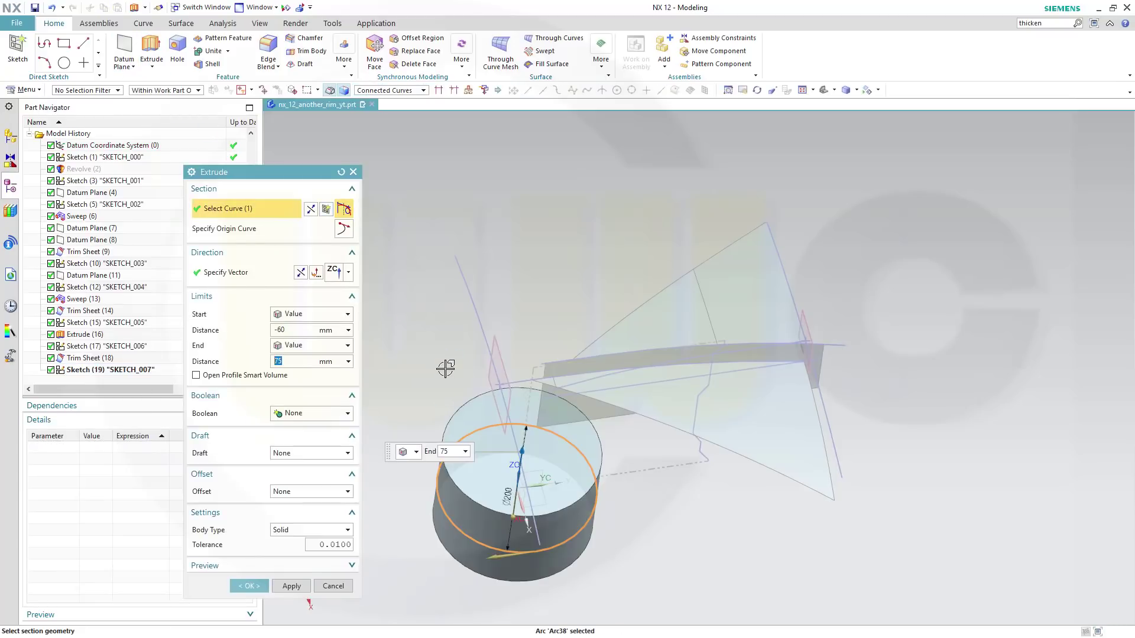
click(348, 530)
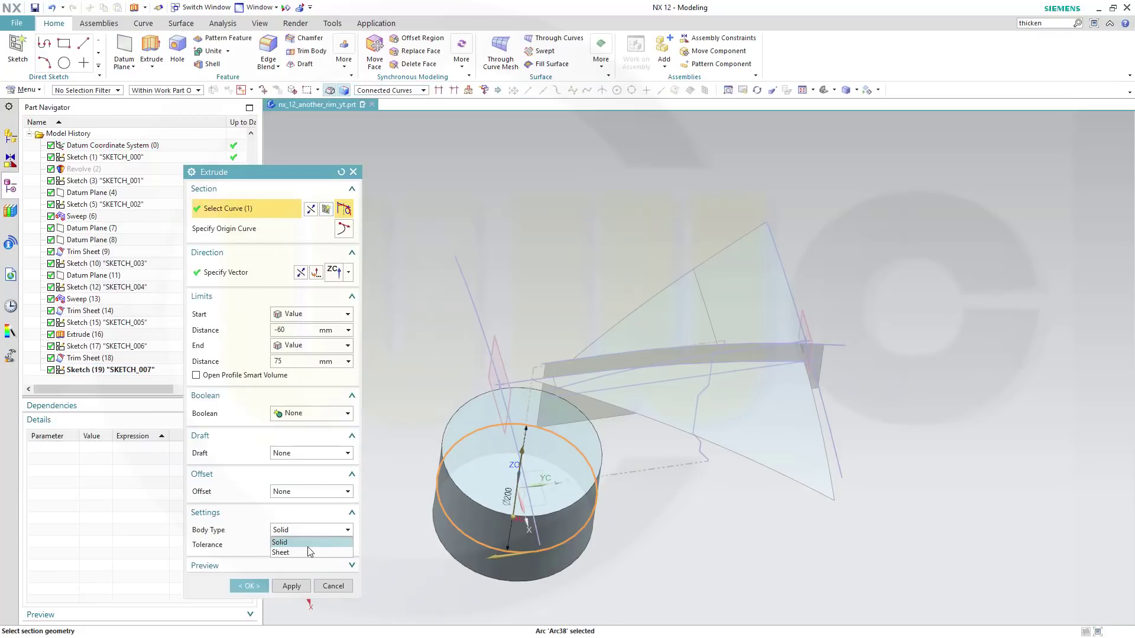
click(331, 553)
click(307, 331)
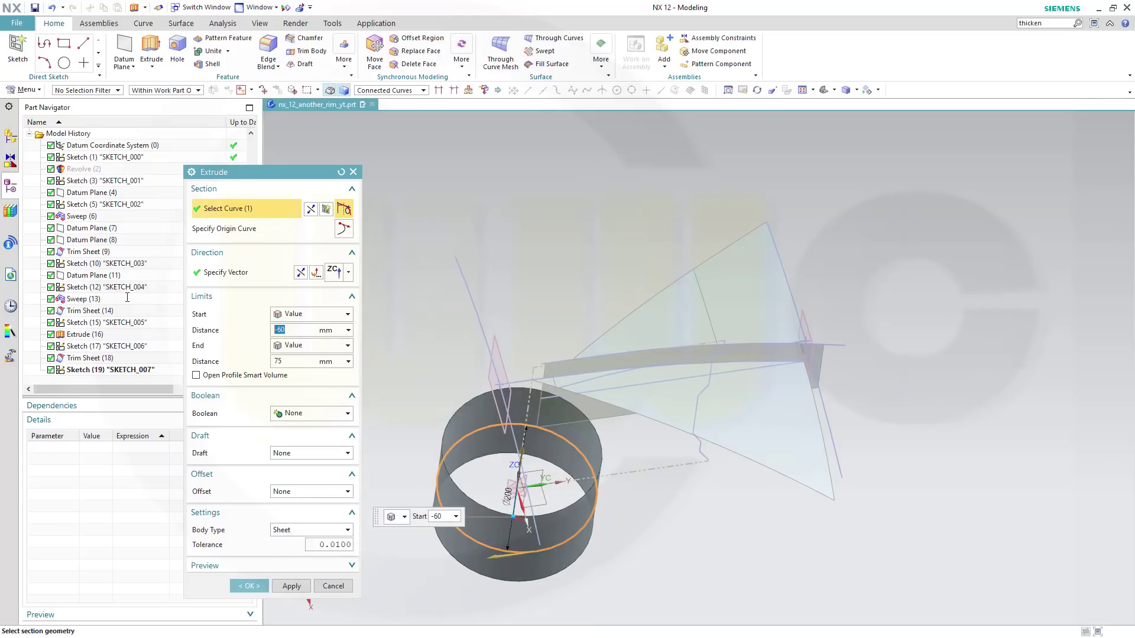
text(0)
key(Tab)
Try an end distance of 260 mm for the circle's extrusion, change it to 300 mm and create the cylindrical sheet
middle_drag(655, 522, 643, 464)
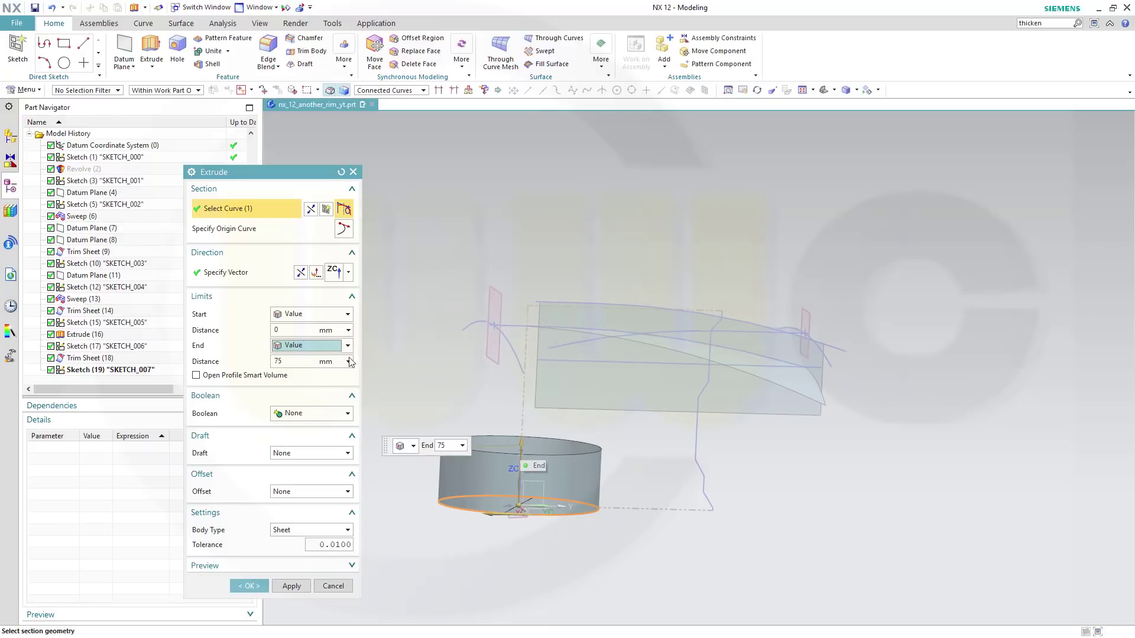
click(297, 361)
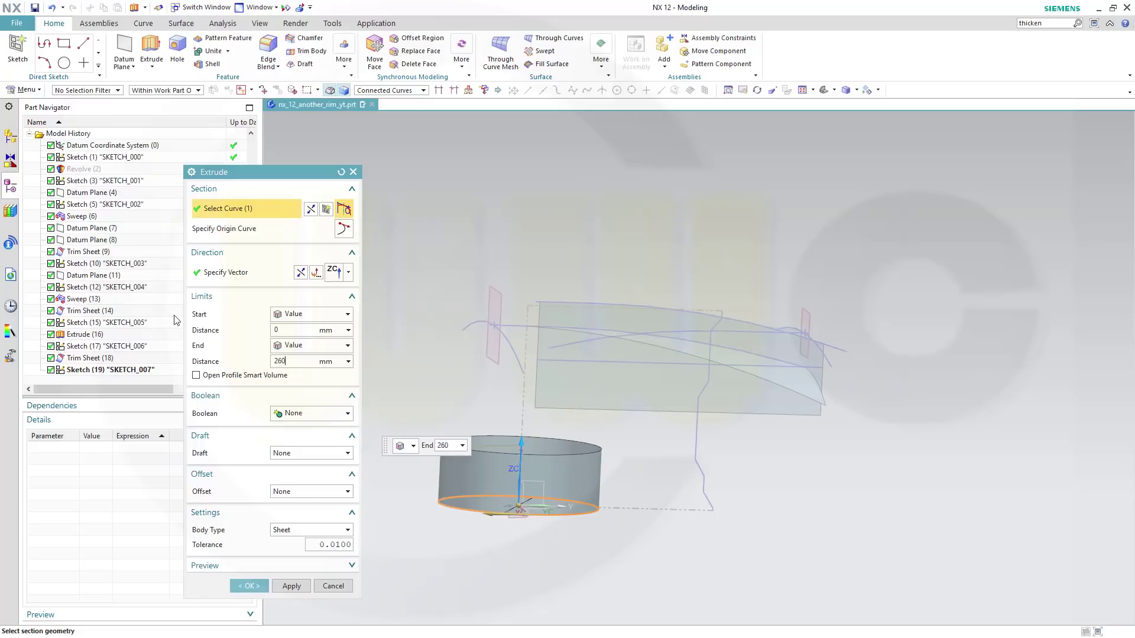
key(Tab)
middle_drag(460, 305, 454, 301)
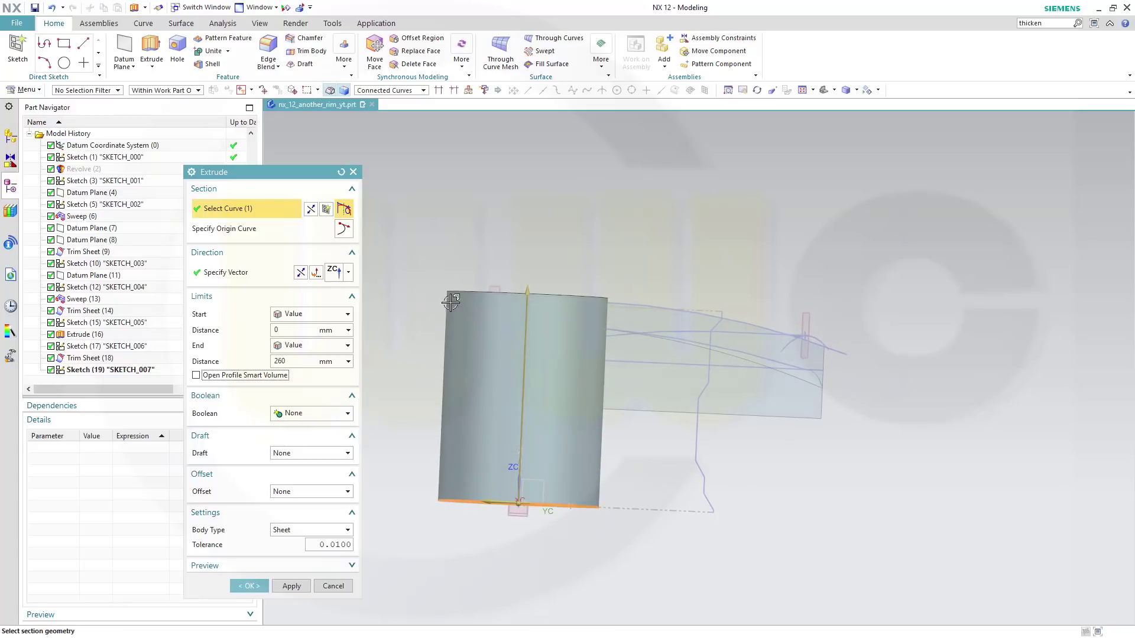
click(302, 362)
key(Return)
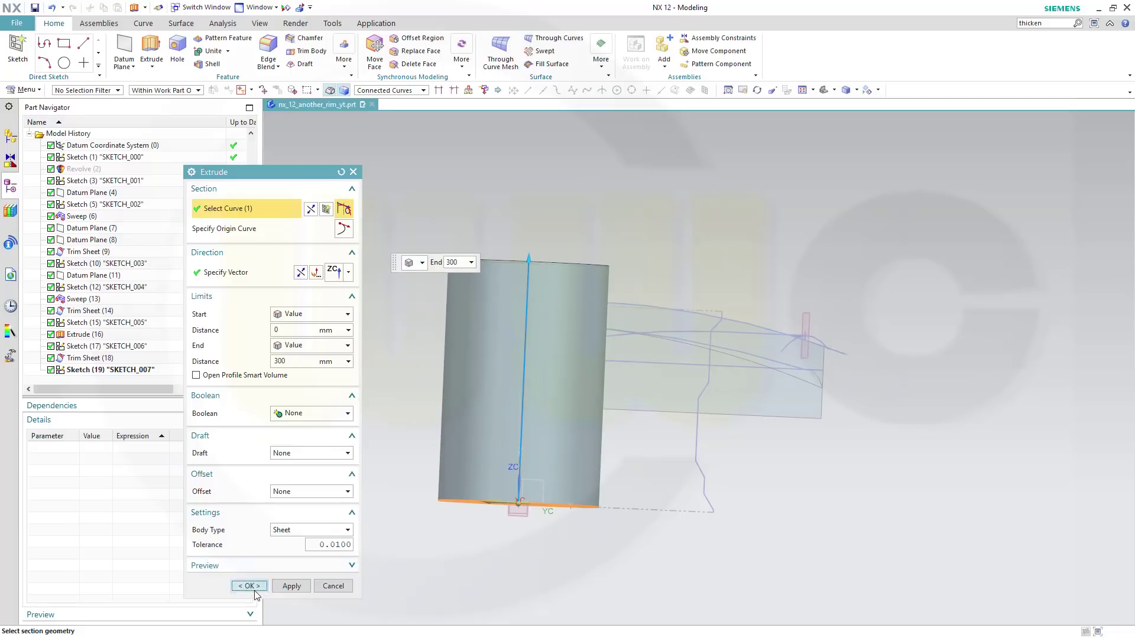
click(249, 586)
Trim the two swept spoke sheets and the extruded sheet with the cylindrical sheet, keeping the portions outside the cylinder
middle_drag(559, 488, 591, 600)
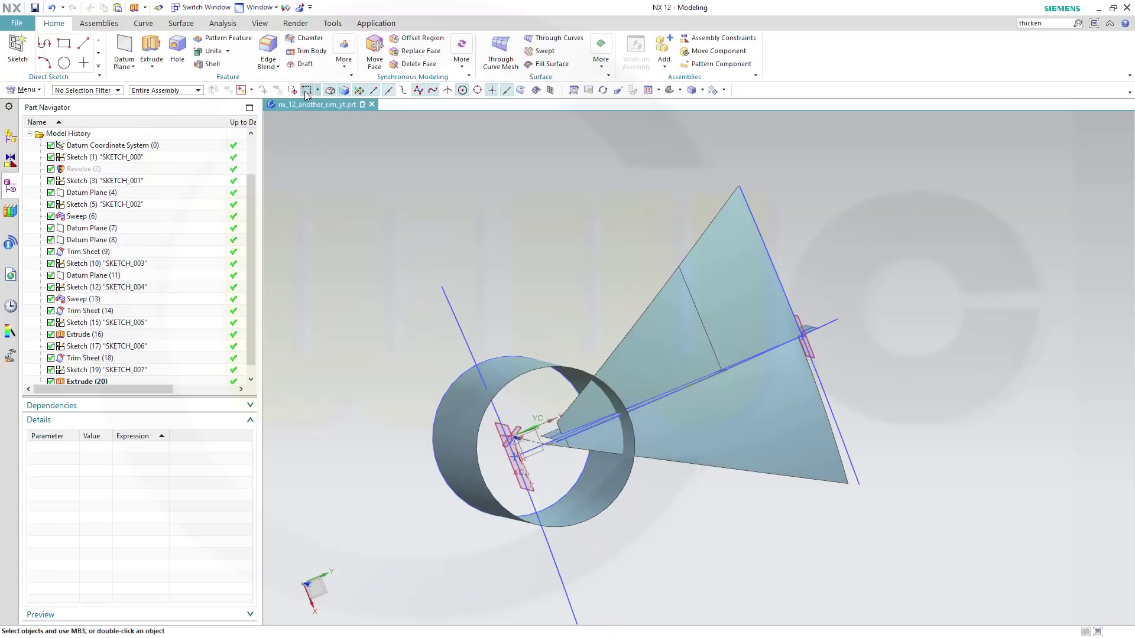
click(344, 53)
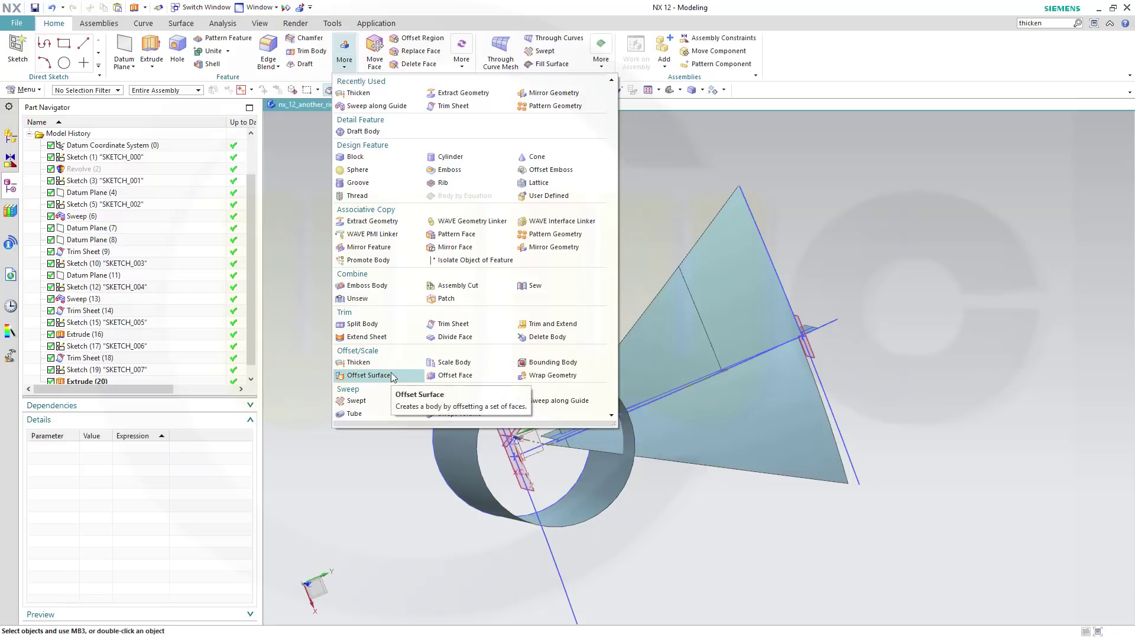
click(453, 323)
middle_drag(713, 545, 707, 520)
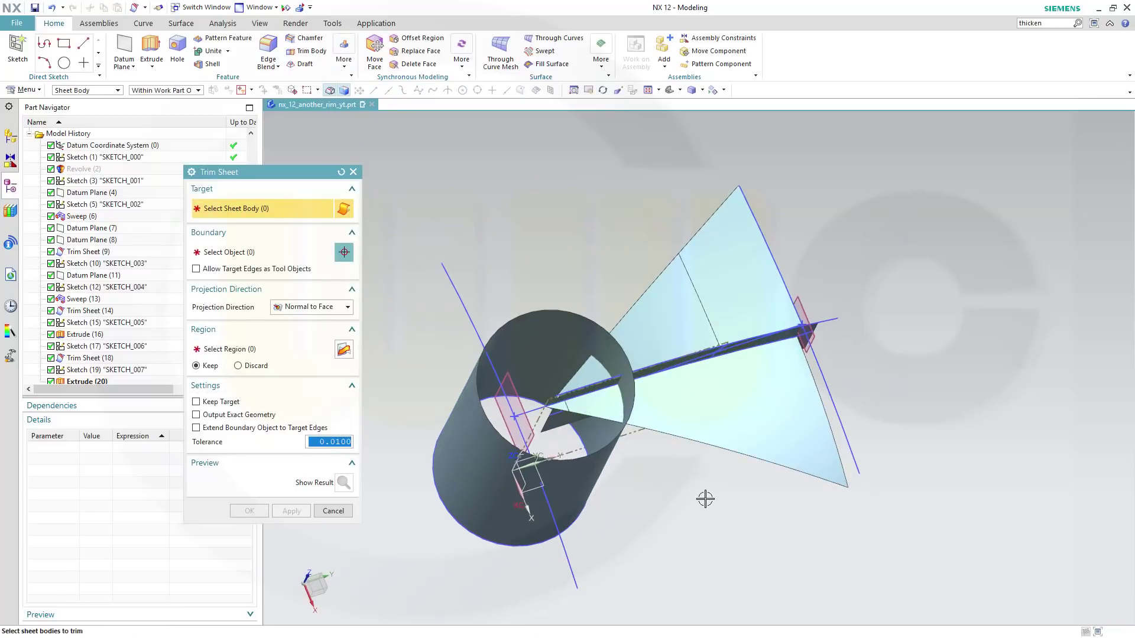
click(735, 423)
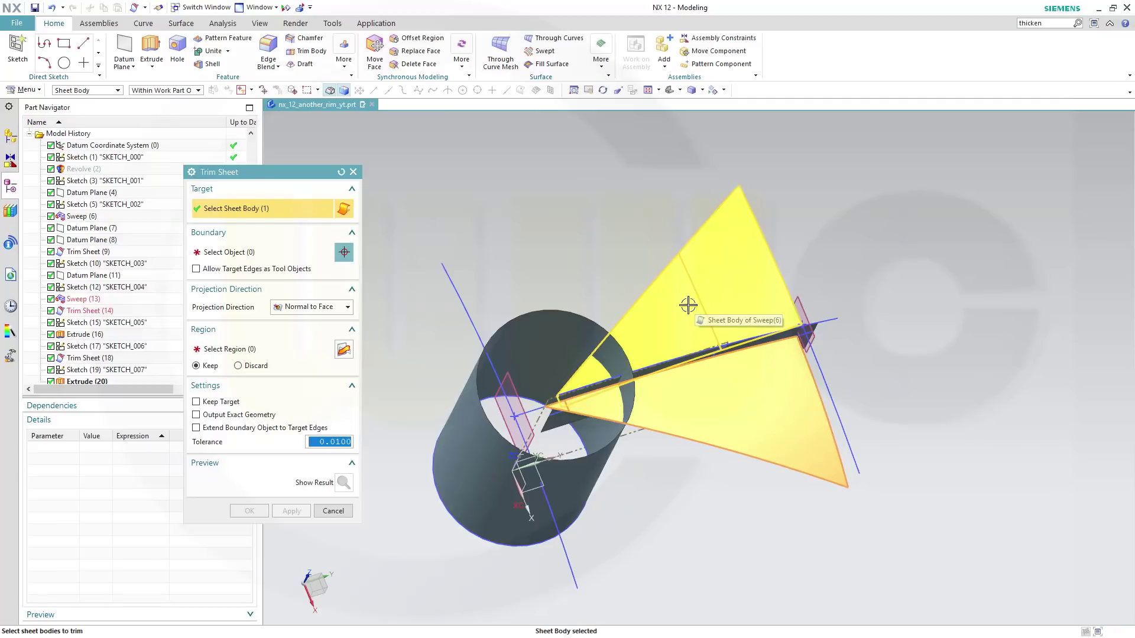
middle_drag(719, 489, 785, 497)
click(736, 302)
click(644, 387)
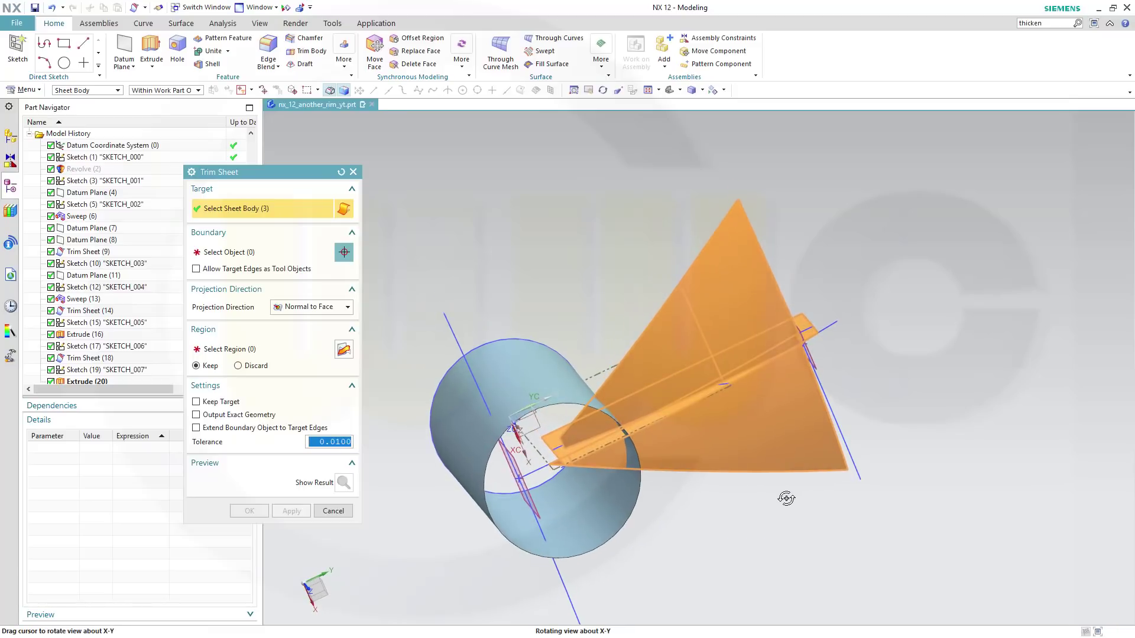
click(231, 253)
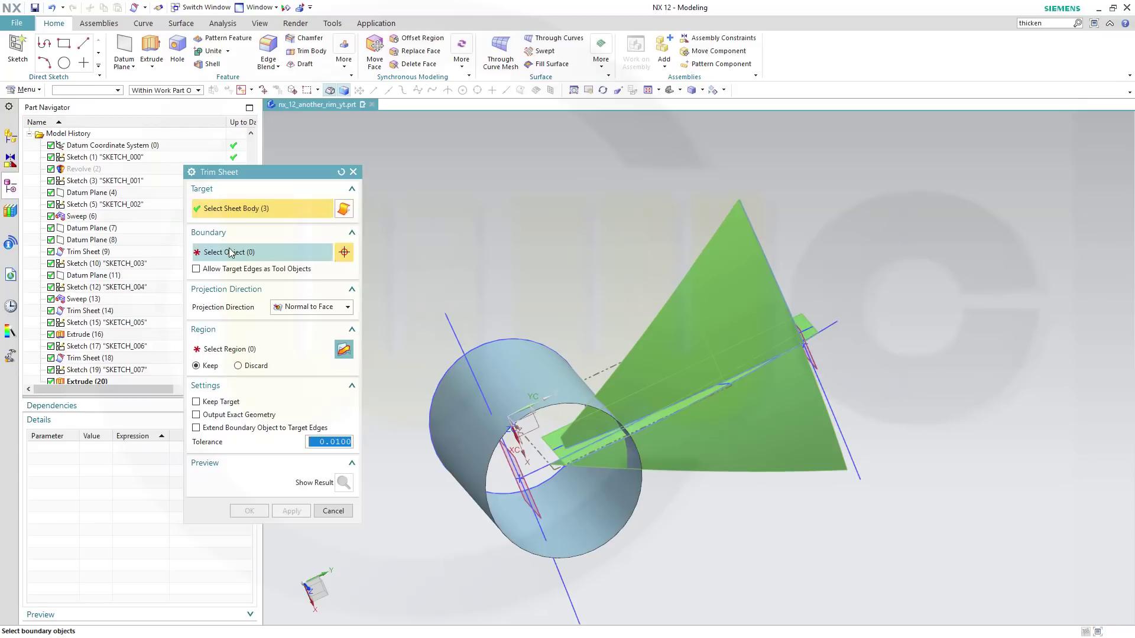
click(506, 332)
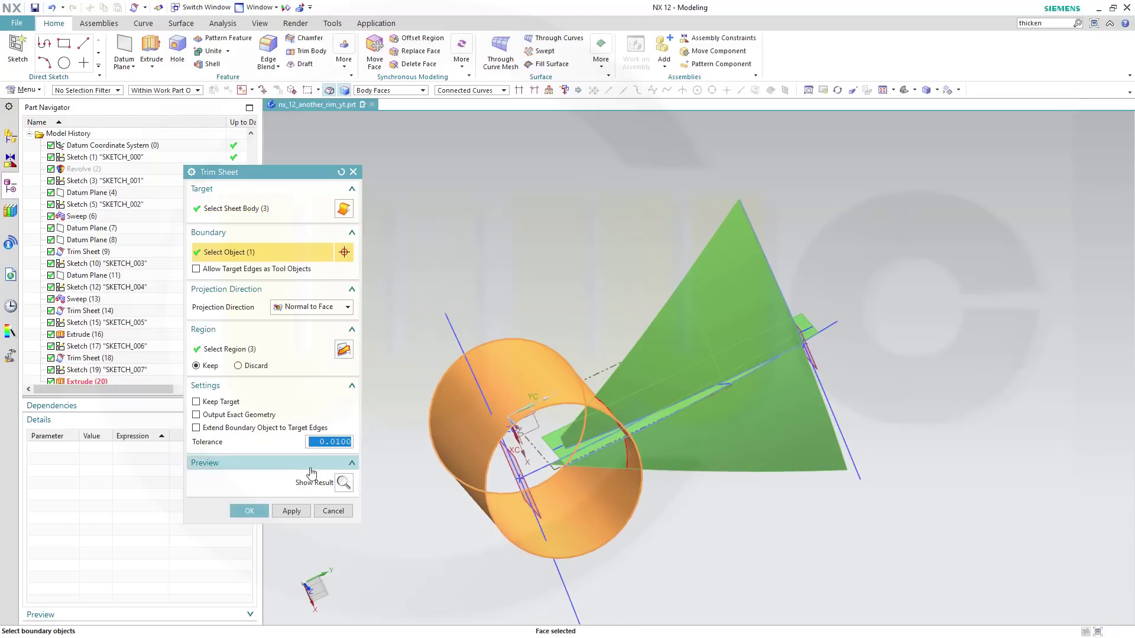
click(251, 511)
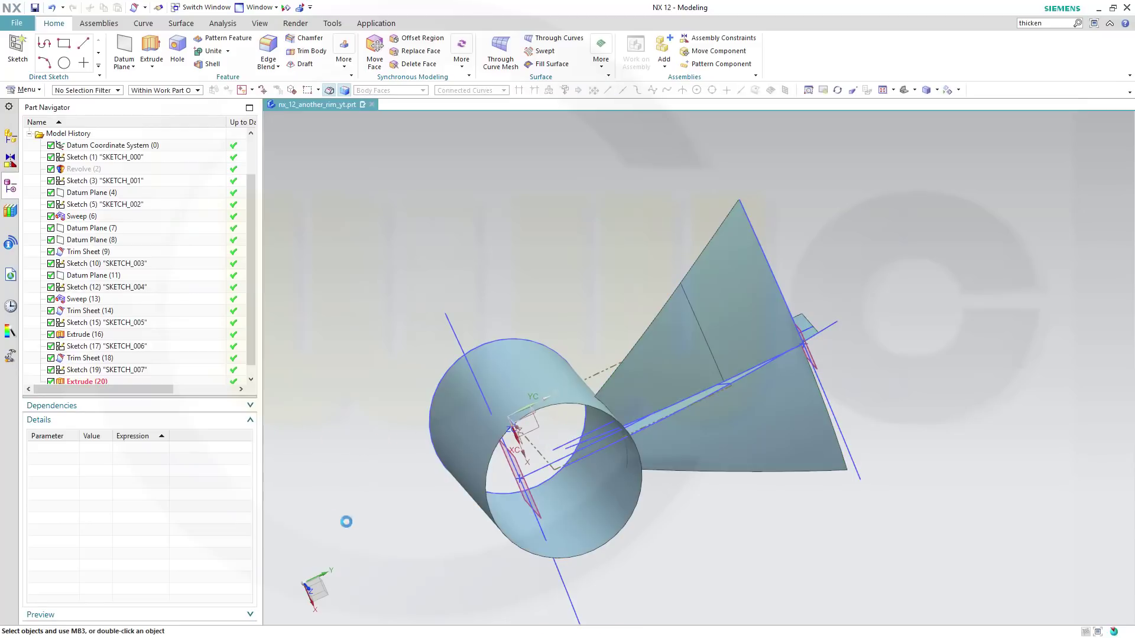
Hide the cylindrical sheet and show the revolved rim
click(606, 525)
right_click(606, 523)
click(636, 311)
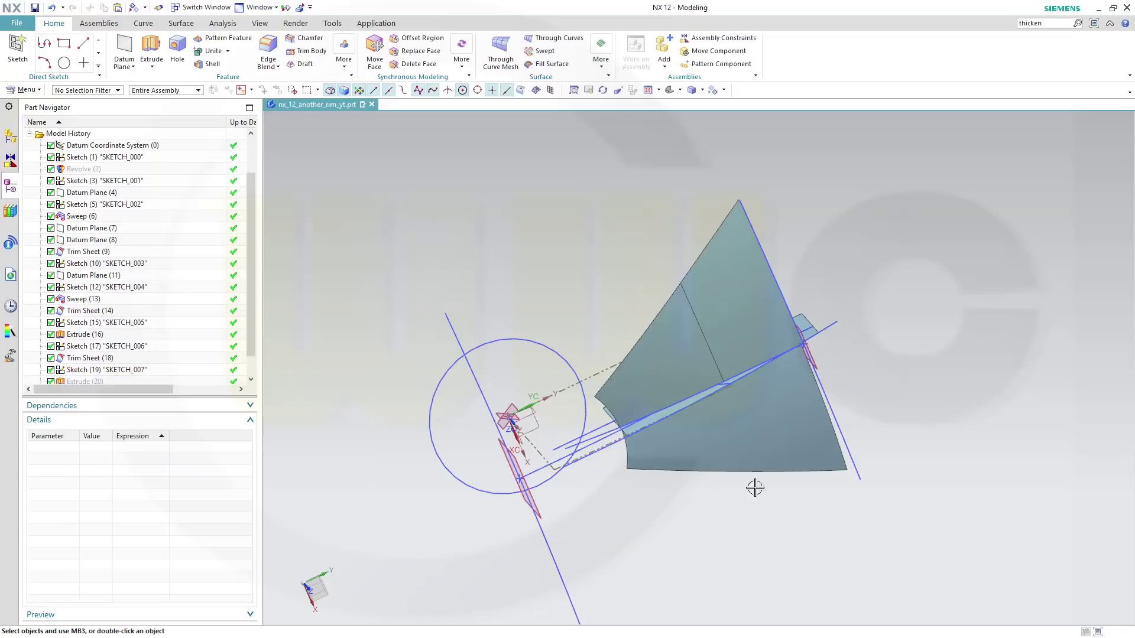
middle_drag(755, 488, 606, 404)
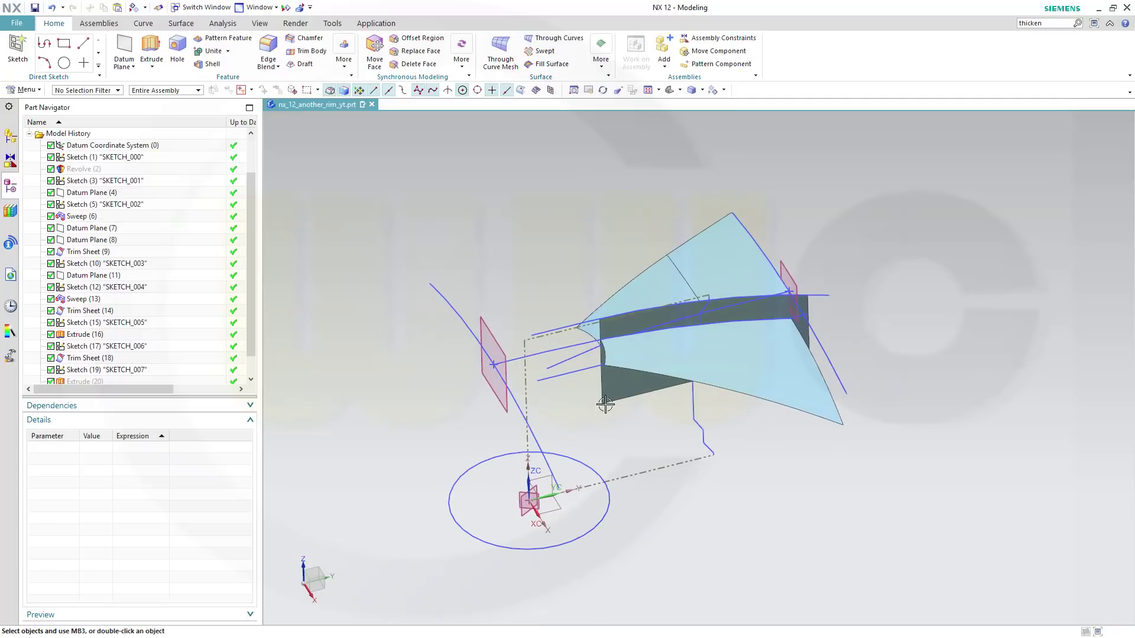
click(85, 170)
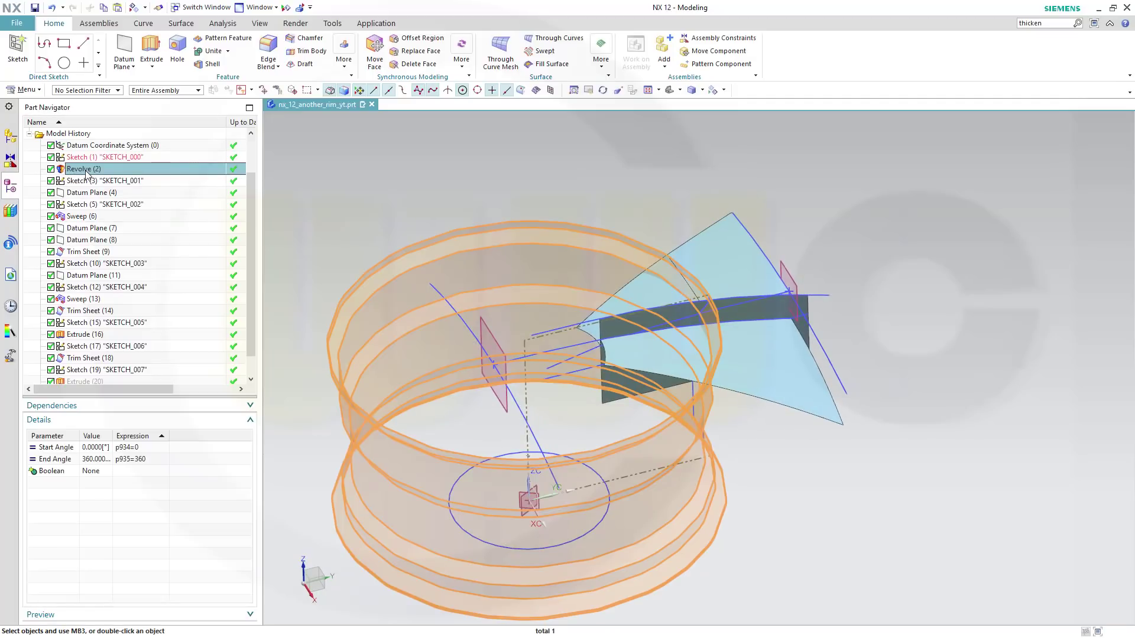
right_click(86, 170)
click(112, 184)
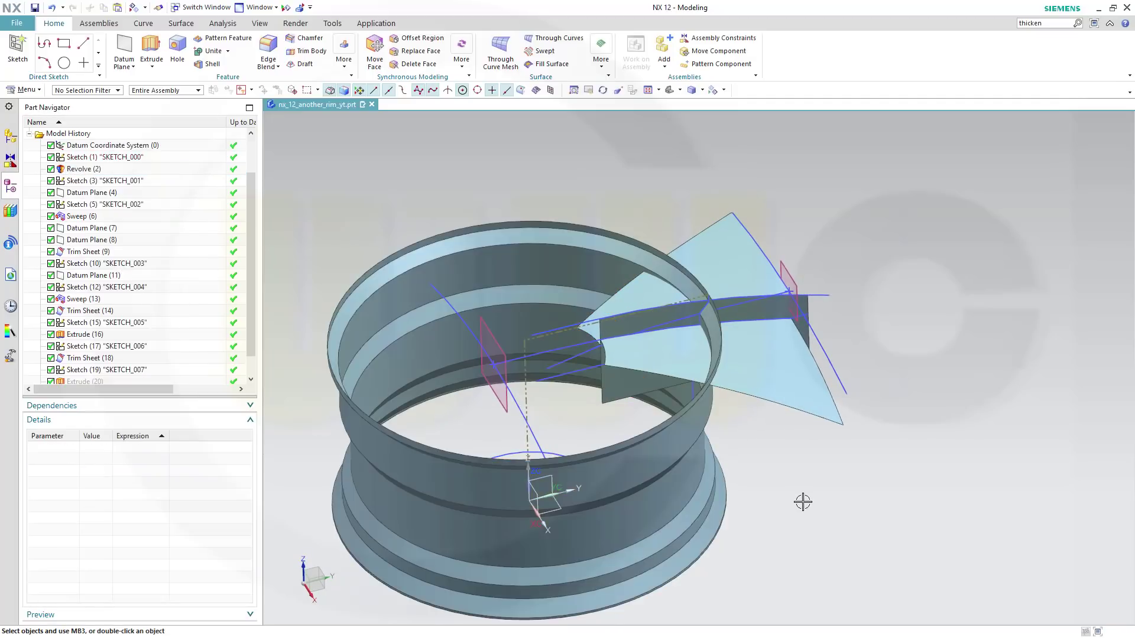
Trim the two swept spoke sheets and the extruded sheet with the revolved rim's faces, keeping the portions inside the rim
mouse_move(803, 502)
middle_down()
mouse_move(800, 524)
mouse_move(816, 499)
mouse_move(834, 539)
mouse_move(825, 552)
mouse_move(816, 529)
mouse_move(816, 553)
mouse_move(819, 509)
middle_up()
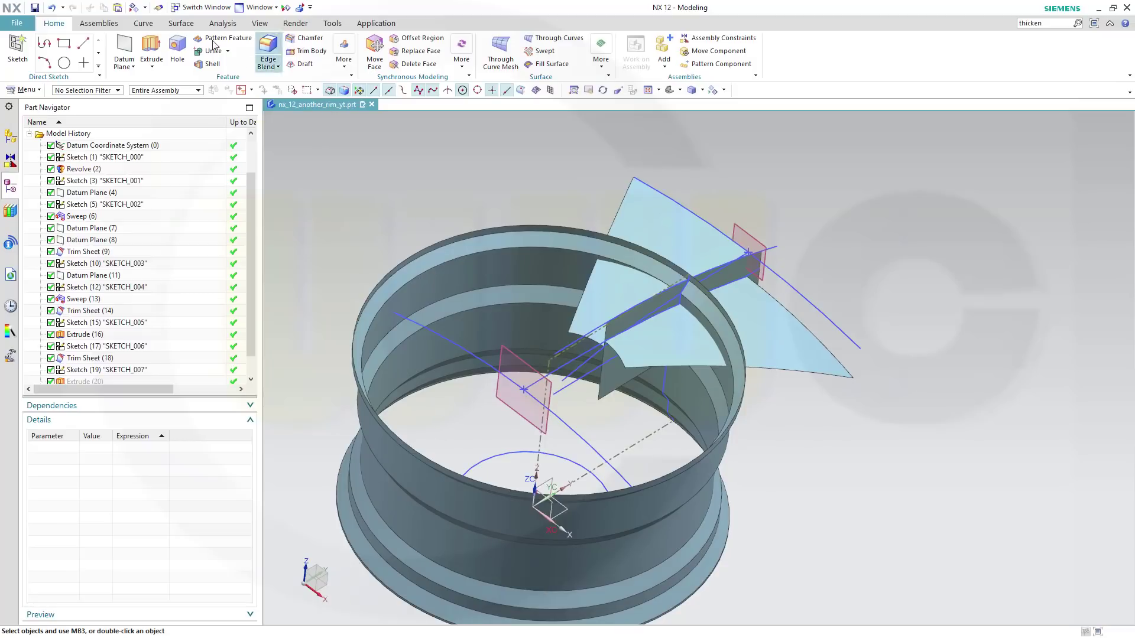
click(144, 11)
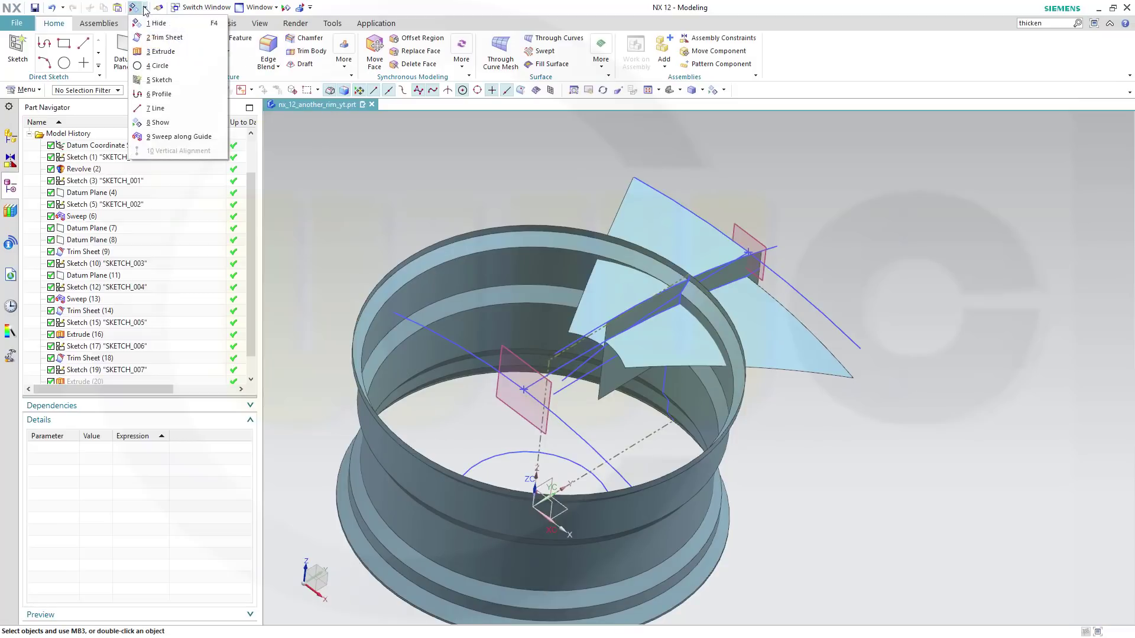
click(165, 37)
middle_drag(889, 476, 819, 413)
click(624, 288)
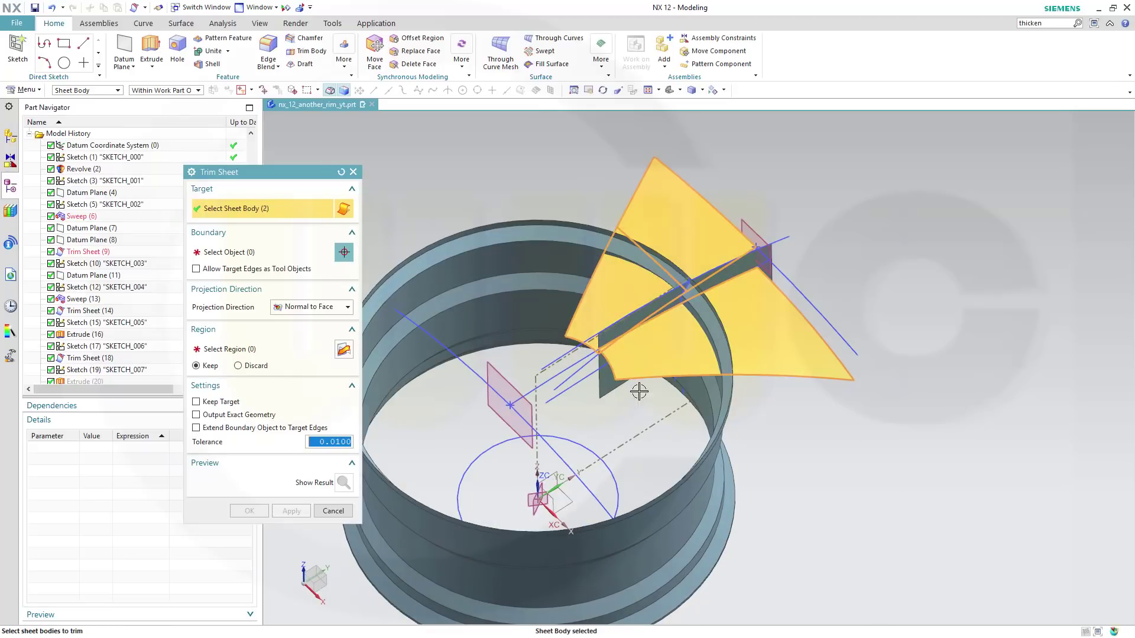
click(613, 383)
click(613, 384)
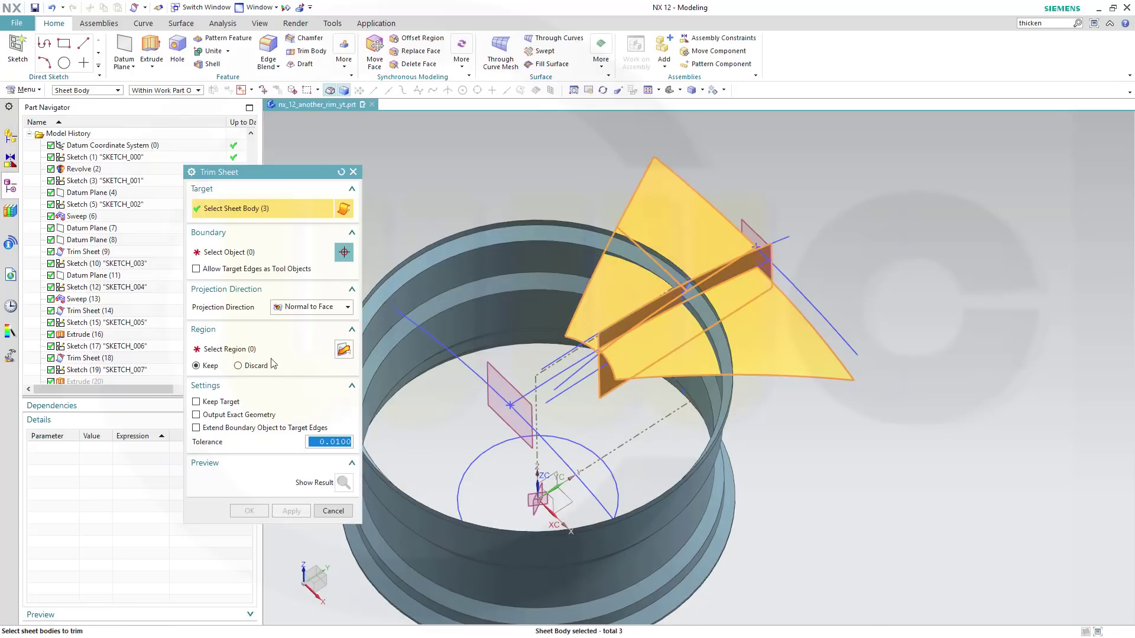
click(228, 253)
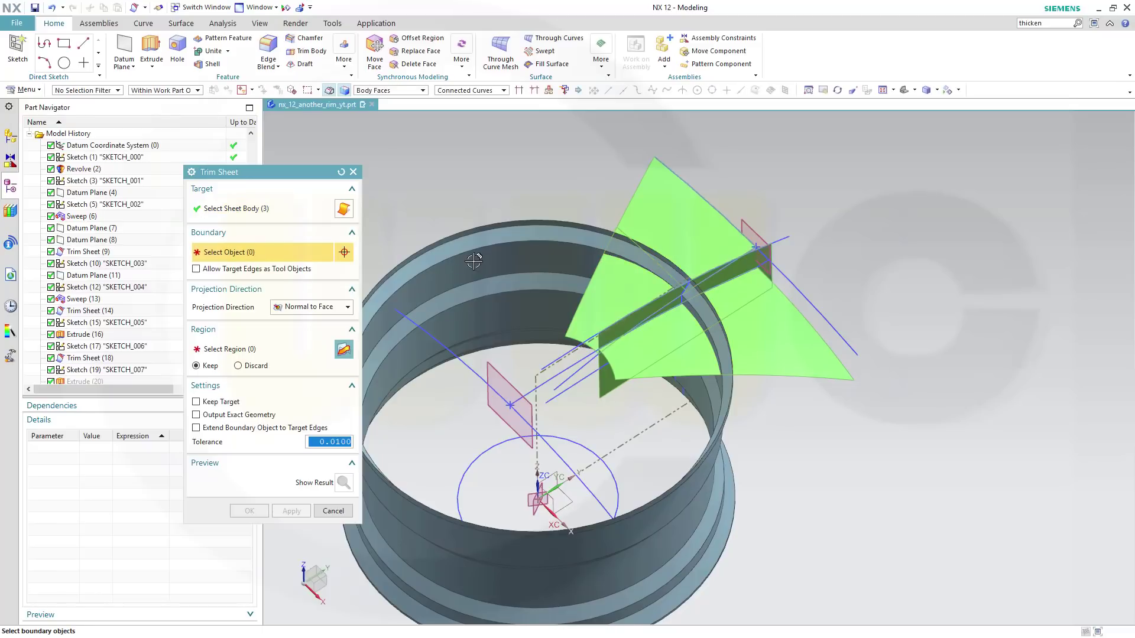
click(474, 261)
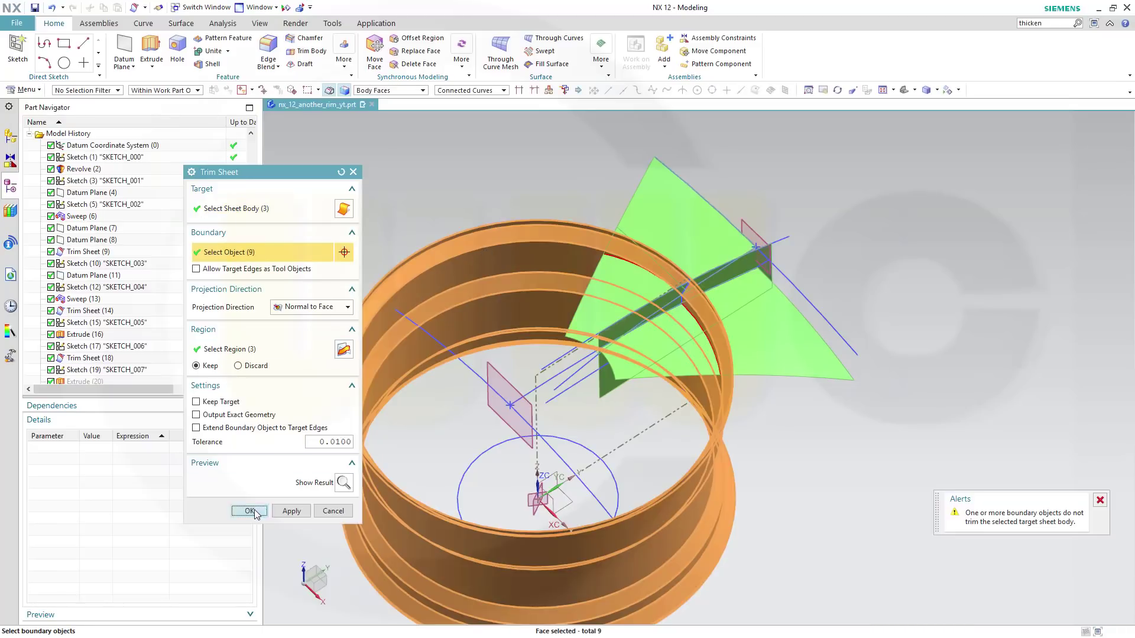
click(249, 511)
Set the diameter of the central circle sketch to 150 mm
middle_drag(868, 495, 833, 499)
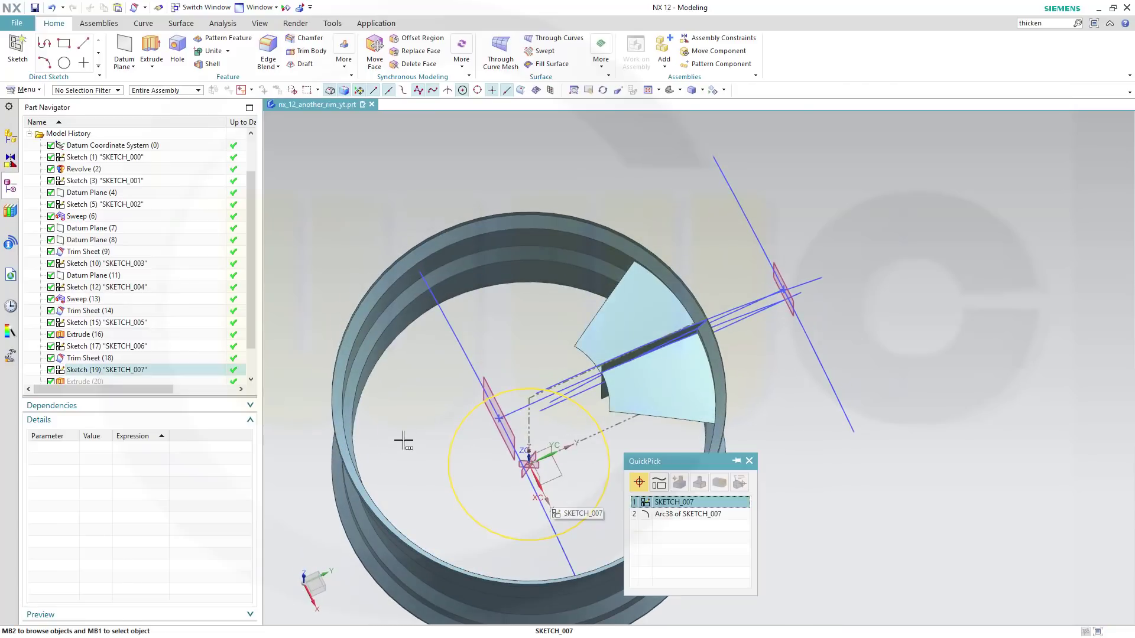
scroll(250, 333, down, 1)
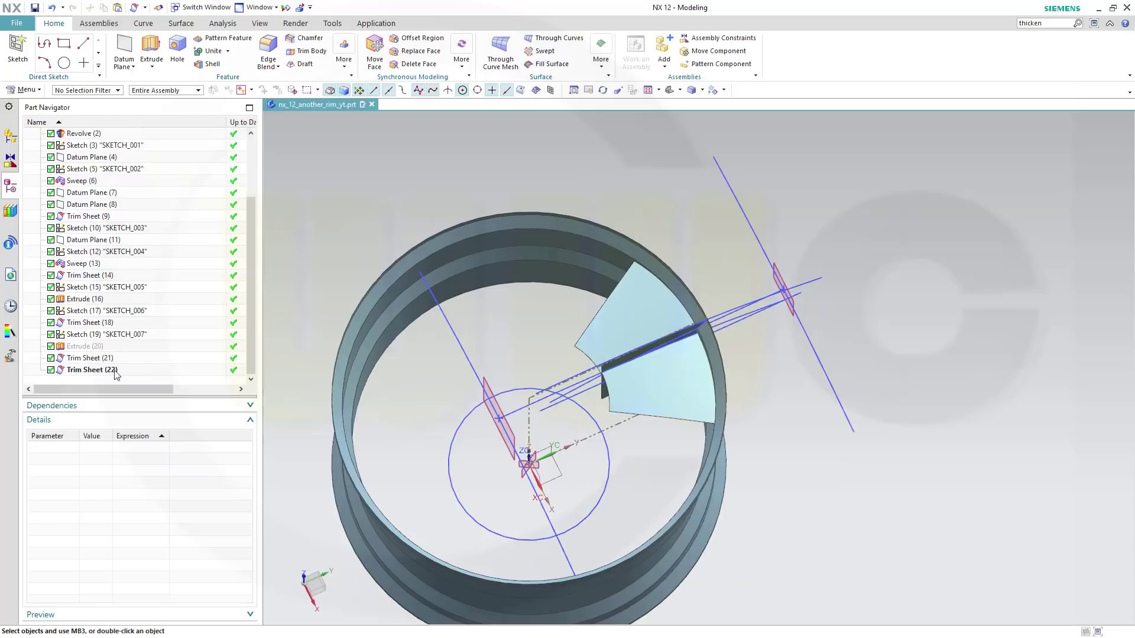
click(101, 335)
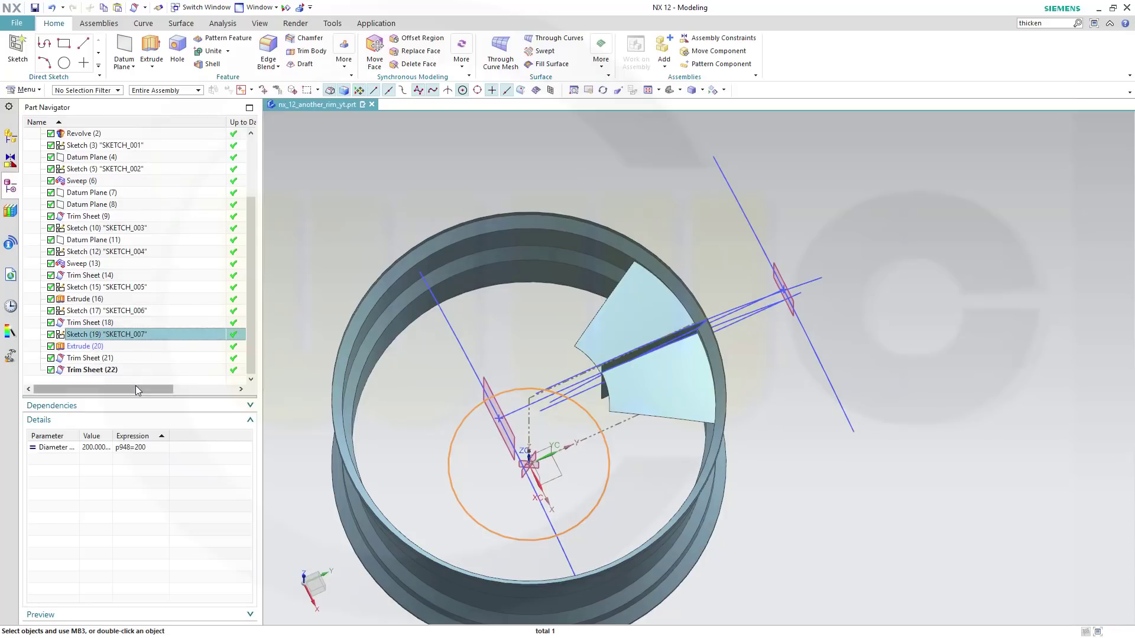
double_click(155, 448)
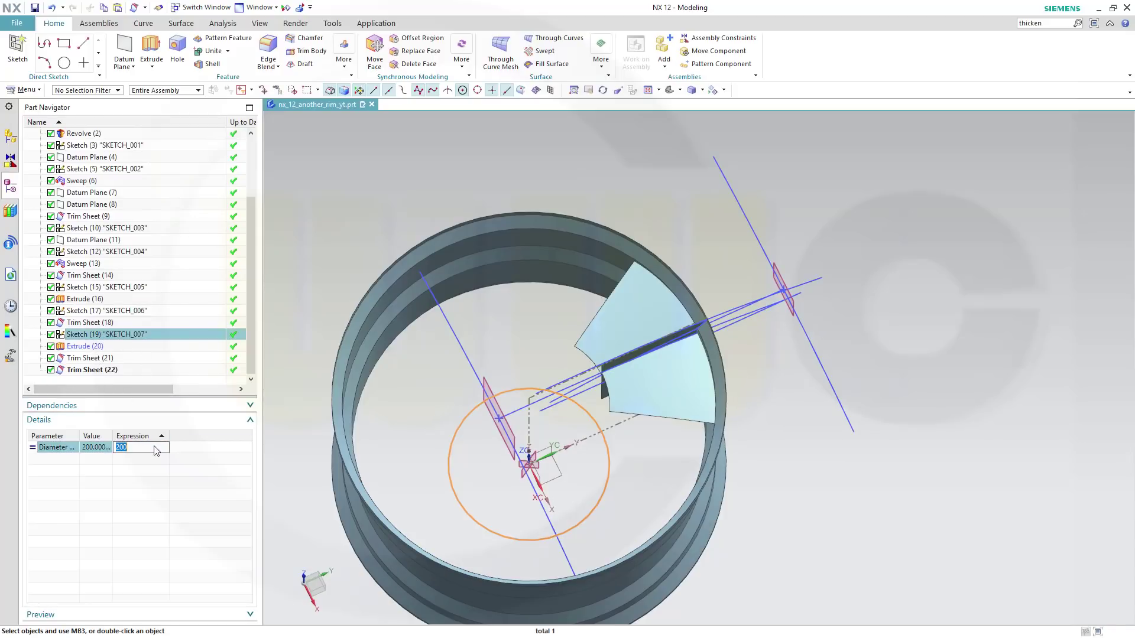
text(150)
key(Return)
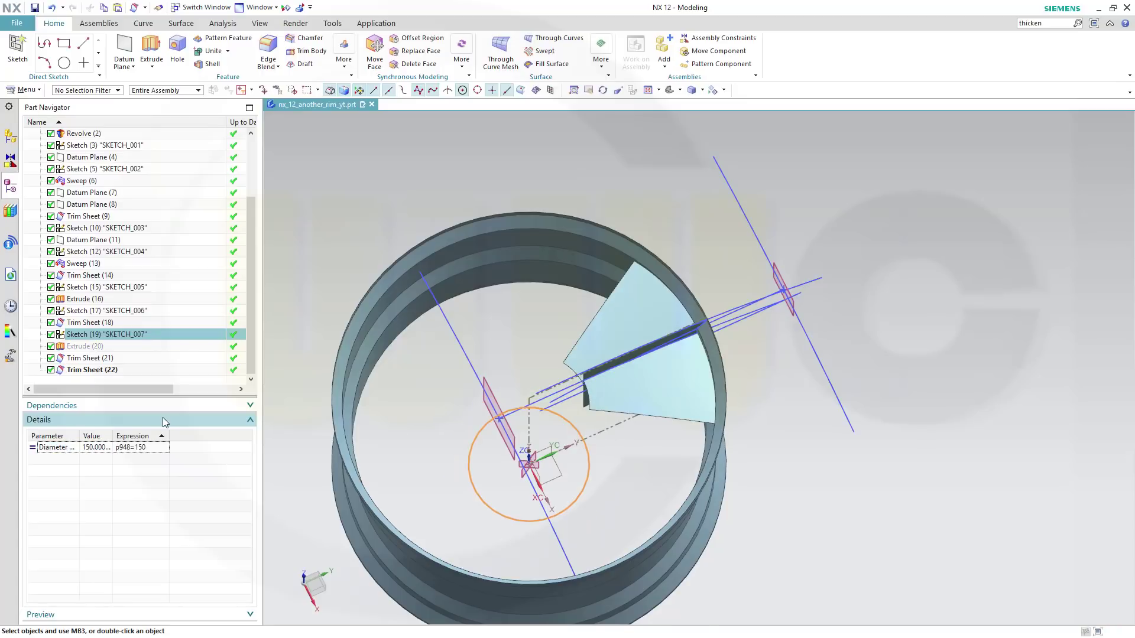
Set the diameter of the central circle sketch to 100 mm
mouse_move(614, 477)
middle_down()
mouse_move(618, 507)
mouse_move(608, 486)
middle_up()
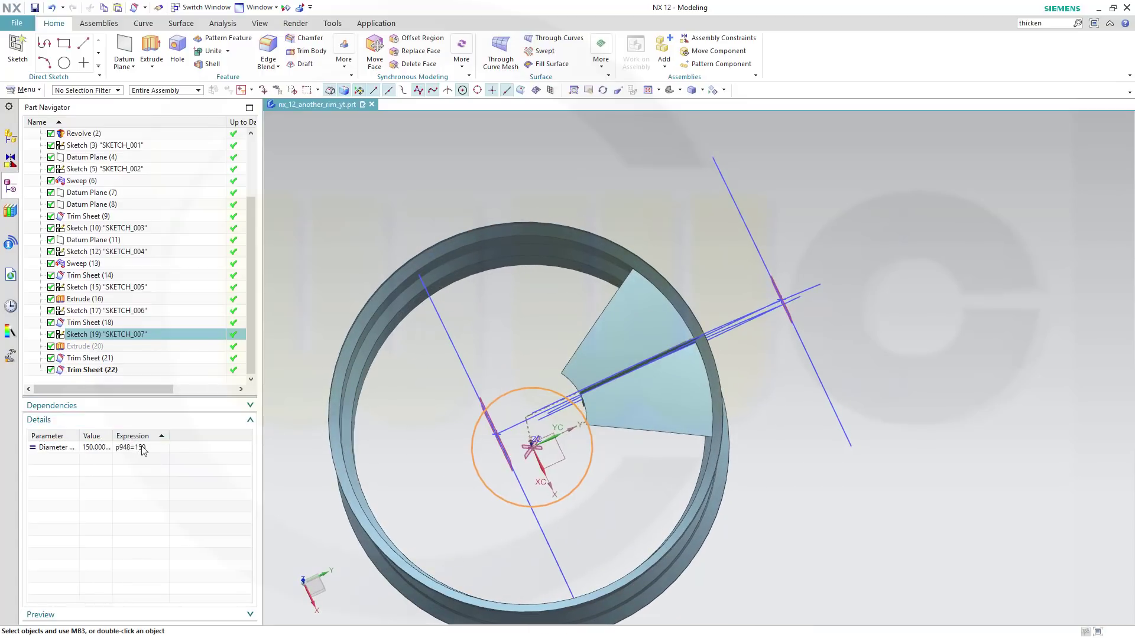
click(149, 452)
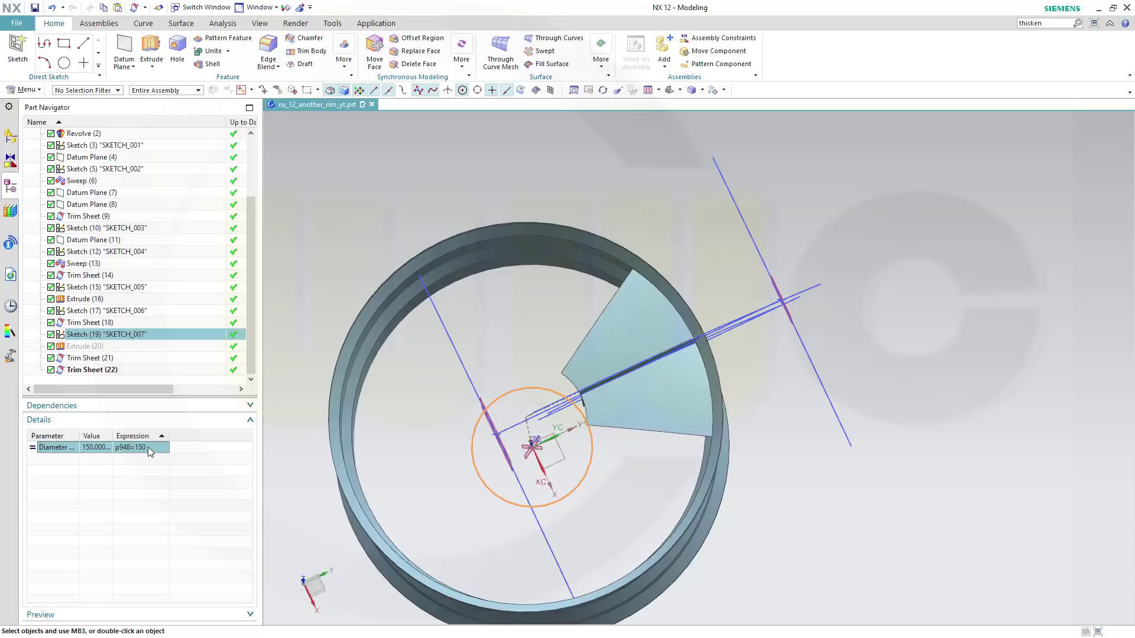
click(150, 452)
text(100)
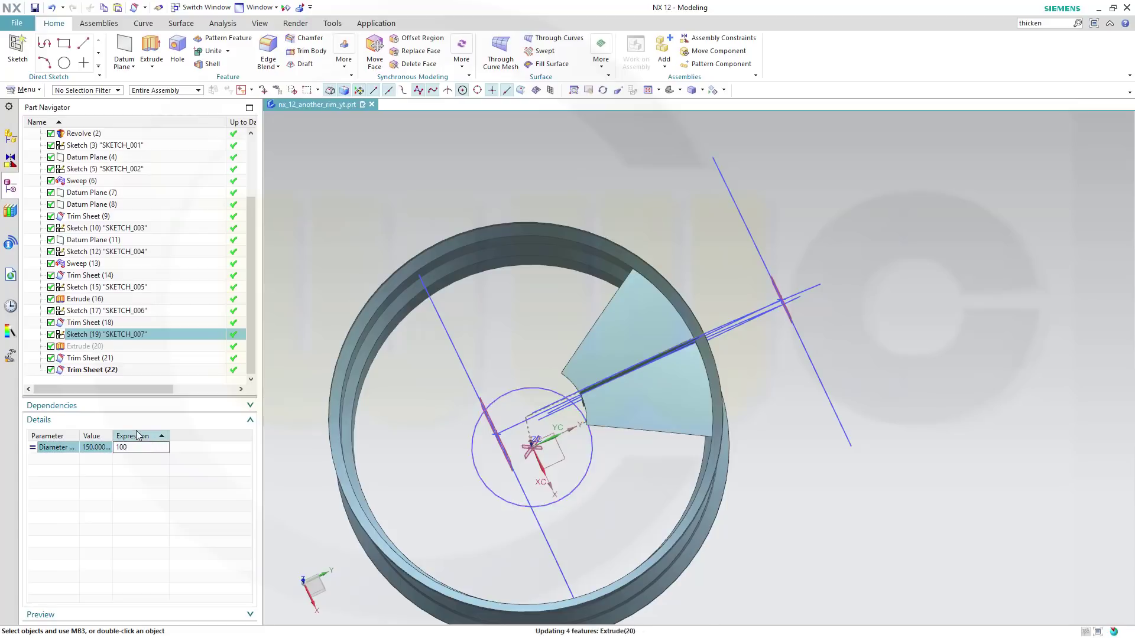
key(Return)
mouse_move(658, 458)
middle_down()
mouse_move(680, 444)
mouse_move(666, 458)
middle_up()
middle_drag(837, 446, 793, 498)
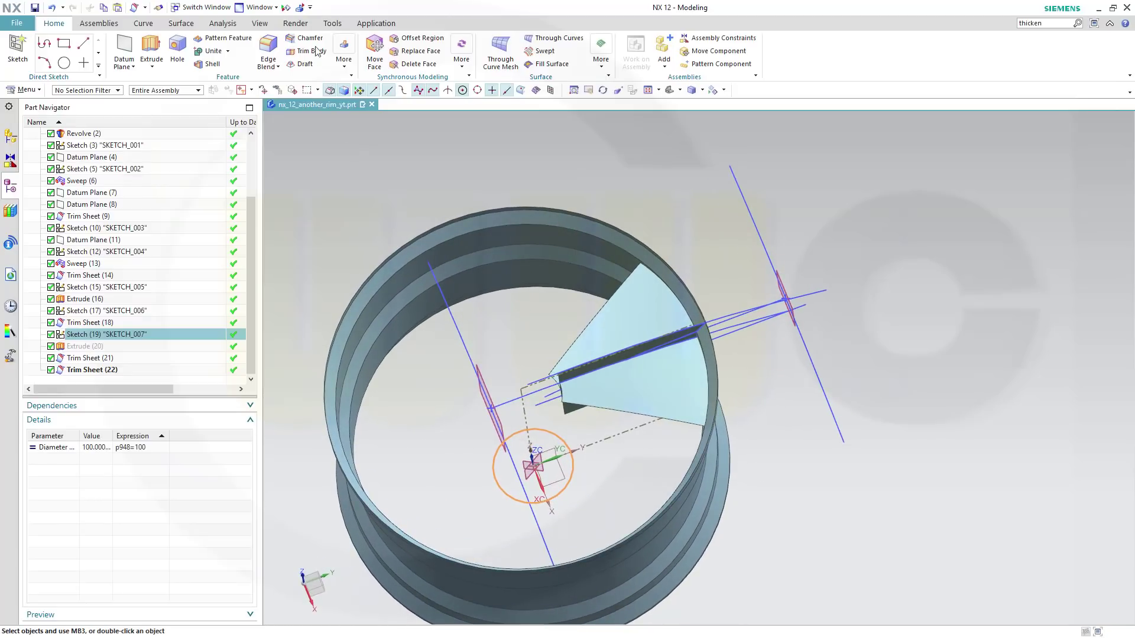
Hide all sketches and datum planes in the model
click(287, 8)
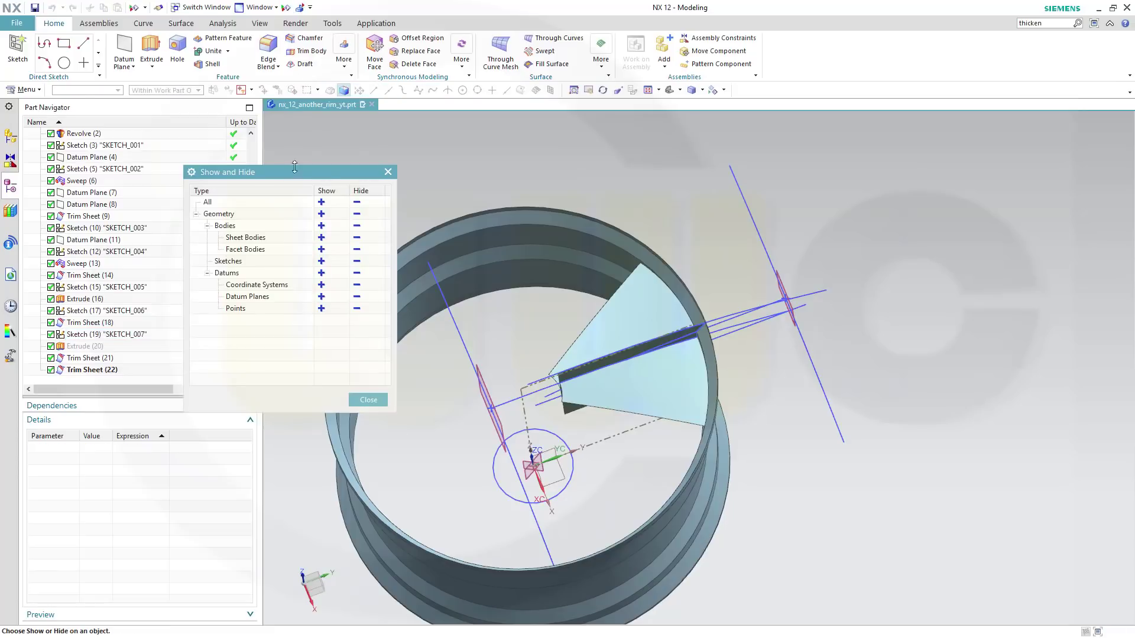
click(356, 261)
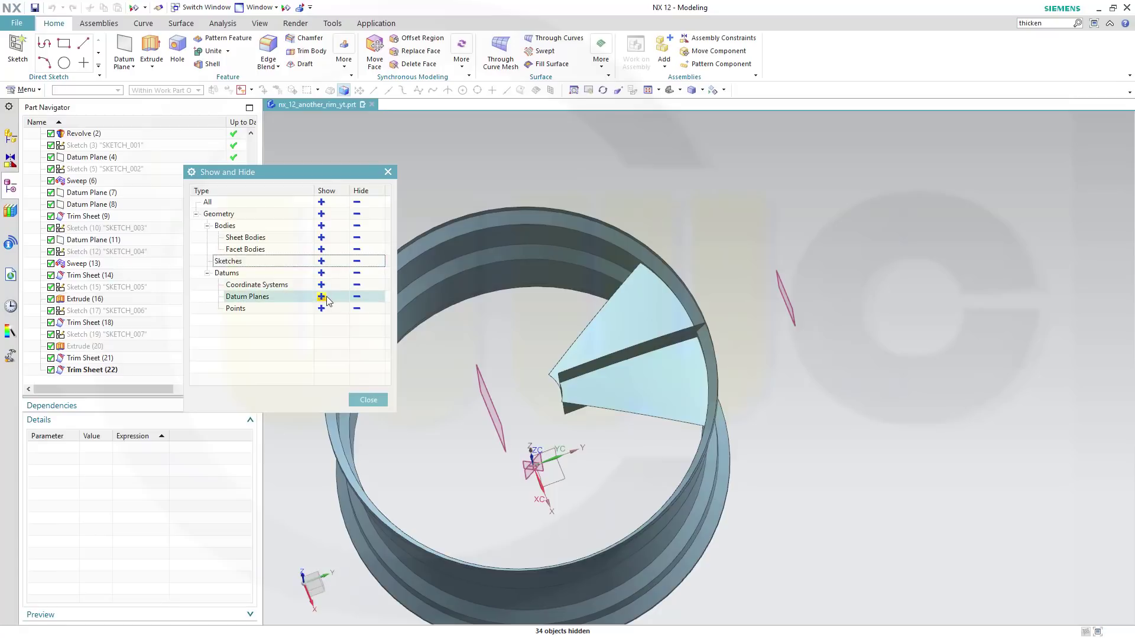
click(356, 298)
middle_click(719, 465)
middle_drag(797, 536, 841, 481)
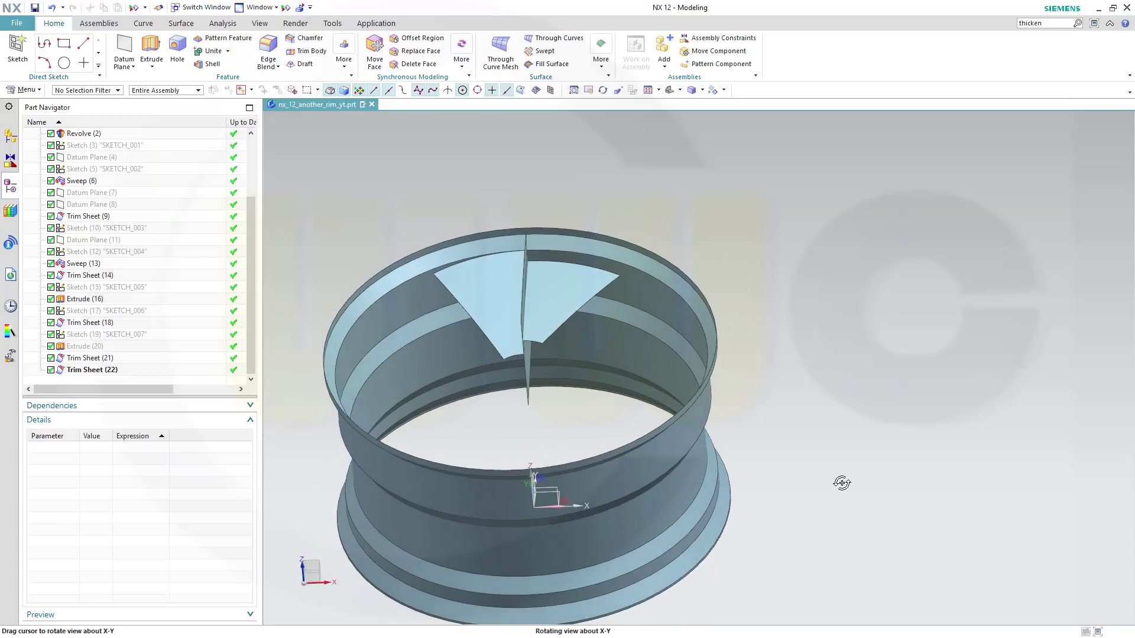
Hide the revolved rim so only the spoke sheets remain displayed
right_click(652, 298)
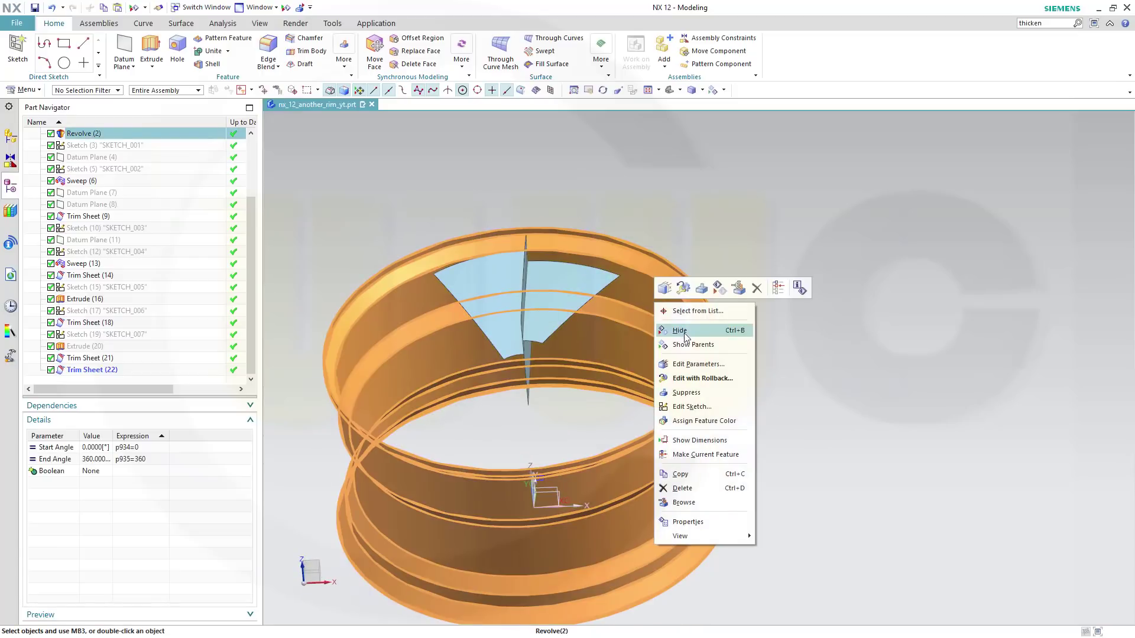
click(679, 330)
middle_drag(714, 372, 692, 423)
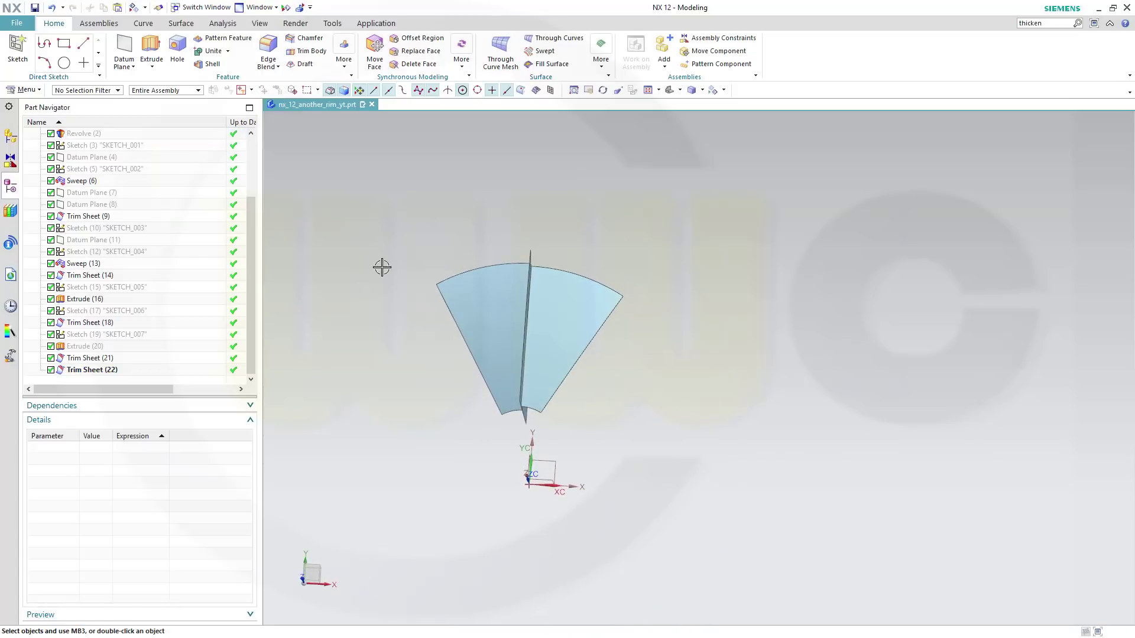
Create an inferred datum plane offset 250 mm from the XY plane, above the spoke sheets
click(123, 57)
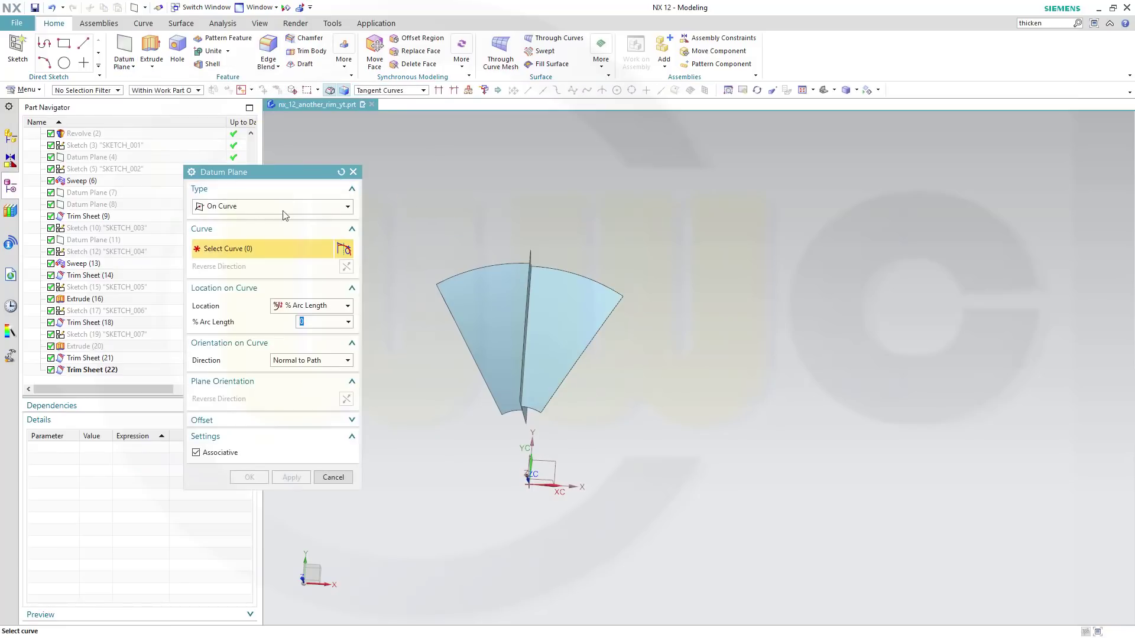
click(348, 208)
click(304, 221)
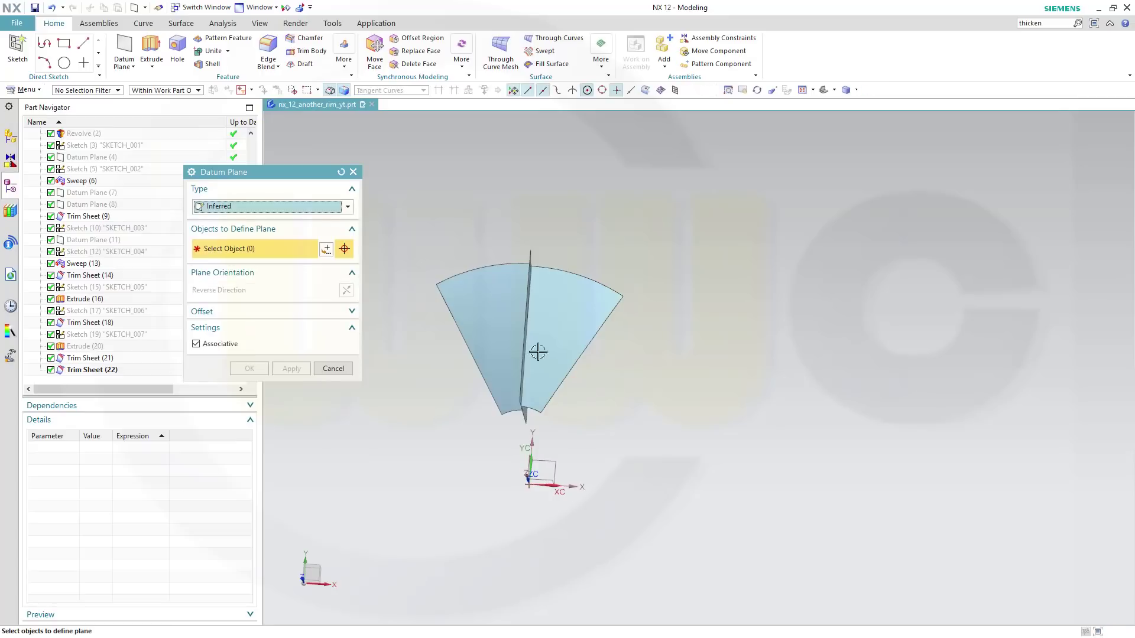
click(558, 465)
middle_drag(648, 465, 588, 378)
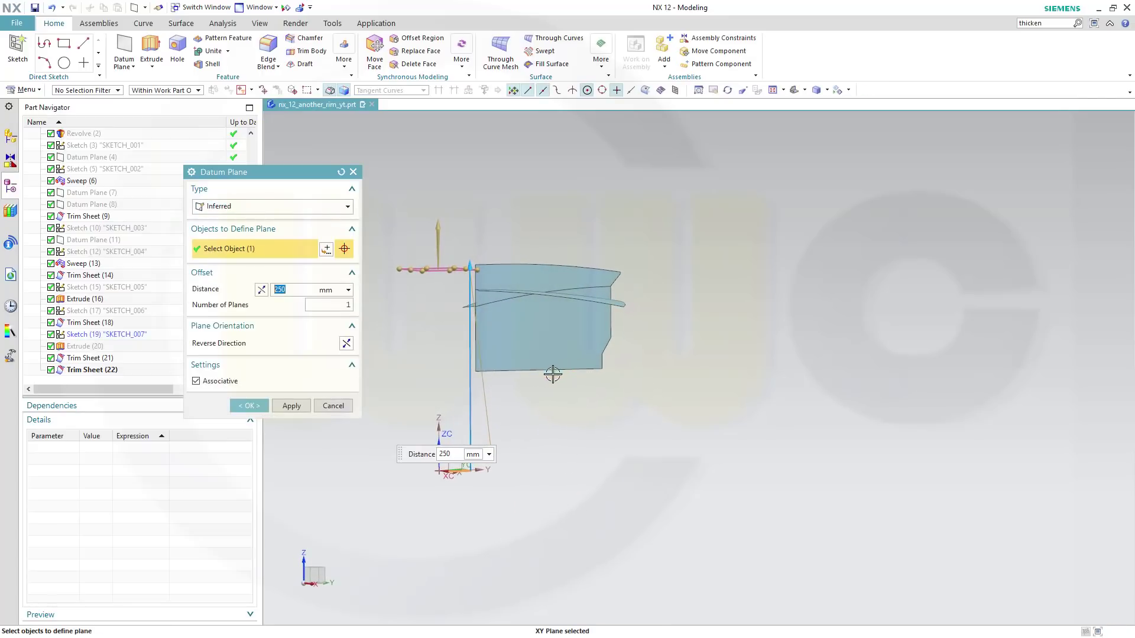
middle_drag(538, 426, 549, 446)
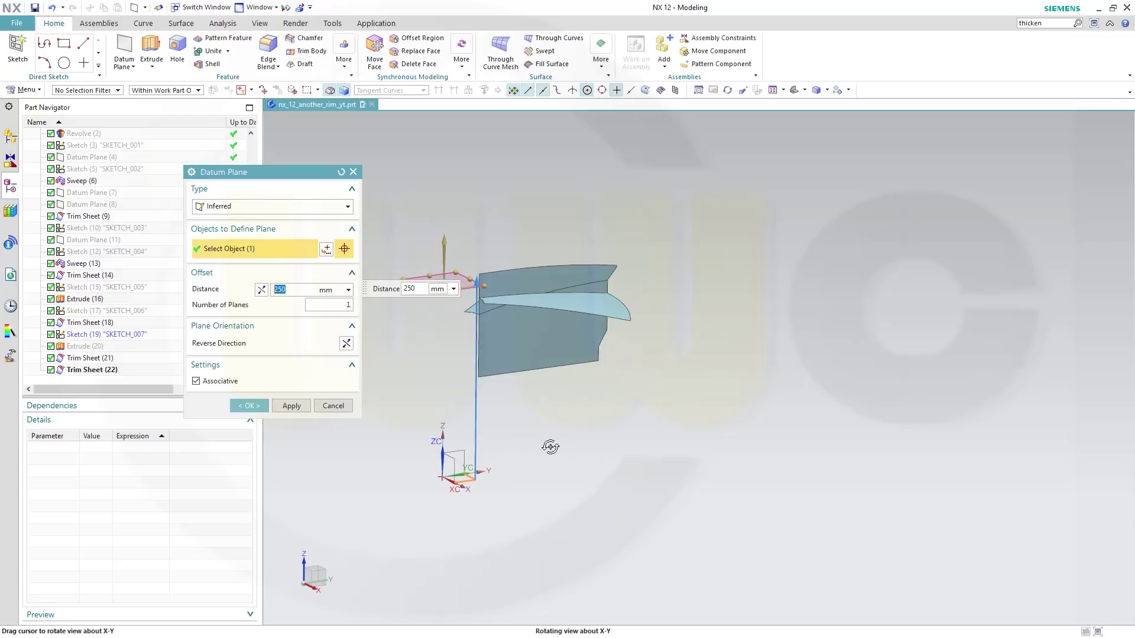
click(247, 405)
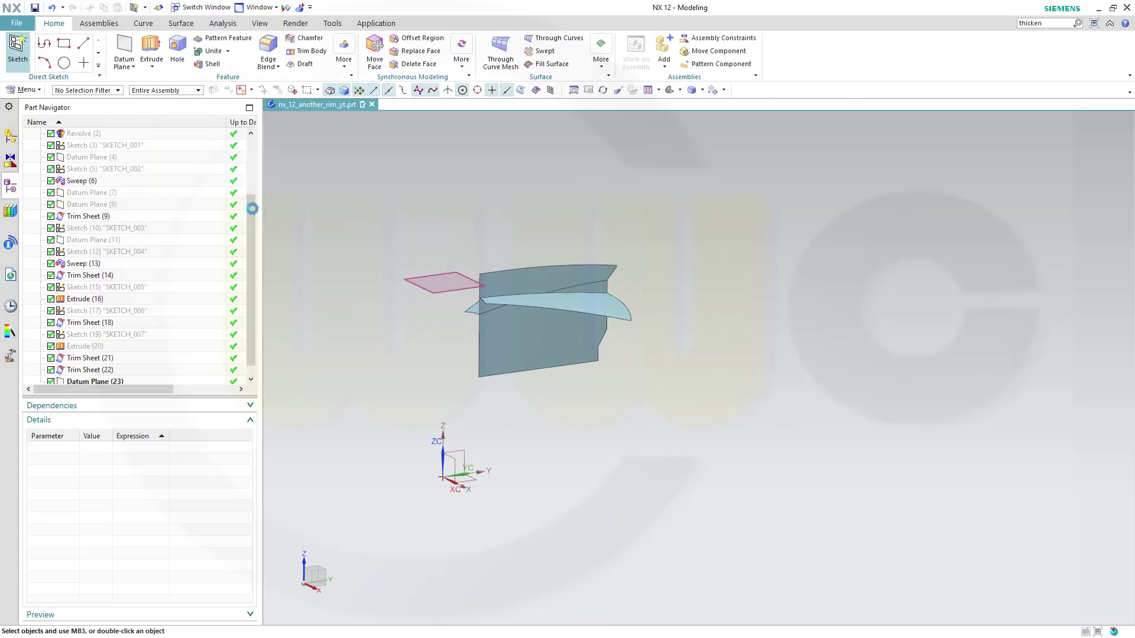
Start a sketch on the new datum plane and draw two lines meeting at the origin, one on each side of the Y axis, extending past the spoke's outer edge
click(416, 281)
click(295, 326)
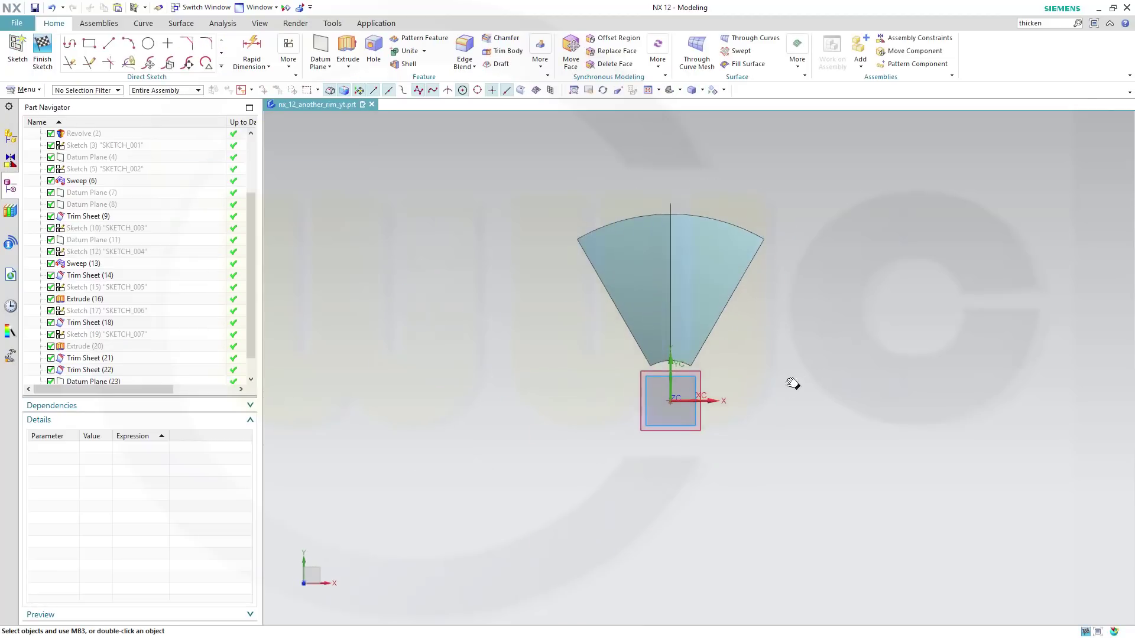
shift+middle_drag(792, 383, 771, 384)
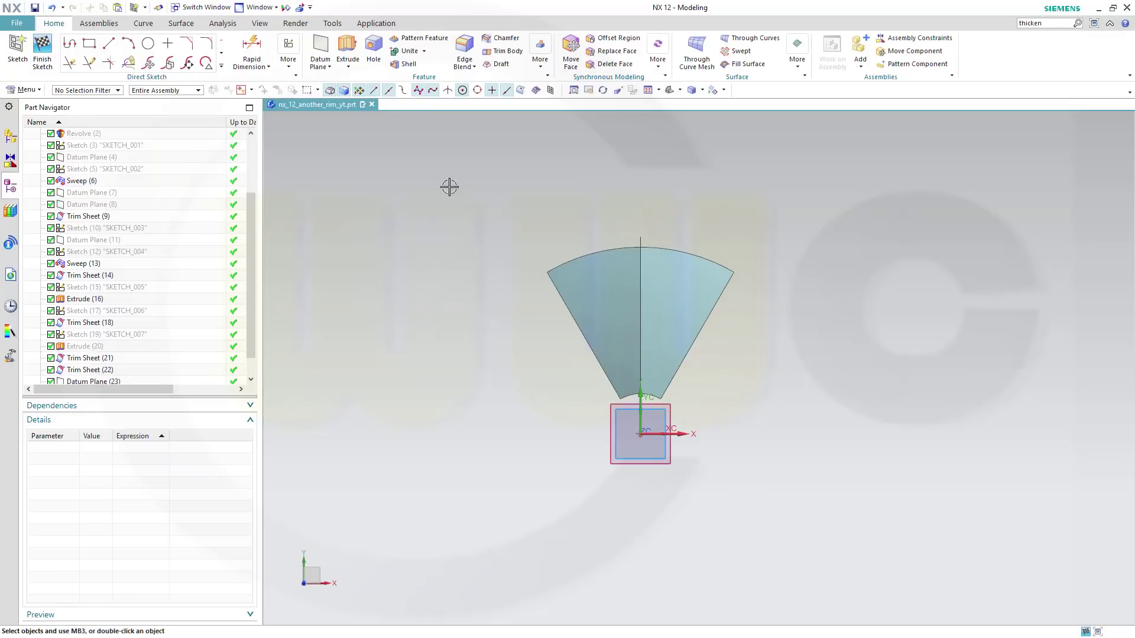
click(70, 45)
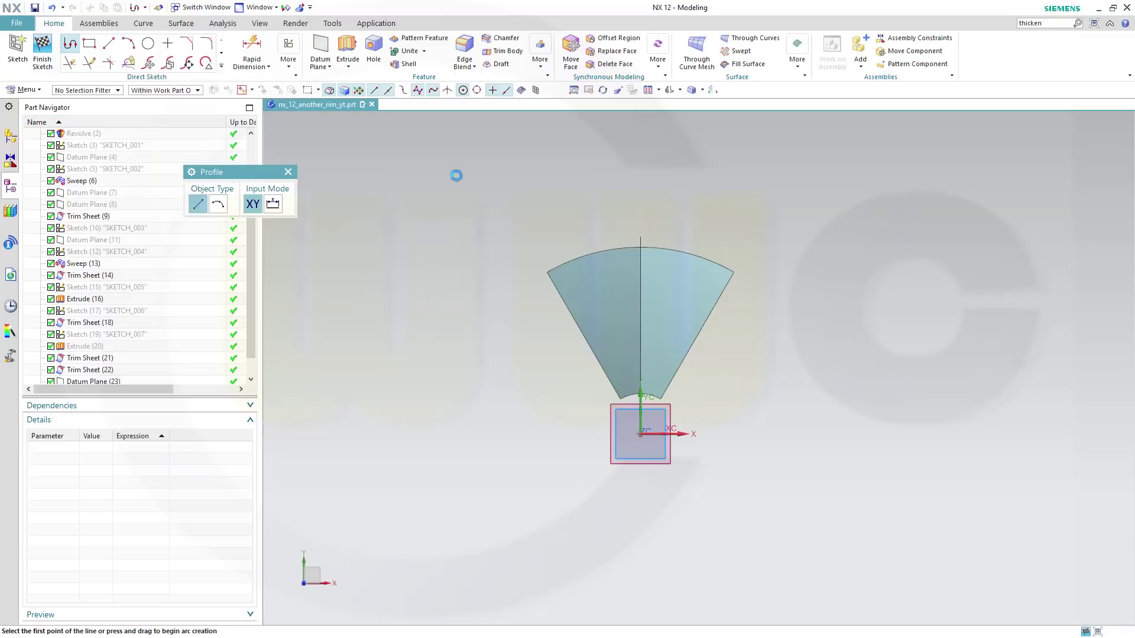
click(567, 201)
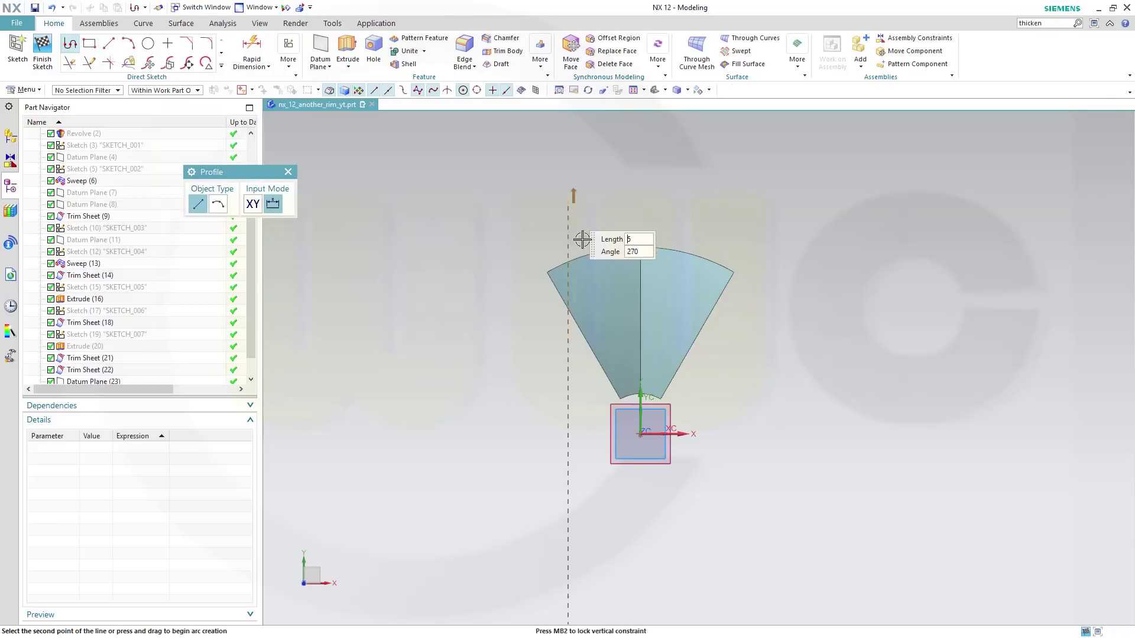
click(638, 434)
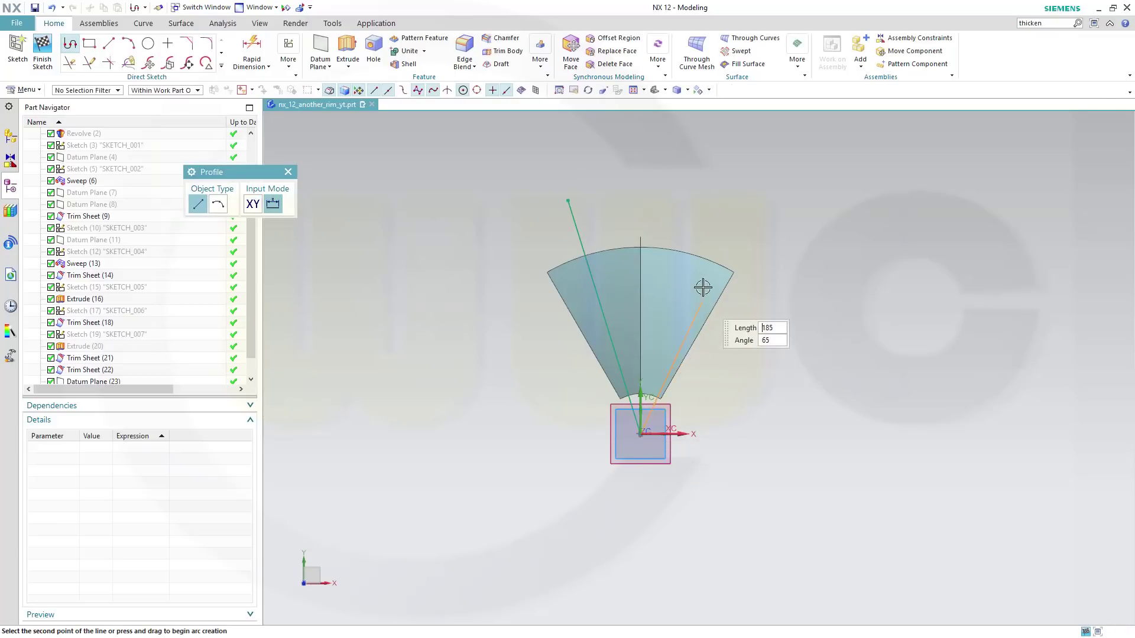
click(729, 214)
key(Escape)
key(Escape)
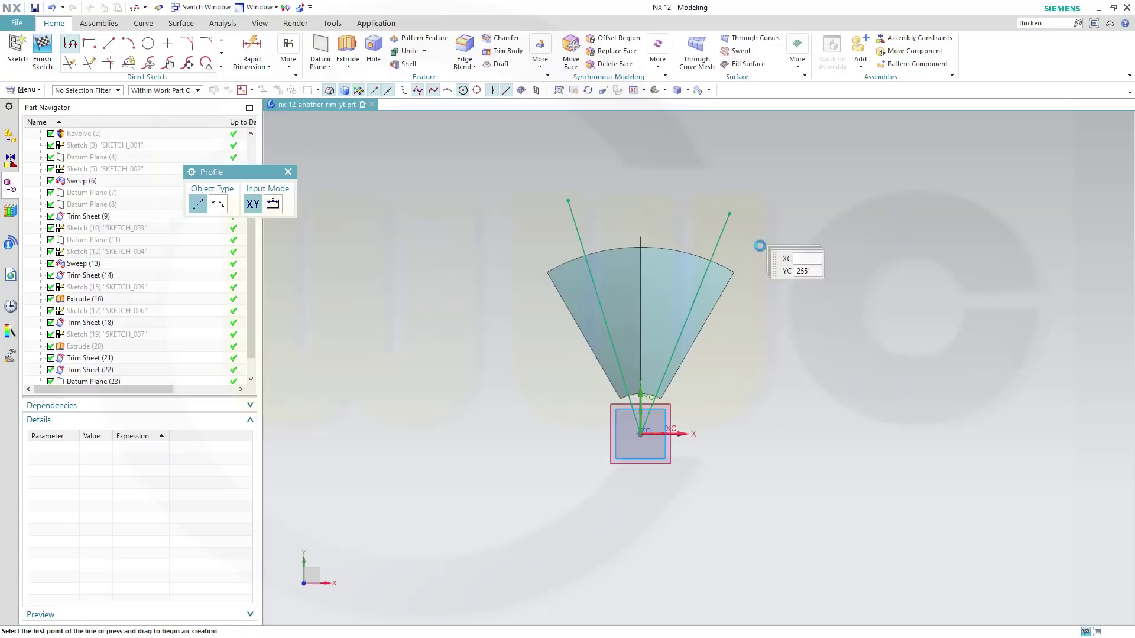
scroll(764, 365, up, 1)
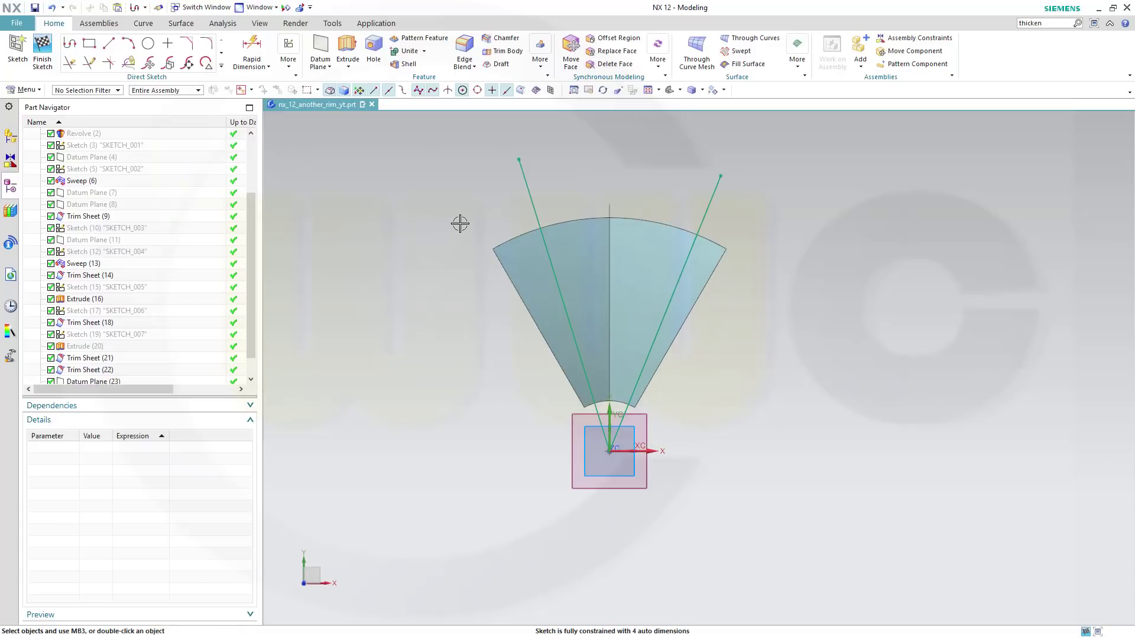
Convert both angled sketch lines to reference lines
click(527, 183)
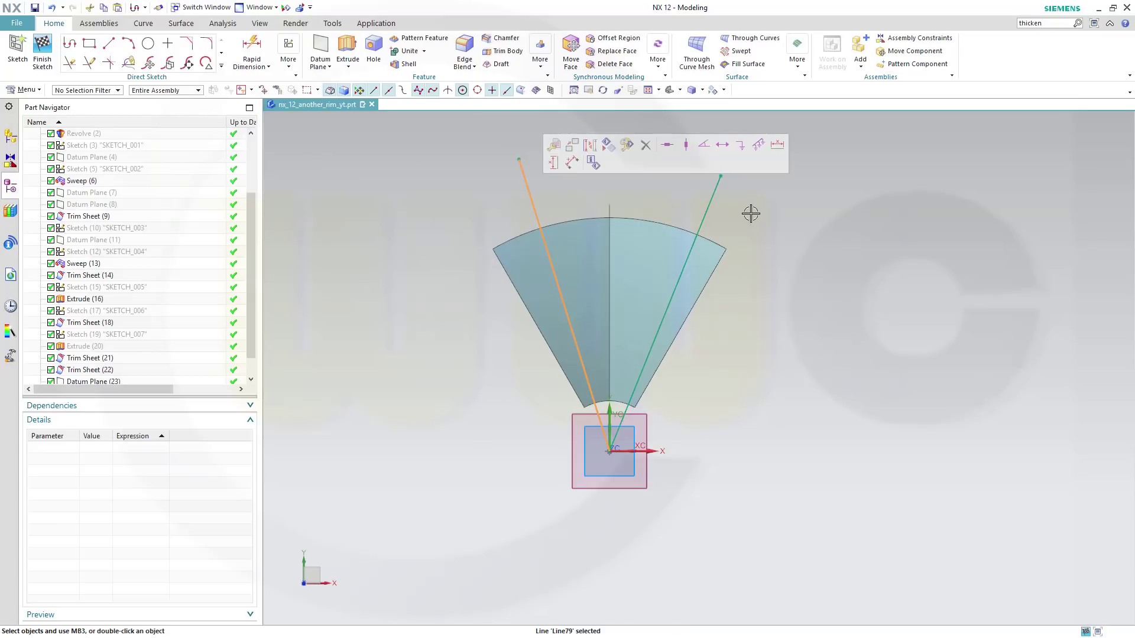
click(589, 145)
click(712, 212)
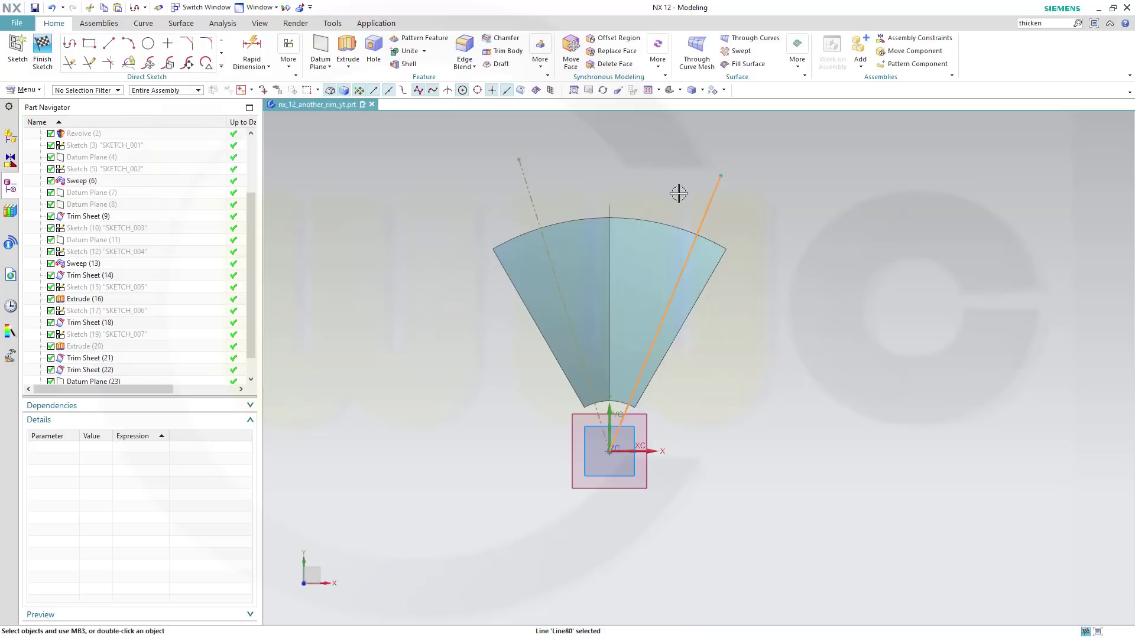
click(723, 224)
click(708, 219)
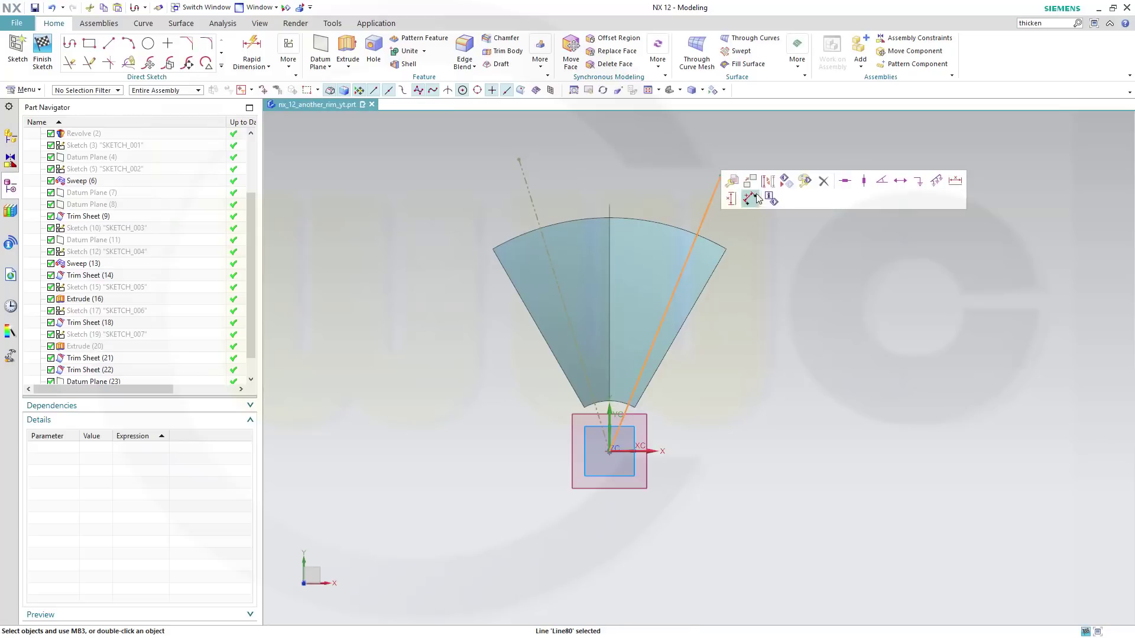
click(771, 181)
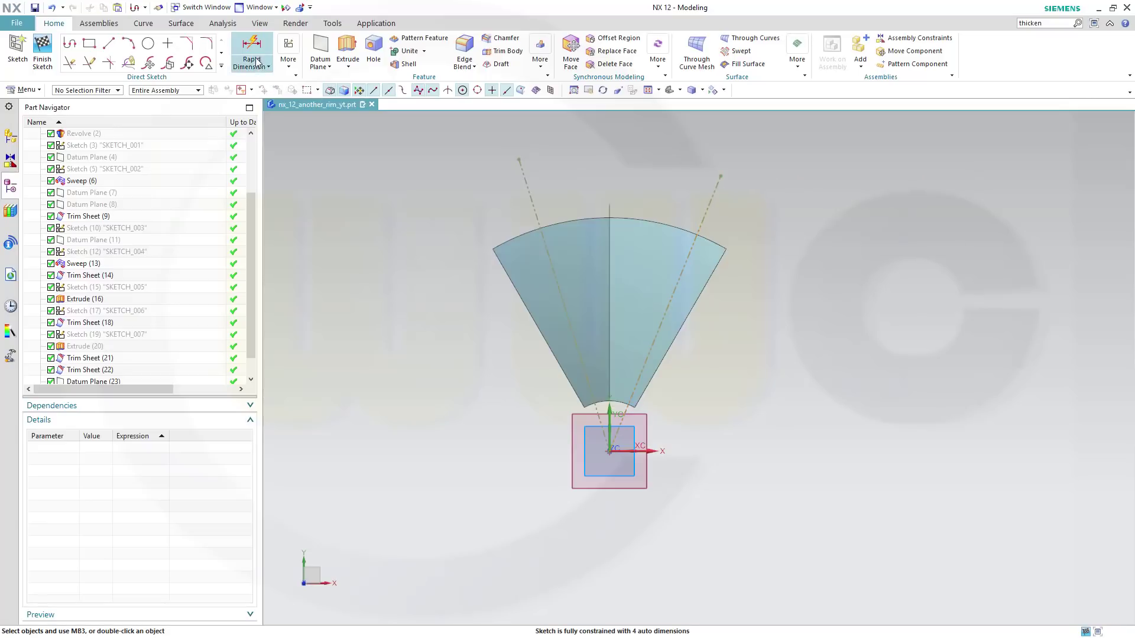
Dimension the angle between the left reference line and the Y axis as 15 degrees
key(d)
click(532, 198)
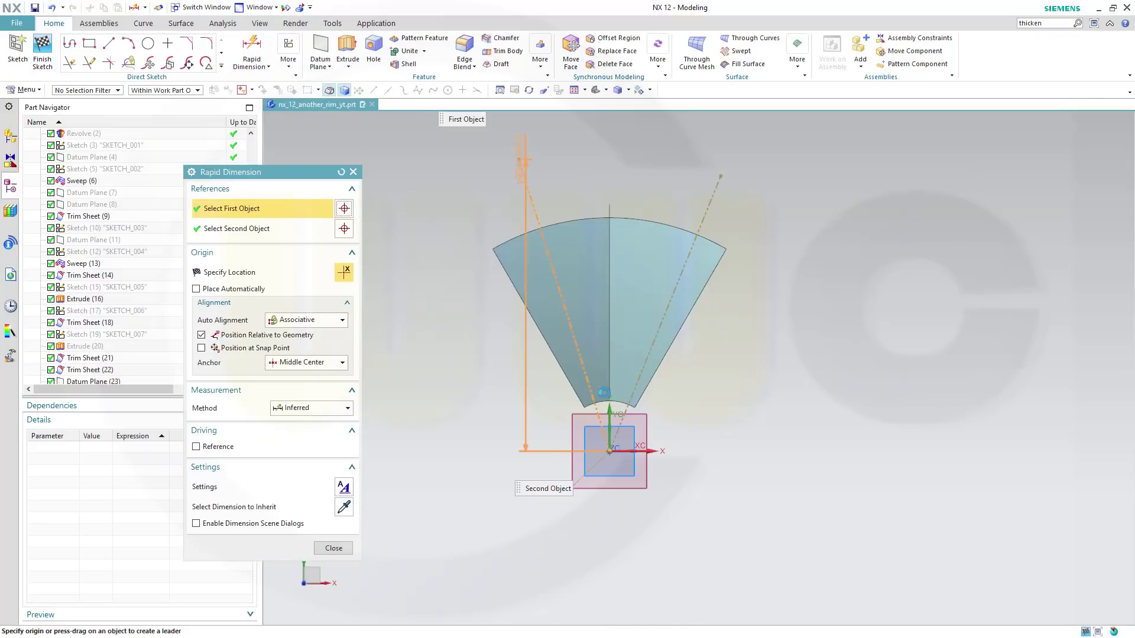
click(609, 411)
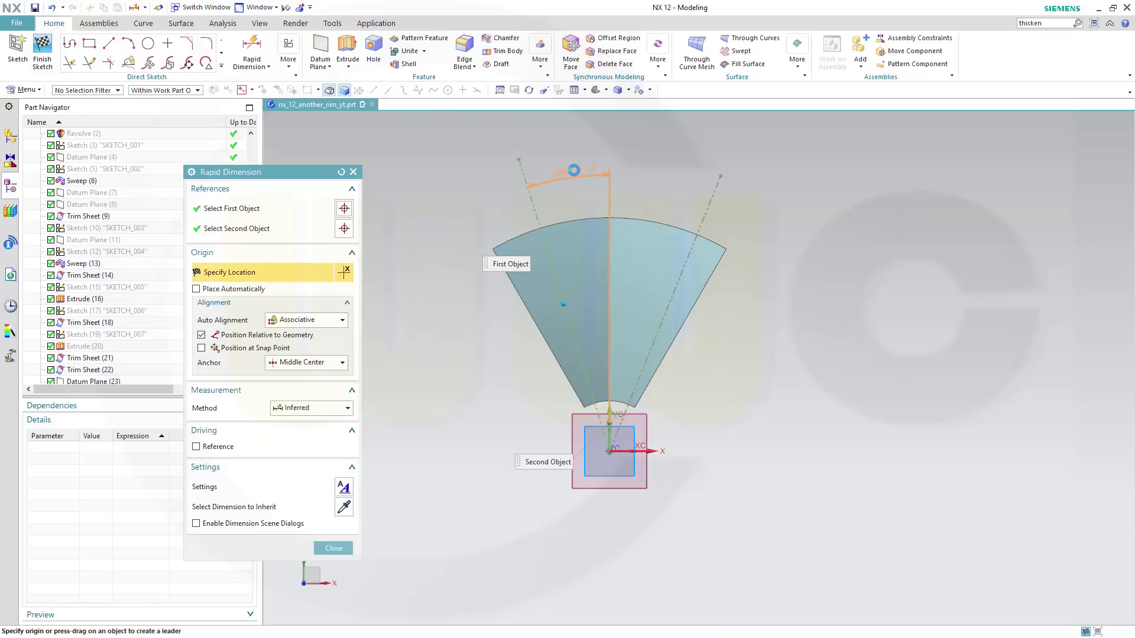
click(575, 170)
text(15)
key(Return)
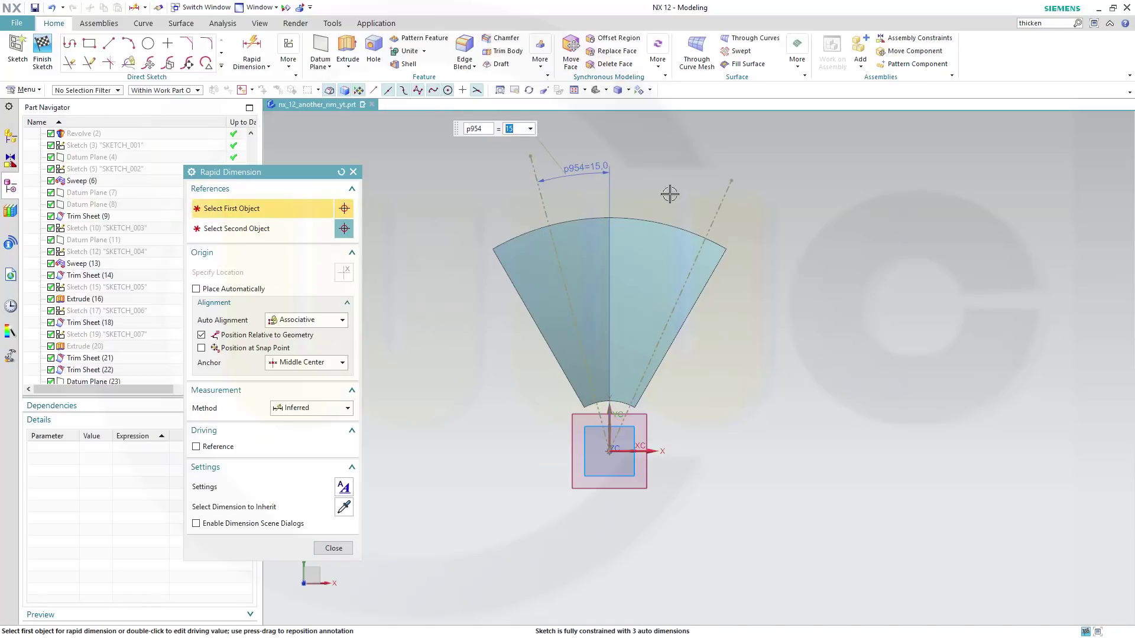
Dimension the angle between the right reference line and the Y axis as 15 degrees
click(721, 197)
click(610, 413)
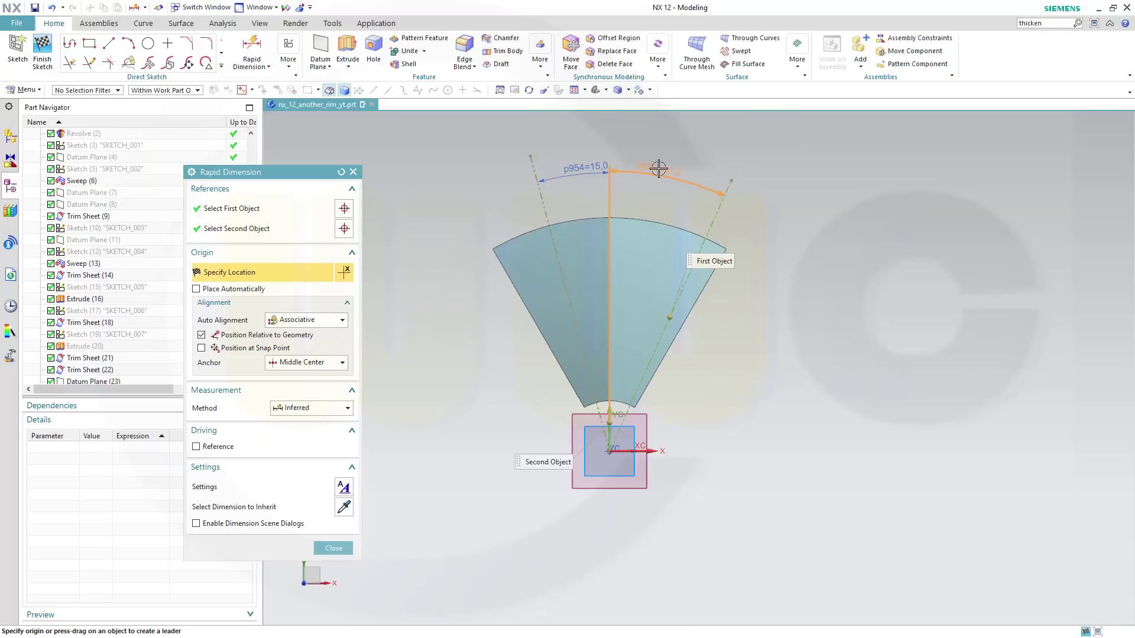
click(658, 169)
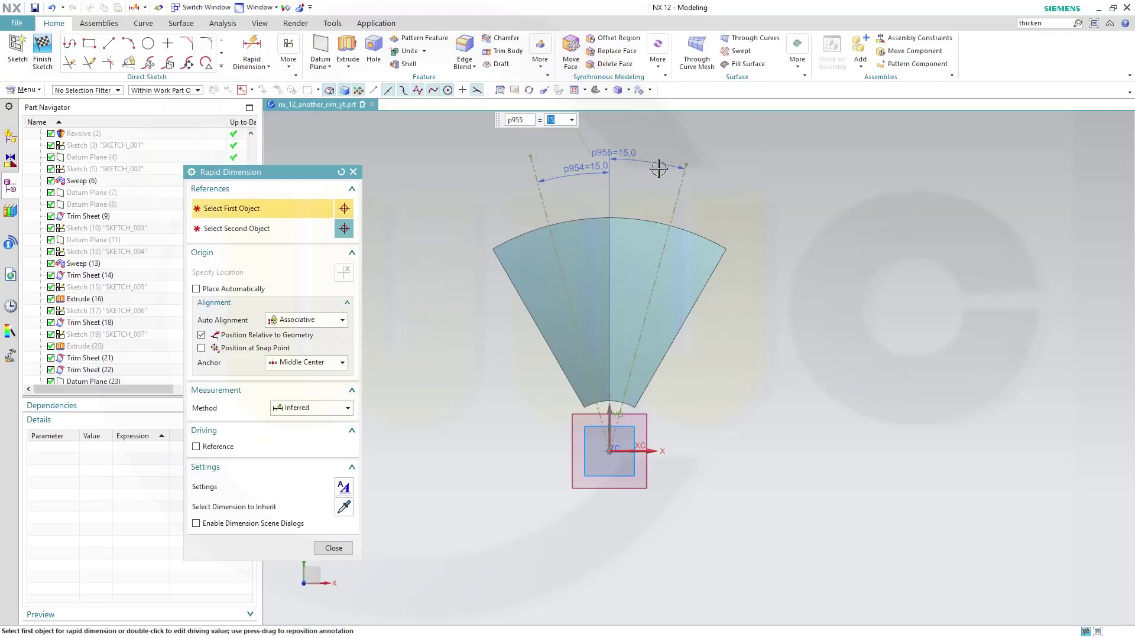
click(334, 548)
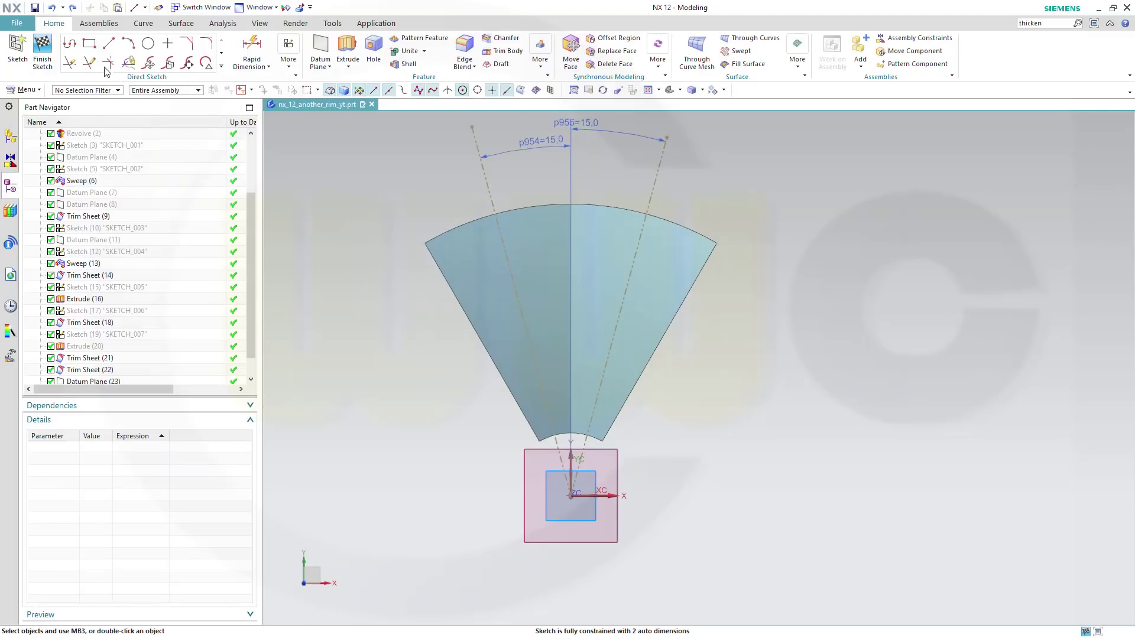
Hide the two swept spoke surfaces on both sides of the Y axis so only the sketch geometry remains in view
click(71, 44)
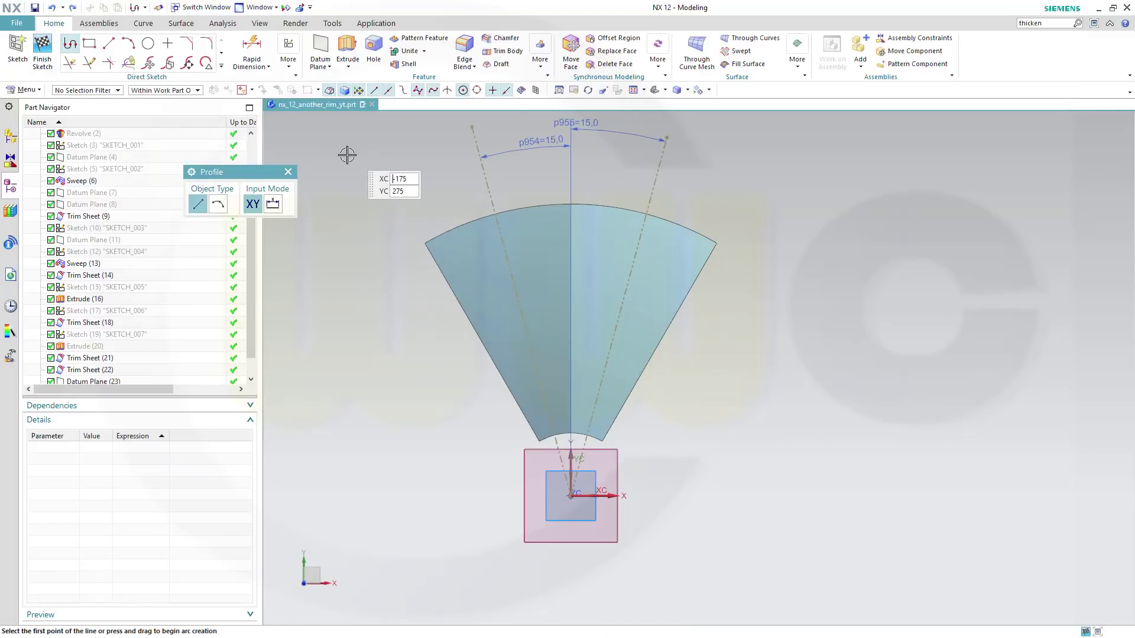
key(Escape)
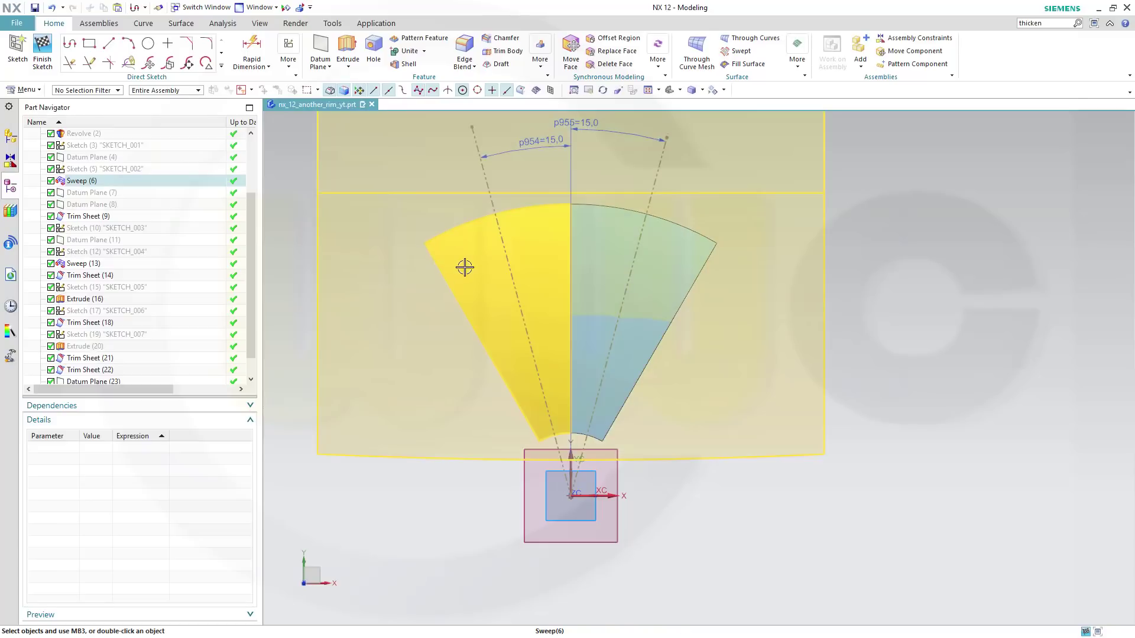
right_click(476, 276)
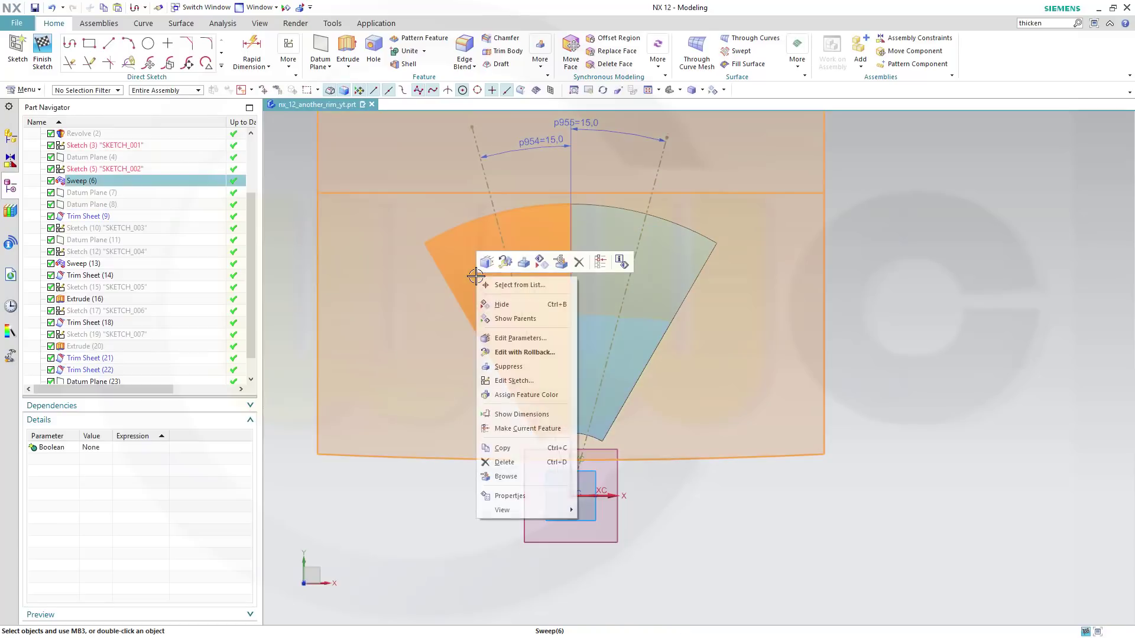
click(504, 304)
right_click(660, 277)
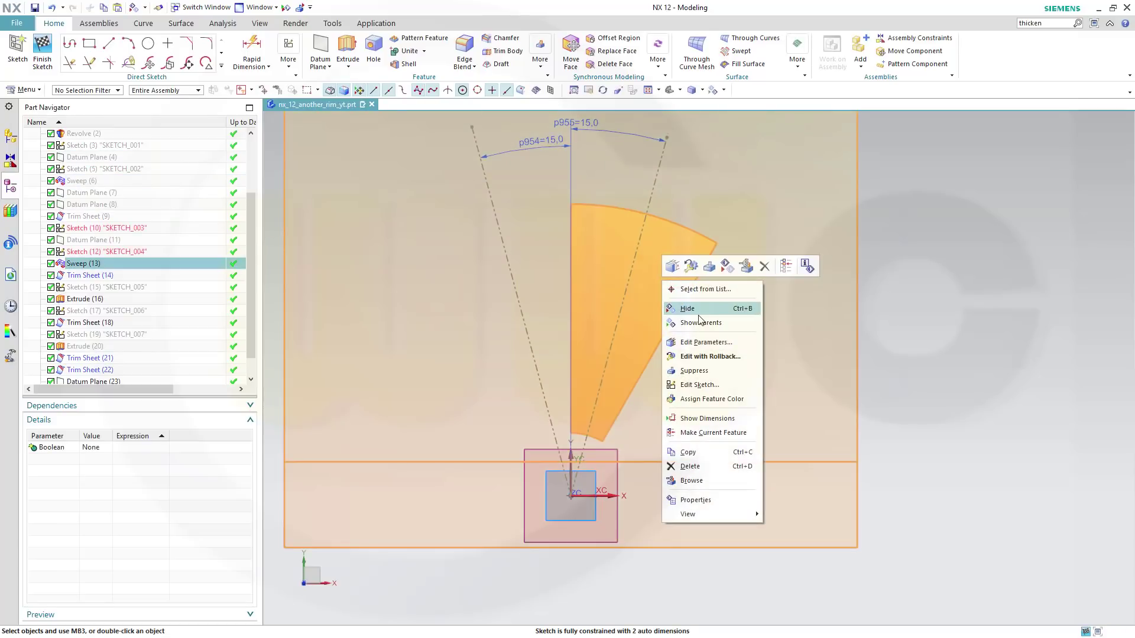
click(683, 305)
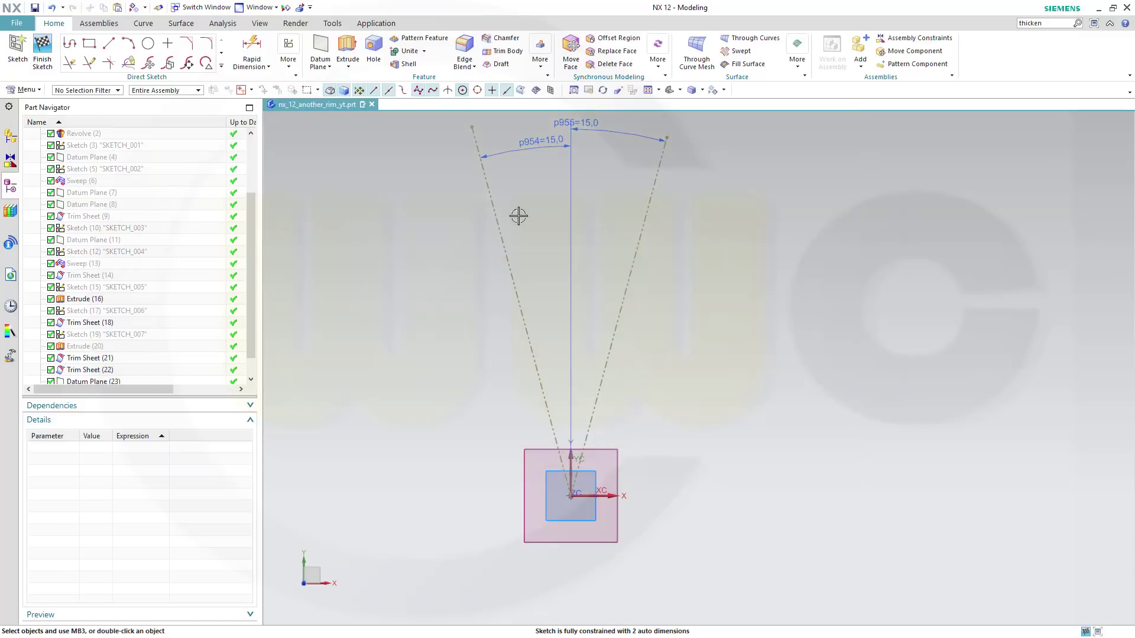
Sketch an open V with its vertex on the left reference line: one leg slanting outward, the other vertical and about 170 mm long
click(70, 42)
click(395, 175)
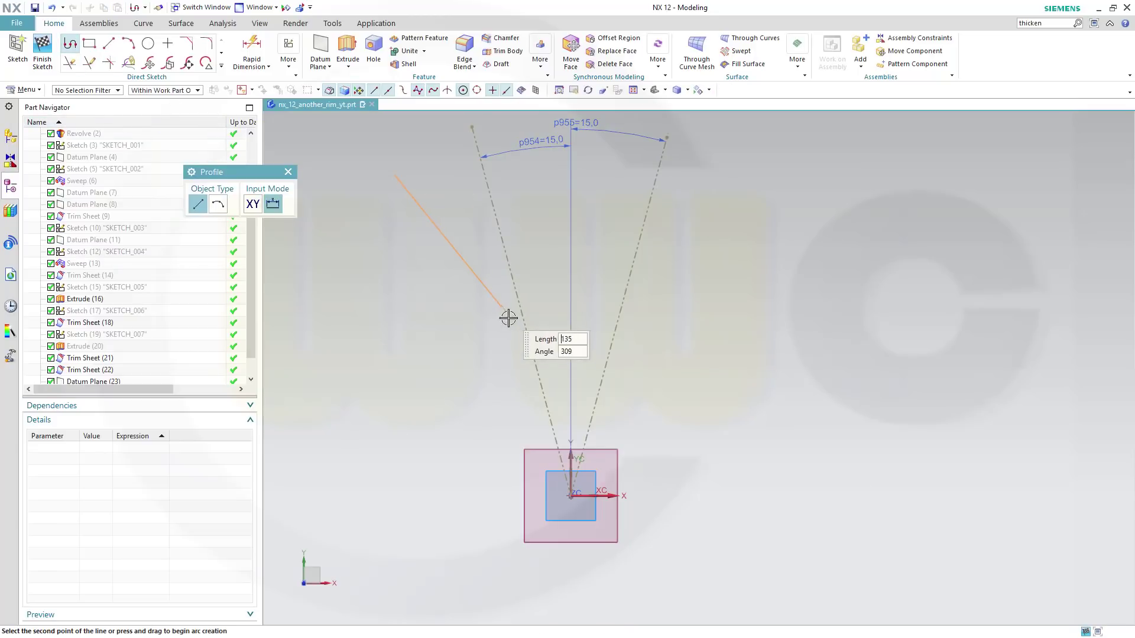
click(531, 347)
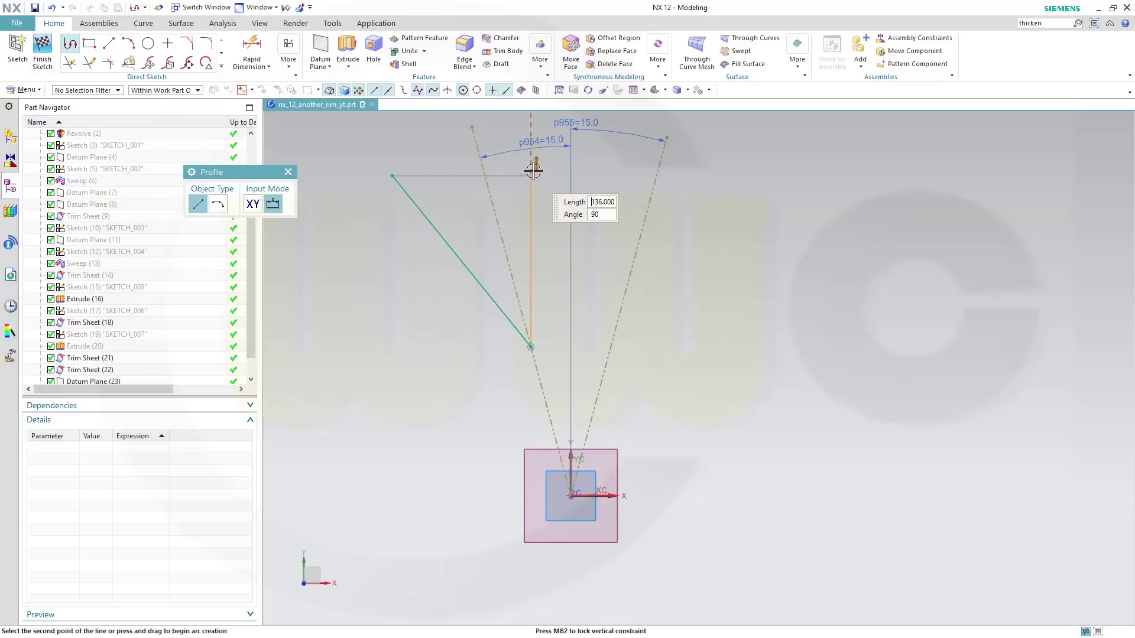
text(170)
click(531, 131)
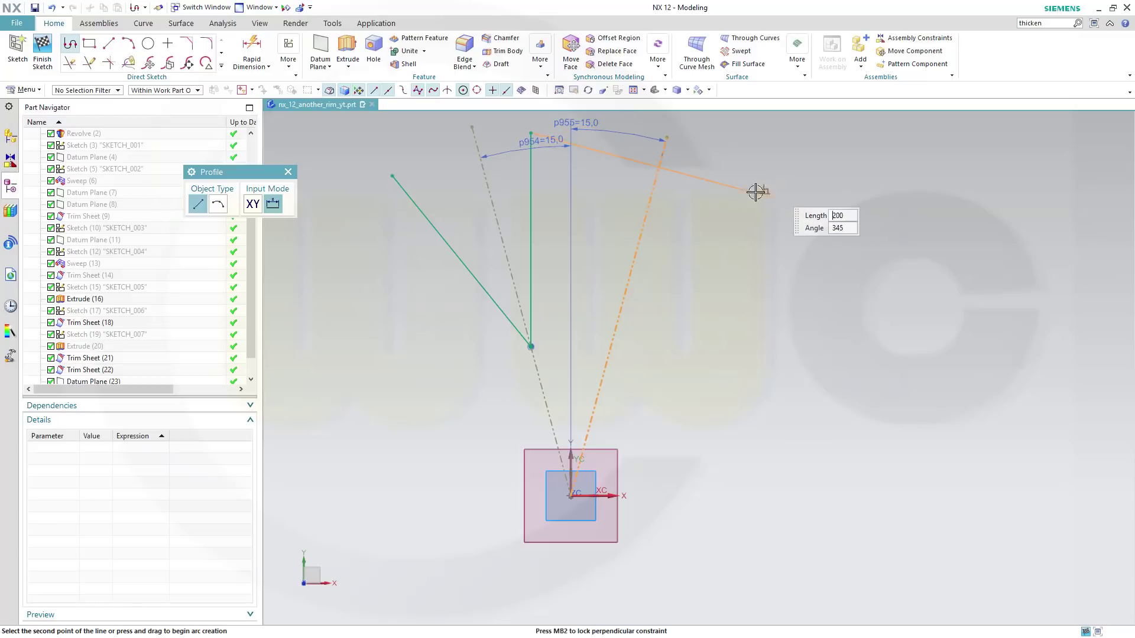
right_click(712, 188)
click(736, 218)
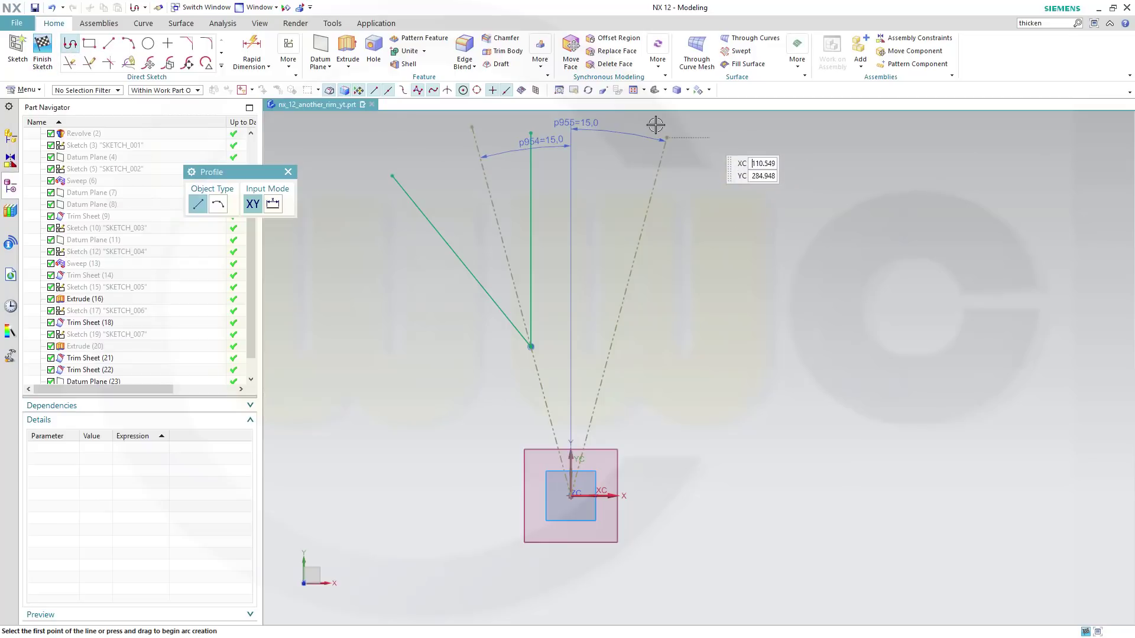
Sketch a second open V with its vertex on the right reference line: one nearly vertical leg and an outer leg about 170 mm long at about 59 degrees
click(619, 133)
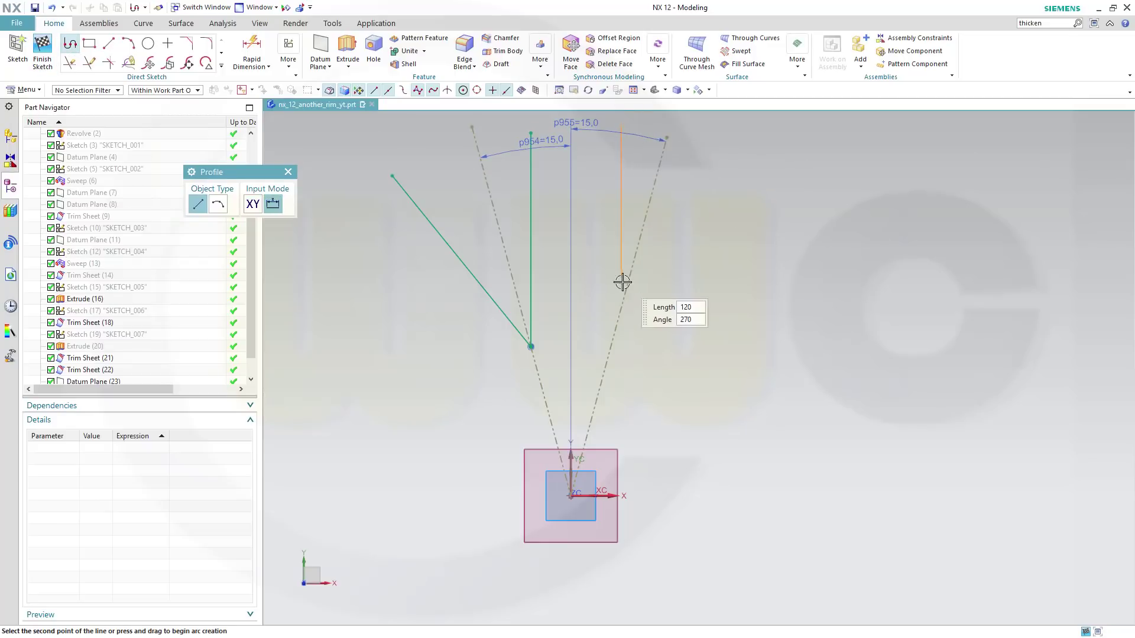
click(615, 330)
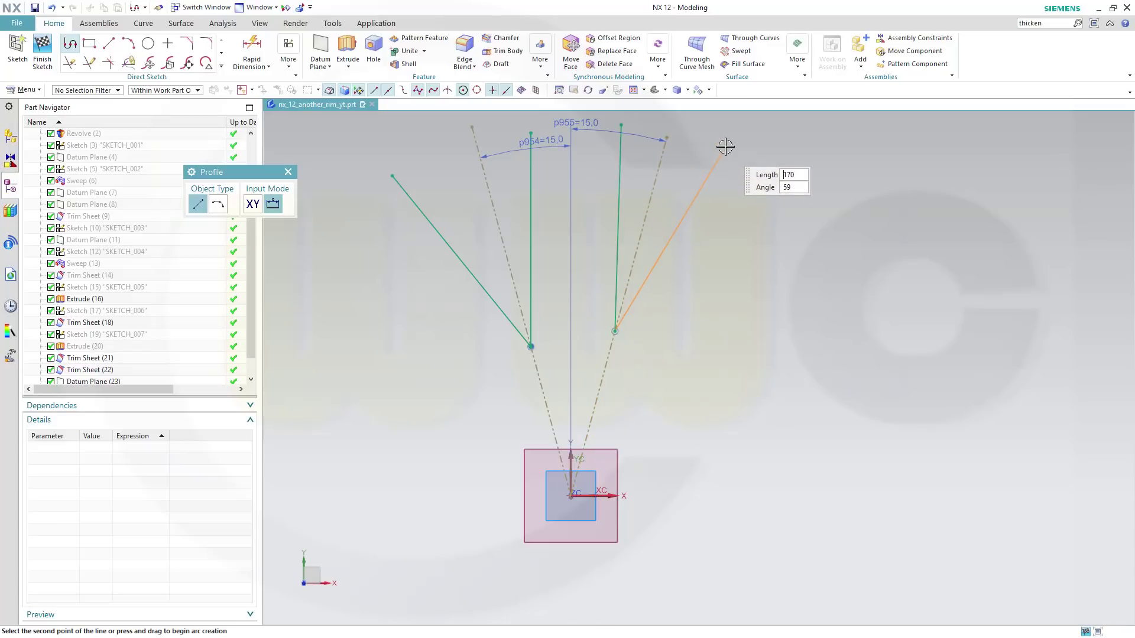
click(725, 147)
key(Escape)
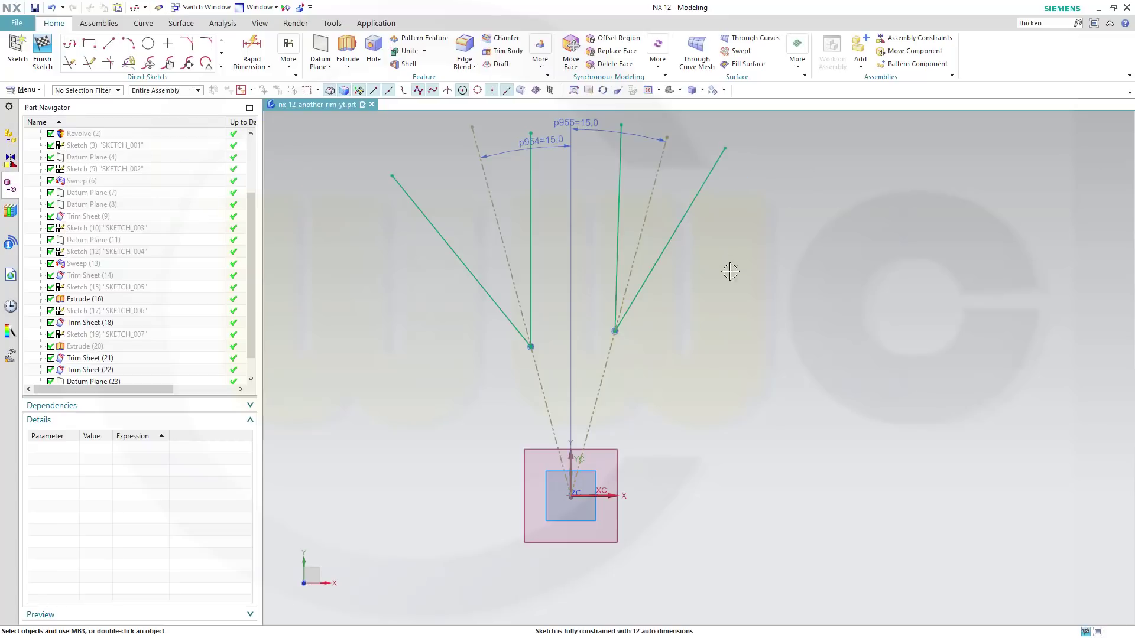
shift+middle_drag(719, 282, 704, 393)
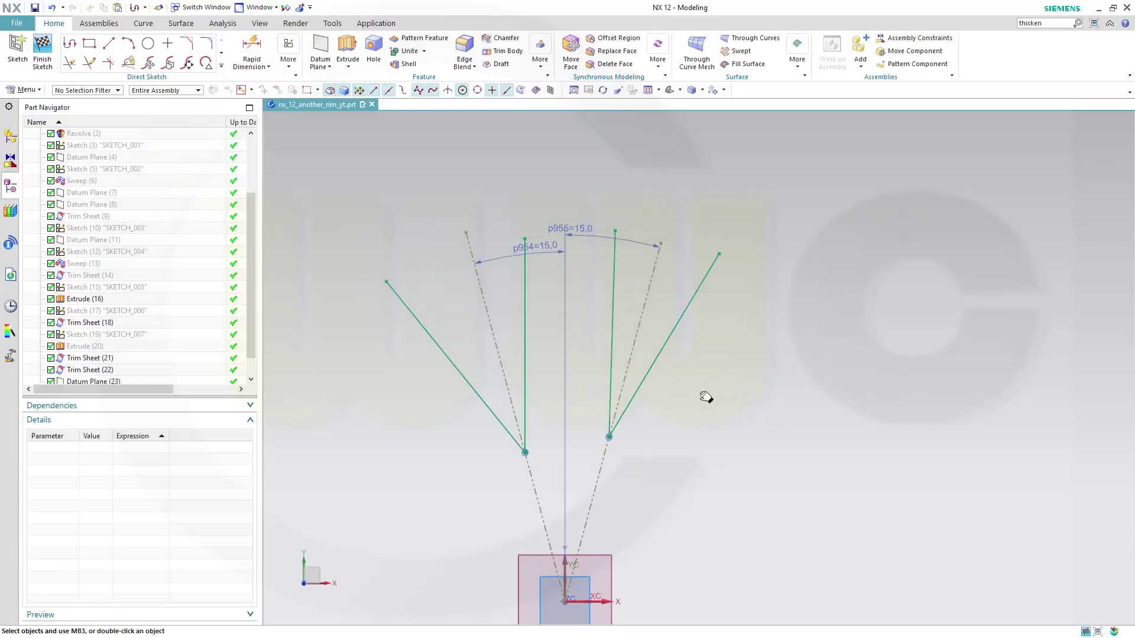
Dimension the angle between each line of the left V and the left dash-dotted reference line, setting both to 15 degrees
click(251, 50)
click(422, 320)
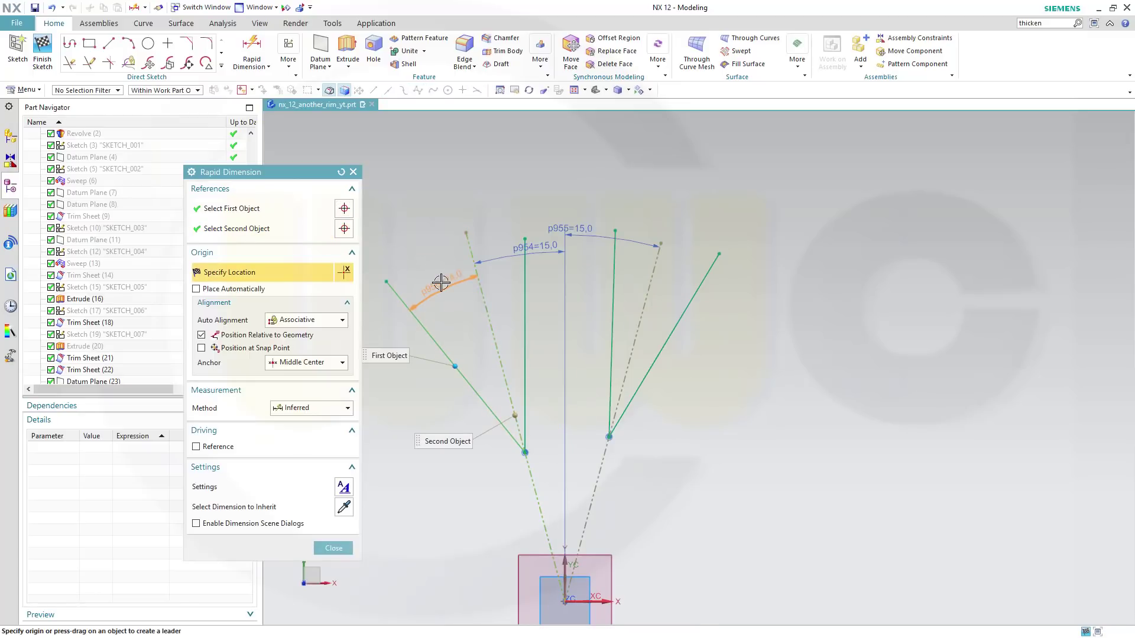
click(445, 285)
double_click(446, 284)
text(15)
key(Return)
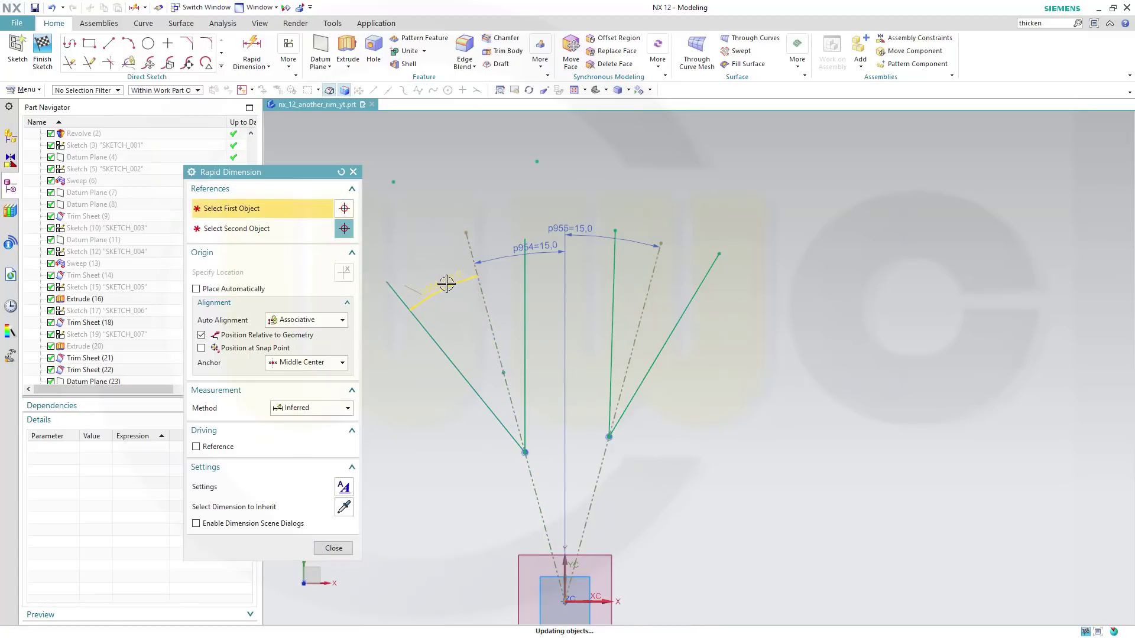
click(518, 289)
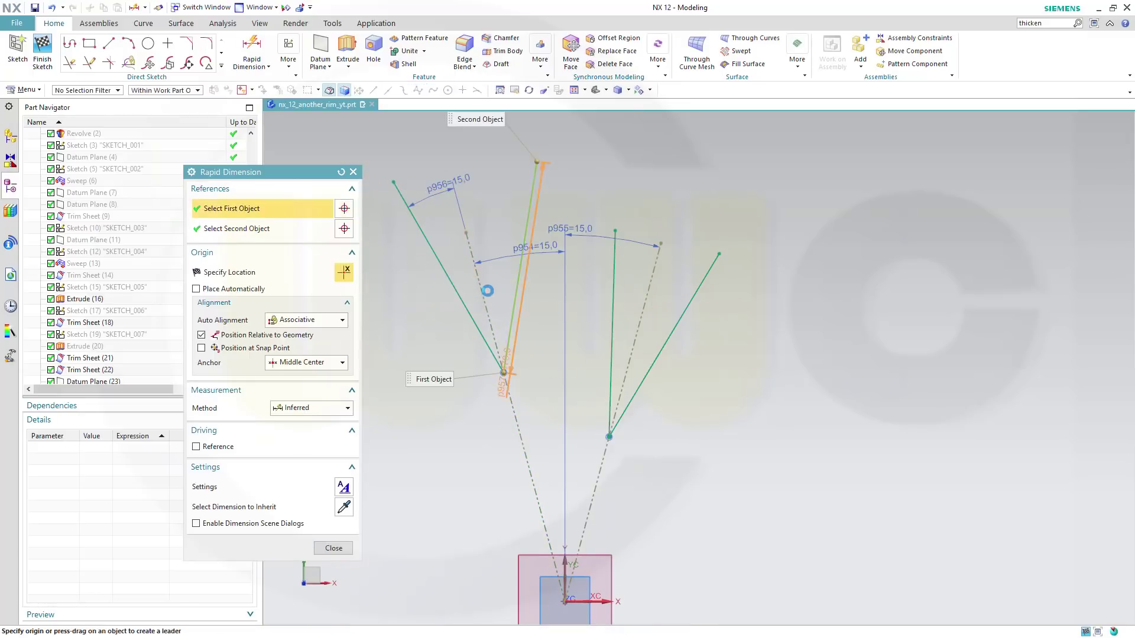
click(480, 282)
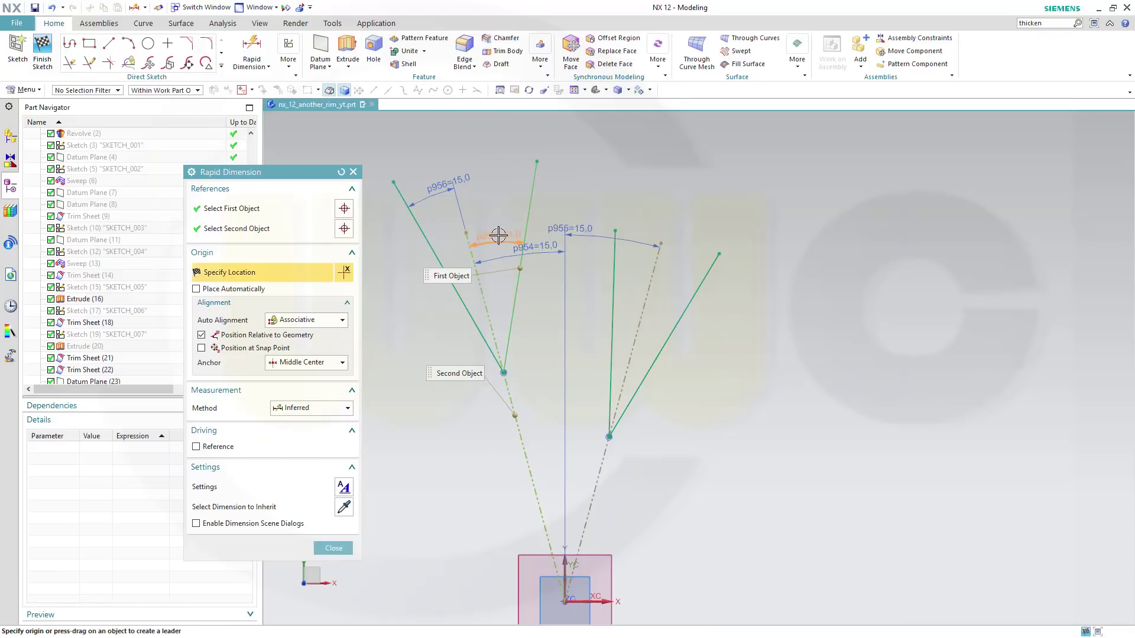
click(498, 235)
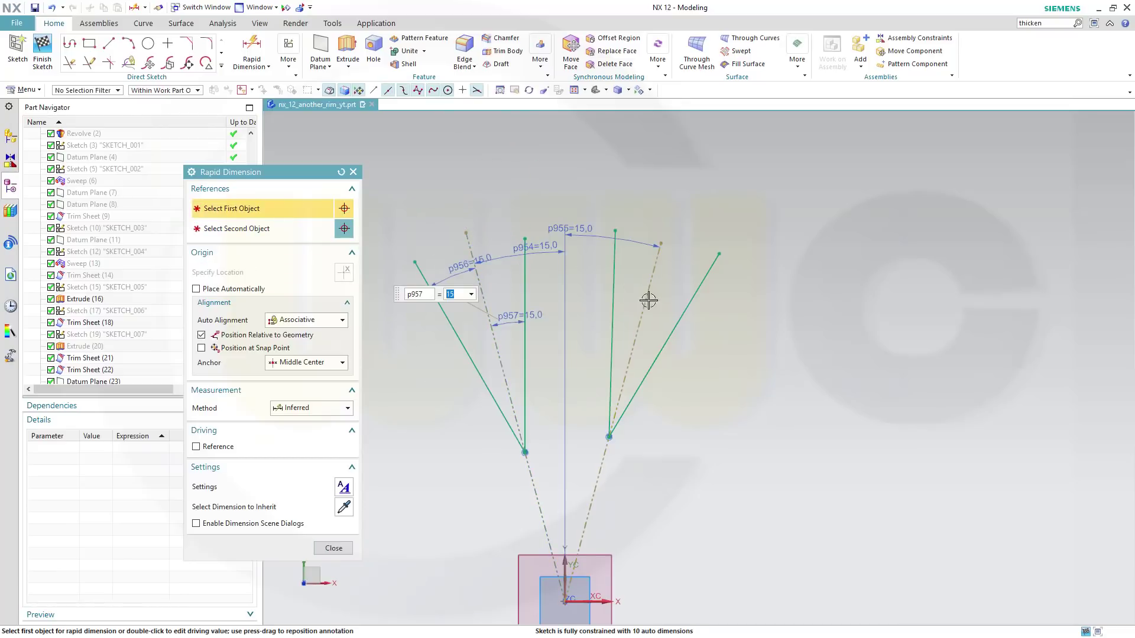
Dimension the angle between each line of the right V and the right dash-dotted reference line, setting both to 15 degrees
click(612, 301)
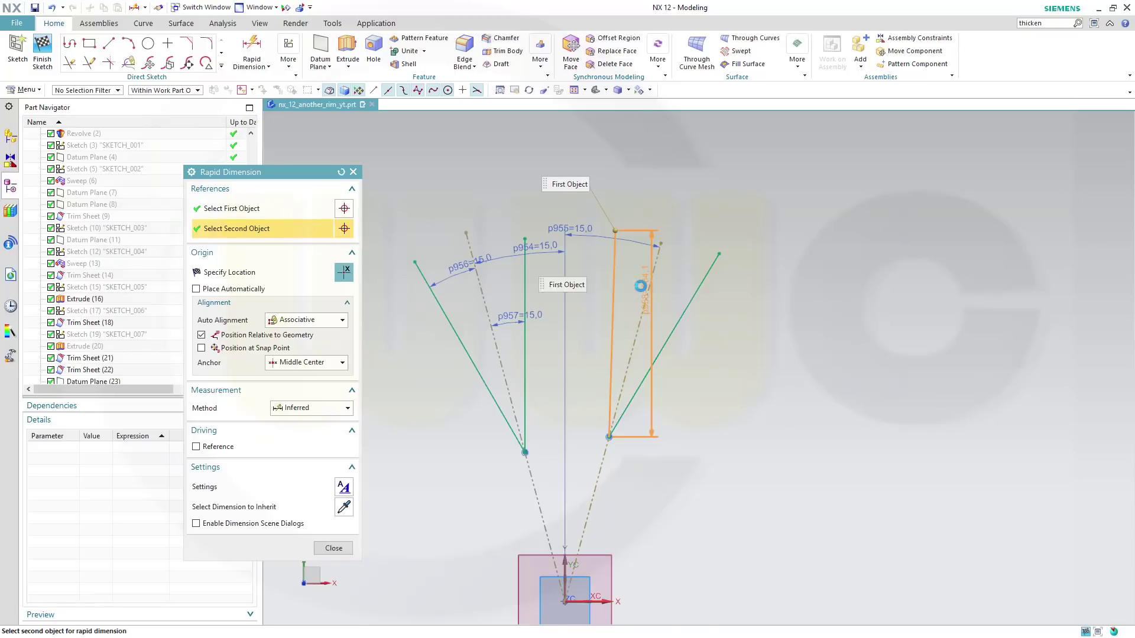
click(627, 271)
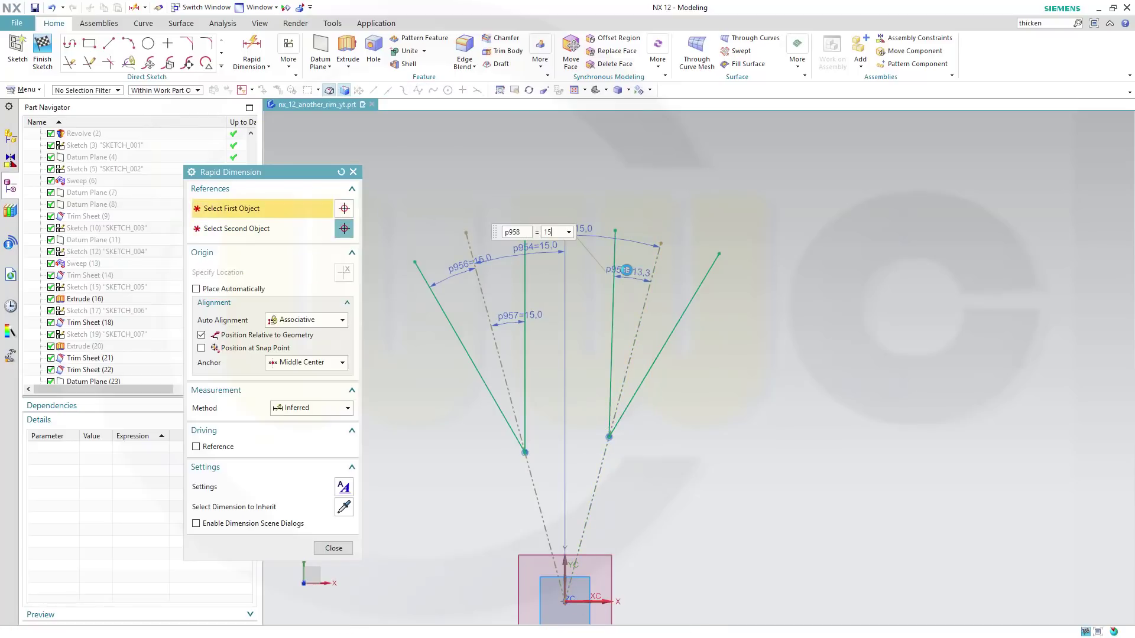
click(684, 289)
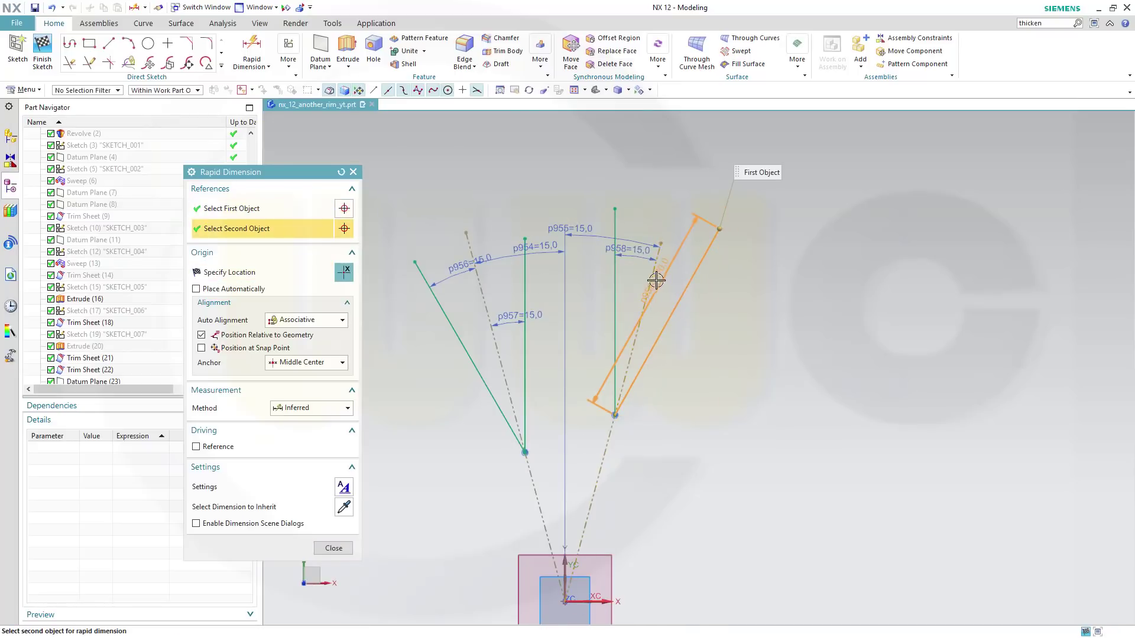
click(655, 280)
click(677, 249)
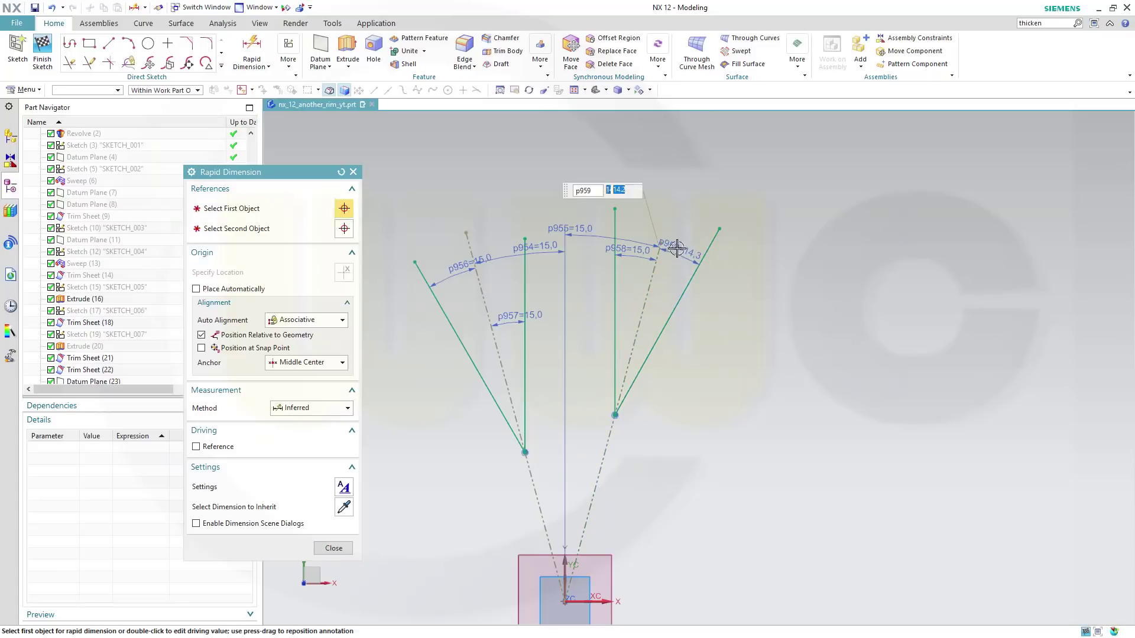
text(15)
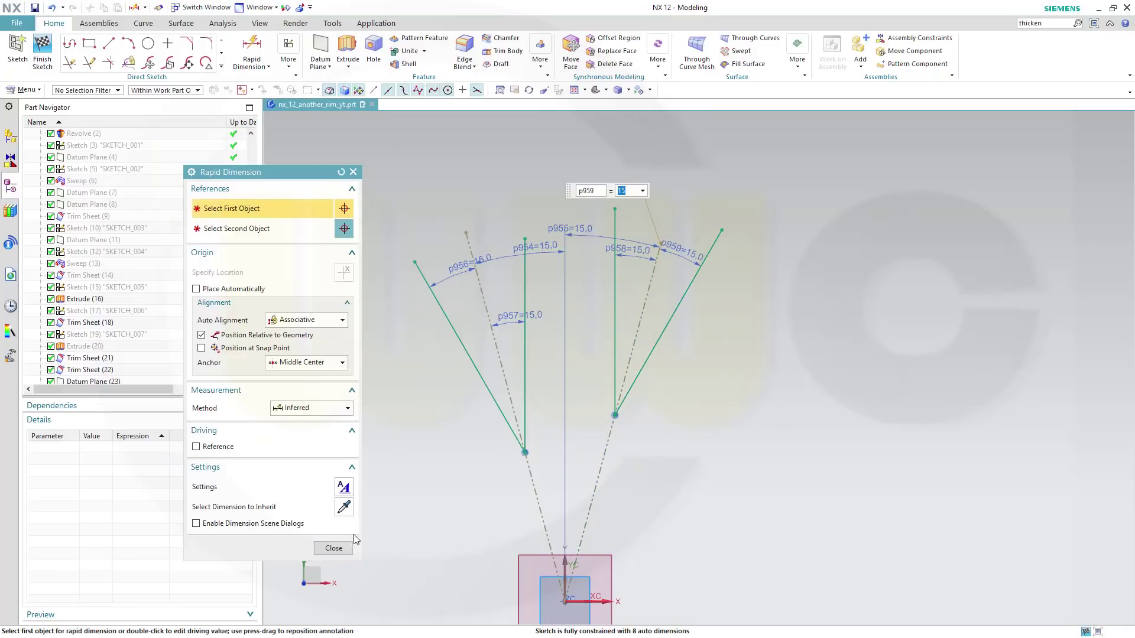
click(334, 548)
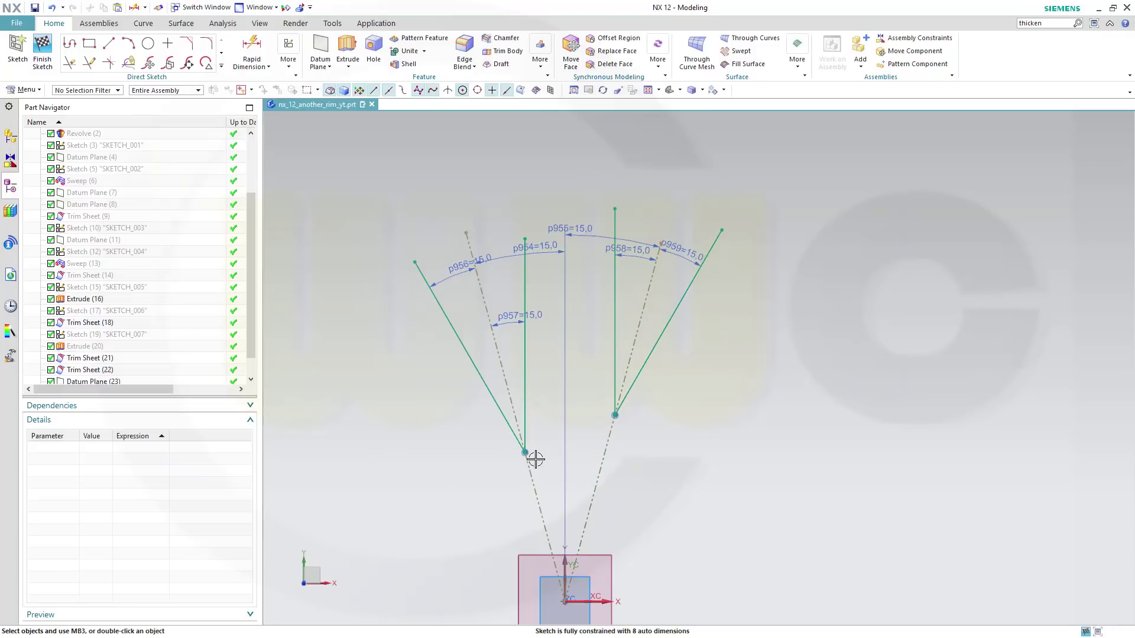
Fillet the lower corner of the left V with a freely placed radius of about 18
scroll(550, 400, up, 1)
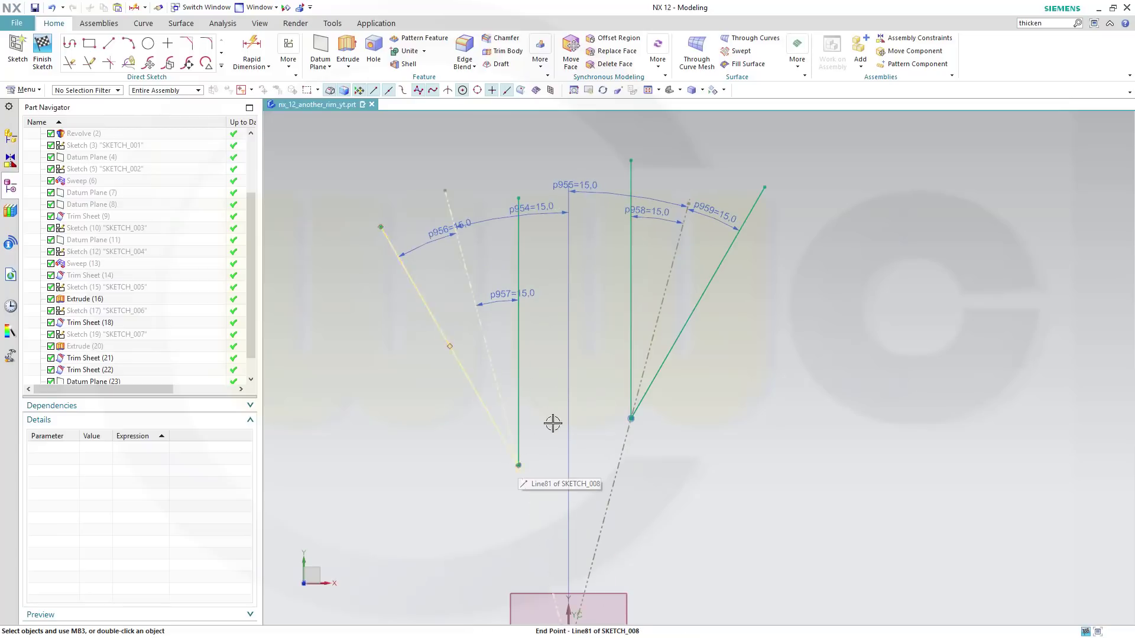
click(205, 46)
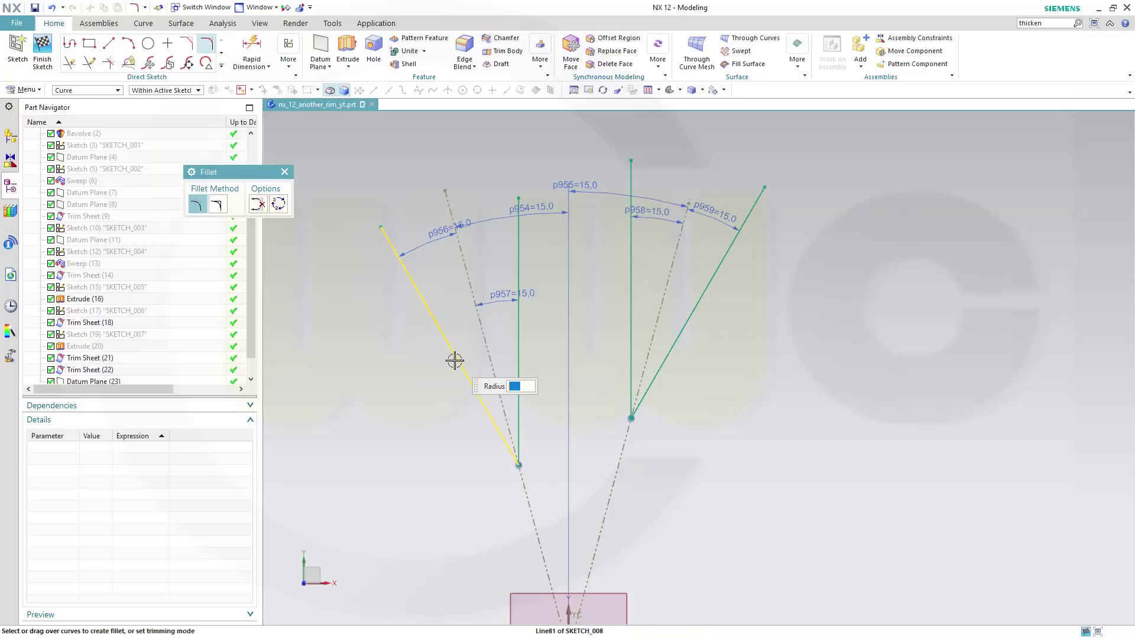
click(454, 360)
click(517, 374)
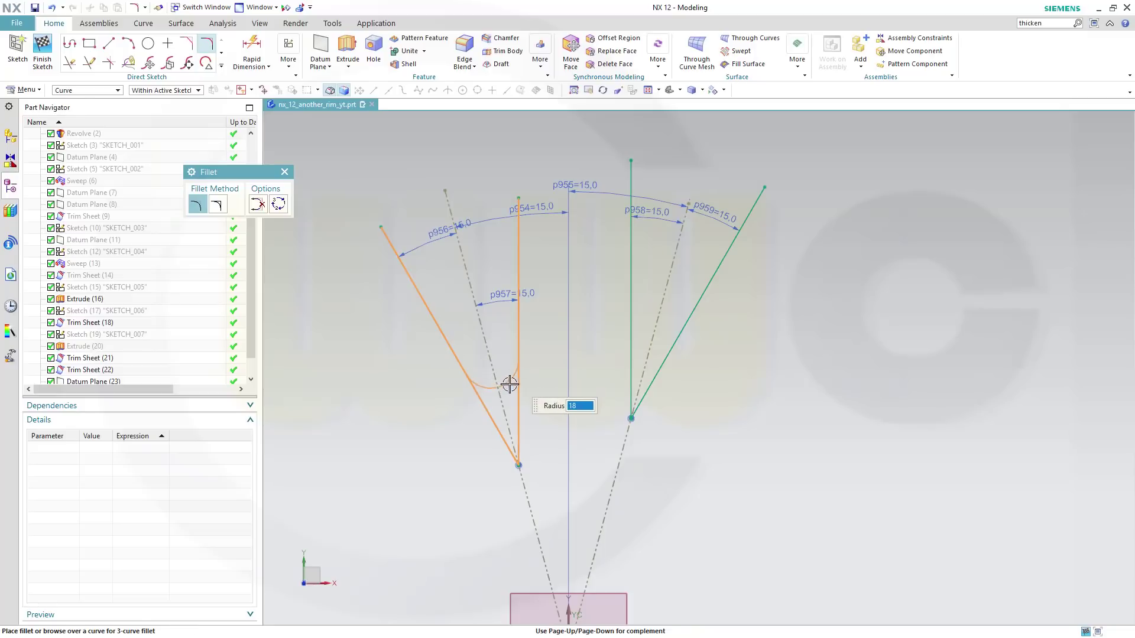
click(503, 334)
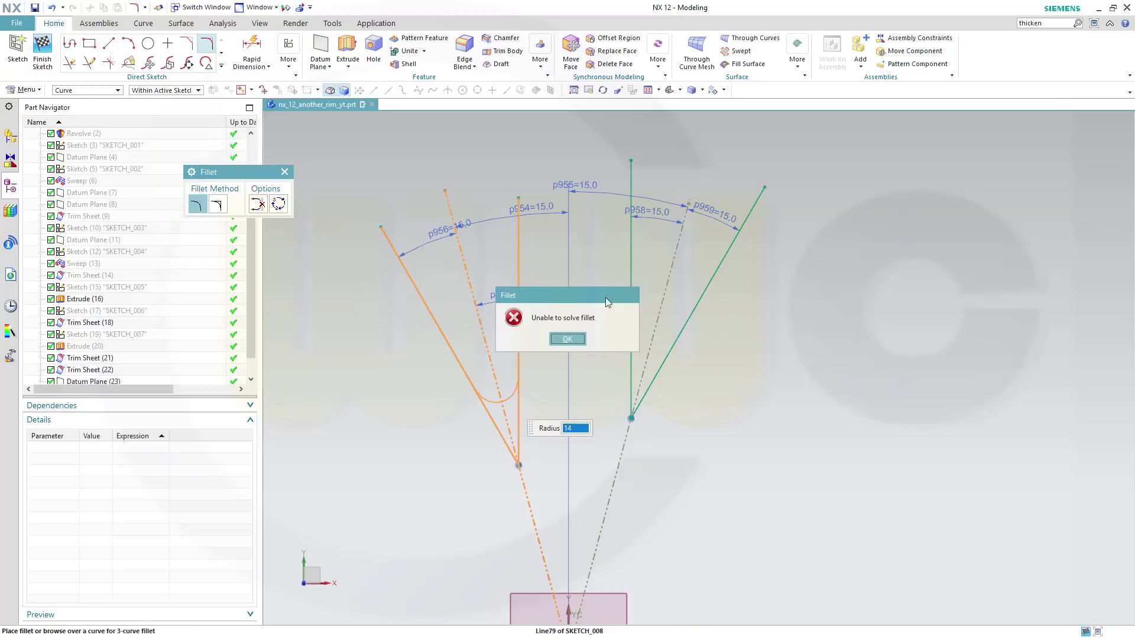
click(566, 340)
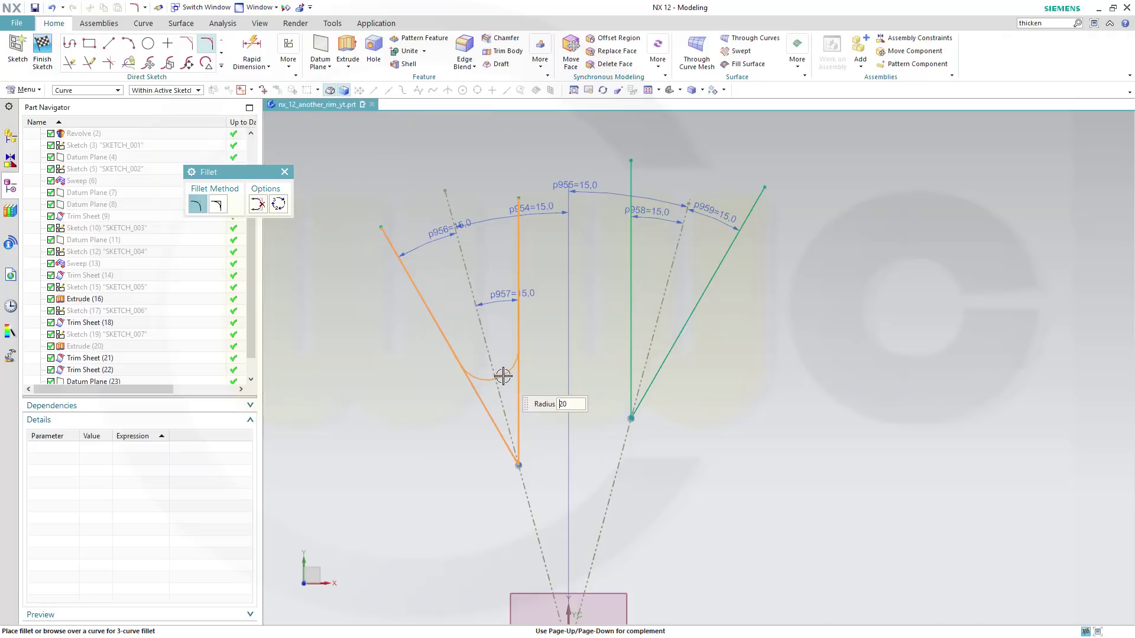
click(506, 381)
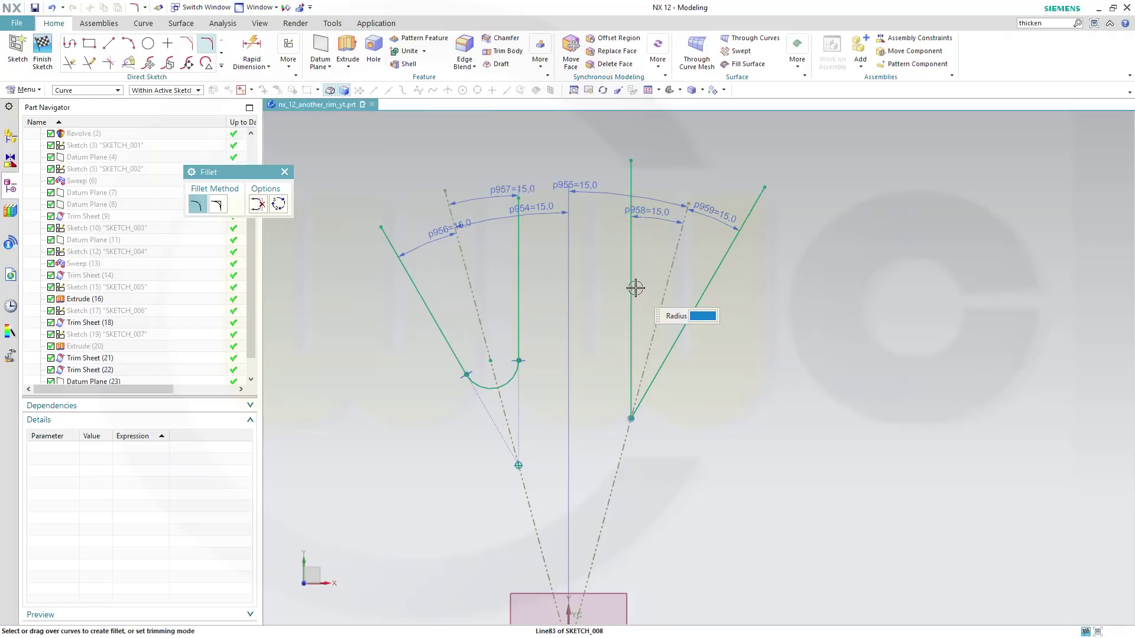
Fillet the lower corner of the right V with a freely placed radius of about 27
click(691, 299)
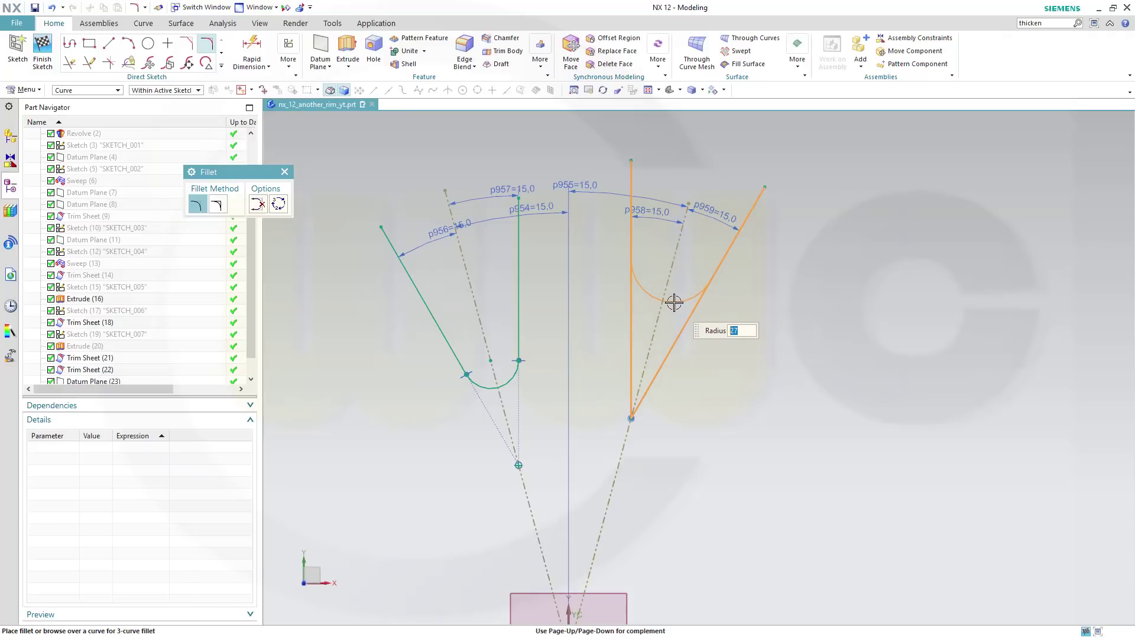
click(673, 302)
key(Escape)
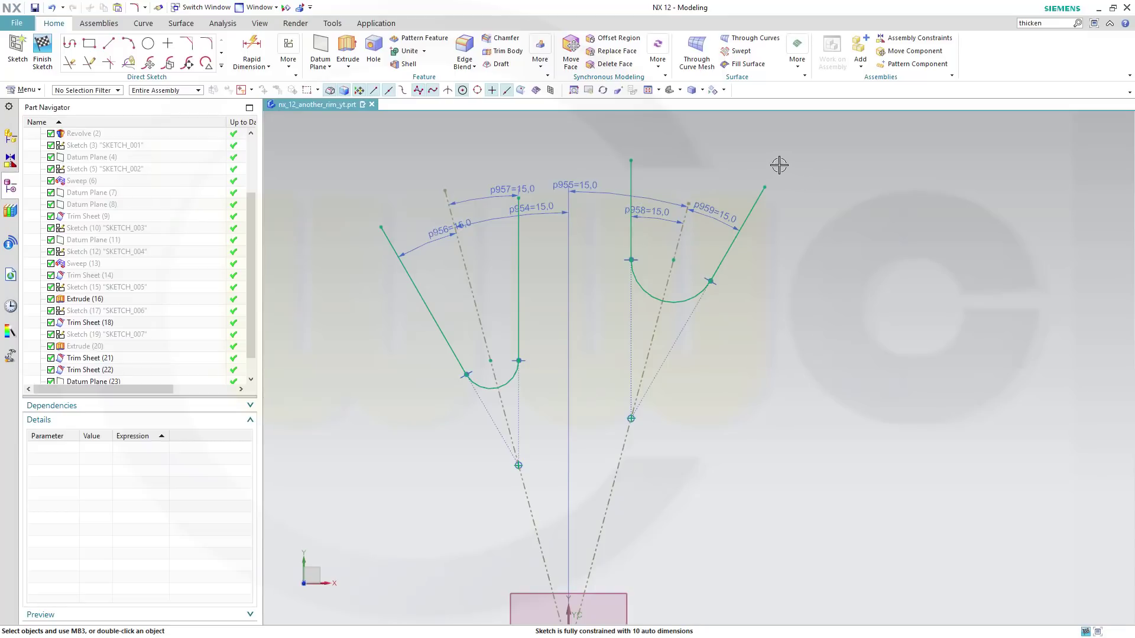
Show the two hidden fan-shaped sheet bodies beneath the sketch
click(724, 90)
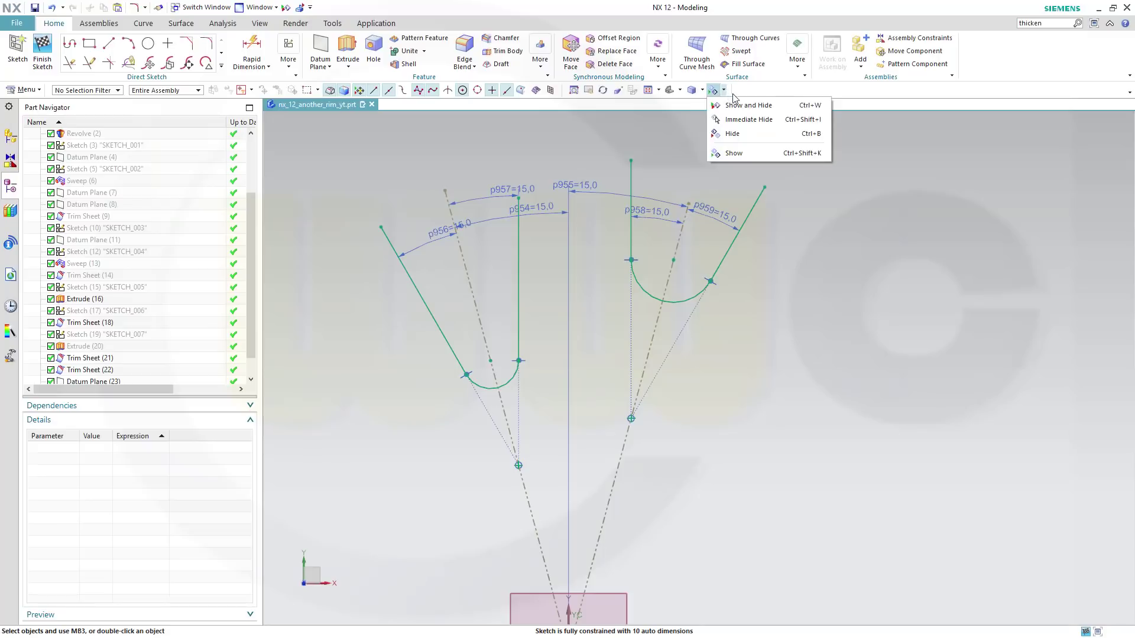
click(739, 153)
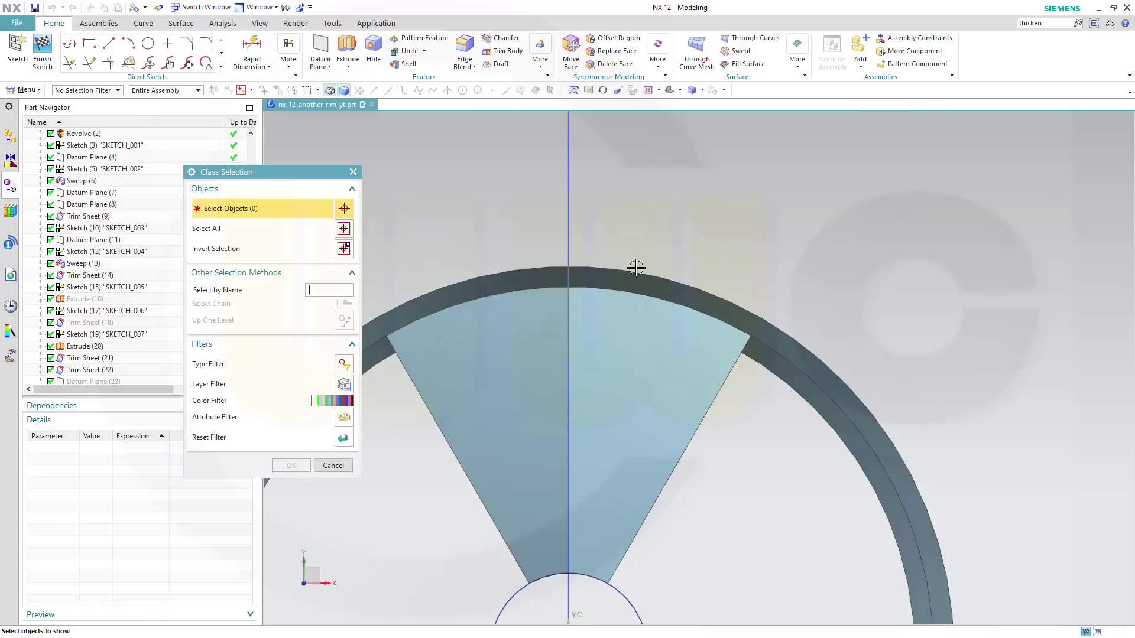
click(479, 335)
click(610, 344)
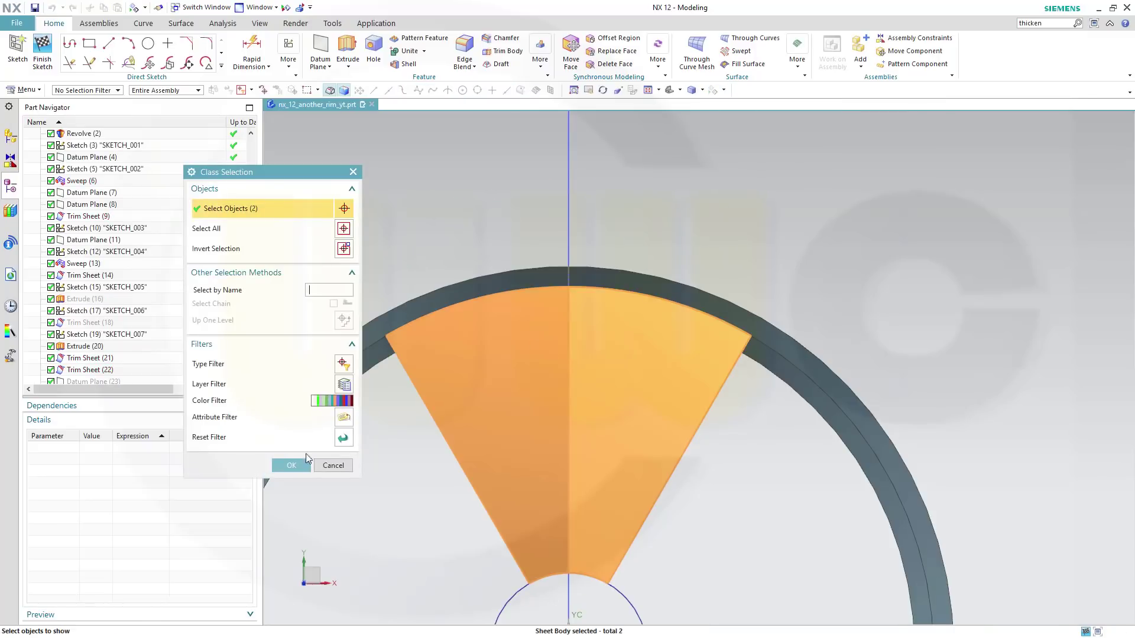
click(291, 466)
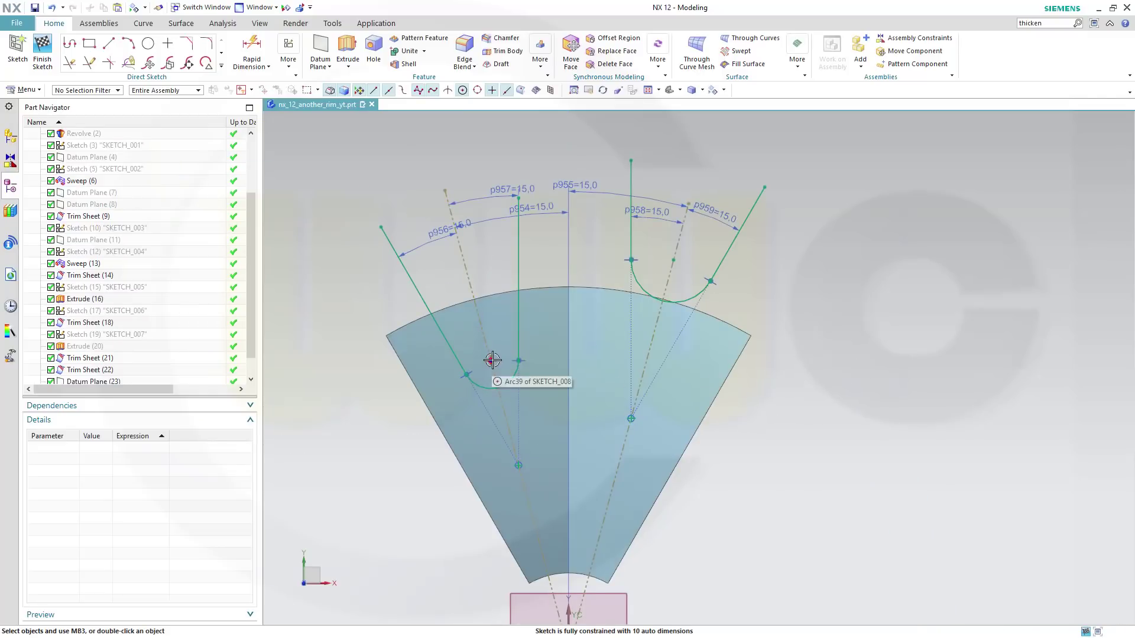
Reposition both U-shaped profiles so their arcs lie inside the fan-shaped sheets, narrowing the left one, and finish the sketch
drag(492, 358, 529, 418)
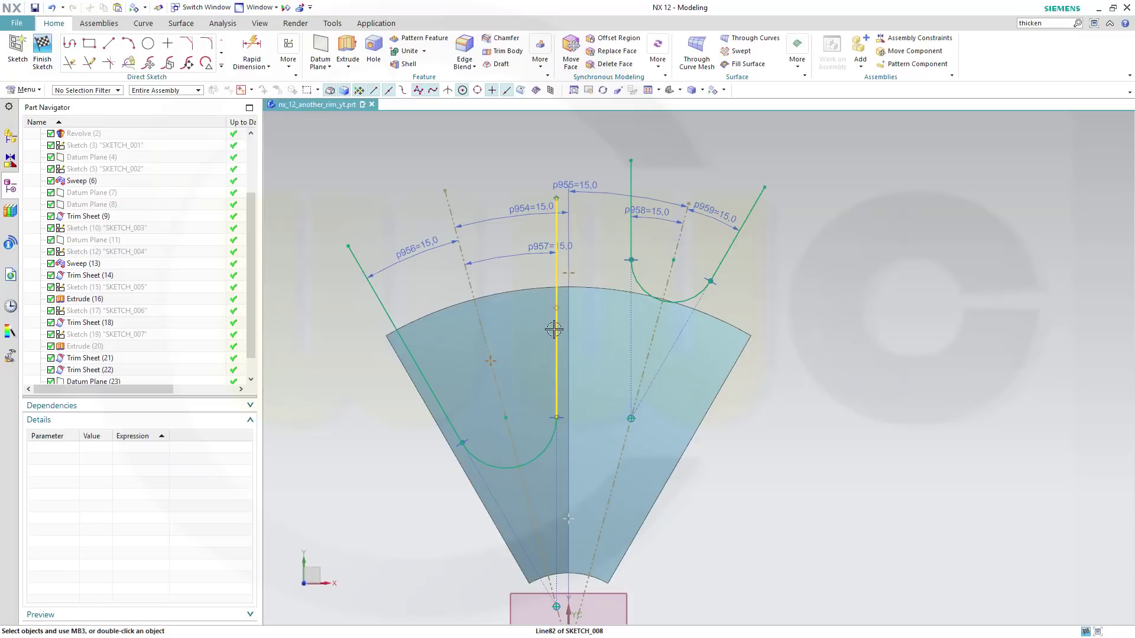
mouse_move(547, 328)
mouse_down()
mouse_move(524, 329)
mouse_move(534, 329)
mouse_up()
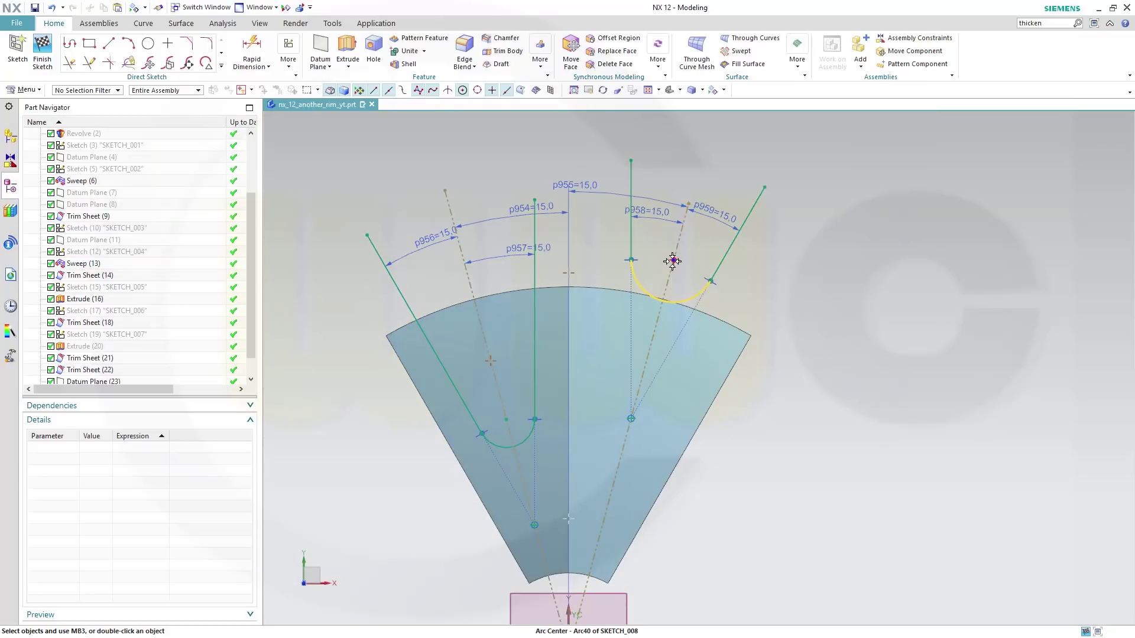
mouse_move(671, 261)
mouse_down()
mouse_move(632, 378)
mouse_move(641, 363)
mouse_up()
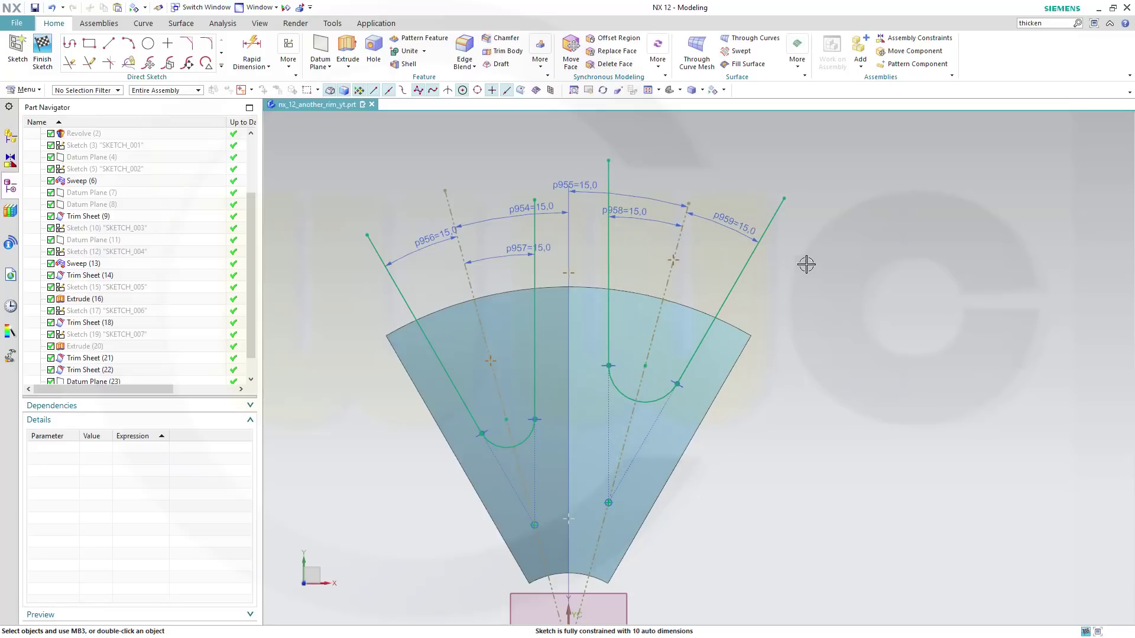
click(43, 49)
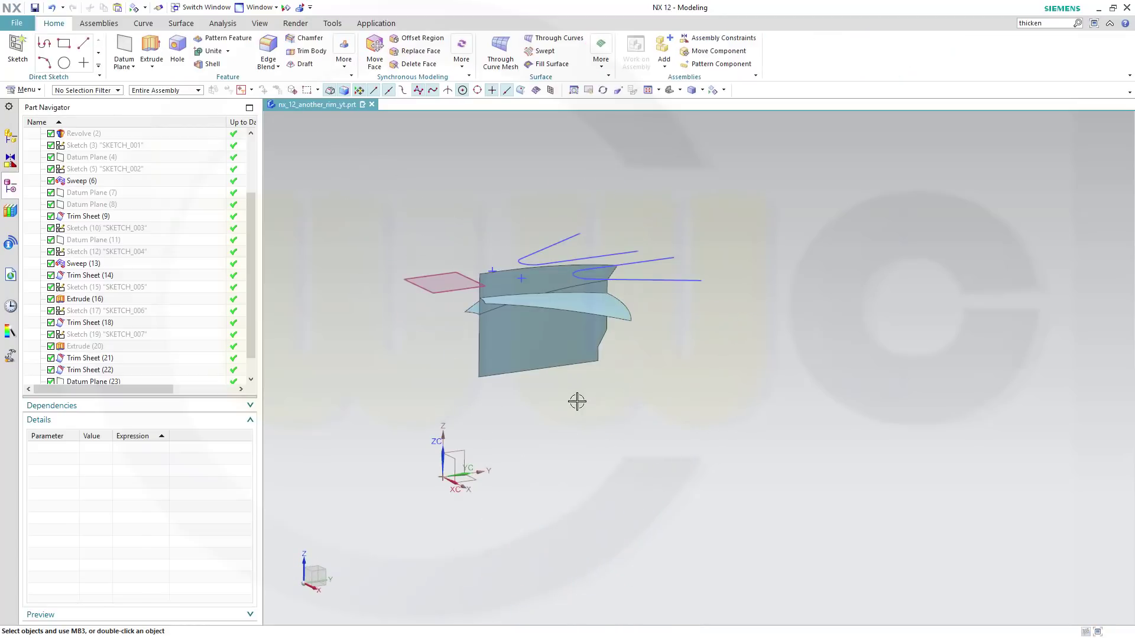
Trim the right fan-shaped sheet with the right U-shaped curve chain, projecting normal to face and keeping the region outside the U
middle_drag(577, 402, 551, 409)
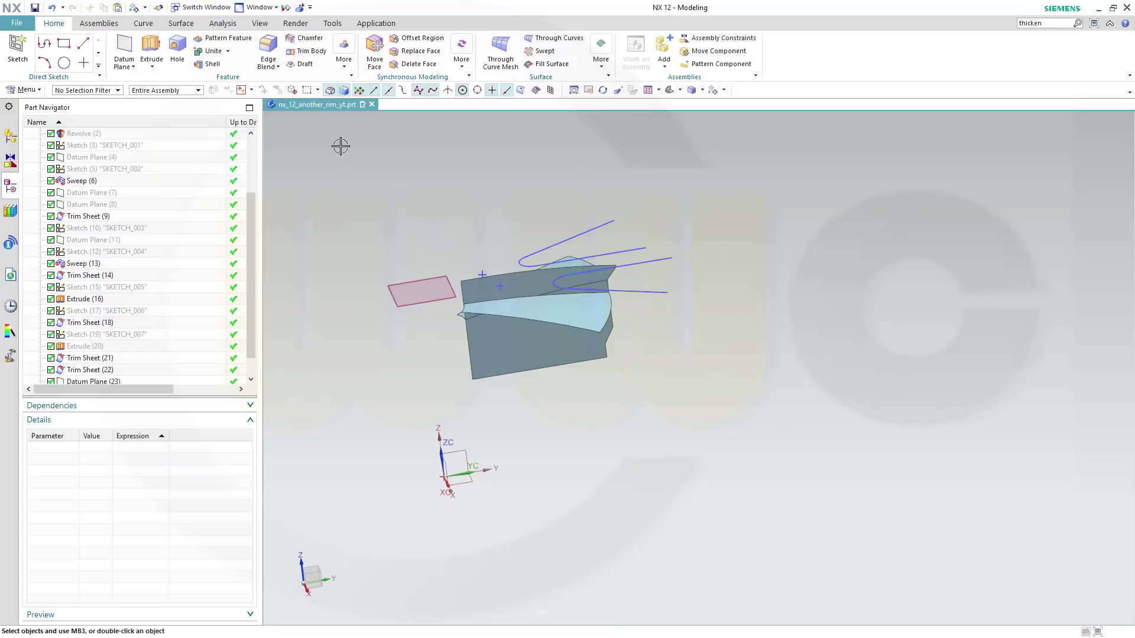
click(346, 66)
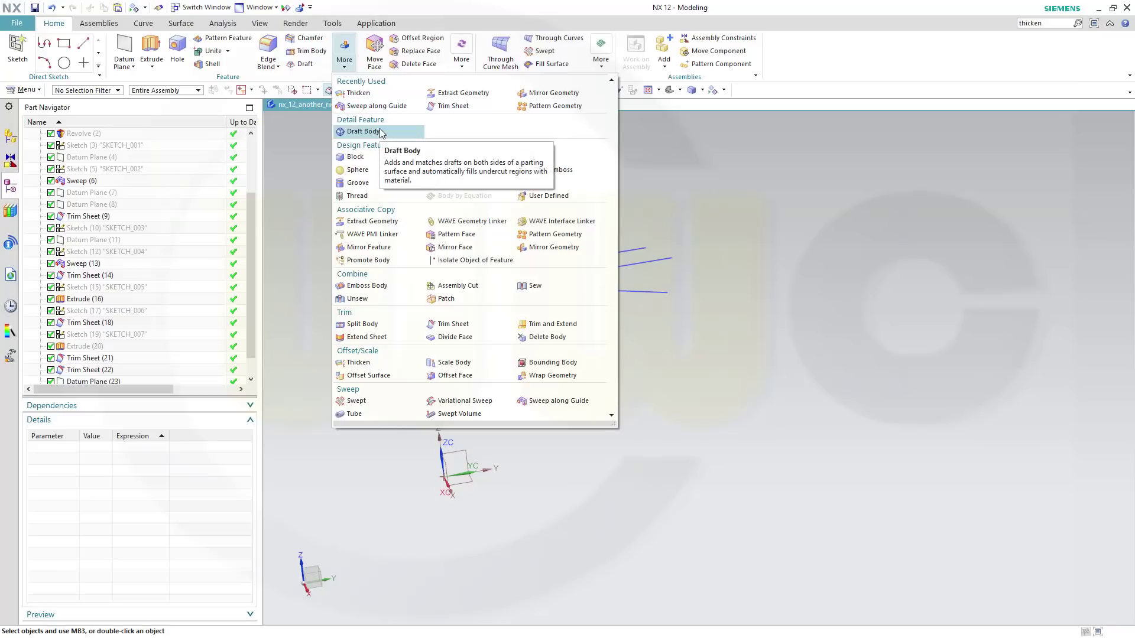
click(453, 324)
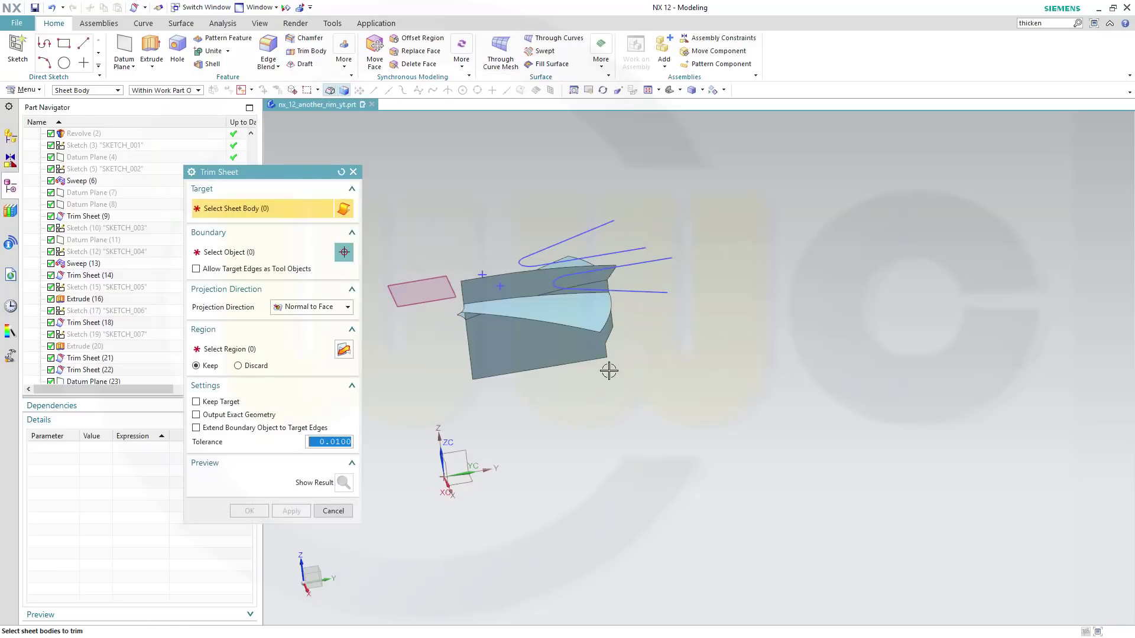
middle_drag(565, 415, 597, 463)
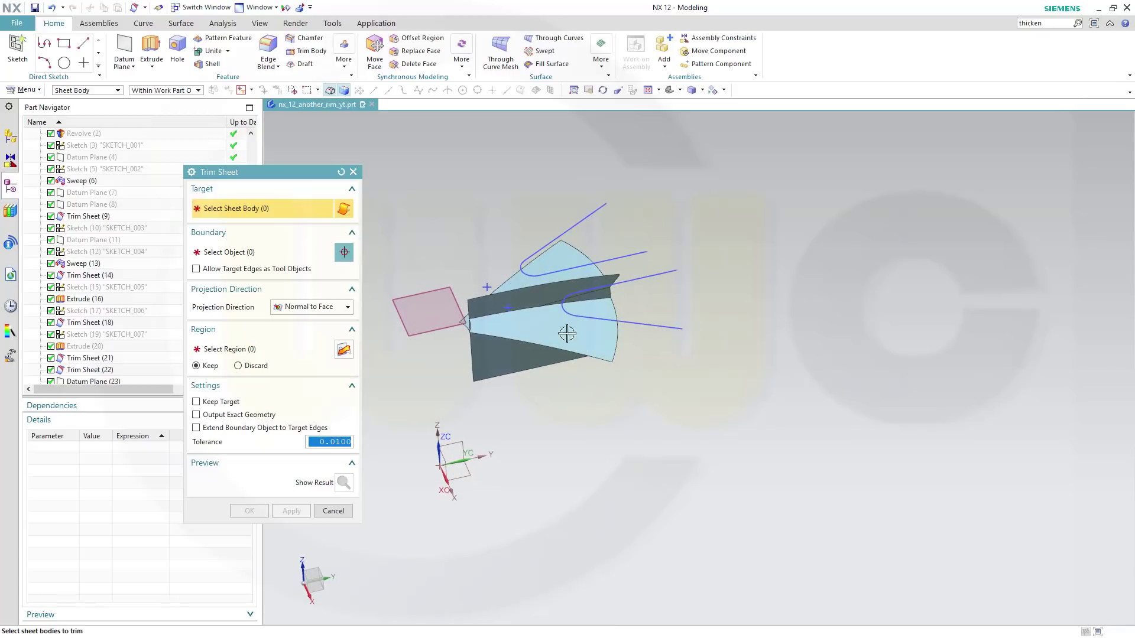
click(509, 326)
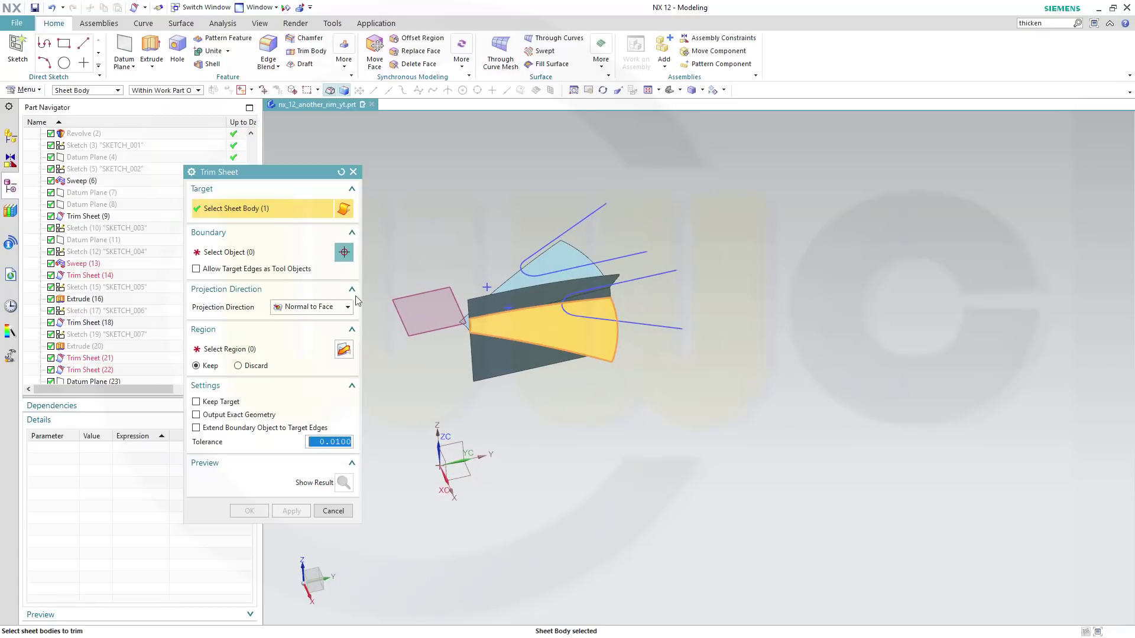
click(248, 252)
click(640, 323)
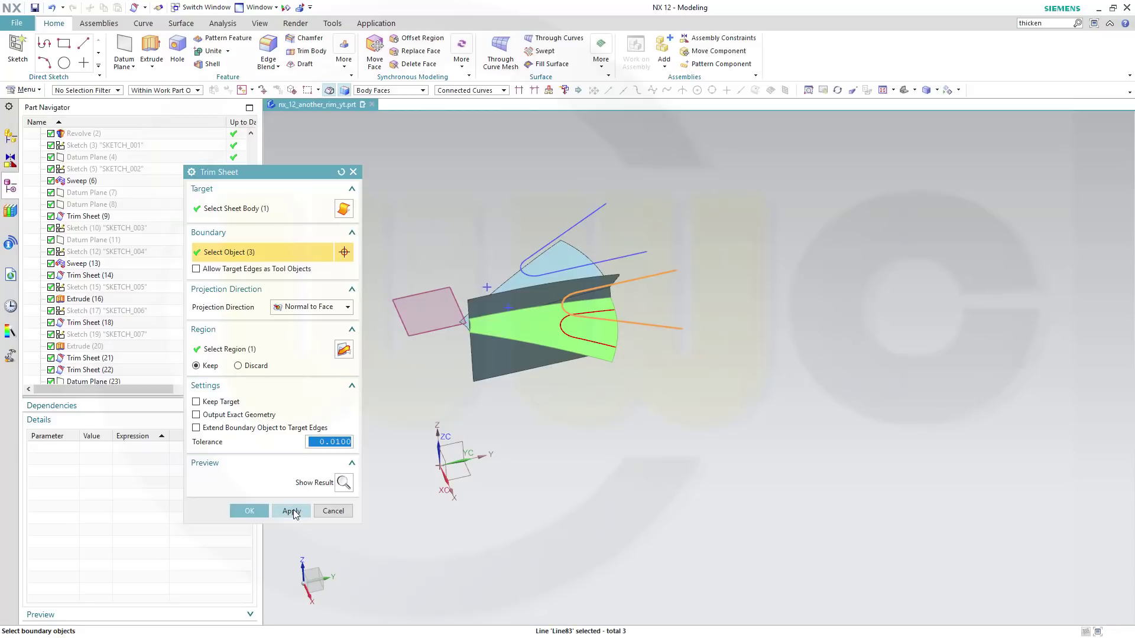
click(292, 512)
Trim the left fan-shaped sheet with the left U-shaped curve chain, projecting normal to face and keeping the region outside the U
middle_drag(687, 367, 678, 372)
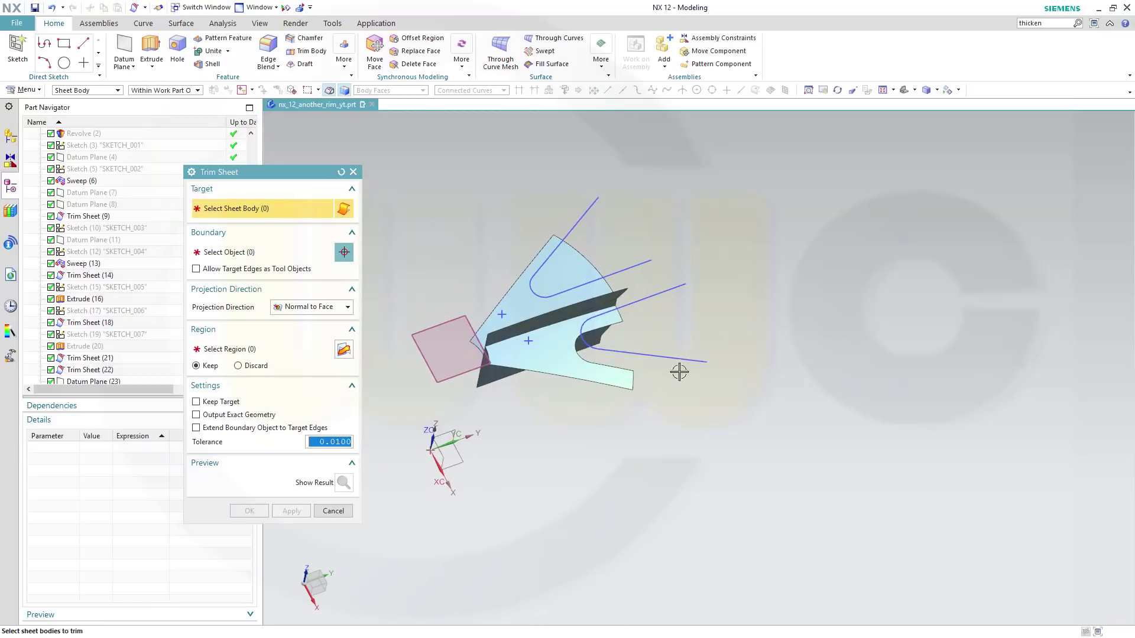
click(515, 313)
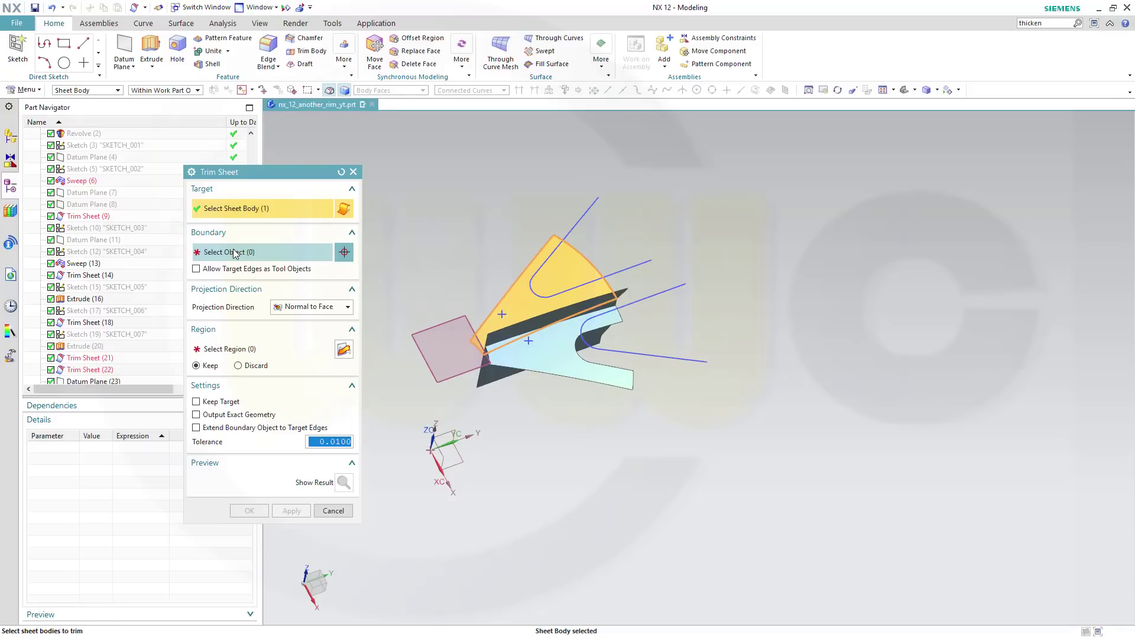
click(234, 253)
click(570, 221)
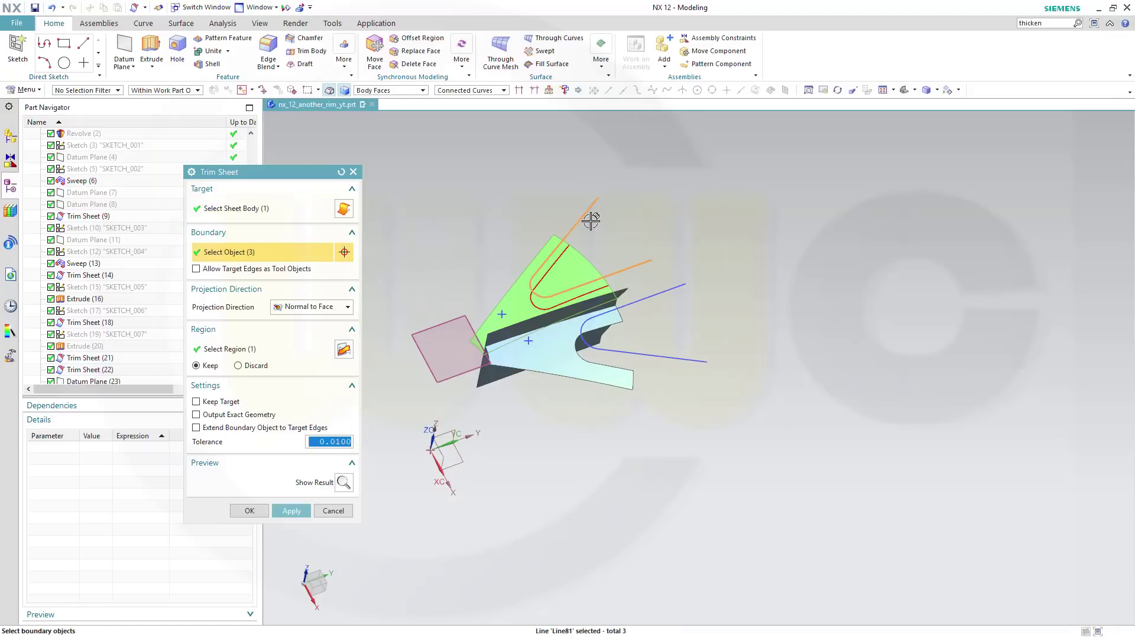
click(249, 511)
Edit SKETCH_008 to shift both U-shaped profiles deeper toward the hub, widening the left one, and finish the sketch
middle_drag(514, 458, 615, 516)
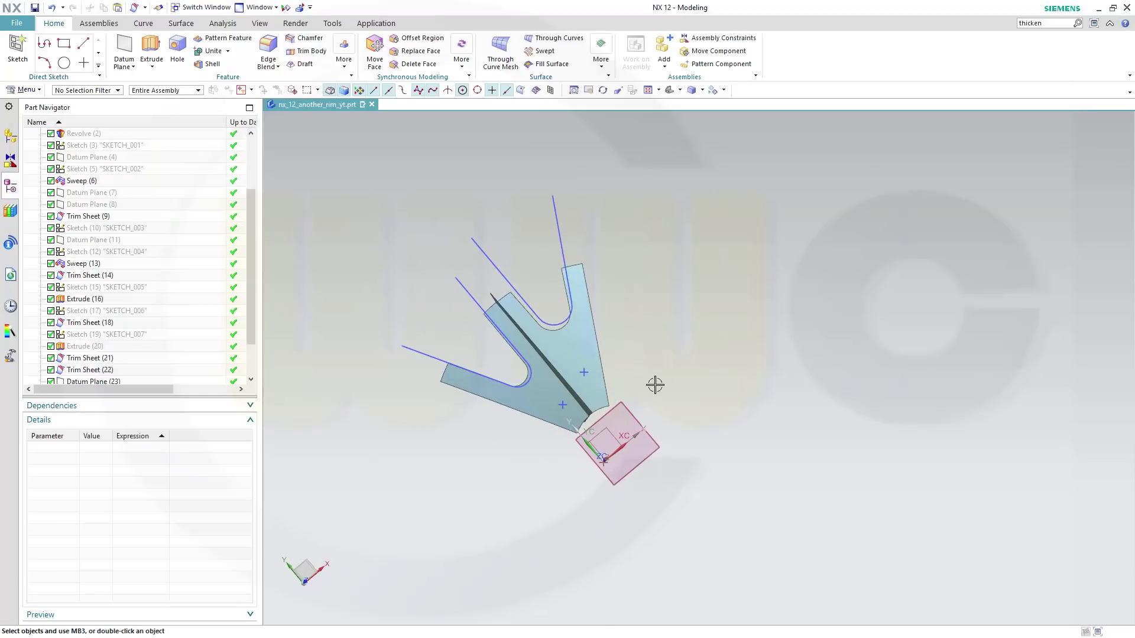
middle_drag(655, 385, 650, 385)
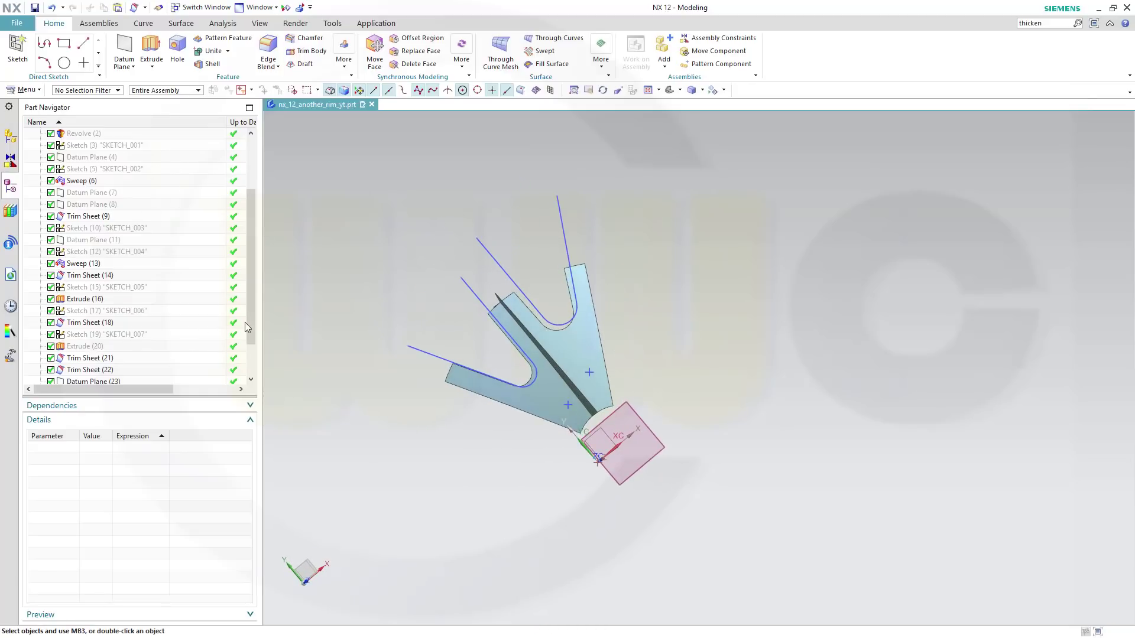
scroll(250, 328, down, 2)
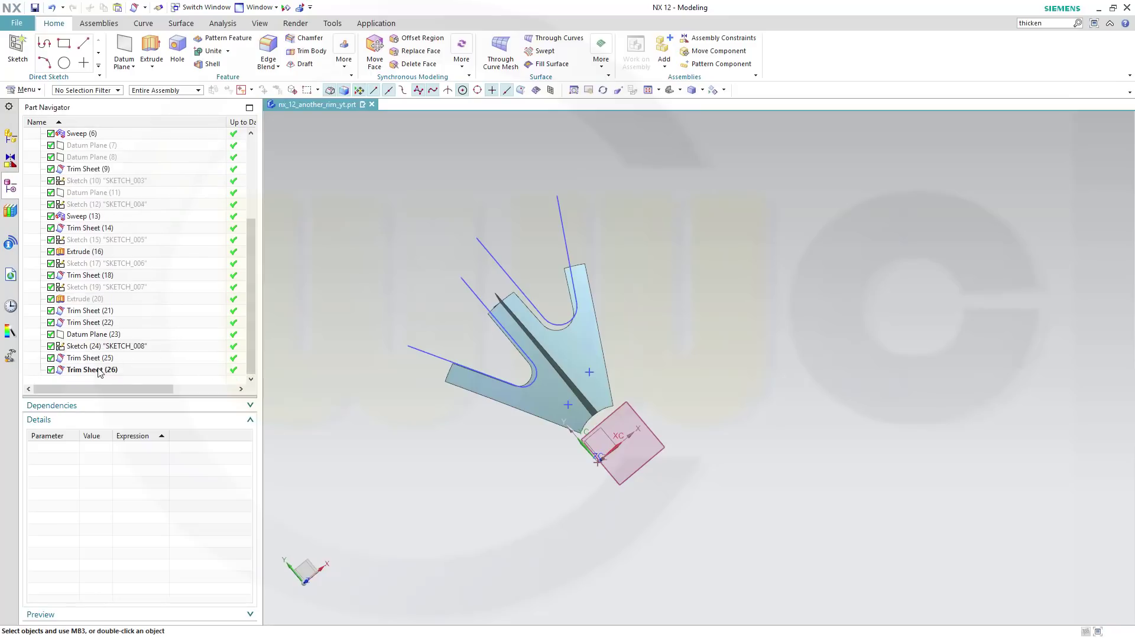
double_click(94, 347)
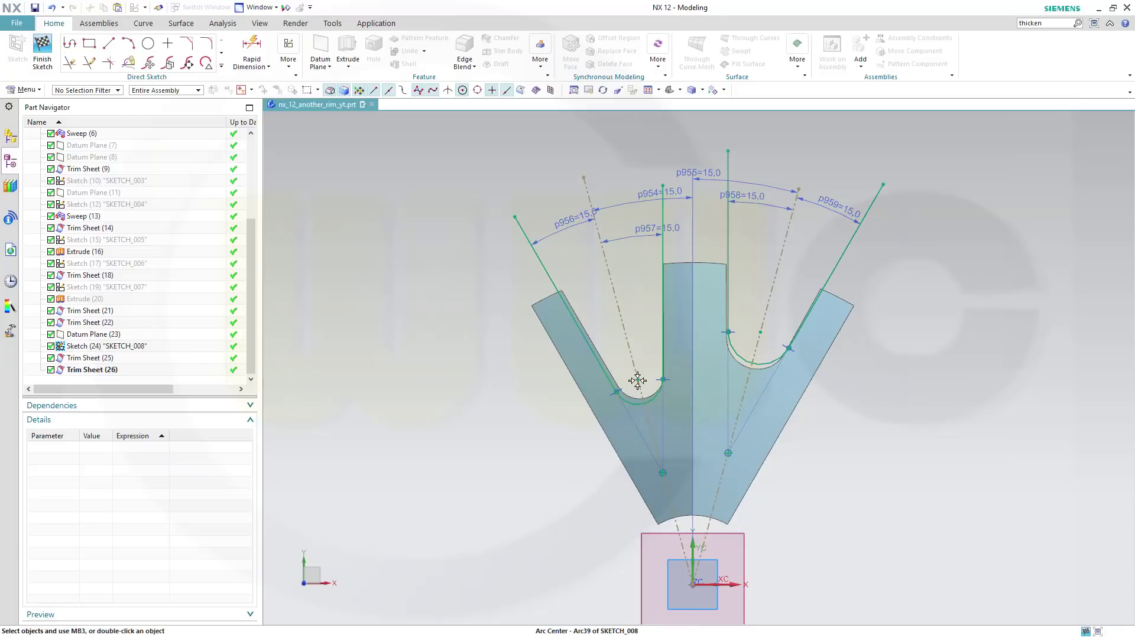
drag(639, 379, 648, 391)
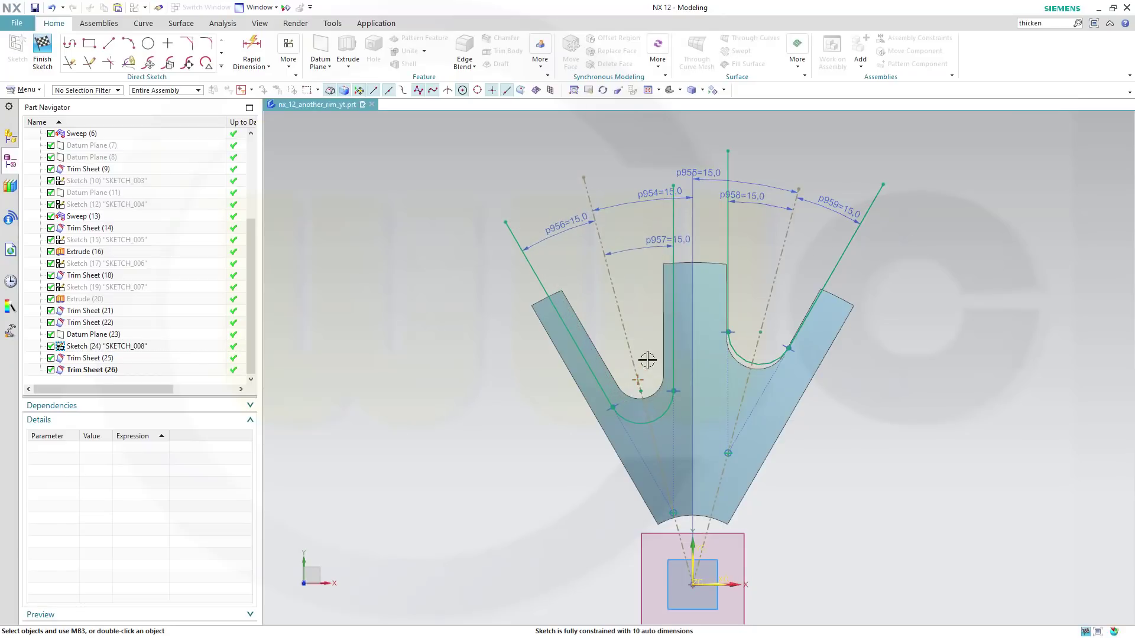
click(666, 309)
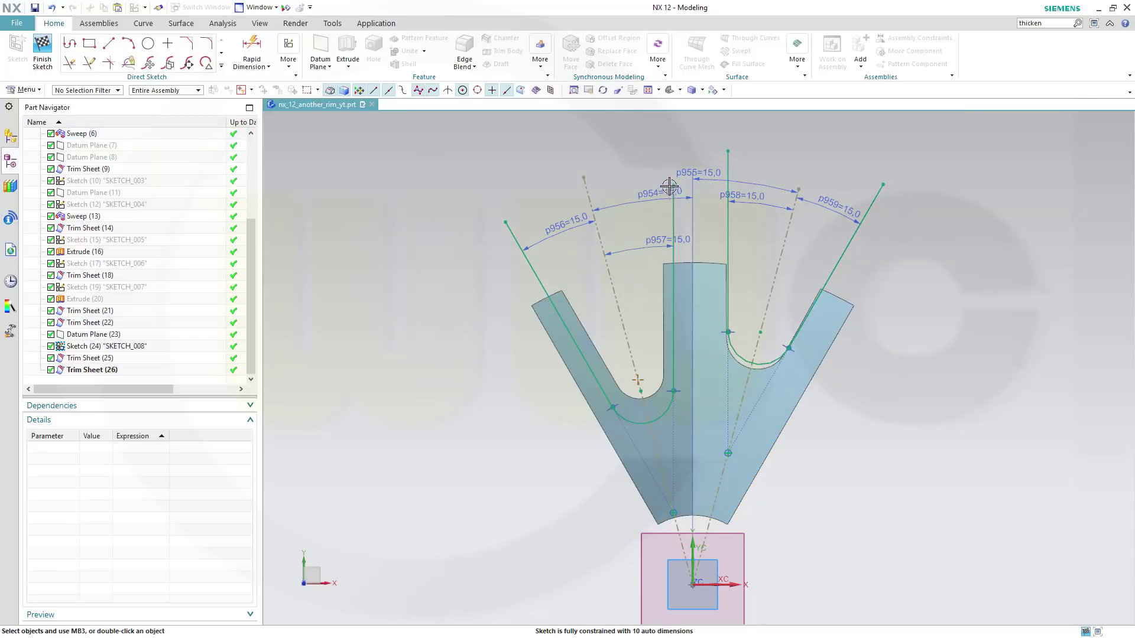
drag(669, 185, 670, 186)
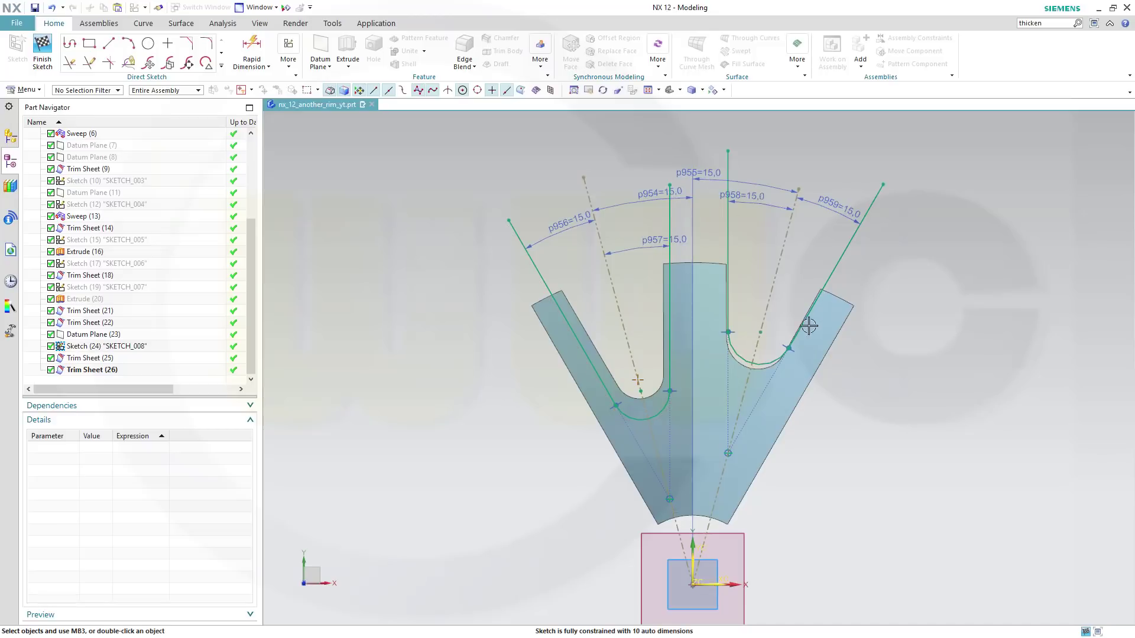
drag(759, 330, 748, 357)
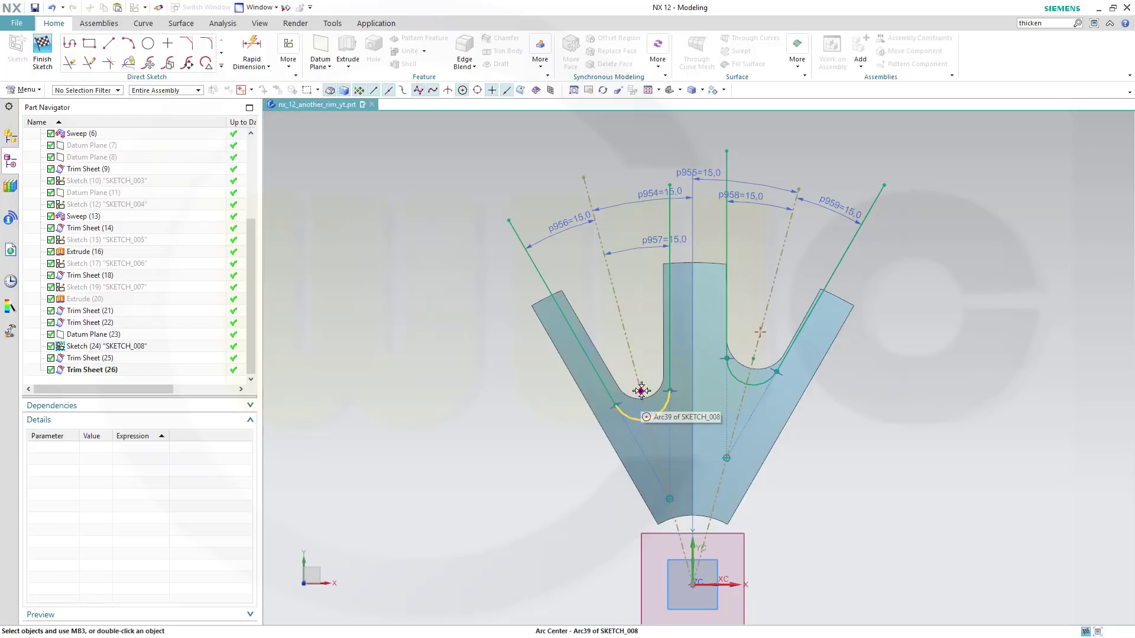
drag(641, 390, 650, 334)
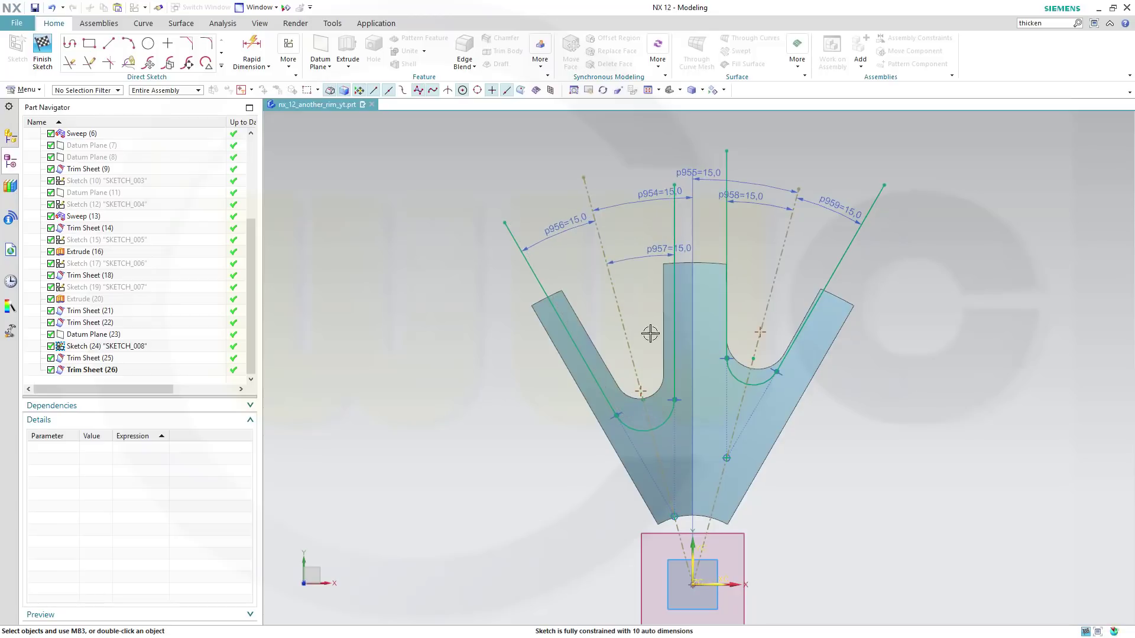
click(42, 50)
Hide the sketch containing the U-shaped profiles and inspect the trimmed spoke sheets
mouse_move(686, 353)
middle_down()
mouse_move(661, 319)
mouse_move(683, 301)
mouse_move(666, 321)
mouse_move(636, 310)
middle_up()
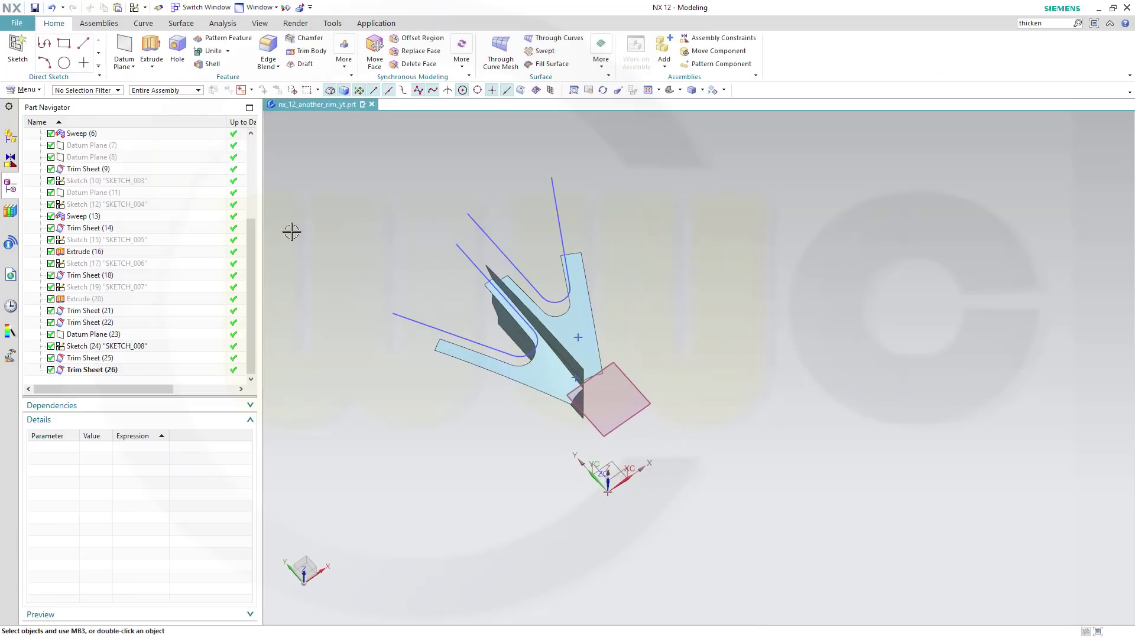
right_click(135, 349)
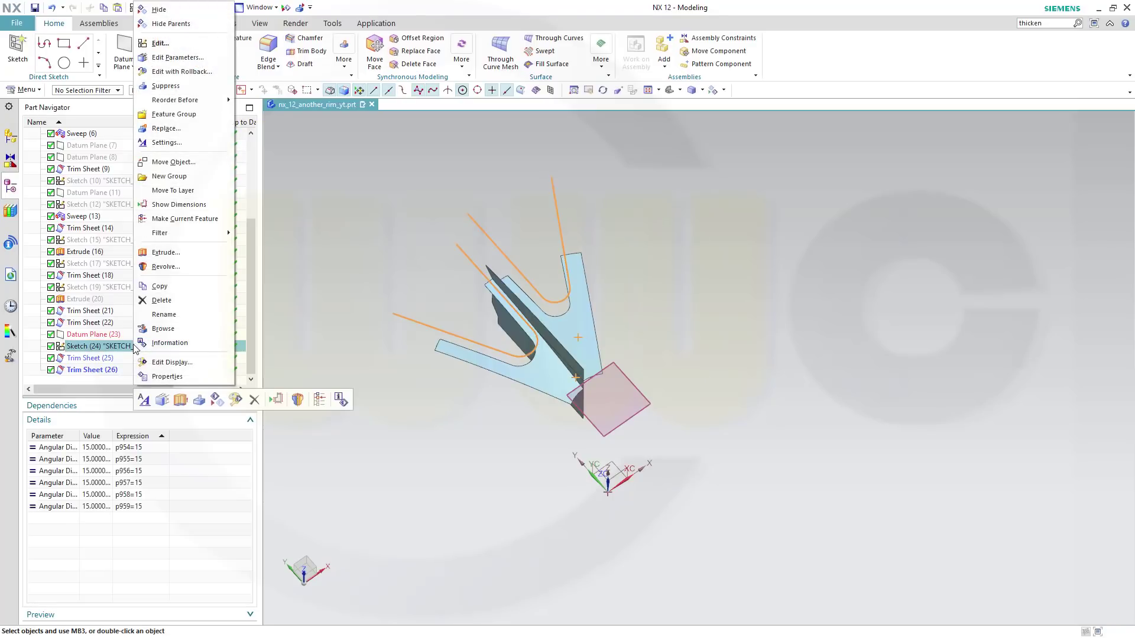
click(172, 10)
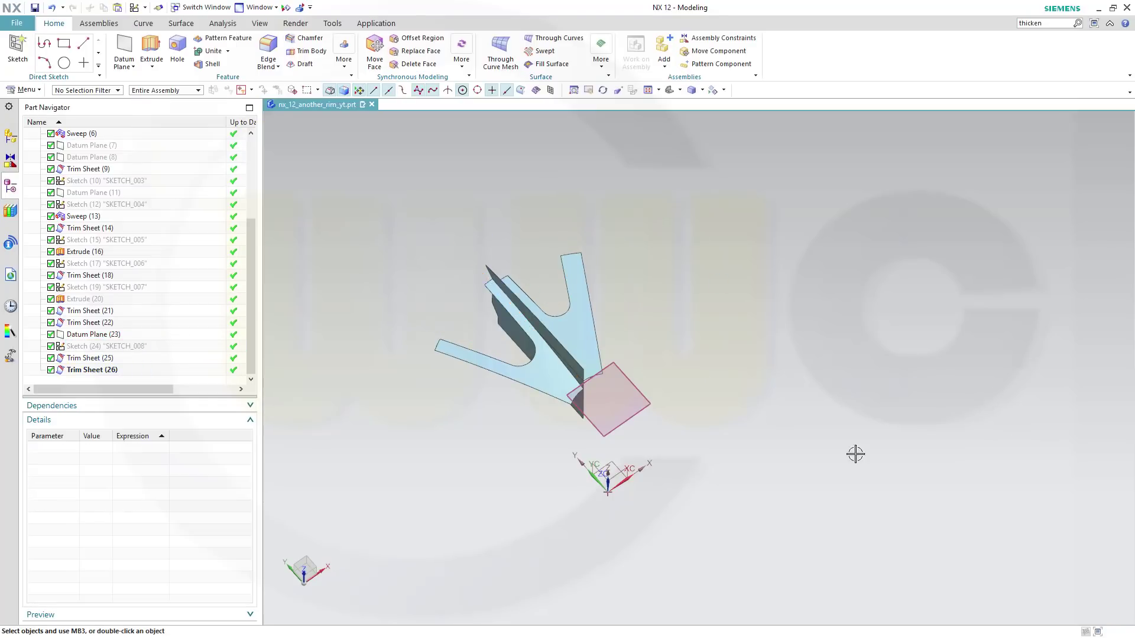
mouse_move(853, 453)
middle_down()
mouse_move(711, 473)
mouse_move(753, 455)
mouse_move(678, 437)
mouse_move(666, 418)
mouse_move(681, 491)
mouse_move(707, 456)
mouse_move(634, 554)
mouse_move(689, 516)
mouse_move(683, 550)
mouse_move(656, 446)
middle_up()
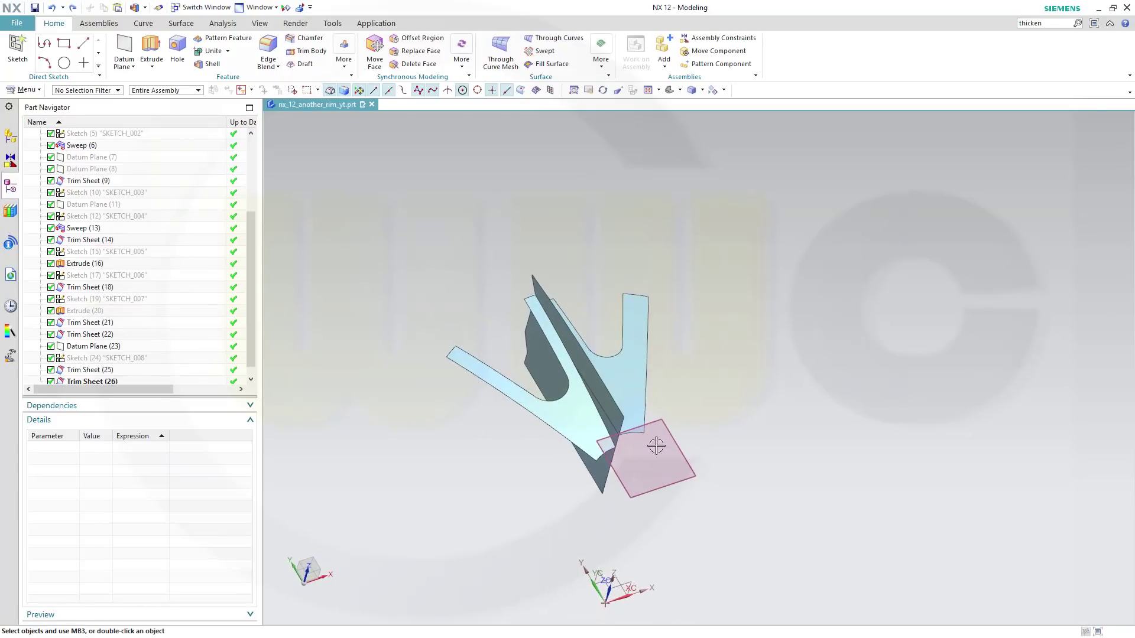
middle_drag(899, 537, 709, 497)
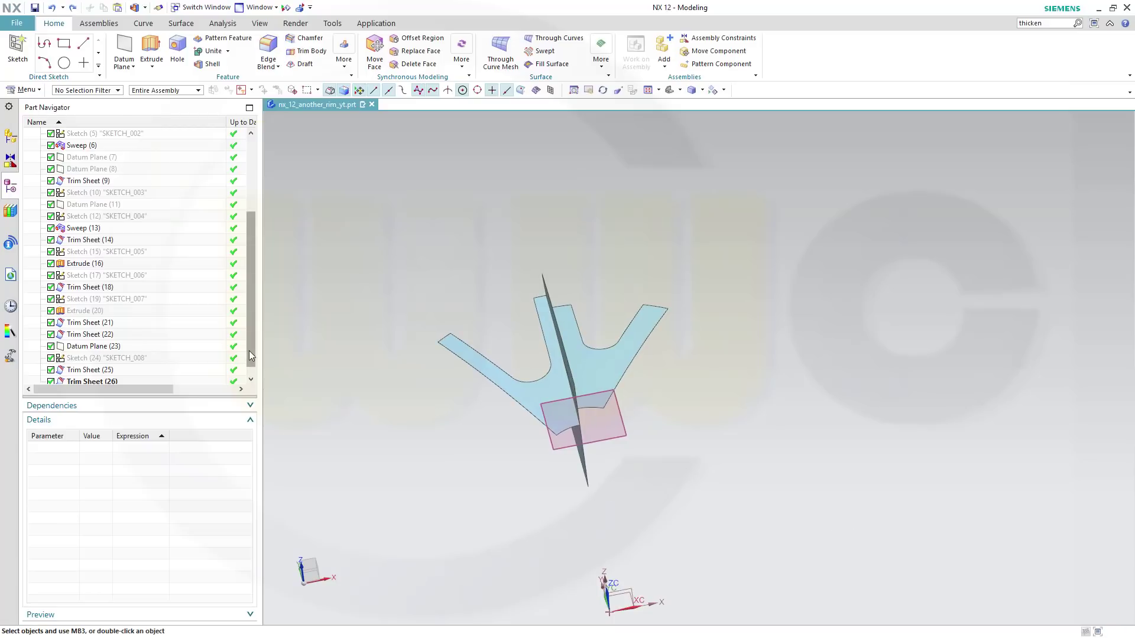
Add a freely sized circle to SKETCH_008, centred on the right slanted centerline below the right U, and finish the sketch
scroll(250, 356, down, 1)
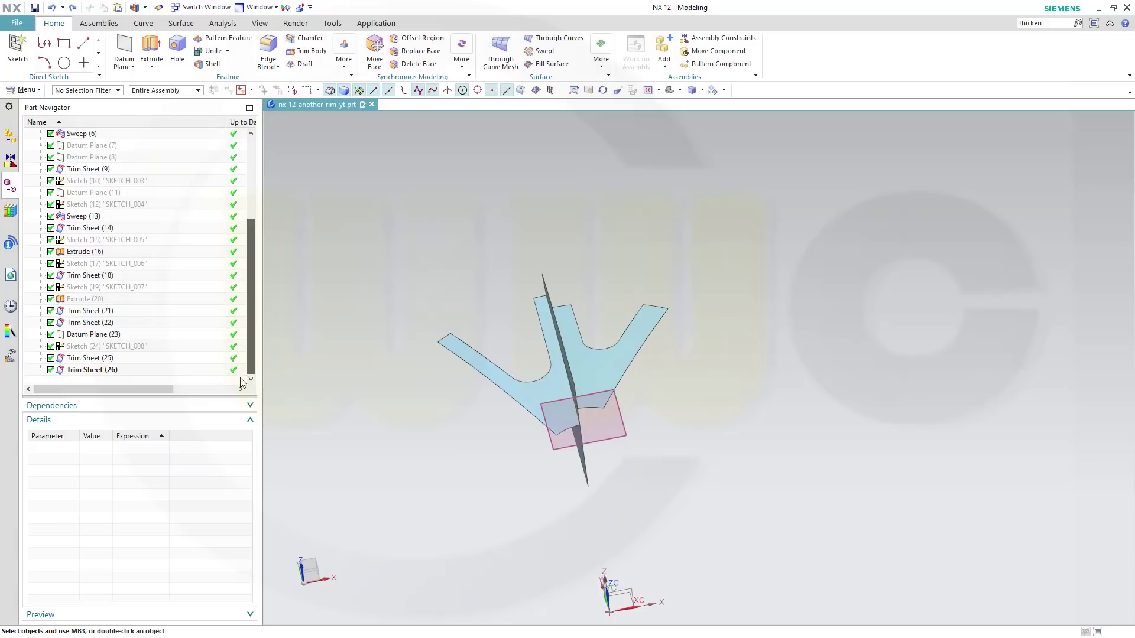
double_click(88, 348)
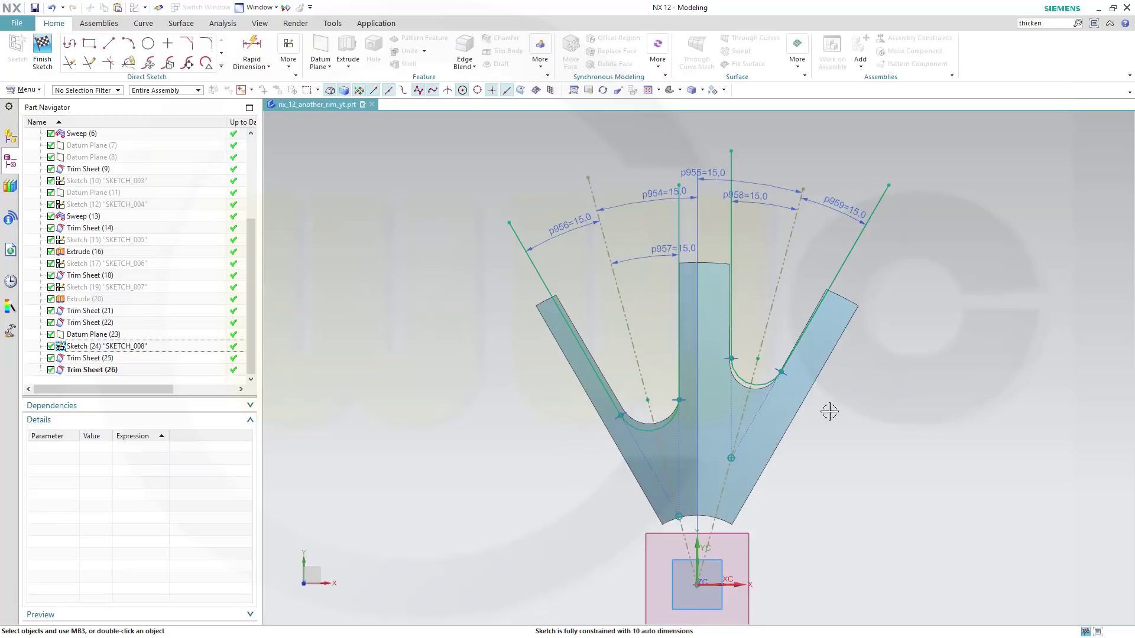
click(148, 44)
scroll(842, 492, up, 1)
scroll(818, 494, up, 1)
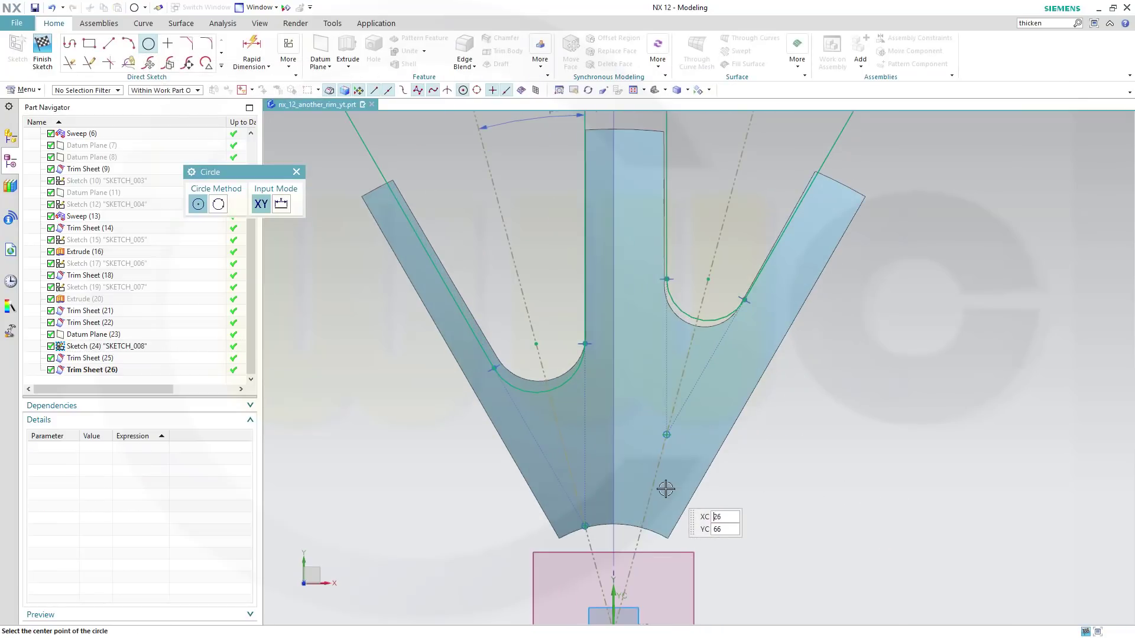
click(672, 397)
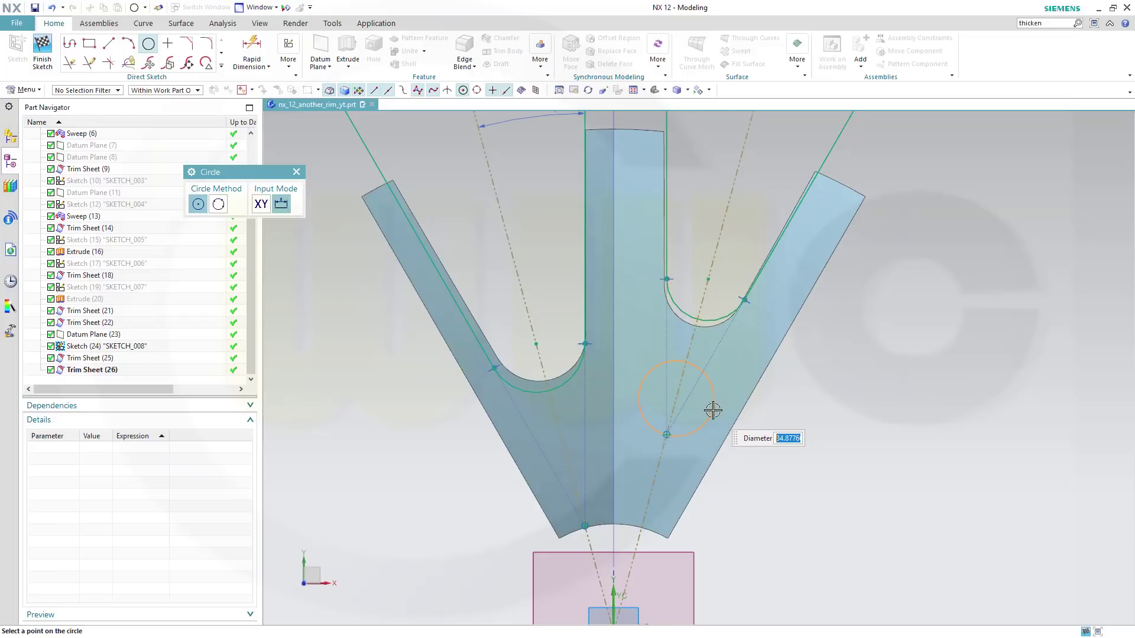
click(711, 409)
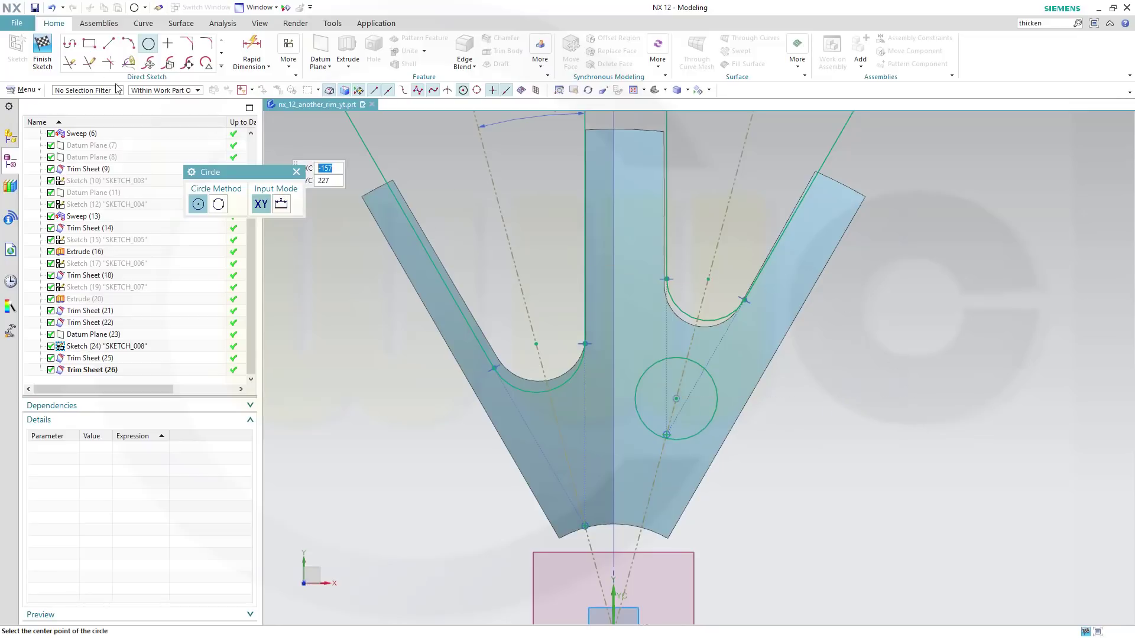
key(Escape)
key(ctrl+q)
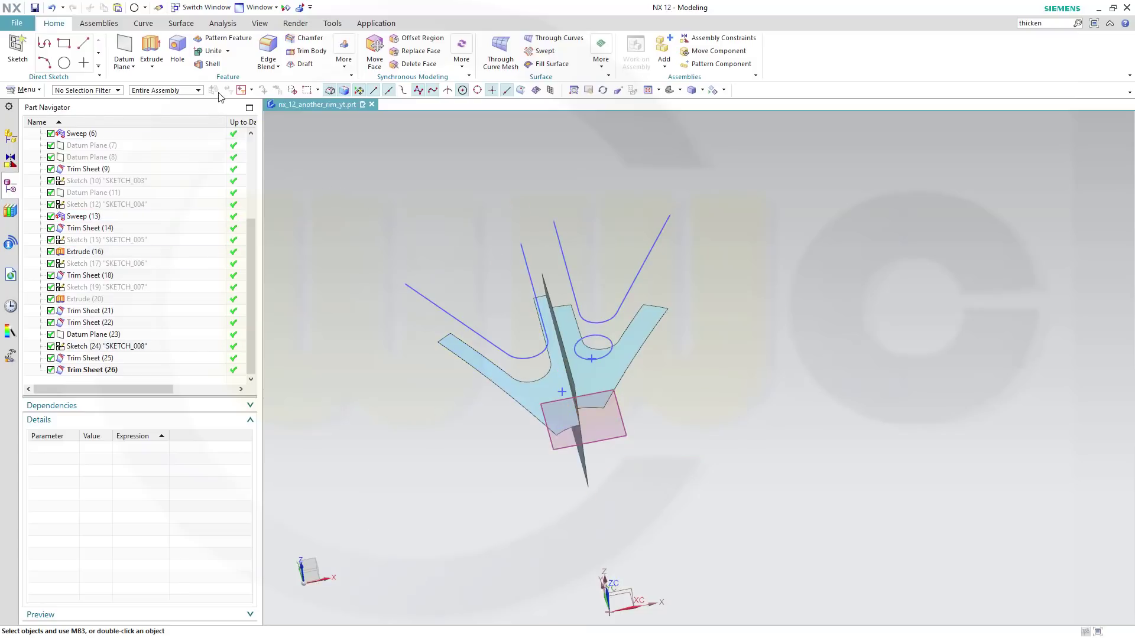
Trim a round hole in the right spoke sheet with the sketched circle, projecting normal to face and keeping the region outside it
click(344, 56)
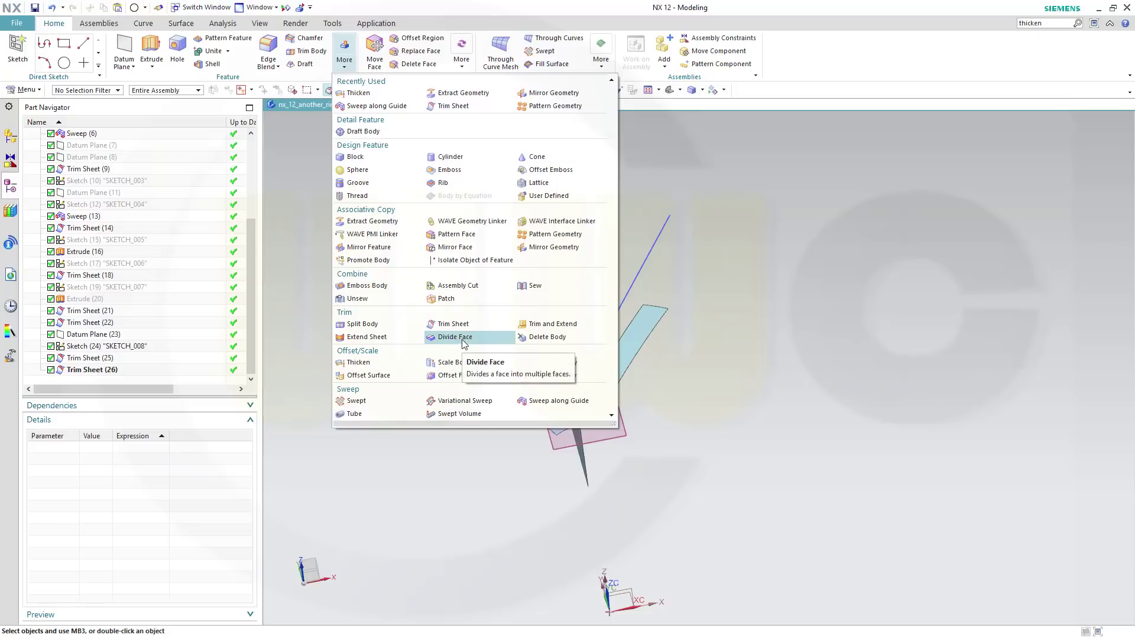
click(453, 324)
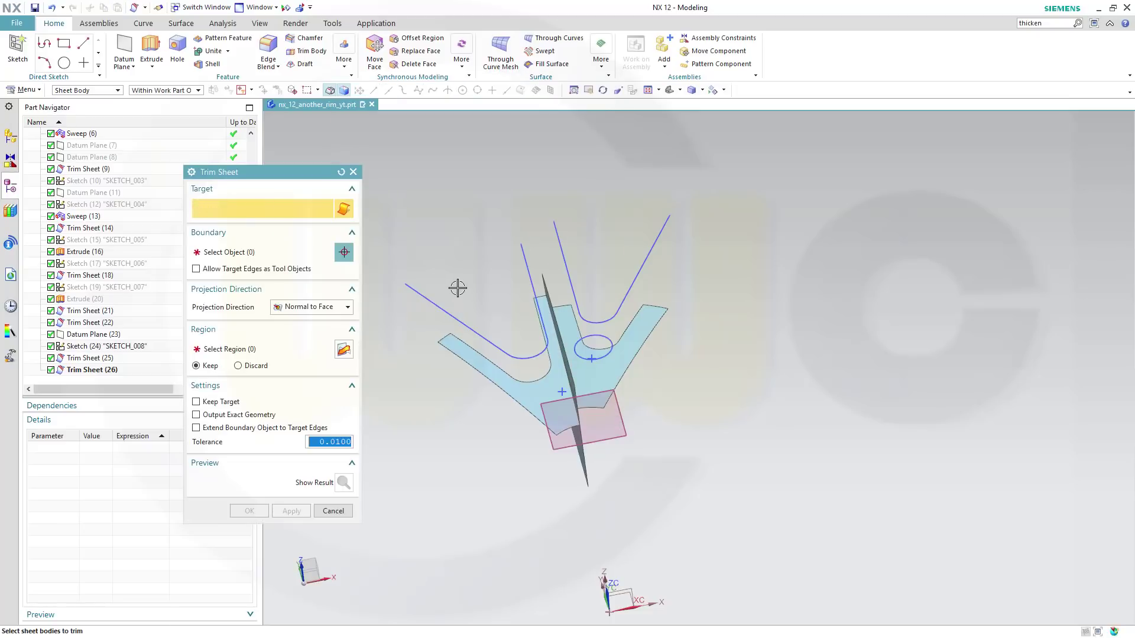
click(639, 332)
click(247, 251)
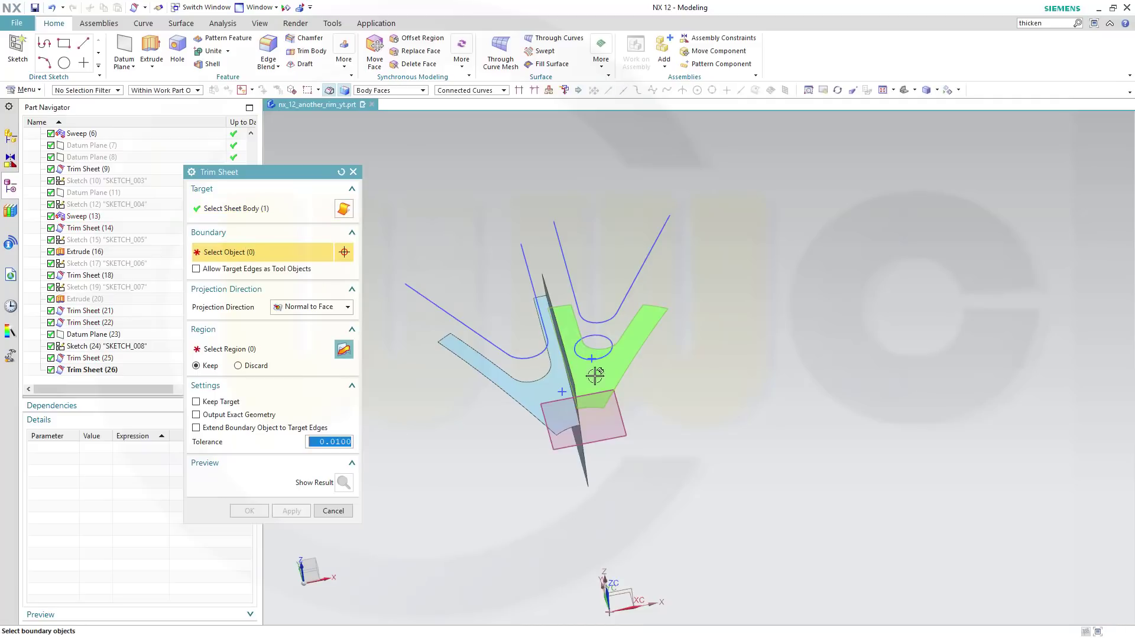
click(602, 357)
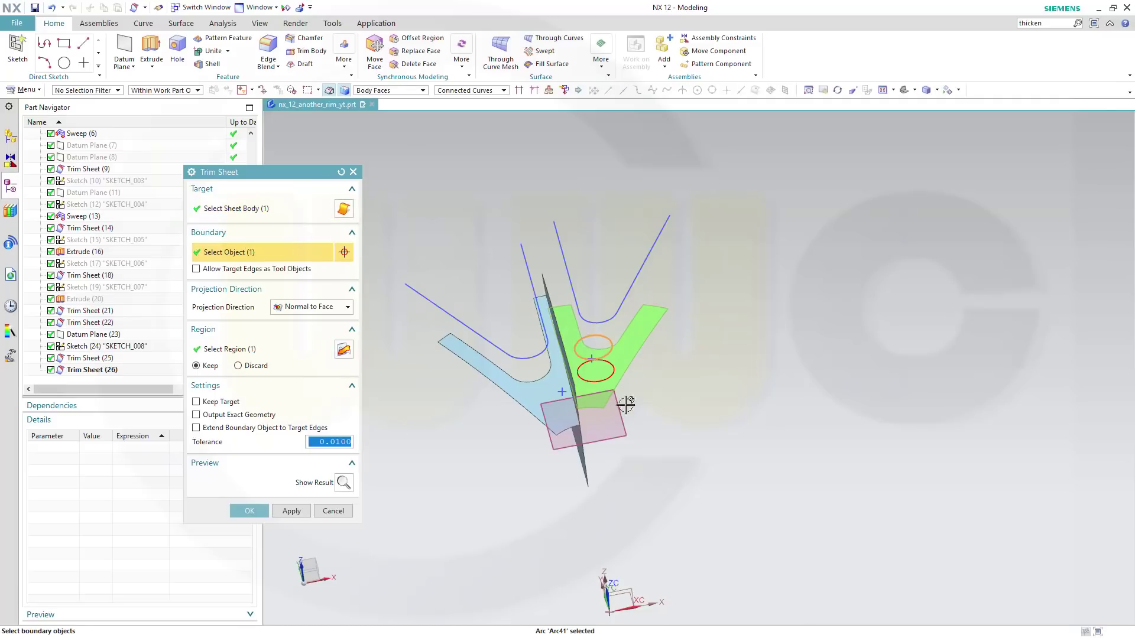
click(249, 511)
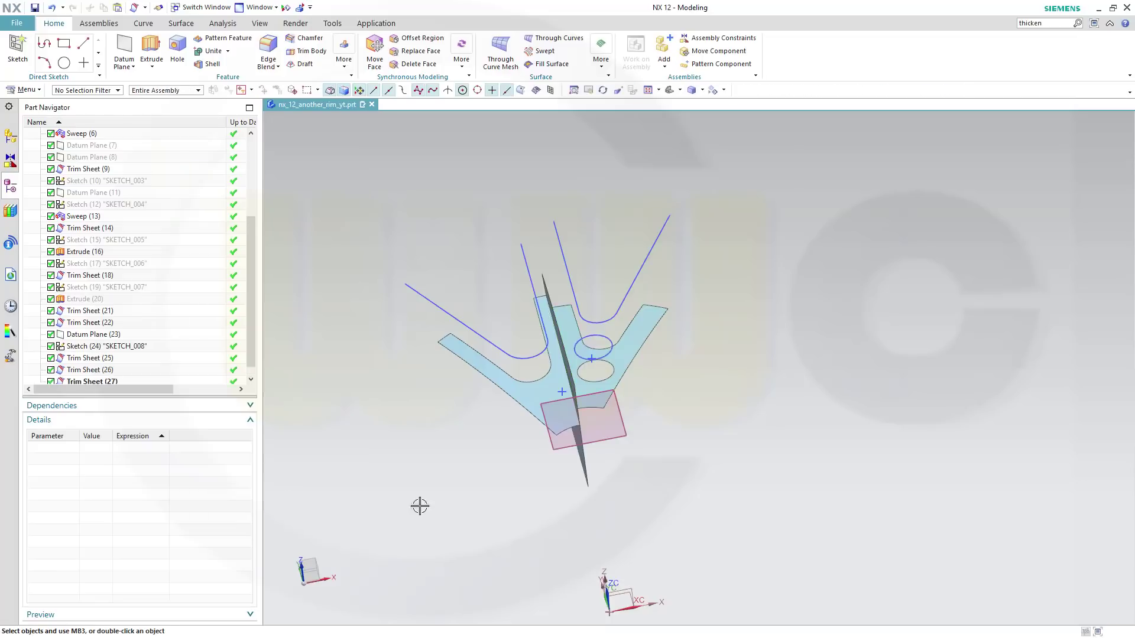
Hide the sketch holding the U-shaped profiles and the circle
mouse_move(678, 511)
middle_down()
mouse_move(679, 532)
mouse_move(666, 532)
mouse_move(686, 538)
mouse_move(670, 523)
middle_up()
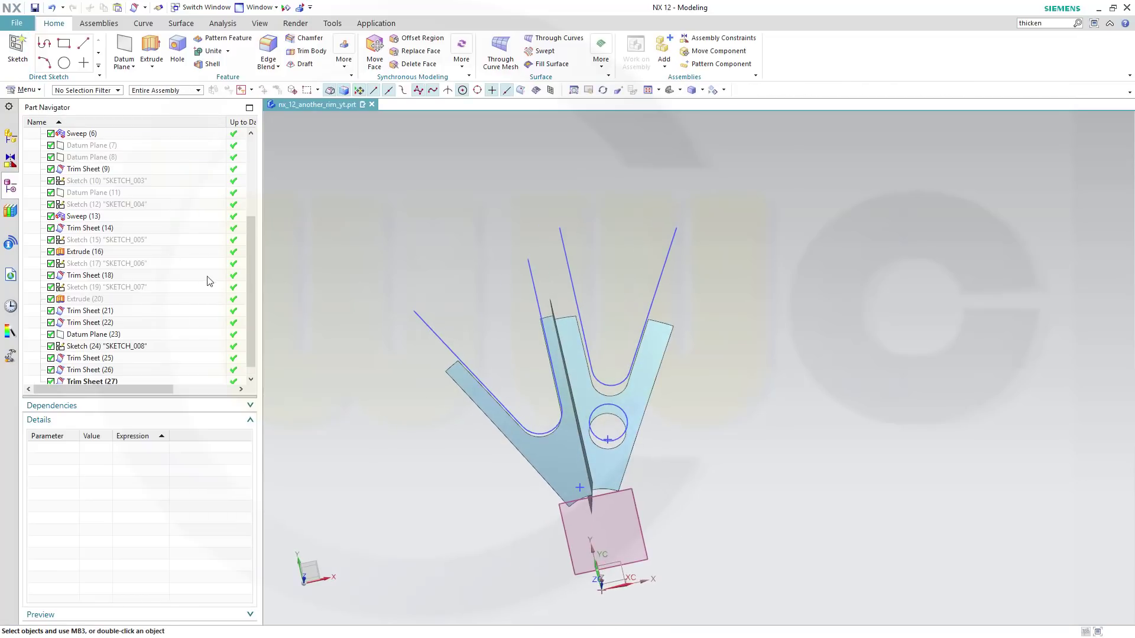
scroll(192, 303, down, 1)
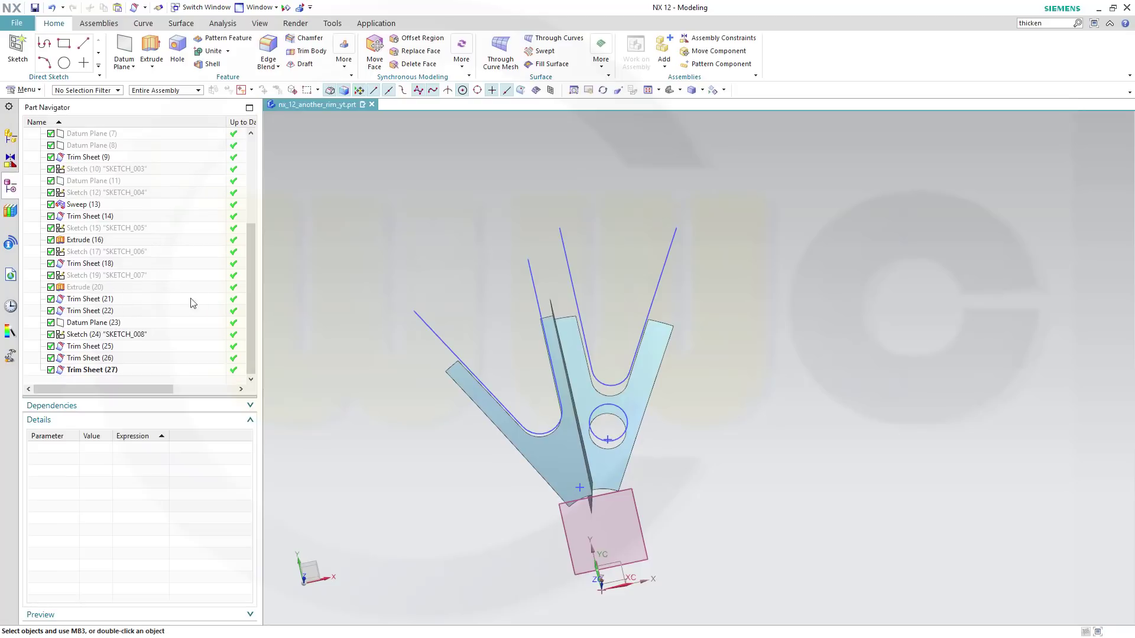
right_click(622, 381)
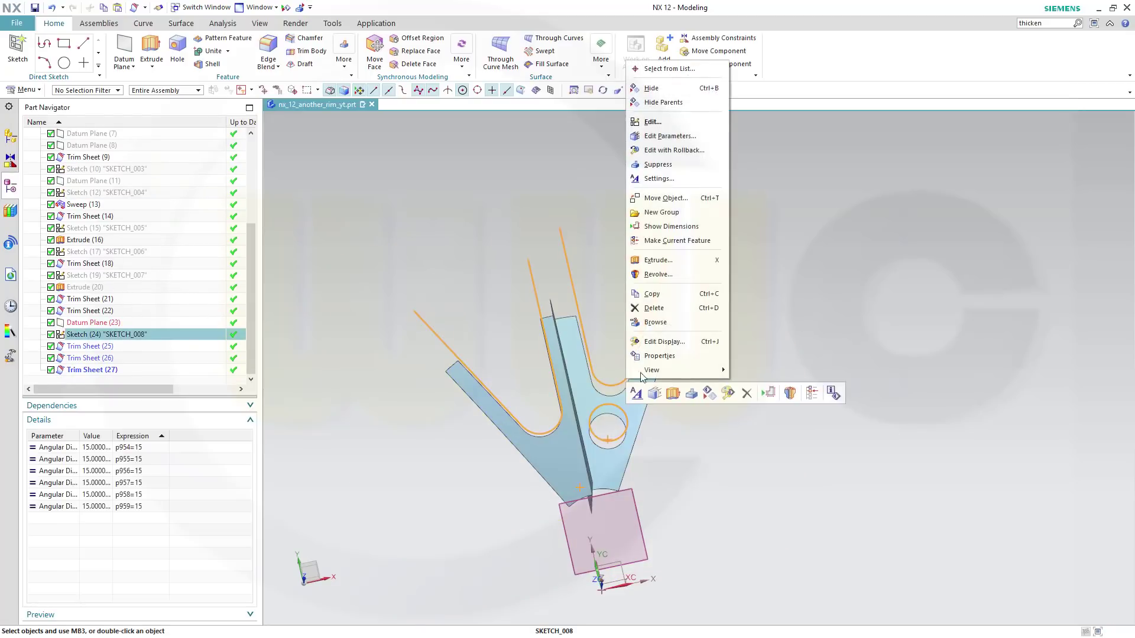
click(653, 89)
Thicken the left spoke sheet with Offset 1 at 5 mm and Offset 2 at 0 mm, in the reversed direction
middle_drag(708, 404, 565, 263)
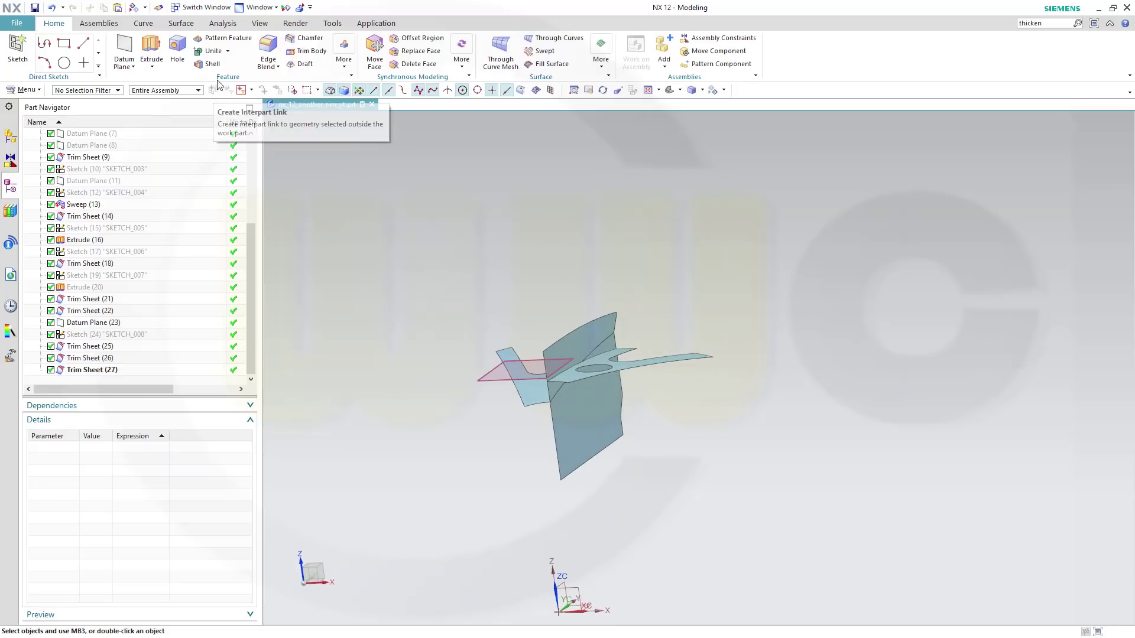
click(346, 66)
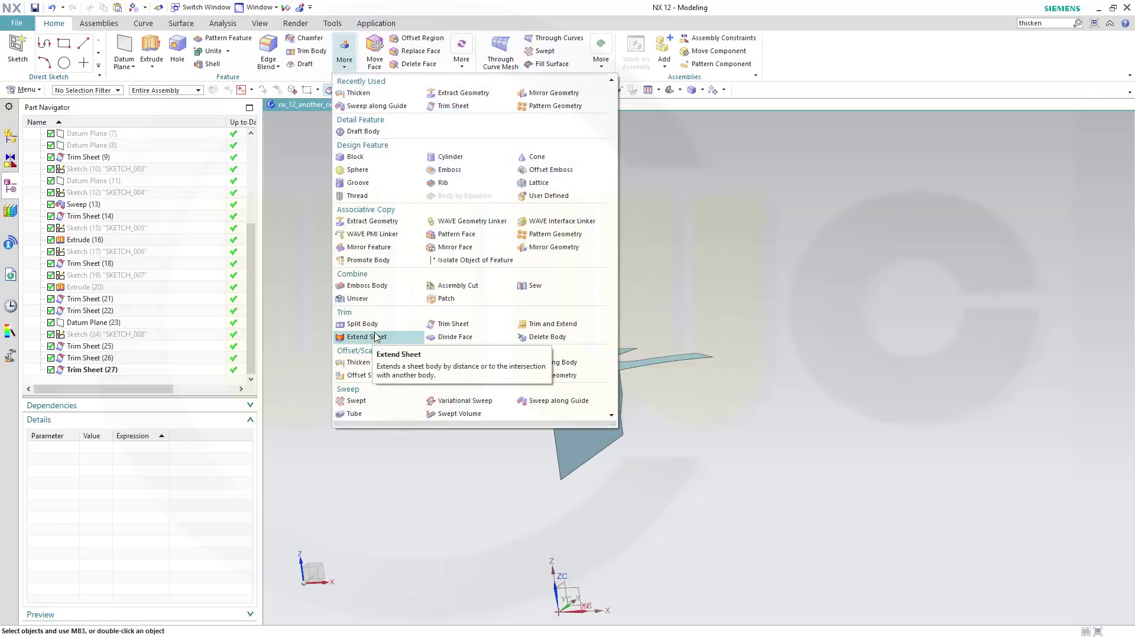
click(378, 365)
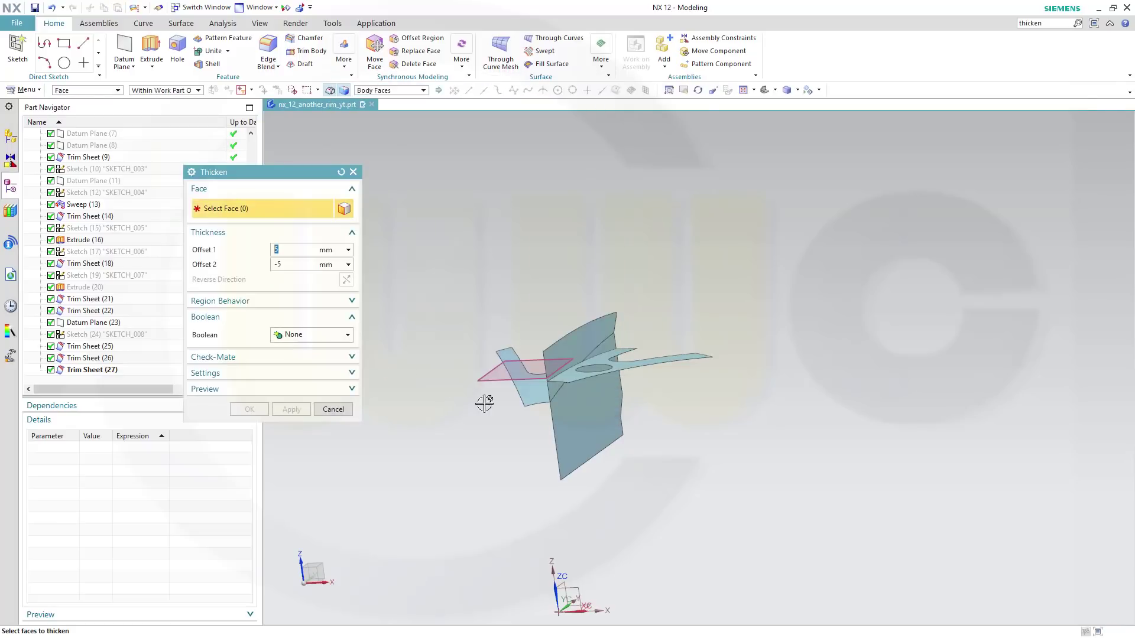
click(526, 394)
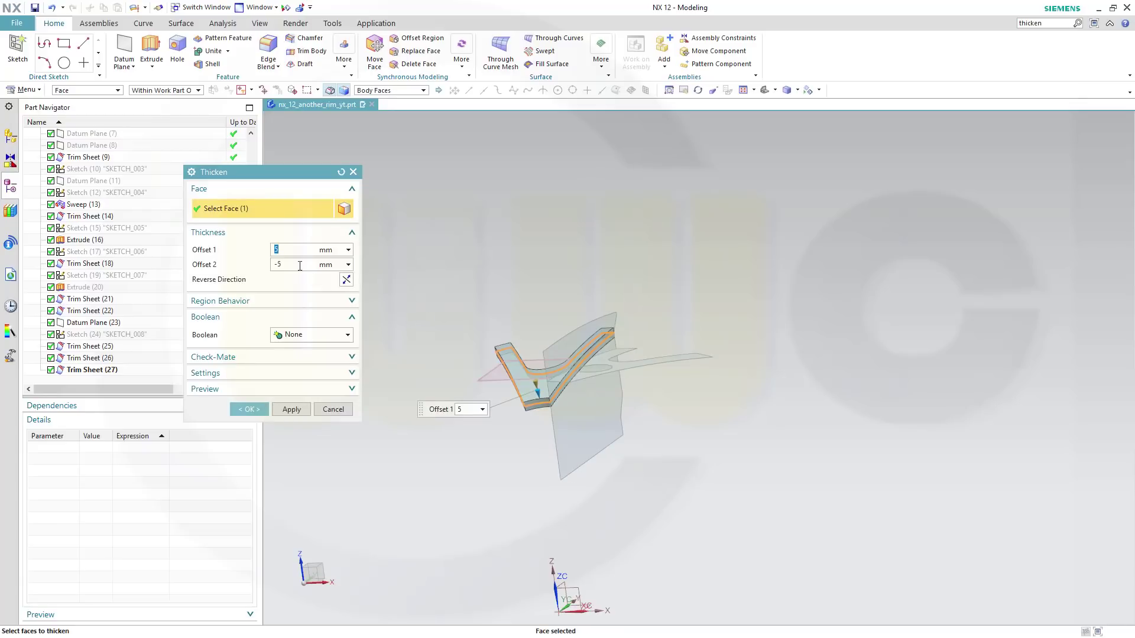
click(300, 266)
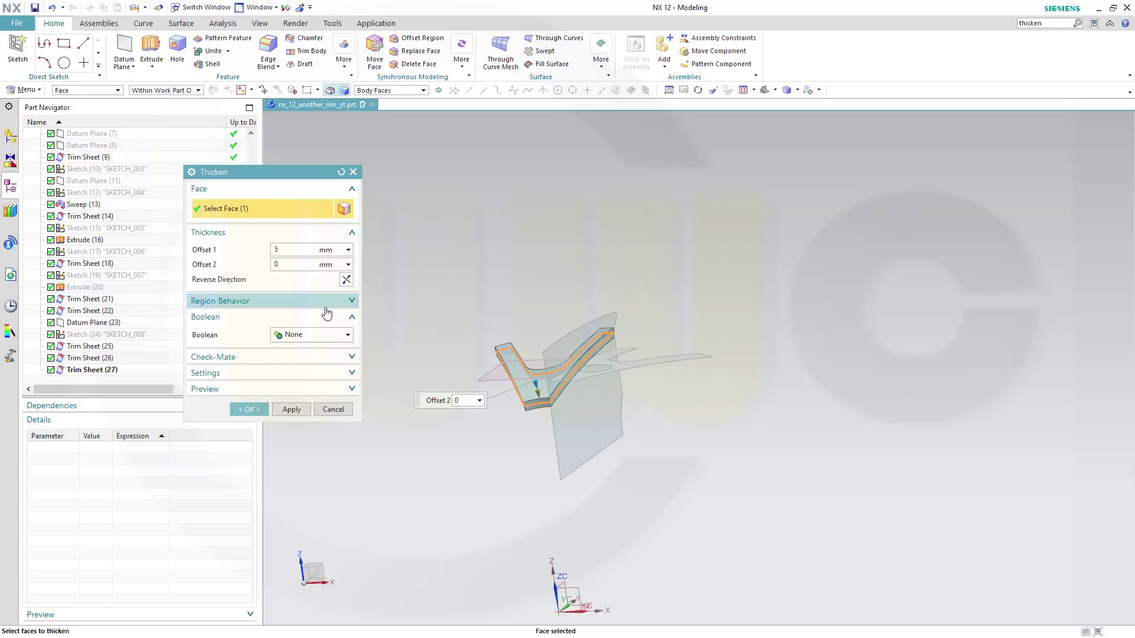
click(346, 279)
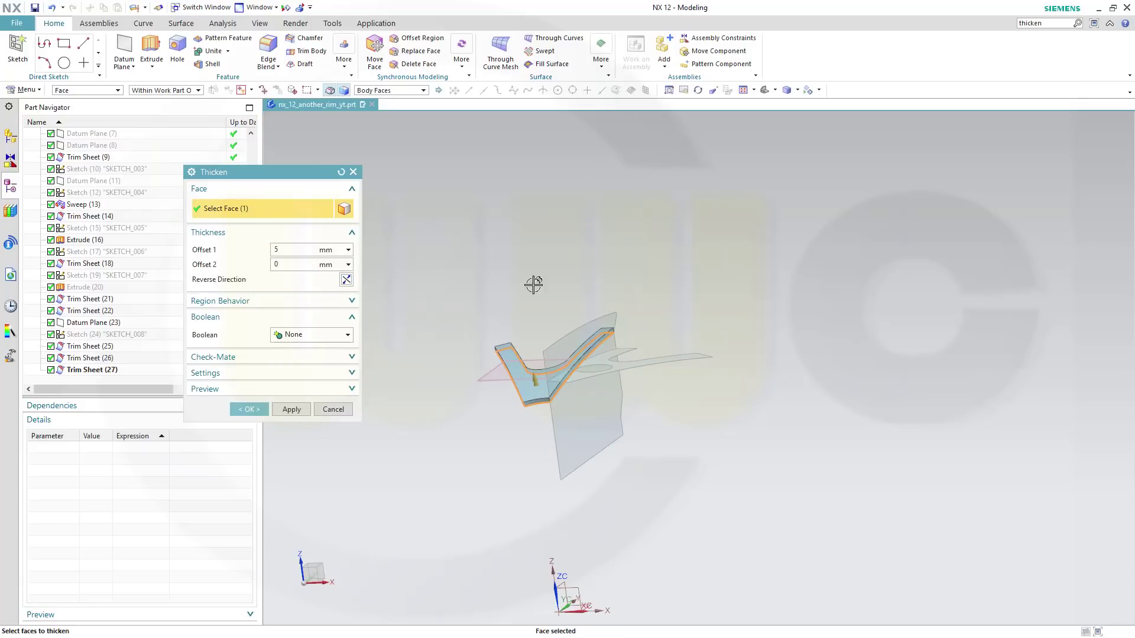
click(679, 354)
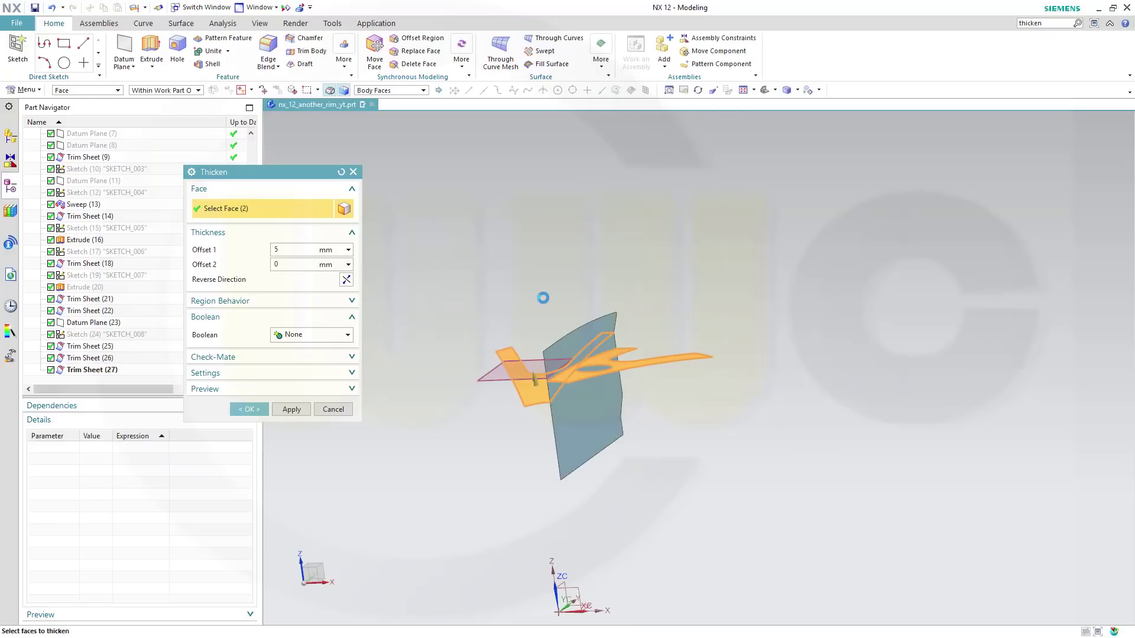
click(631, 365)
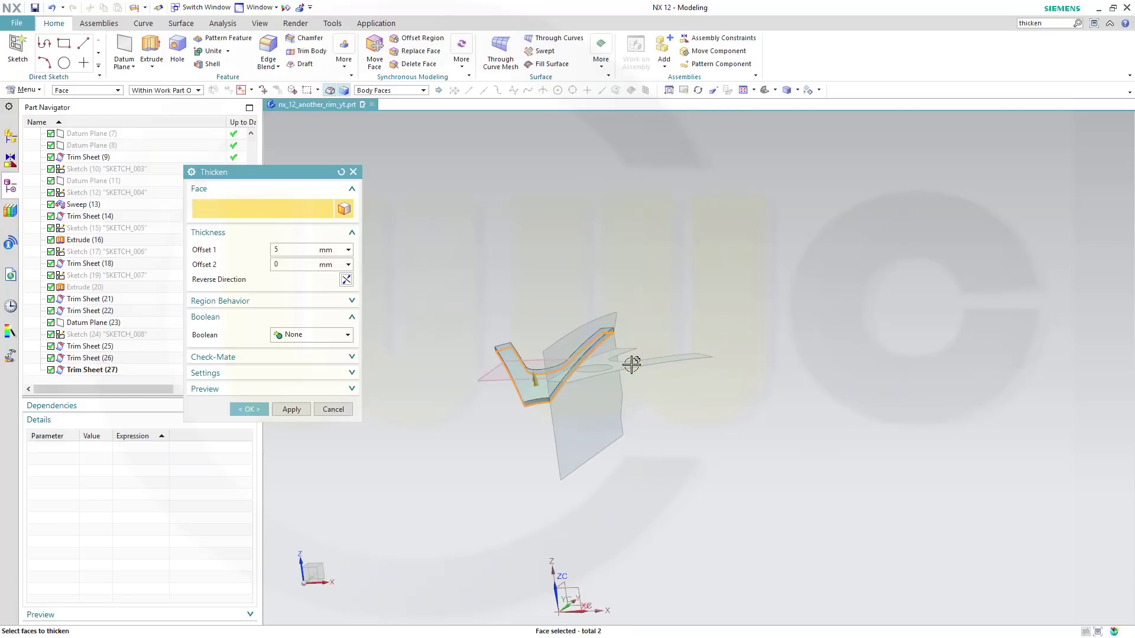
click(290, 409)
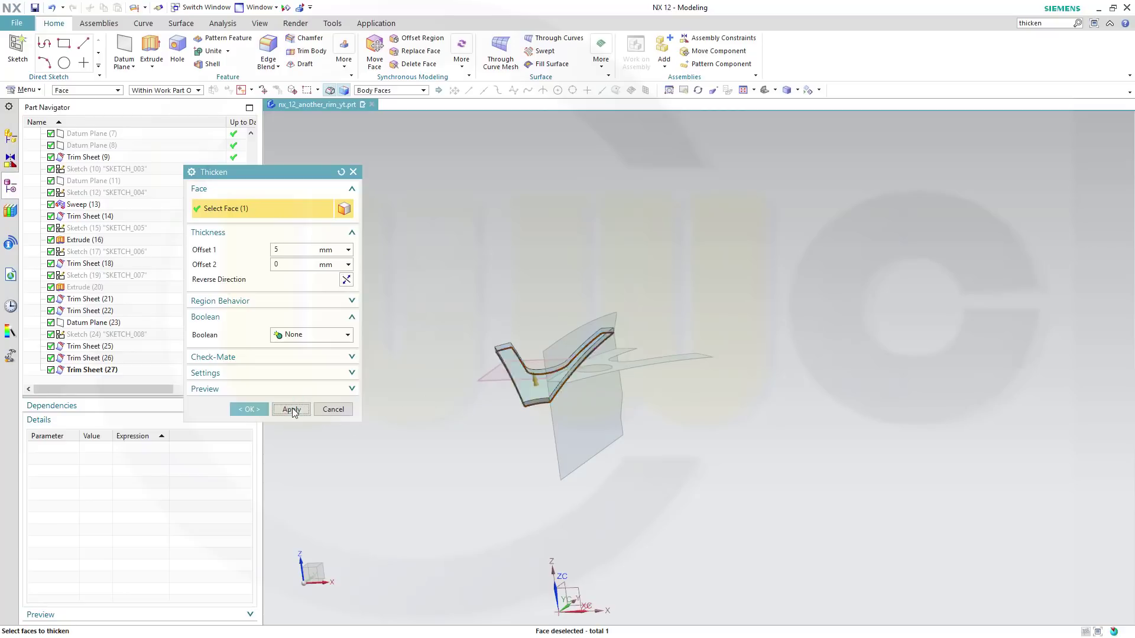
Thicken the right spoke sheet with the round hole by 5 mm, Offset 2 at 0 mm, in the reversed direction
click(627, 369)
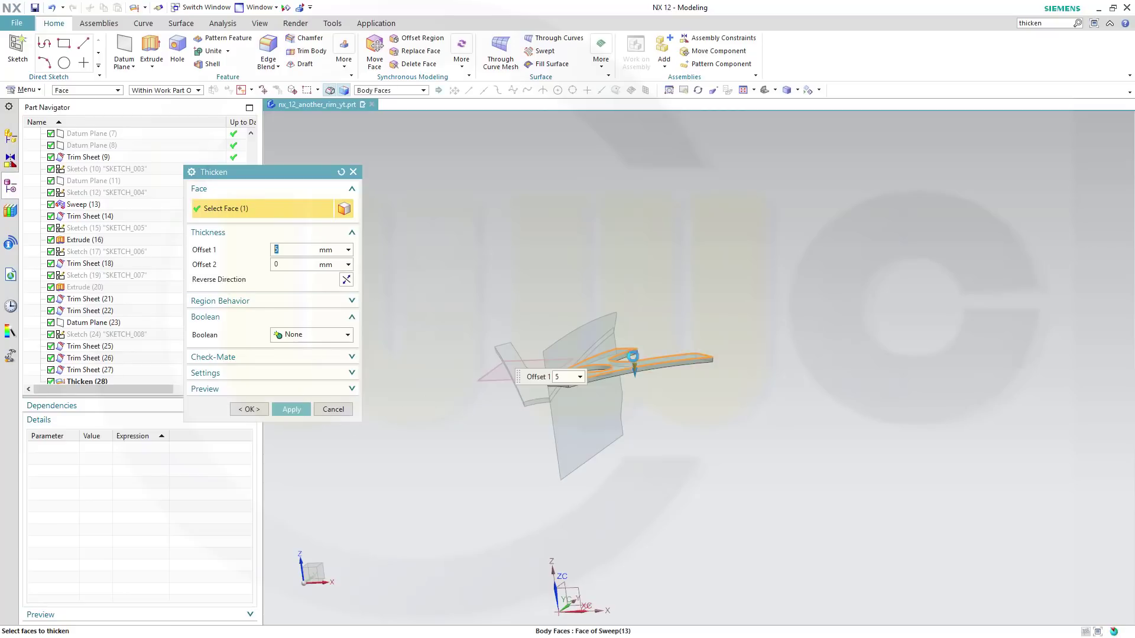
click(347, 280)
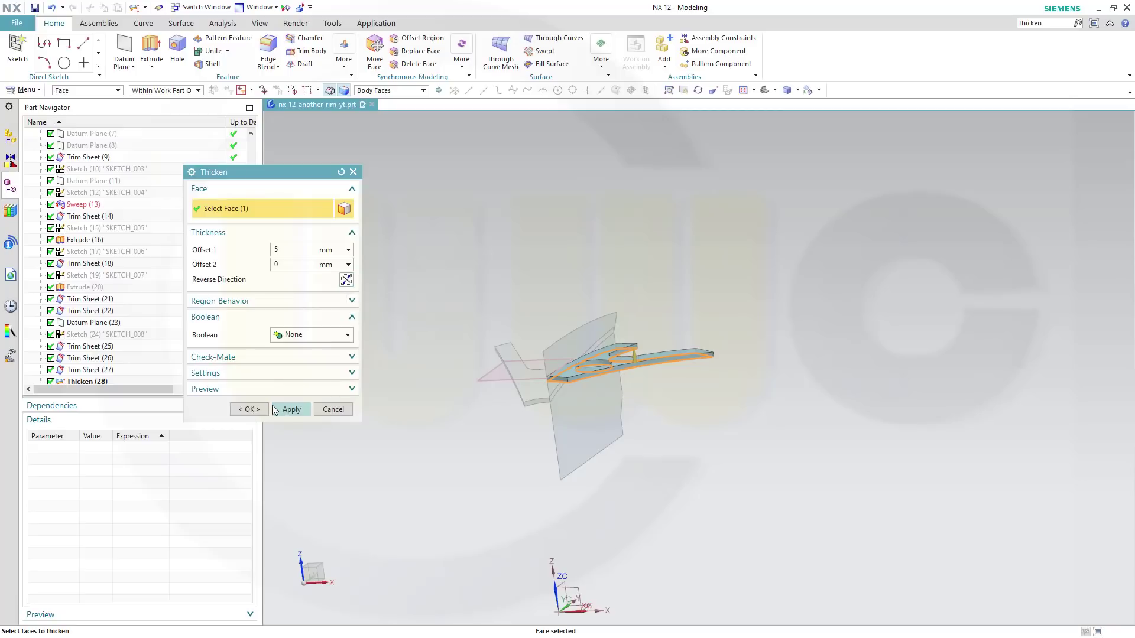
click(284, 413)
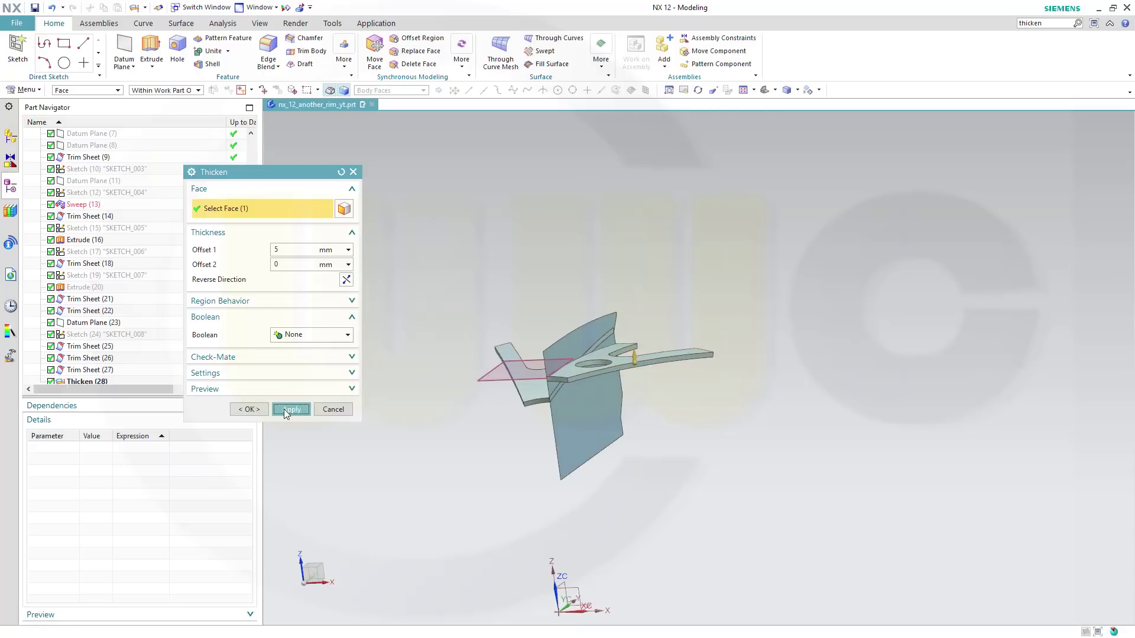
Thicken the upright sheet between the two spokes to both sides, with Offset 1 at 5 mm
click(588, 384)
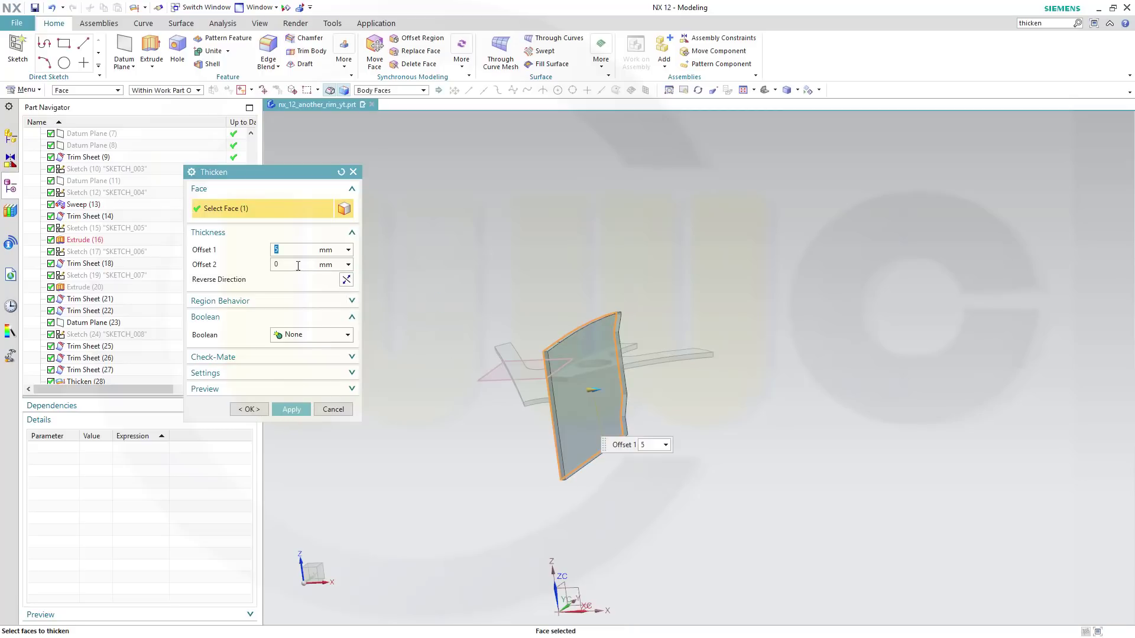
key(Tab)
key(Tab)
click(249, 409)
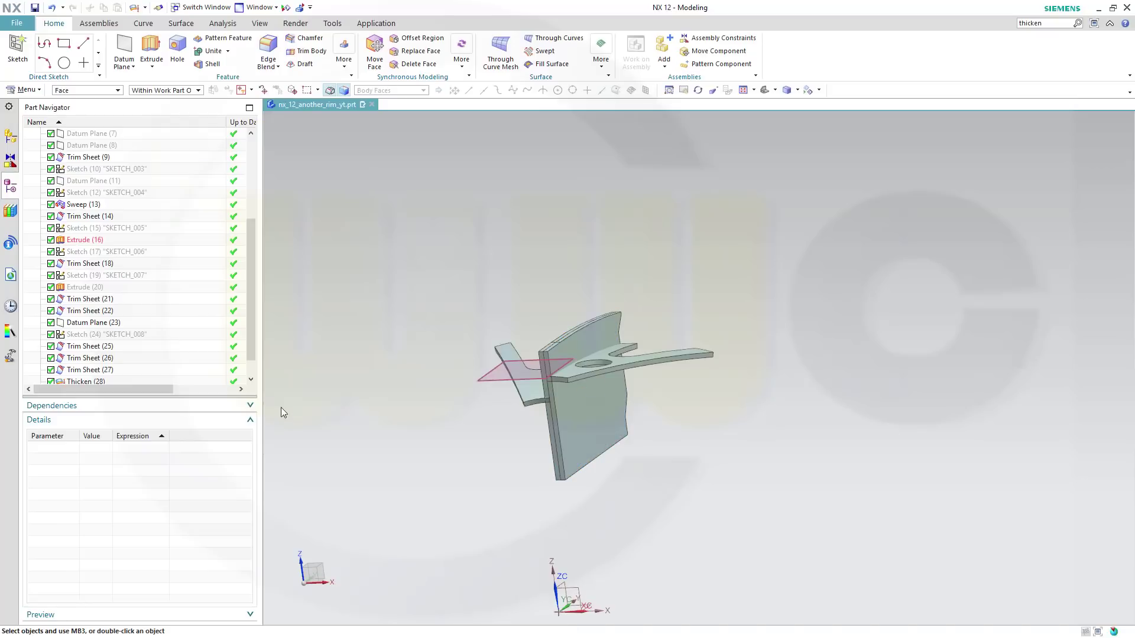
Shell the left spoke to 2 mm, removing its upper face, outer sides and end faces so a wall stays along the U cutout
middle_drag(459, 494, 739, 444)
scroll(618, 444, up, 3)
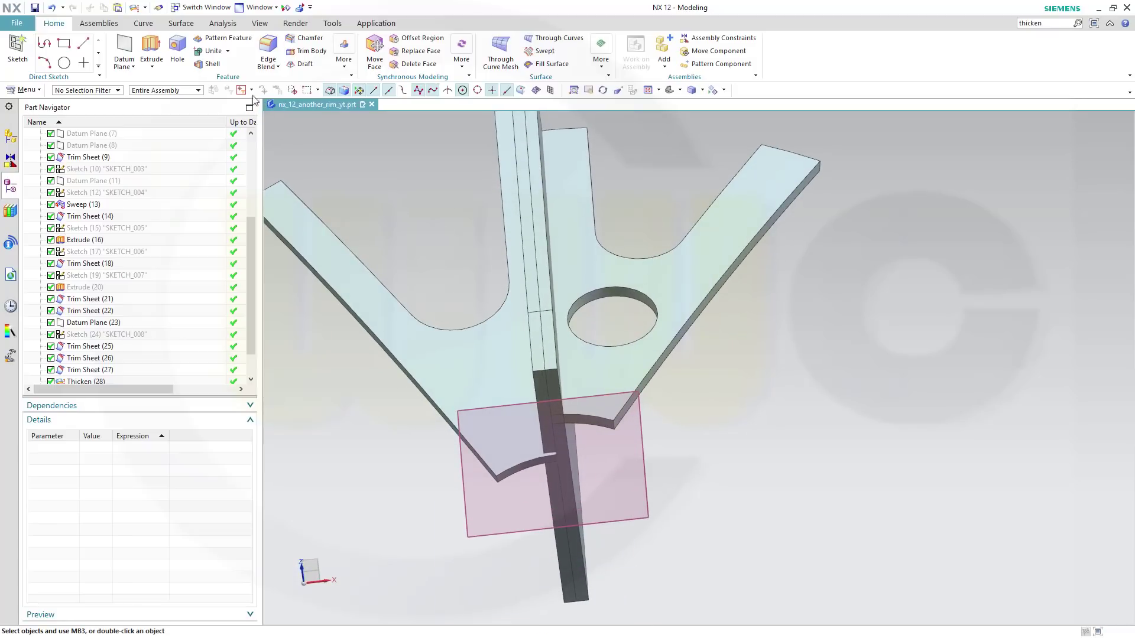
click(216, 67)
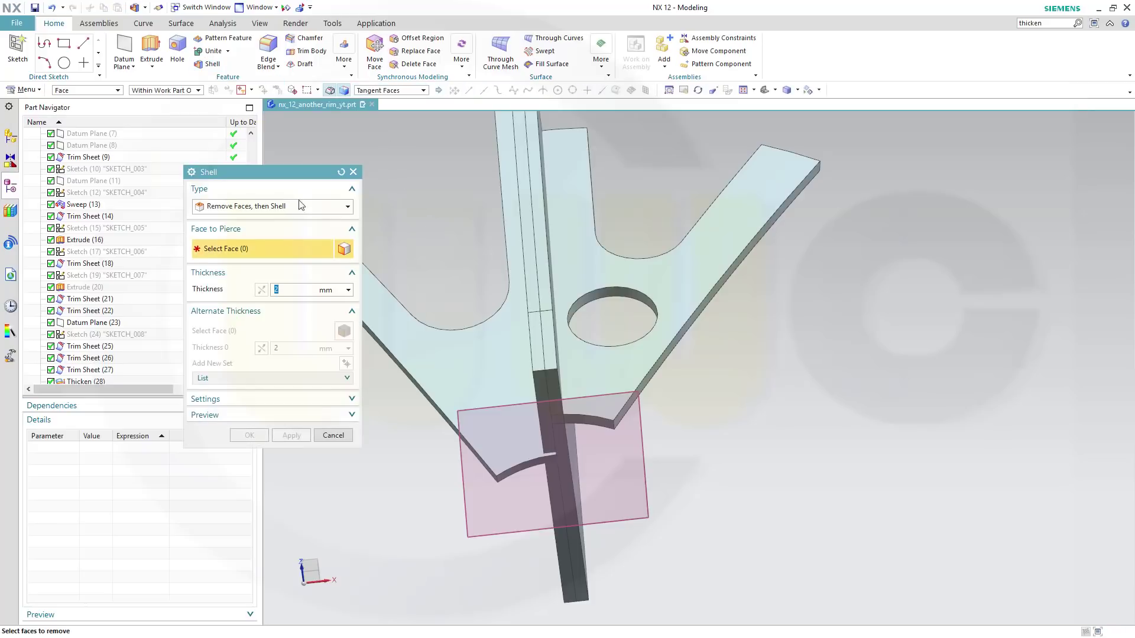
click(457, 370)
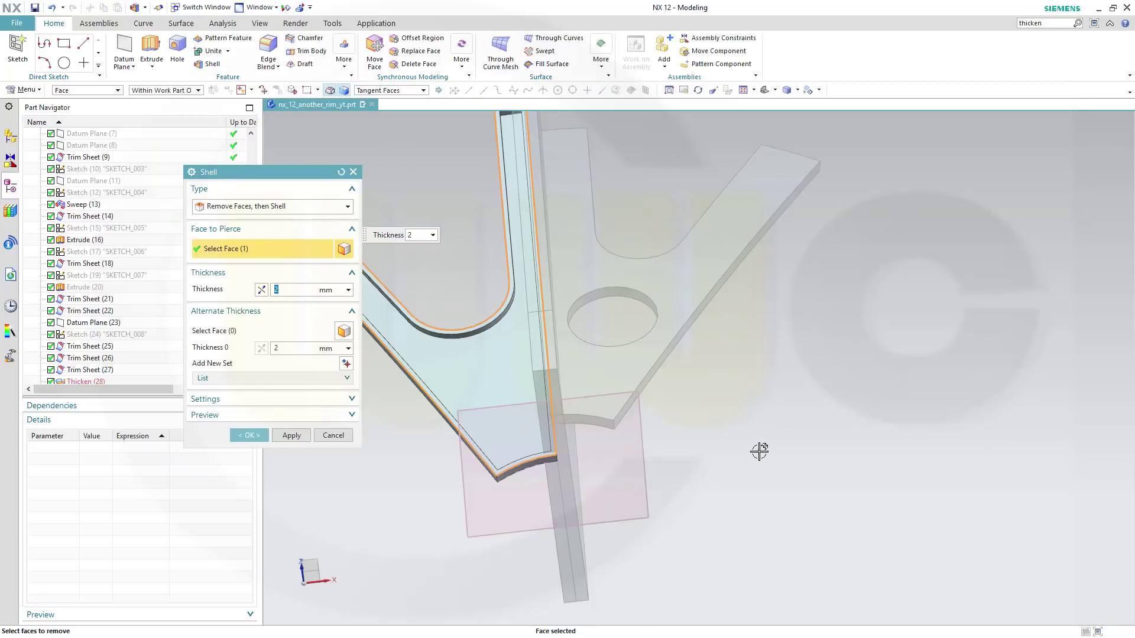
middle_drag(759, 451, 732, 420)
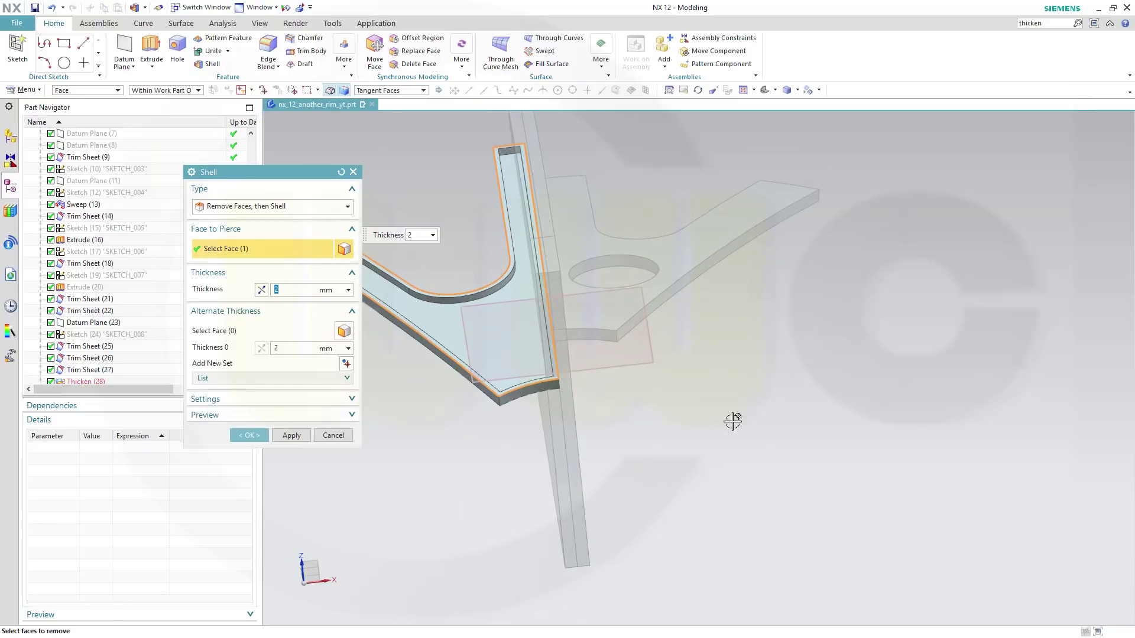
click(529, 391)
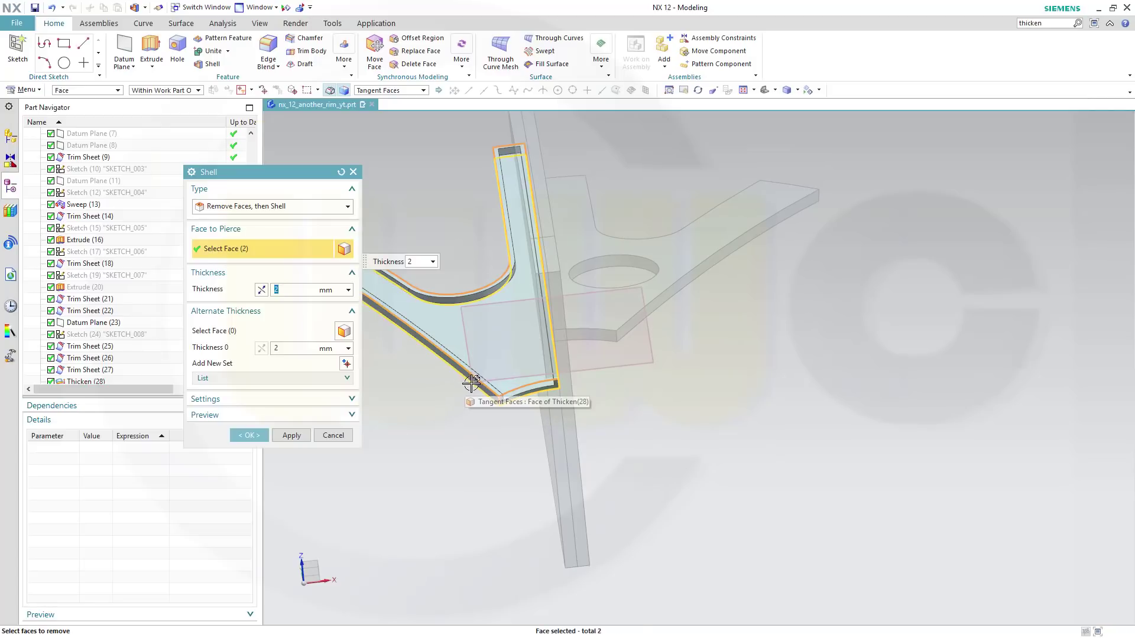
scroll(502, 404, up, 1)
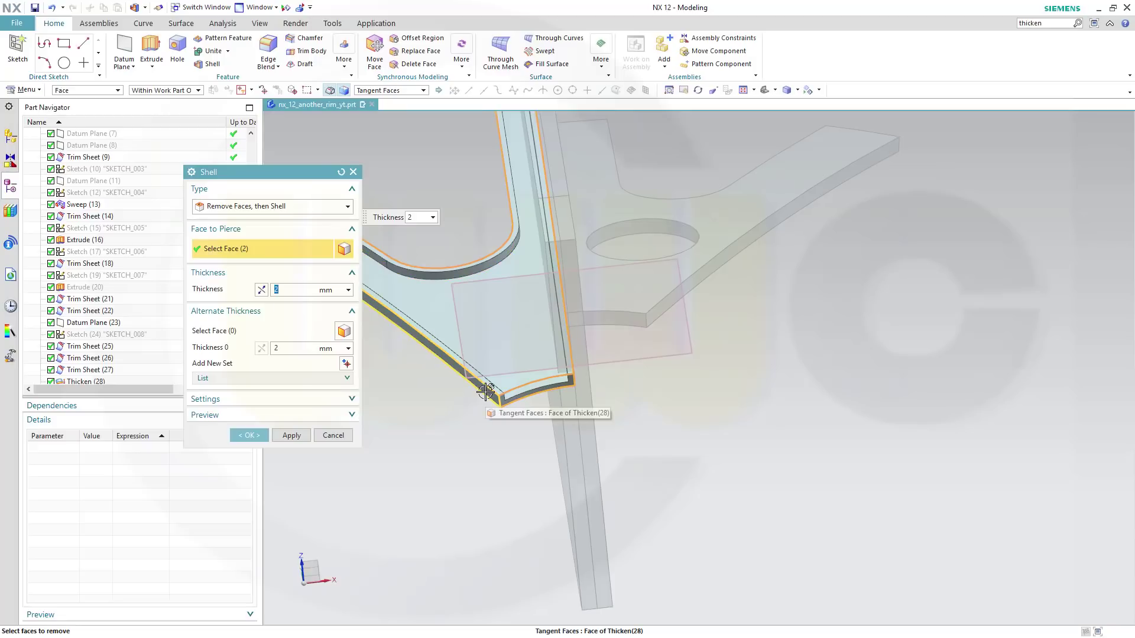
click(485, 391)
middle_drag(626, 364, 563, 333)
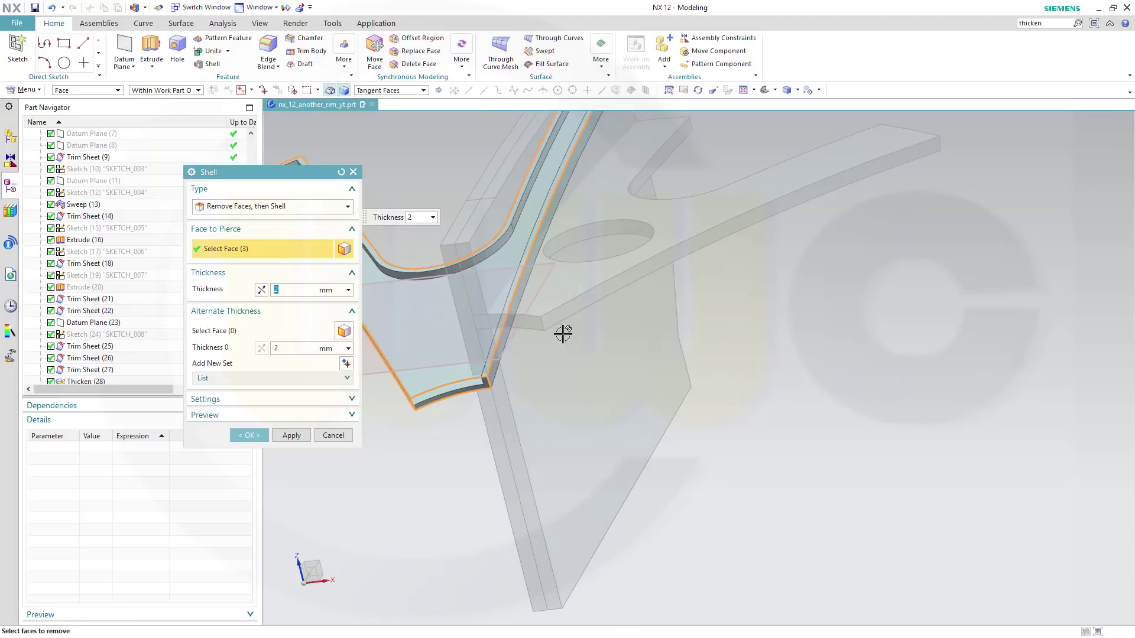
click(521, 298)
middle_drag(602, 384, 741, 368)
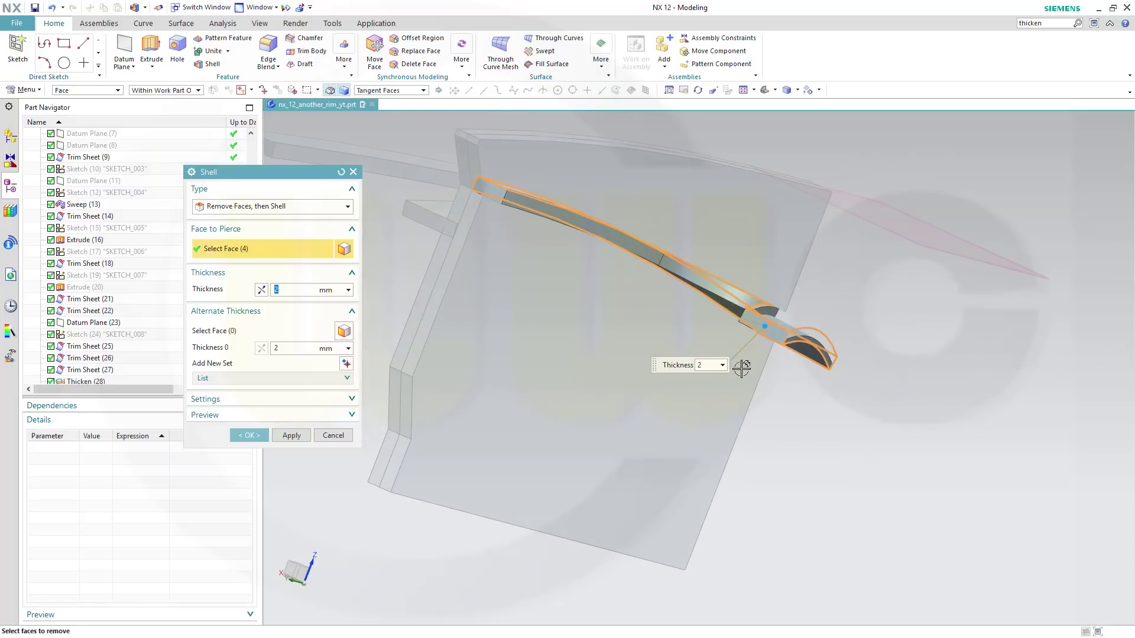
click(479, 194)
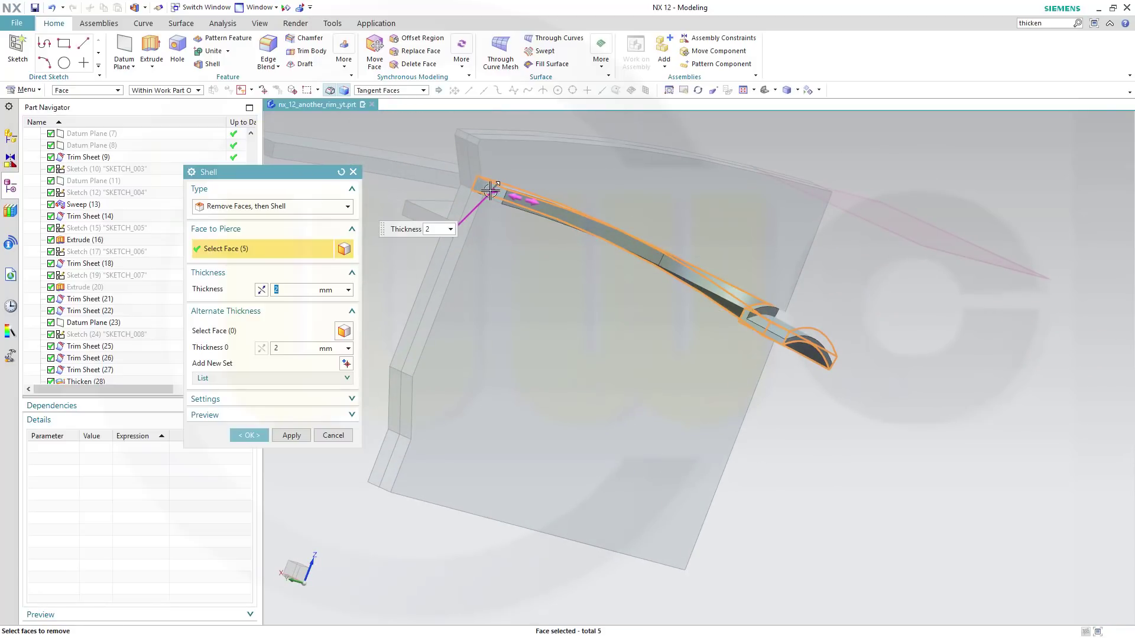
click(543, 232)
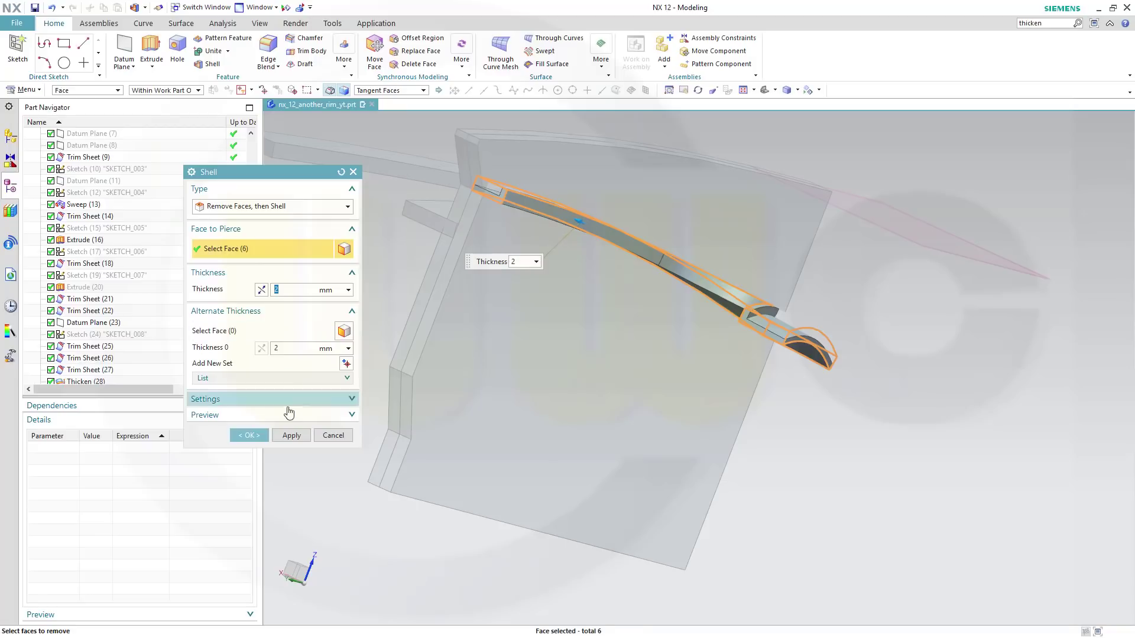
click(292, 435)
Shell the right spoke to 2 mm, removing its upper, side and end faces but keeping walls around the U cutout and hole
middle_drag(858, 459, 758, 436)
click(760, 390)
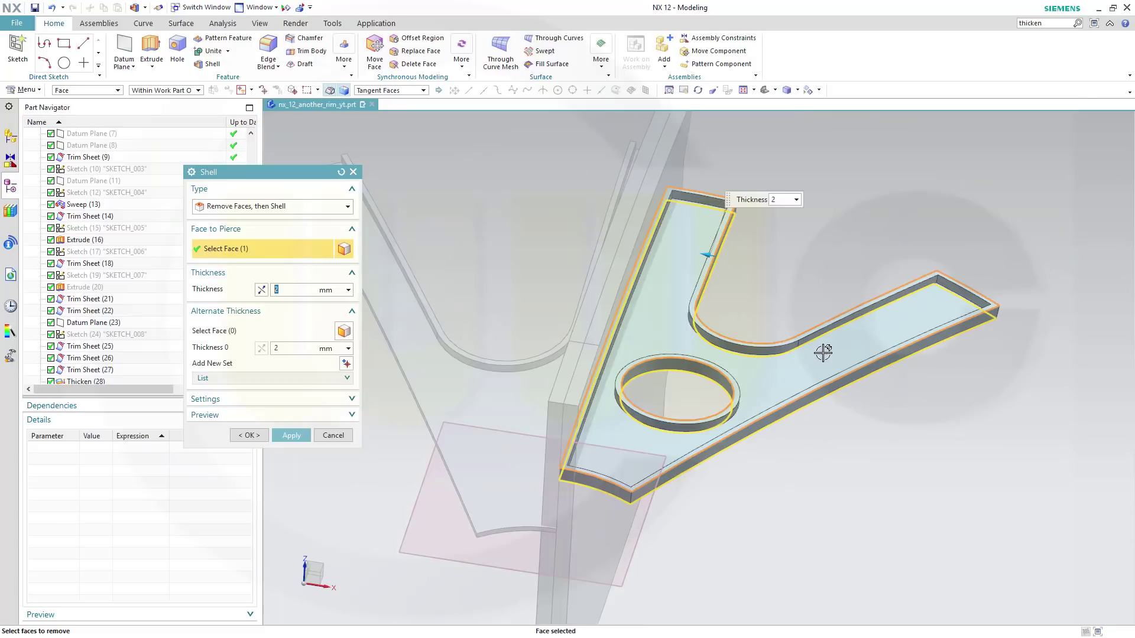
click(683, 472)
click(595, 485)
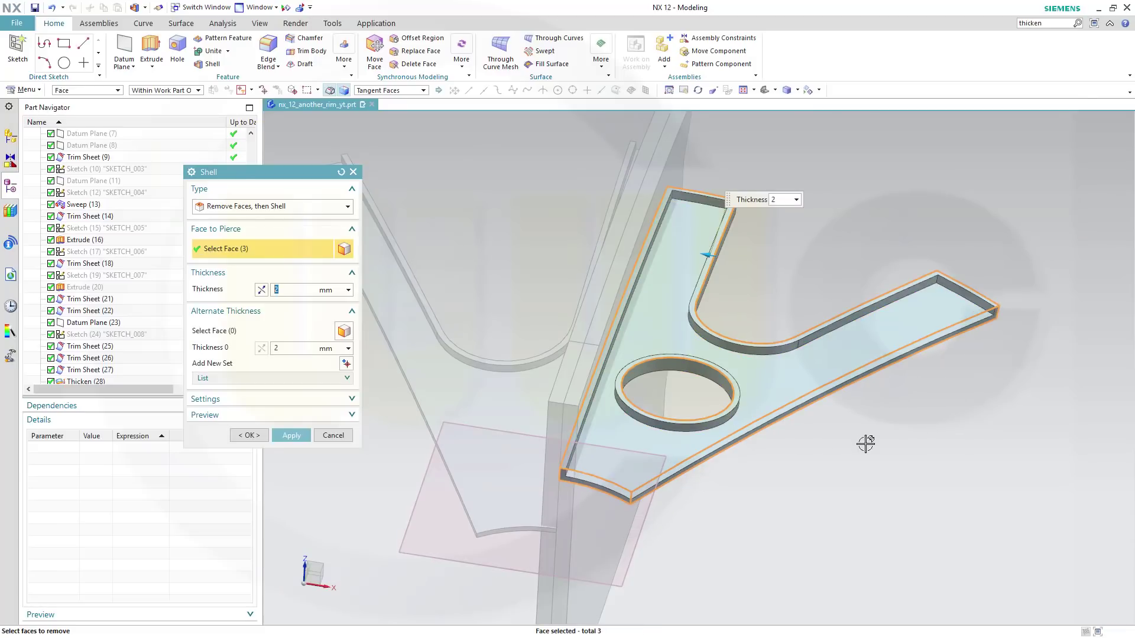
middle_drag(865, 443, 747, 471)
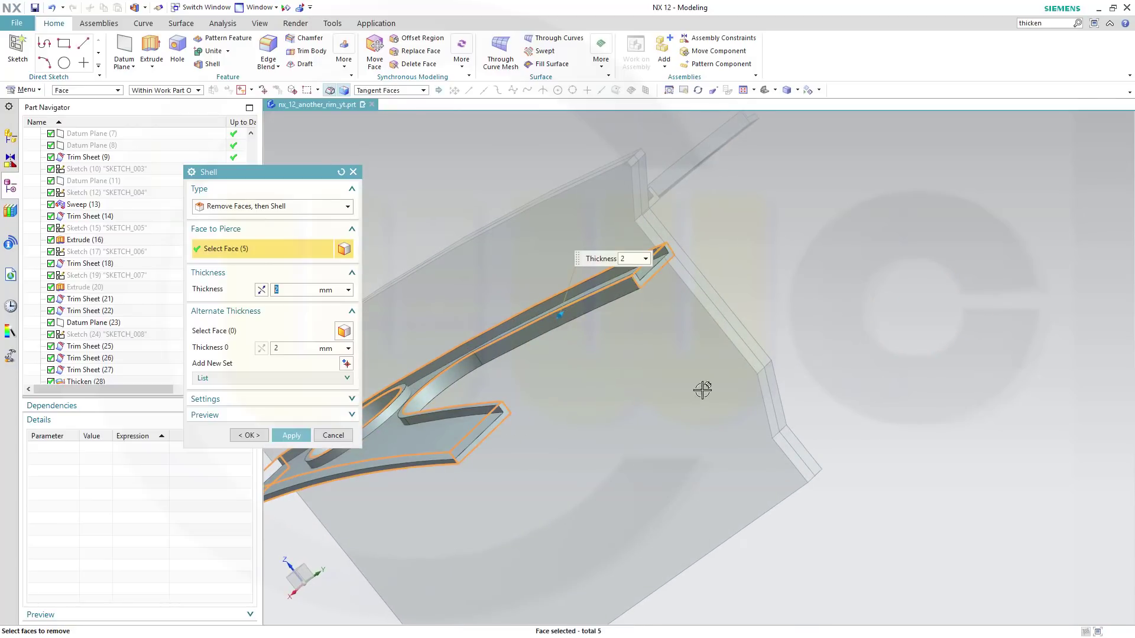
middle_drag(702, 390, 661, 459)
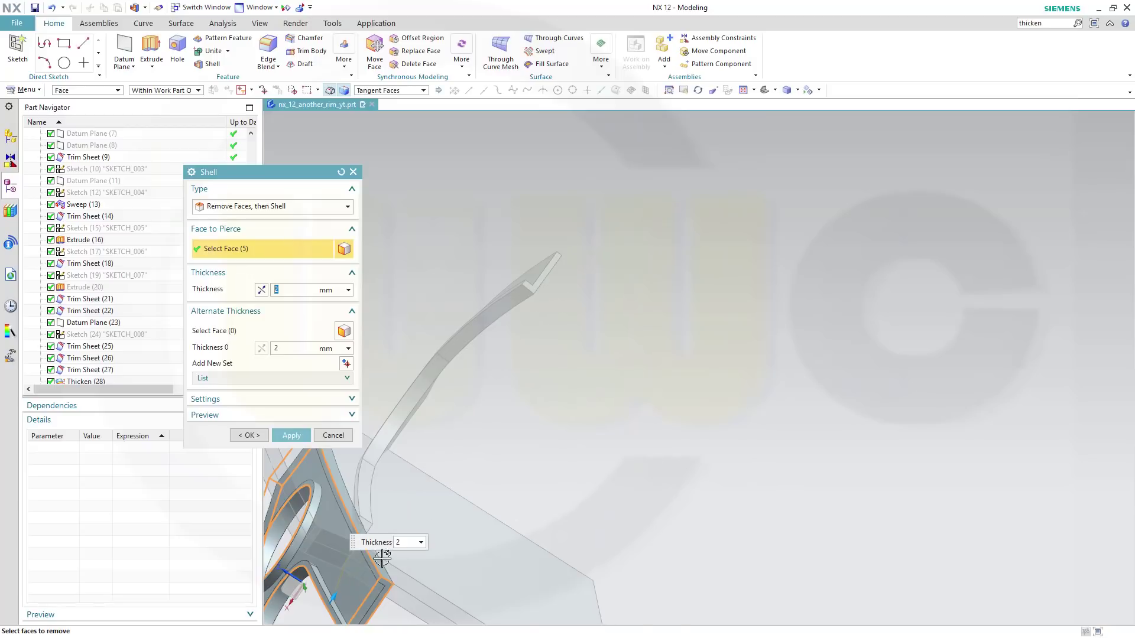
click(245, 435)
Edit SKETCH_008 to make the circle for the spoke hole slightly smaller around the same centre, and finish the sketch
middle_drag(506, 489, 801, 440)
scroll(809, 465, up, 2)
scroll(810, 474, down, 5)
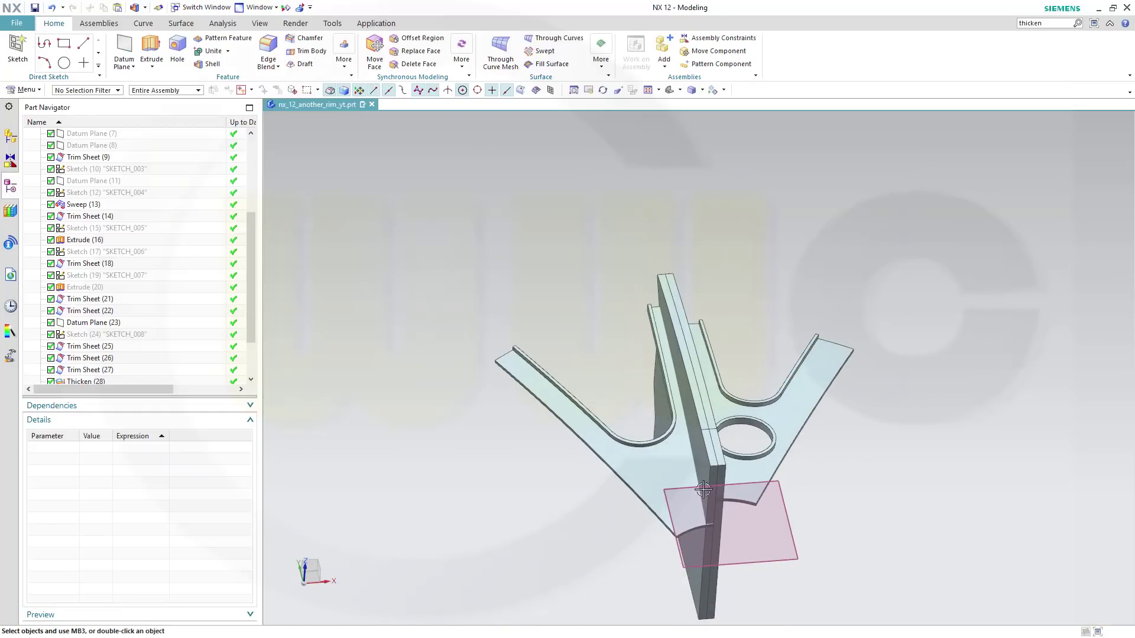
middle_drag(632, 499, 625, 513)
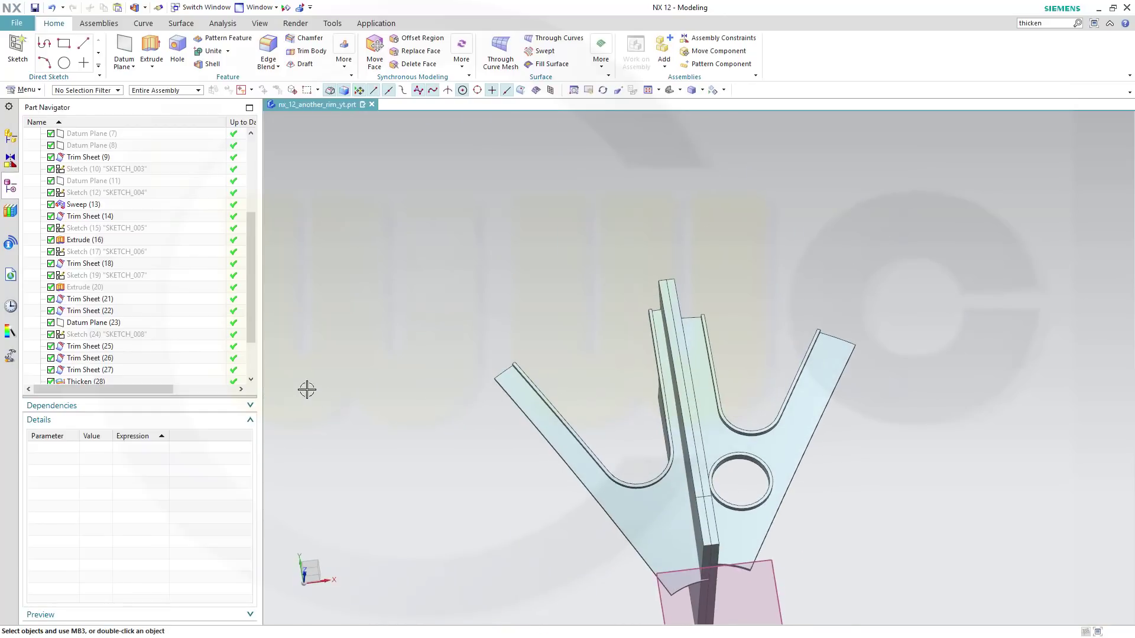
click(87, 334)
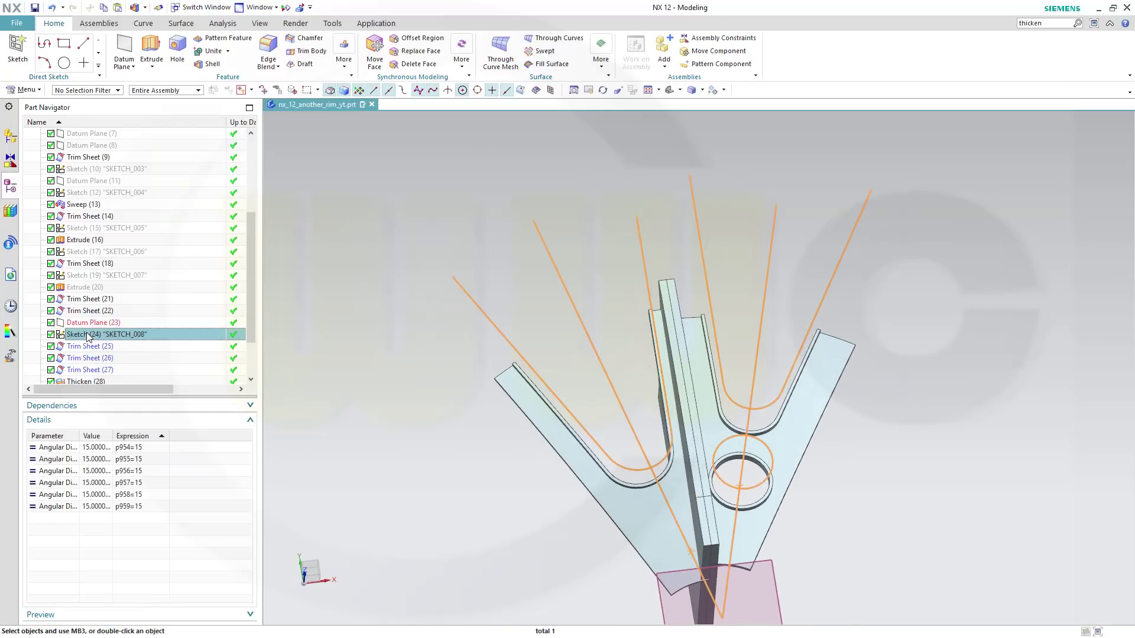
double_click(87, 334)
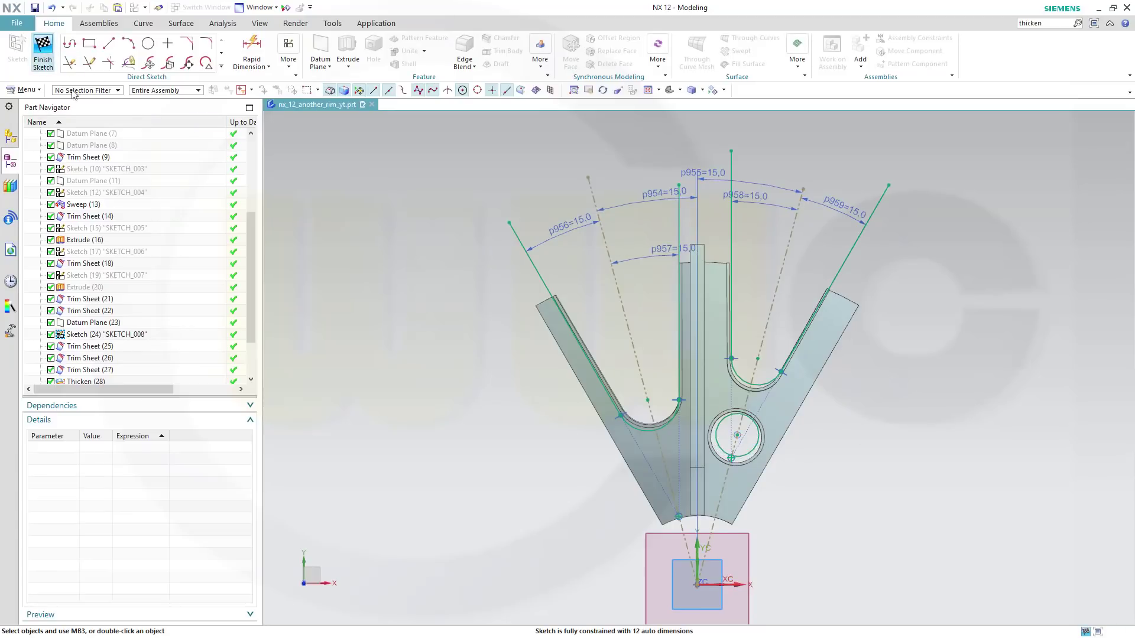
click(42, 54)
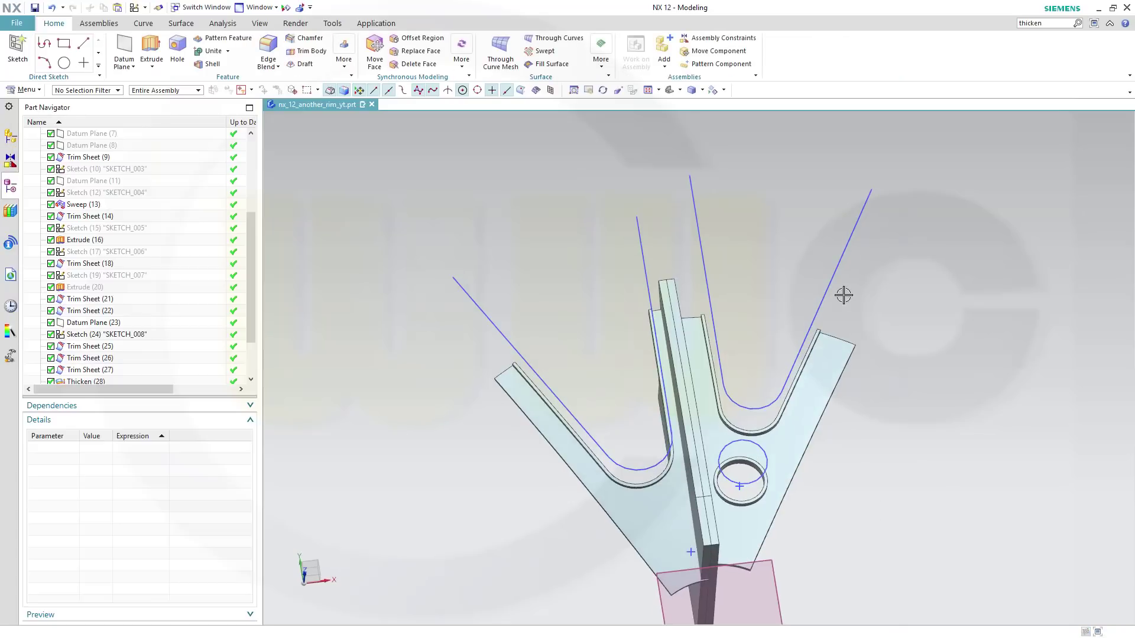
Hide SKETCH_008 with the U-shaped profiles and the resized circle
click(838, 278)
right_click(838, 277)
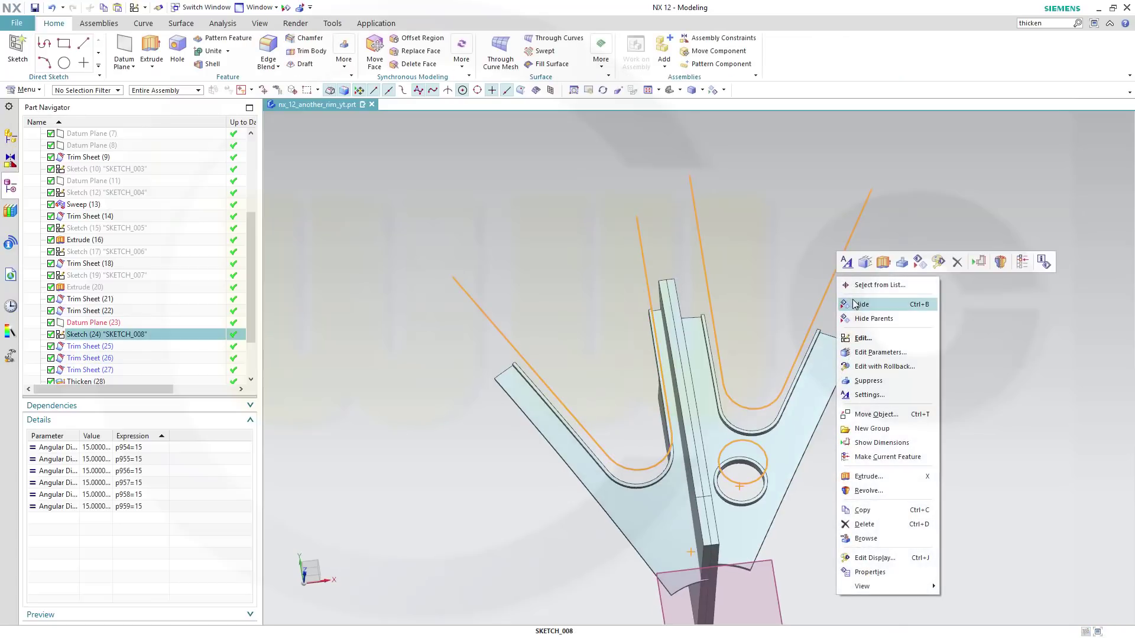
click(854, 304)
mouse_move(831, 498)
middle_down()
mouse_move(881, 446)
mouse_move(824, 496)
middle_up()
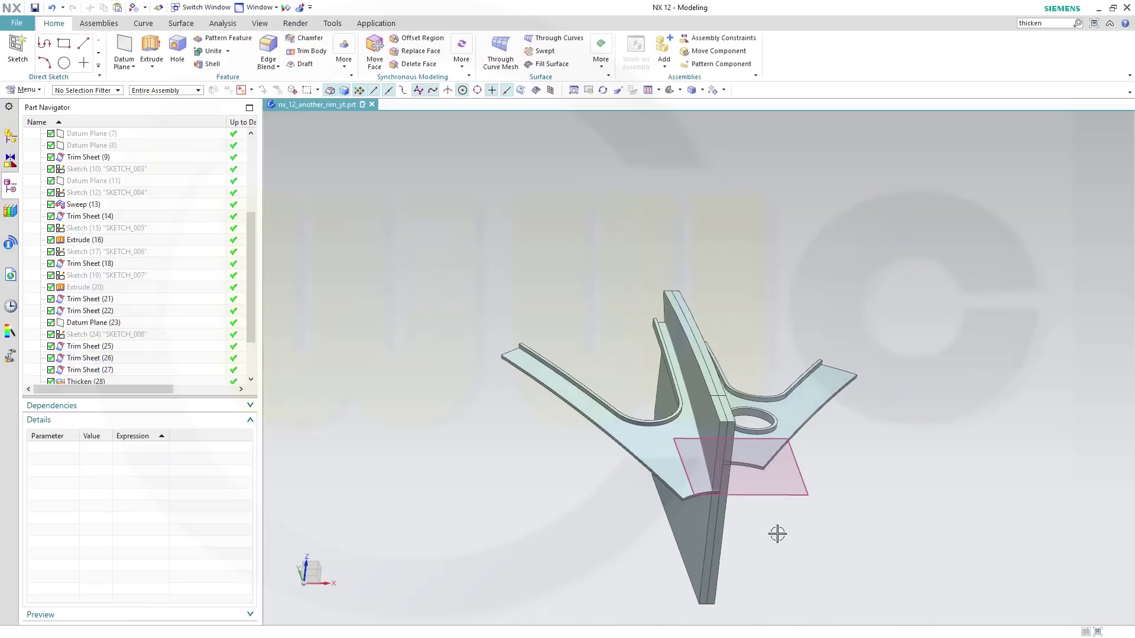
Blend both long upper edges of the middle rib with a 5 mm radius
shift+middle_drag(777, 534, 768, 465)
middle_drag(483, 353, 480, 394)
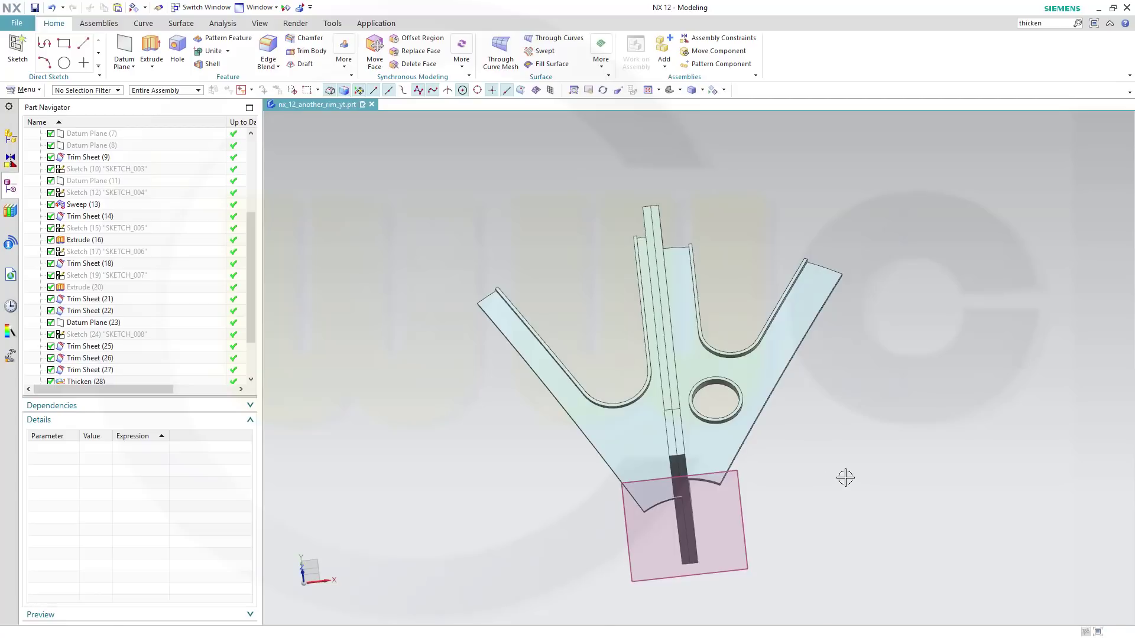
middle_drag(845, 477, 741, 367)
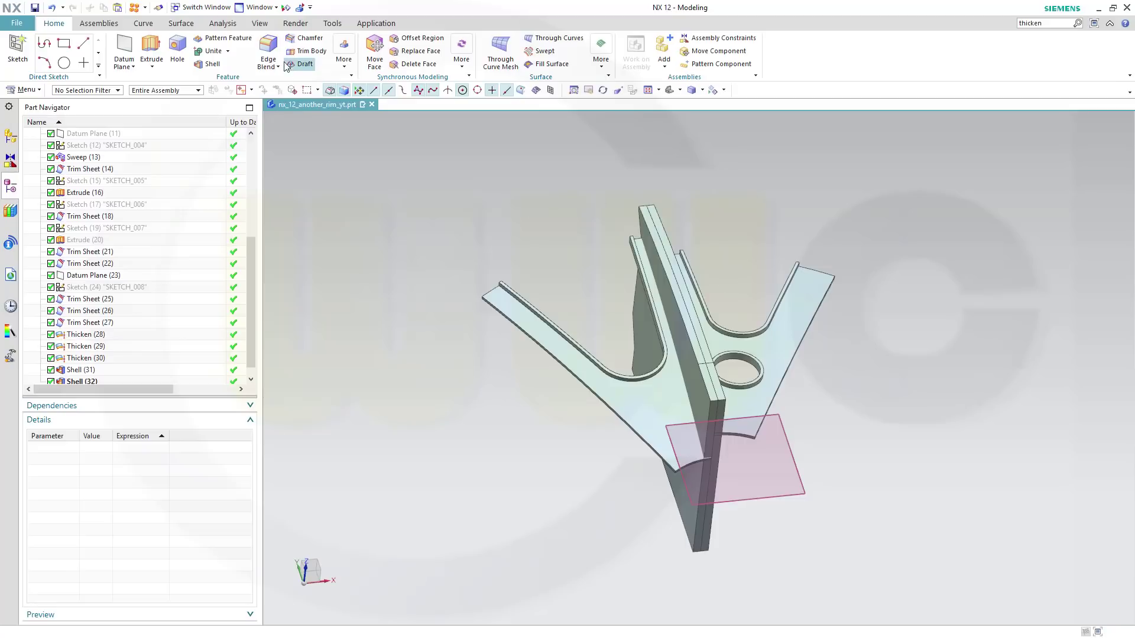
click(269, 47)
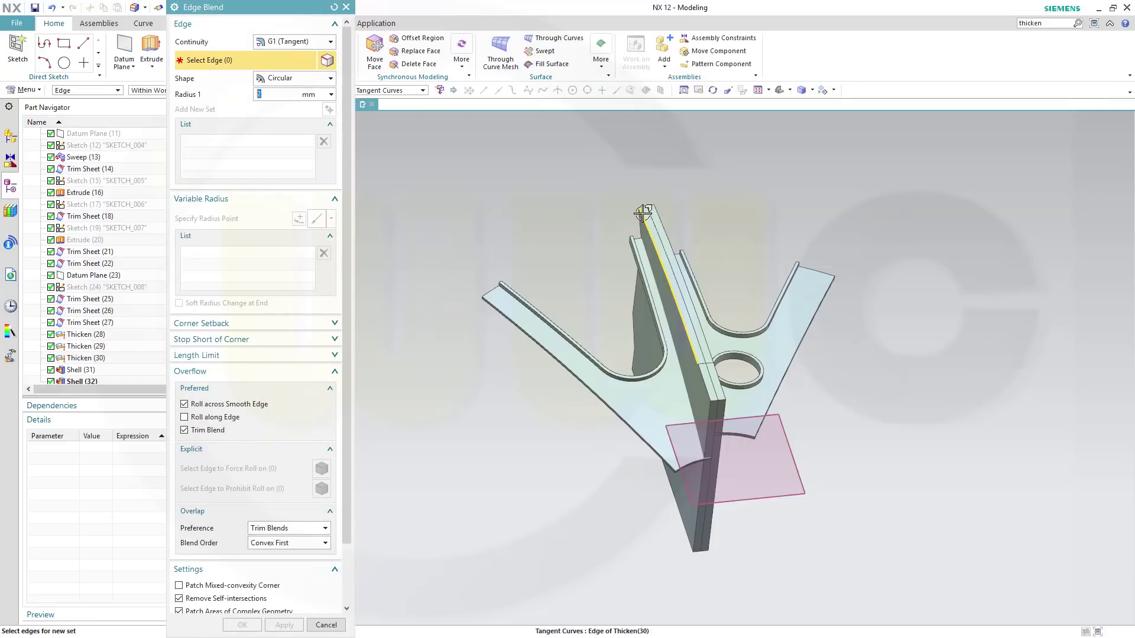
text(5)
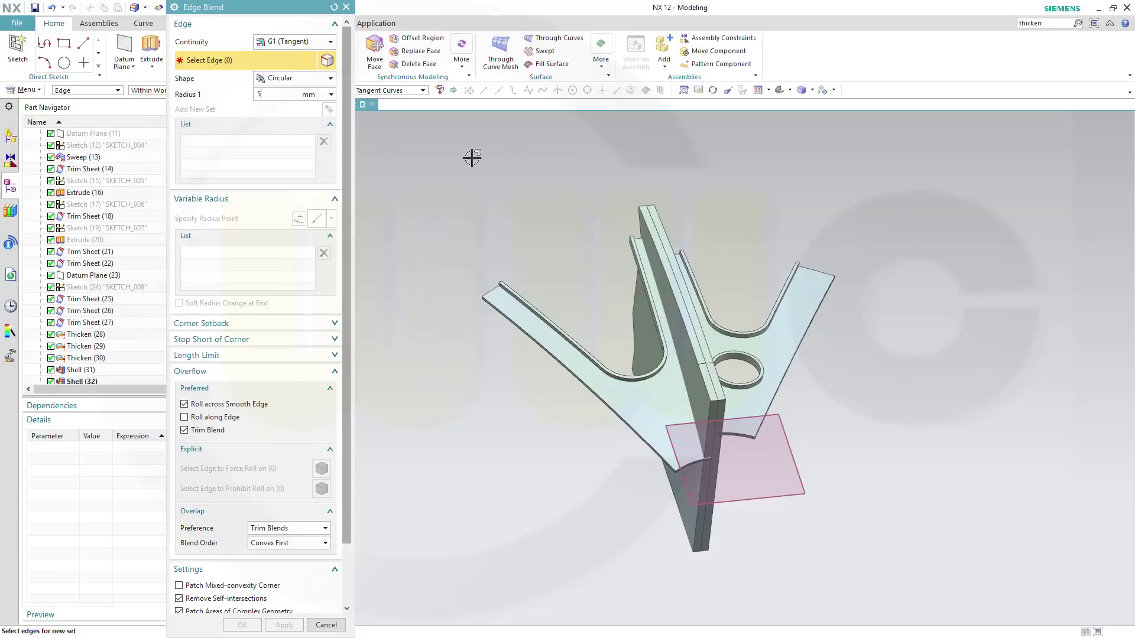
click(650, 235)
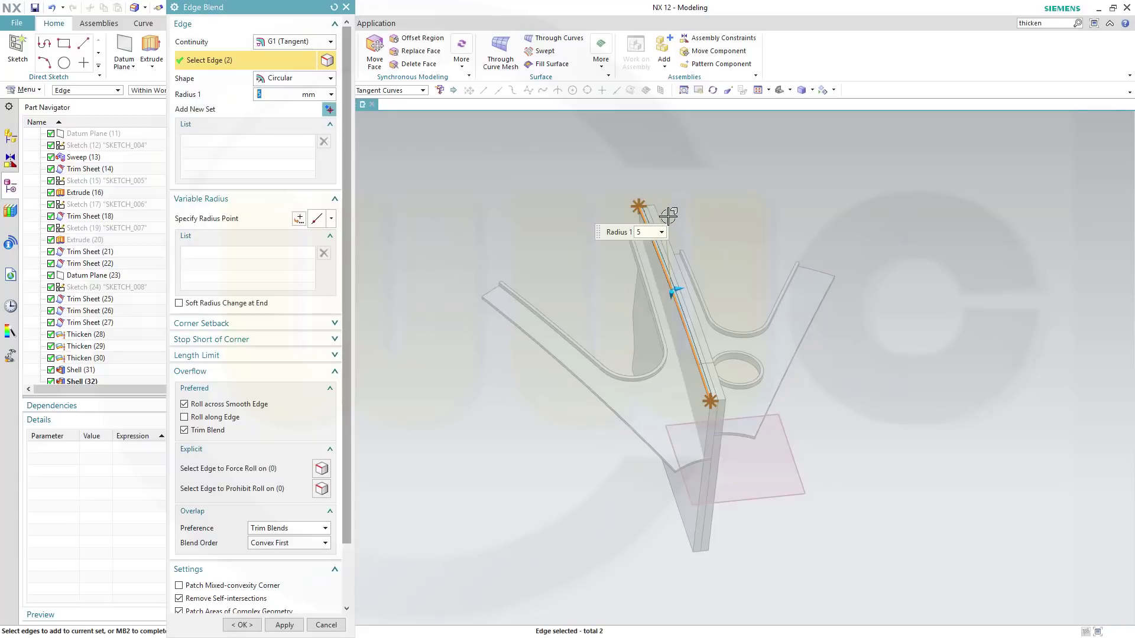
click(662, 218)
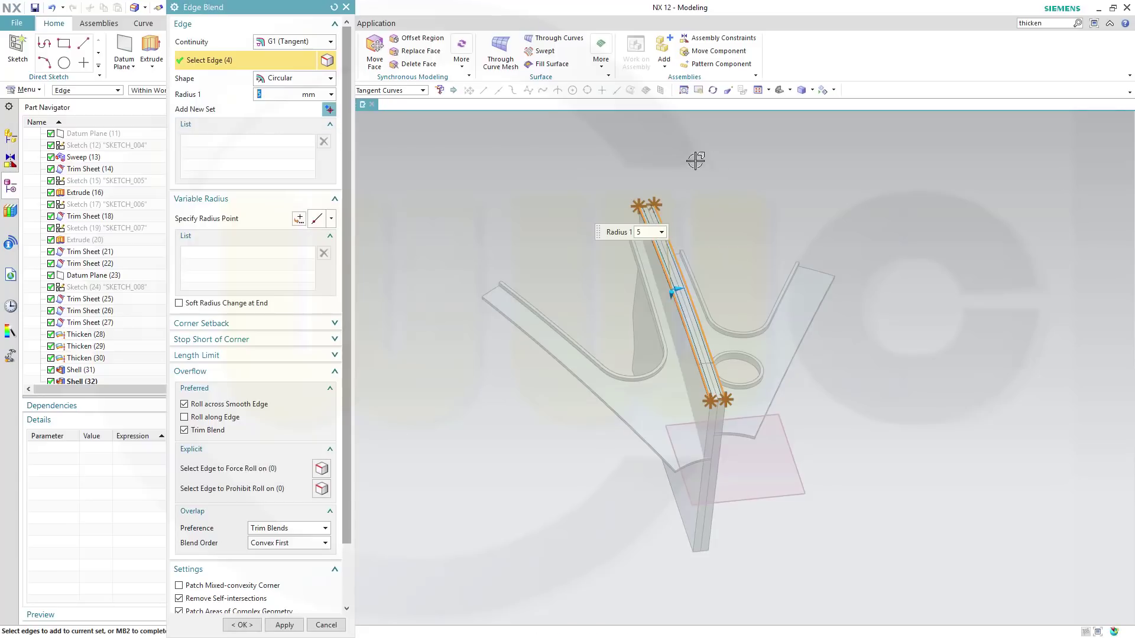
click(242, 625)
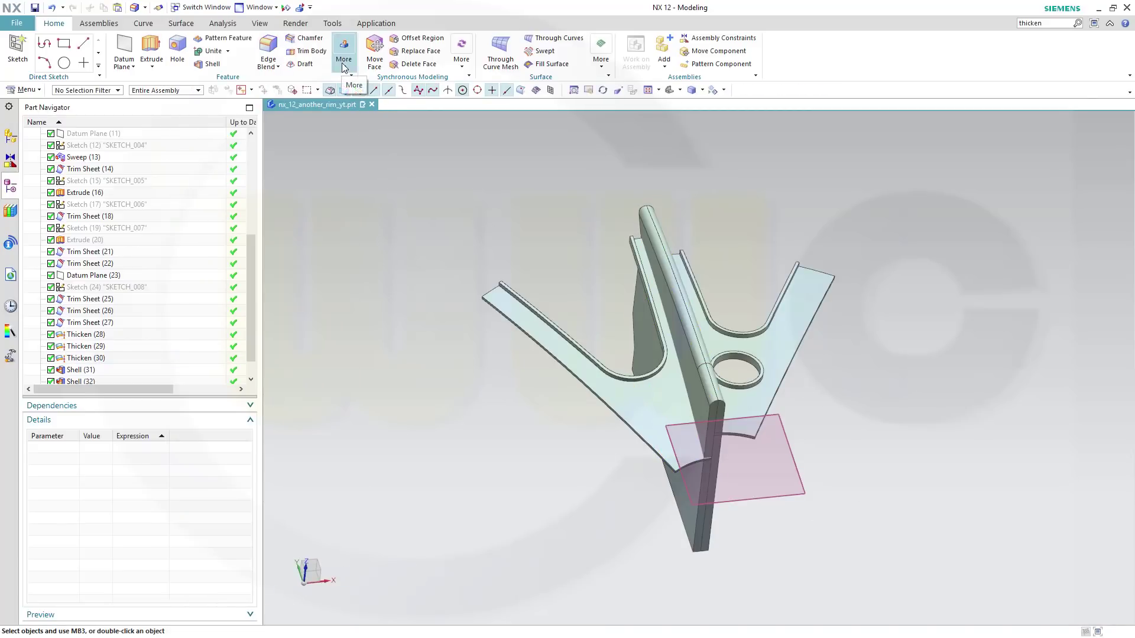
Start a circular Pattern Geometry of the middle rib about the vertical Z axis through the origin
click(343, 59)
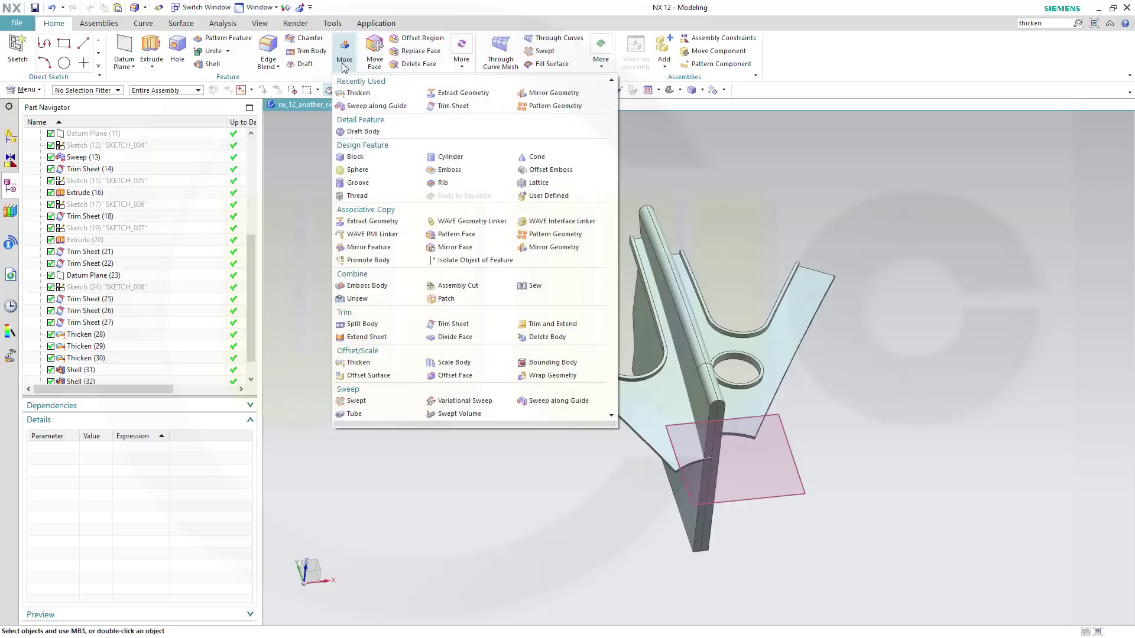
click(543, 235)
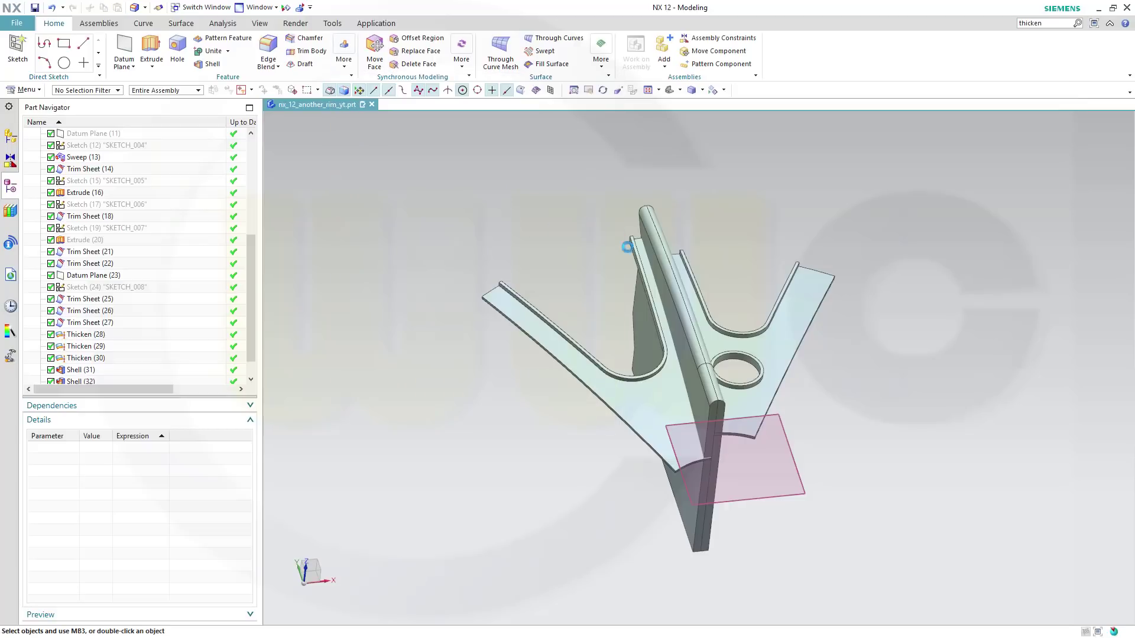
click(670, 308)
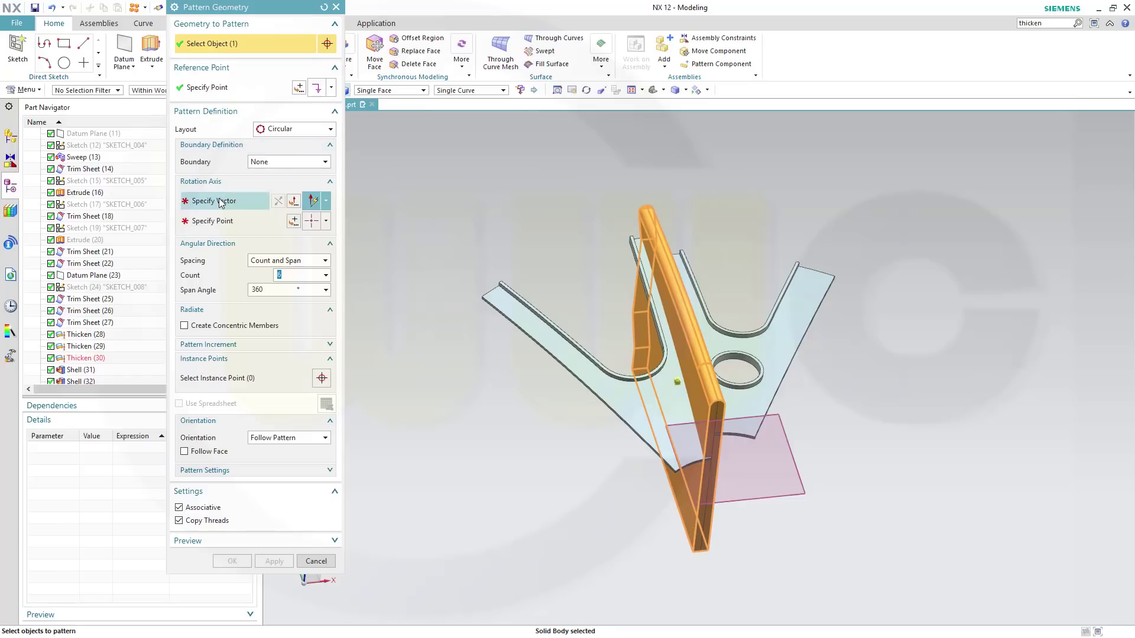
click(220, 202)
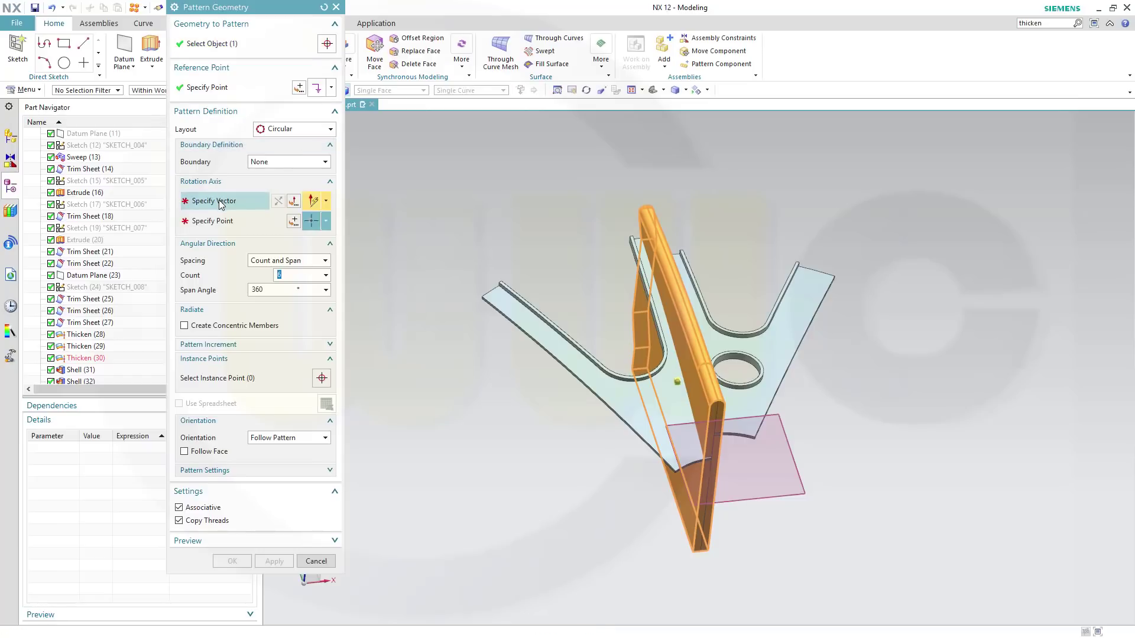
click(726, 307)
click(293, 221)
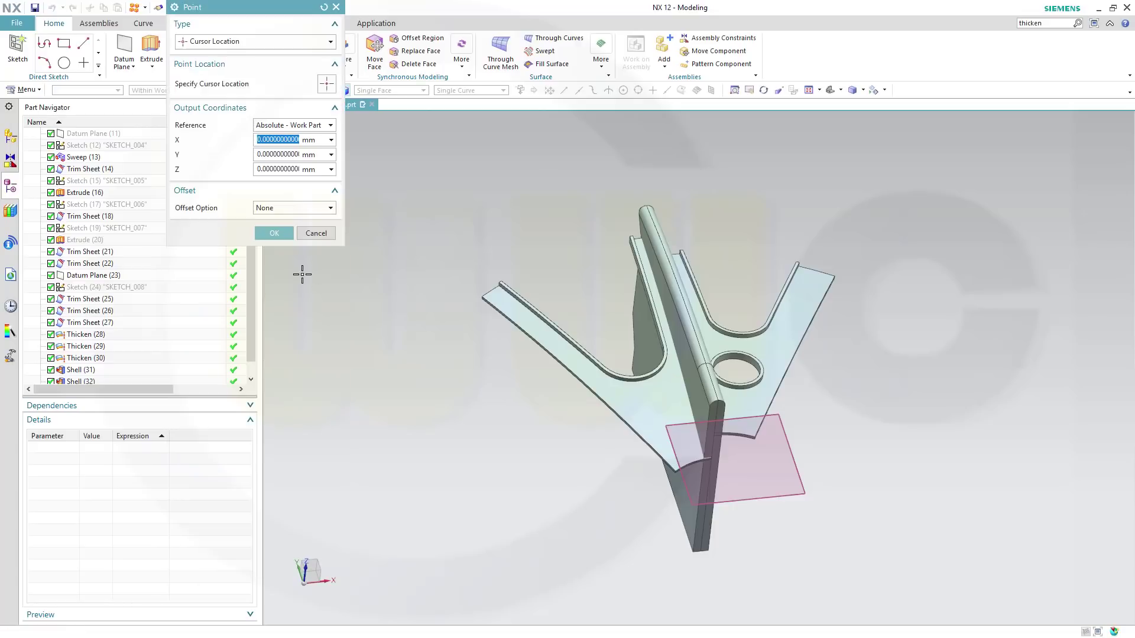
click(272, 234)
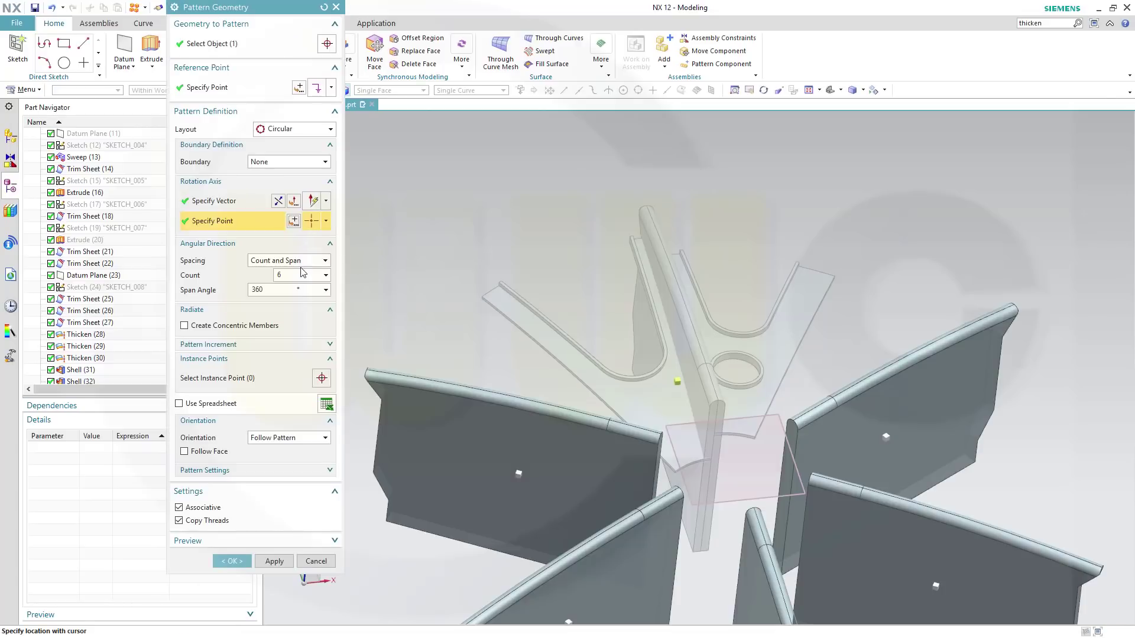
Set the circular pattern's spacing to Count and Pitch with a count of 3 and a pitch angle of 30°
click(328, 265)
click(301, 271)
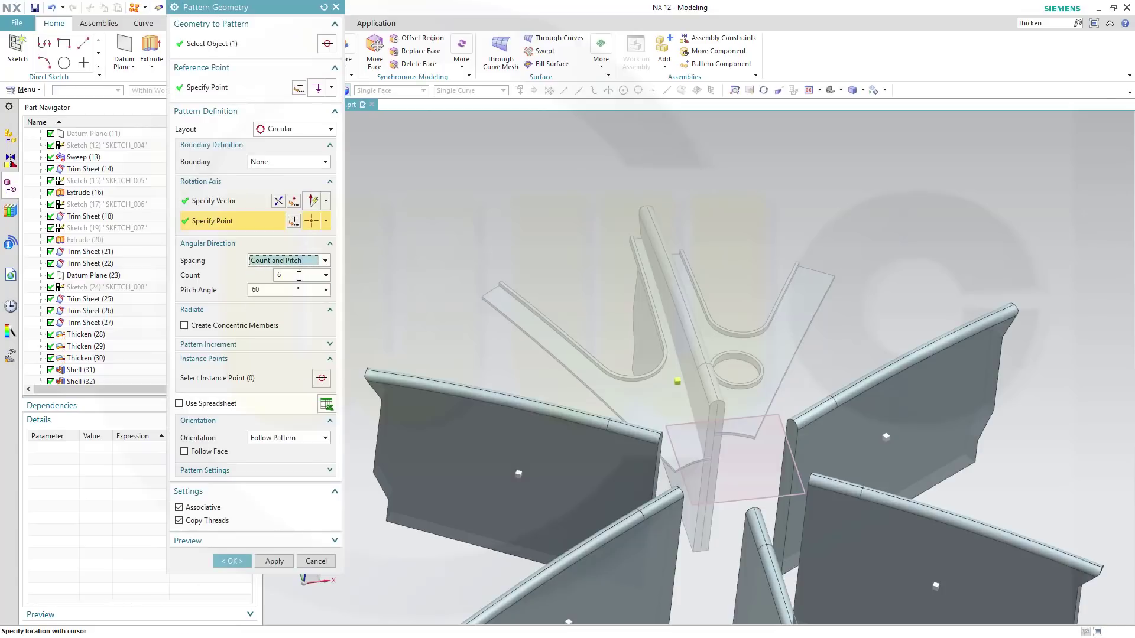
text(3)
click(287, 289)
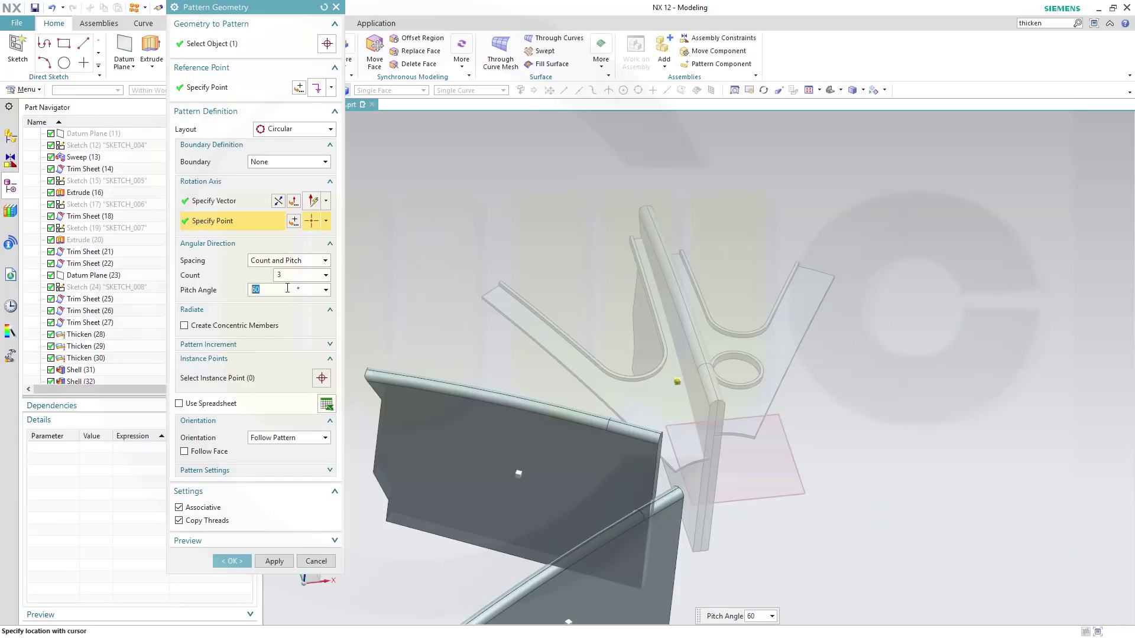
key(Tab)
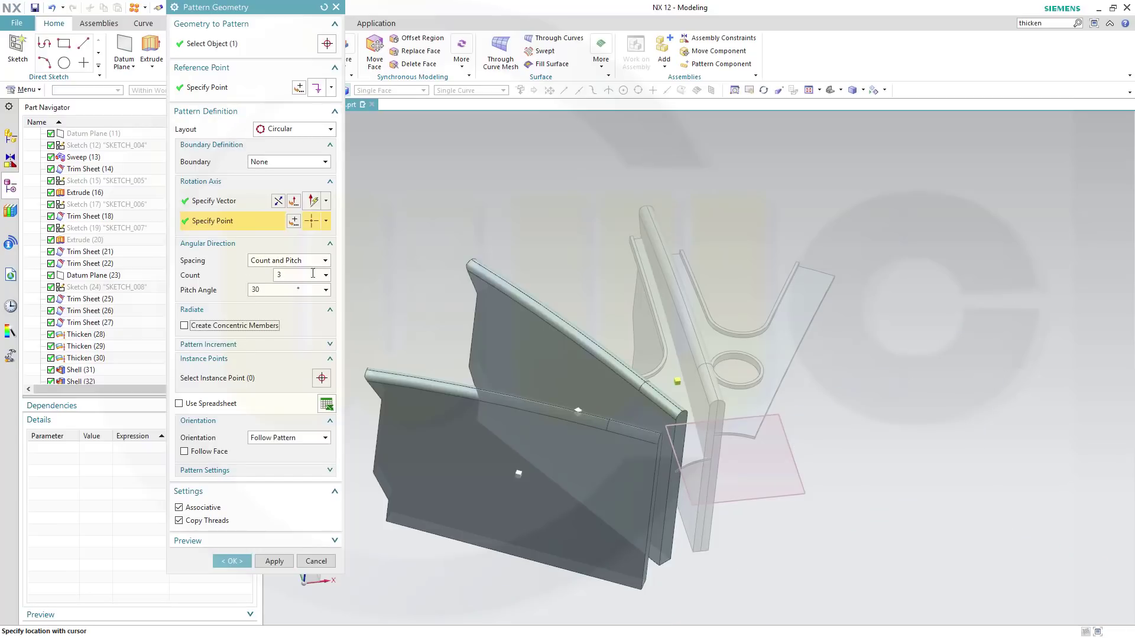
Clock the first patterned rib instance by an angle of -60° to place it beside the spoke with the hole
right_click(574, 409)
click(601, 432)
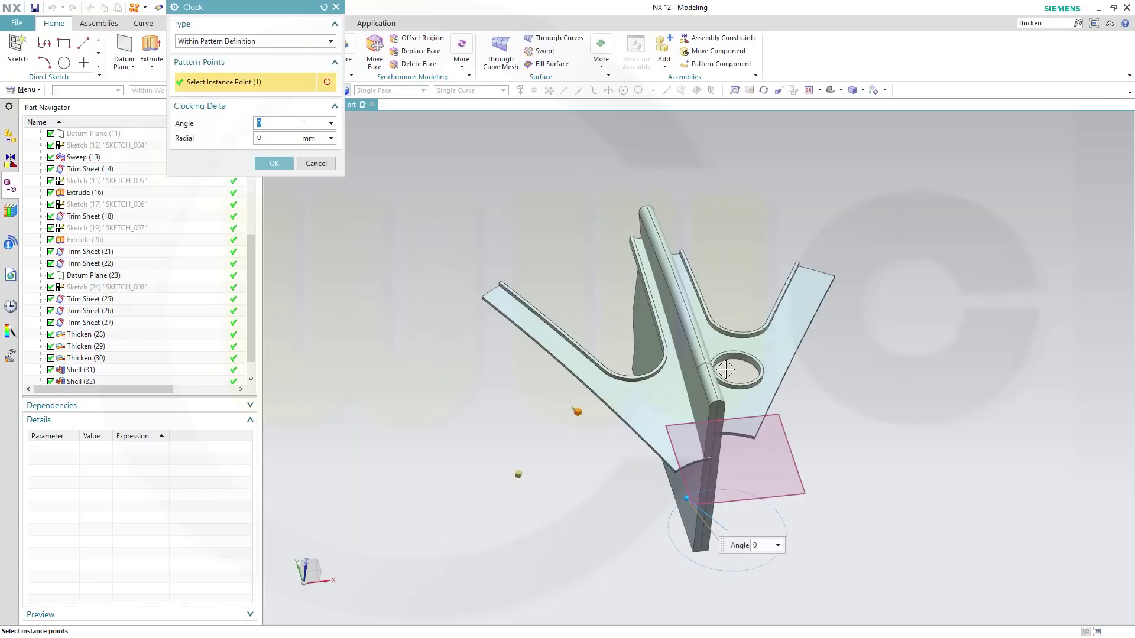
key(Tab)
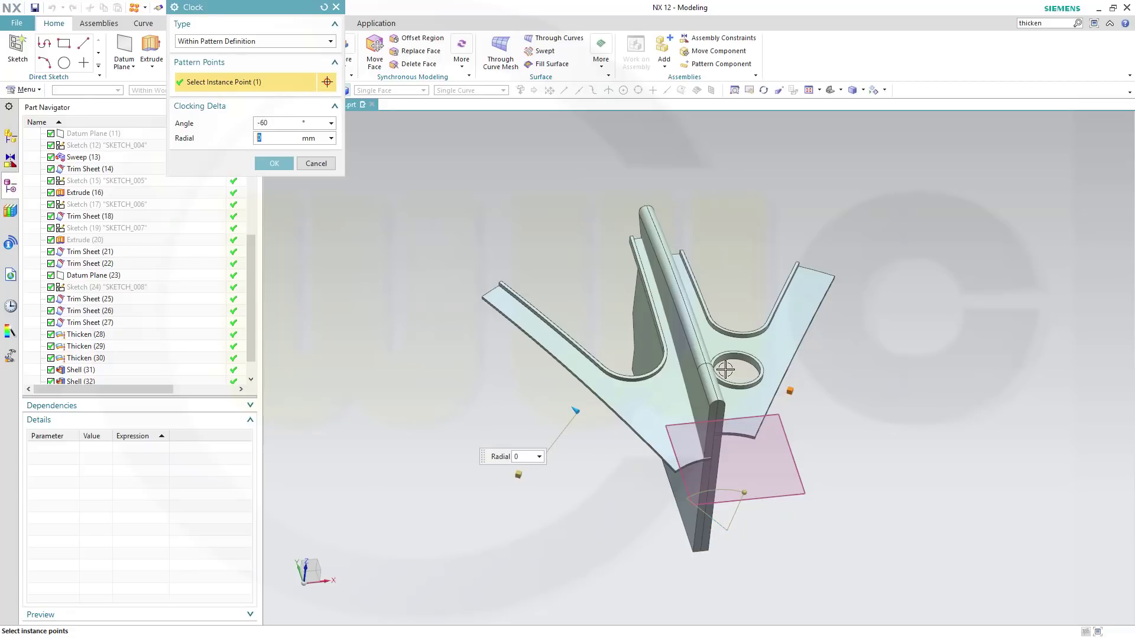
click(274, 165)
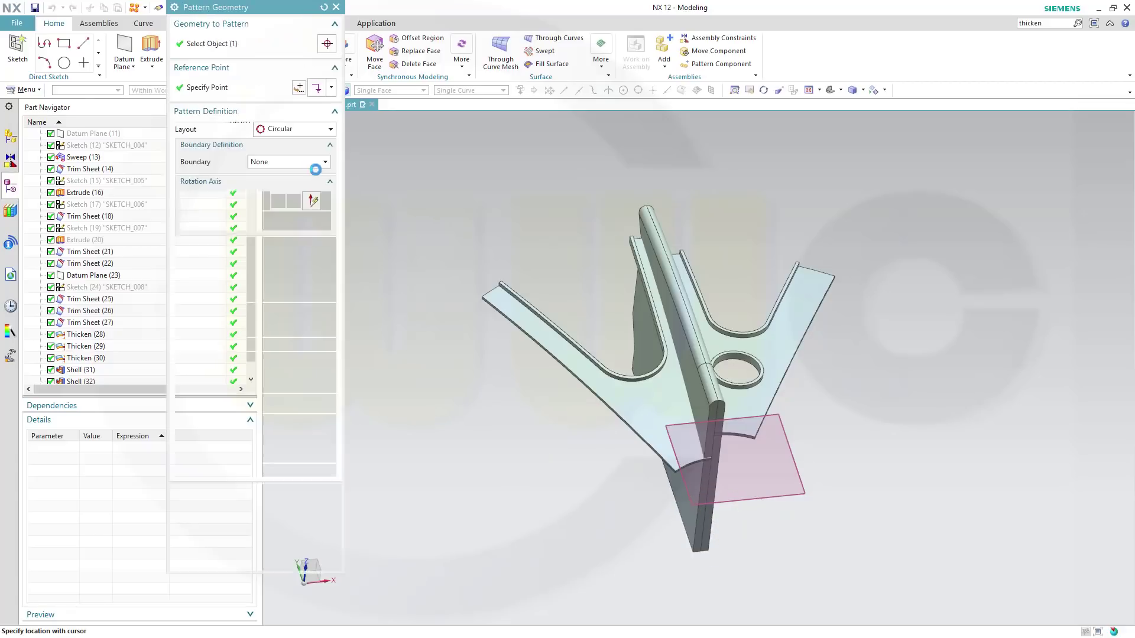
Clock the remaining outer rib instance by -30° to place it beside the other spoke, and complete the pattern
right_click(521, 473)
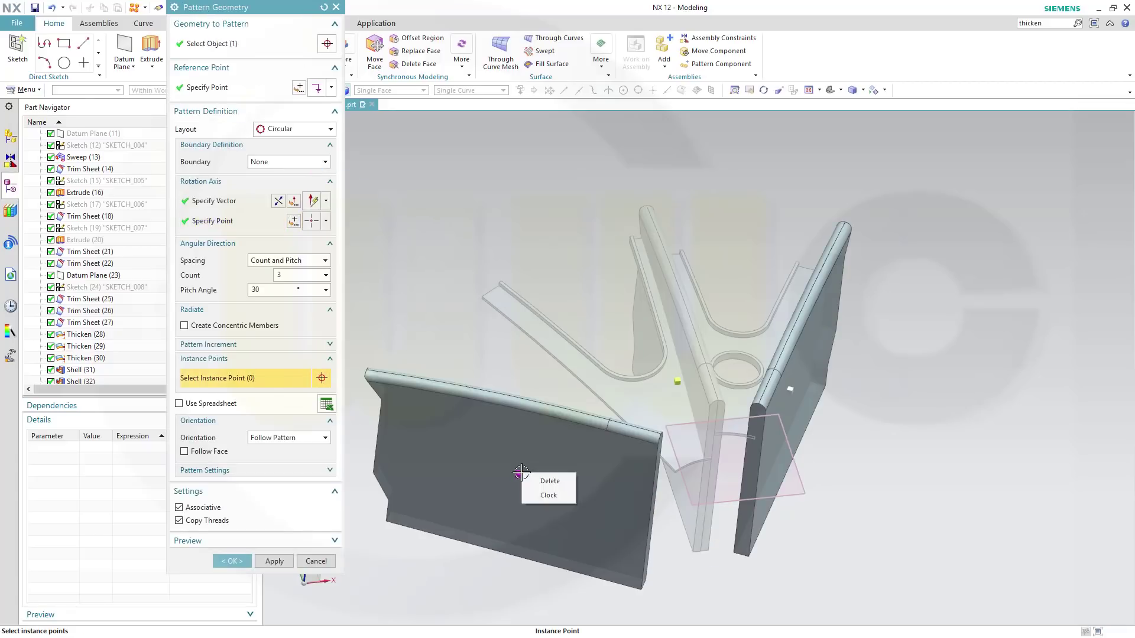
click(548, 496)
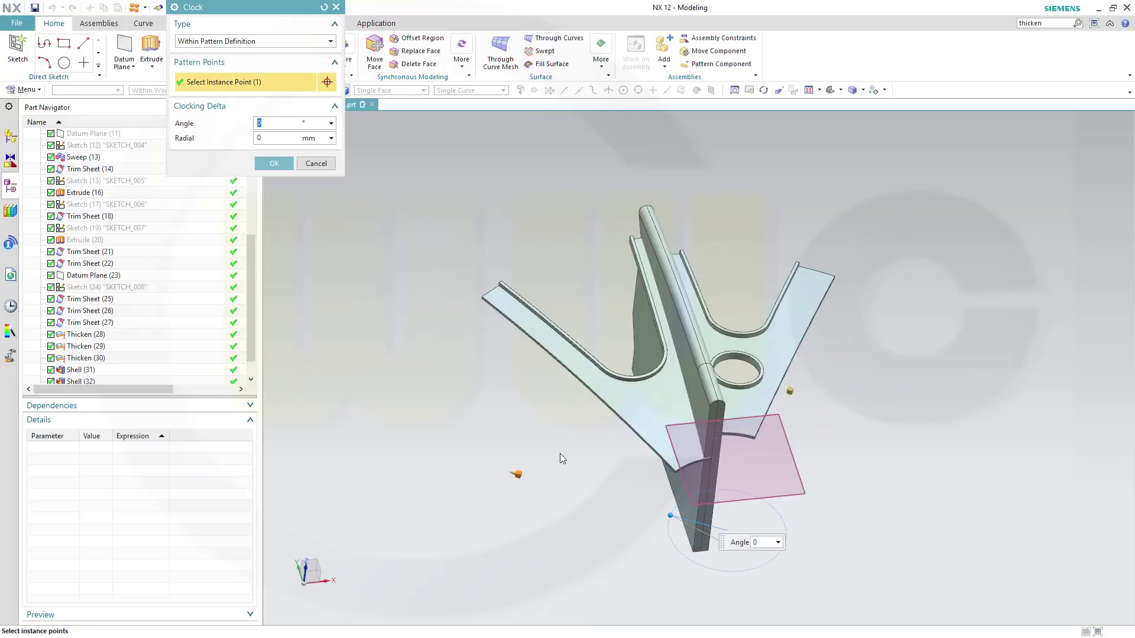
key(Return)
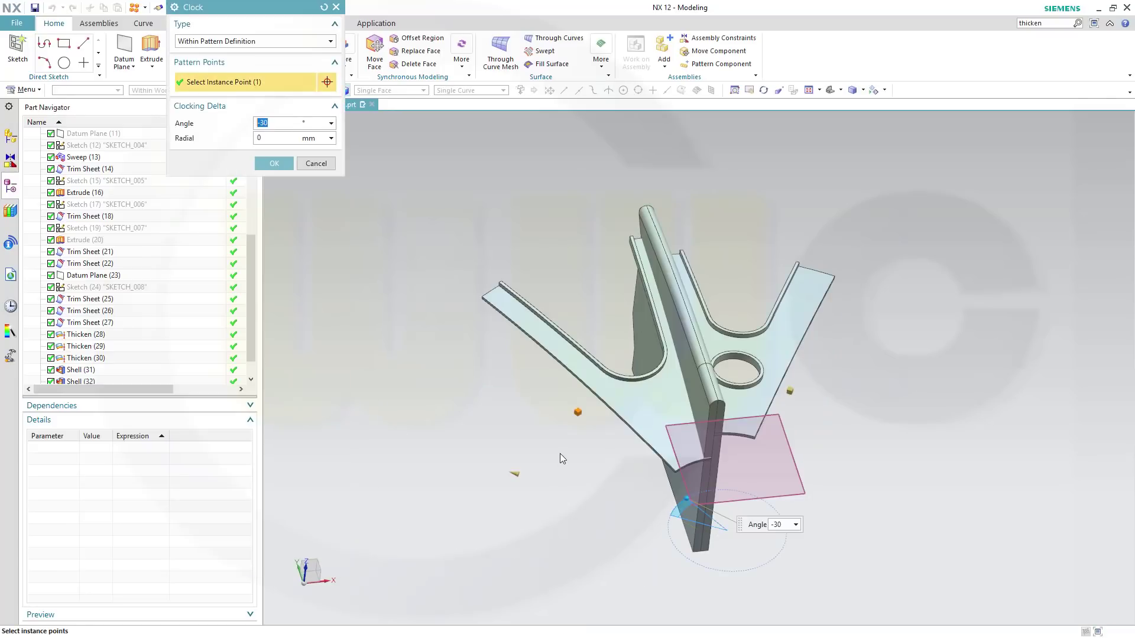
click(276, 166)
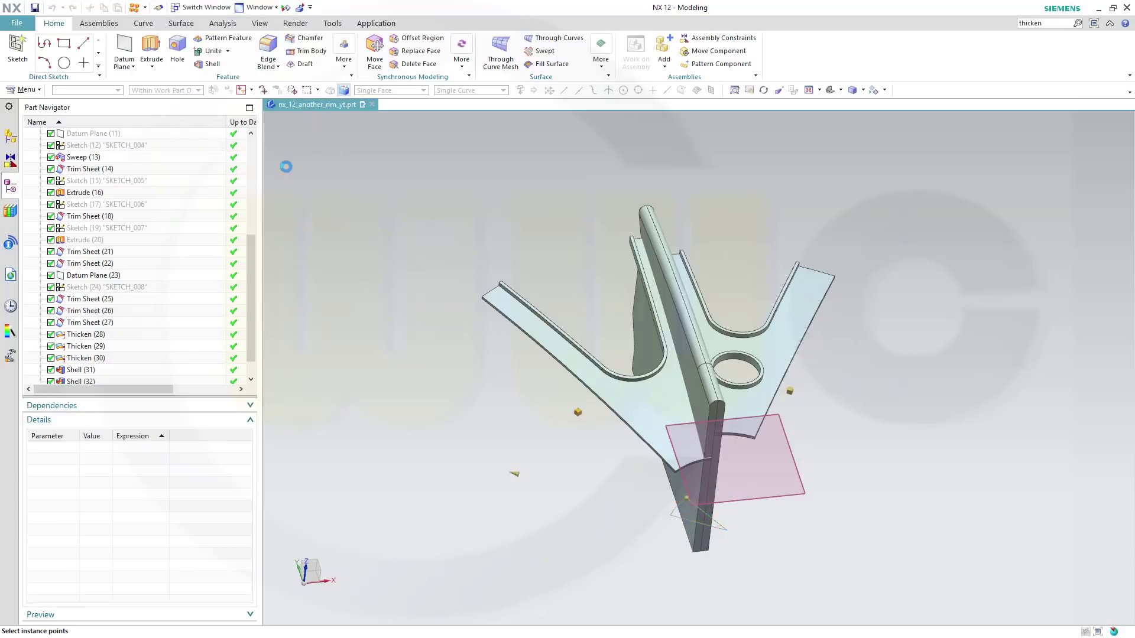
click(230, 561)
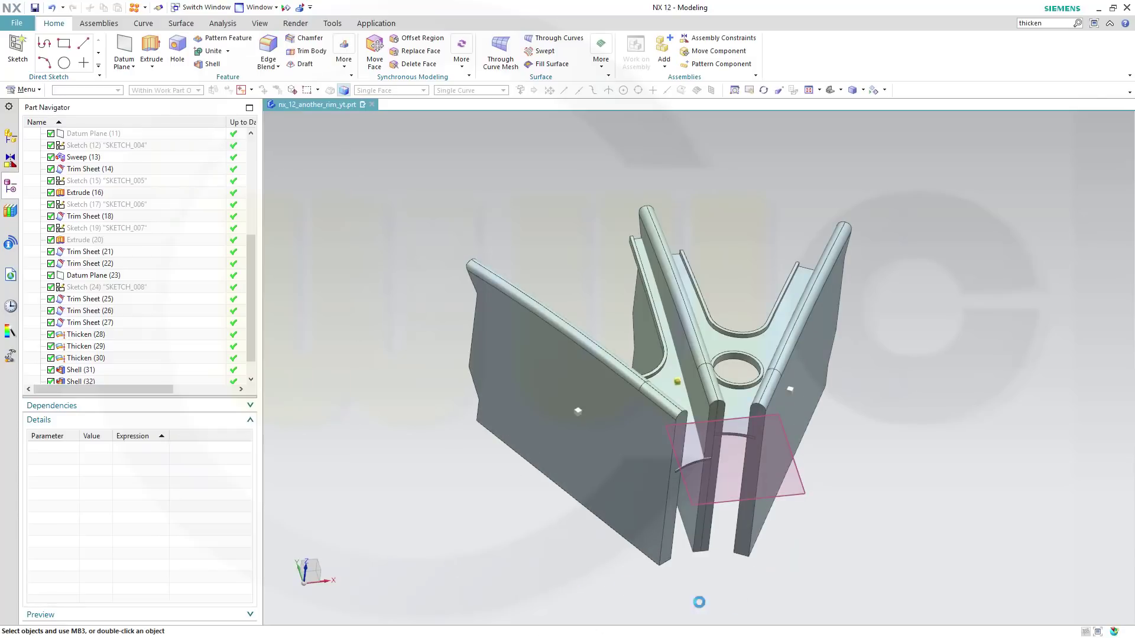
Unite the middle rib with both spoke bodies and the two patterned outer ribs
middle_drag(849, 530, 880, 537)
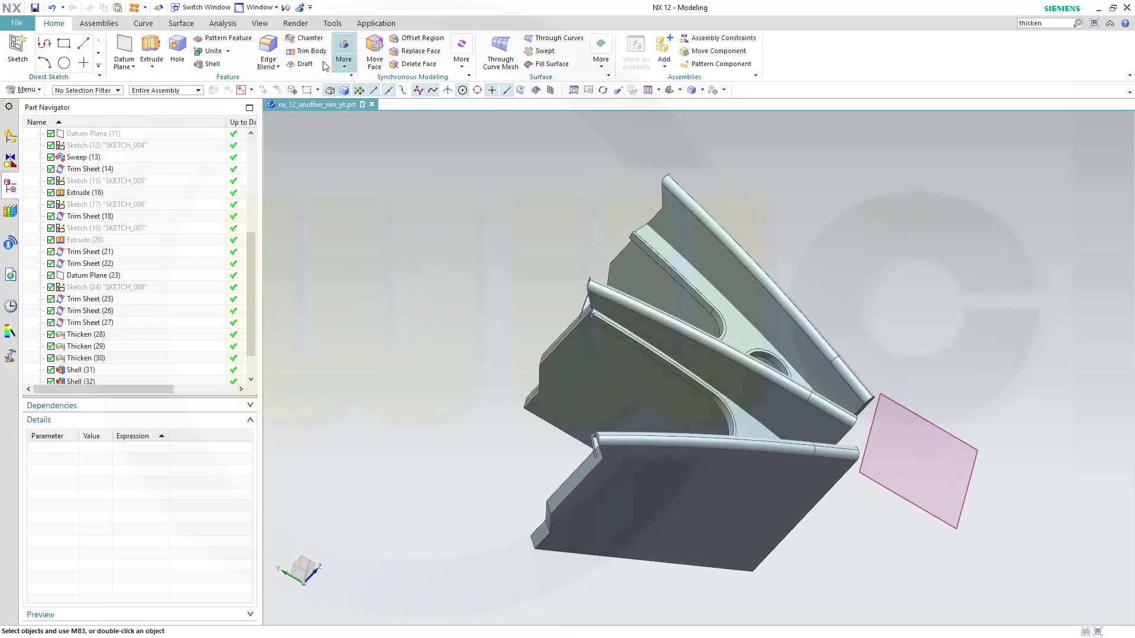
click(213, 51)
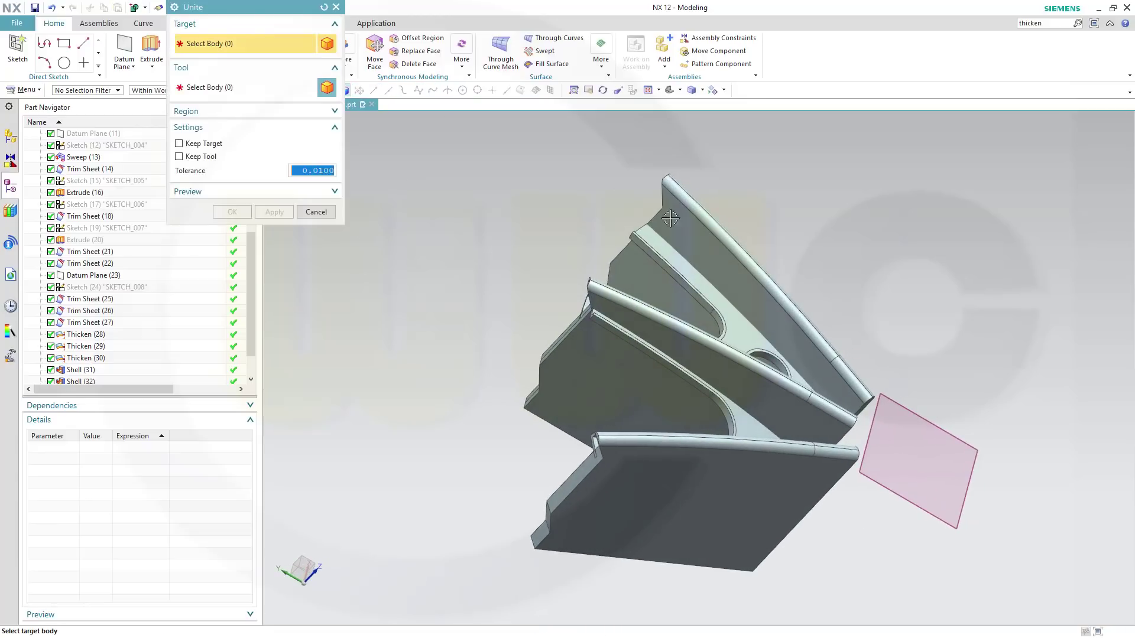
click(725, 356)
click(738, 318)
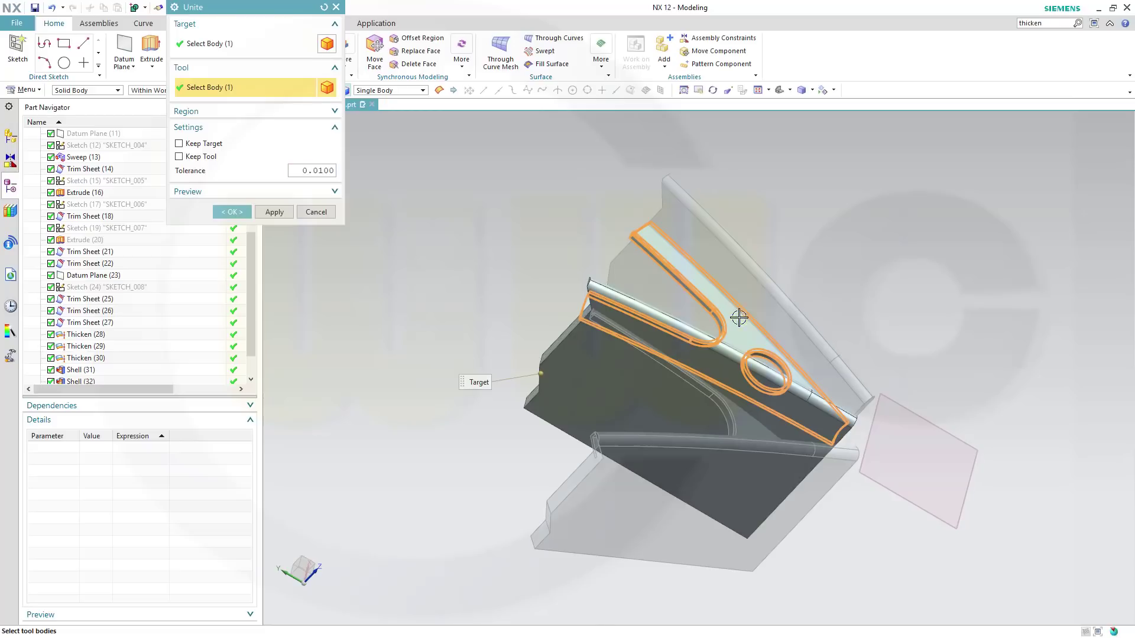
click(762, 335)
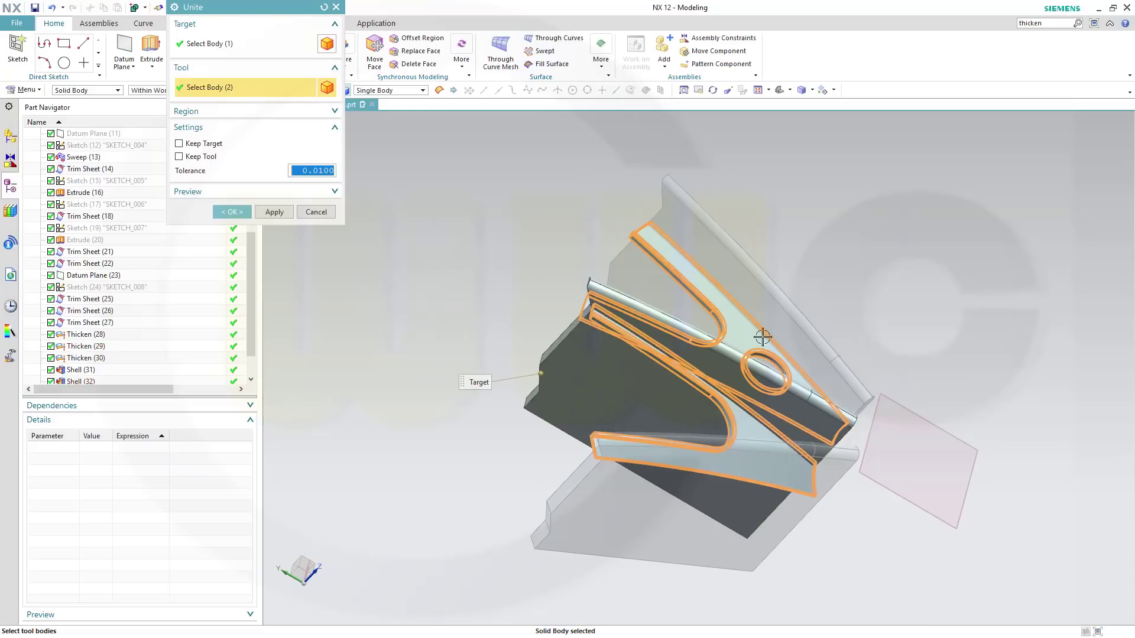
click(775, 306)
click(650, 532)
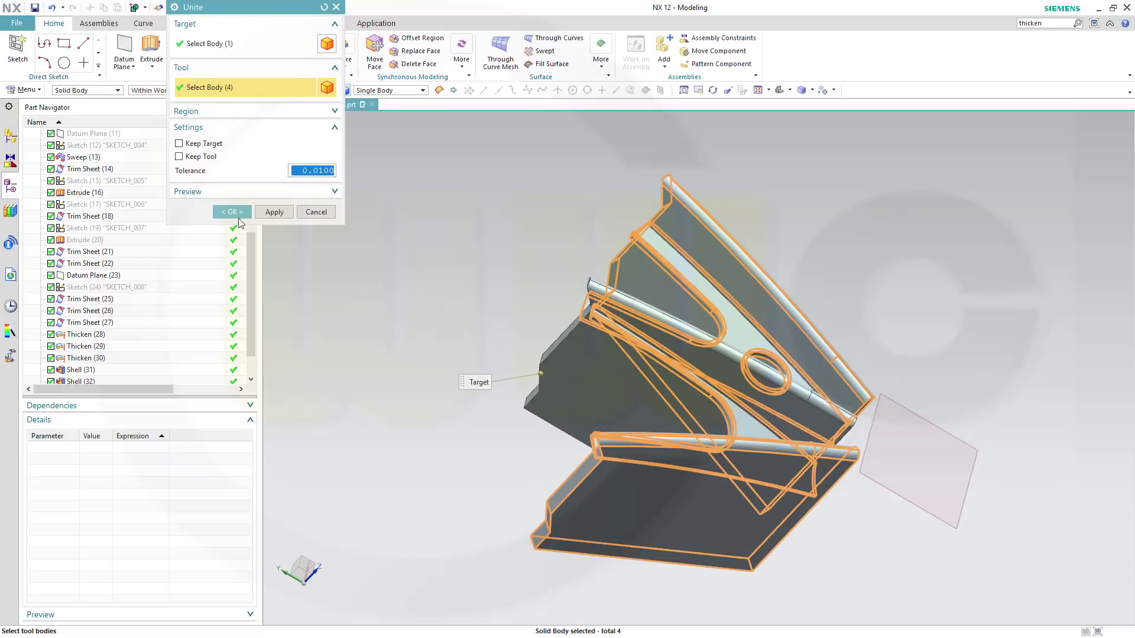
click(232, 212)
Start an edge blend on the four upper edges where the two spoke webs meet the three ribs
middle_drag(826, 519, 738, 473)
scroll(737, 449, up, 4)
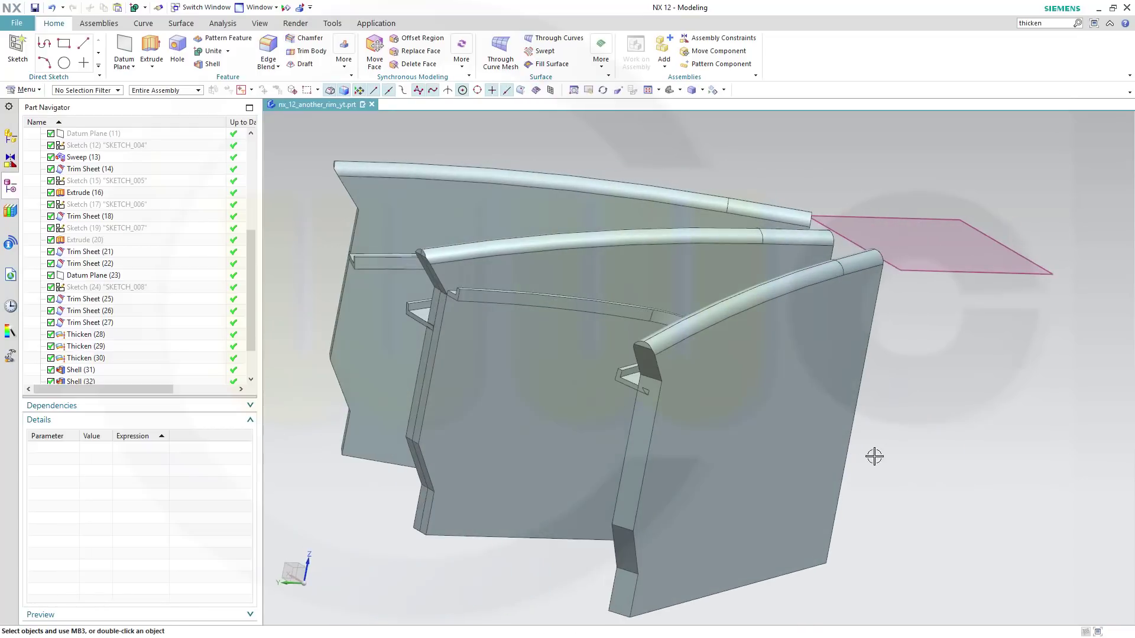
middle_drag(874, 456, 977, 476)
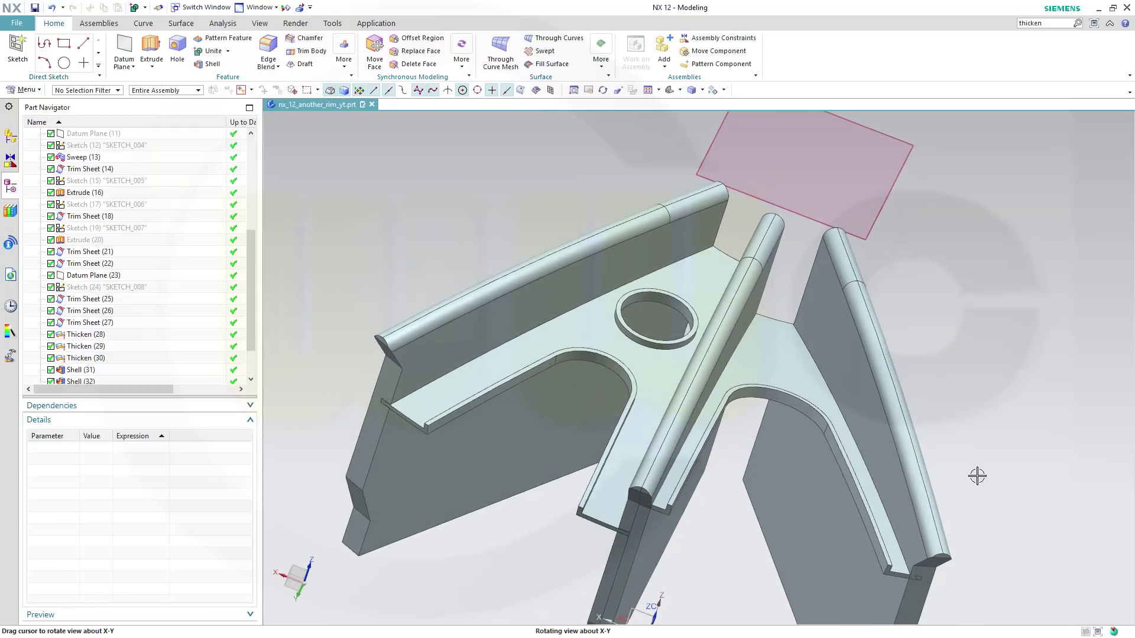
scroll(782, 459, up, 2)
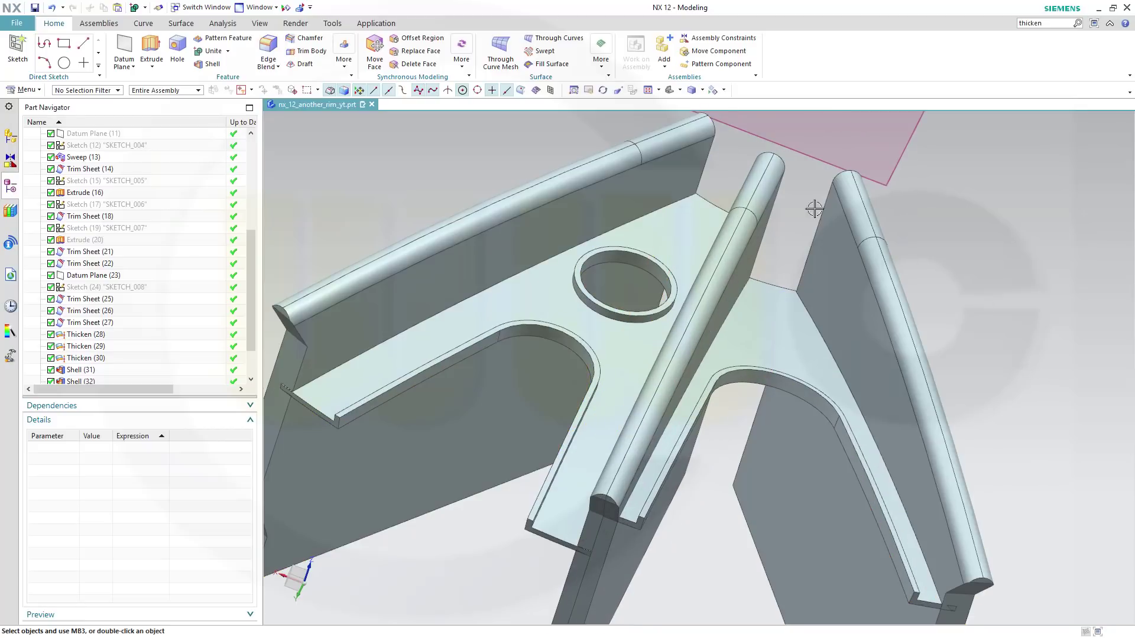
click(268, 48)
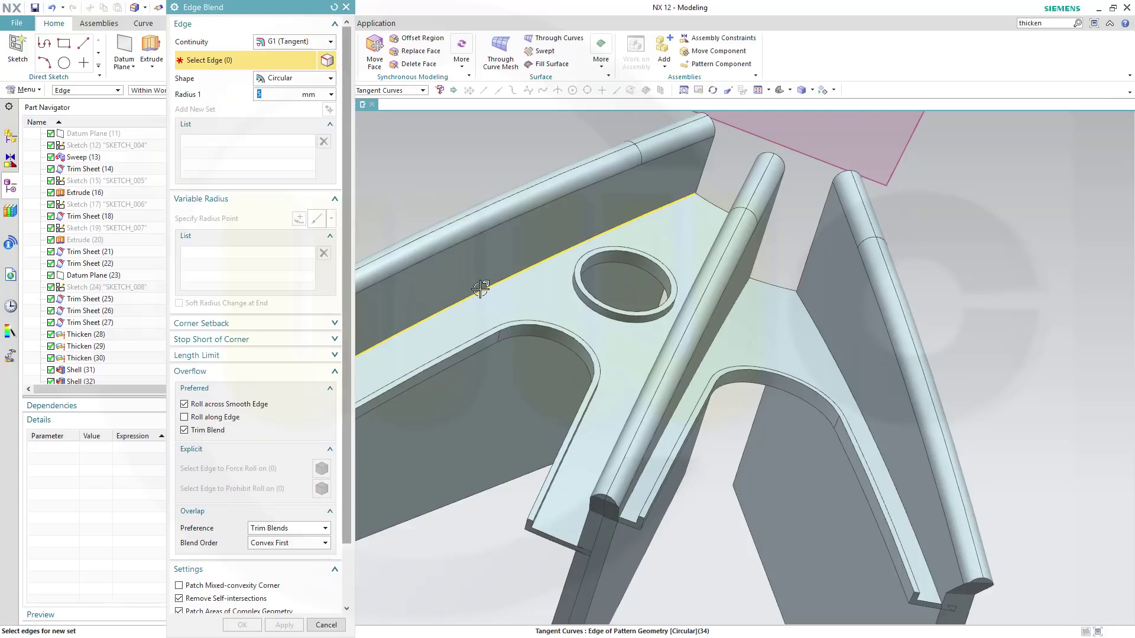
click(480, 285)
middle_drag(787, 322, 823, 347)
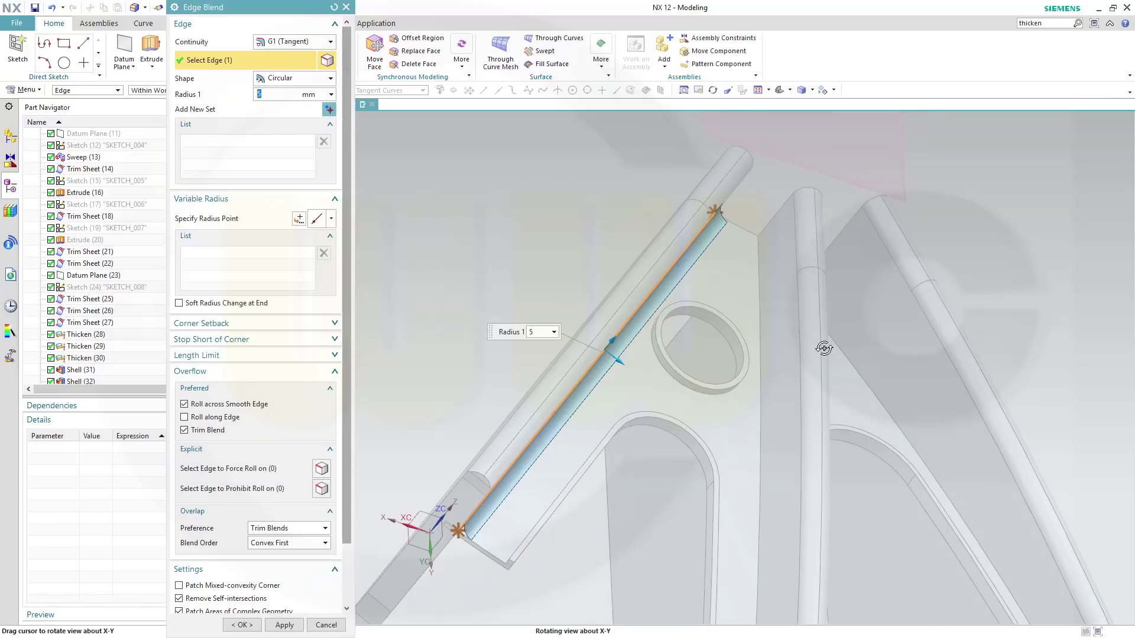
click(759, 378)
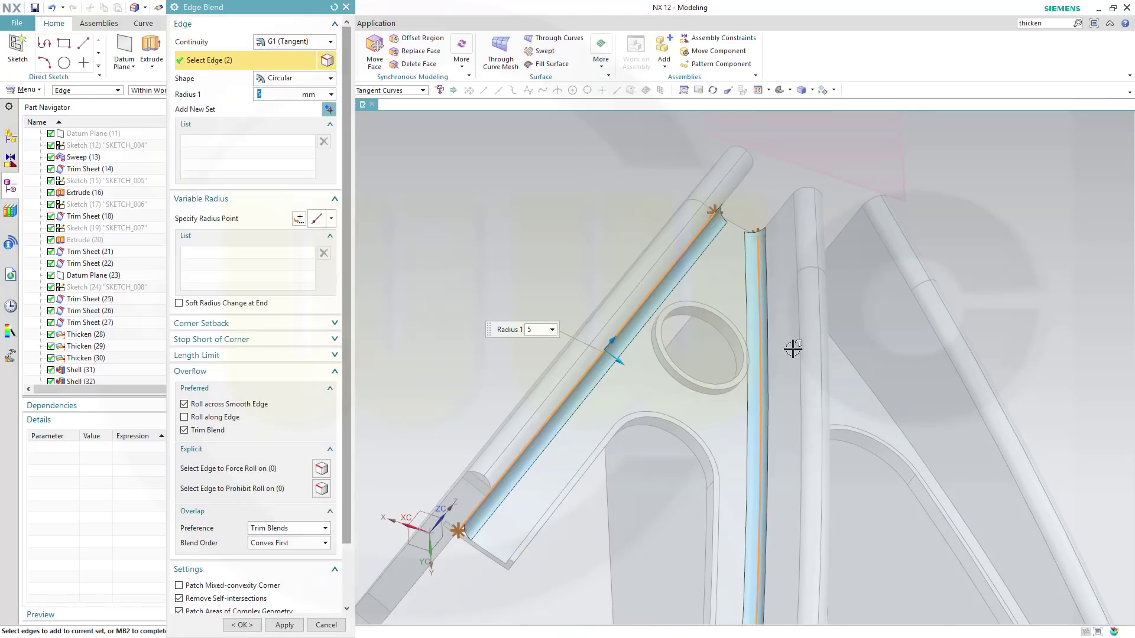
middle_drag(864, 437, 742, 363)
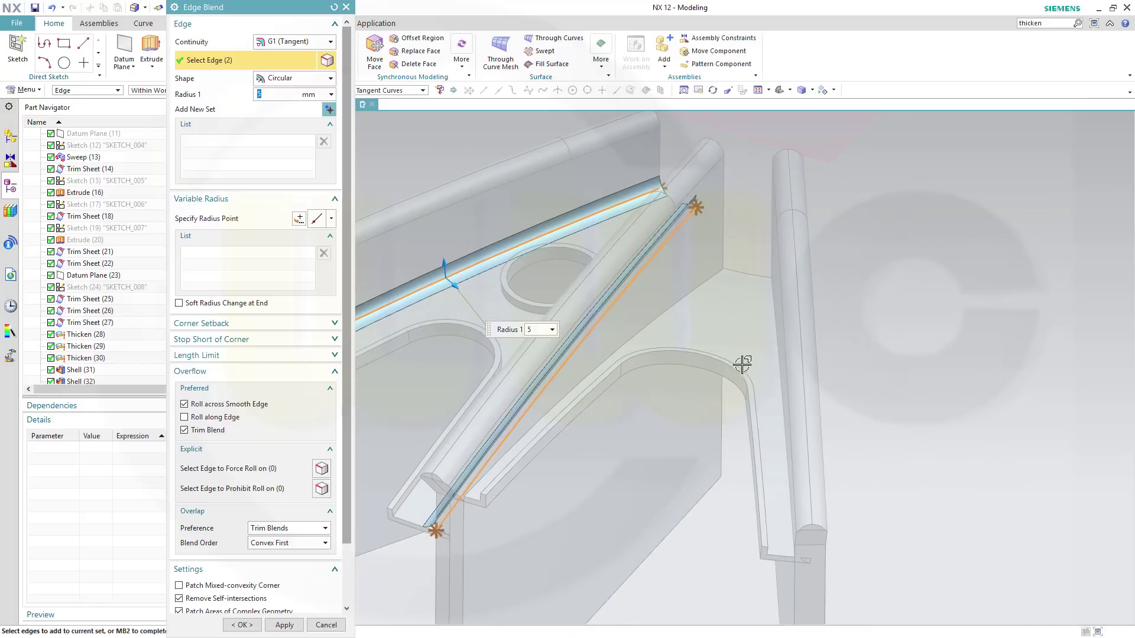
click(680, 298)
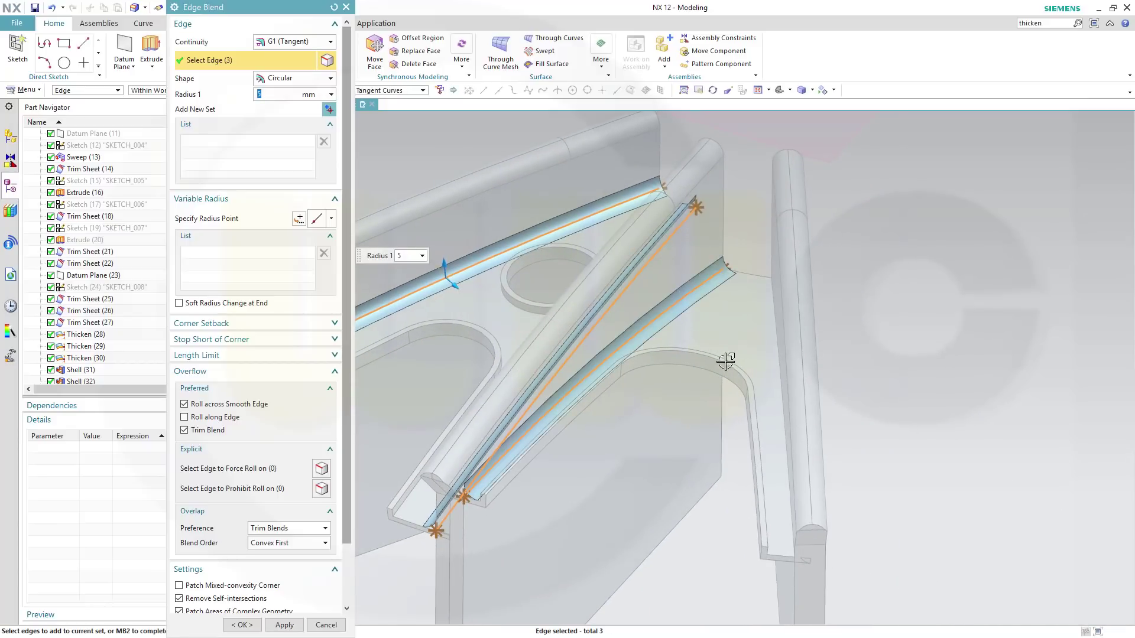
middle_drag(798, 401, 823, 385)
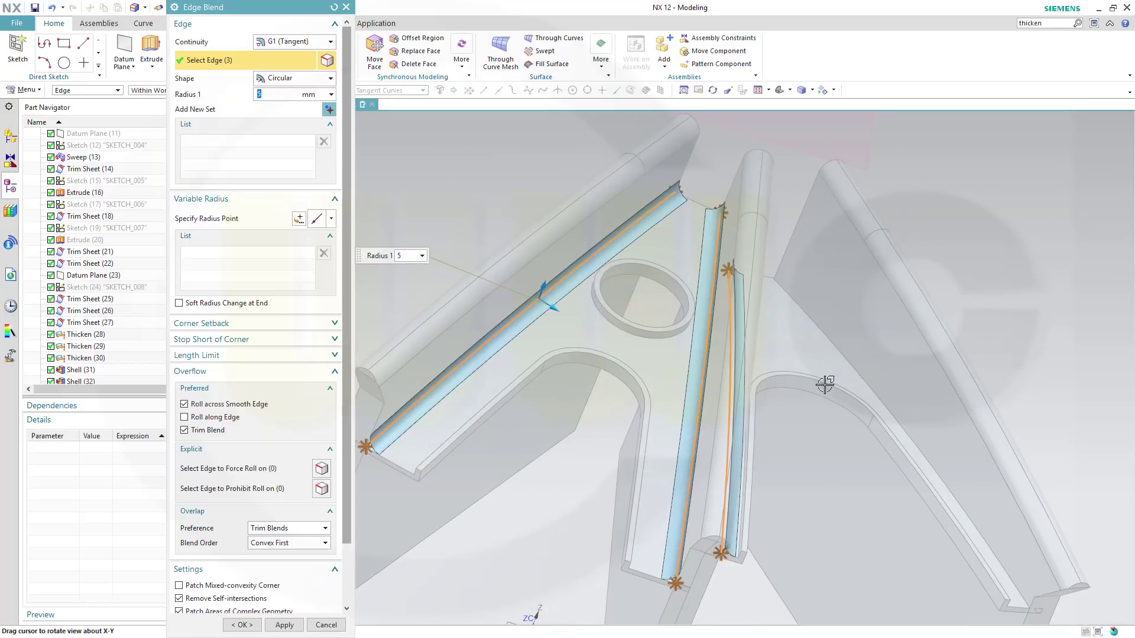
click(850, 358)
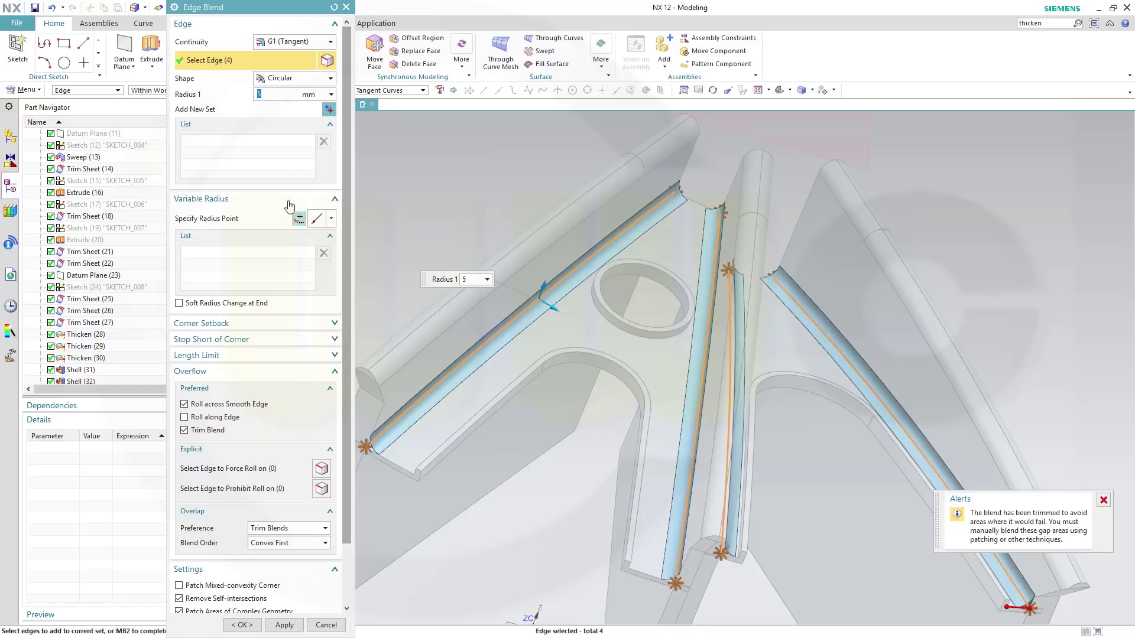
Set the radius to 3 mm and apply the blend to the upper web-to-rib edges
text(3)
key(Tab)
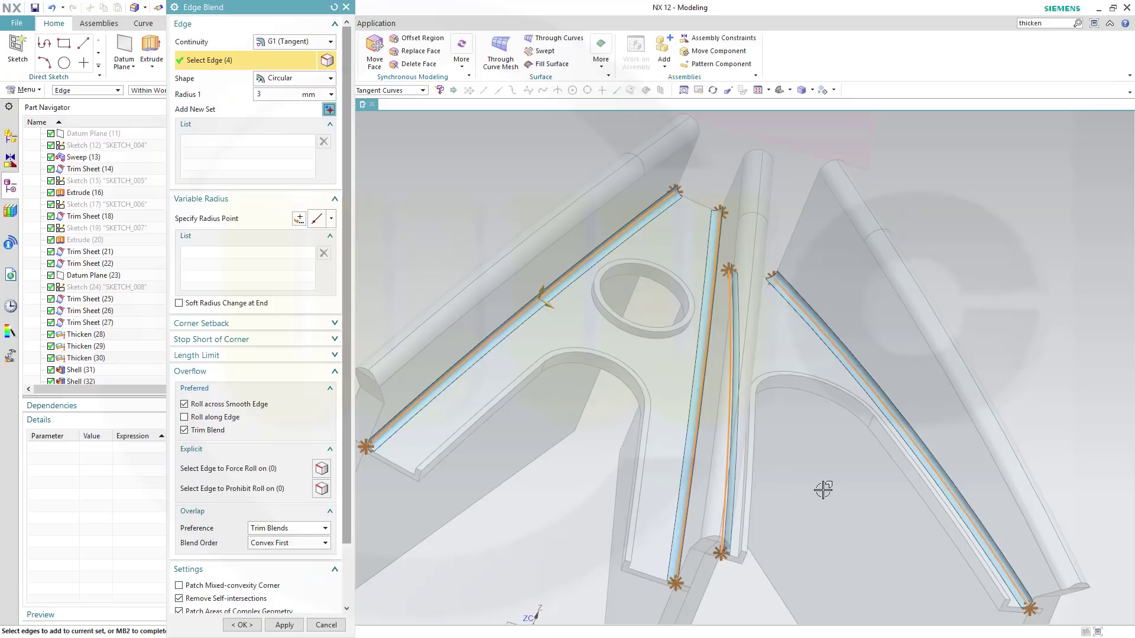
middle_drag(822, 489, 818, 426)
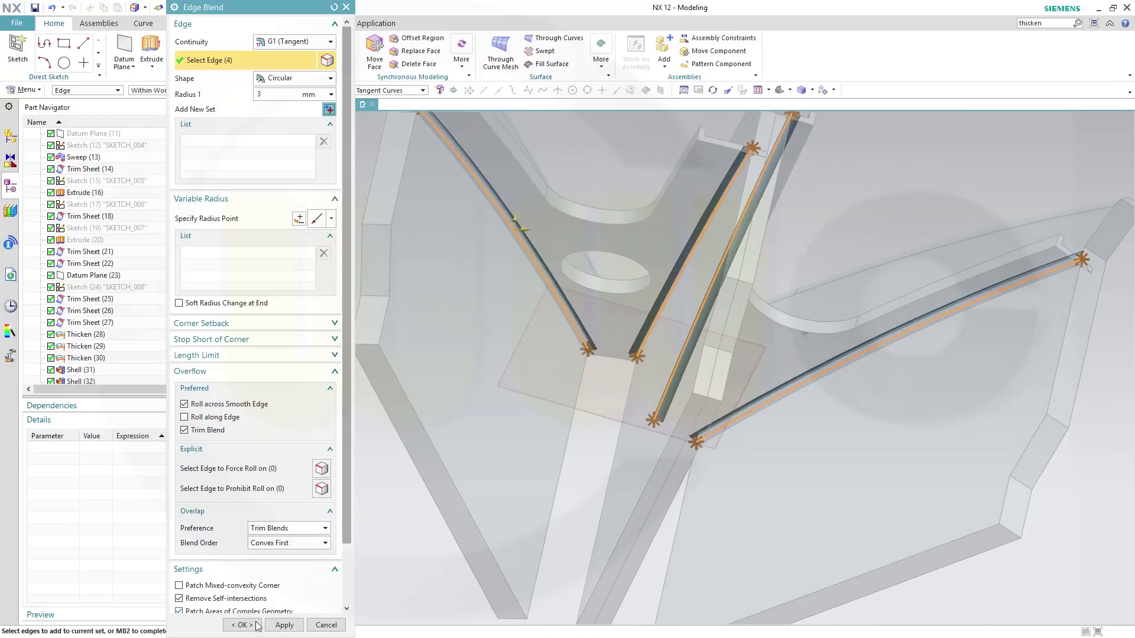
click(285, 625)
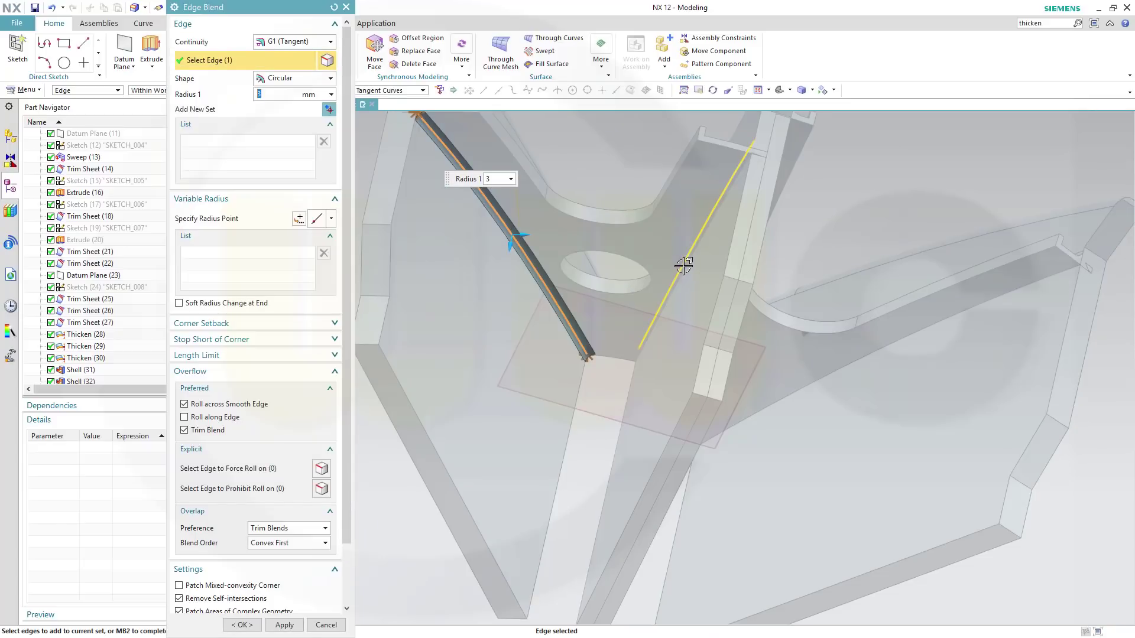
Blend the four underside edges between the spoke webs and the ribs with a 3 mm radius and finish blending
click(705, 235)
middle_drag(827, 455, 828, 454)
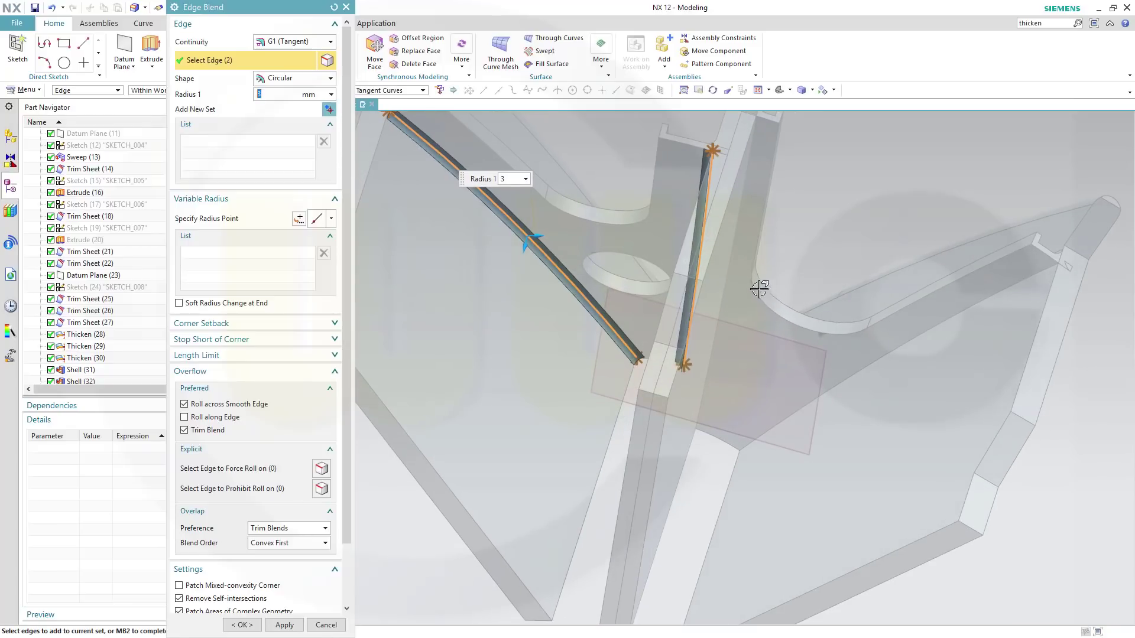
click(735, 233)
click(944, 322)
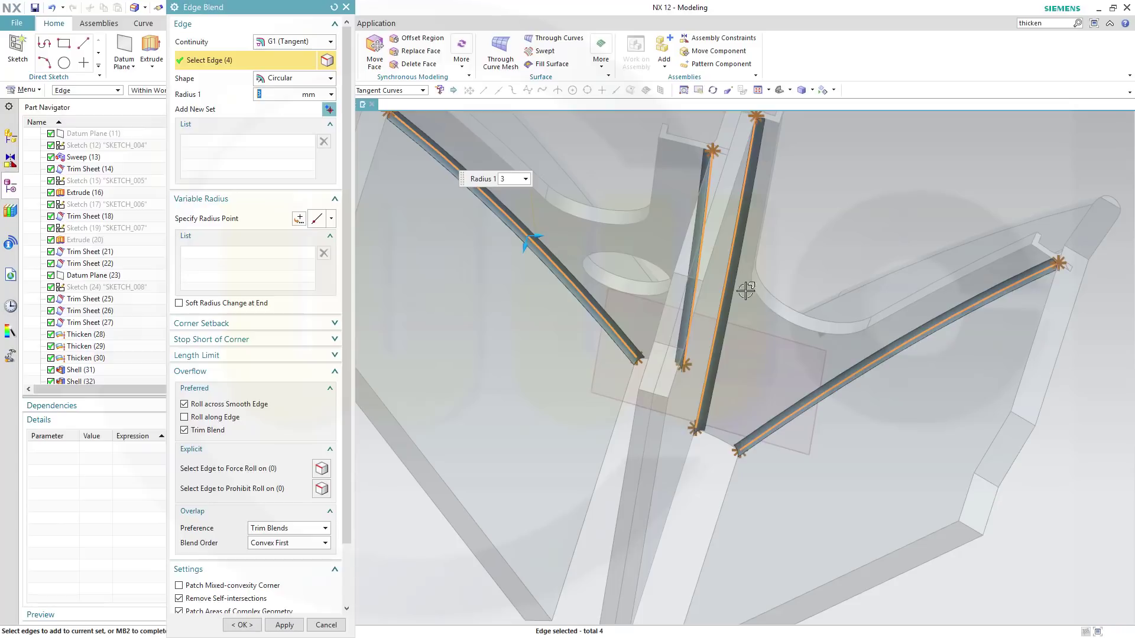
click(283, 625)
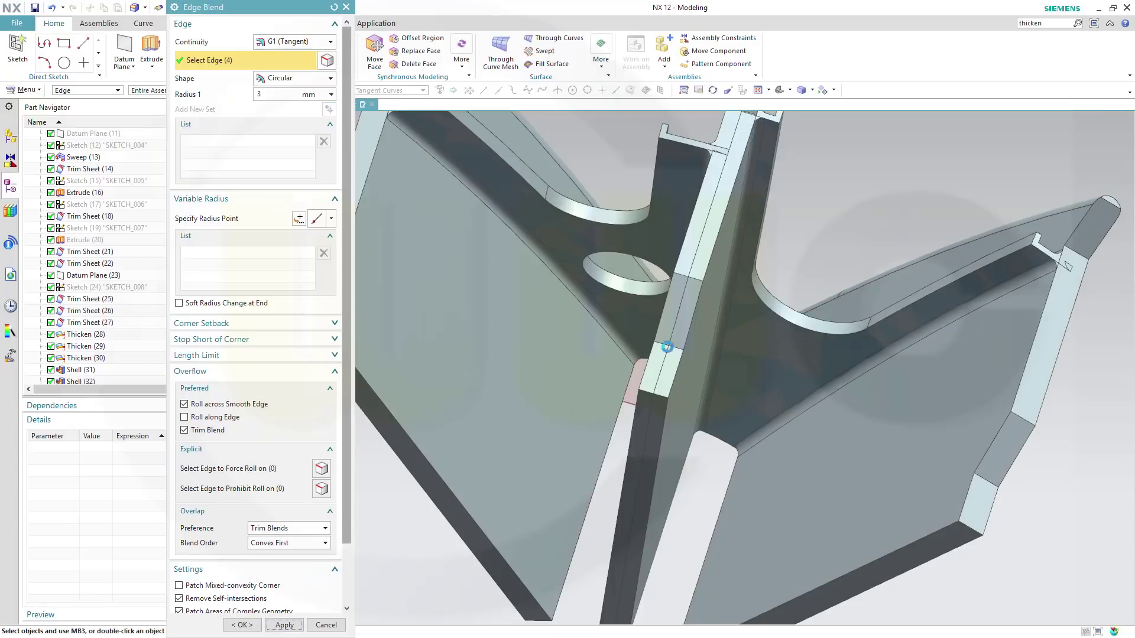
mouse_move(594, 387)
middle_down()
mouse_move(600, 418)
mouse_move(606, 383)
middle_up()
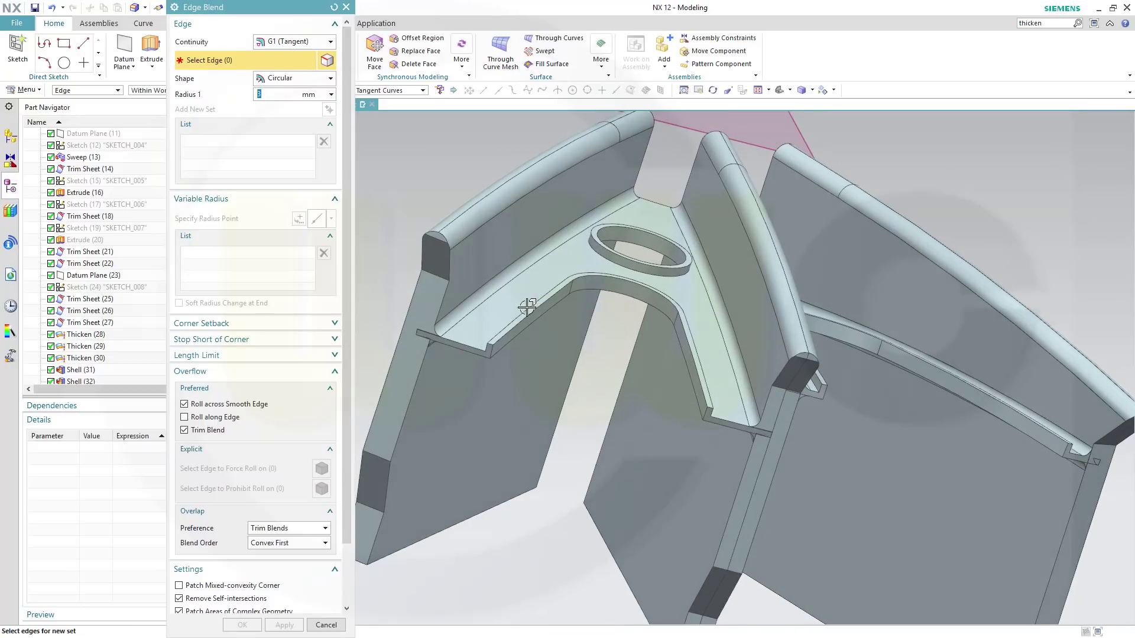
middle_drag(618, 344, 618, 316)
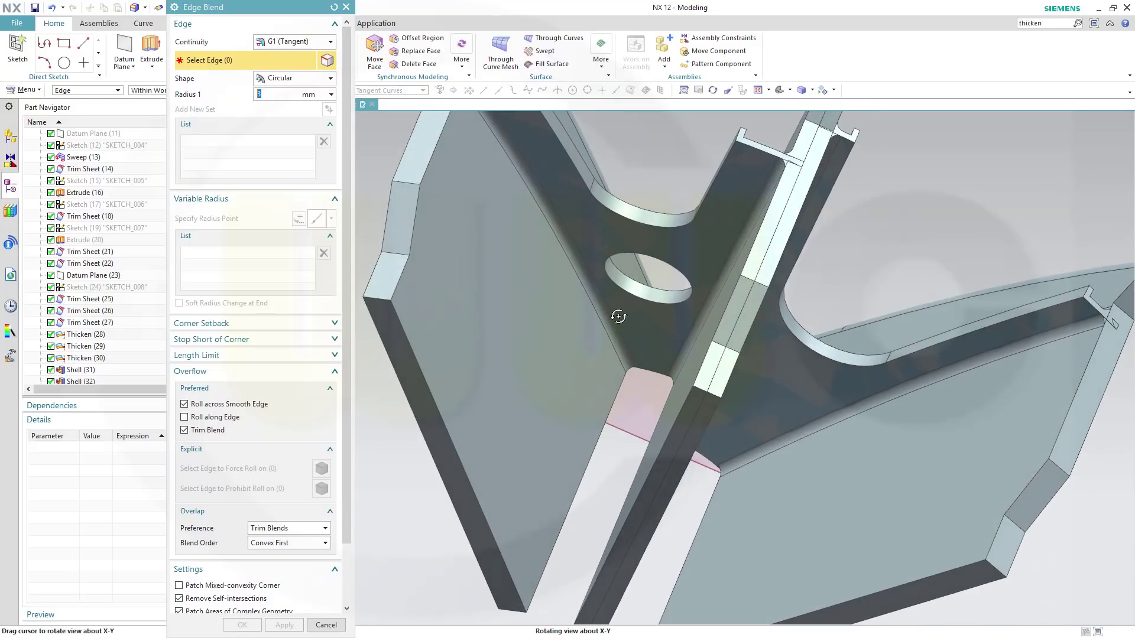
click(326, 625)
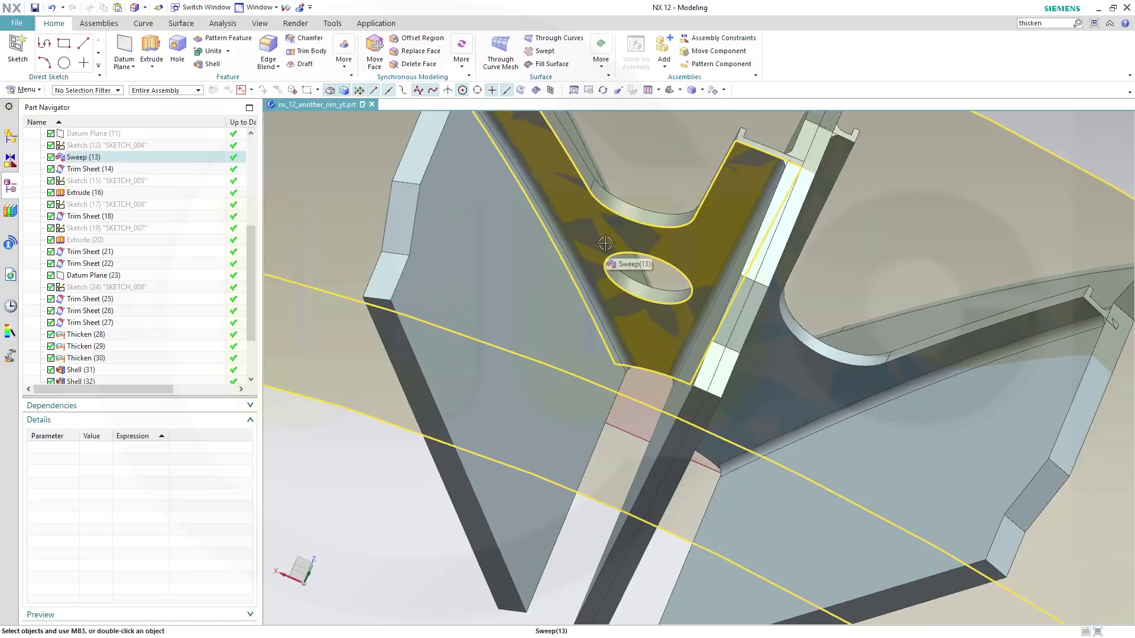
Hide all sheet bodies so that only the solid rim geometry remains displayed
right_click(605, 243)
click(320, 32)
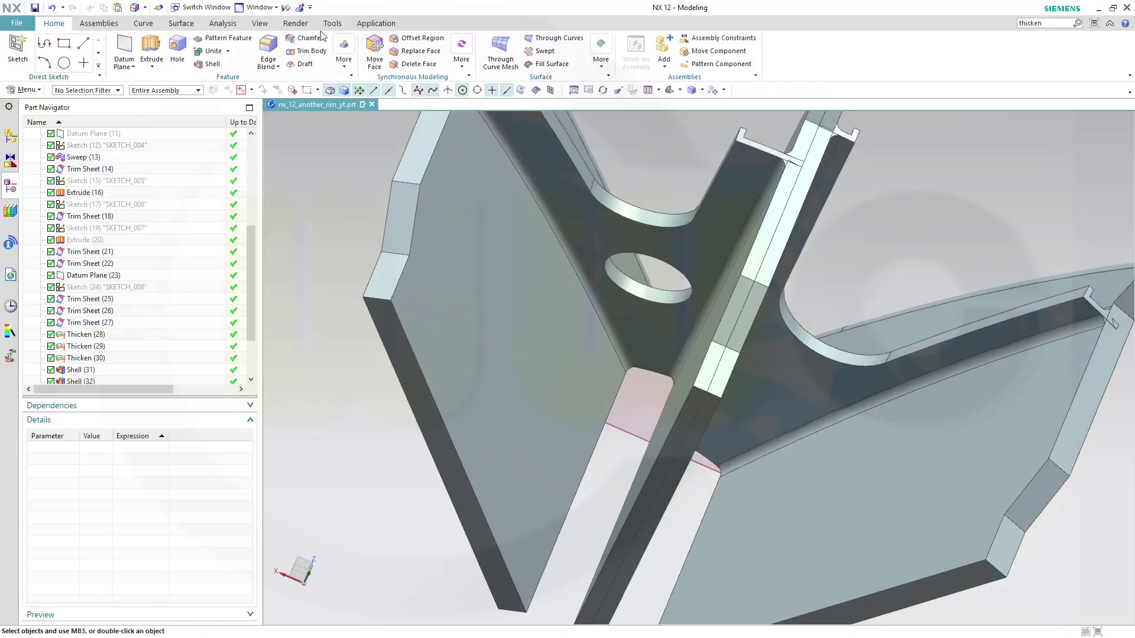
click(283, 8)
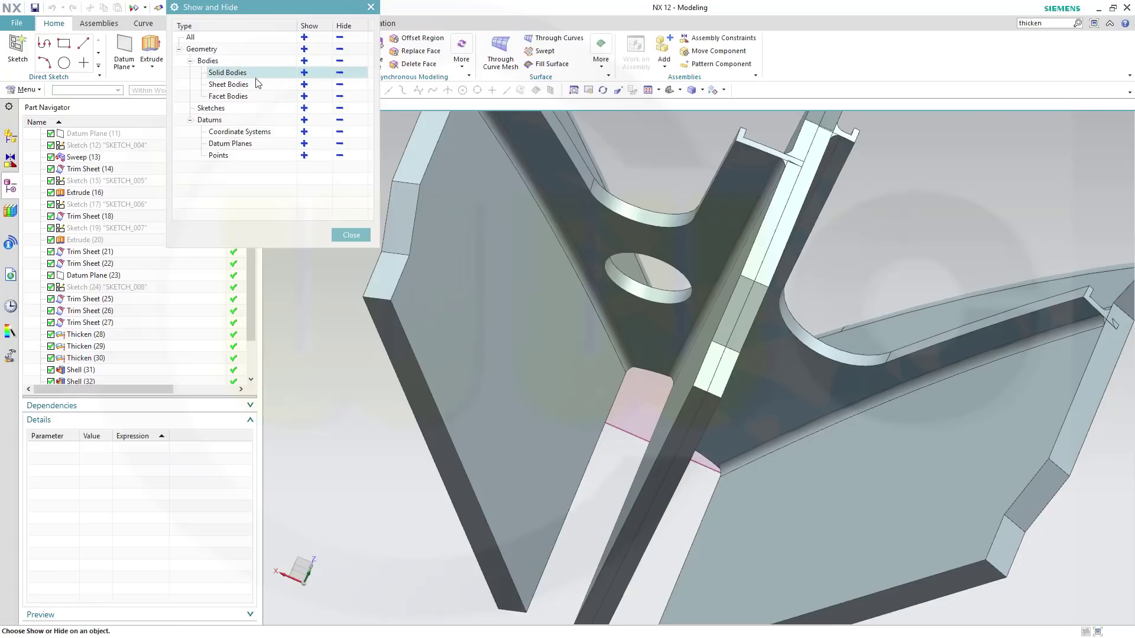
click(339, 84)
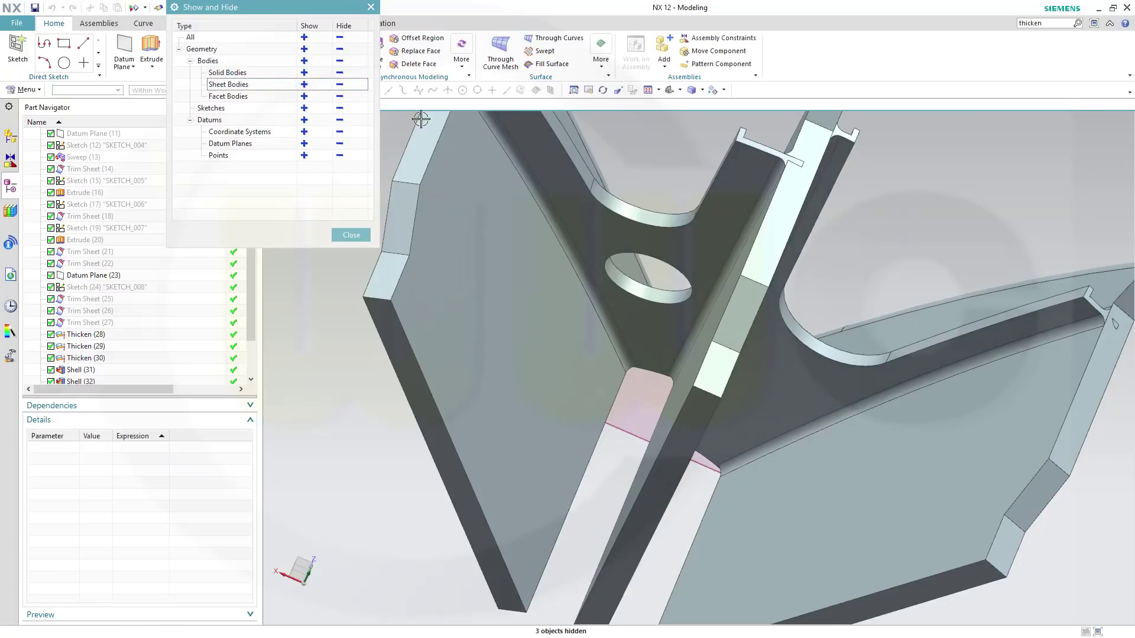
click(350, 235)
Start a 1 mm edge blend on the web-side top edge of the cutout flange on the spoke with the hole
middle_drag(614, 361, 509, 390)
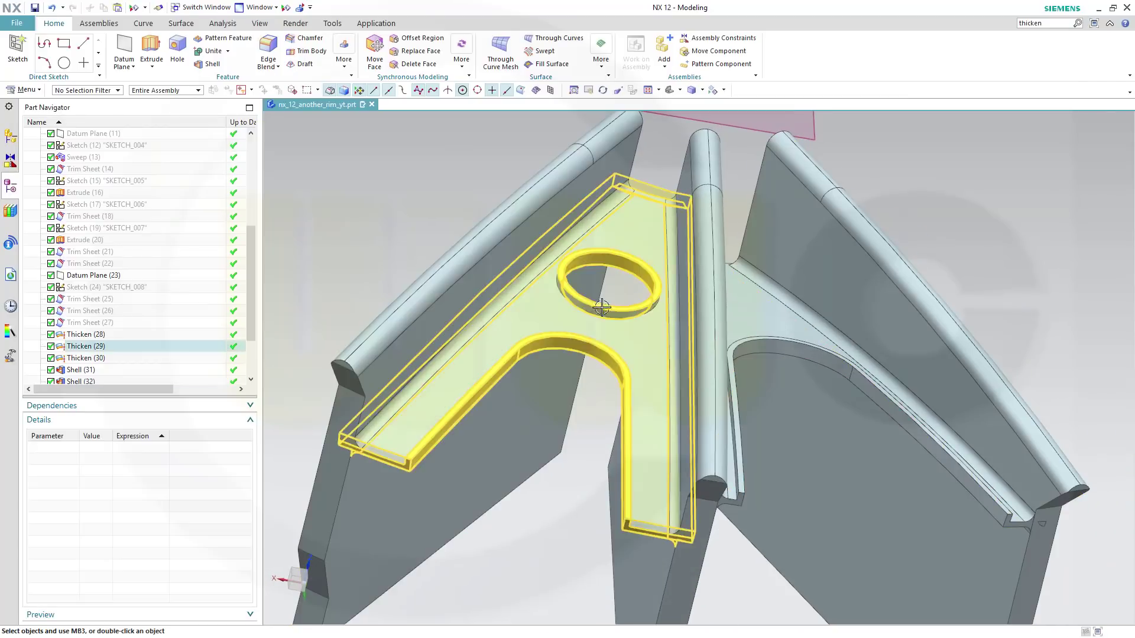
click(272, 43)
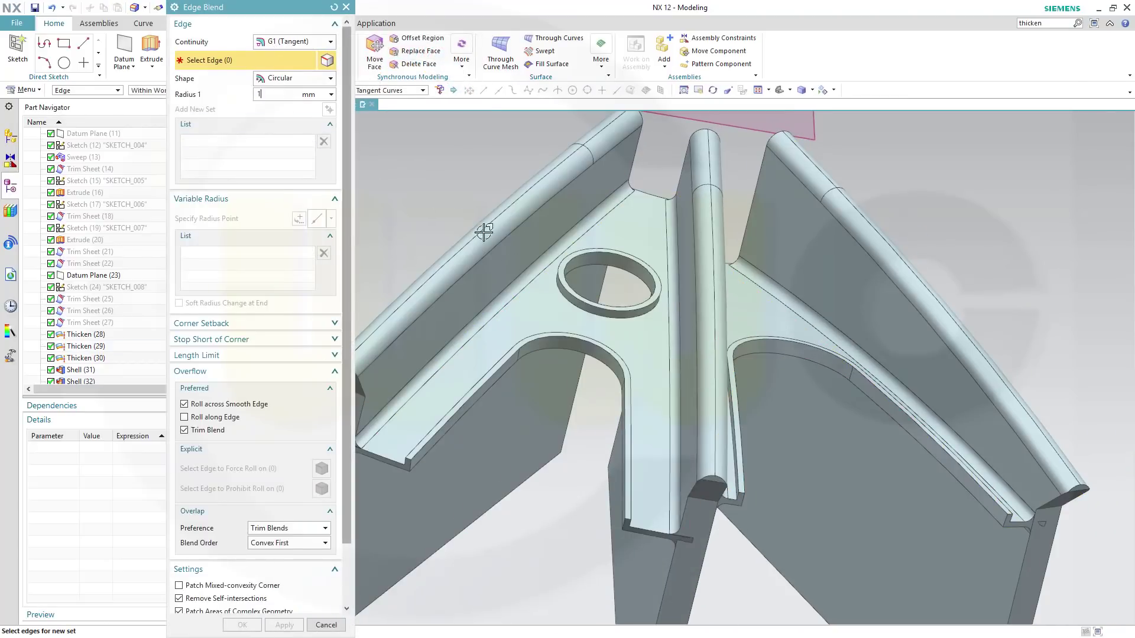
click(495, 361)
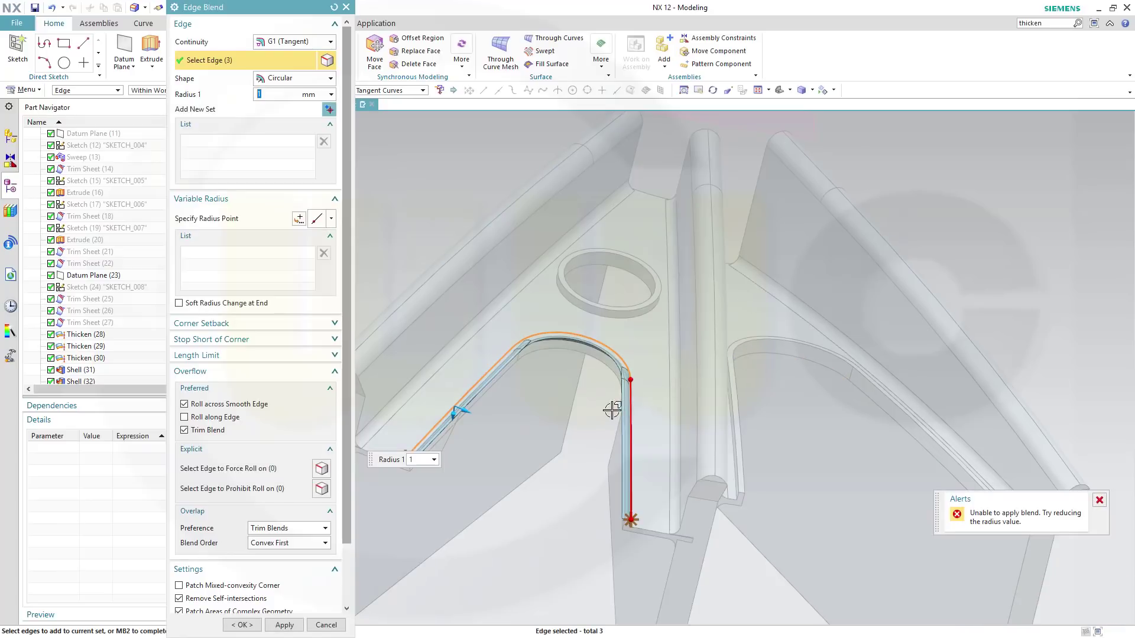
key(Tab)
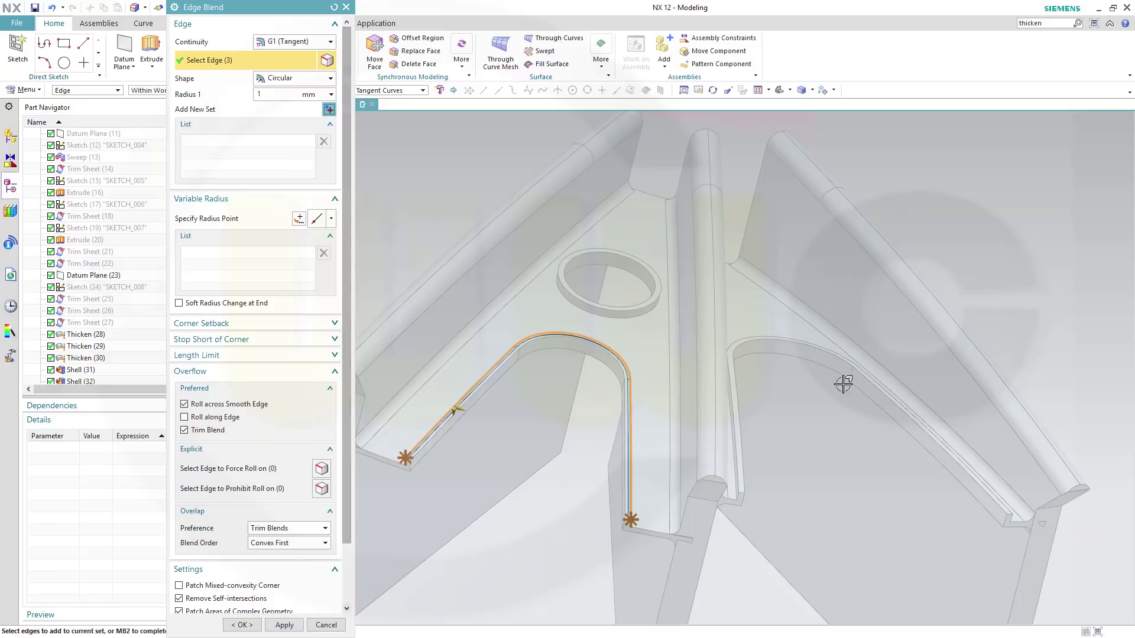
Add the matching top flange edge of the other spoke's cutout to the 1 mm blend and apply it
click(739, 464)
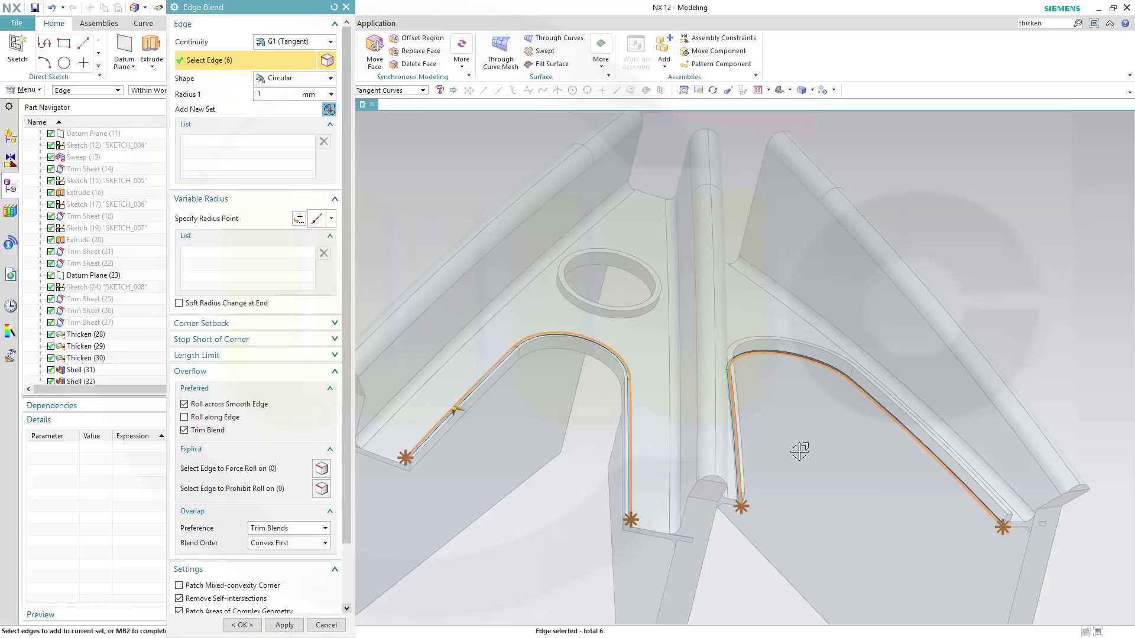
shift+click(738, 484)
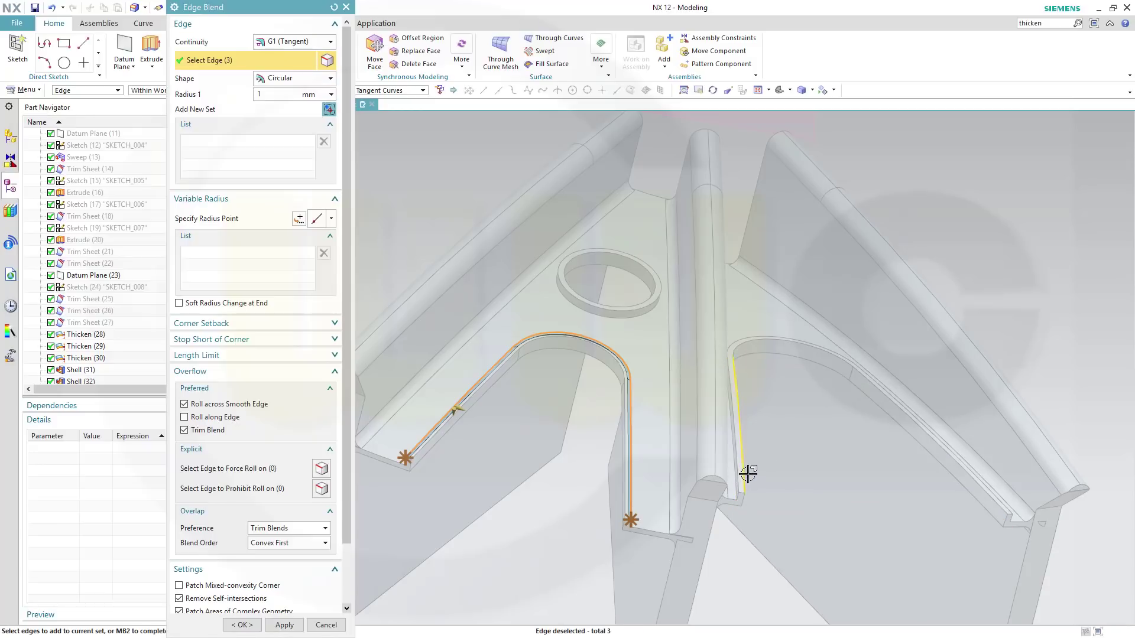
scroll(735, 482, down, 3)
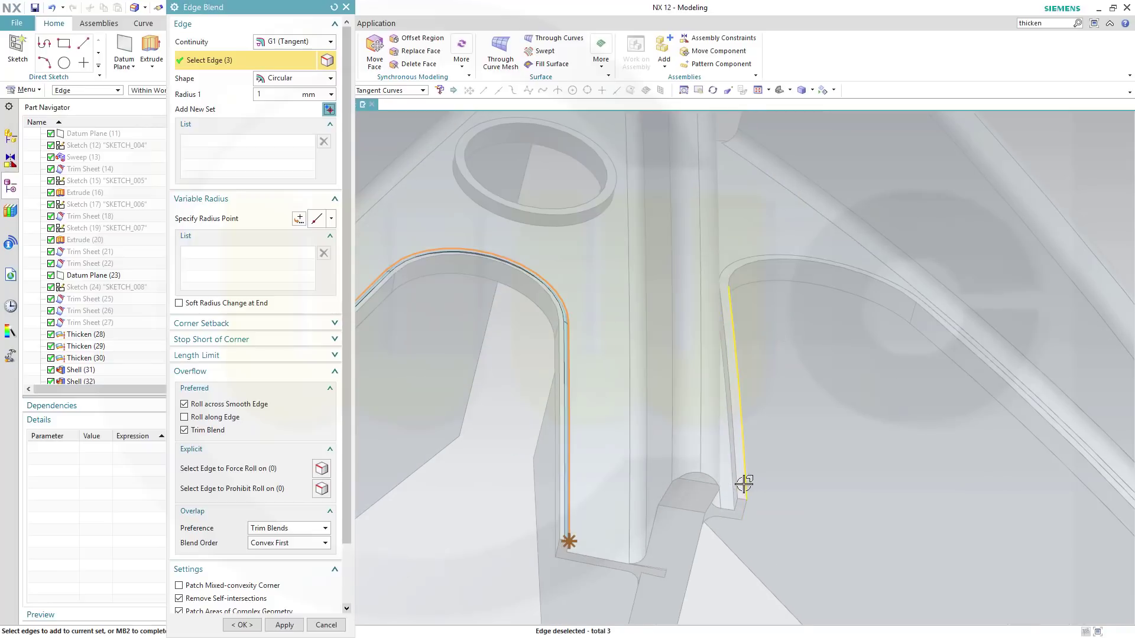
click(737, 492)
scroll(851, 451, up, 3)
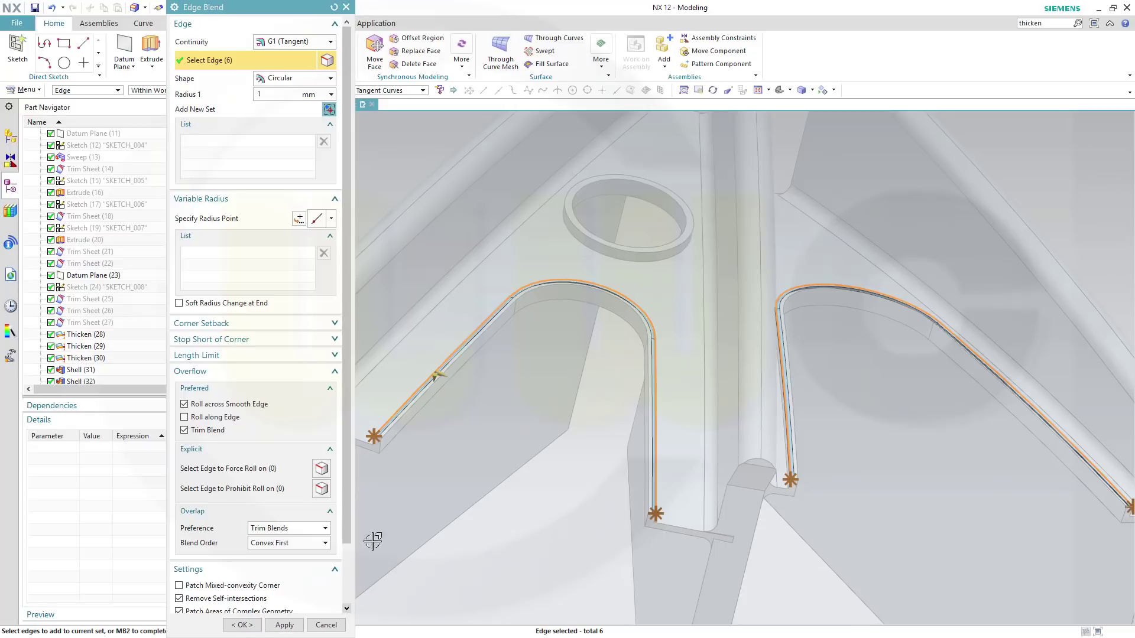
click(286, 625)
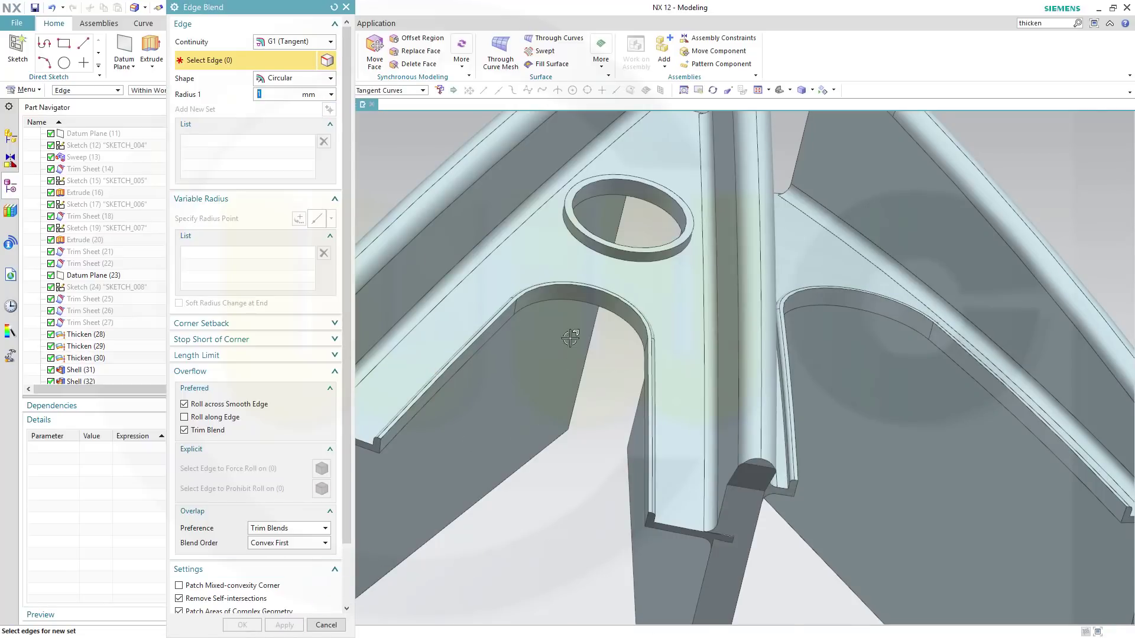
Blend the inner and outer top edges of the hole collar with a 1 mm radius
click(608, 247)
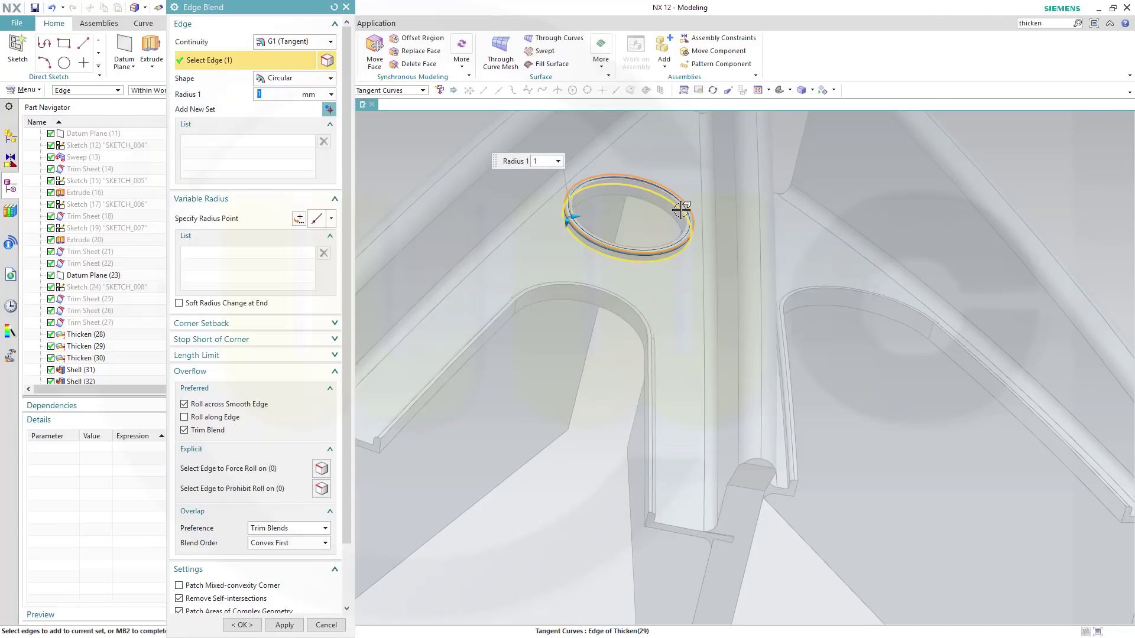
scroll(692, 234, up, 2)
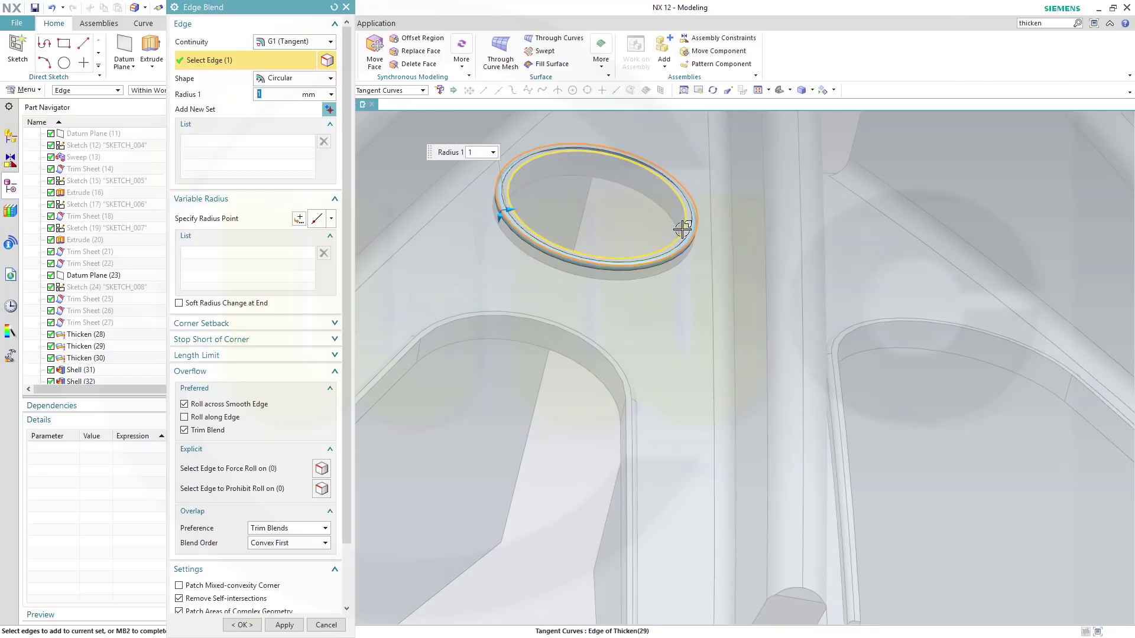
click(683, 228)
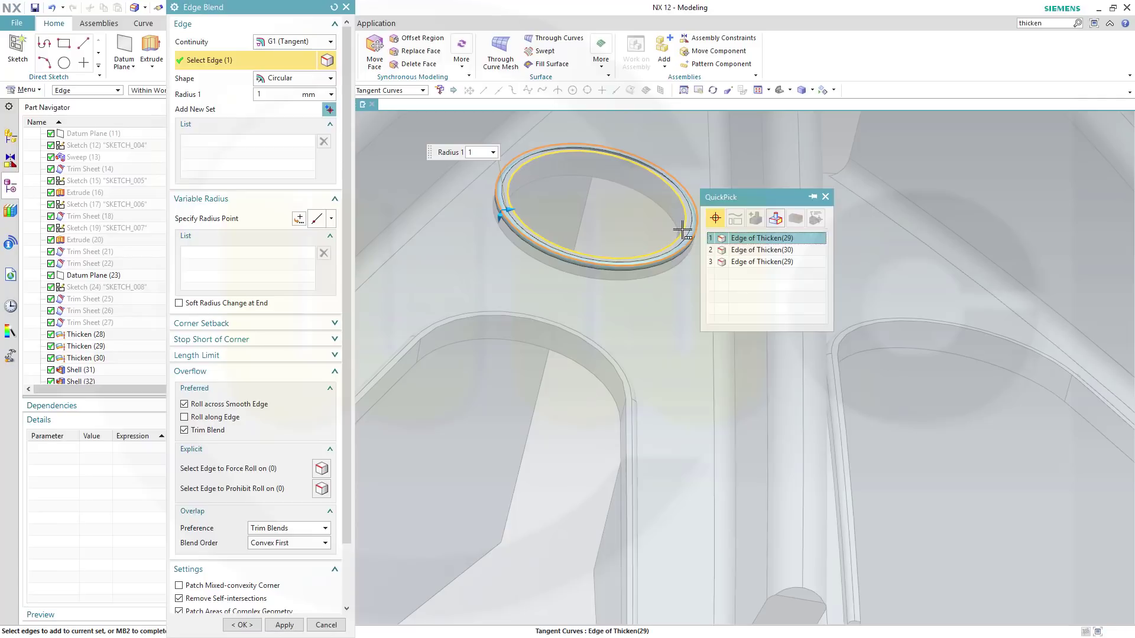
click(732, 239)
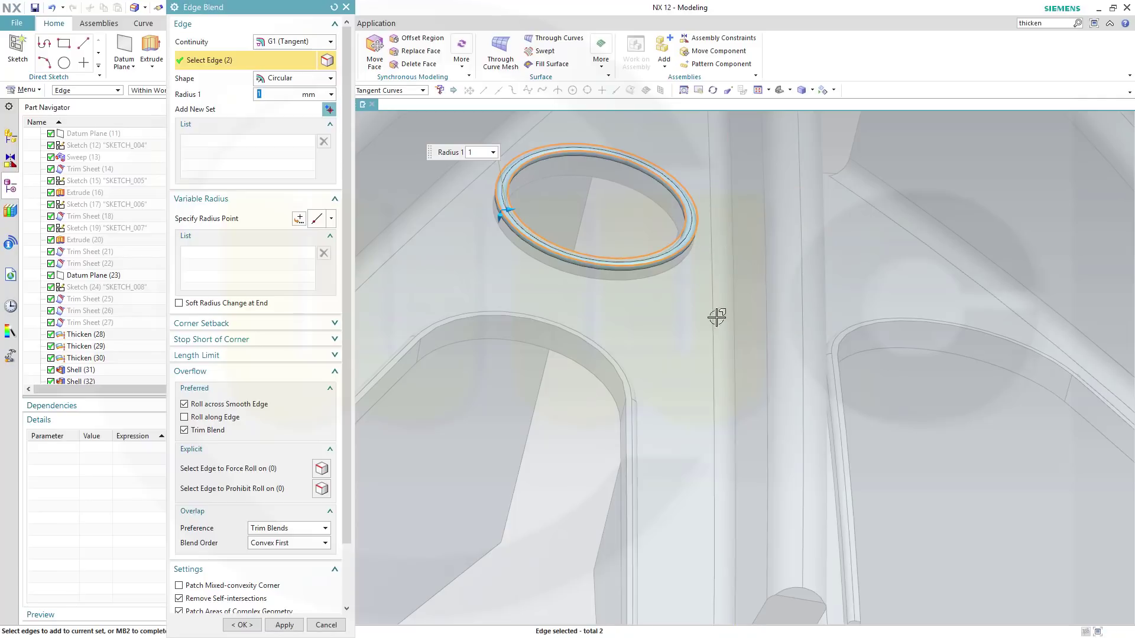
click(284, 625)
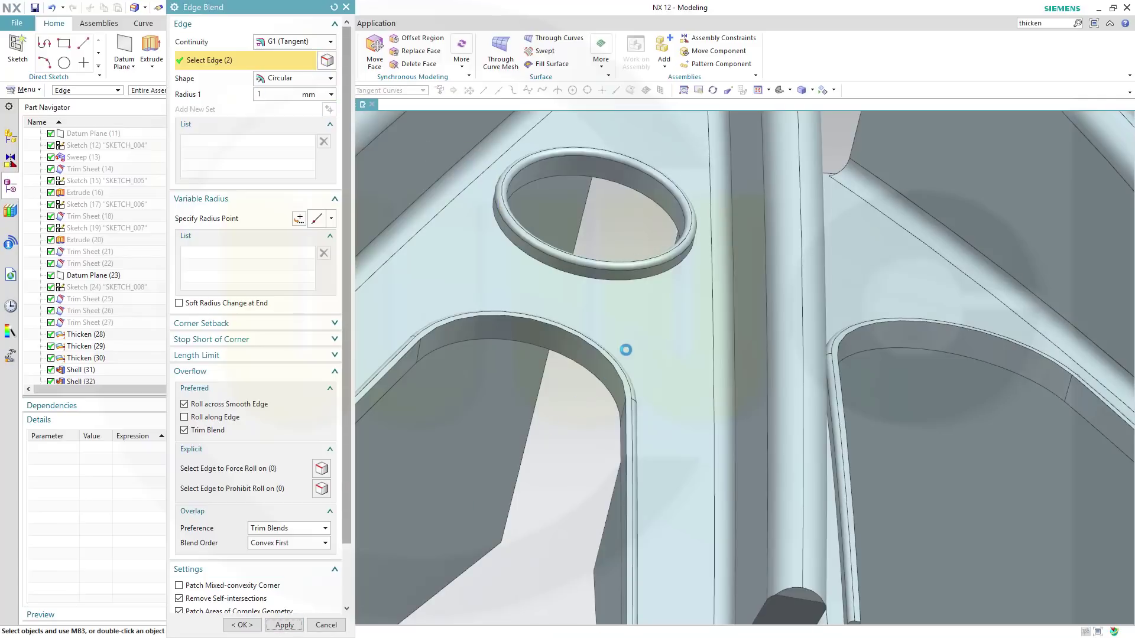
Blend the outer base edge where the hole collar meets the spoke web with a 1 mm radius
click(674, 265)
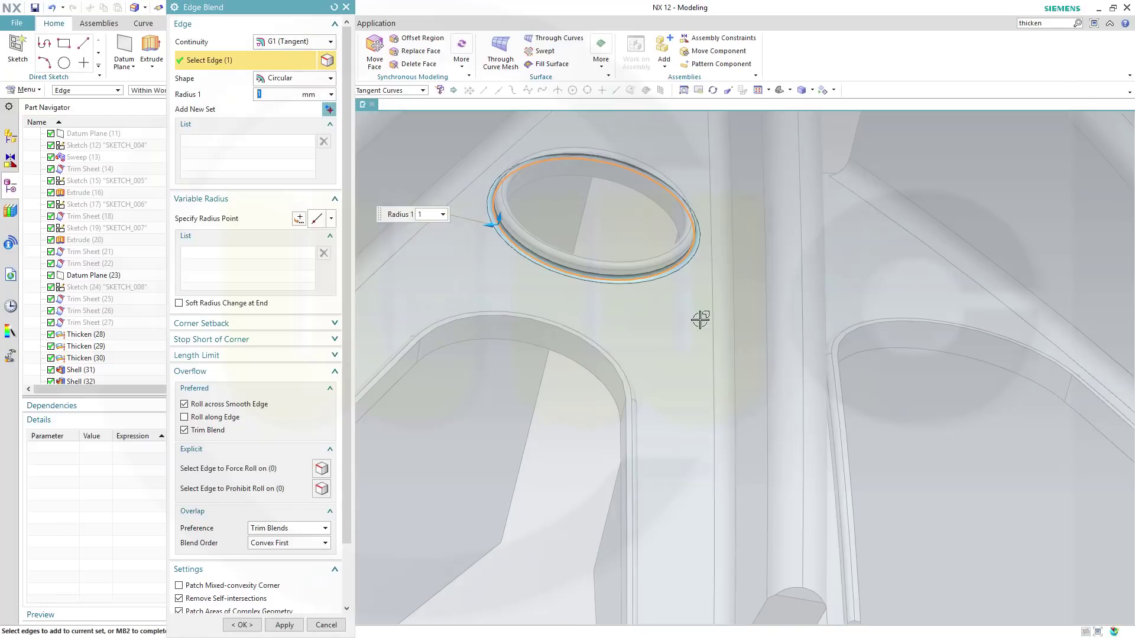
click(285, 625)
scroll(686, 455, down, 2)
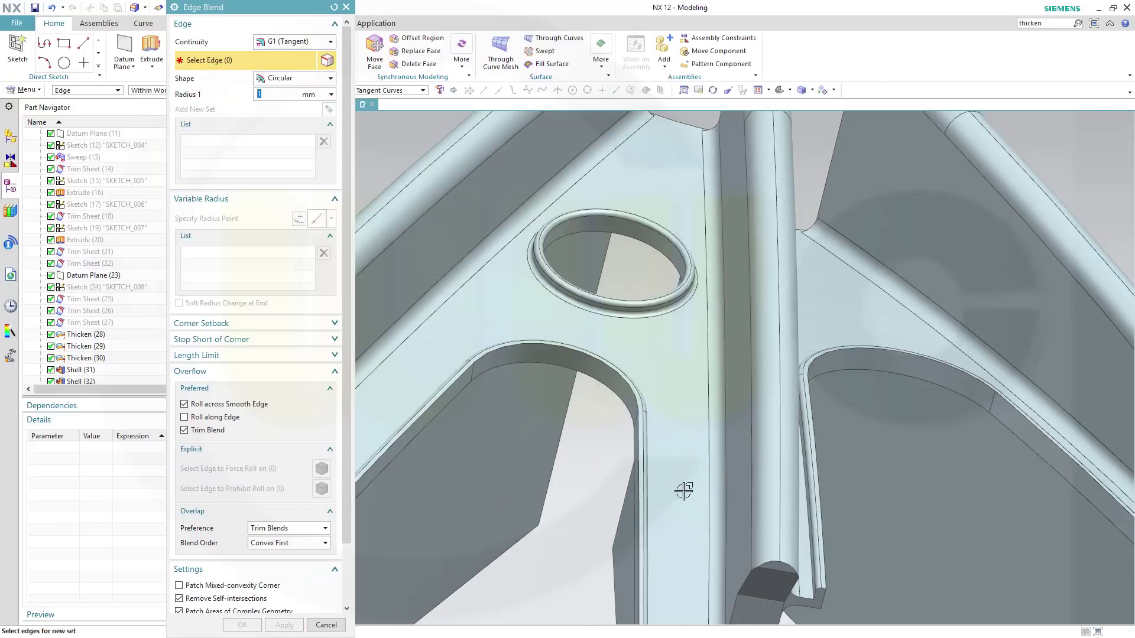
Blend the edges where both spoke cutout flanges meet the webs with a 1 mm radius
middle_drag(677, 431, 650, 449)
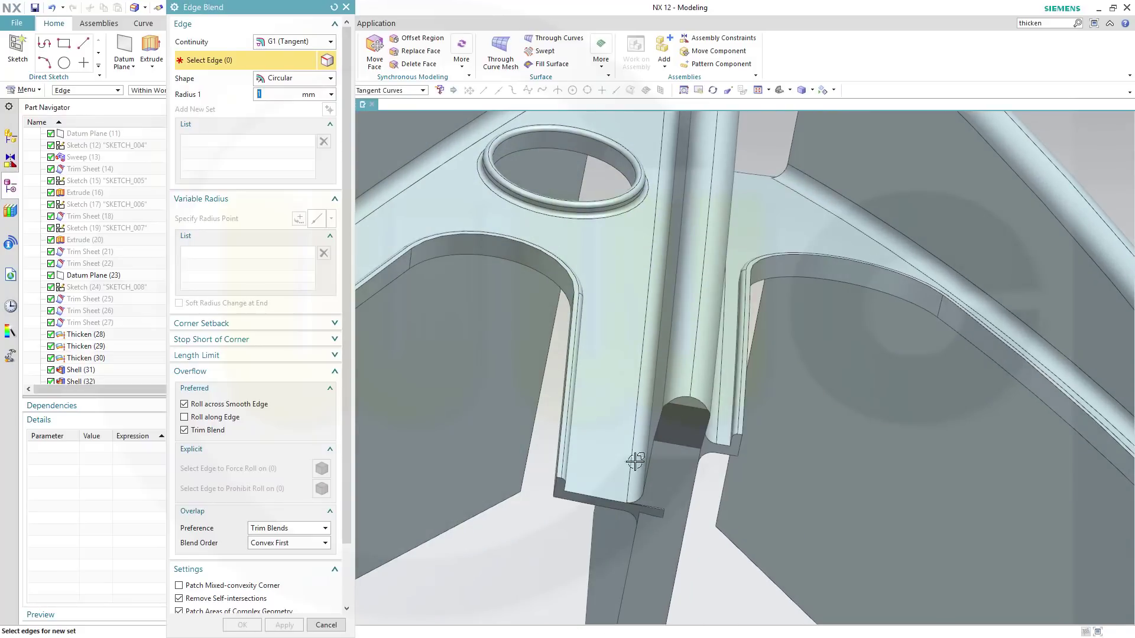
scroll(570, 497, up, 2)
mouse_move(882, 465)
middle_down()
mouse_move(892, 469)
mouse_move(881, 469)
middle_up()
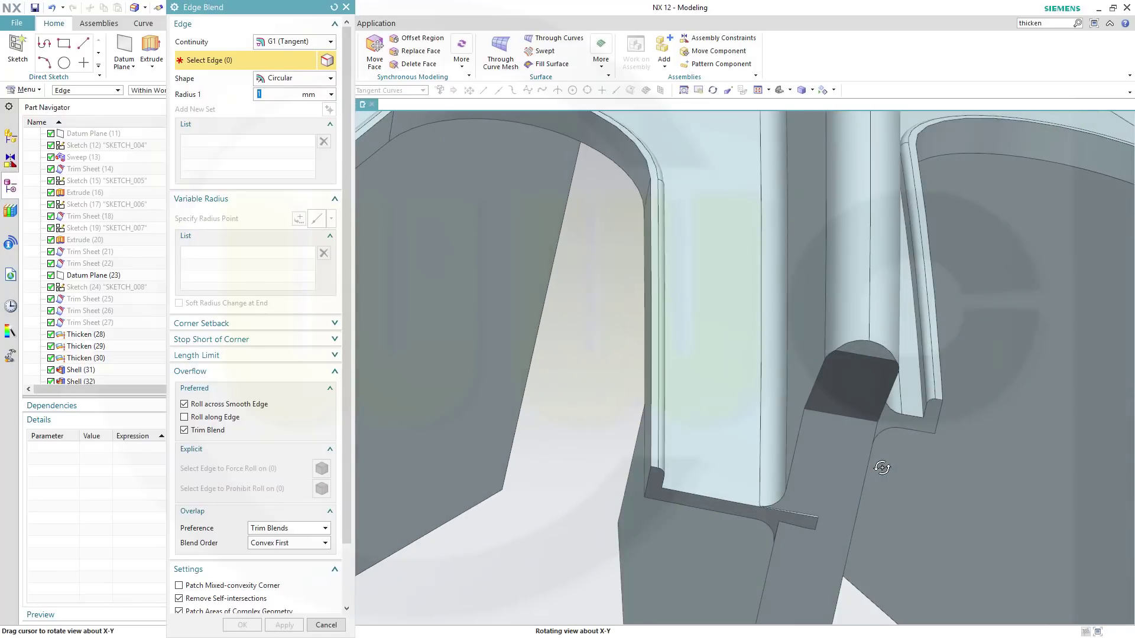
click(918, 406)
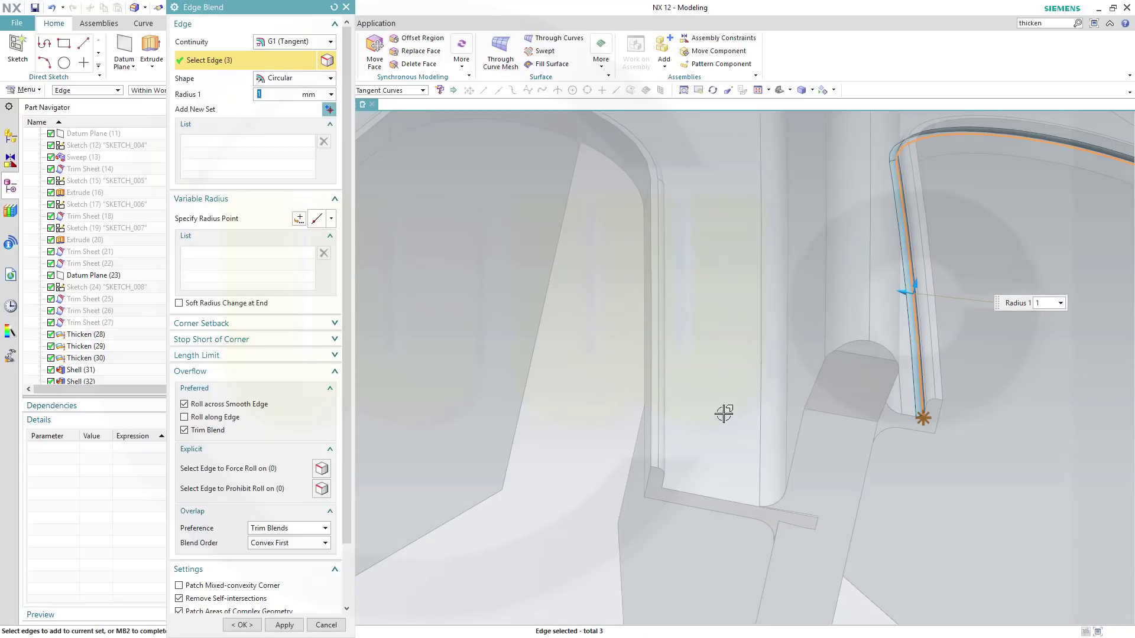
middle_drag(691, 438, 957, 557)
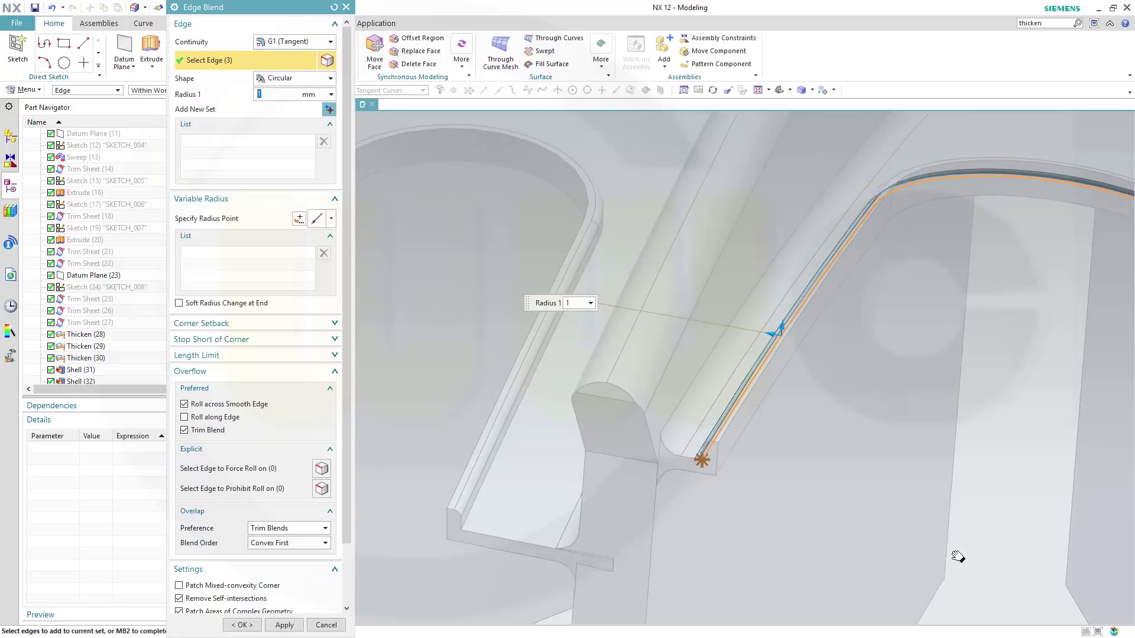
shift+middle_drag(571, 495, 599, 496)
click(519, 463)
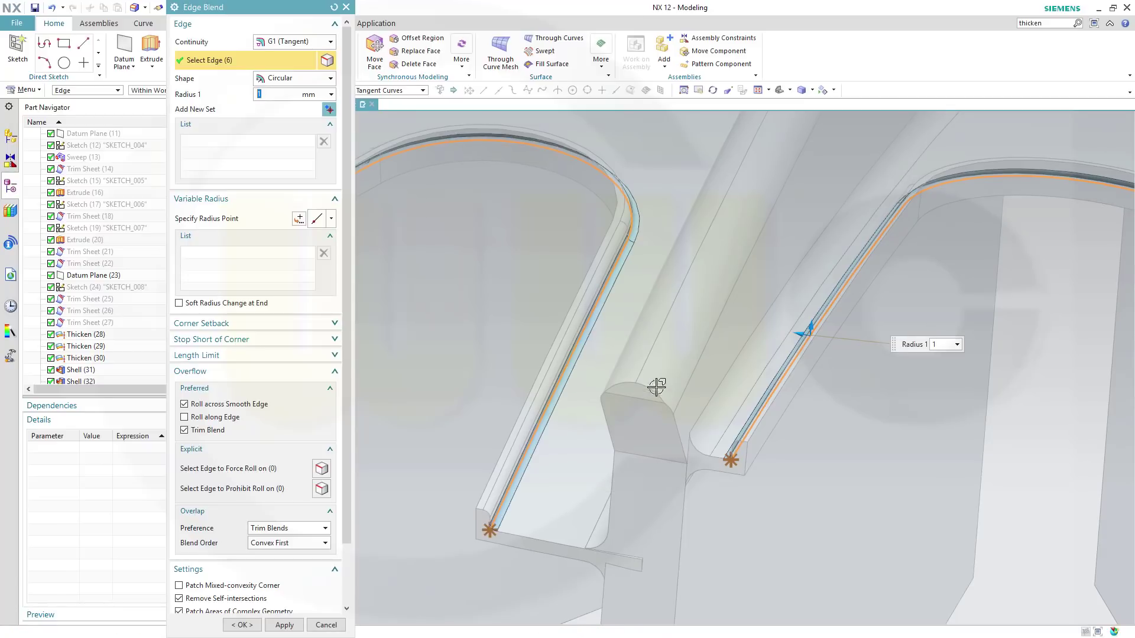
click(285, 625)
Blend the cutout-side top edges of both spoke cutout flanges with a 1 mm radius
middle_drag(828, 499, 858, 487)
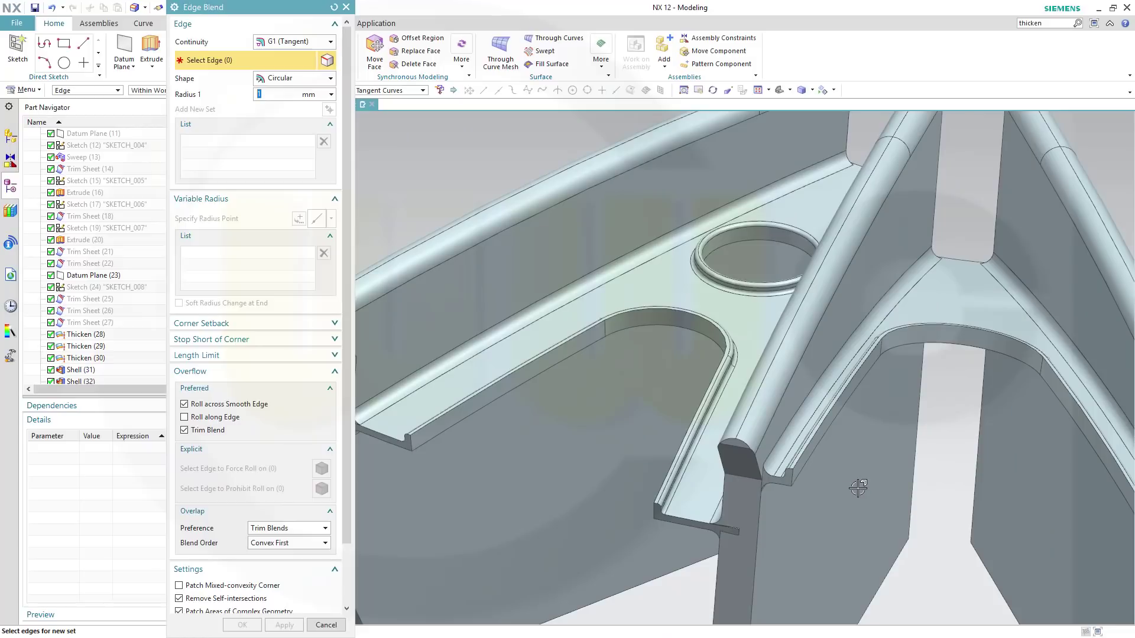
click(811, 453)
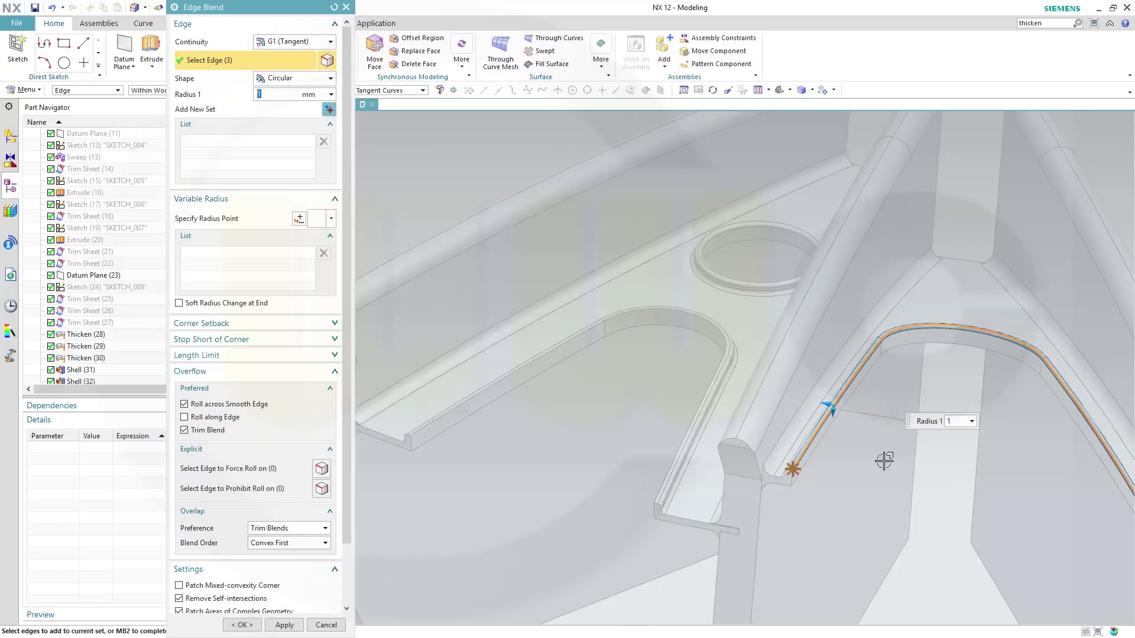
click(426, 426)
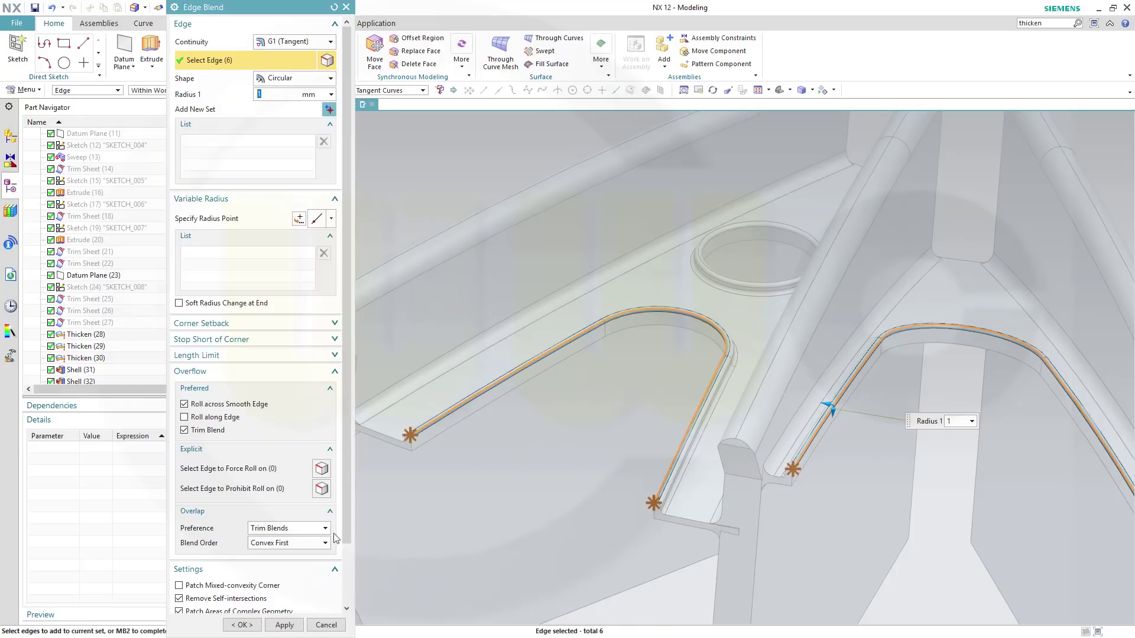
click(284, 625)
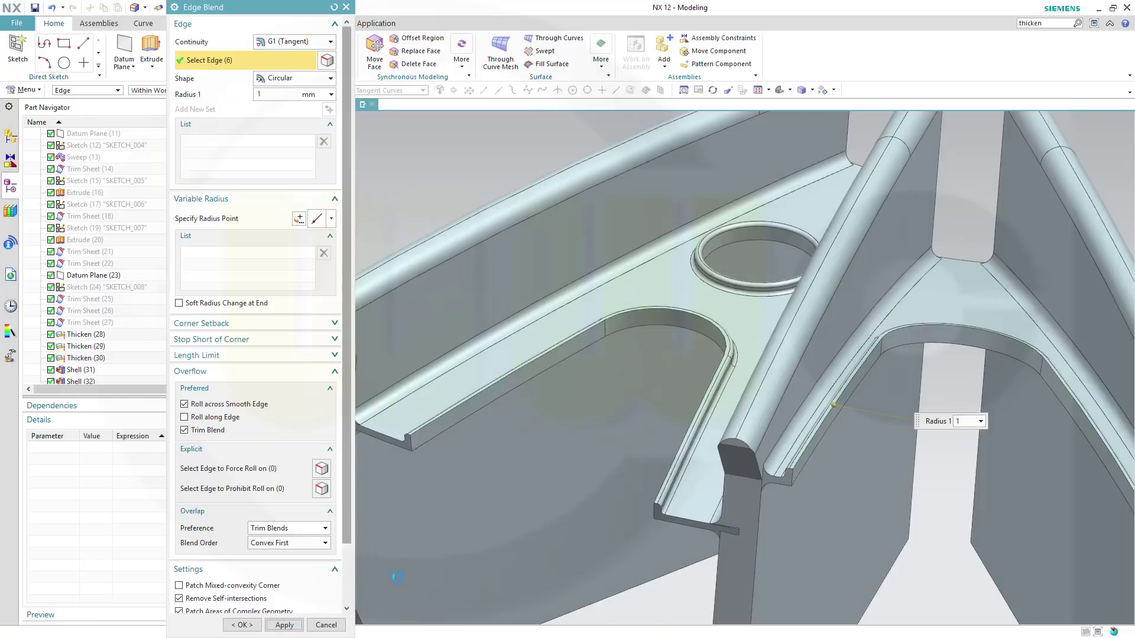
Blend the lower edges of both spoke cutout walls with a 1 mm radius
click(445, 436)
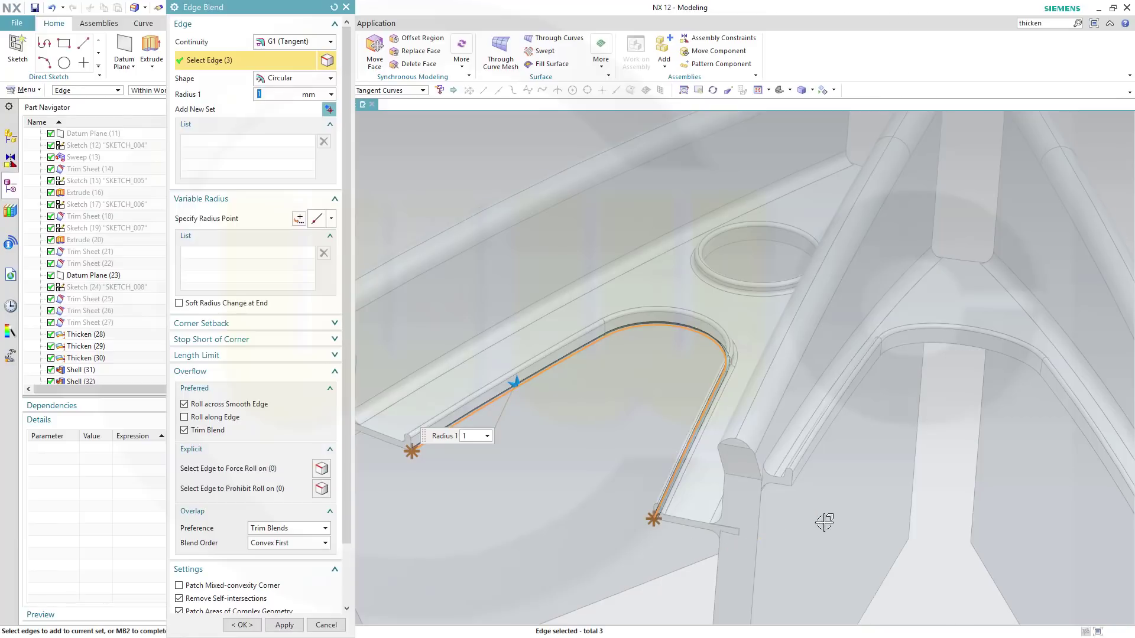
click(805, 476)
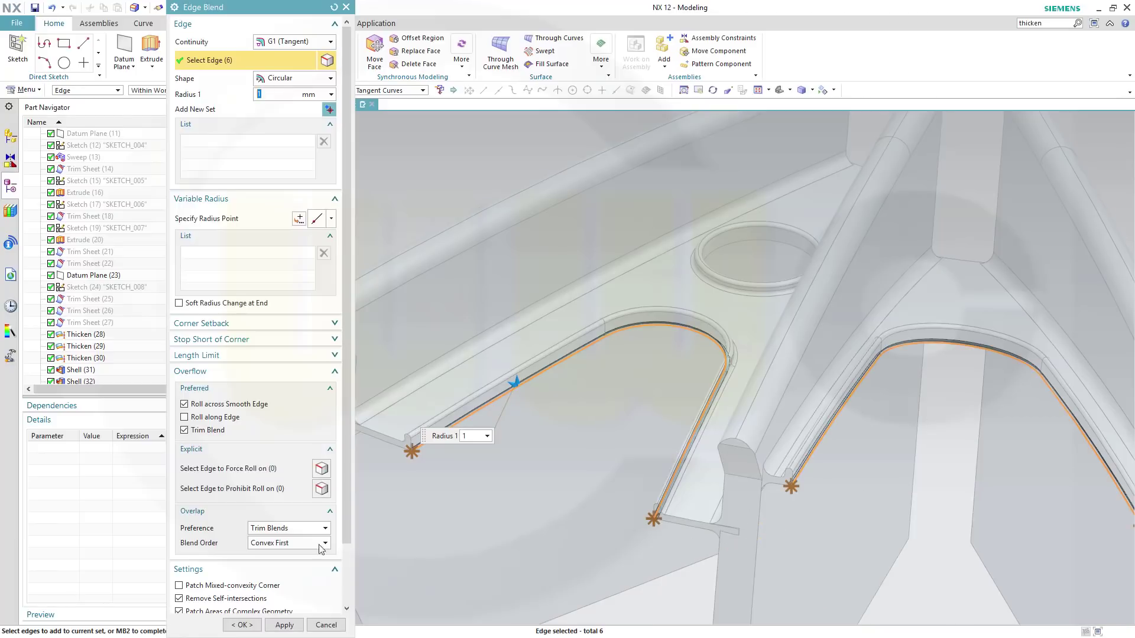
click(284, 625)
Blend the hole's edge on the underside of the web with a 1 mm radius and finish blending
middle_drag(816, 501, 807, 451)
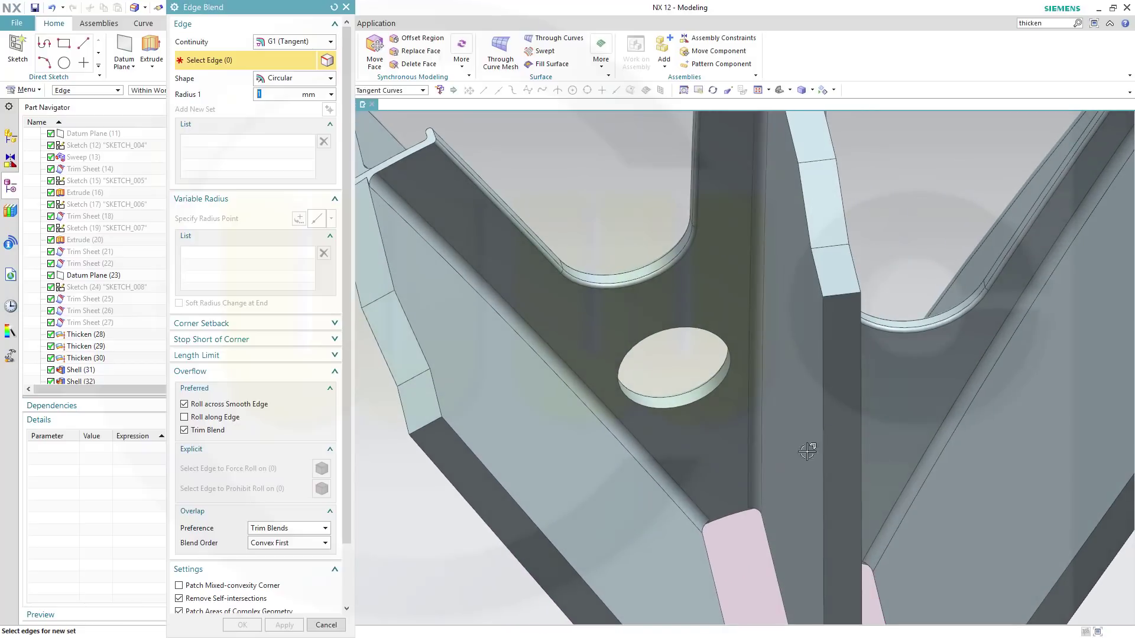
click(676, 418)
click(284, 625)
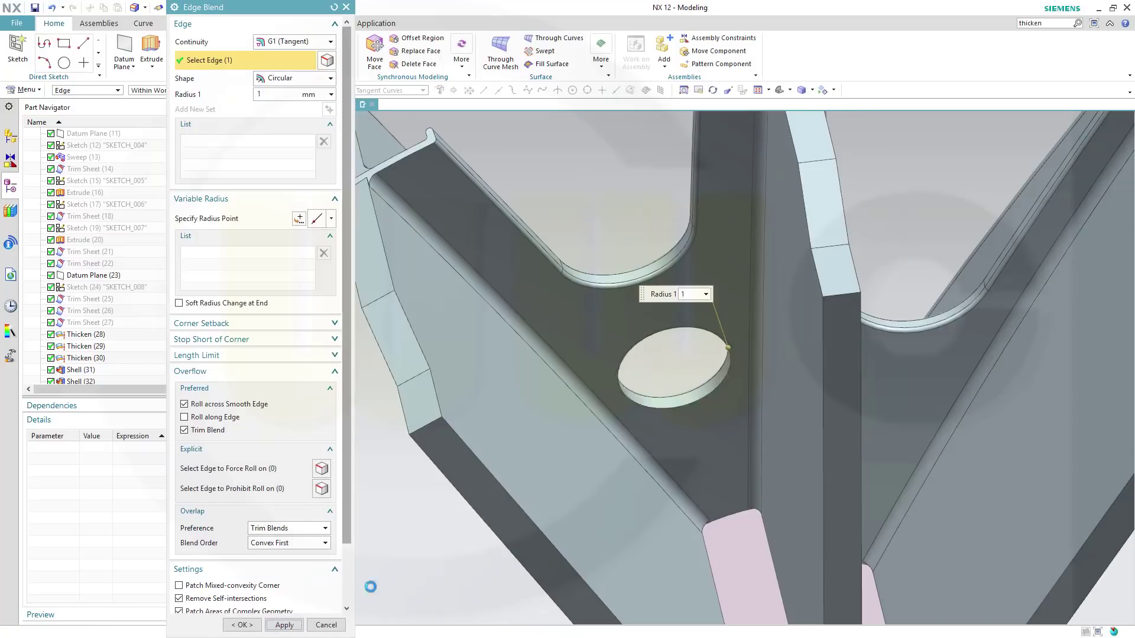
middle_drag(631, 418, 630, 505)
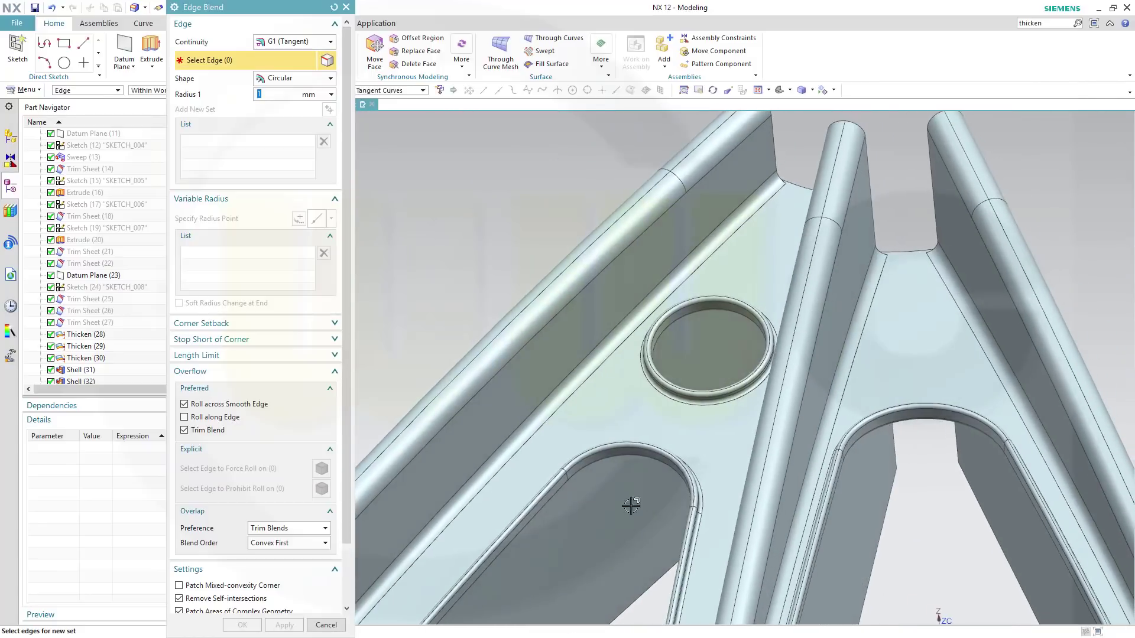
click(327, 625)
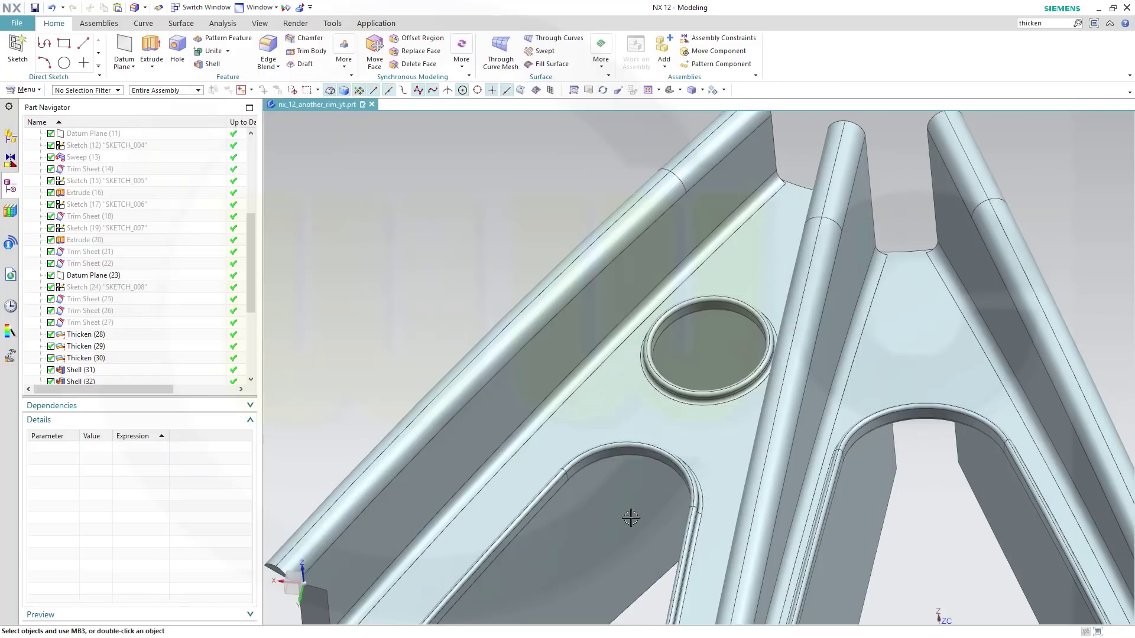
Start a circular Pattern Geometry of the spoke body with its rotation axis along Z through the wheel centre
middle_drag(717, 471, 736, 400)
middle_drag(886, 317, 559, 295)
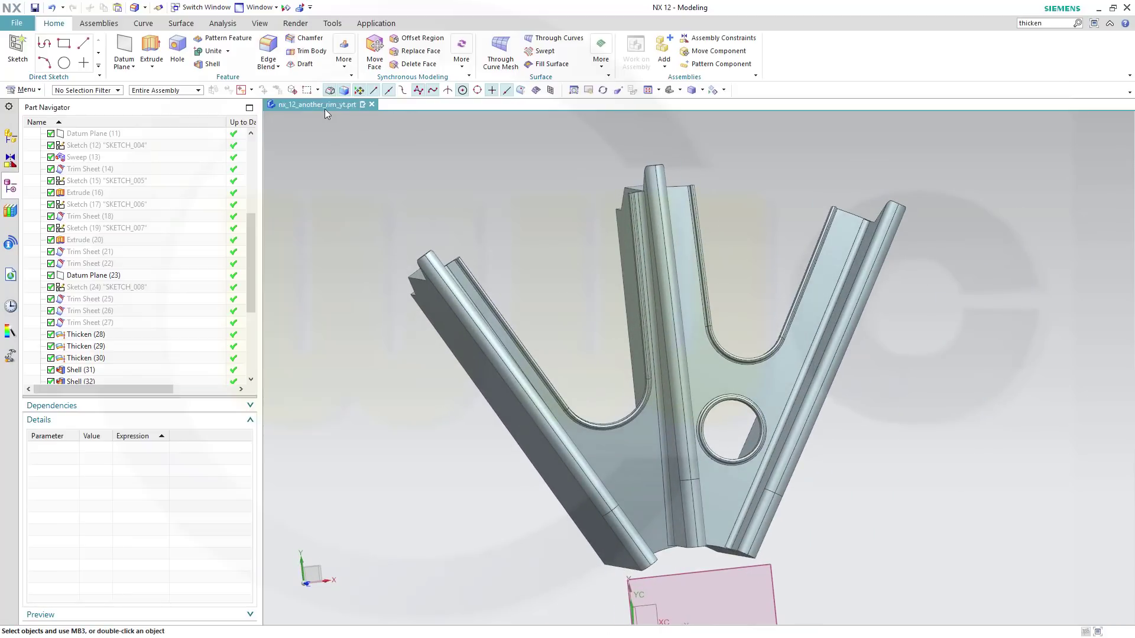
click(345, 62)
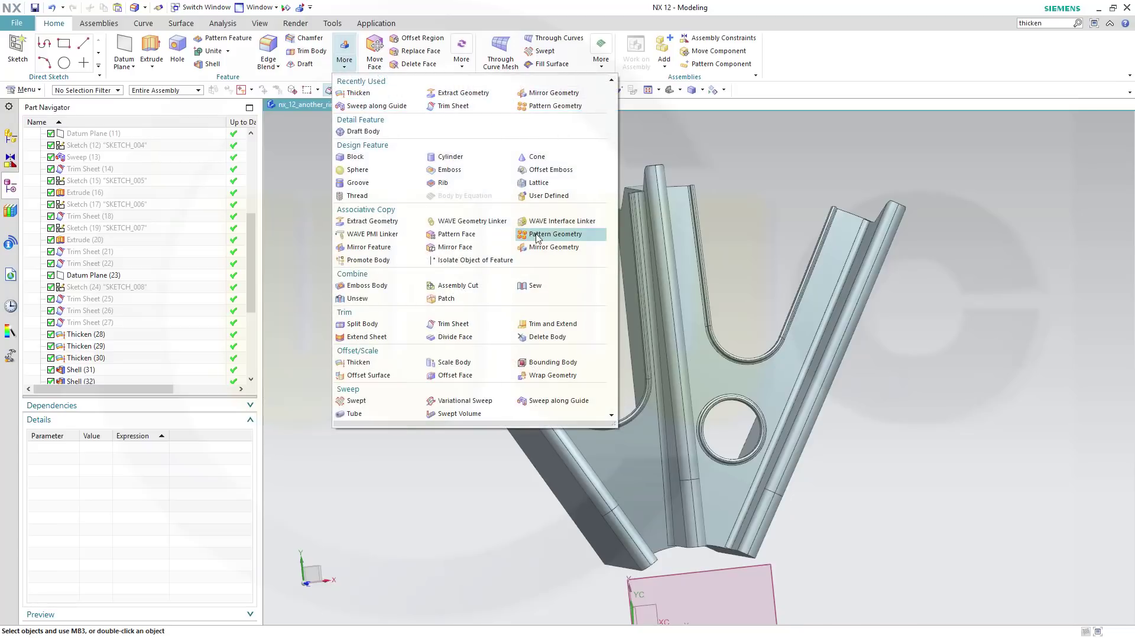
click(555, 234)
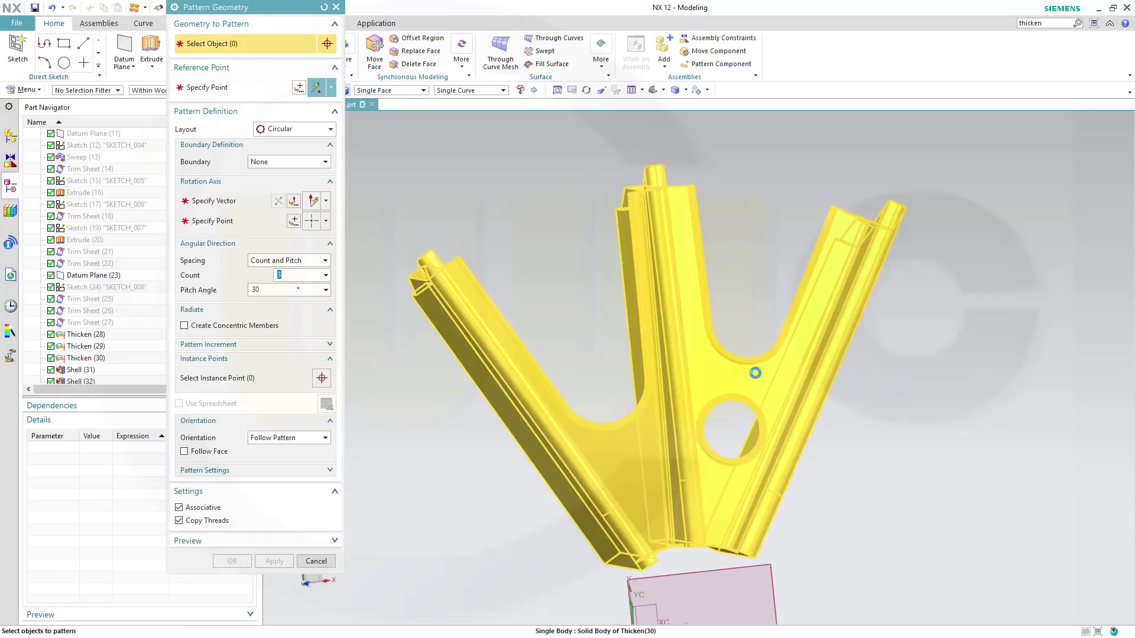
click(755, 373)
click(220, 202)
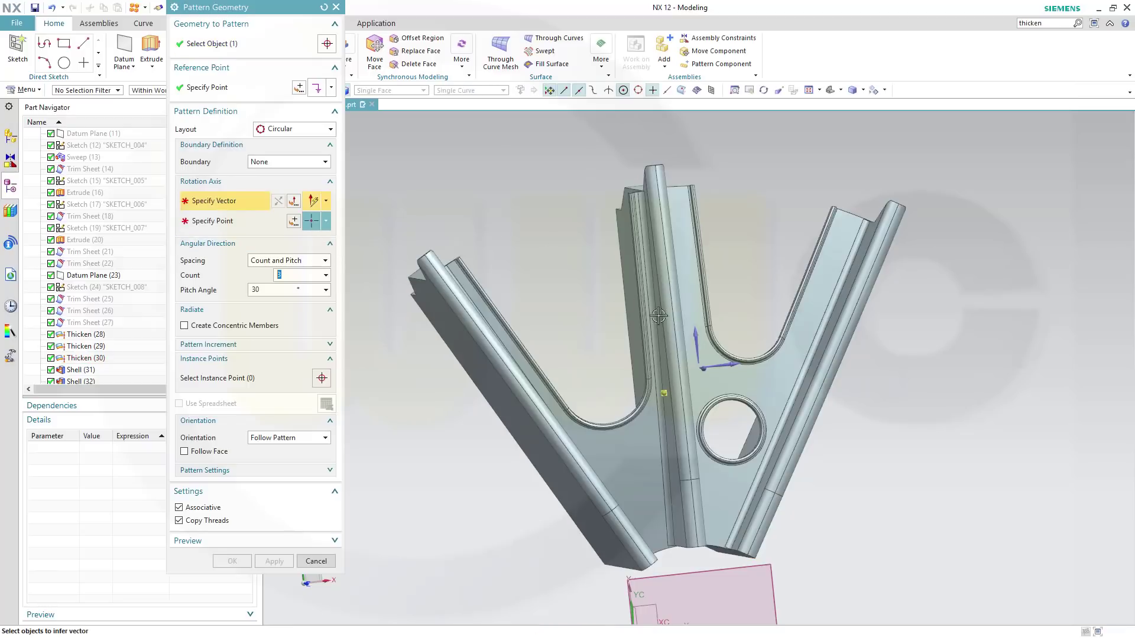
click(704, 370)
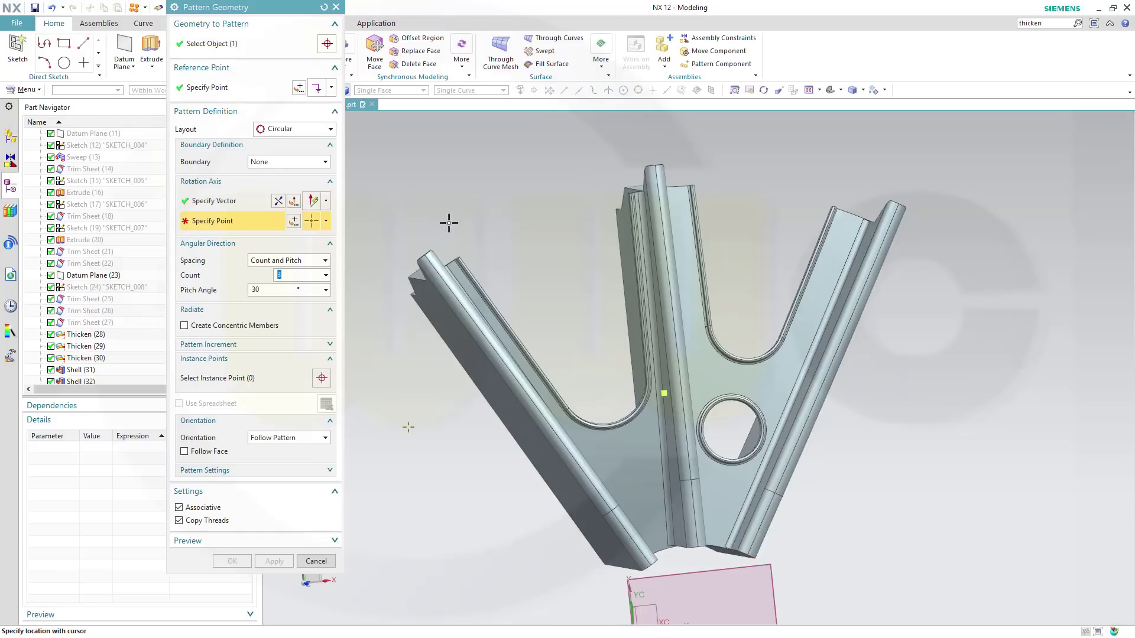
click(295, 224)
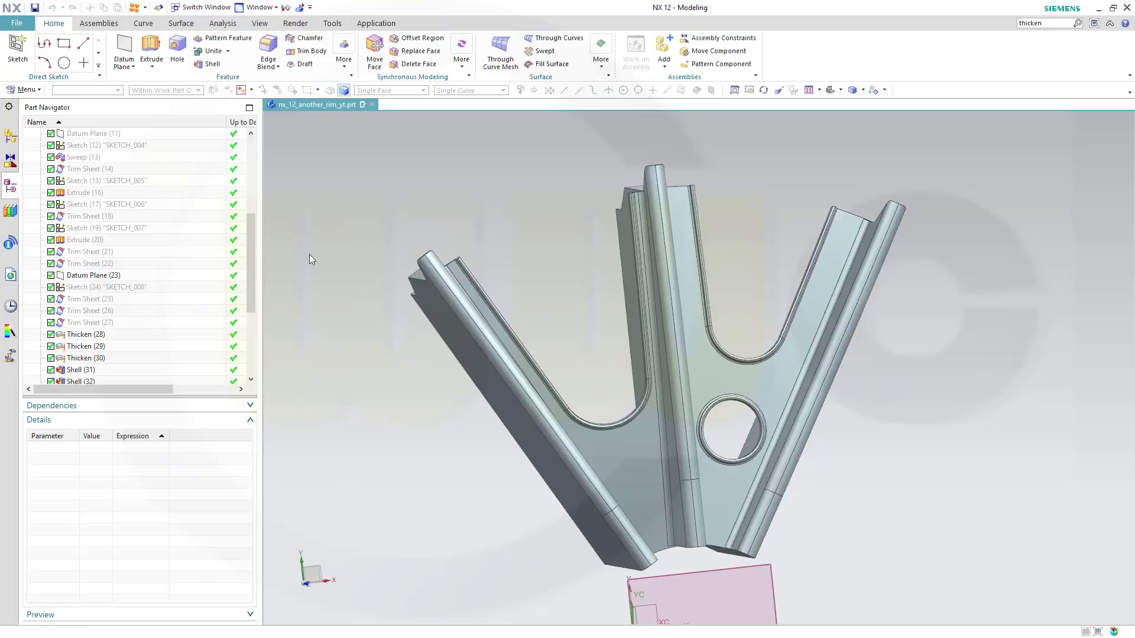
click(273, 232)
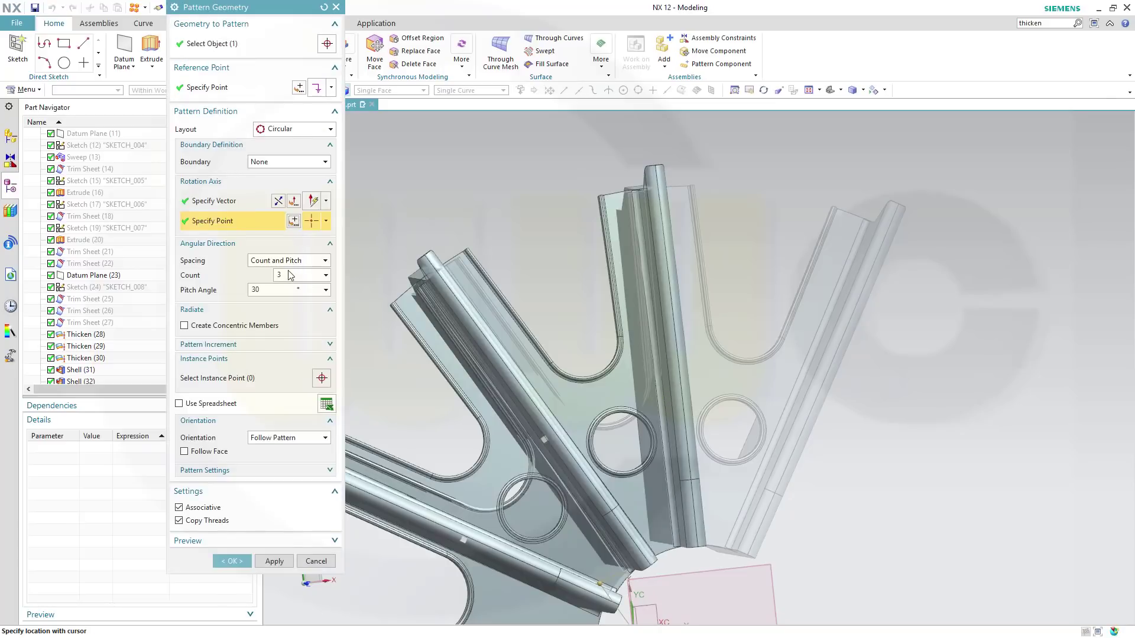
Set the pattern spacing to Count and Span with a count of 6 over 360°, and create the pattern
click(325, 261)
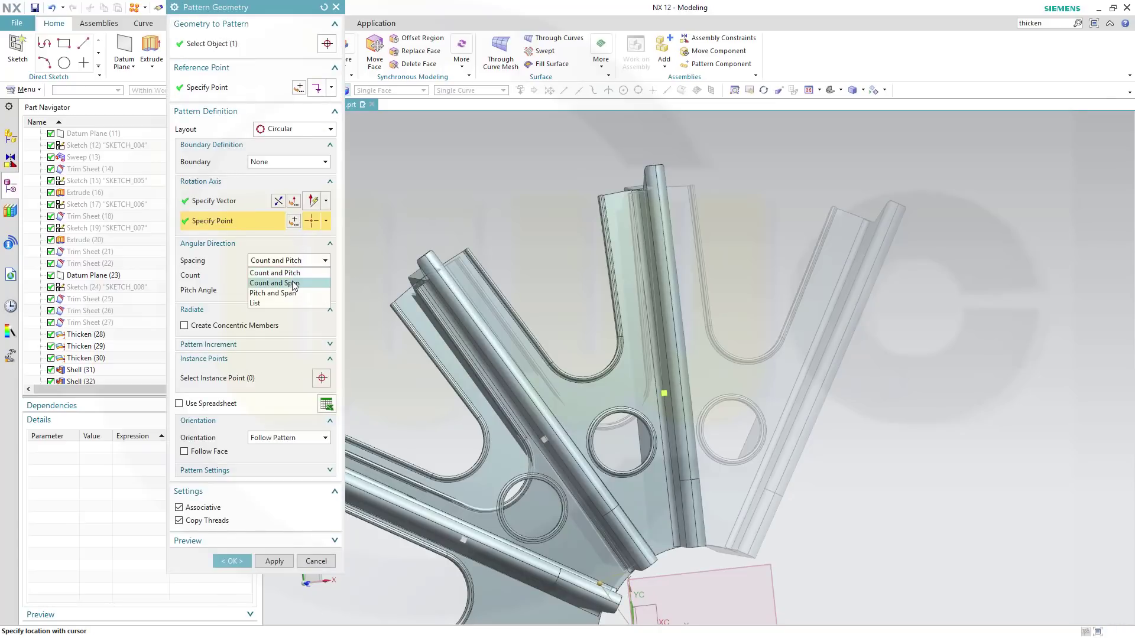
click(293, 284)
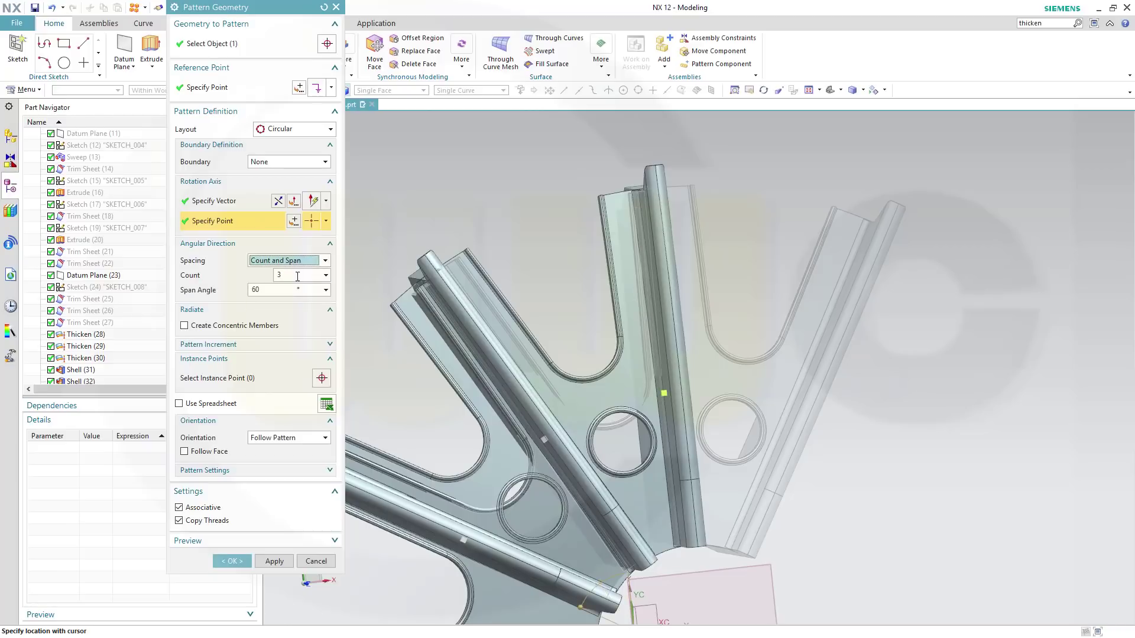
double_click(258, 289)
text(360)
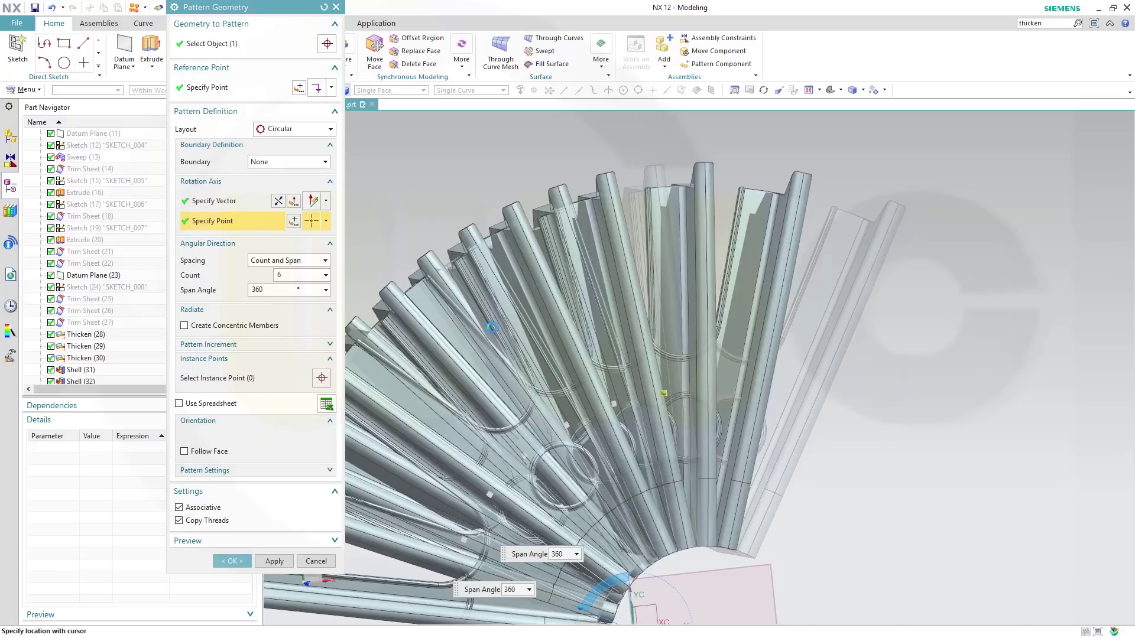
key(Tab)
scroll(780, 490, down, 8)
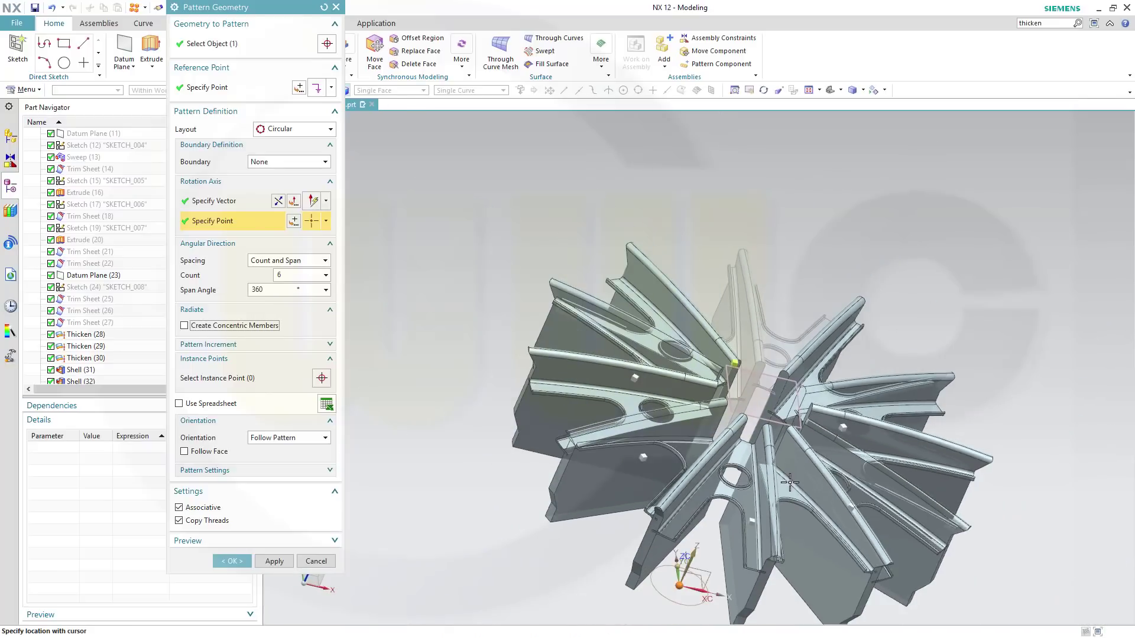
middle_drag(790, 483, 617, 489)
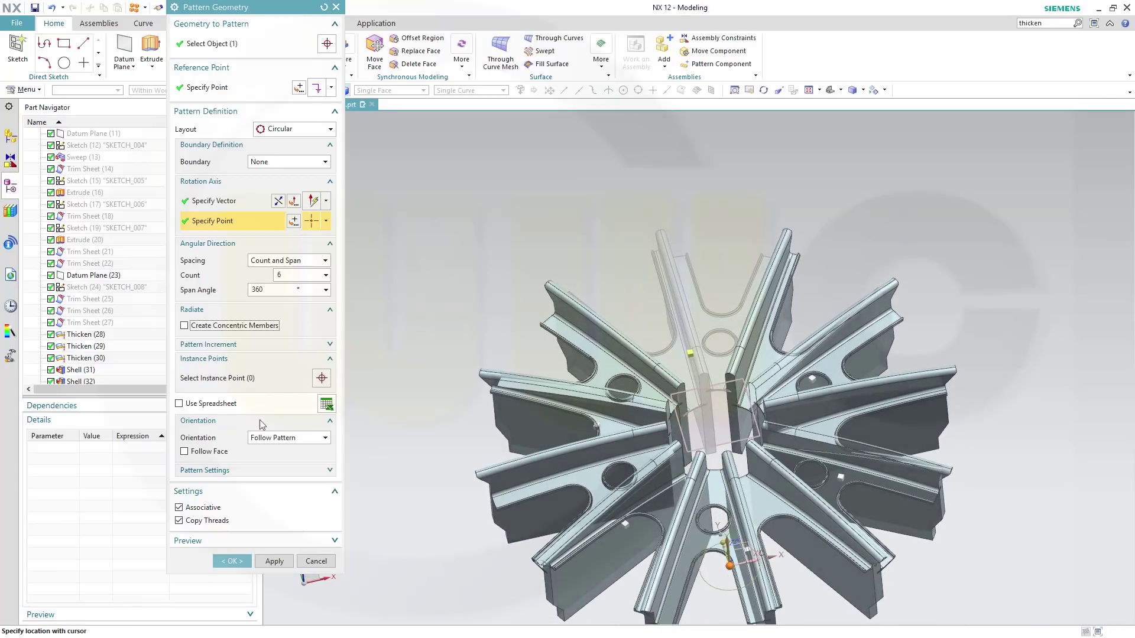
click(232, 562)
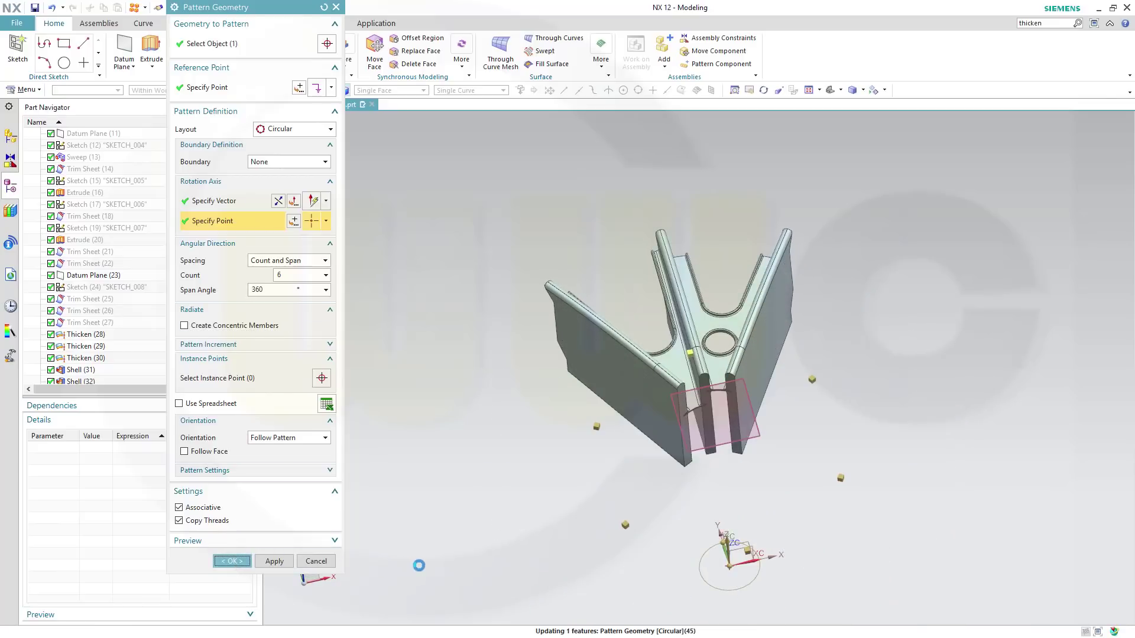
Hide the datum plane still displayed at the centre of the patterned spokes
middle_drag(488, 551, 668, 467)
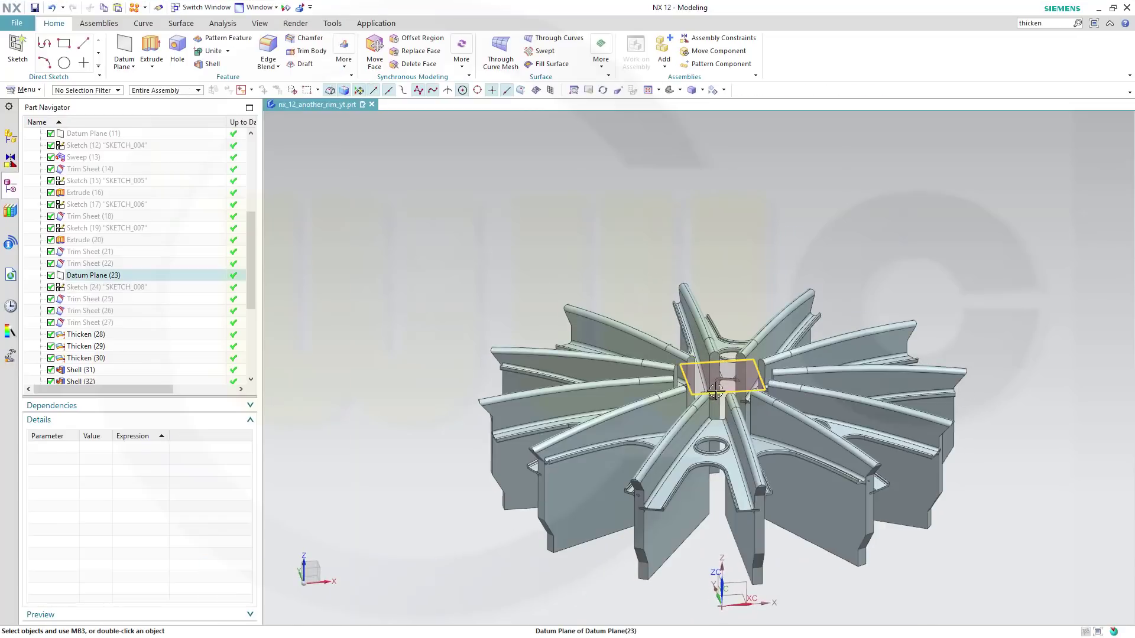
right_click(715, 391)
click(745, 102)
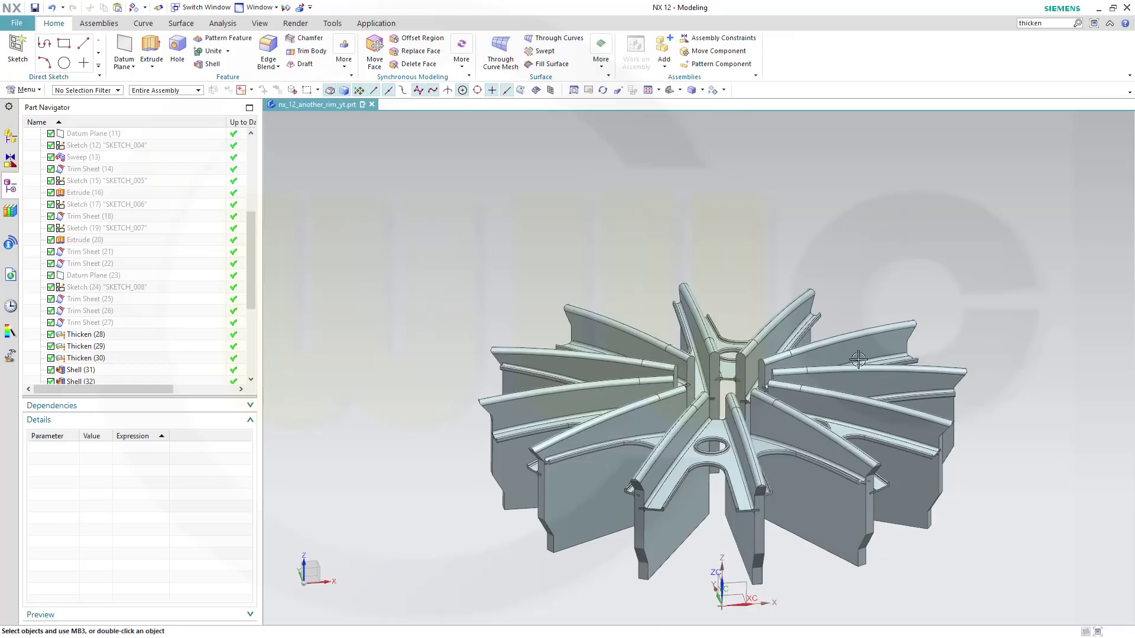
Show the hidden revolved rim sheet body around the spokes again
mouse_move(858, 359)
middle_down()
mouse_move(858, 420)
mouse_move(852, 369)
middle_up()
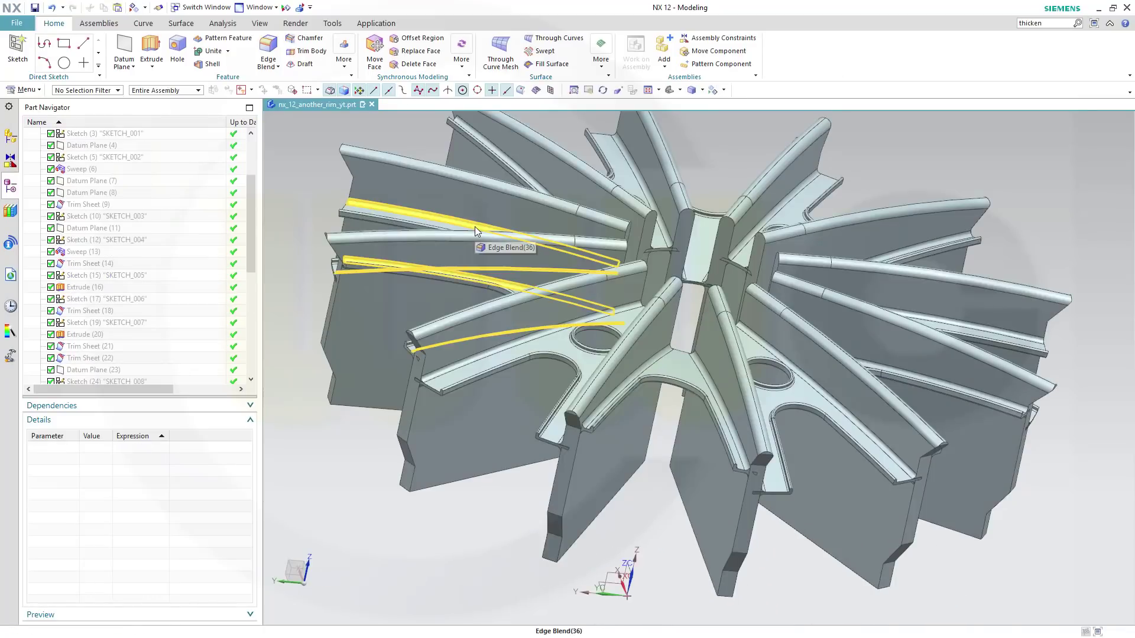
middle_drag(834, 508, 793, 535)
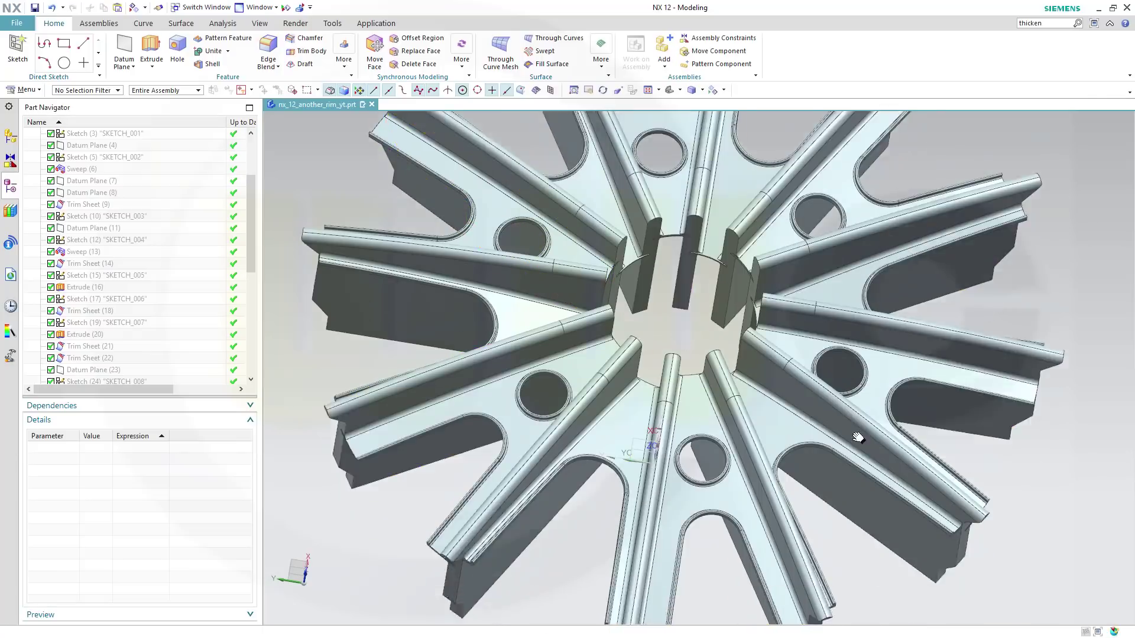
shift+middle_drag(858, 437, 869, 391)
middle_drag(777, 349, 785, 368)
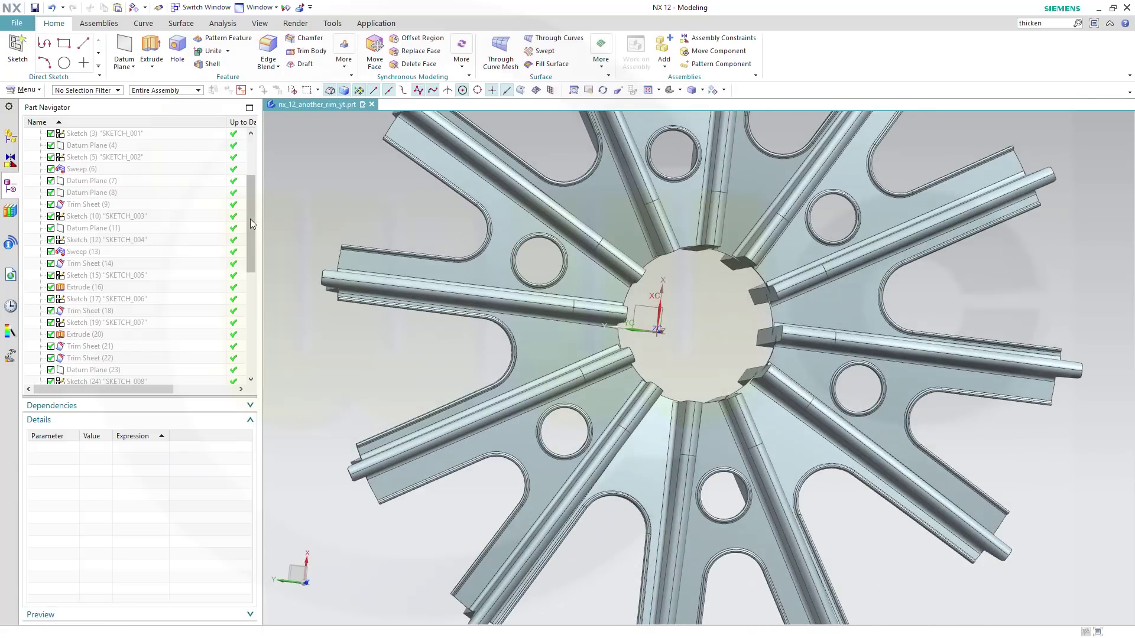
drag(250, 219, 263, 134)
click(714, 90)
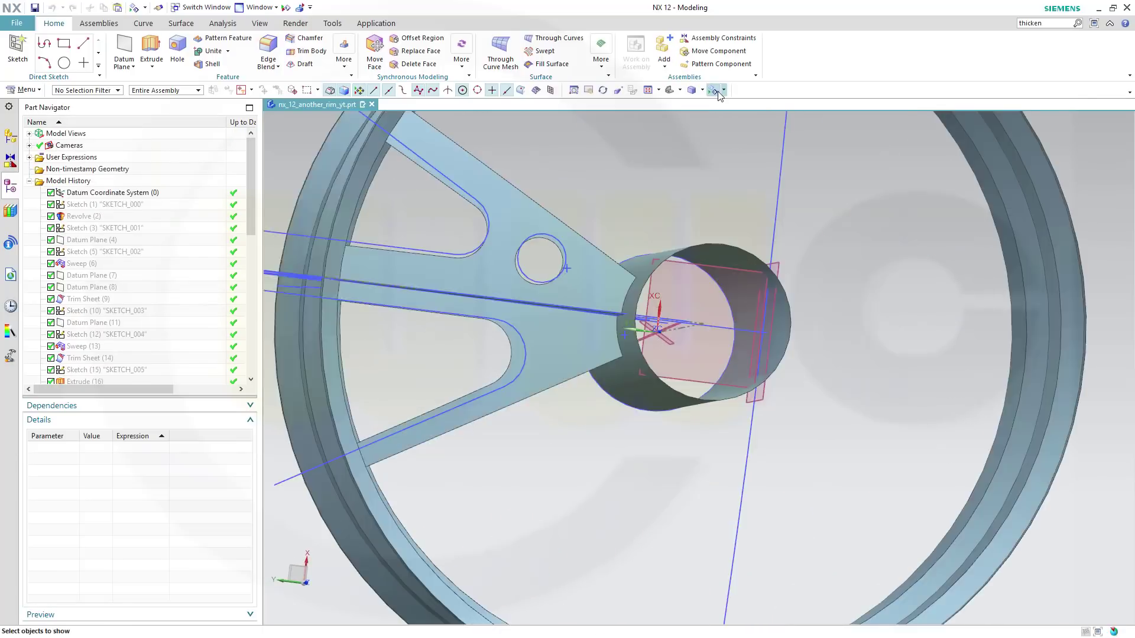
click(1018, 278)
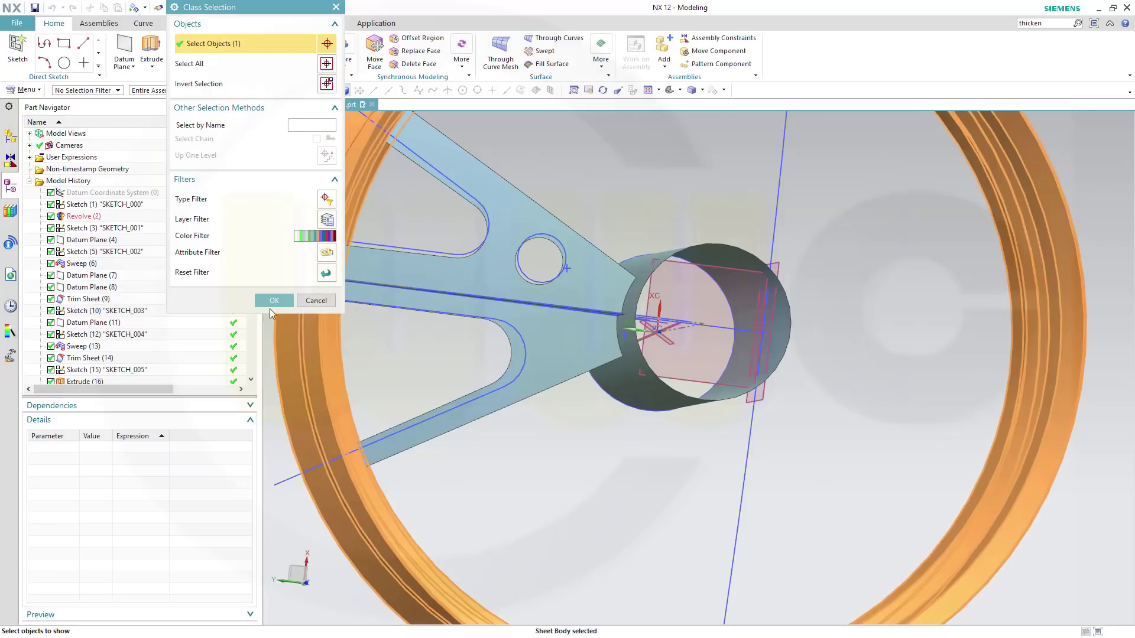
click(275, 301)
Thicken all nine faces of the revolved rim sheet with offsets of 5 mm and -5 mm and no Boolean
middle_drag(749, 411, 699, 433)
middle_drag(691, 373, 662, 424)
middle_drag(598, 359, 414, 260)
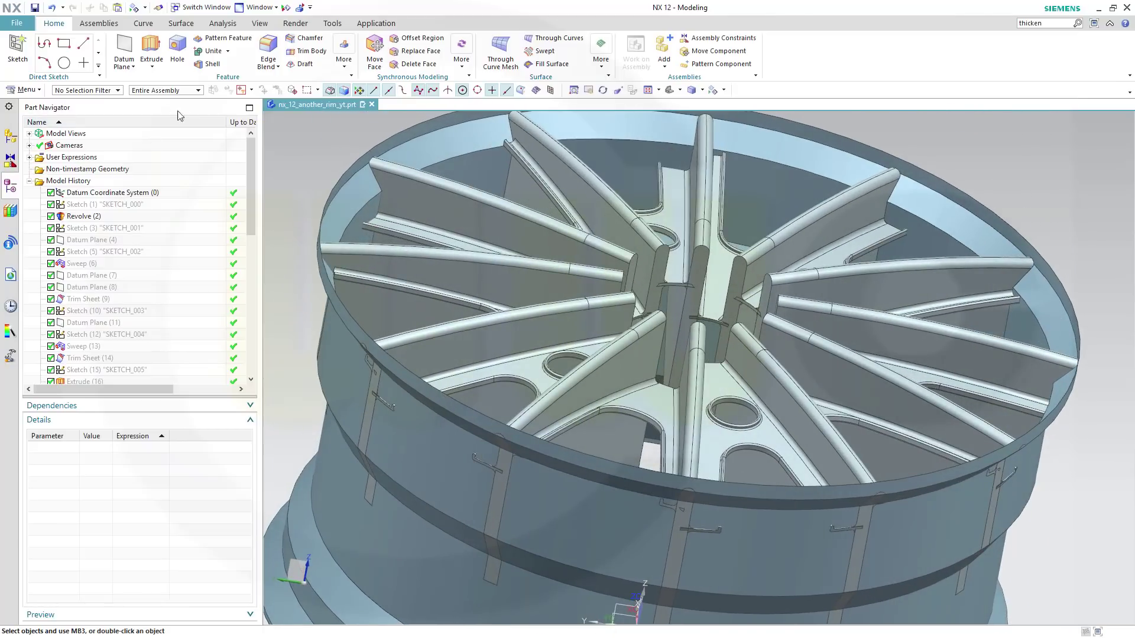
click(348, 69)
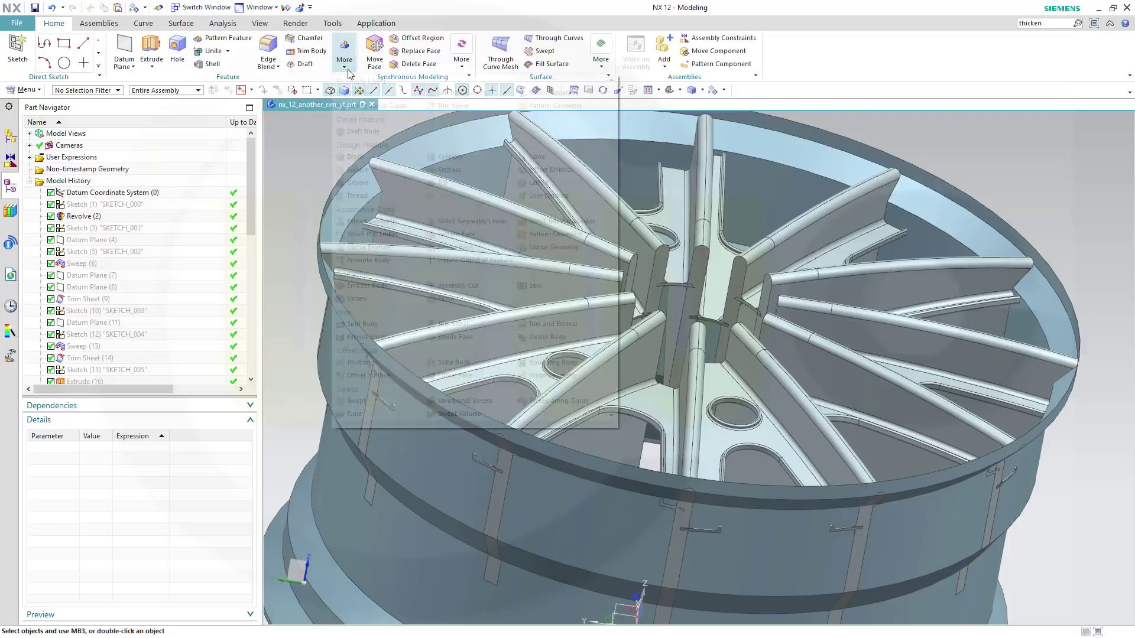
click(358, 362)
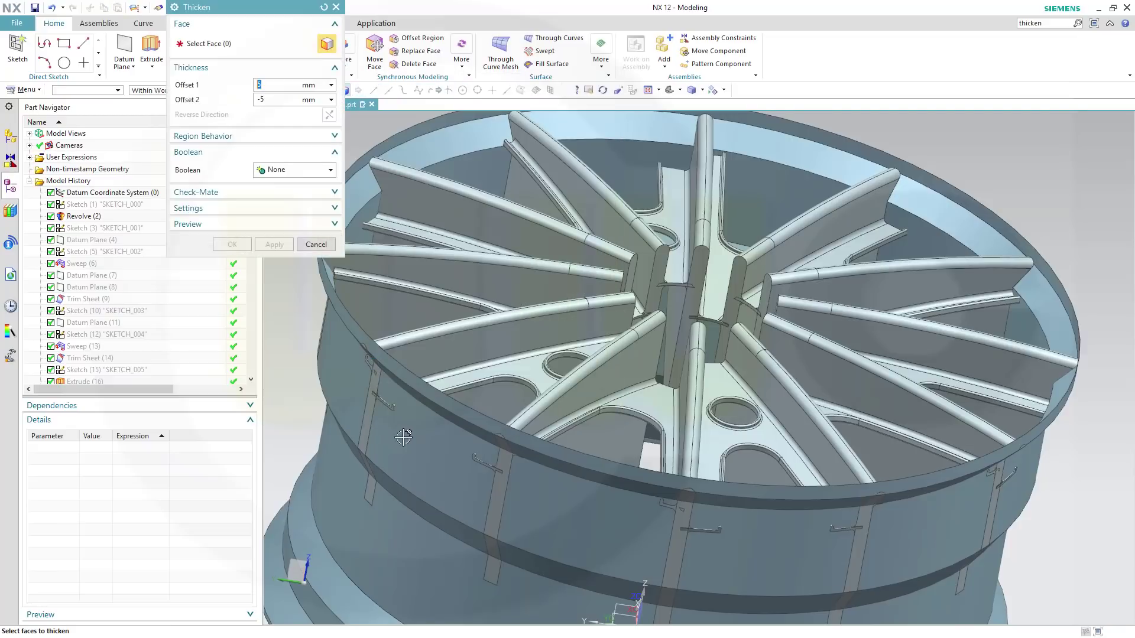
click(414, 283)
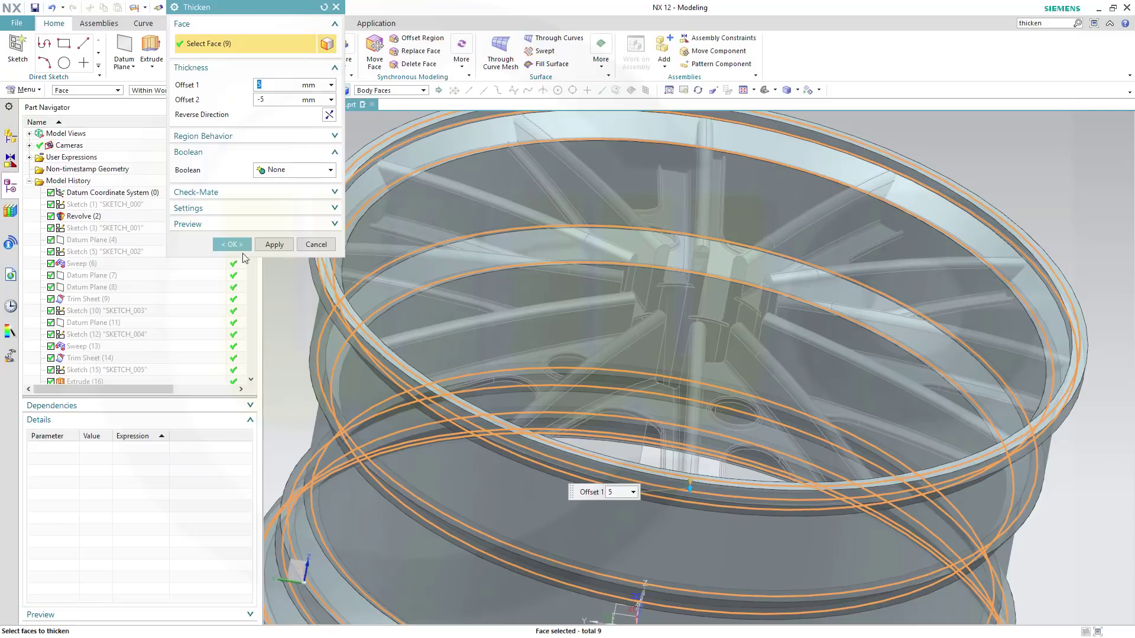
click(232, 244)
Set the second offset of the rim's Thicken feature to -3 mm
middle_drag(560, 345, 509, 360)
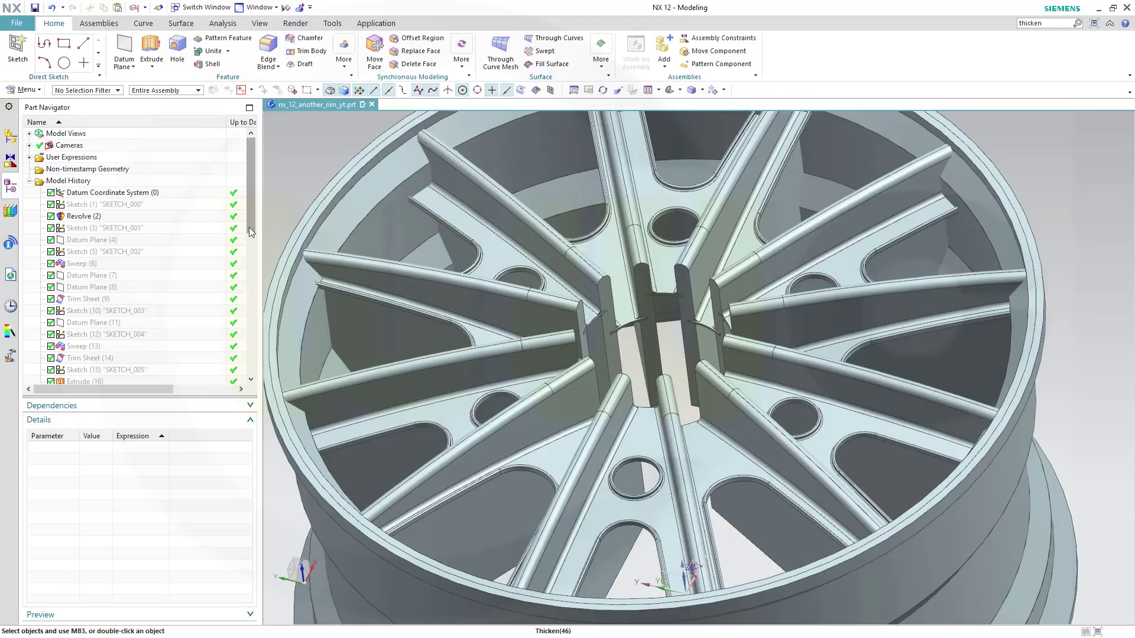
drag(251, 228, 260, 378)
click(102, 370)
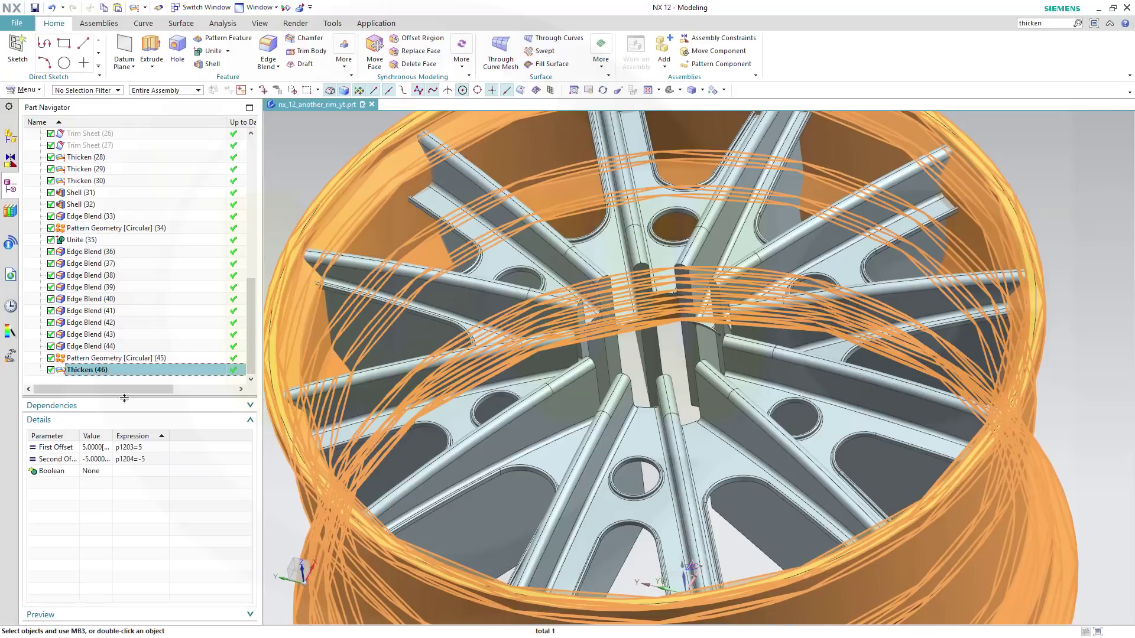
click(147, 460)
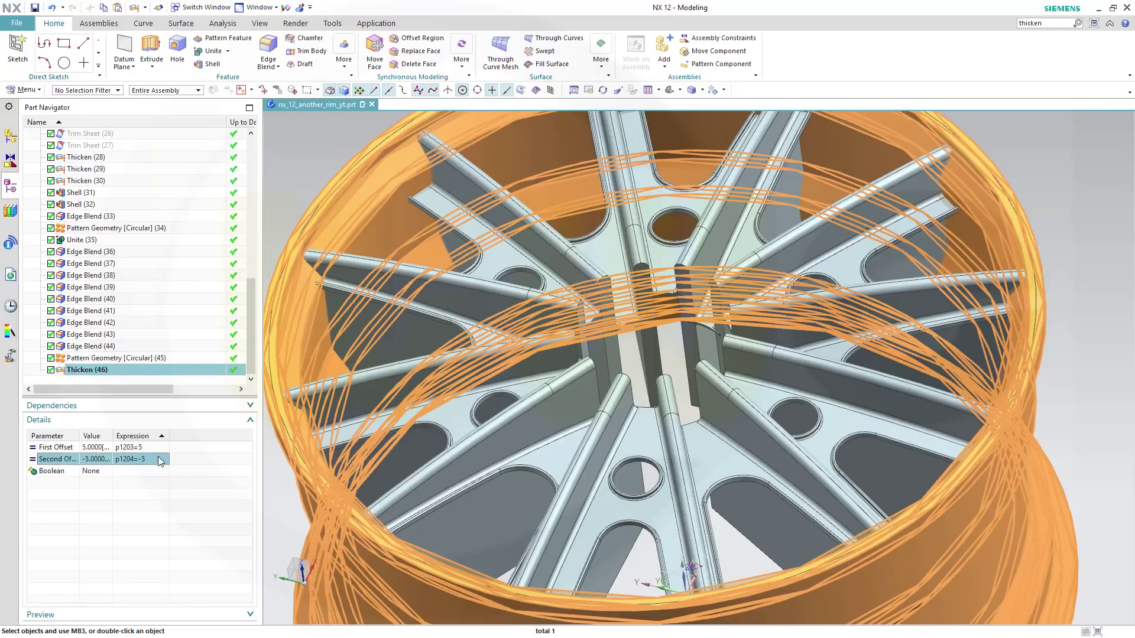
click(158, 461)
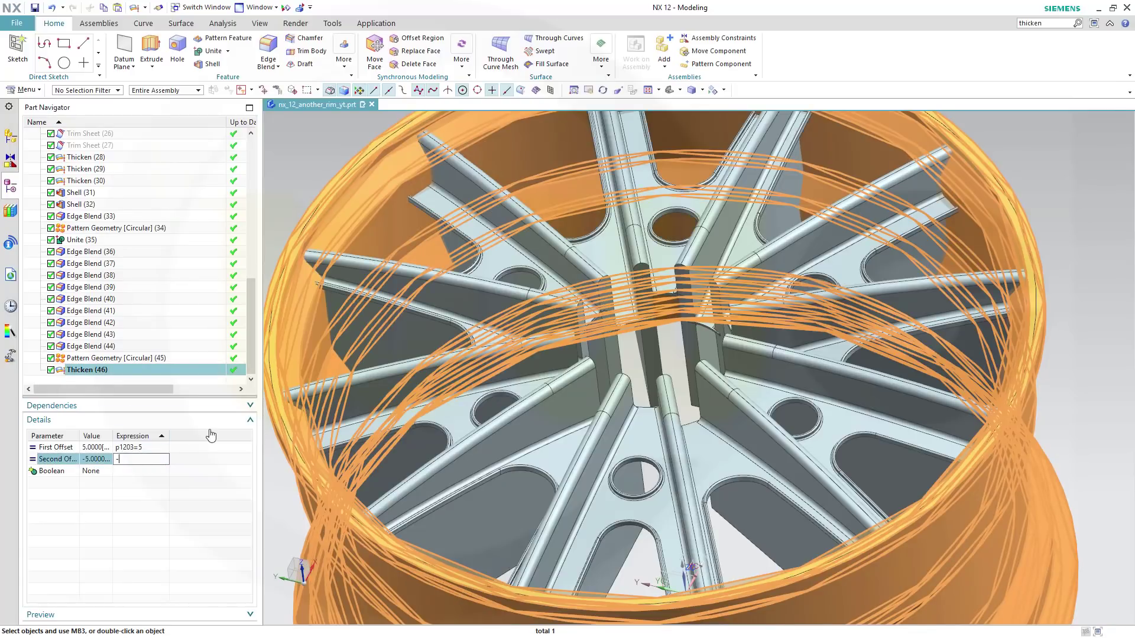
text(-3)
key(Return)
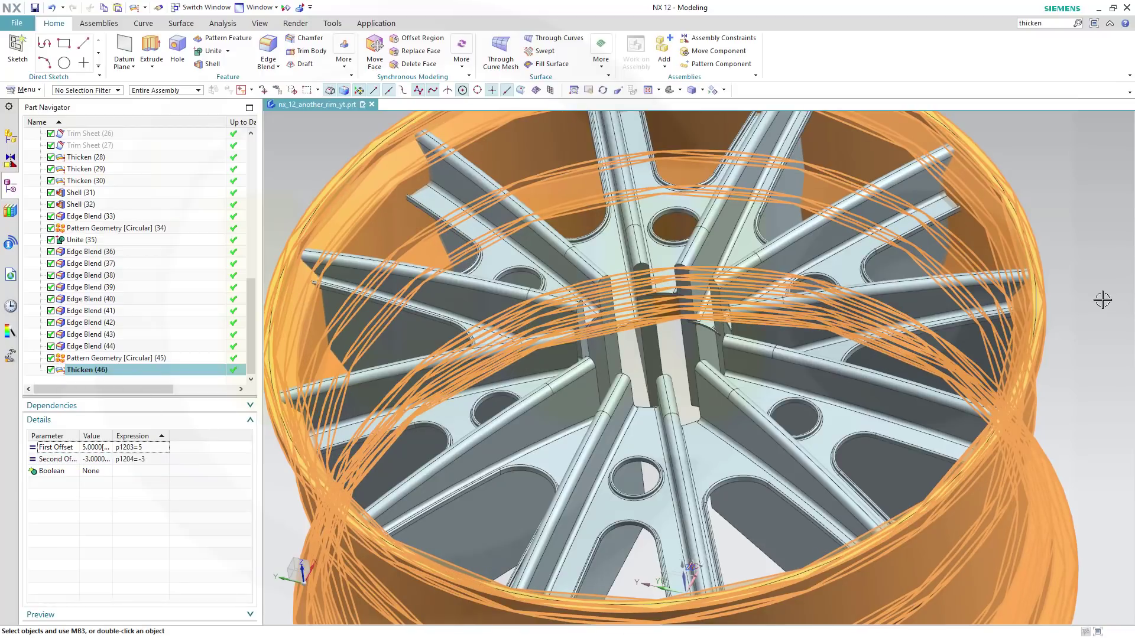
key(Escape)
Start a new sketch on the horizontal XY plane at the wheel's origin
middle_drag(426, 305, 437, 331)
scroll(532, 320, down, 2)
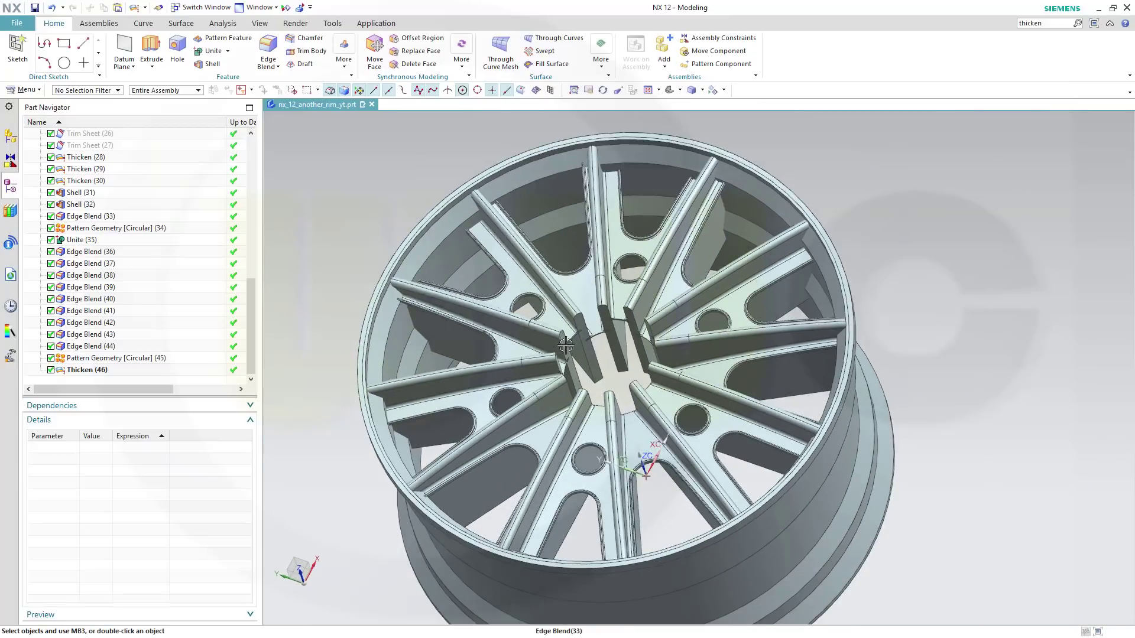
middle_drag(669, 467, 697, 461)
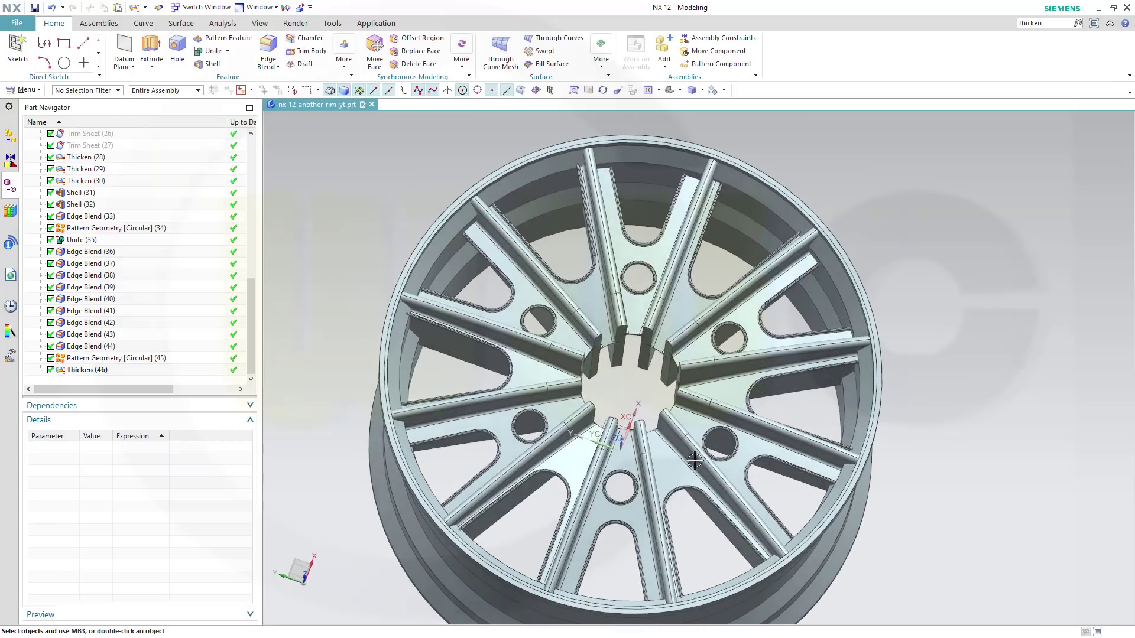
click(17, 50)
middle_drag(624, 440, 608, 404)
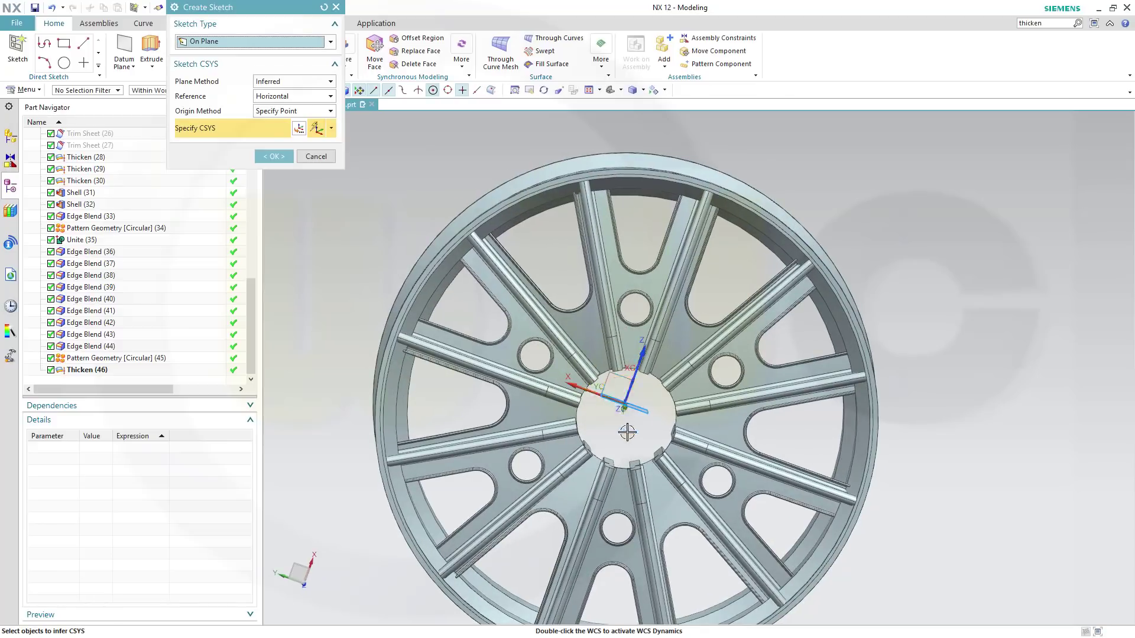
click(650, 392)
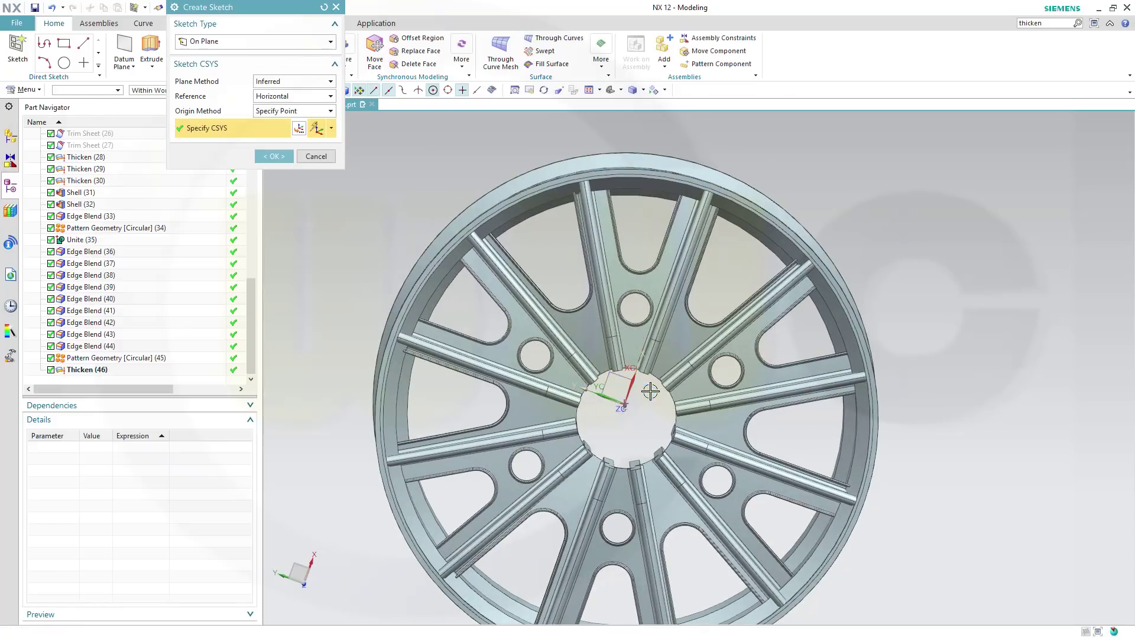
click(283, 158)
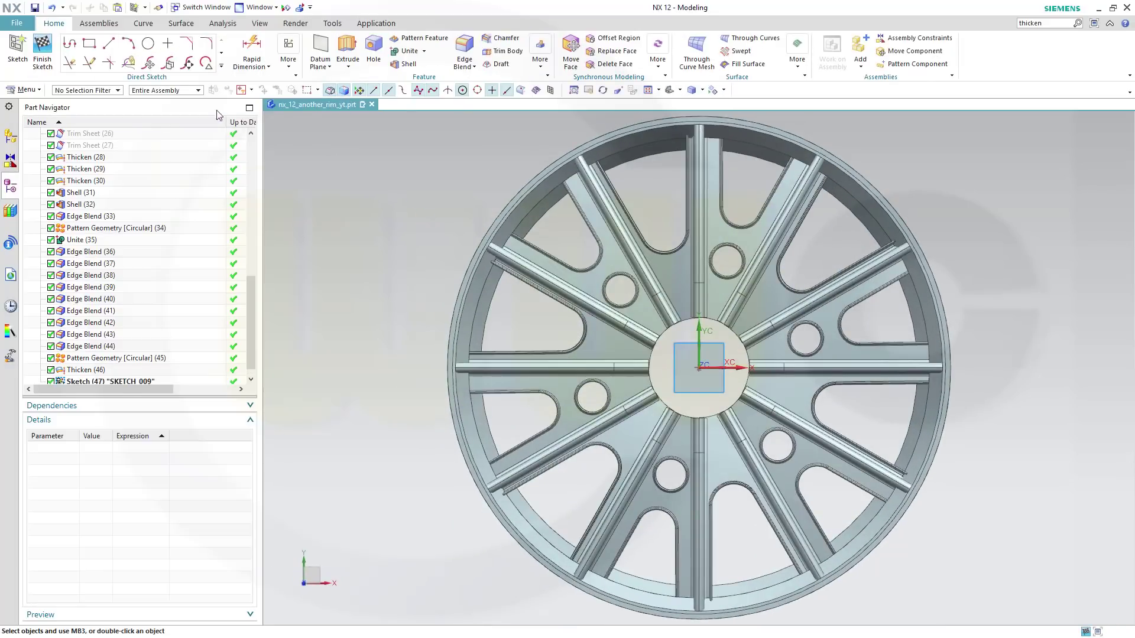
Sketch a 150 mm diameter circle centred on the origin and finish the sketch
click(147, 43)
click(698, 367)
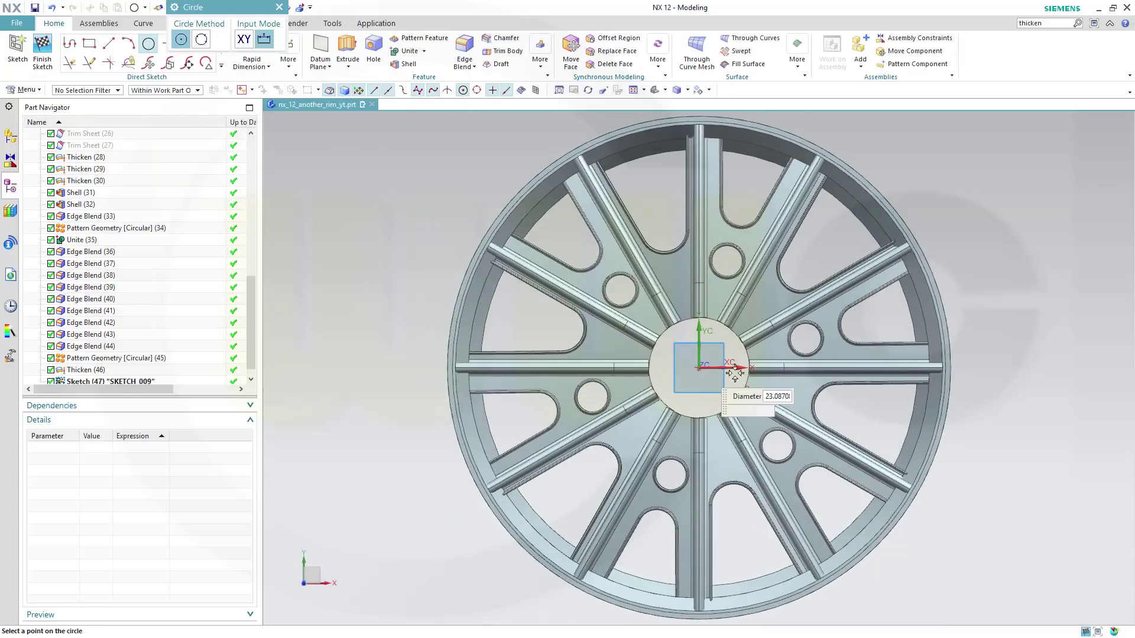
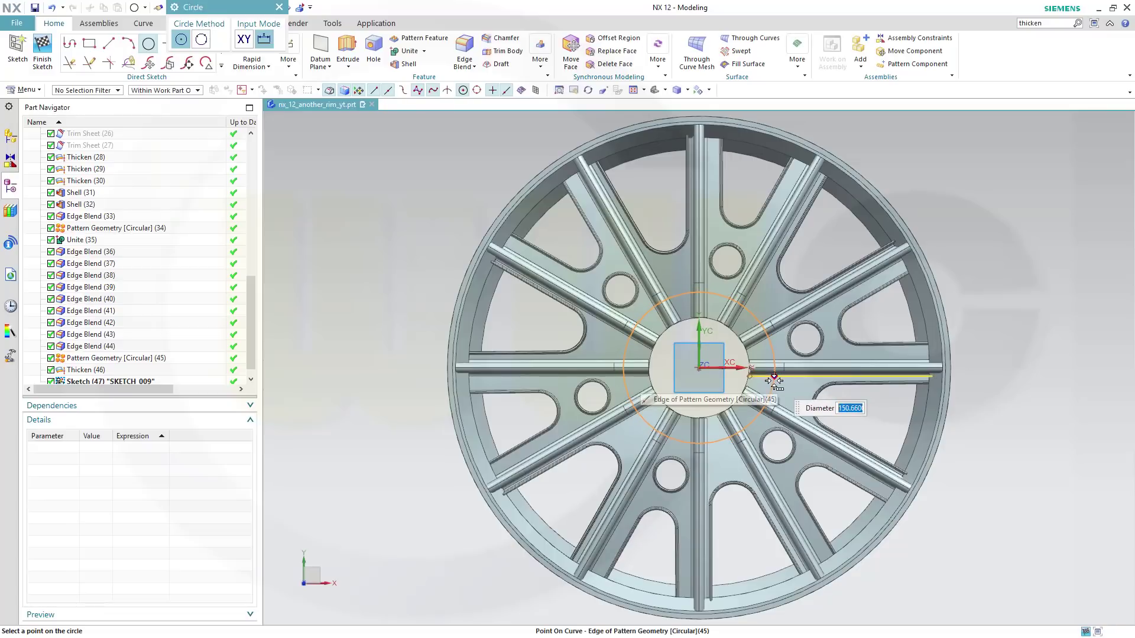
text(150)
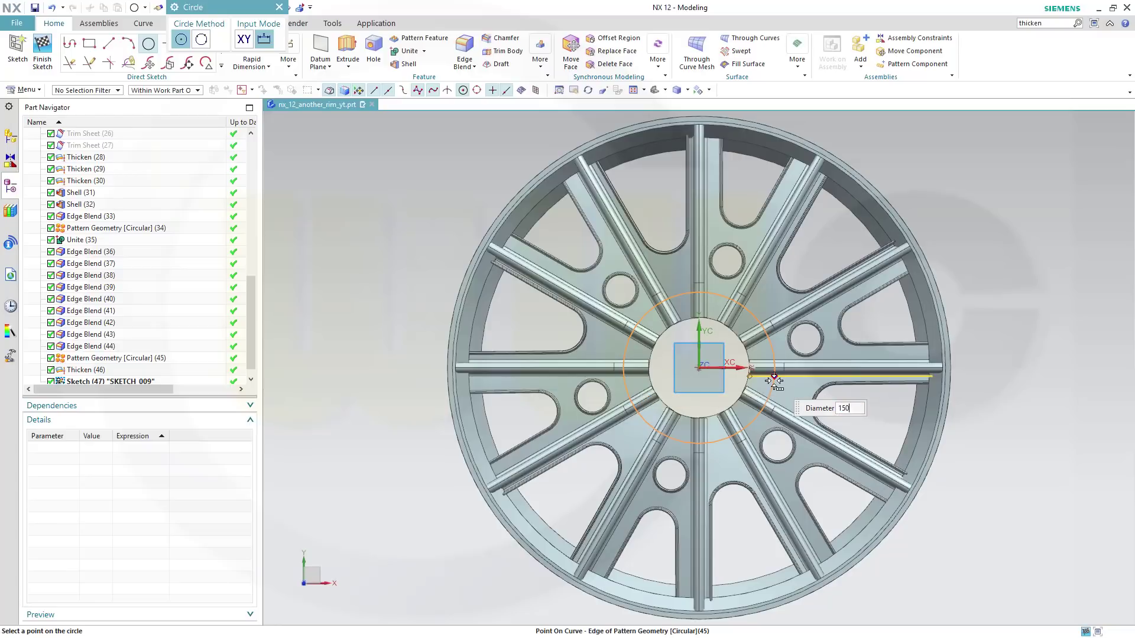
key(Return)
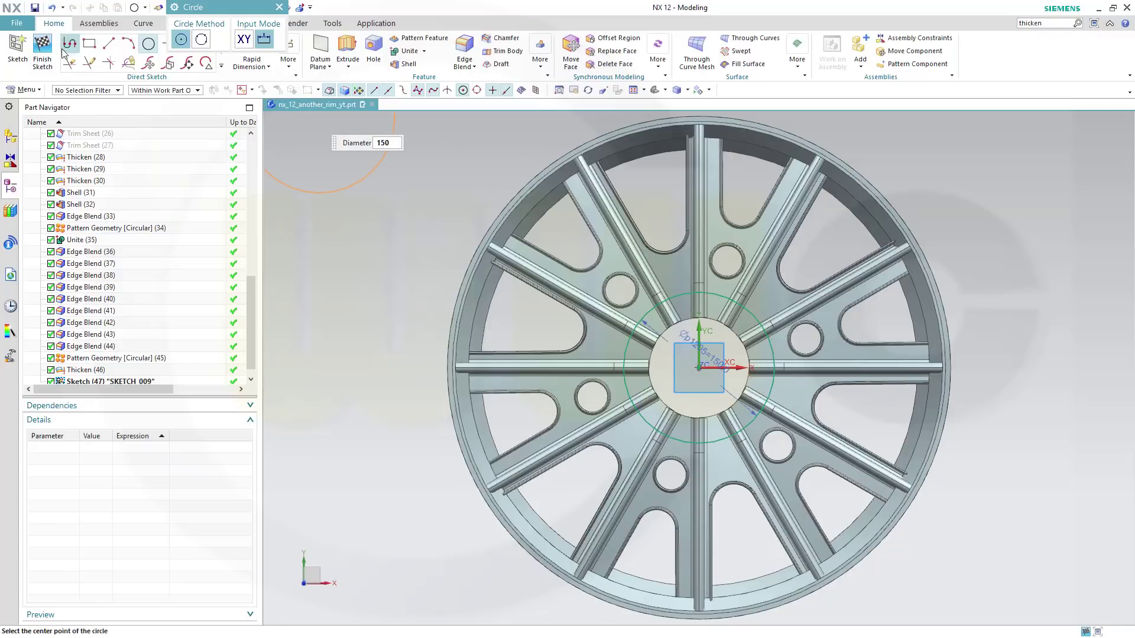
click(42, 51)
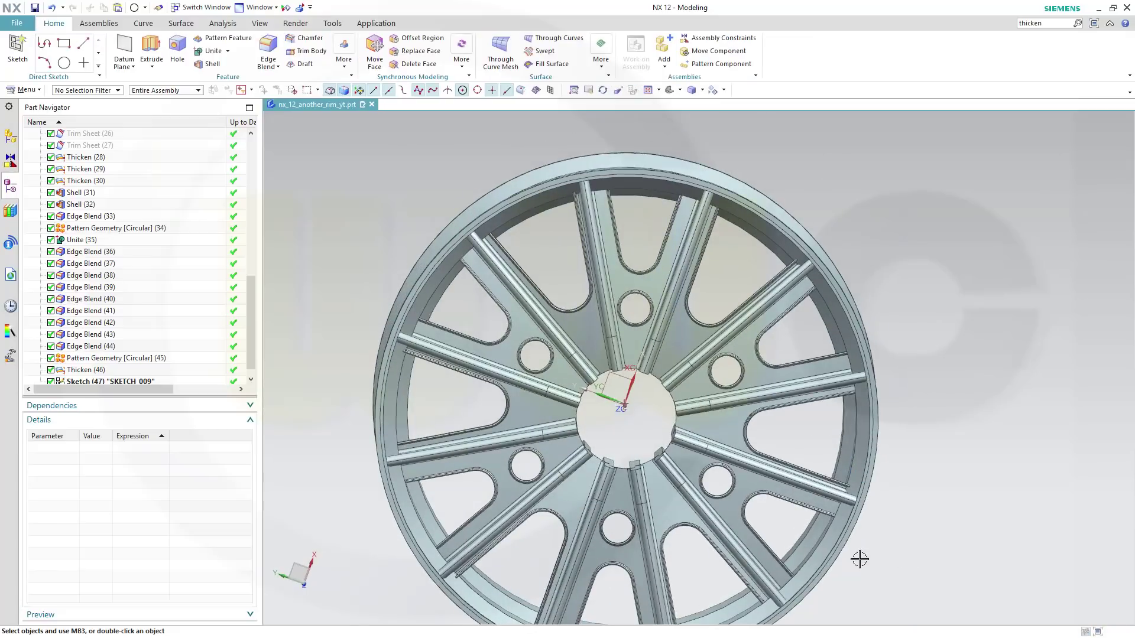
Start extruding the 150 mm circle along the wheel axis with an end distance of 260 mm
mouse_move(861, 558)
middle_down()
mouse_move(855, 405)
mouse_move(863, 461)
middle_up()
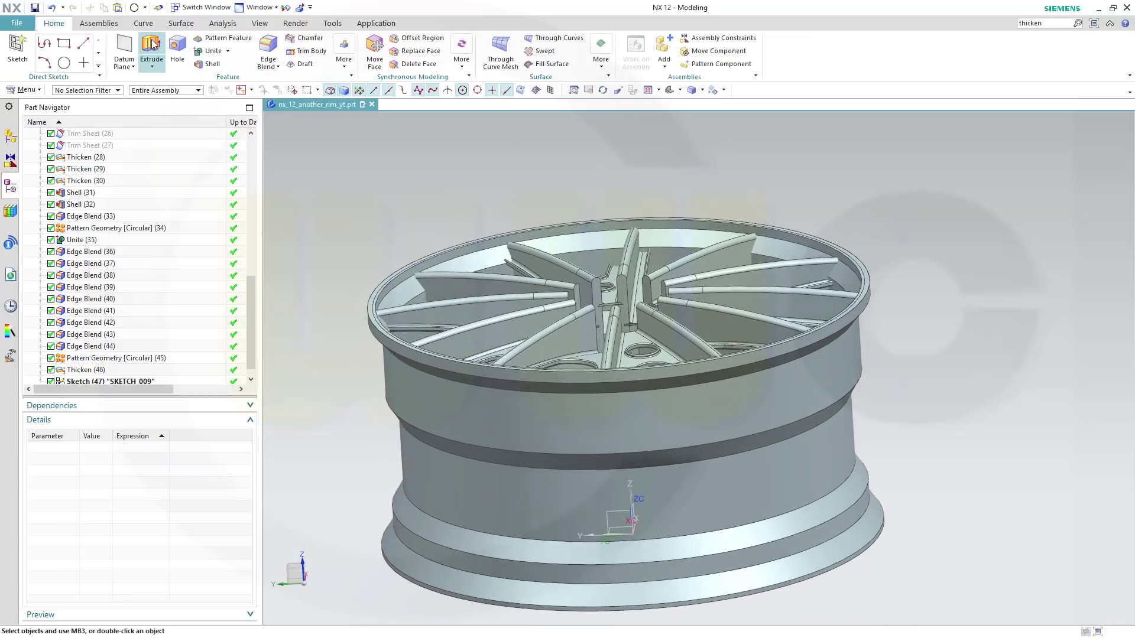
middle_drag(926, 594, 933, 615)
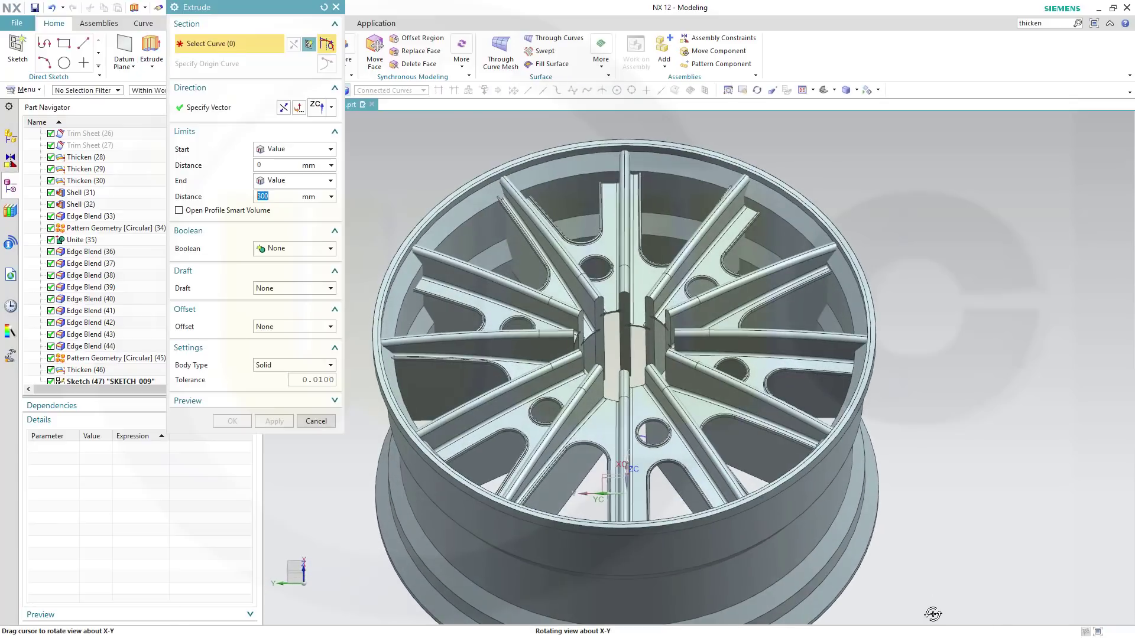
middle_drag(684, 516, 684, 552)
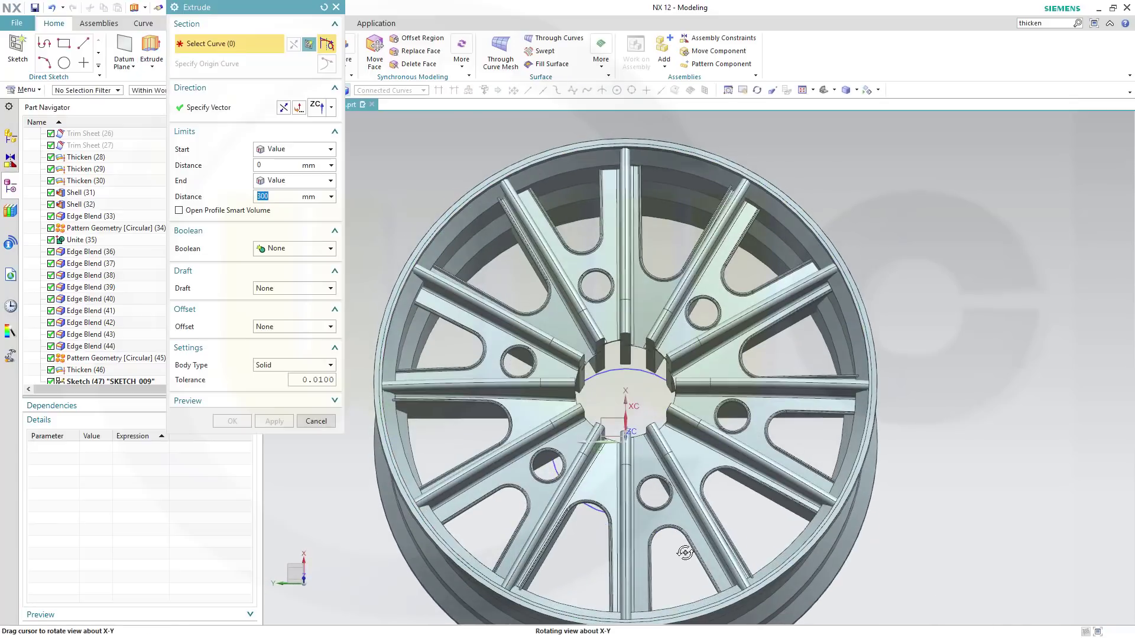
click(627, 371)
middle_drag(775, 468, 750, 372)
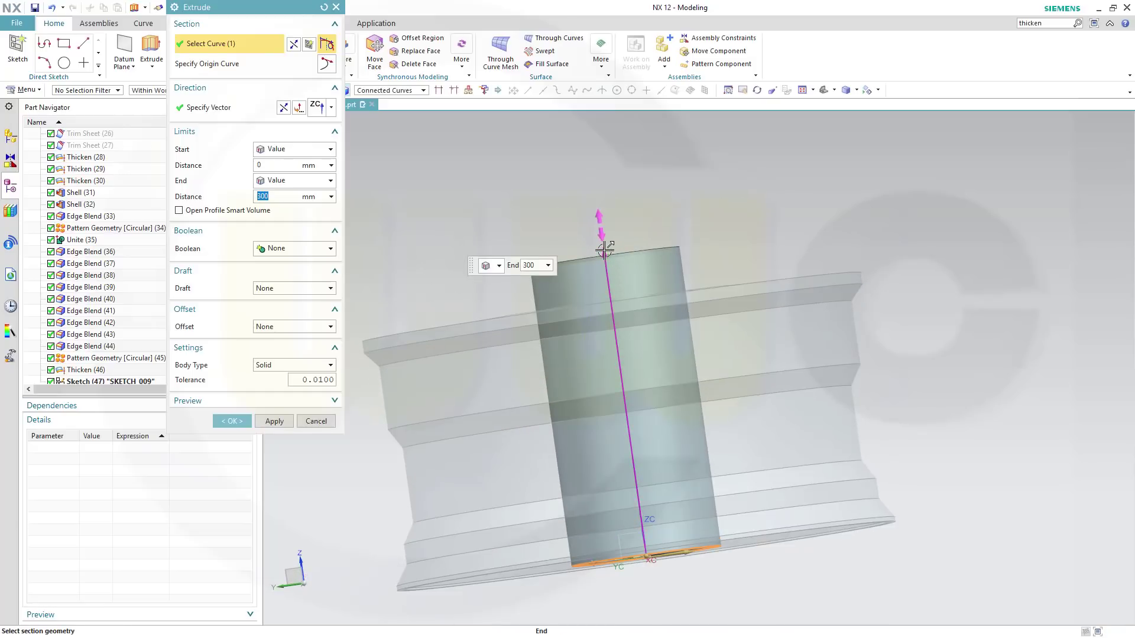
drag(608, 248, 608, 272)
middle_drag(693, 372, 655, 318)
drag(619, 293, 618, 306)
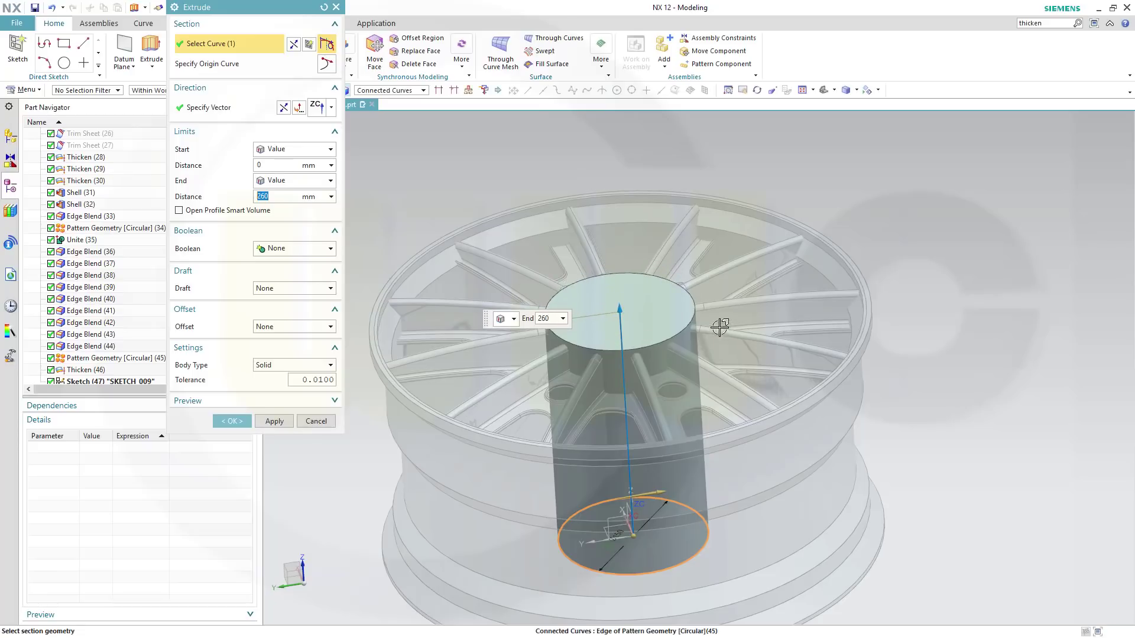
middle_drag(719, 324, 570, 319)
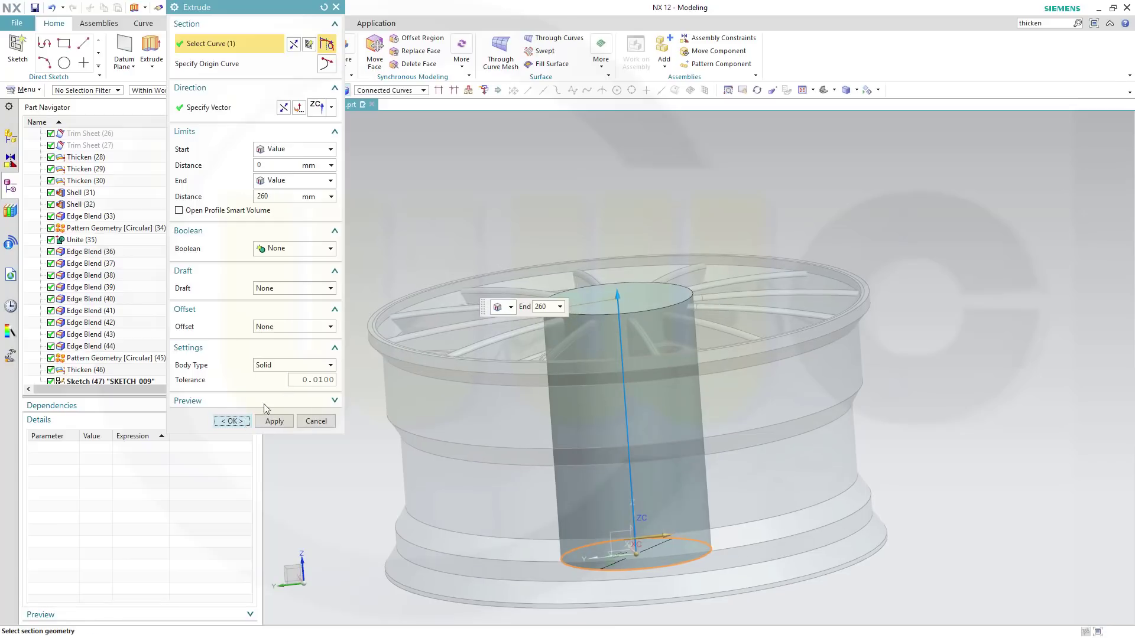
Try the Unite option for the hub extrusion and return its Boolean setting to None
click(329, 249)
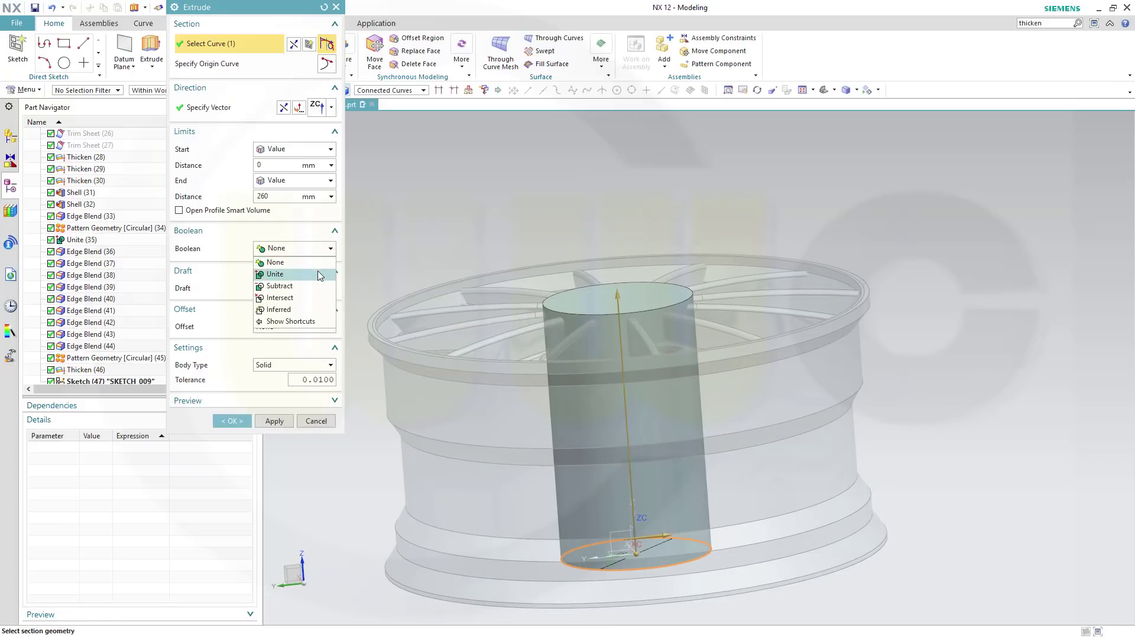
click(318, 273)
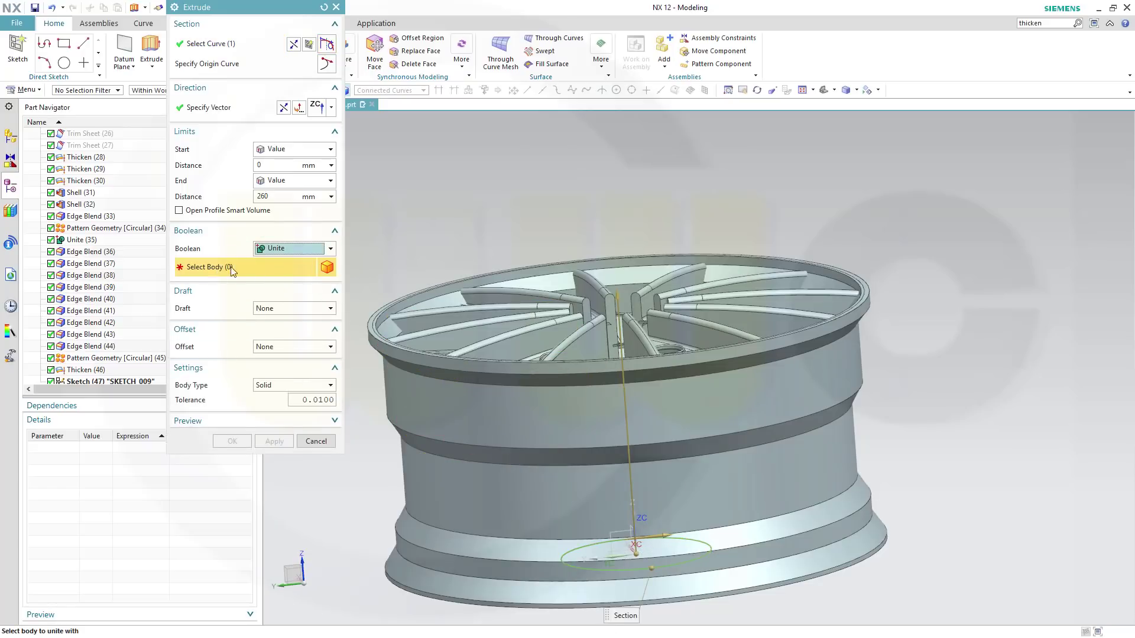
click(331, 249)
click(300, 260)
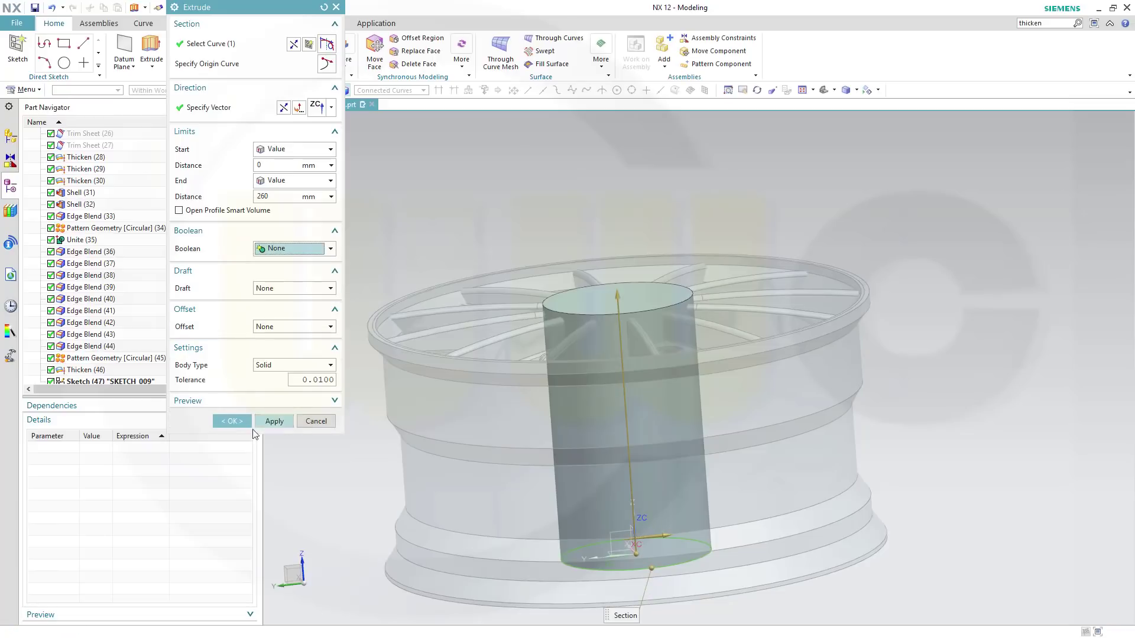
Complete the 260 mm hub extrusion as a separate solid body with no Boolean
click(232, 421)
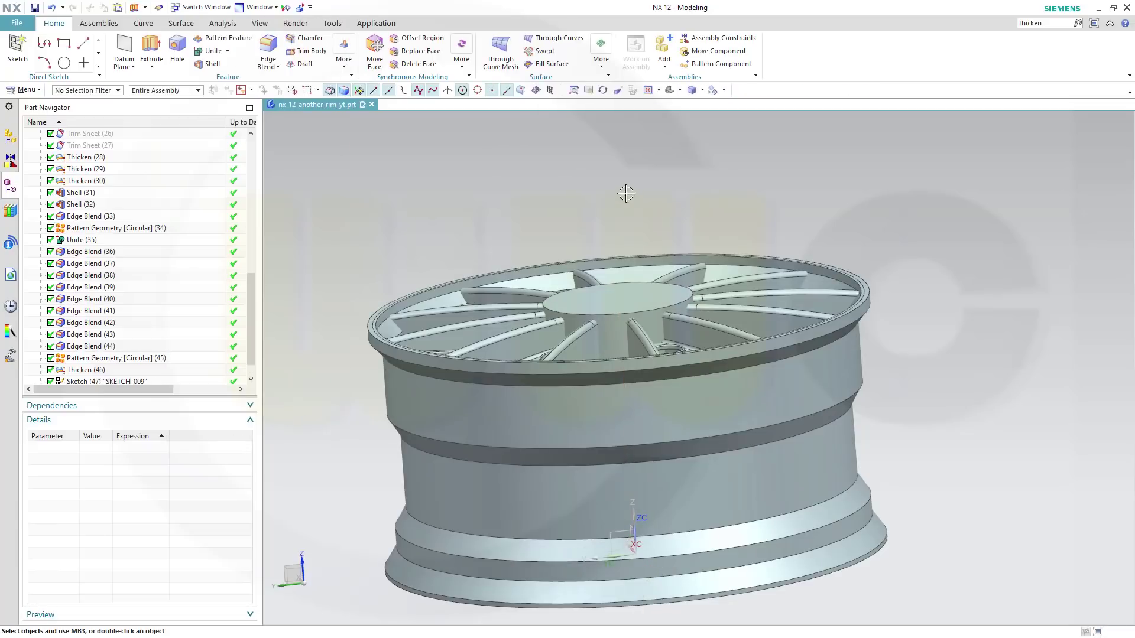
middle_drag(623, 194, 629, 194)
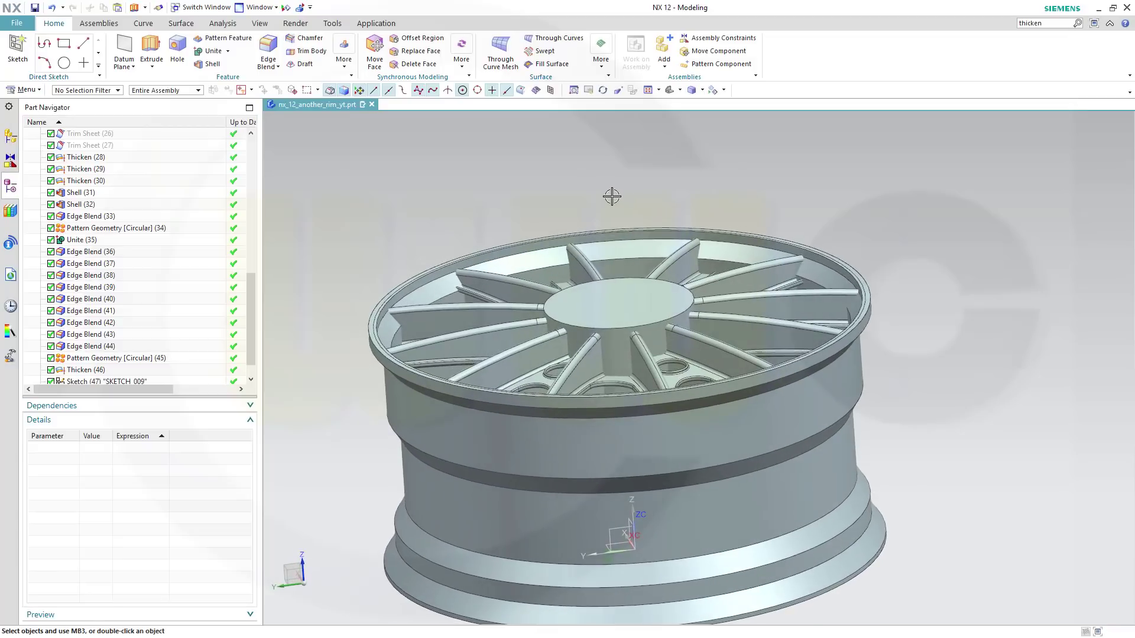
scroll(612, 196, up, 2)
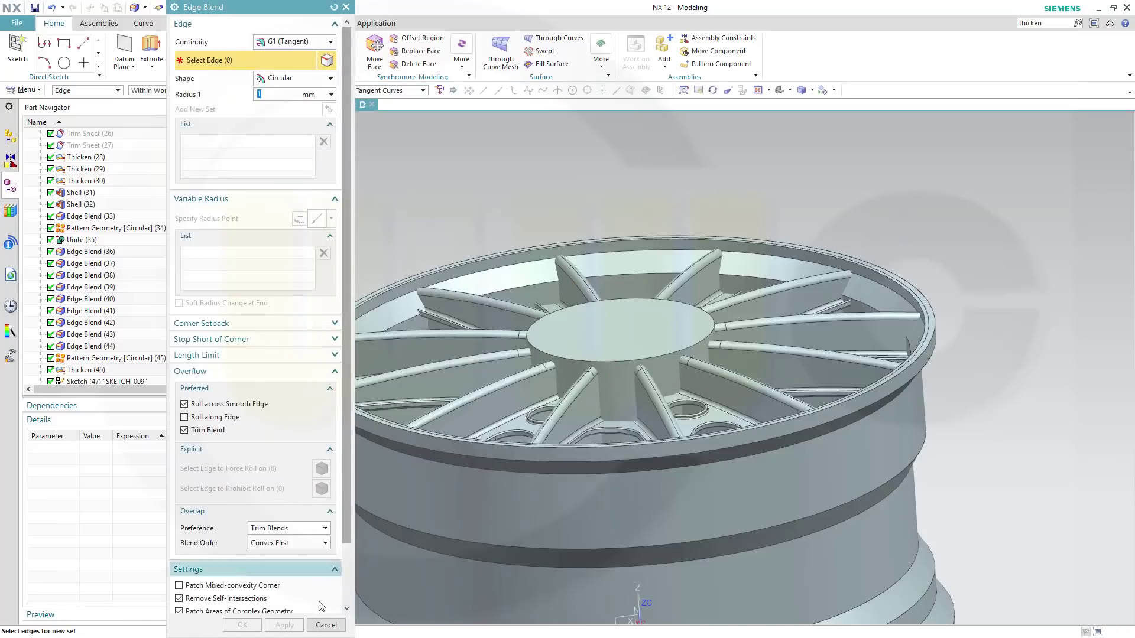
click(326, 625)
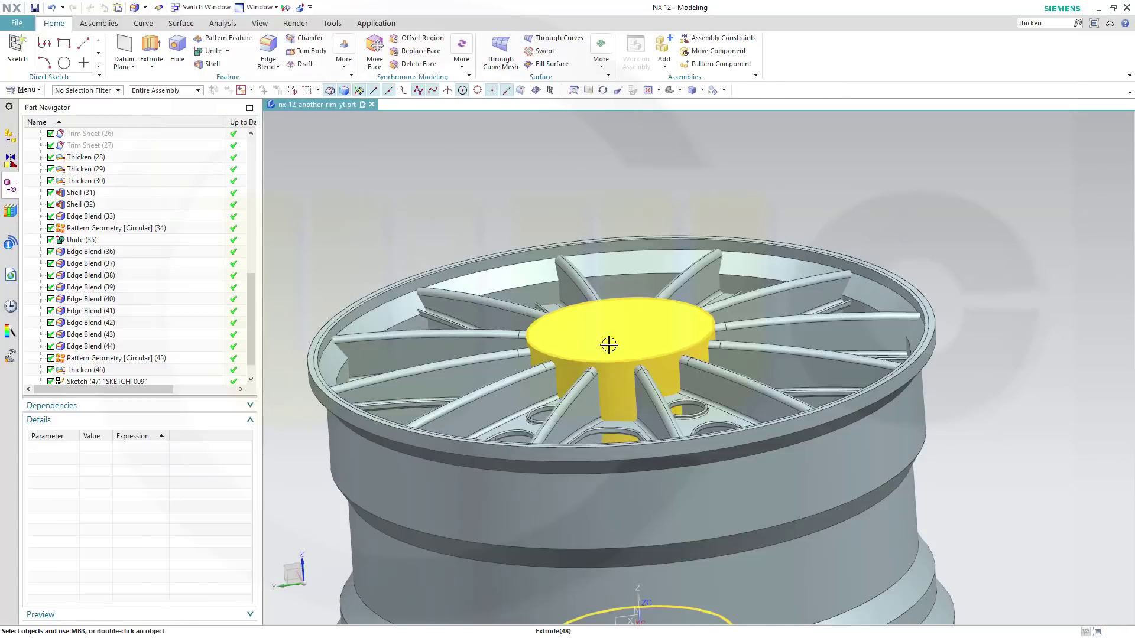
Chamfer the upper circular edge of the hub with an asymmetric cross section of 10 mm and 50 mm
click(302, 38)
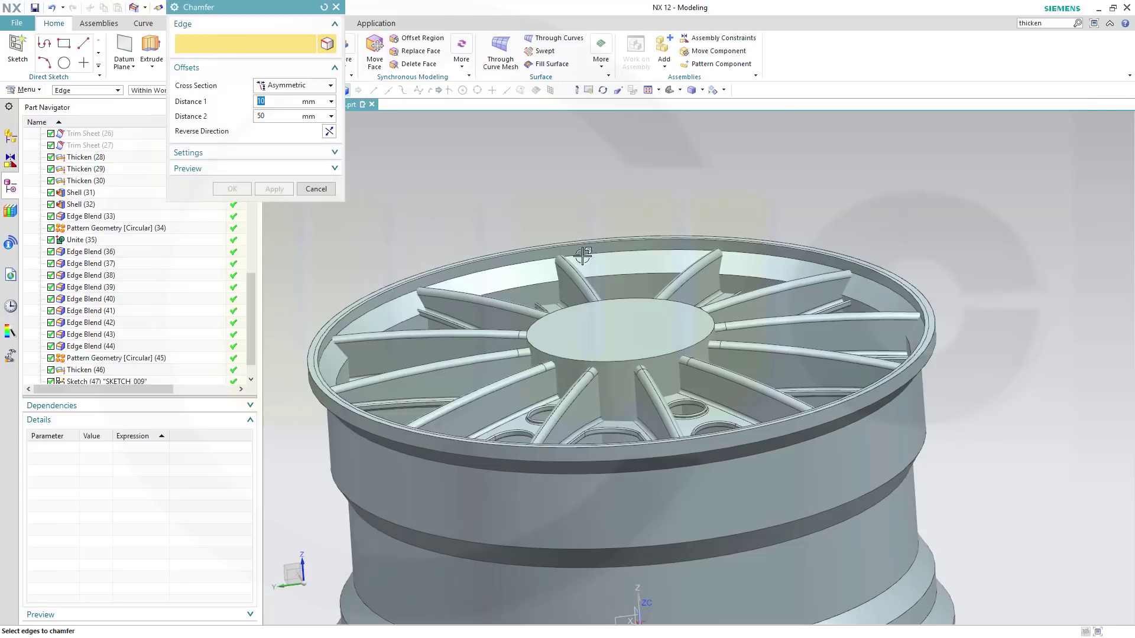
click(623, 358)
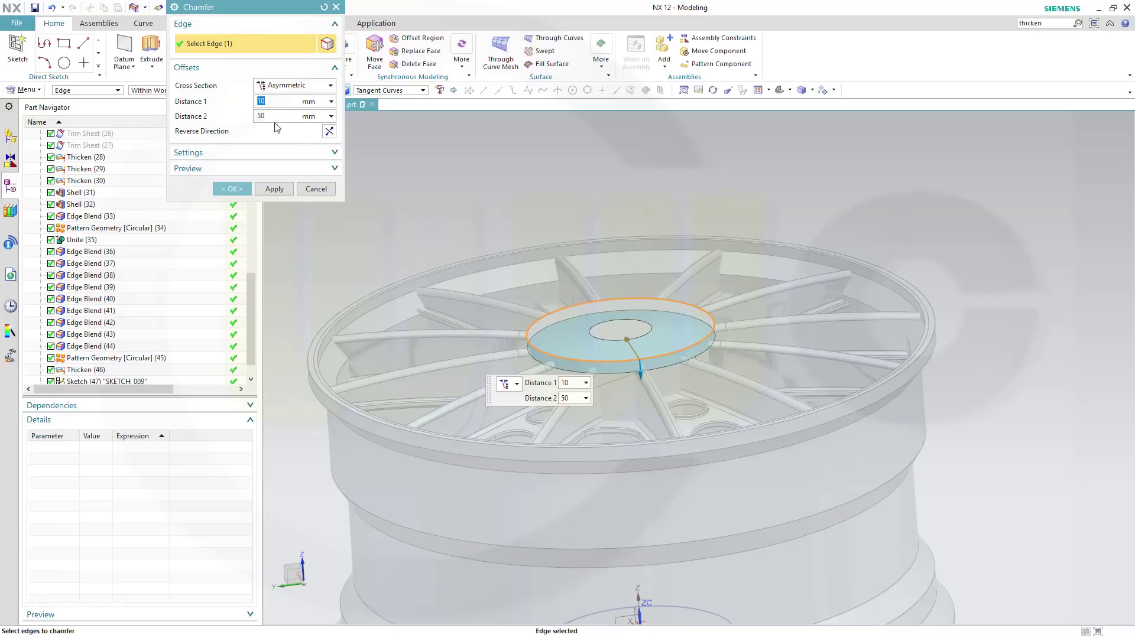
click(232, 189)
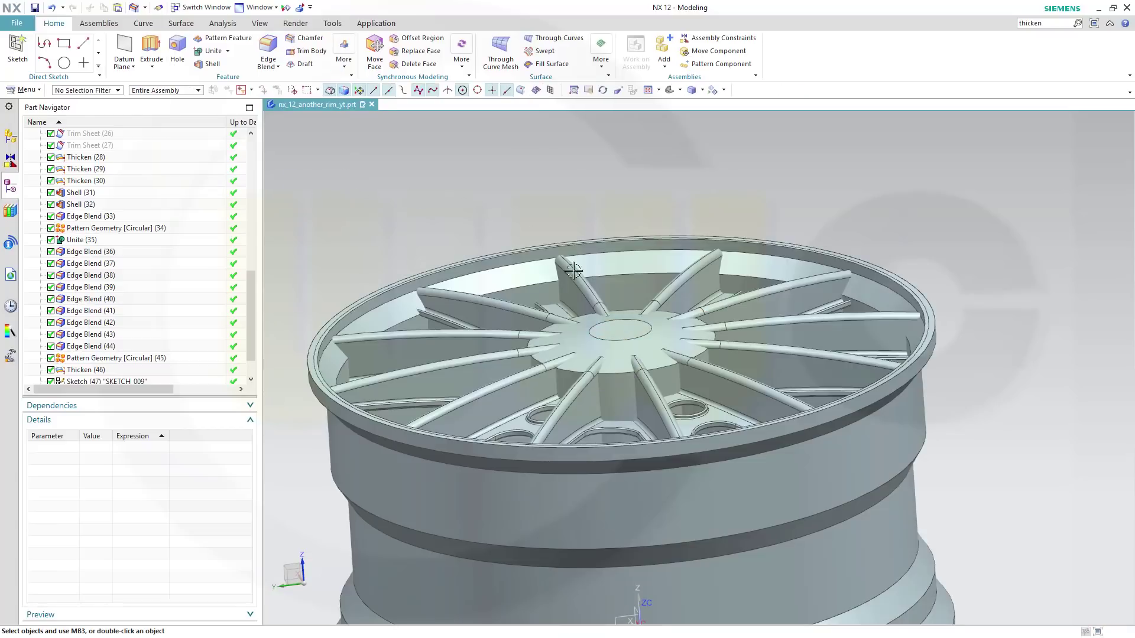
Round the outer circular edge of the chamfered hub cap with a 5 mm edge blend
middle_drag(573, 270, 584, 291)
click(269, 50)
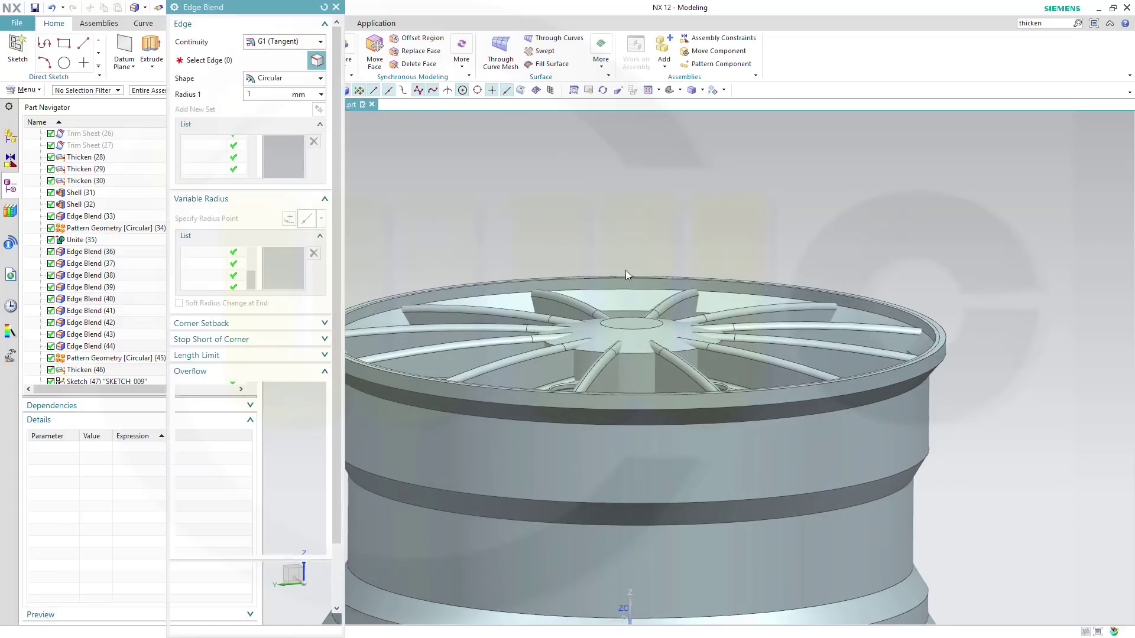
click(641, 357)
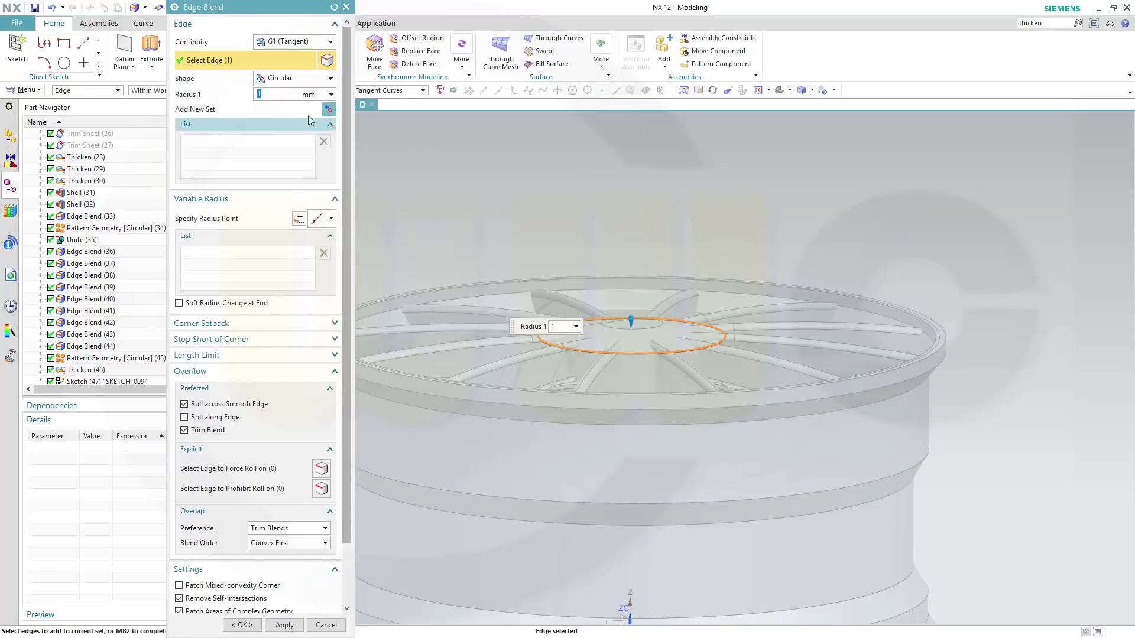
text(5)
key(Return)
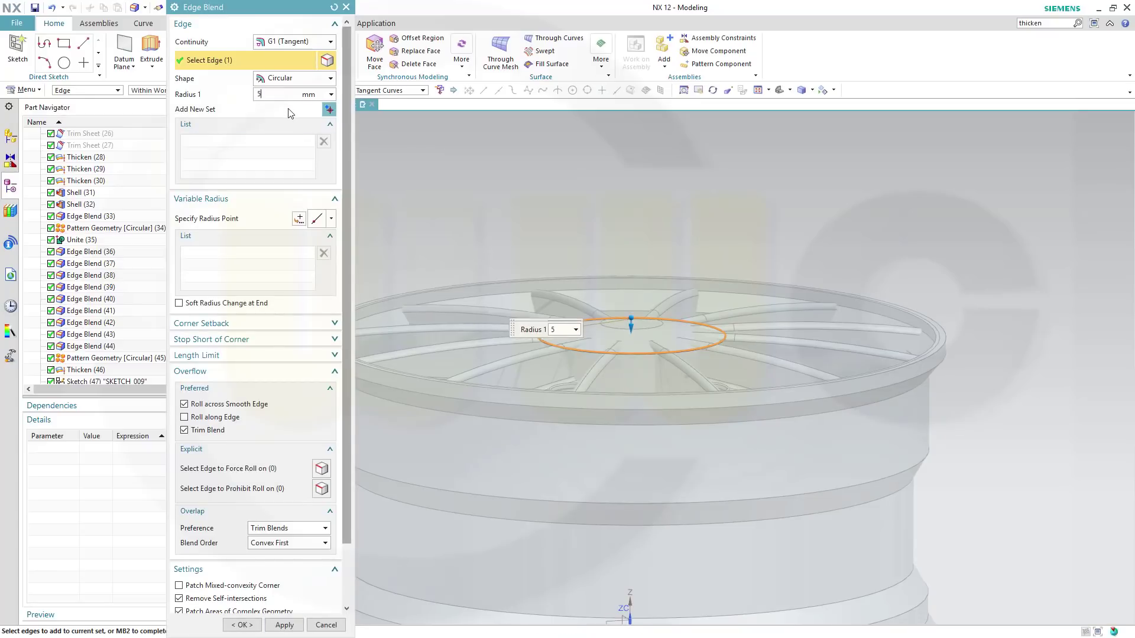
click(242, 624)
Unite the central hub as the target body with all the patterned spoke bodies around it as tools
middle_drag(631, 339, 630, 406)
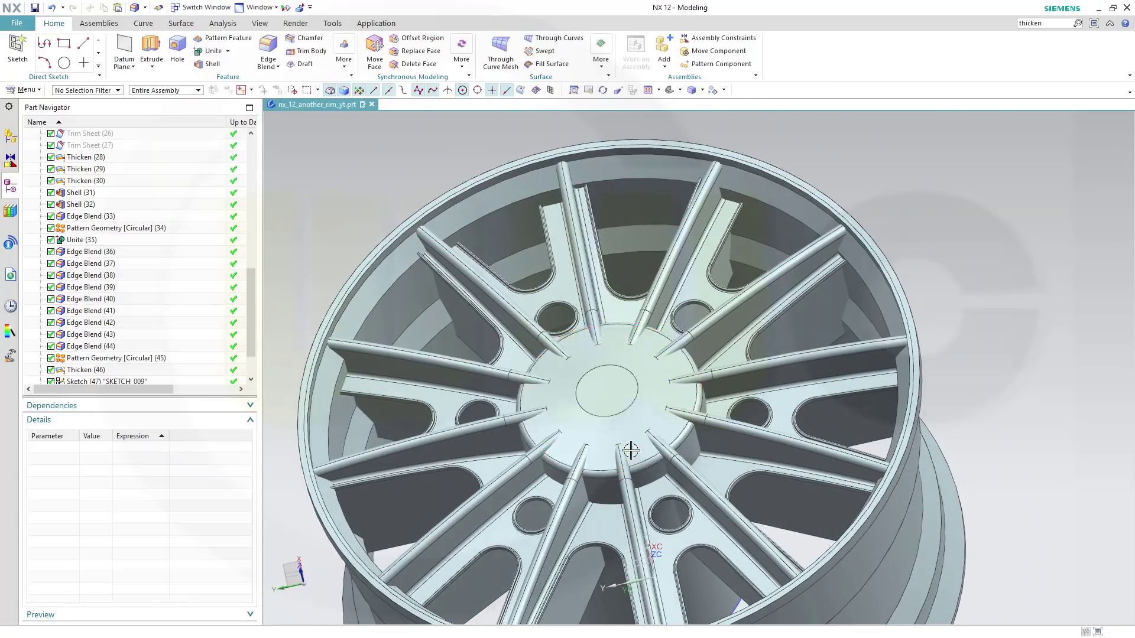
scroll(631, 453, up, 3)
scroll(641, 466, down, 5)
middle_drag(641, 468, 655, 503)
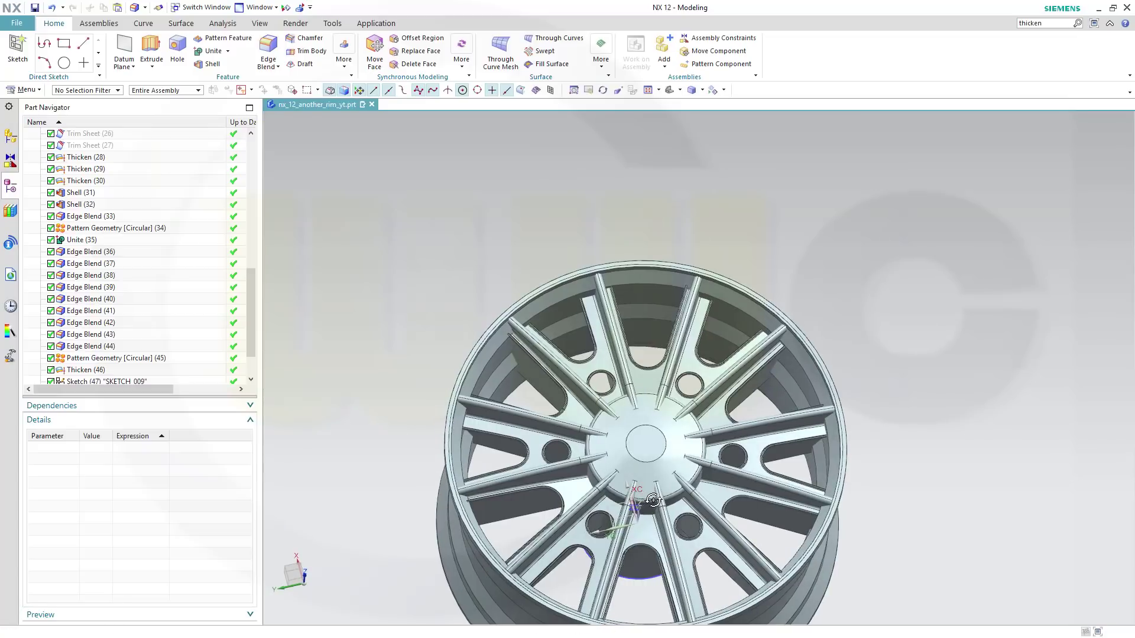
click(211, 50)
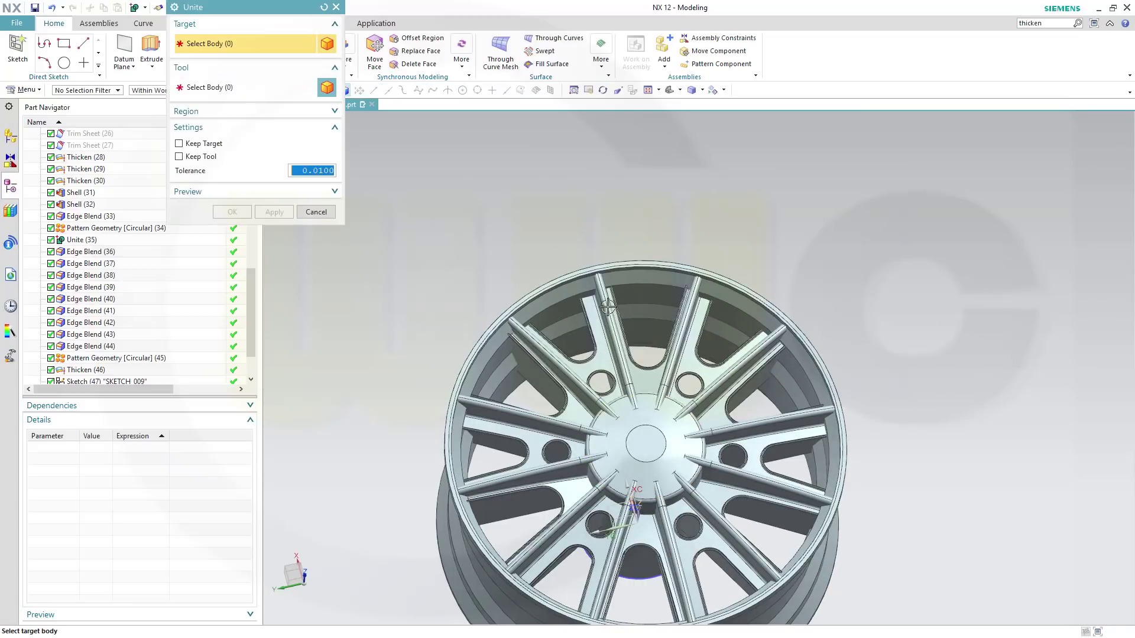
click(641, 411)
click(629, 358)
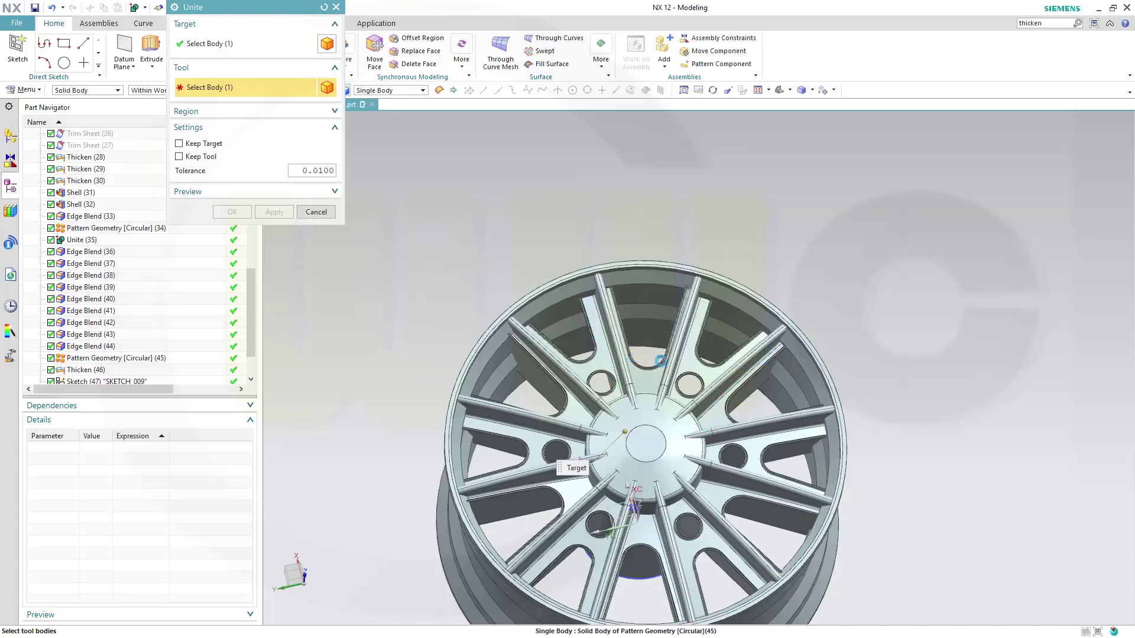
click(724, 532)
click(687, 534)
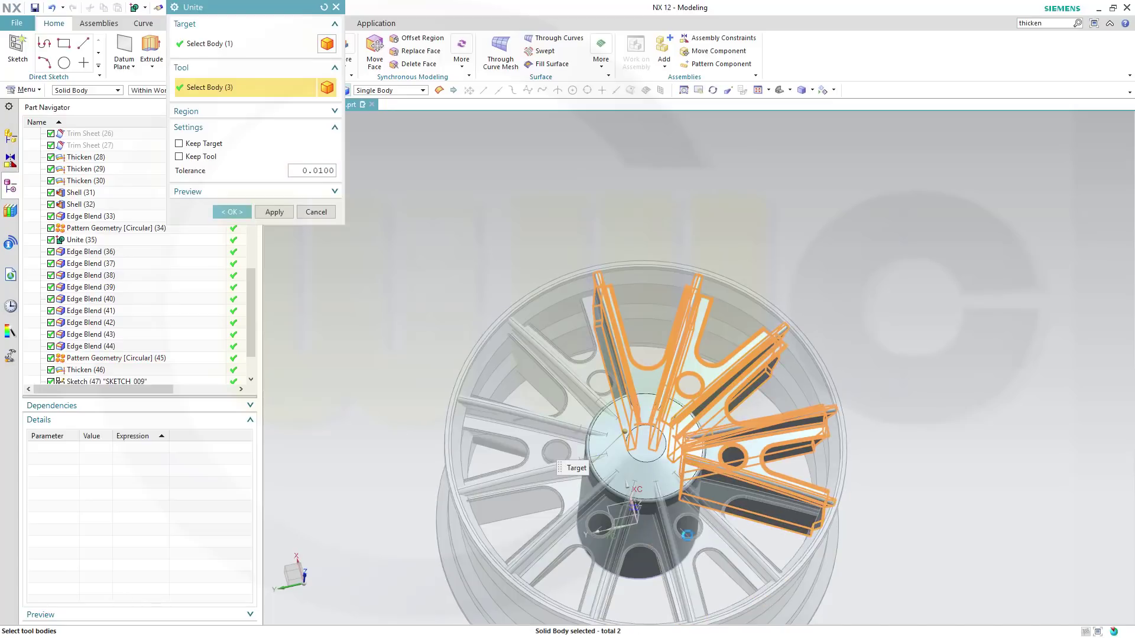
click(604, 551)
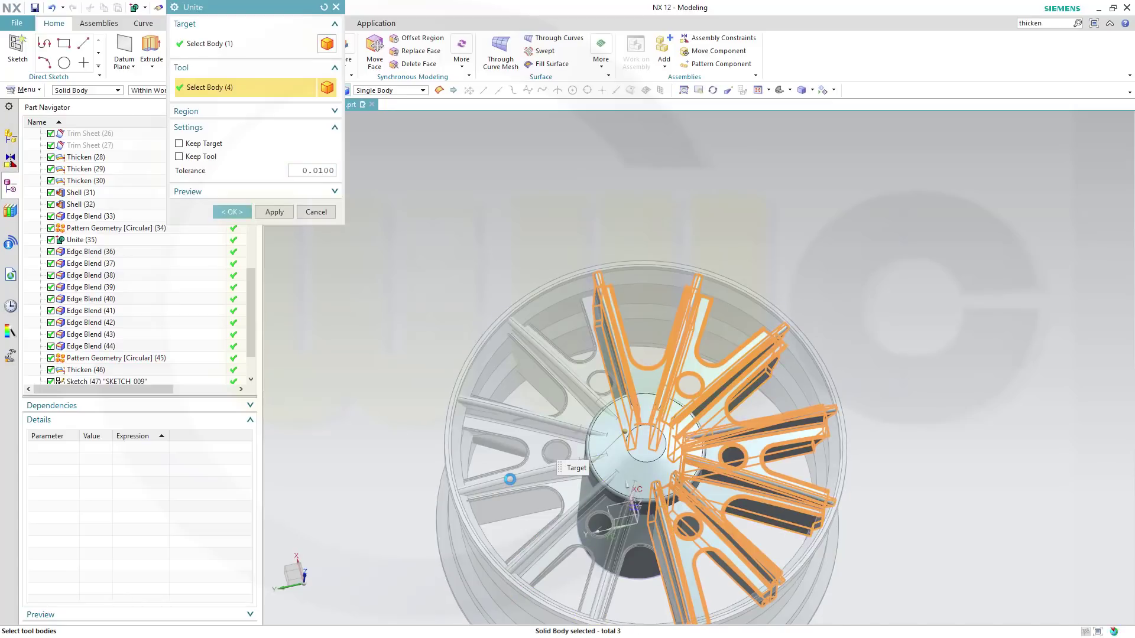
click(508, 473)
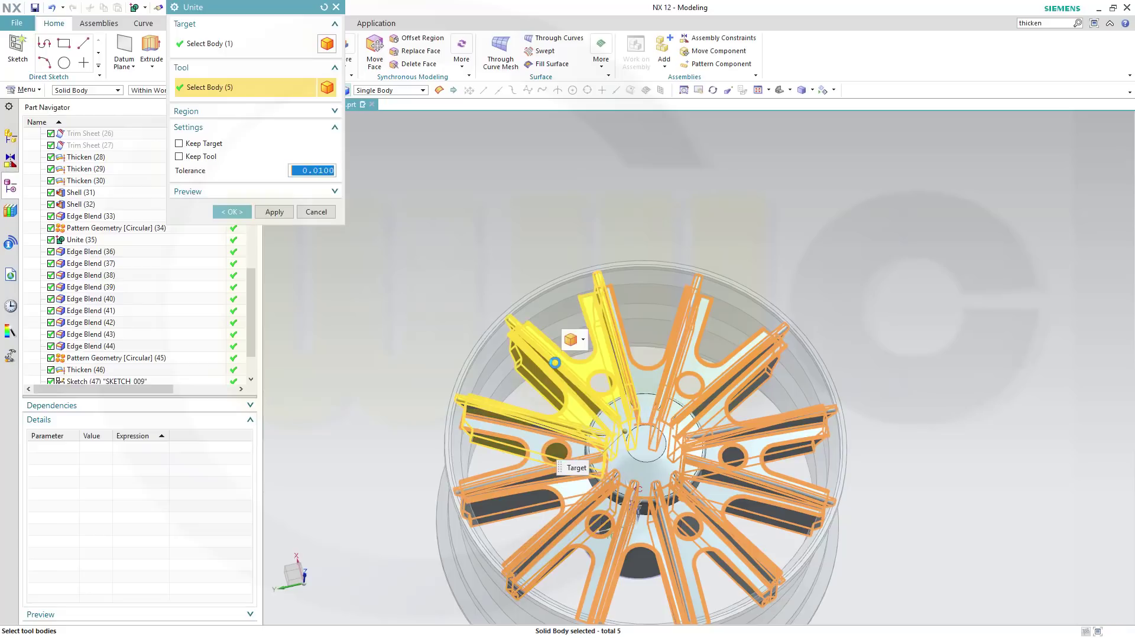
click(556, 363)
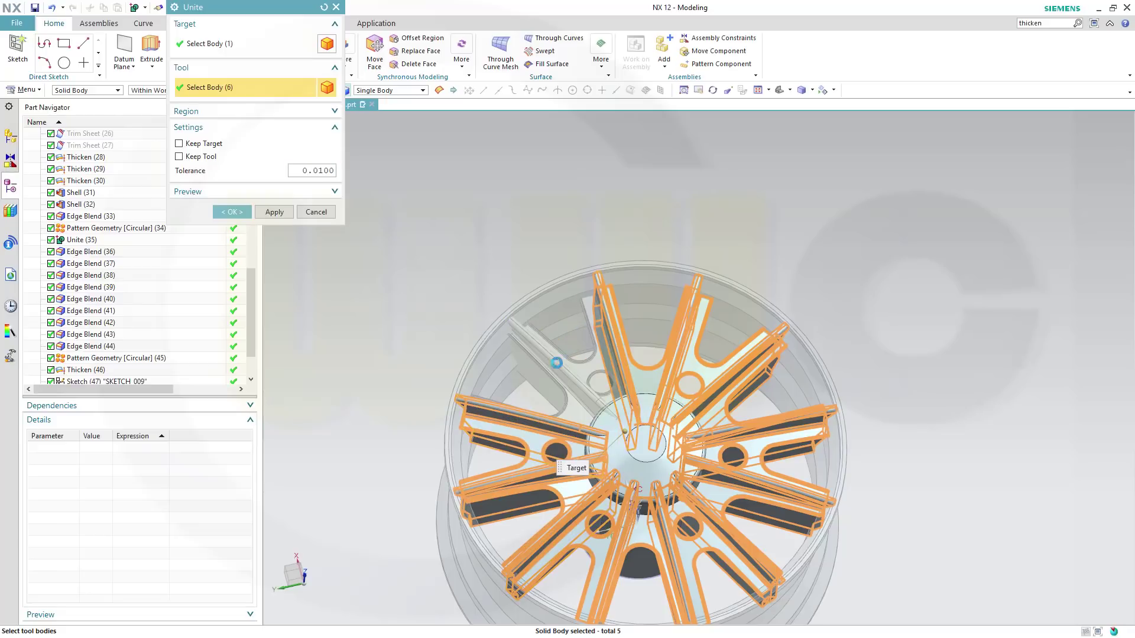
click(655, 290)
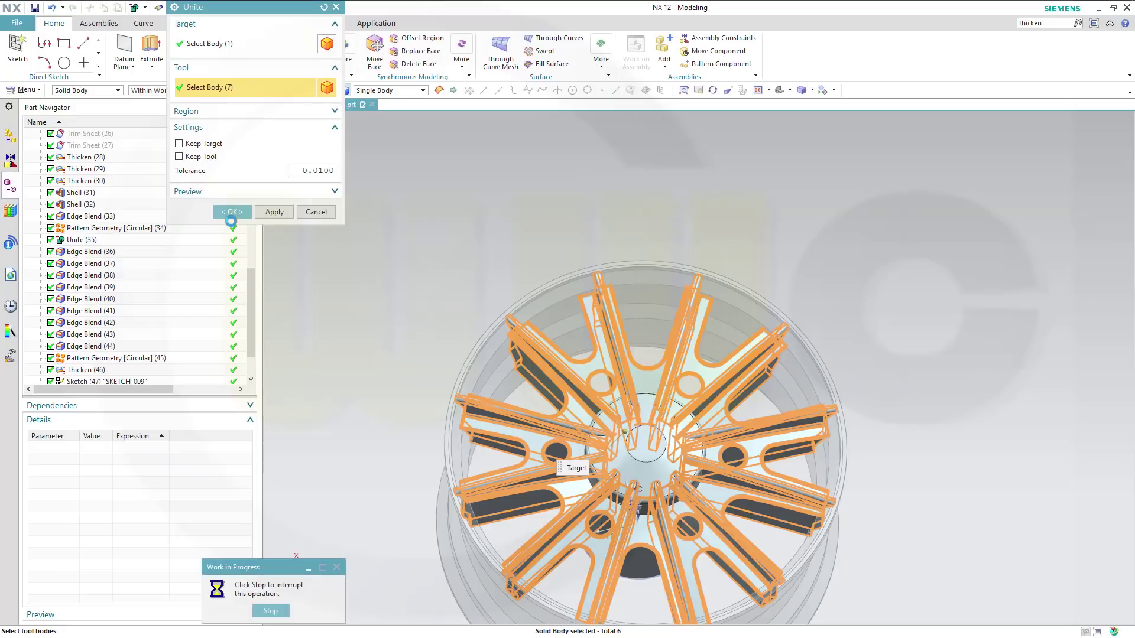
click(231, 214)
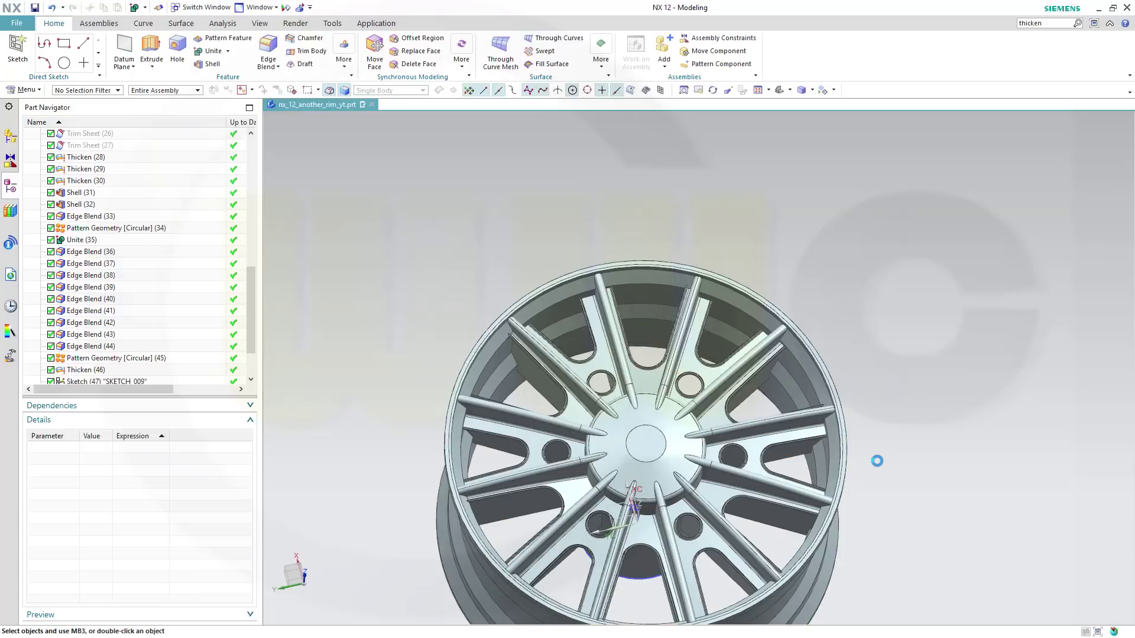
Set Offset 1 of the hub chamfer to 20 mm
middle_drag(847, 518, 722, 408)
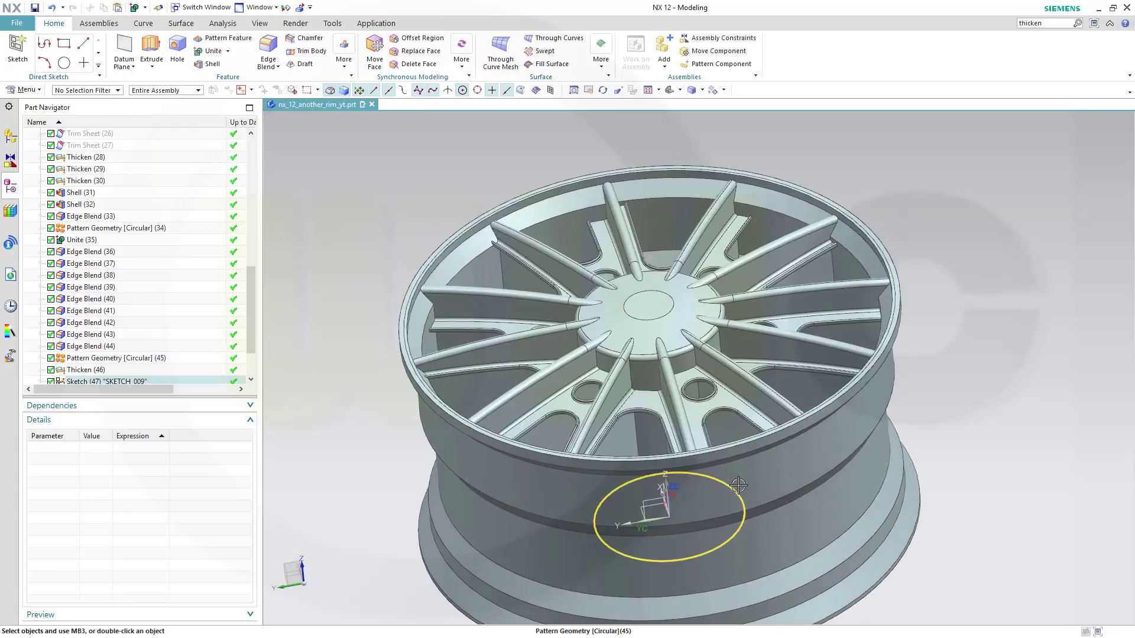
scroll(703, 431, up, 2)
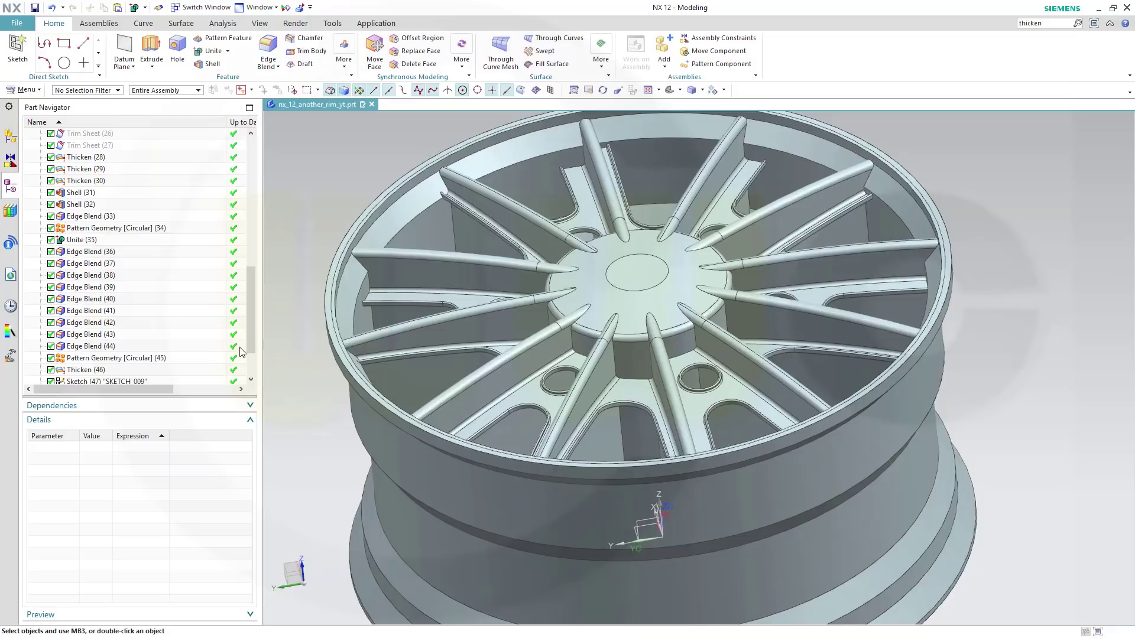
drag(249, 351, 248, 387)
click(75, 349)
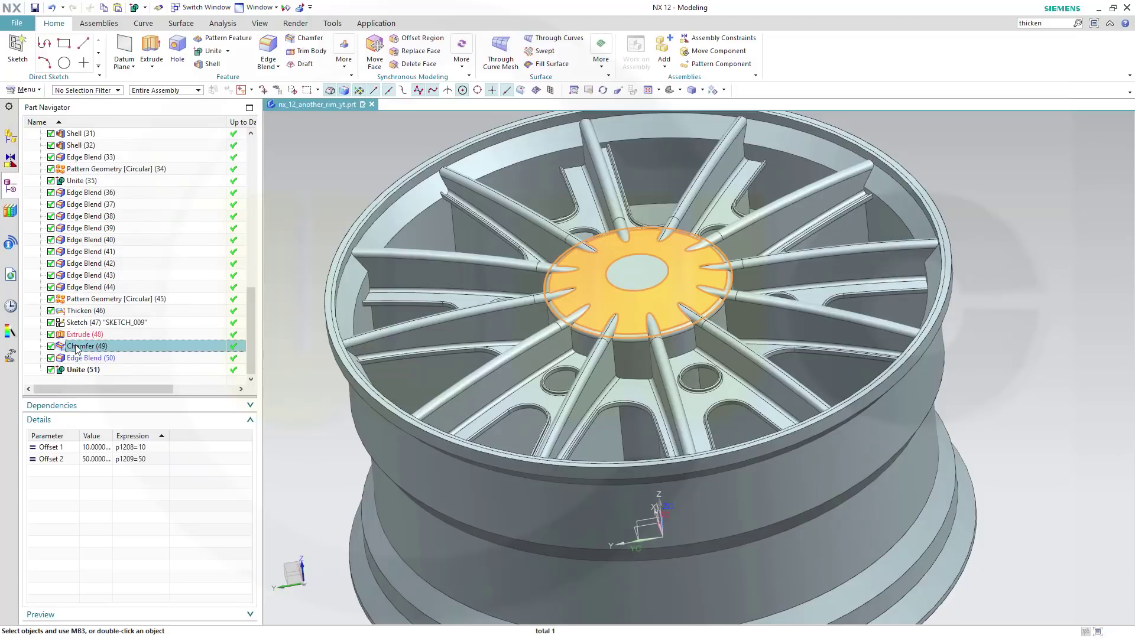
click(150, 450)
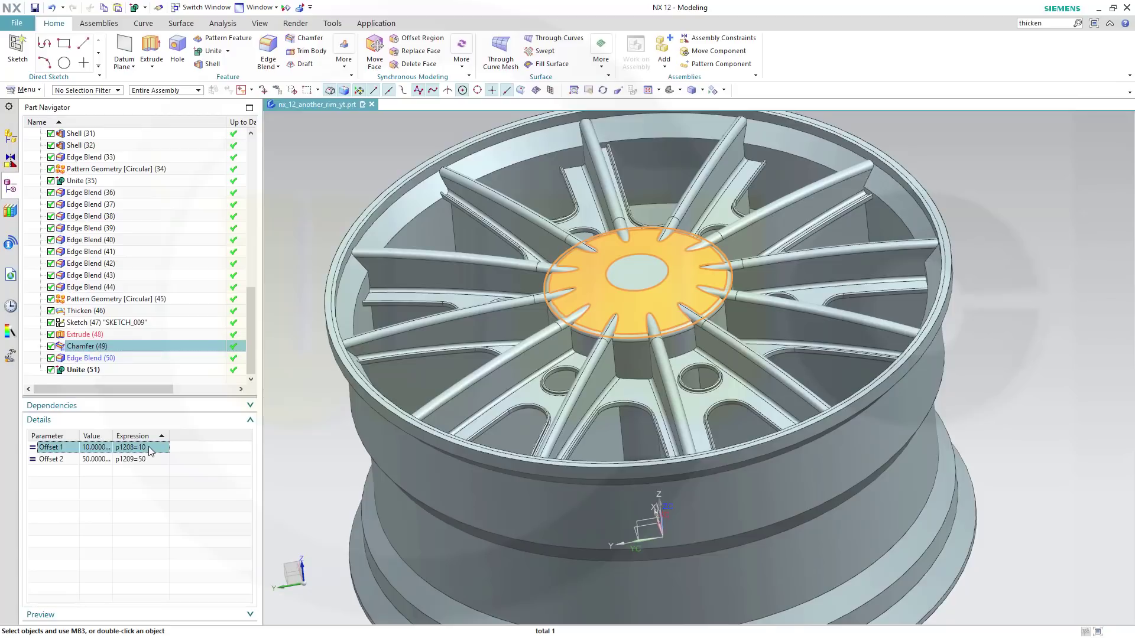
click(150, 450)
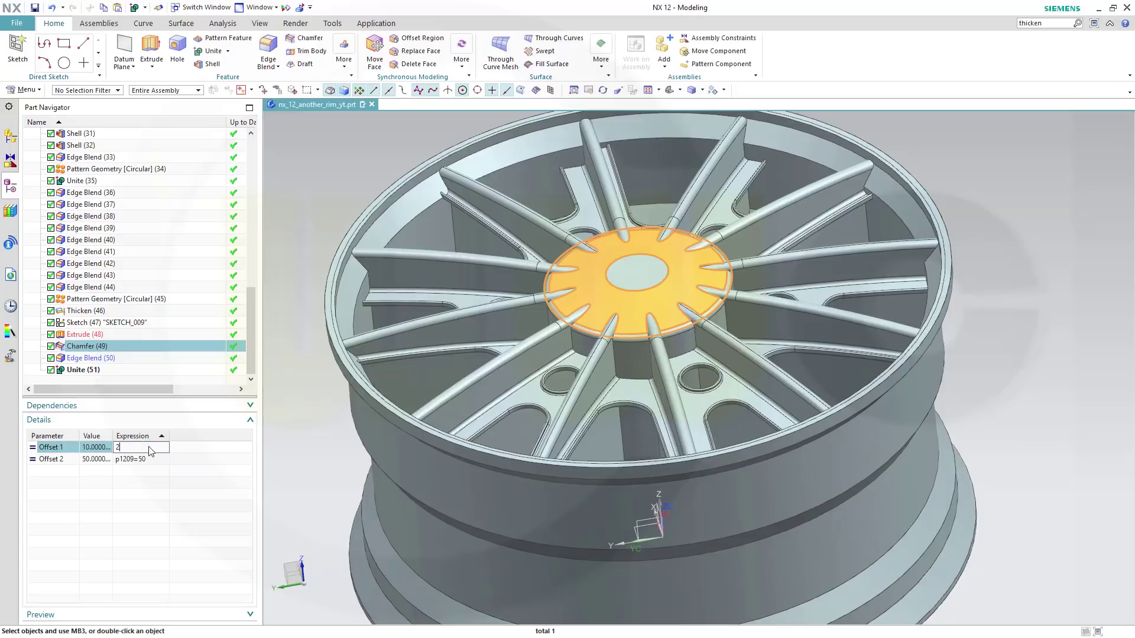
key(Return)
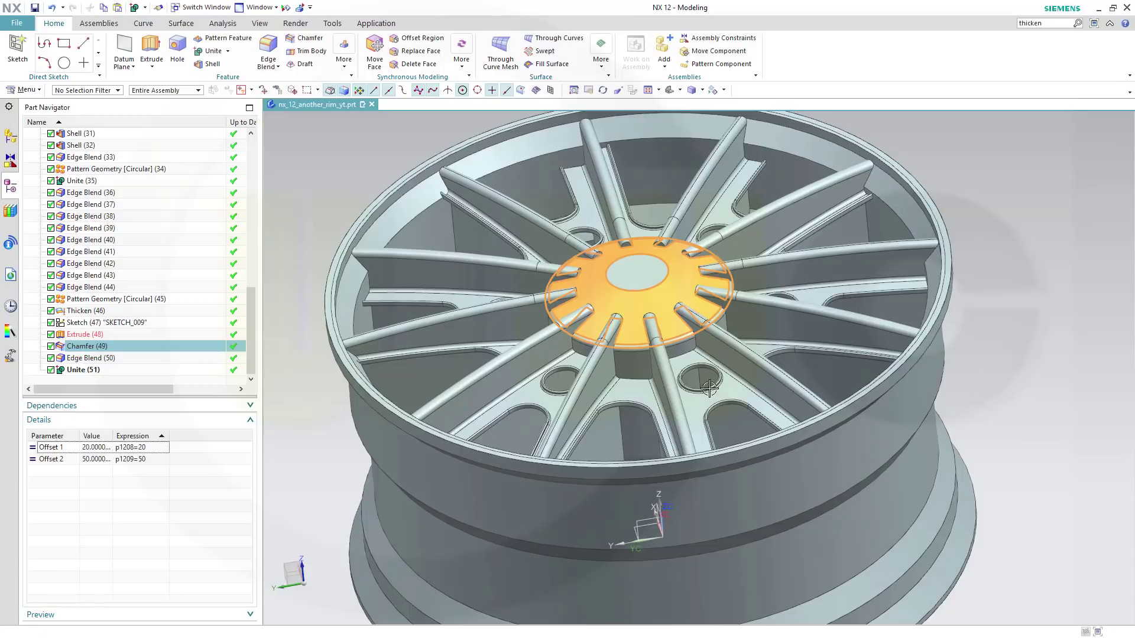
Try 15 mm for Offset 1 of the hub chamfer and return it to 10 mm
middle_drag(709, 388, 692, 301)
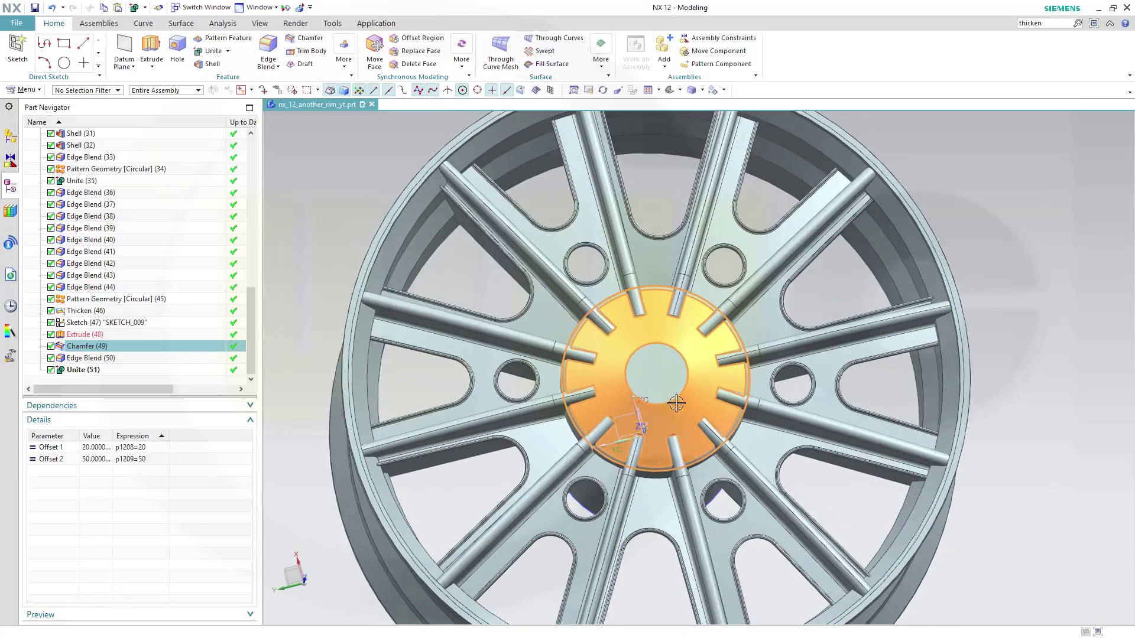
click(137, 448)
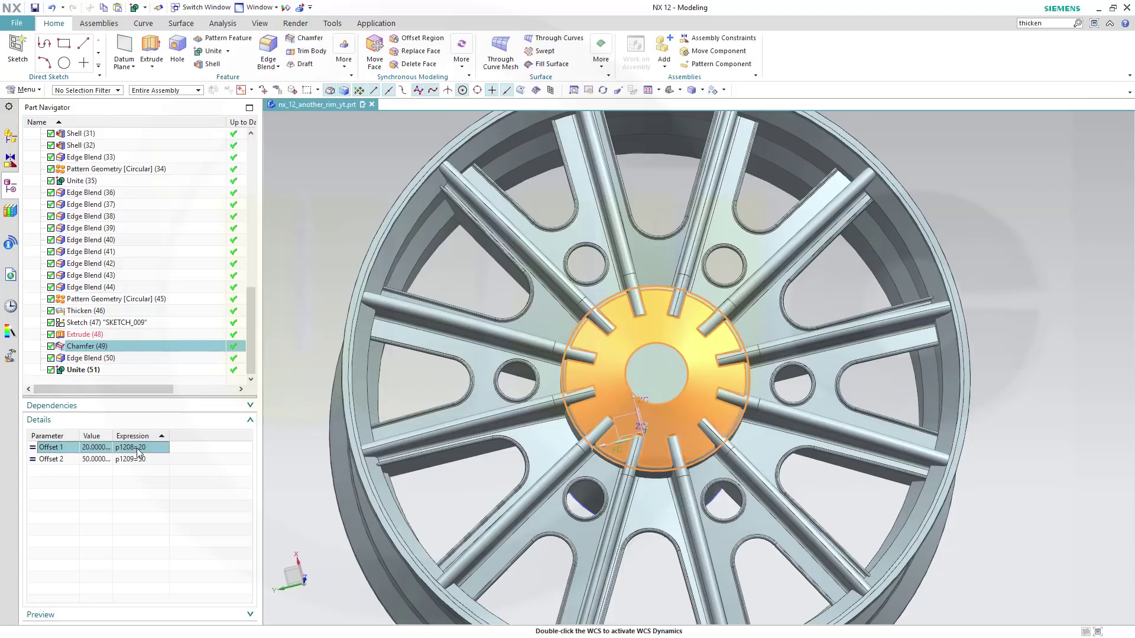
click(136, 448)
text(15)
key(Return)
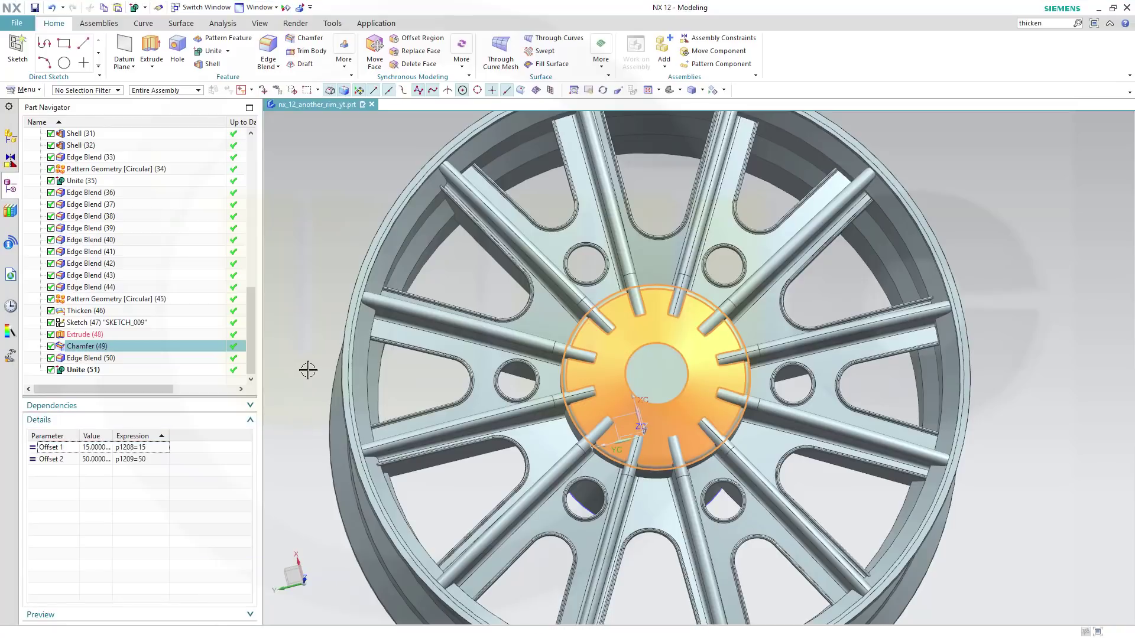
click(148, 452)
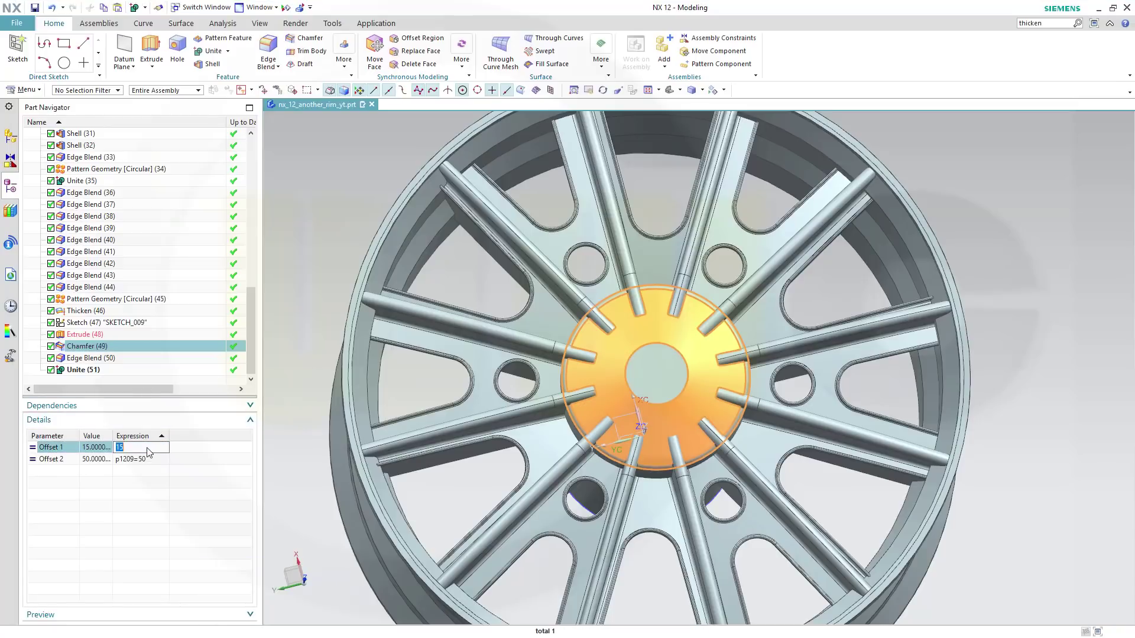
key(Return)
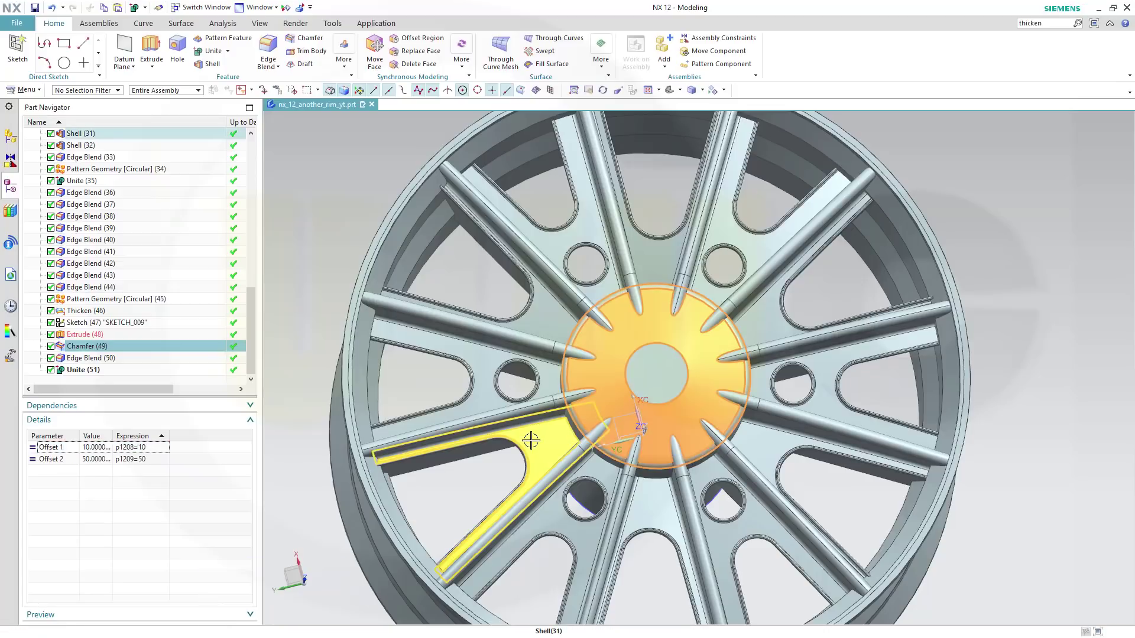
middle_drag(817, 464, 814, 408)
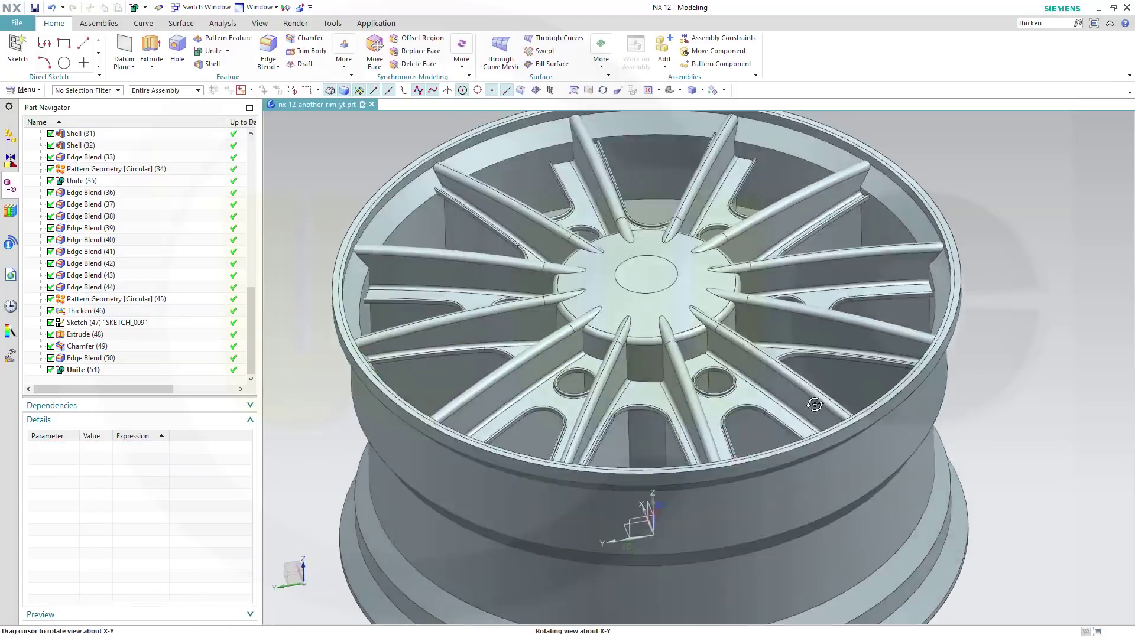
scroll(591, 272, up, 3)
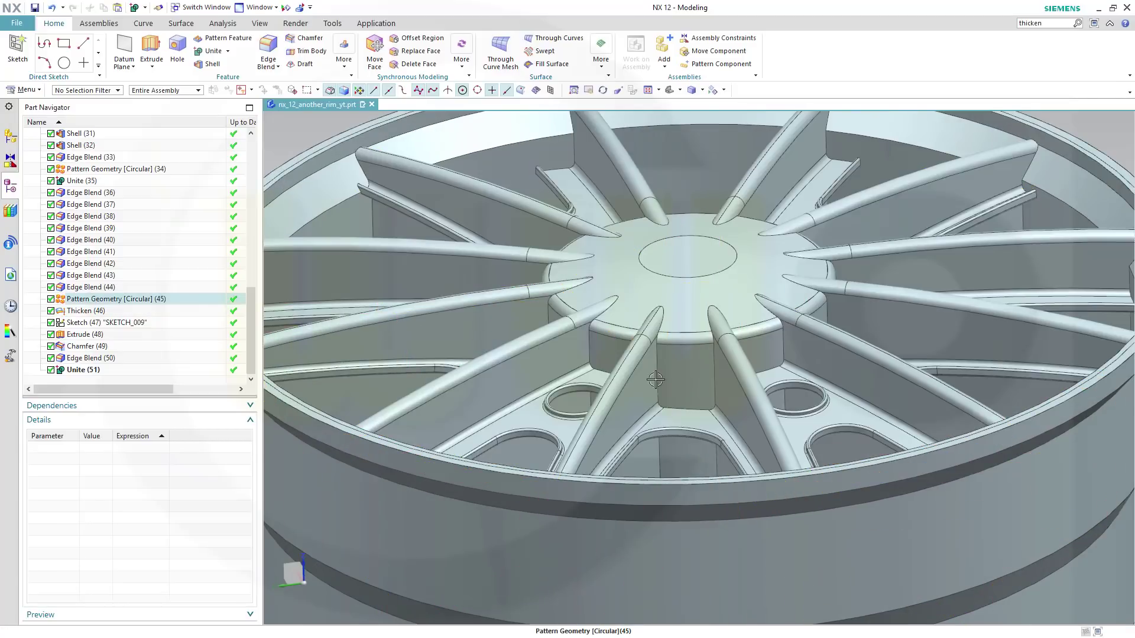
click(268, 47)
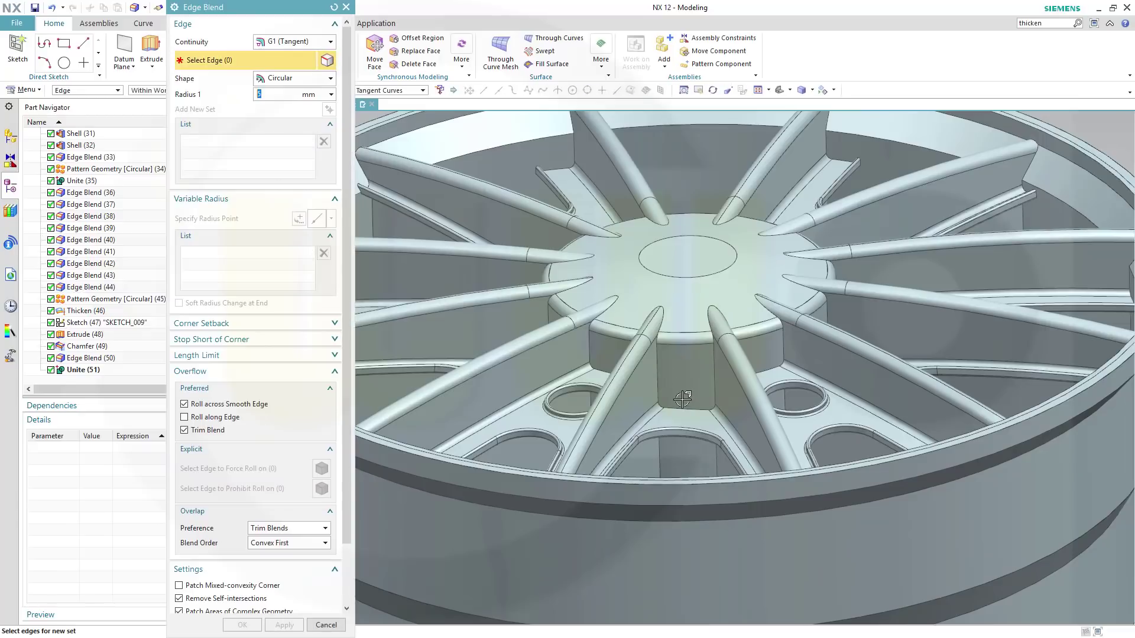
click(687, 408)
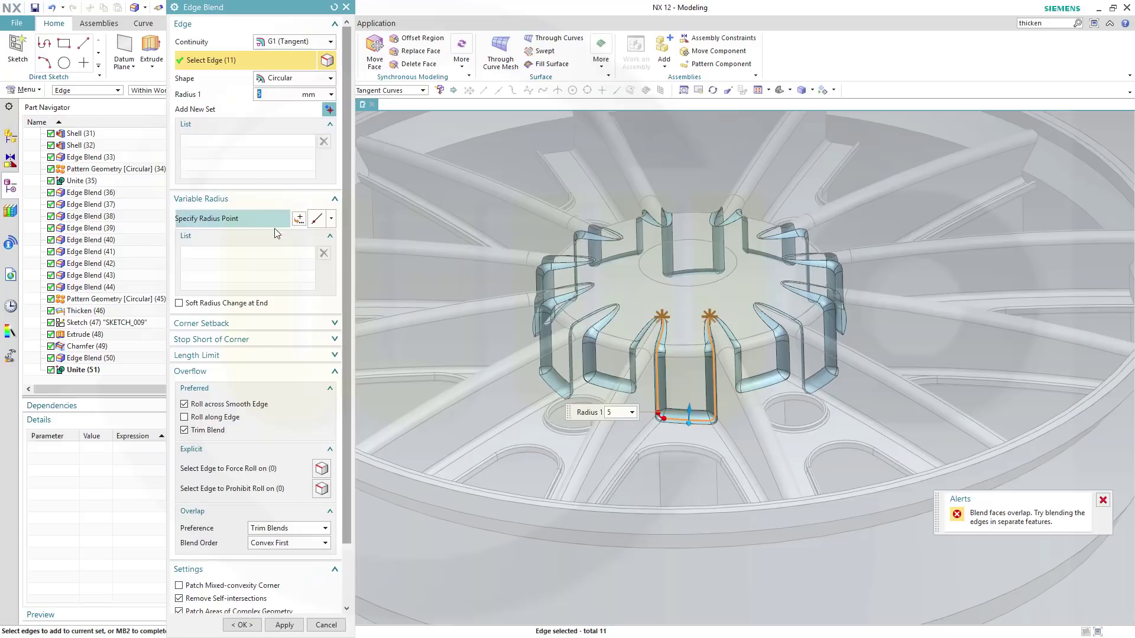
click(243, 625)
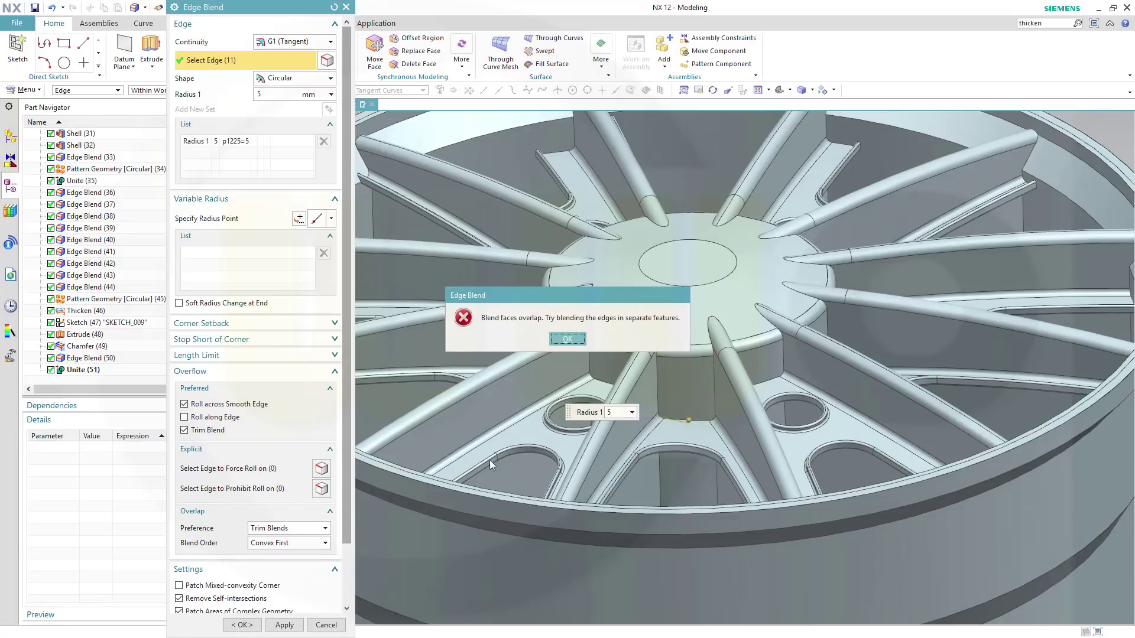
click(567, 339)
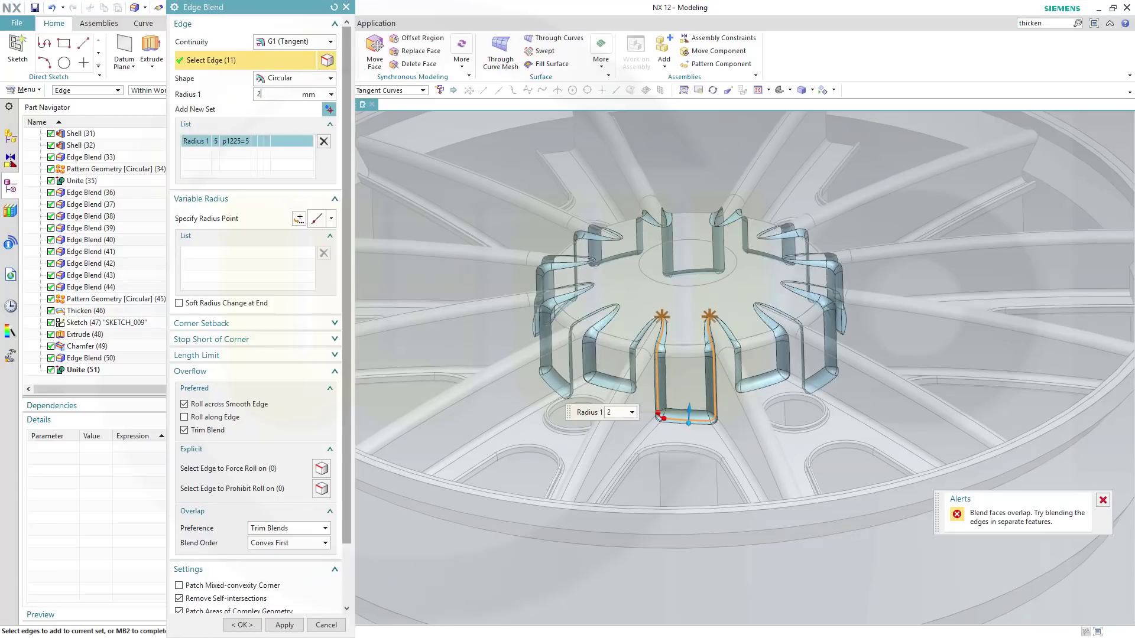
key(Return)
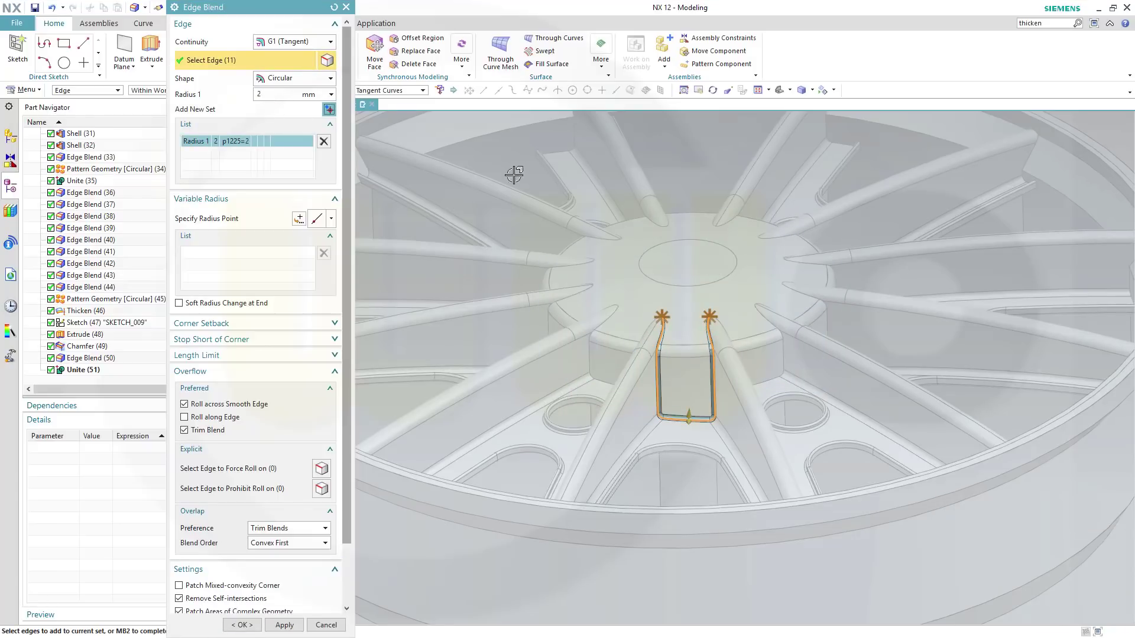
scroll(669, 344, up, 1)
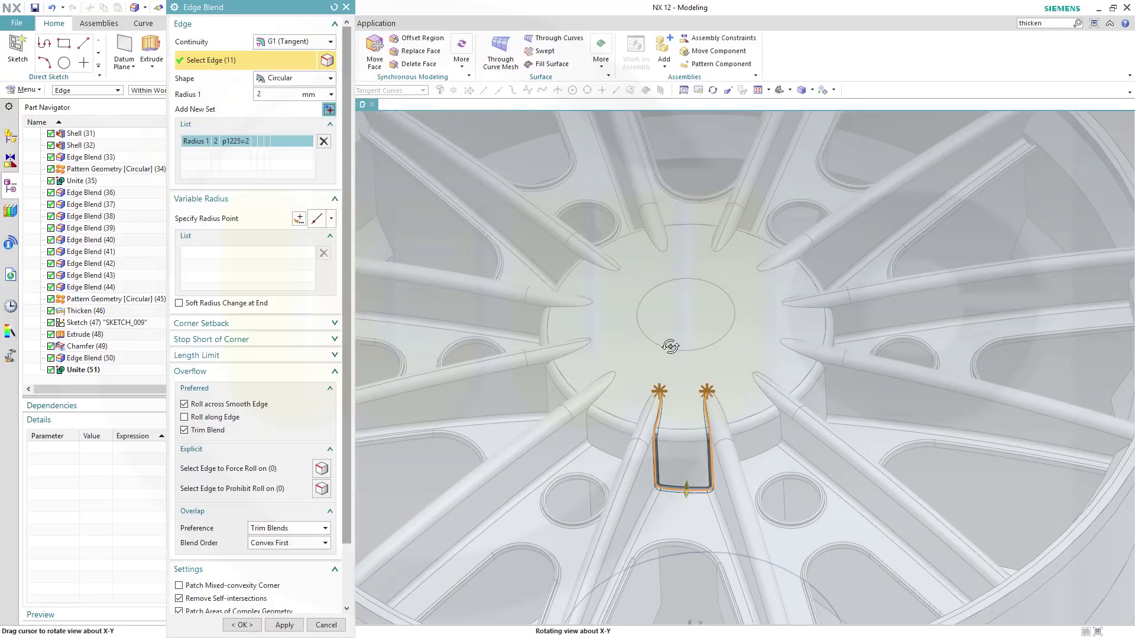
scroll(664, 405, up, 1)
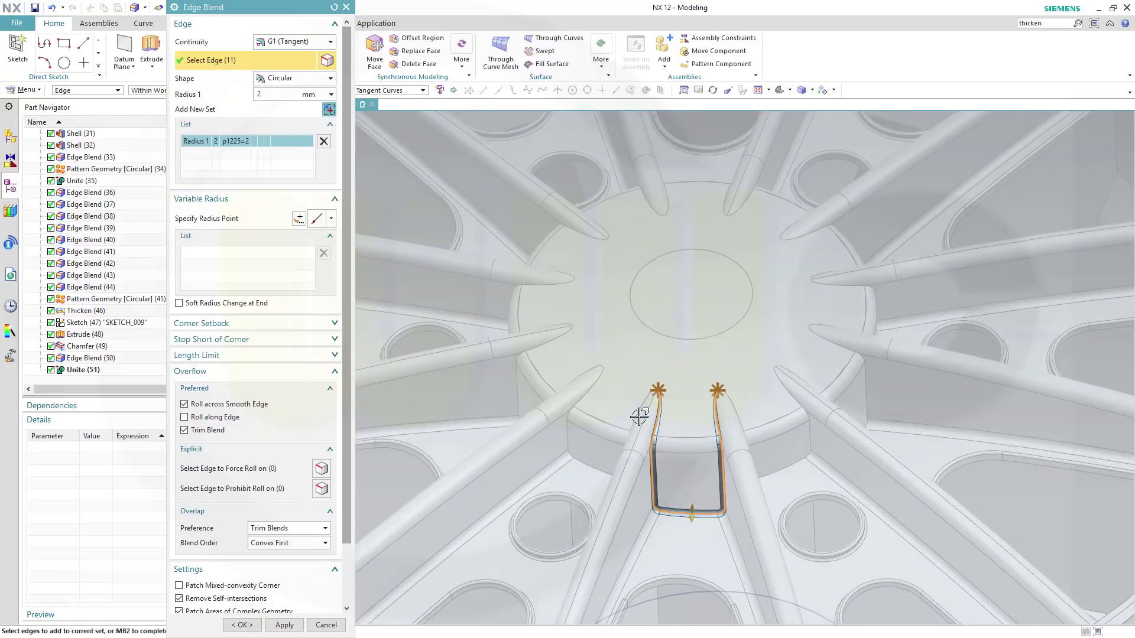
click(326, 625)
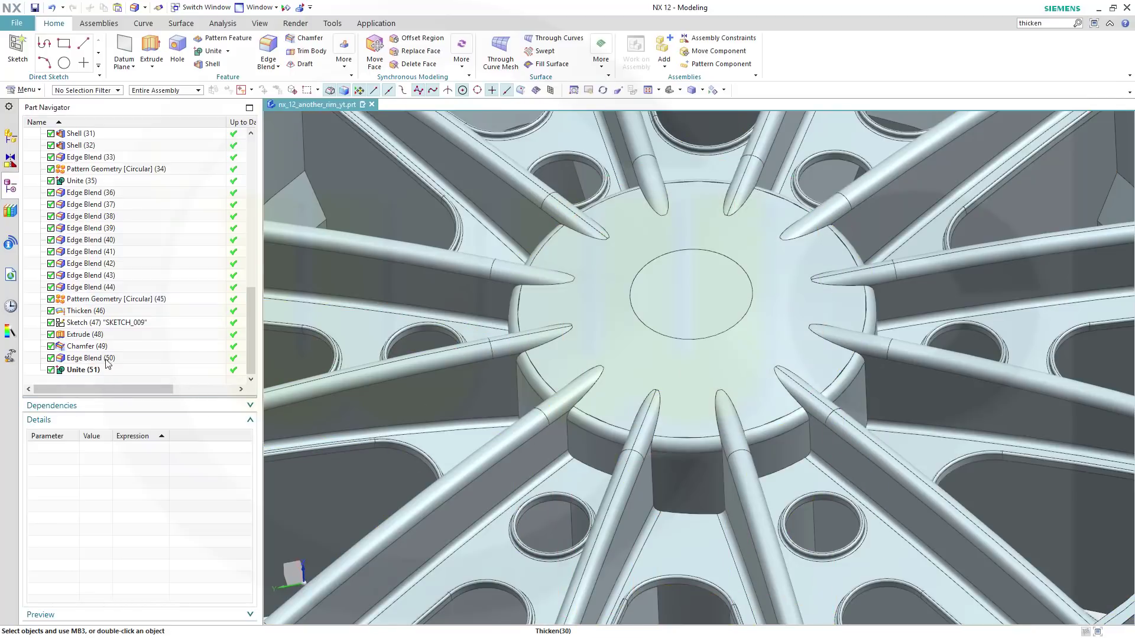
Set the diameter of the hub's circle sketch to 160 mm
click(99, 326)
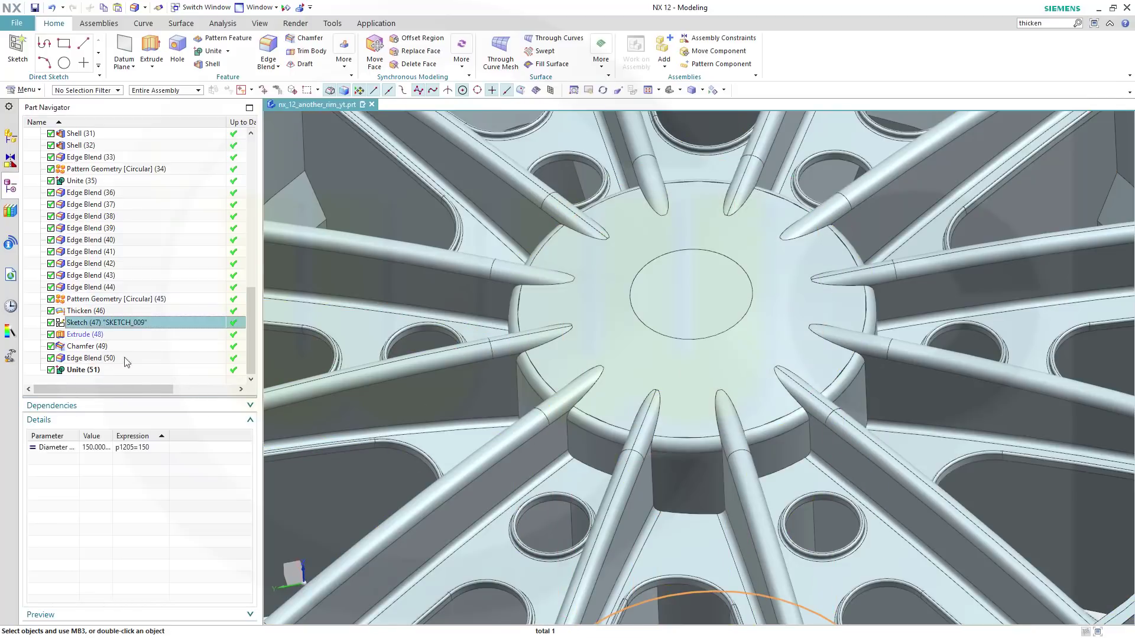
double_click(155, 448)
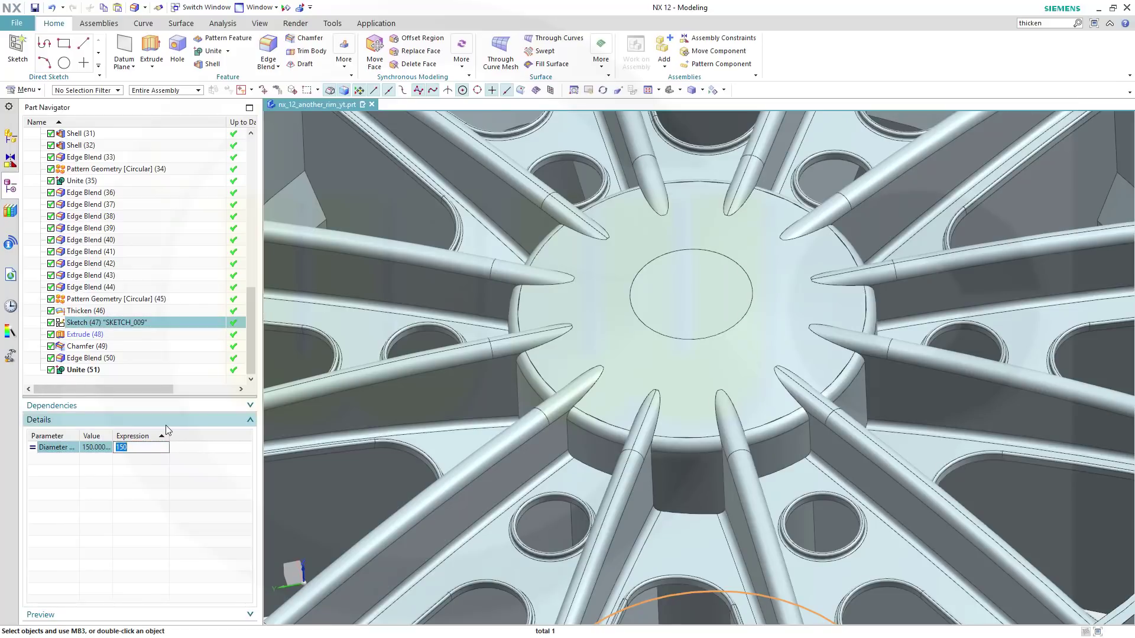
text(160)
key(Return)
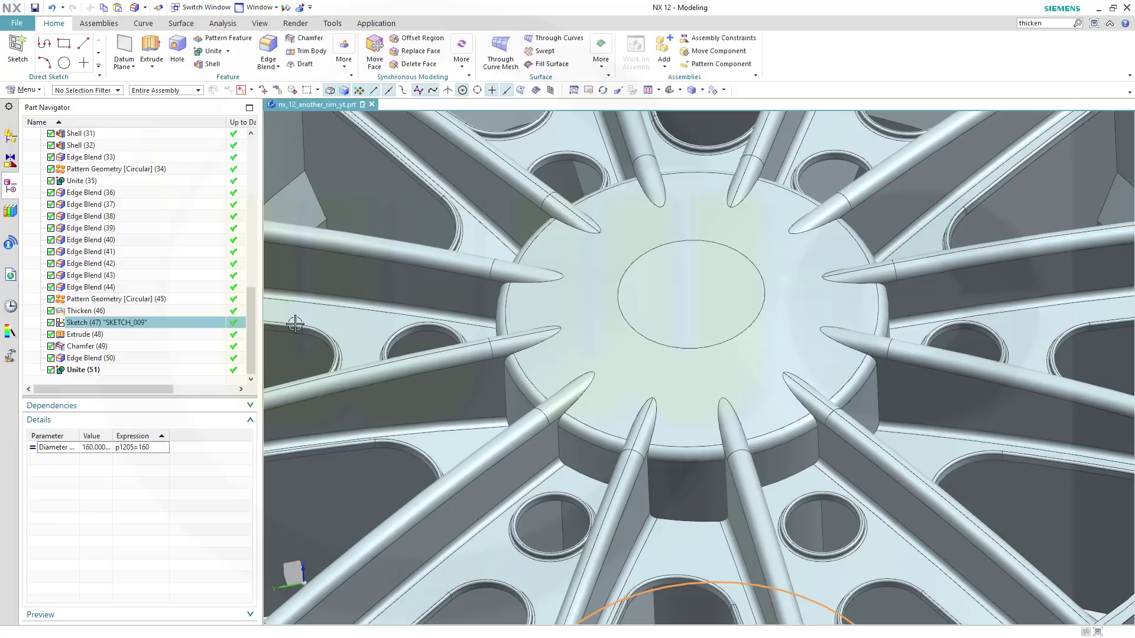
Reduce Offset 2 of the hub chamfer to enlarge the flat circle at the centre of the cap
click(89, 347)
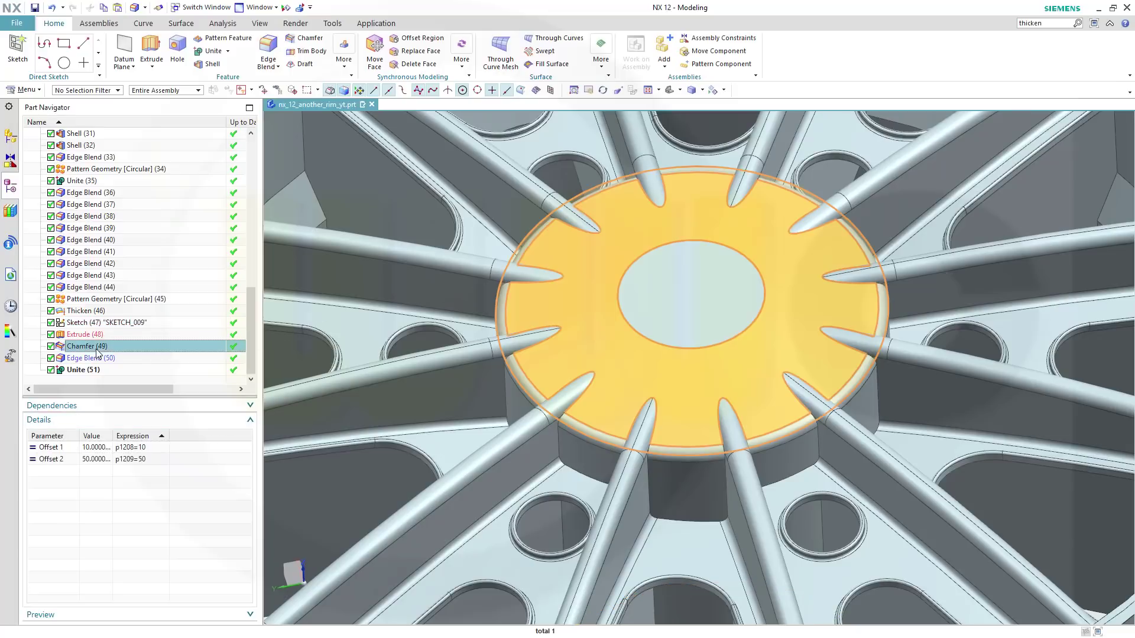
click(153, 464)
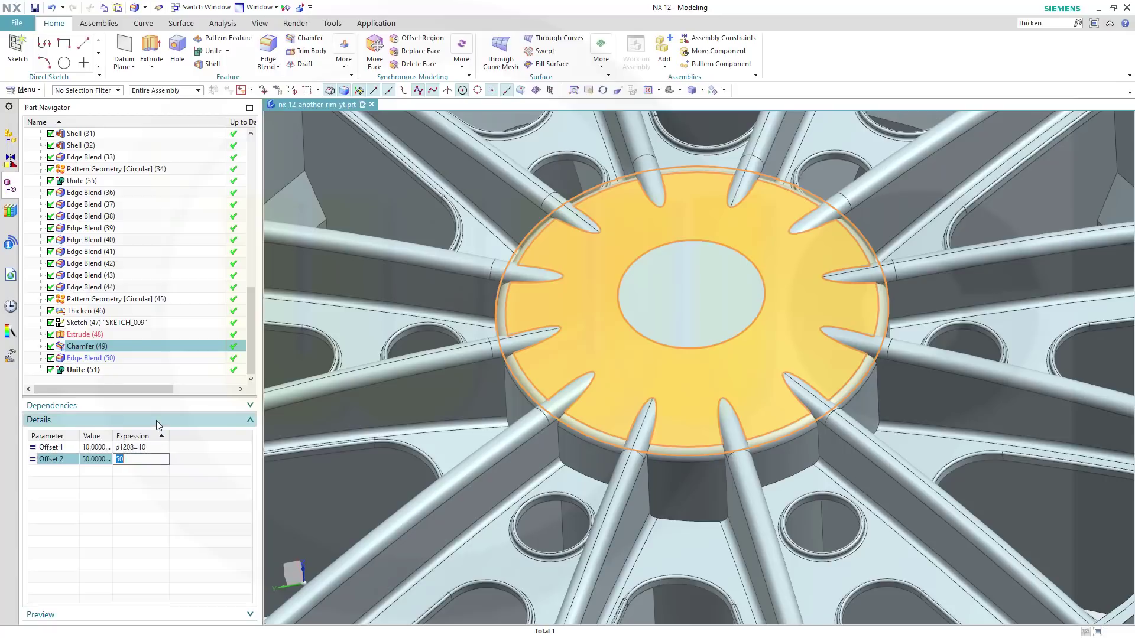
text(50)
key(Return)
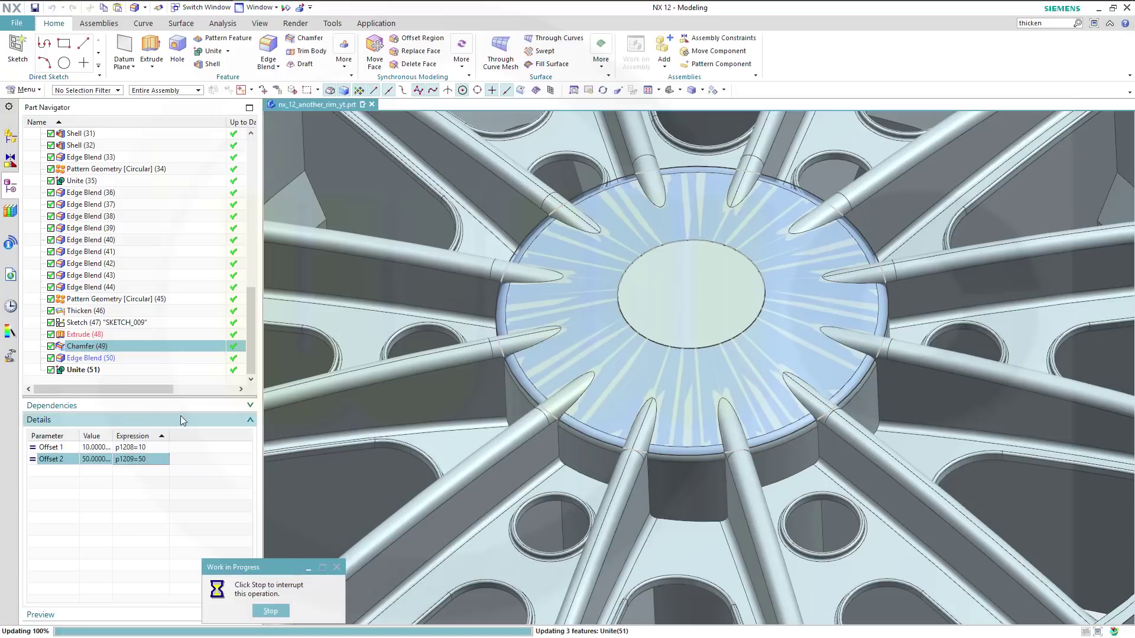
key(Escape)
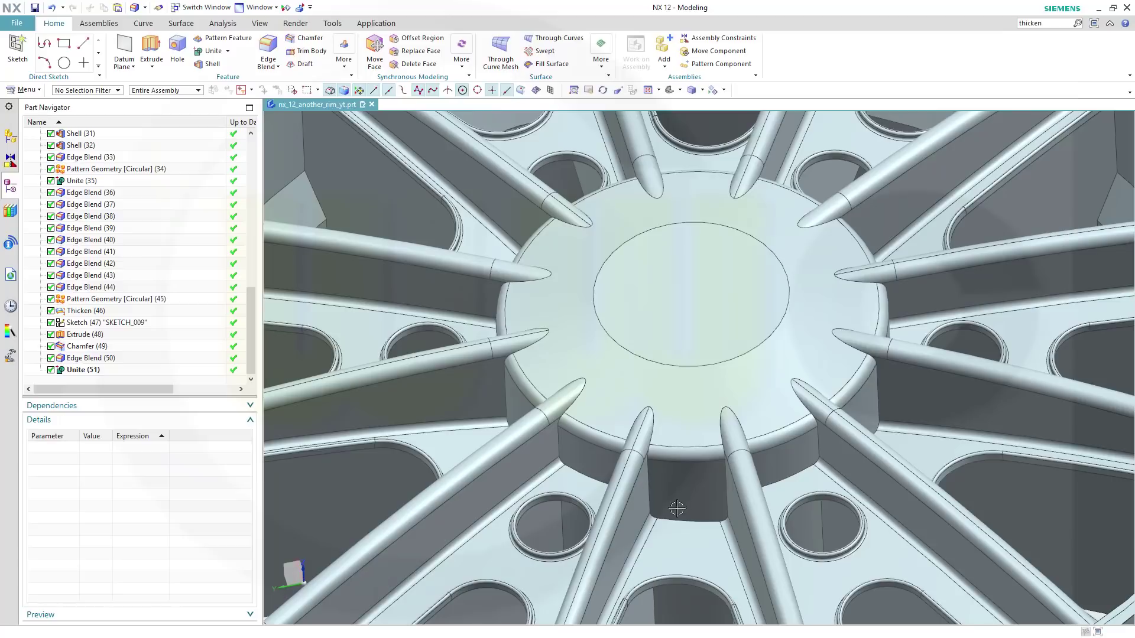
Round the junction edges between the central hub and all the surrounding spokes with a 5 mm edge blend
click(271, 50)
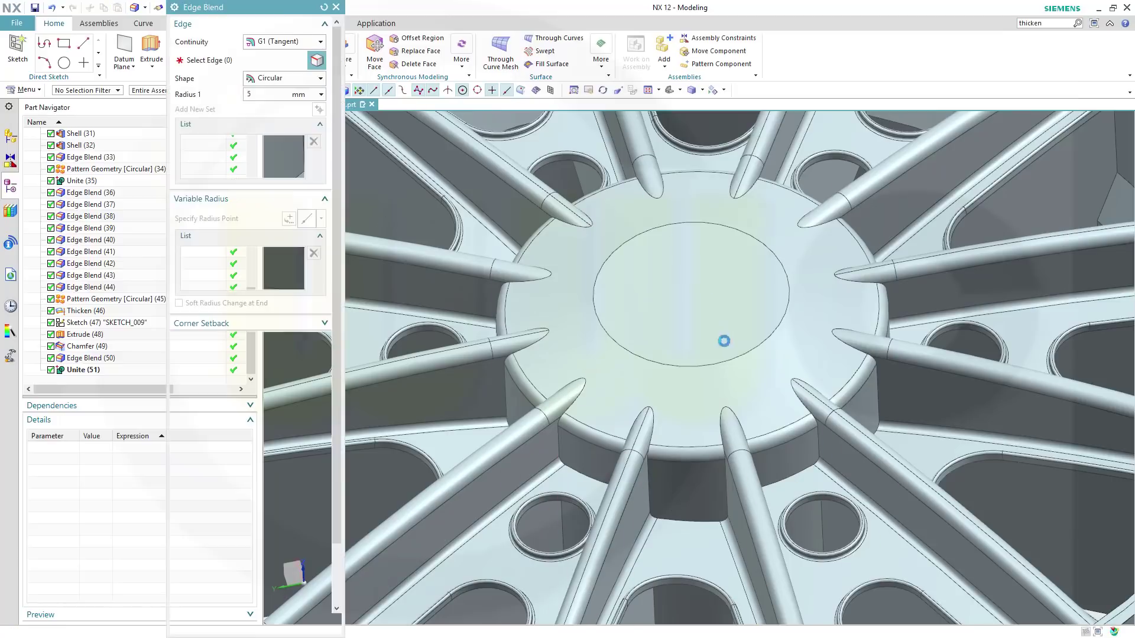
click(678, 521)
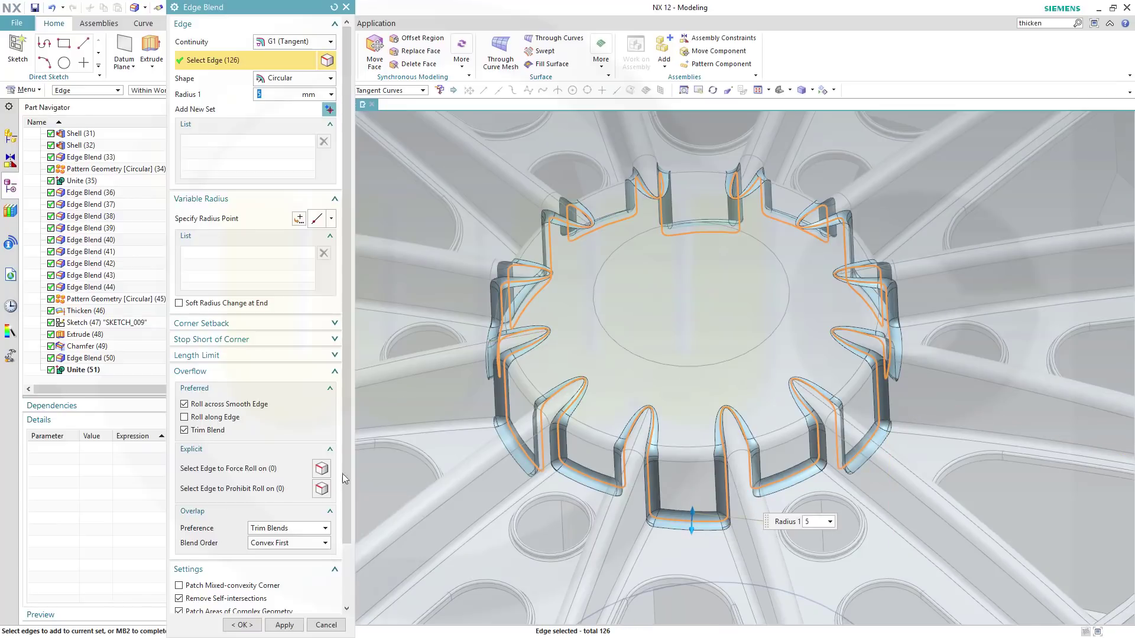
click(242, 624)
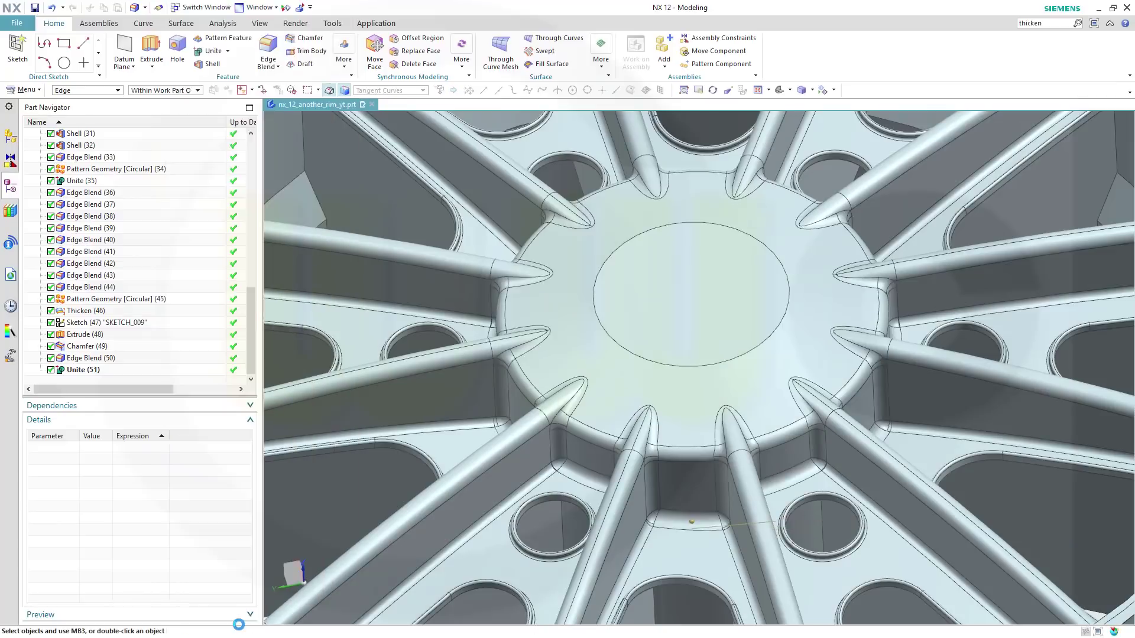
middle_drag(703, 509, 917, 378)
scroll(738, 480, down, 4)
scroll(924, 519, down, 1)
scroll(918, 375, up, 1)
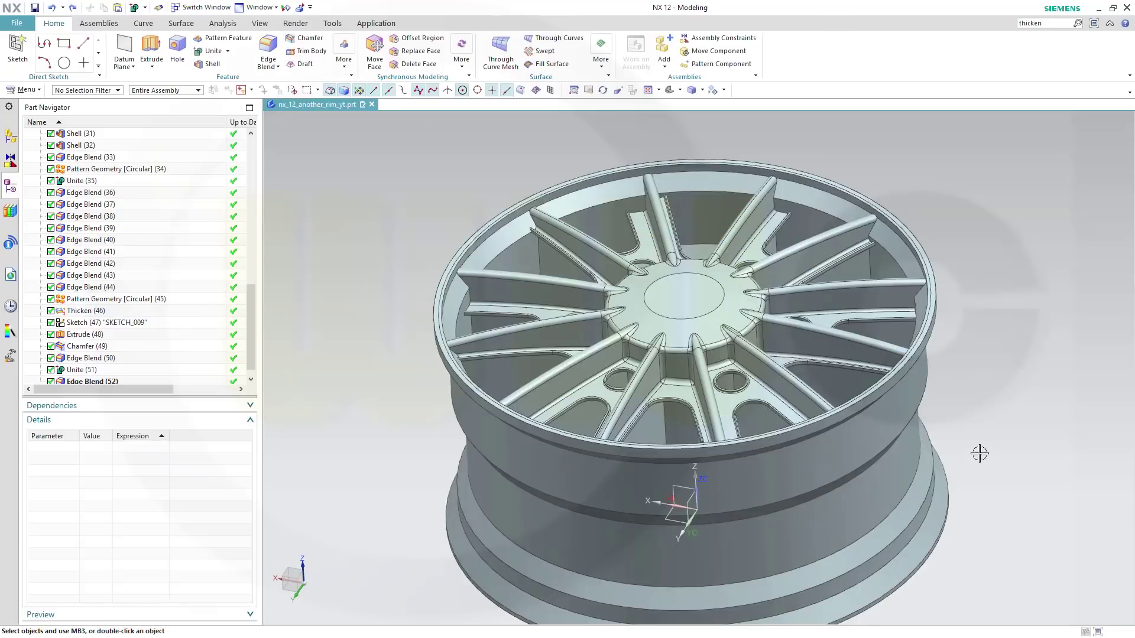
Roll the model history back to Edge Blend (33), just before the circular pattern of the spokes
middle_drag(979, 453, 313, 335)
mouse_move(253, 333)
mouse_down()
mouse_move(257, 285)
mouse_move(300, 200)
mouse_move(307, 250)
mouse_move(284, 274)
mouse_move(246, 278)
mouse_move(254, 293)
mouse_up()
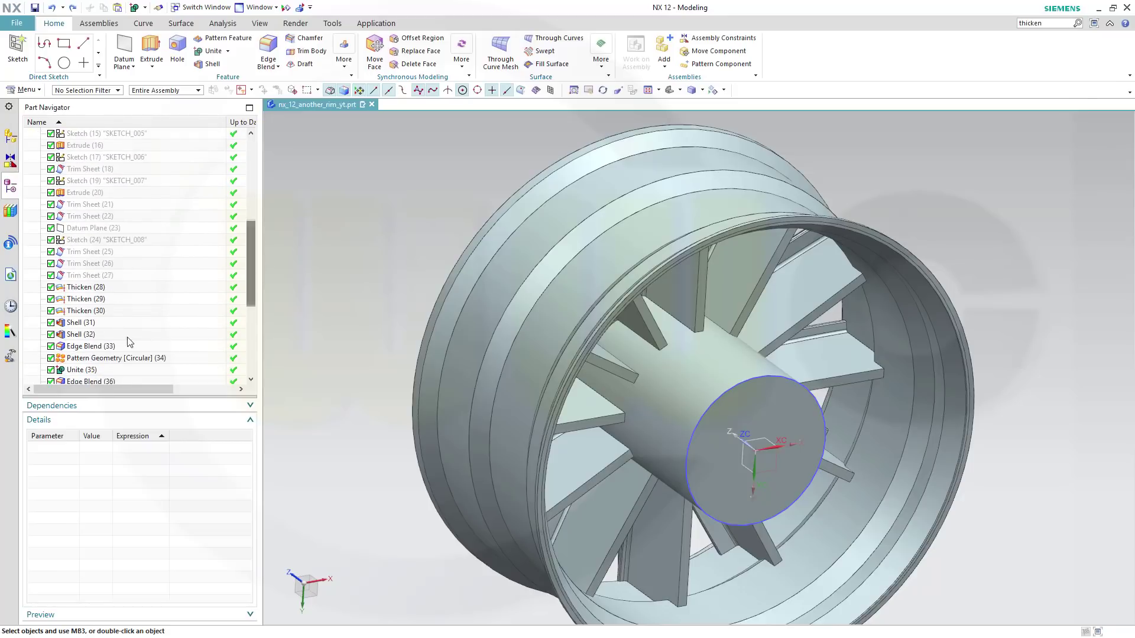
click(95, 348)
right_click(94, 348)
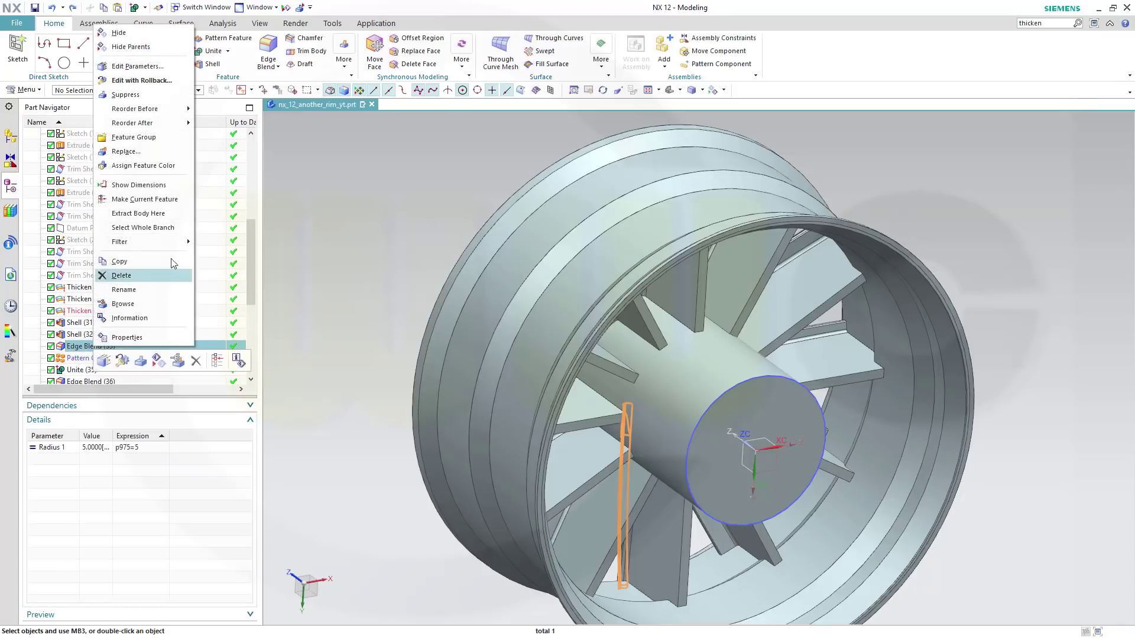
click(145, 199)
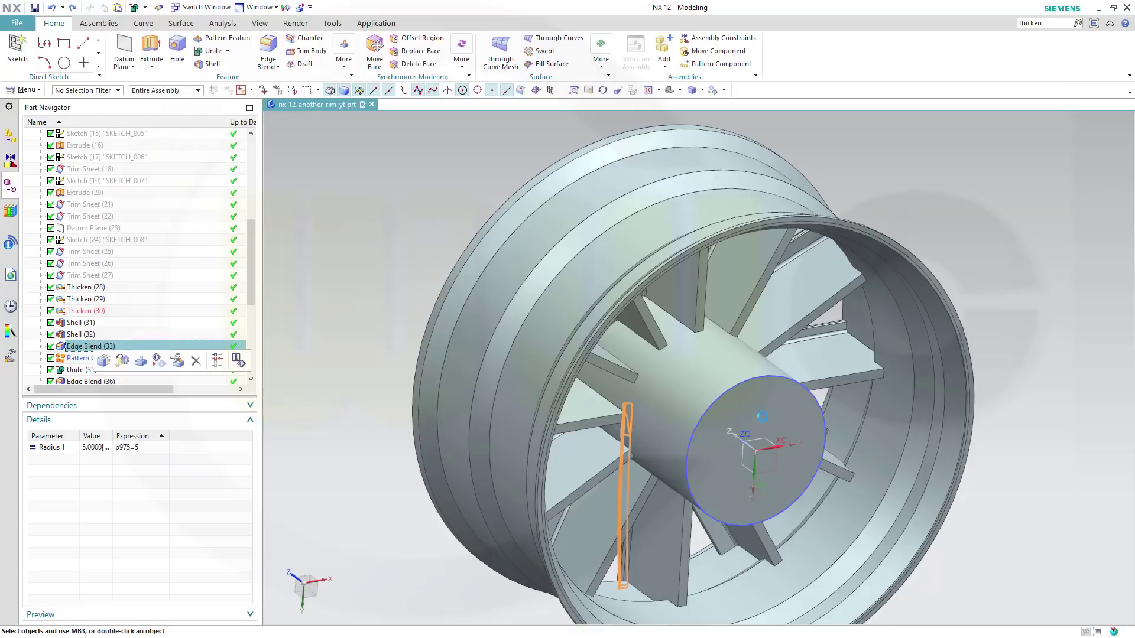
middle_drag(988, 522, 952, 512)
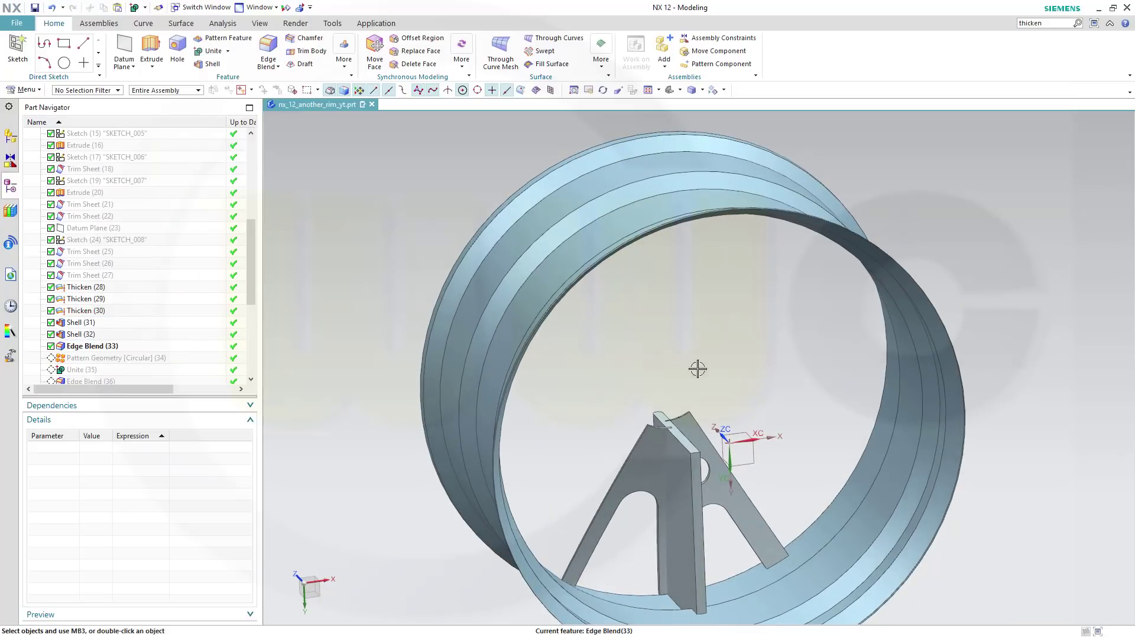
Round the two long rear edges of the single spoke's upright rib with a 2 mm edge blend
click(268, 50)
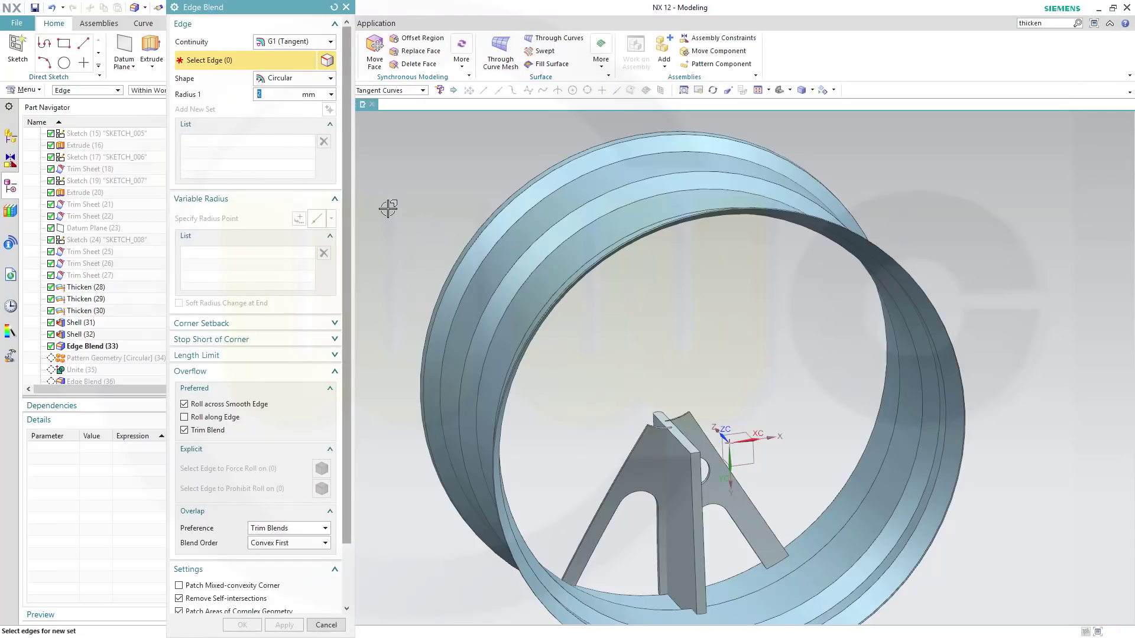
click(687, 473)
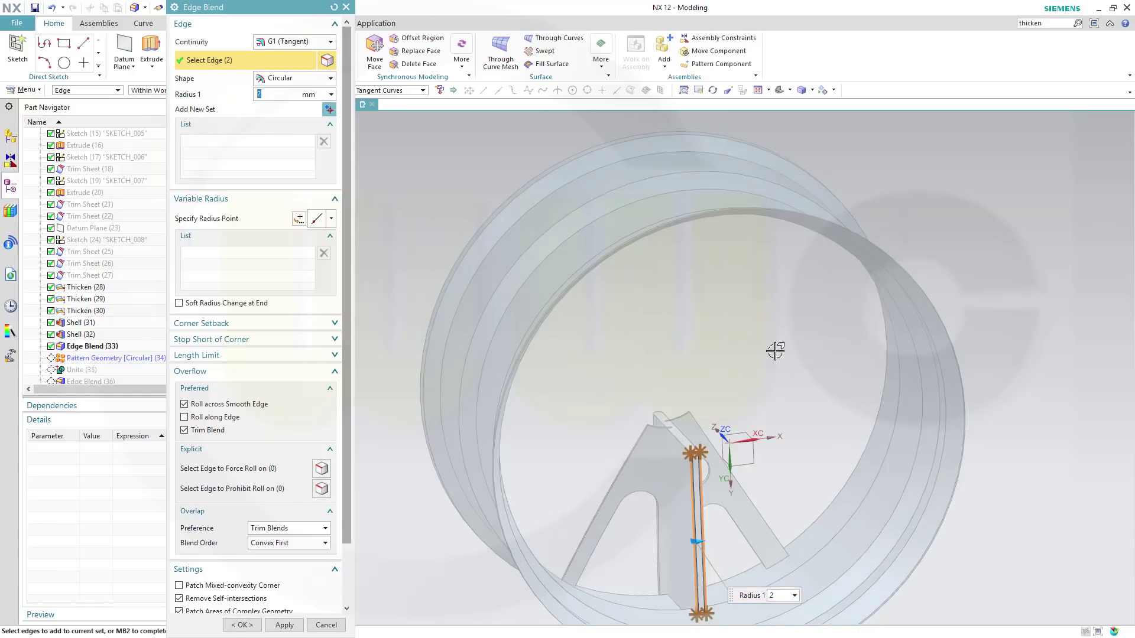
click(241, 625)
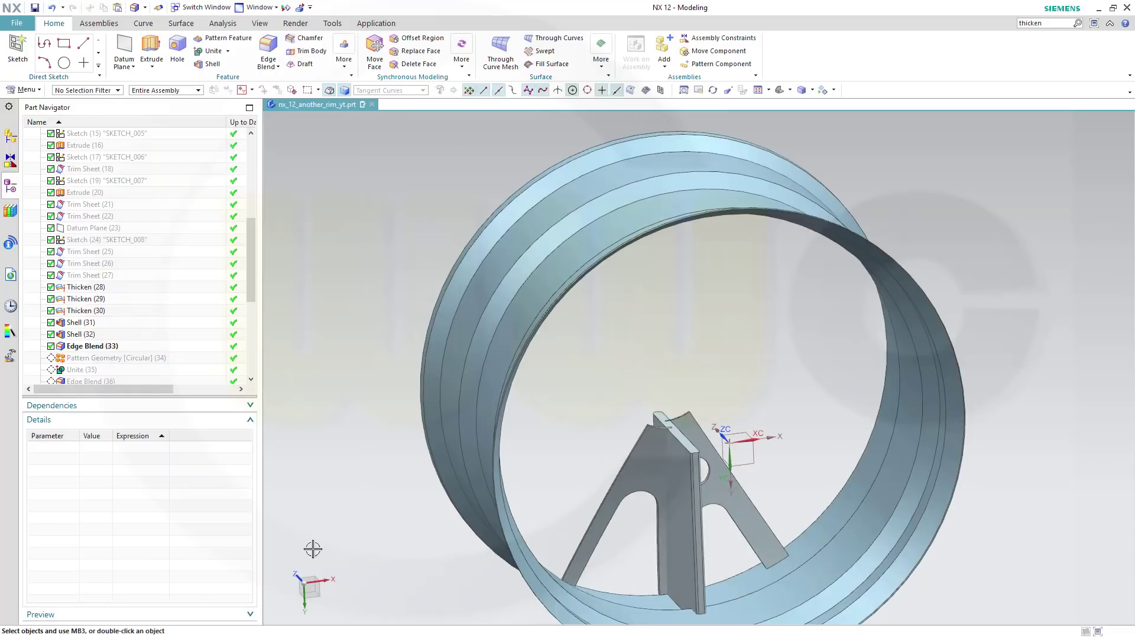
Make the final edge blend in the history the current feature to restore the complete rim
drag(246, 286, 247, 357)
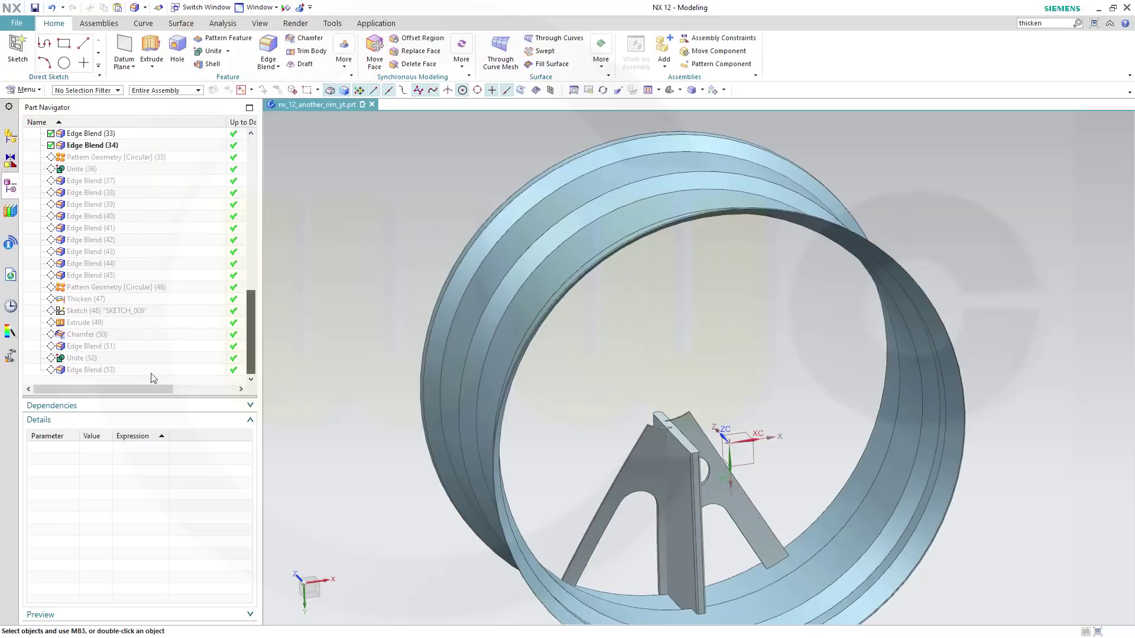
right_click(113, 372)
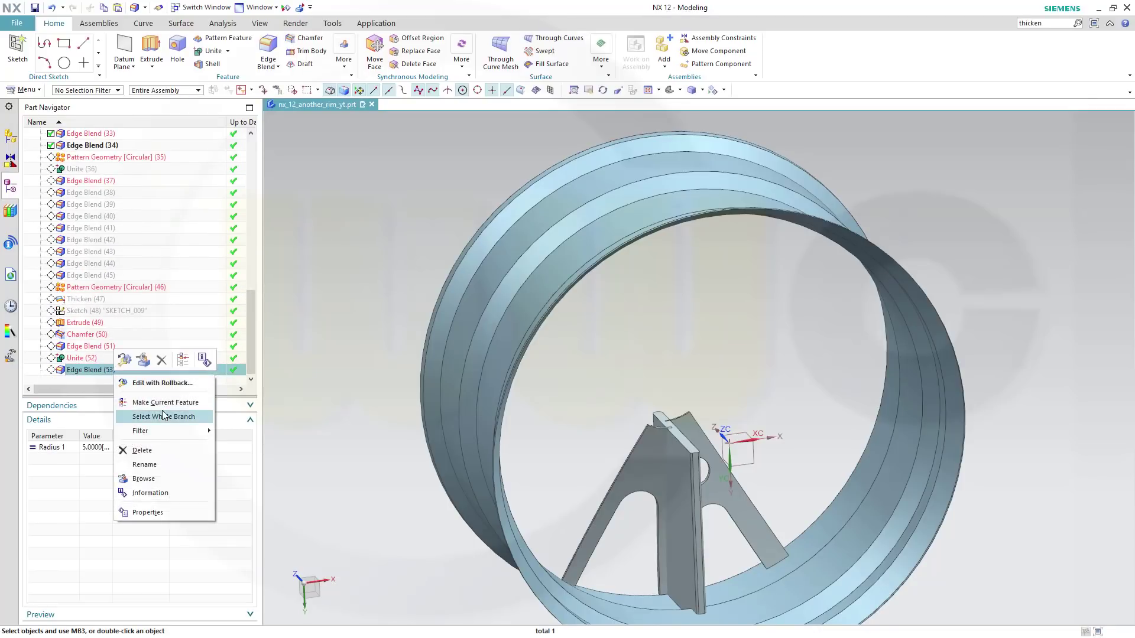
click(167, 403)
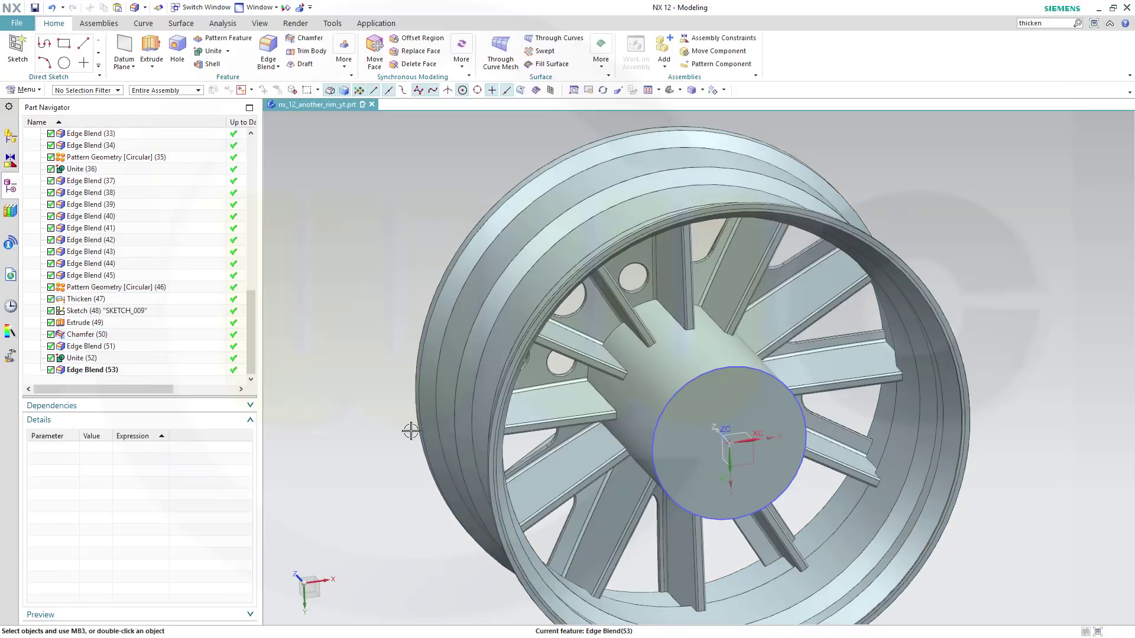
Hide all sheet bodies and all sketches
click(299, 7)
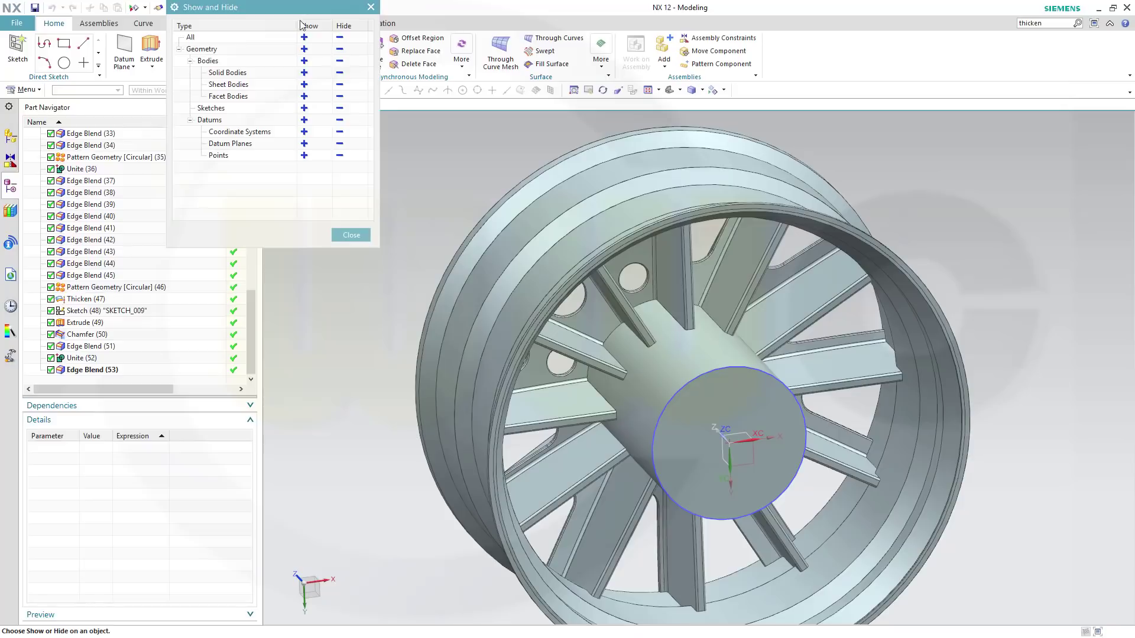
click(339, 84)
click(351, 236)
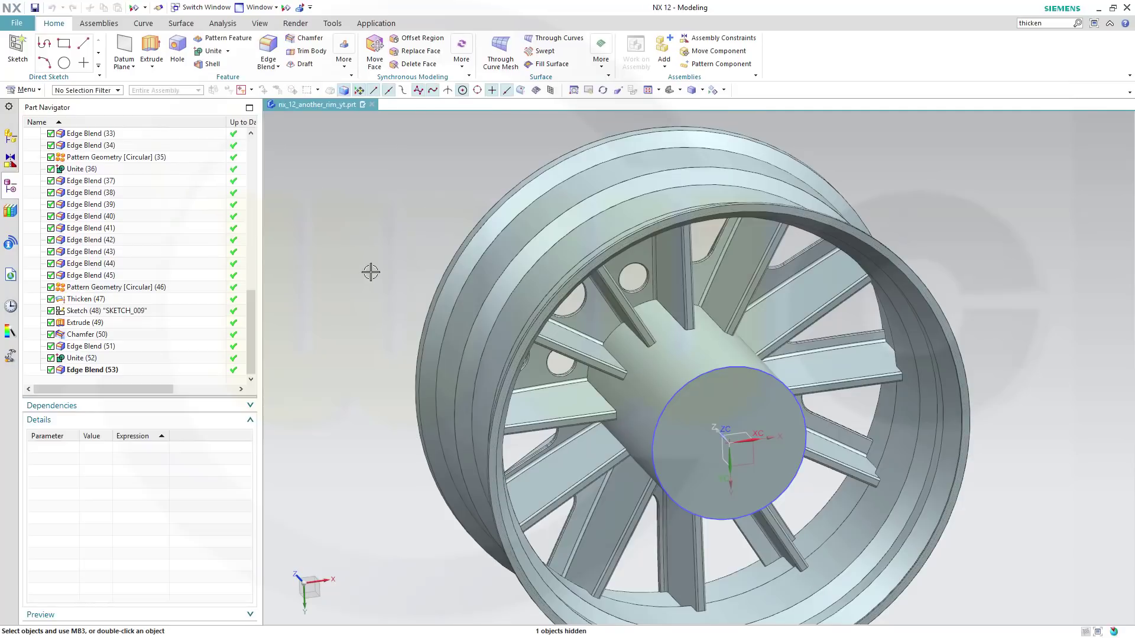
click(298, 7)
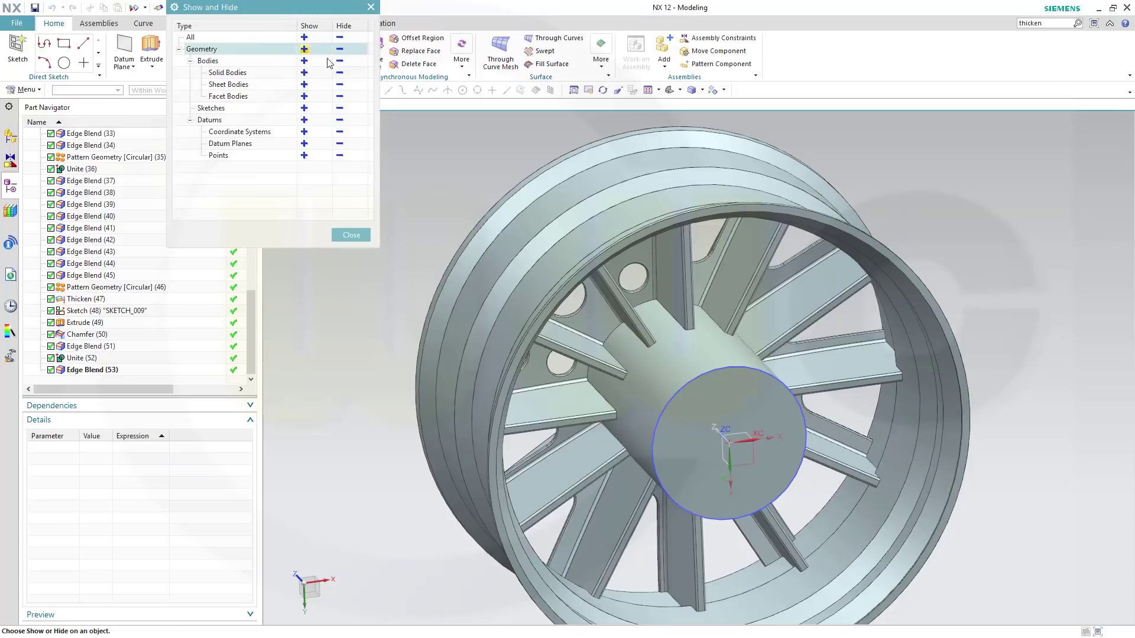
click(339, 108)
click(349, 235)
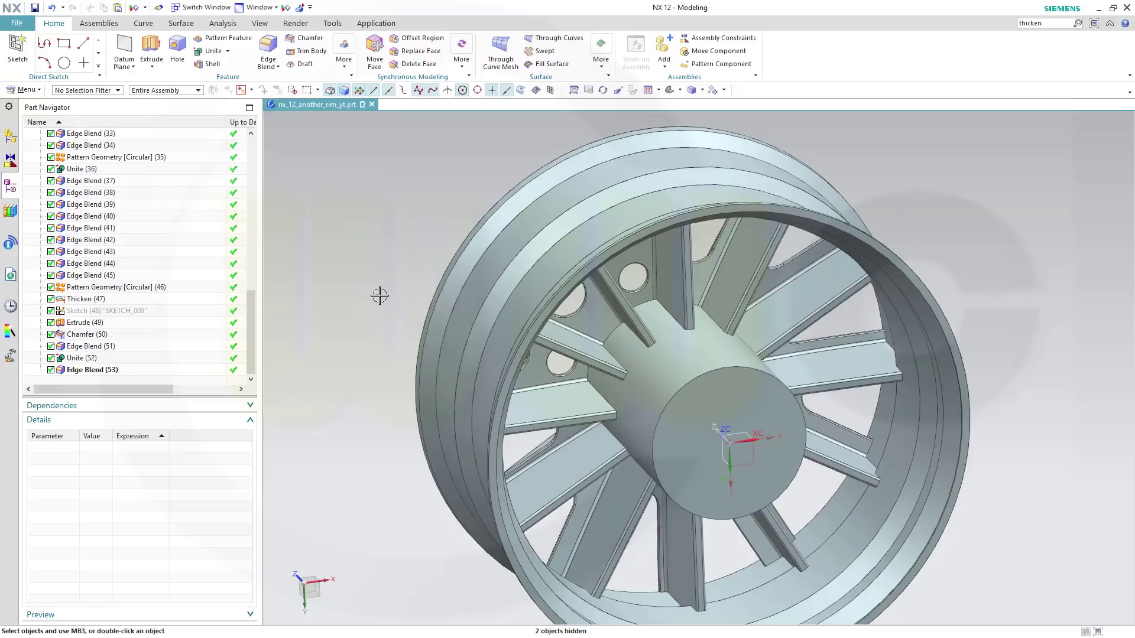
Cut a simple 40 mm diameter hole through the hub, centred on its front face, with the depth limit Until Next
middle_drag(383, 317, 603, 391)
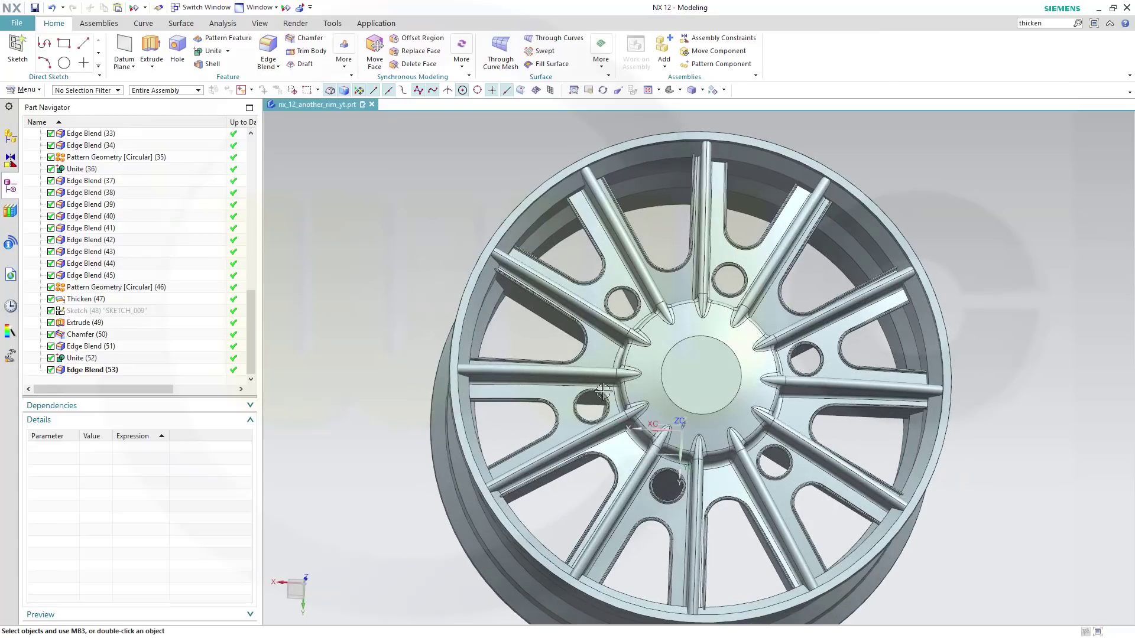
click(177, 50)
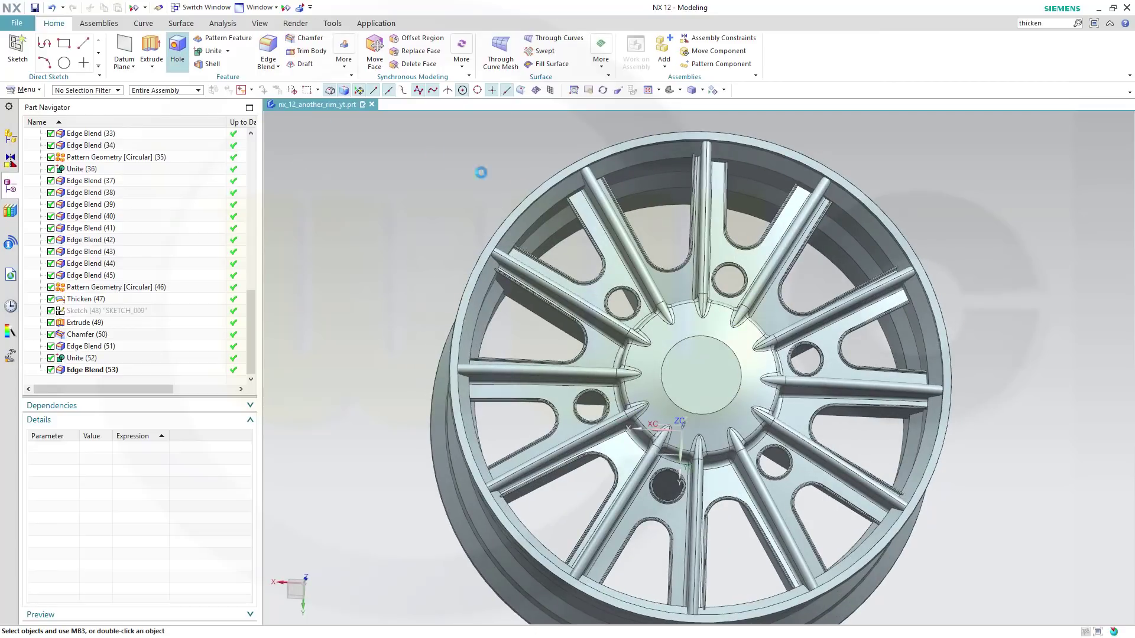
click(689, 343)
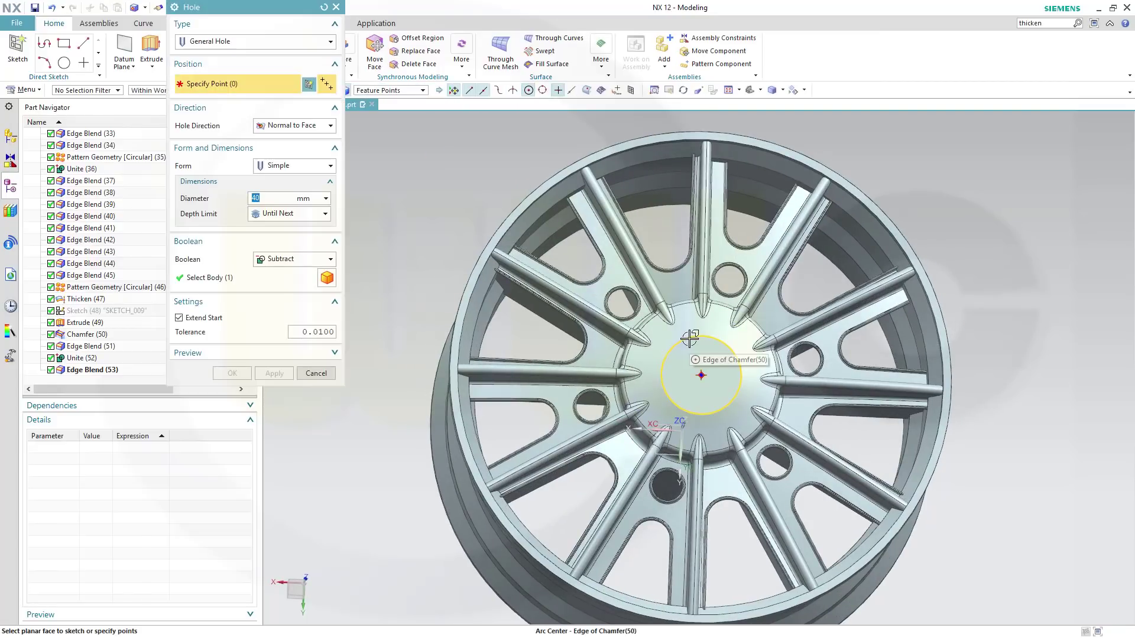
click(233, 373)
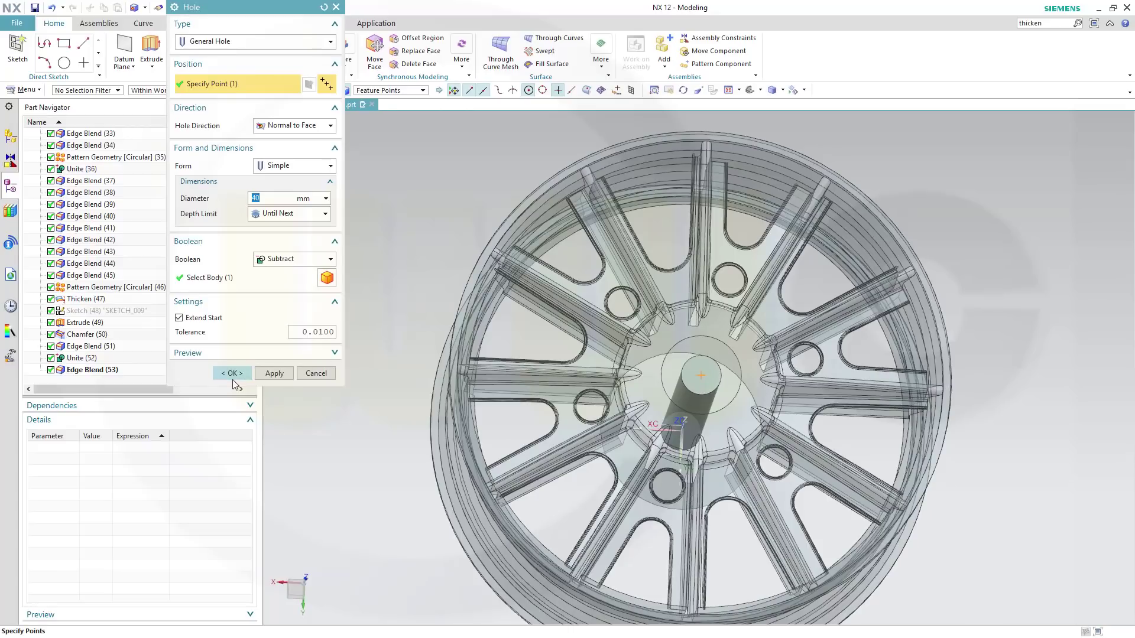
Examine the central hub bore, the spoke junctions around the hub and the whole rim from several angles
middle_drag(932, 499, 818, 543)
middle_drag(713, 532, 591, 481)
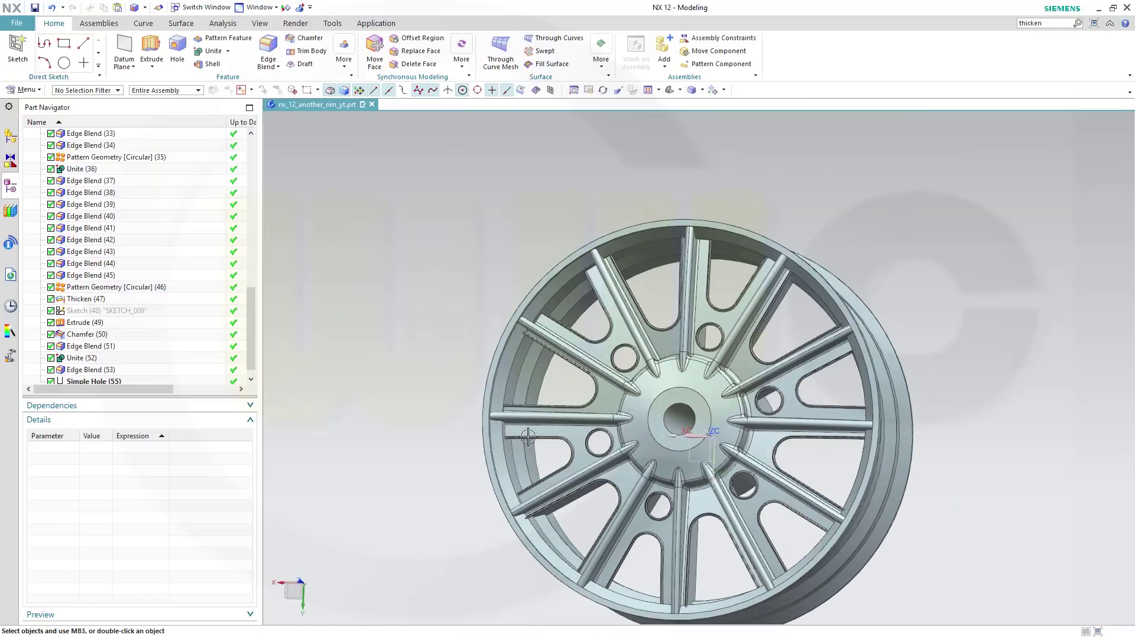
scroll(523, 461, up, 2)
scroll(522, 461, up, 2)
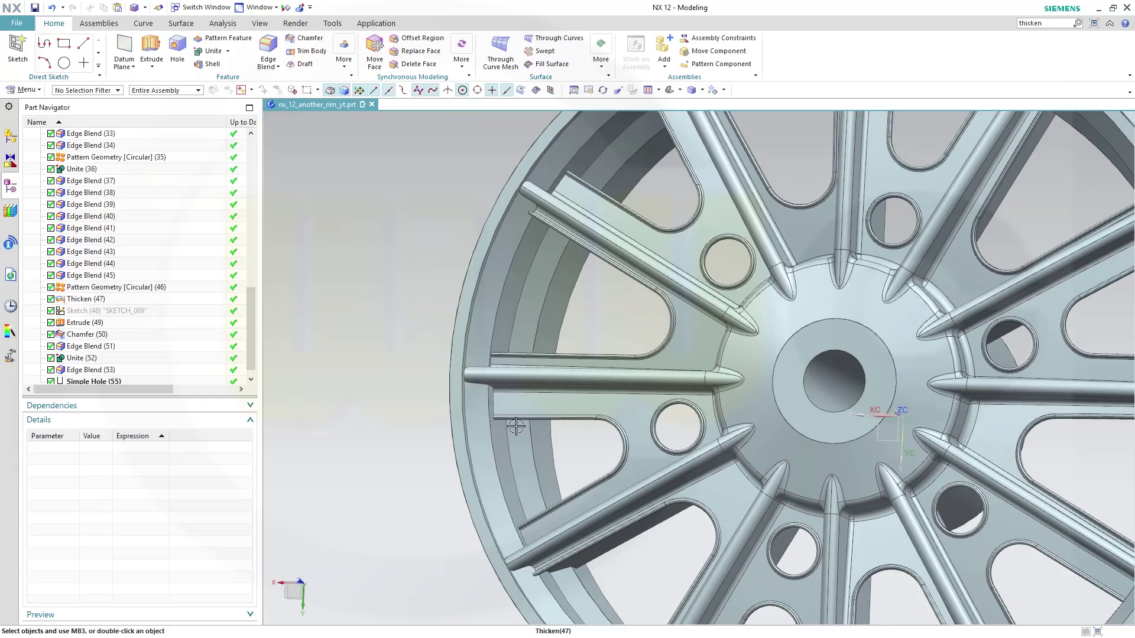
middle_drag(621, 488, 487, 490)
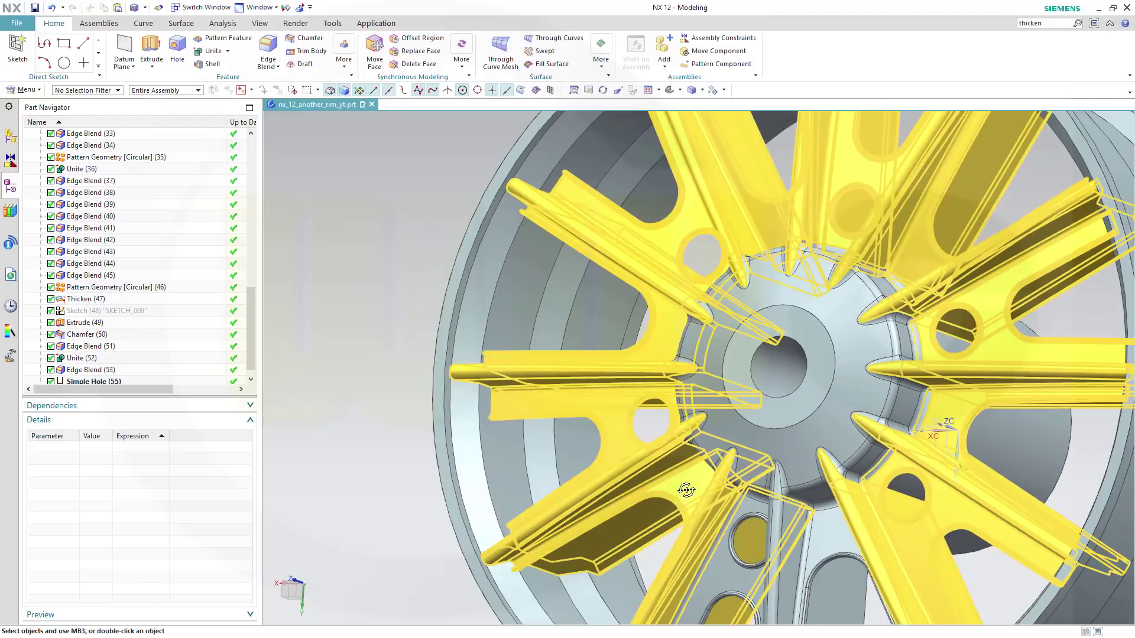
middle_drag(597, 481, 874, 485)
scroll(963, 486, down, 5)
middle_drag(544, 217, 473, 172)
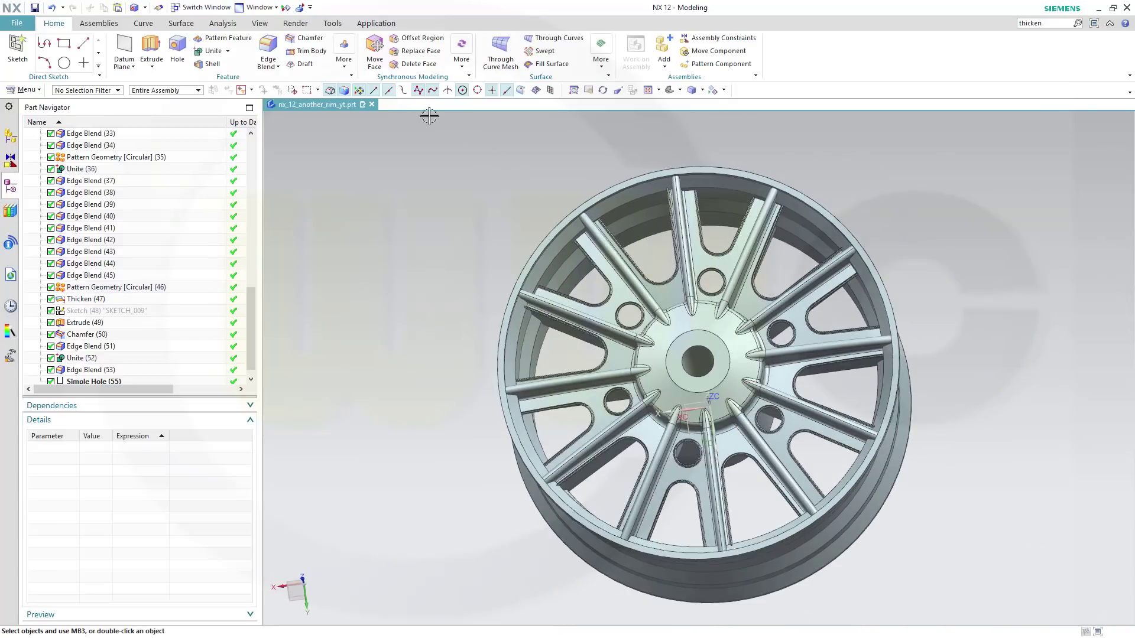
Turn on True Shading for the rim and inspect its rendered appearance from different angles
click(259, 23)
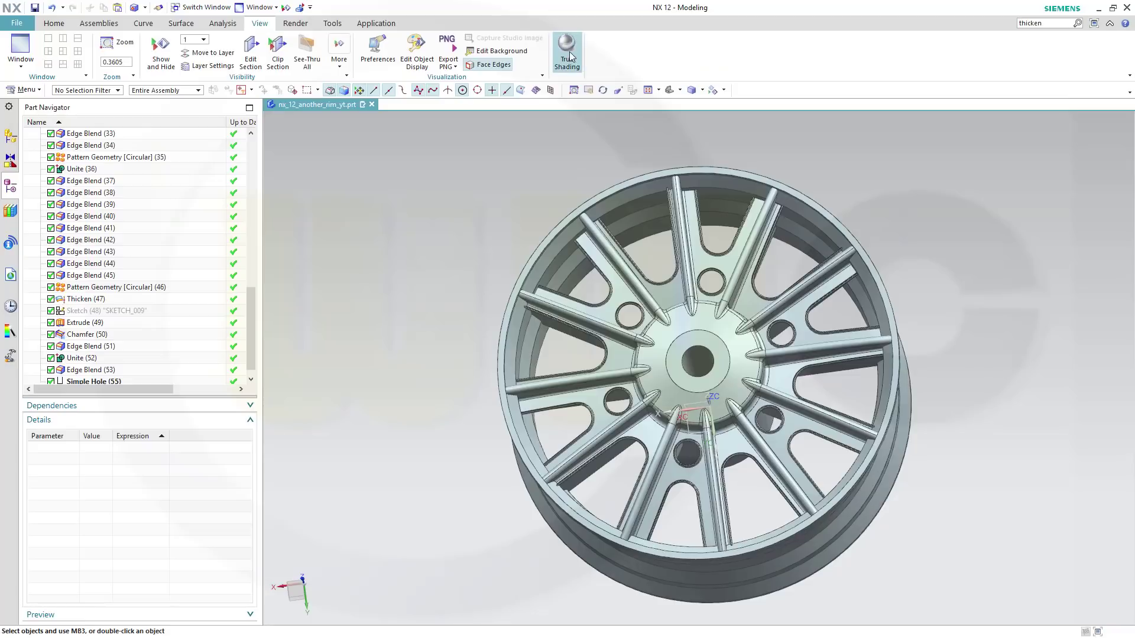
click(567, 50)
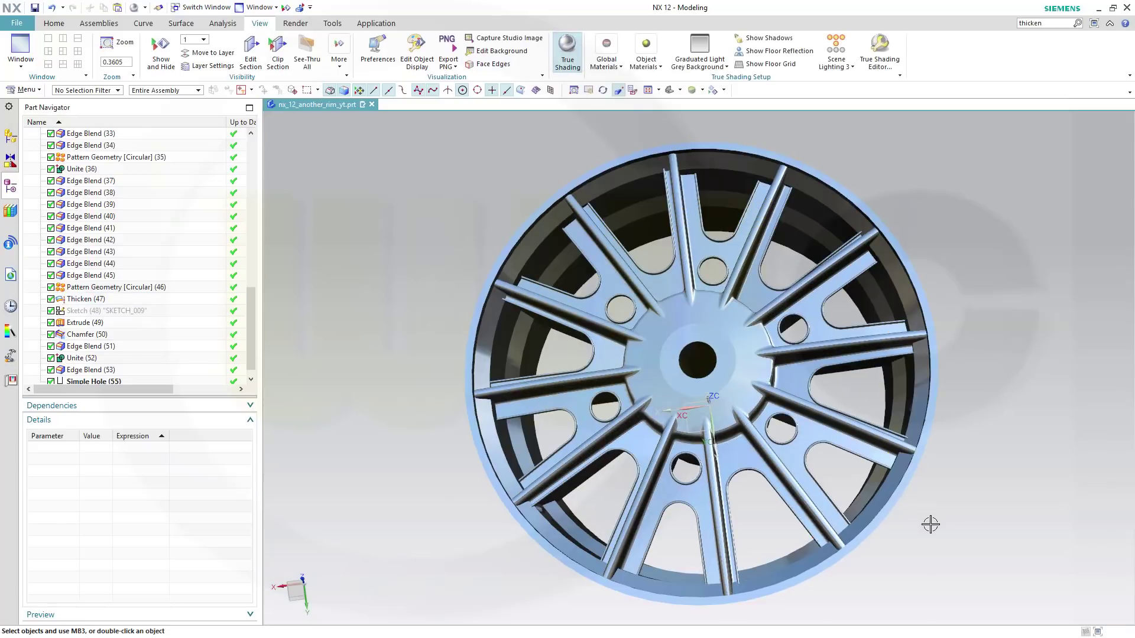
mouse_move(929, 524)
middle_down()
mouse_move(973, 484)
mouse_move(974, 516)
mouse_move(931, 511)
mouse_move(963, 526)
mouse_move(968, 553)
mouse_move(965, 519)
mouse_move(992, 502)
mouse_move(1008, 504)
mouse_move(1006, 516)
mouse_move(994, 518)
mouse_move(1006, 494)
middle_up()
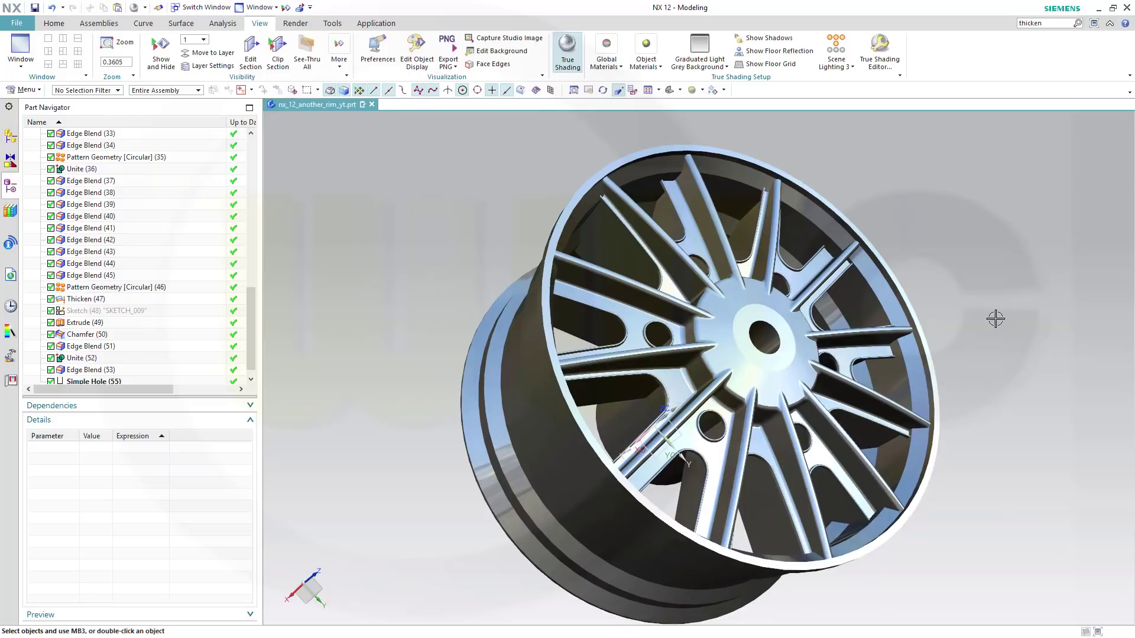
middle_drag(940, 352, 910, 358)
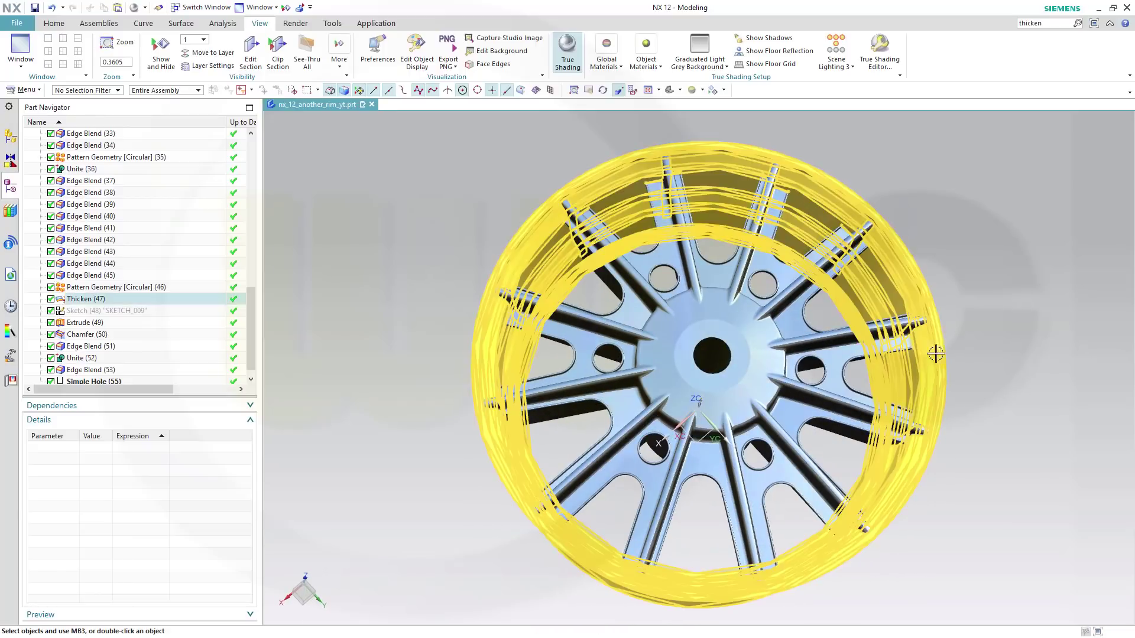